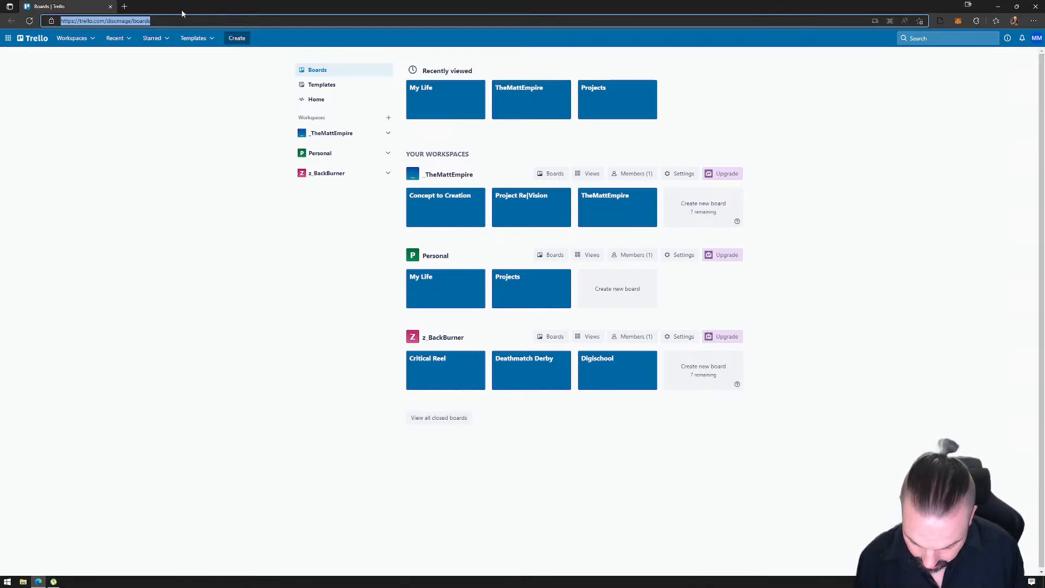
- Open the Get Started guide on docs.mona.gallery and go to its section on downloading the Mona Unity template
text(docs)
key(Return)
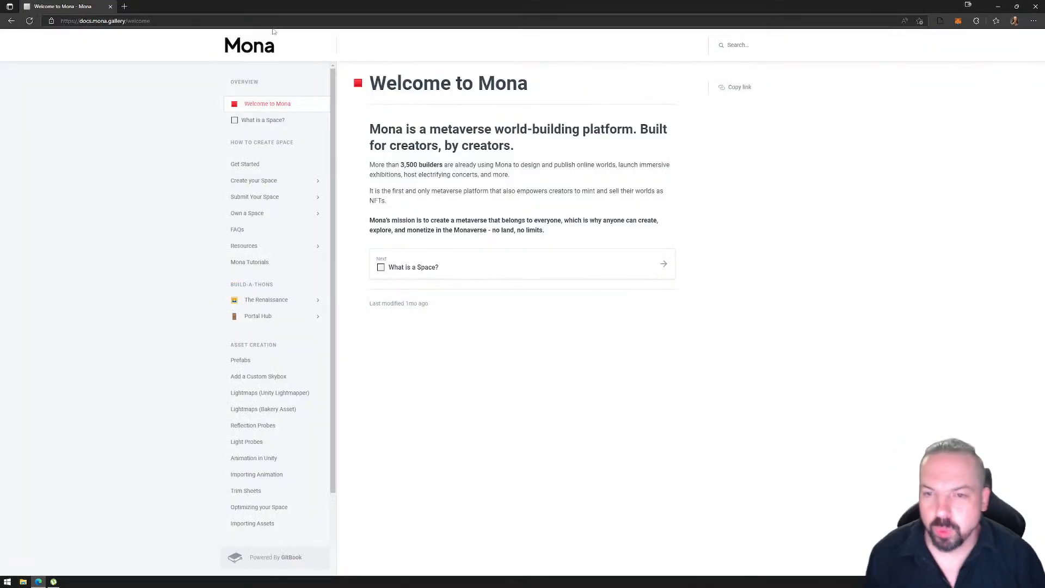
click(262, 167)
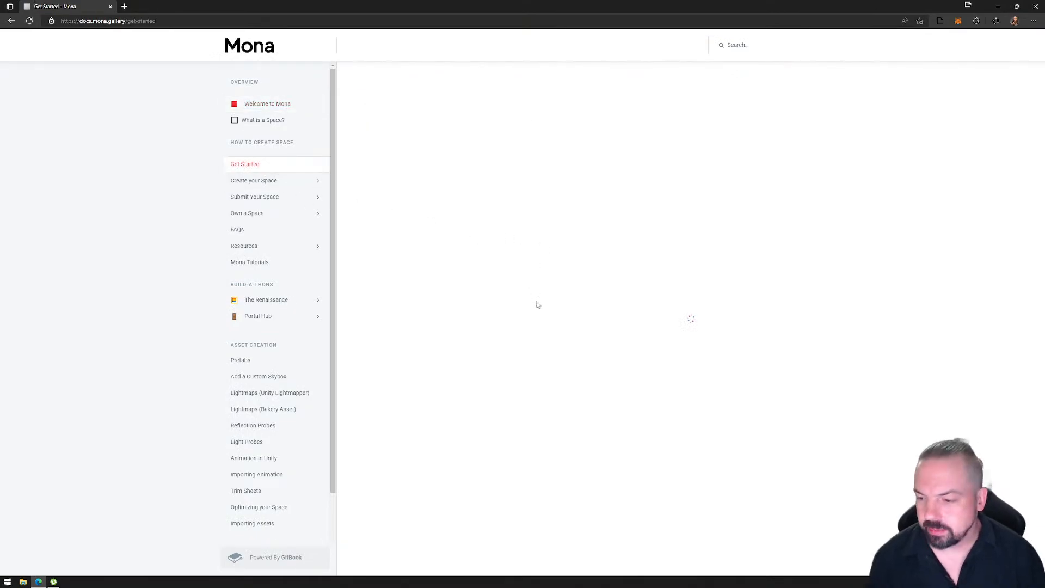
scroll(518, 252, down, 5)
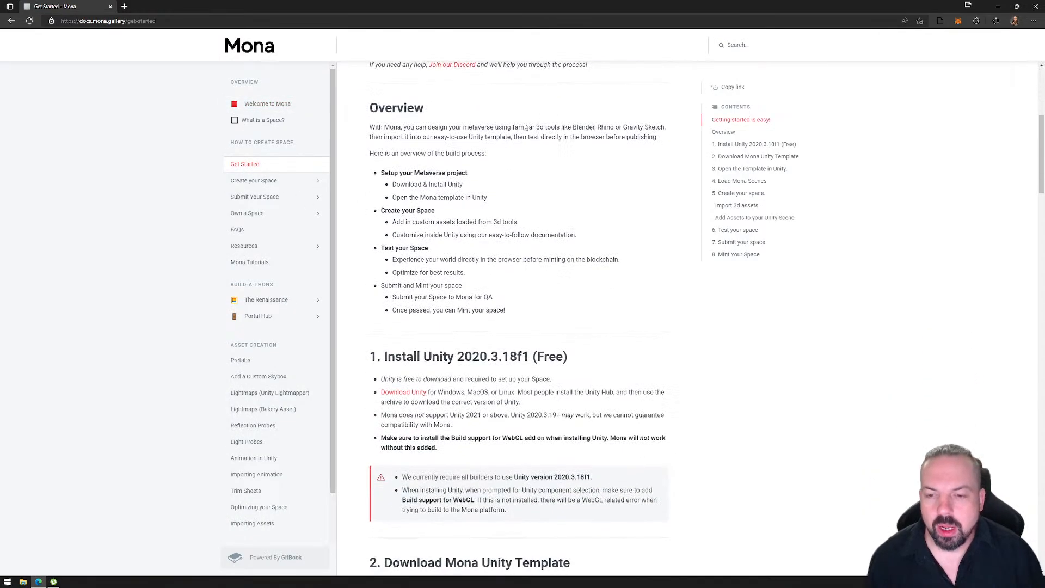
scroll(525, 126, down, 2)
scroll(503, 323, down, 2)
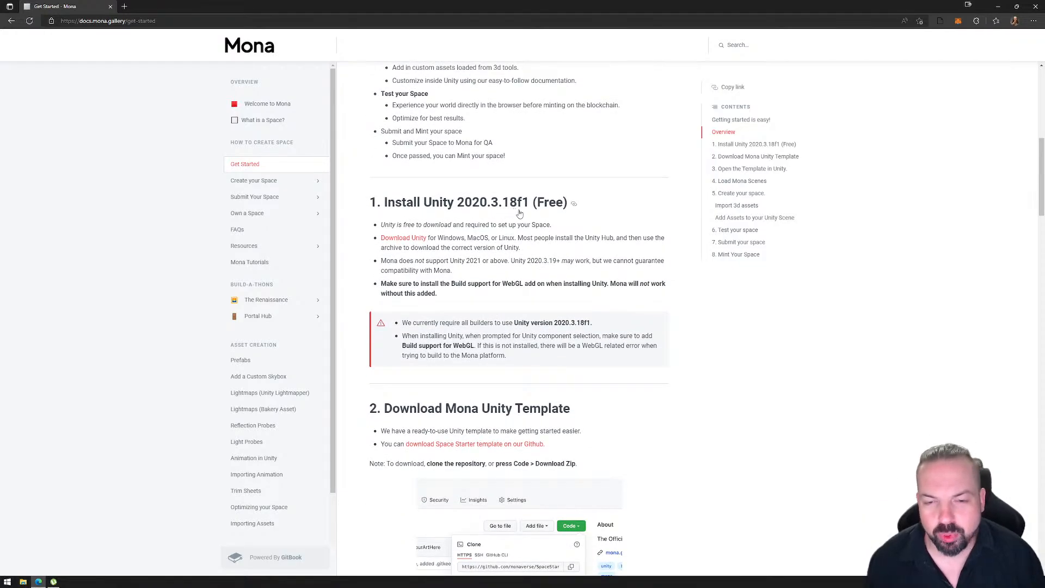
scroll(549, 306, down, 4)
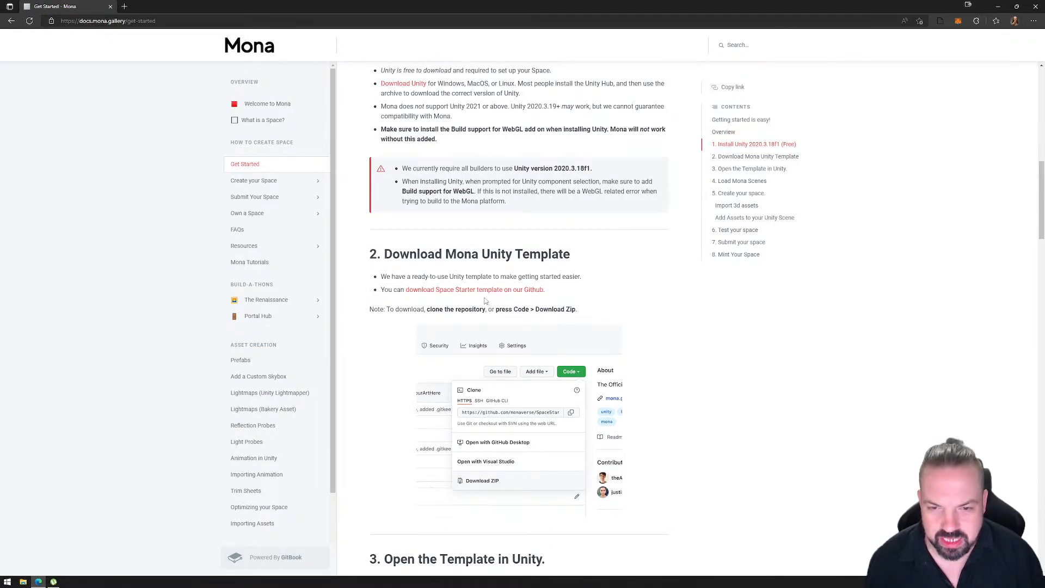
- Download the Space Starter template from GitHub as a ZIP and save it to the Desktop as SpaceStarter-main.zip
click(468, 290)
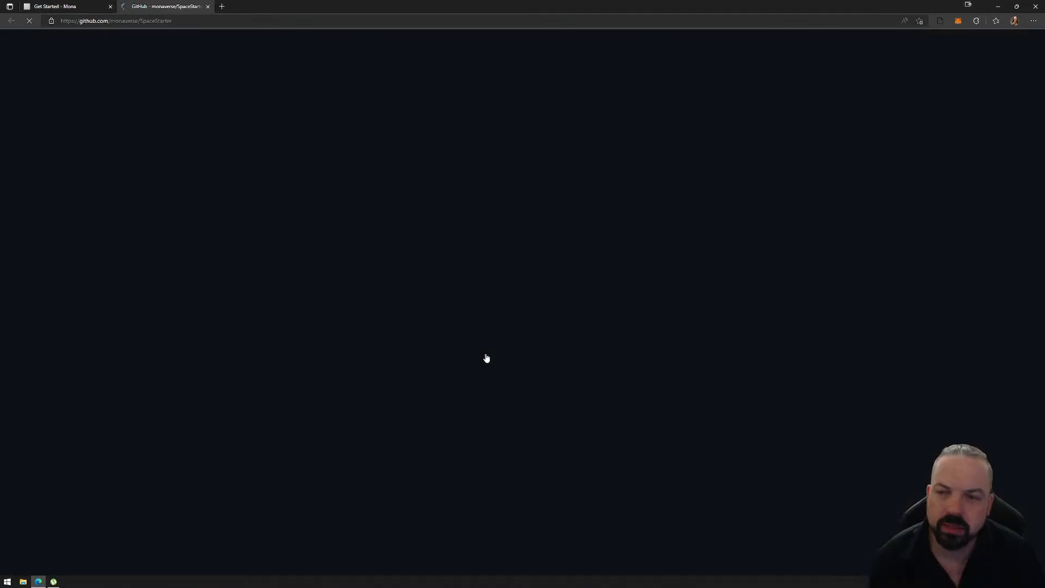
click(624, 122)
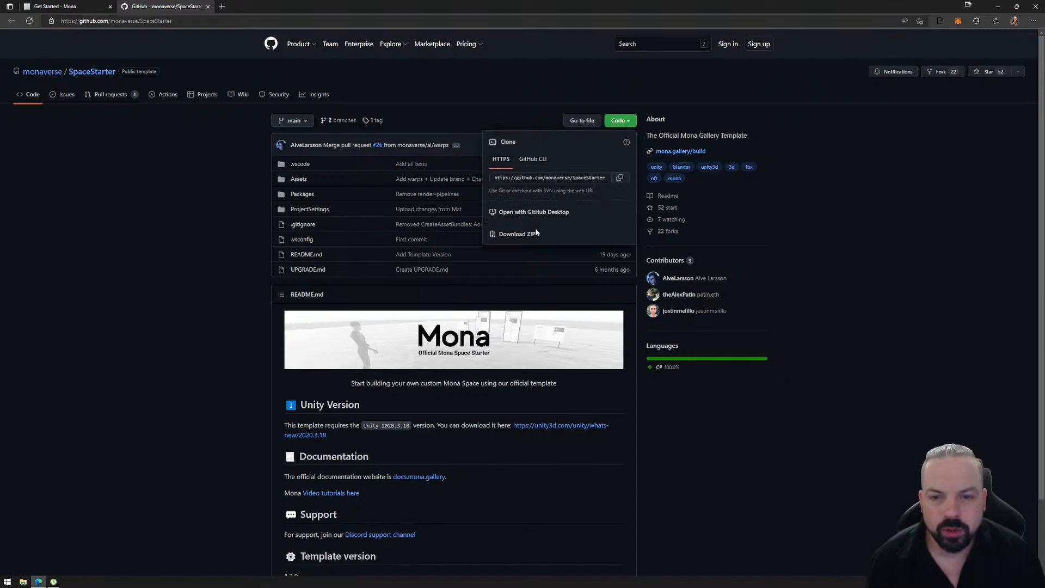
click(517, 234)
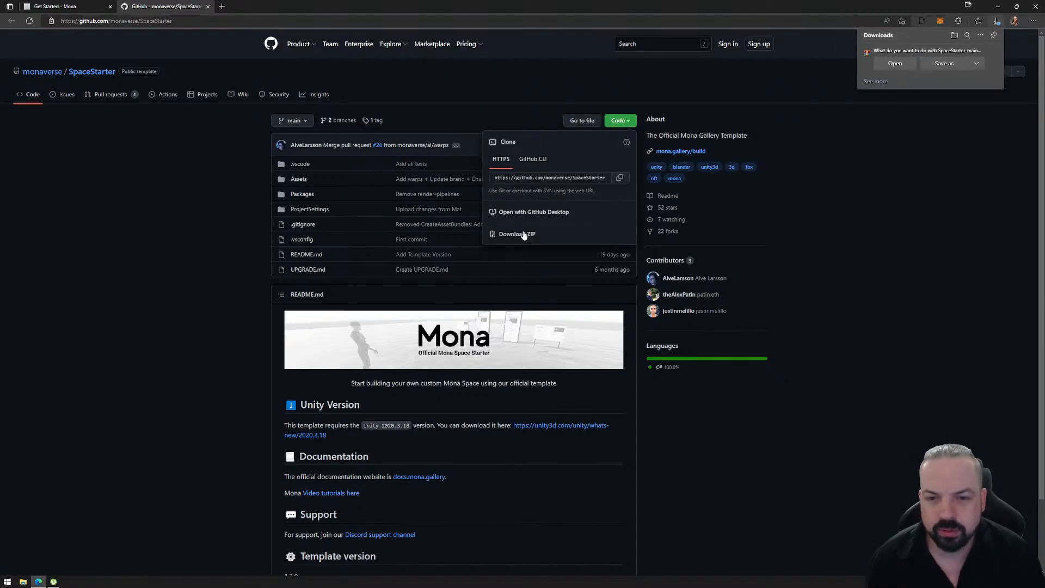
click(944, 63)
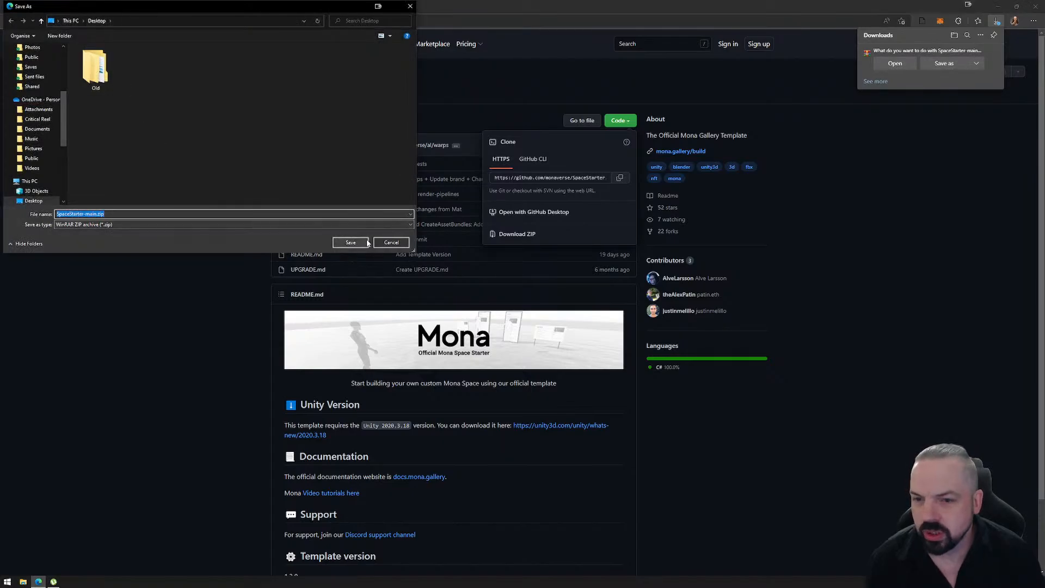
click(350, 243)
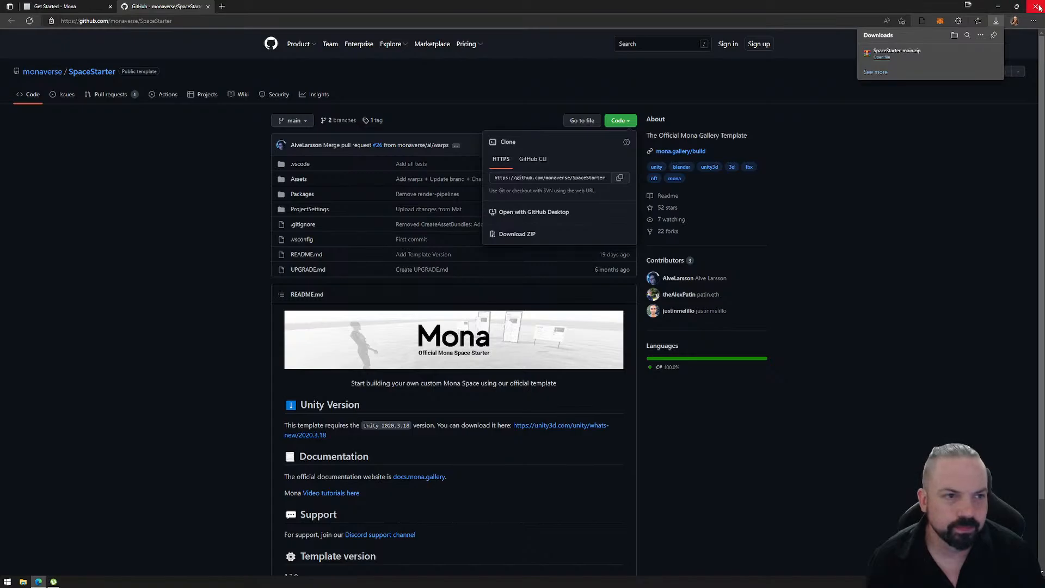
click(208, 6)
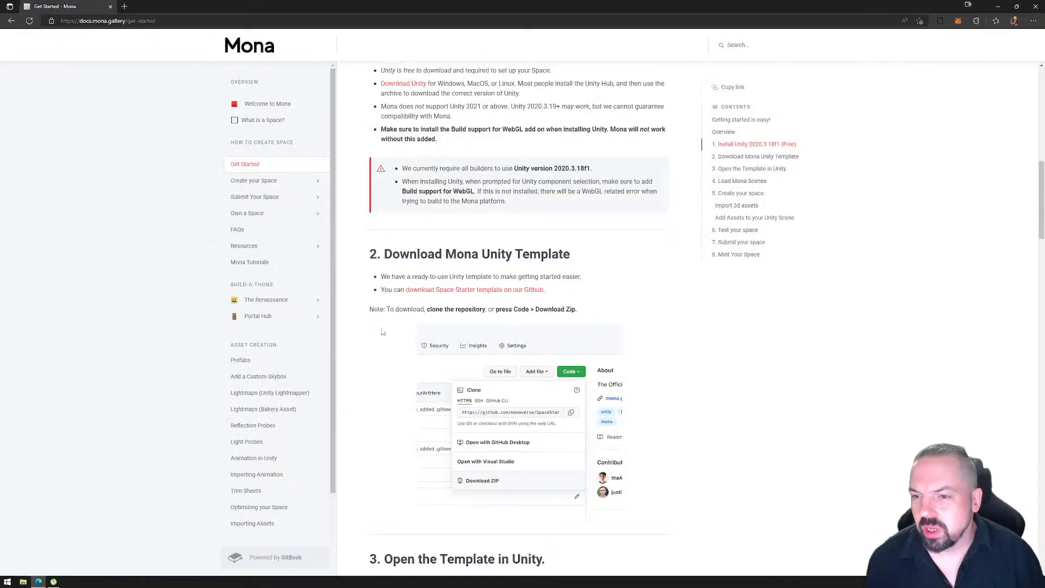
- Look through the documentation's topic list, including the Create your Space subtopics and the asset creation guides
scroll(274, 327, down, 3)
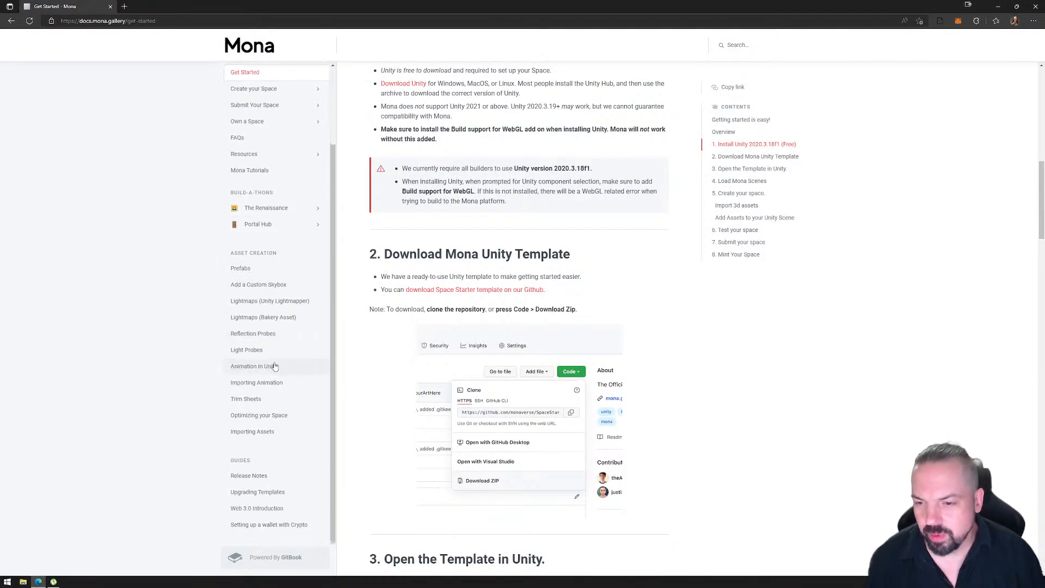
scroll(272, 361, up, 3)
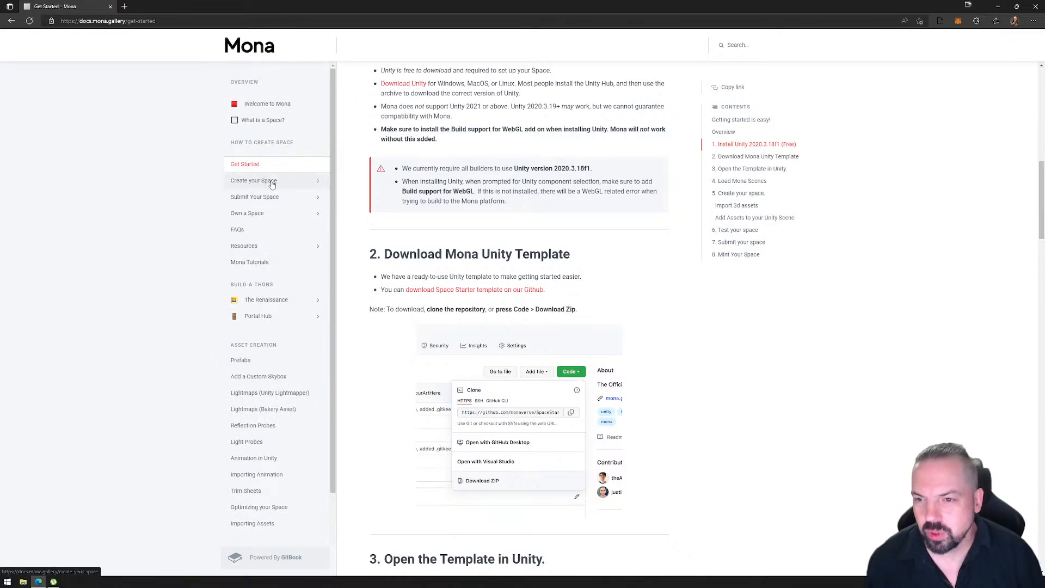
click(319, 181)
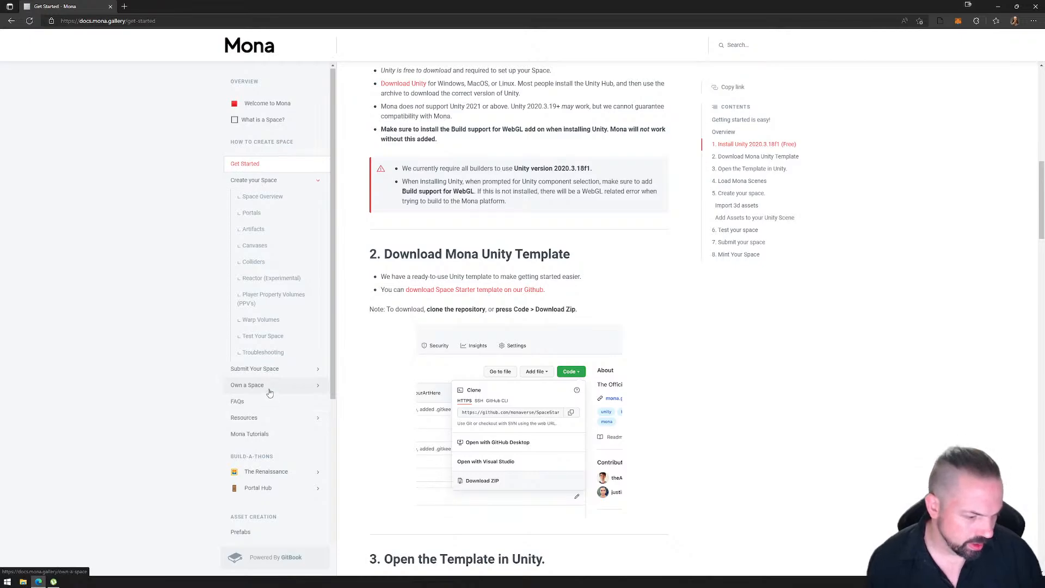
scroll(269, 388, down, 3)
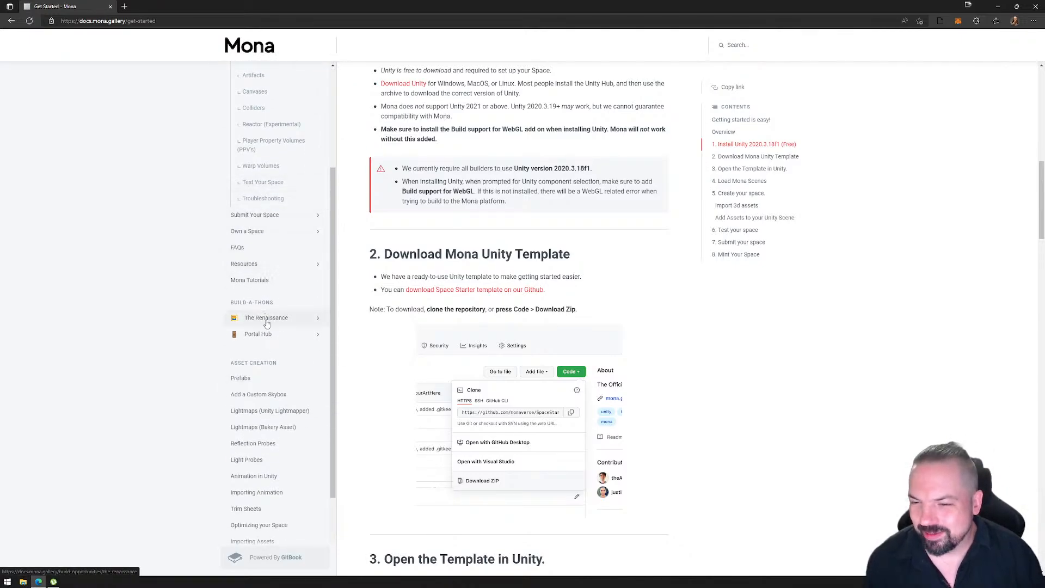
scroll(263, 360, down, 2)
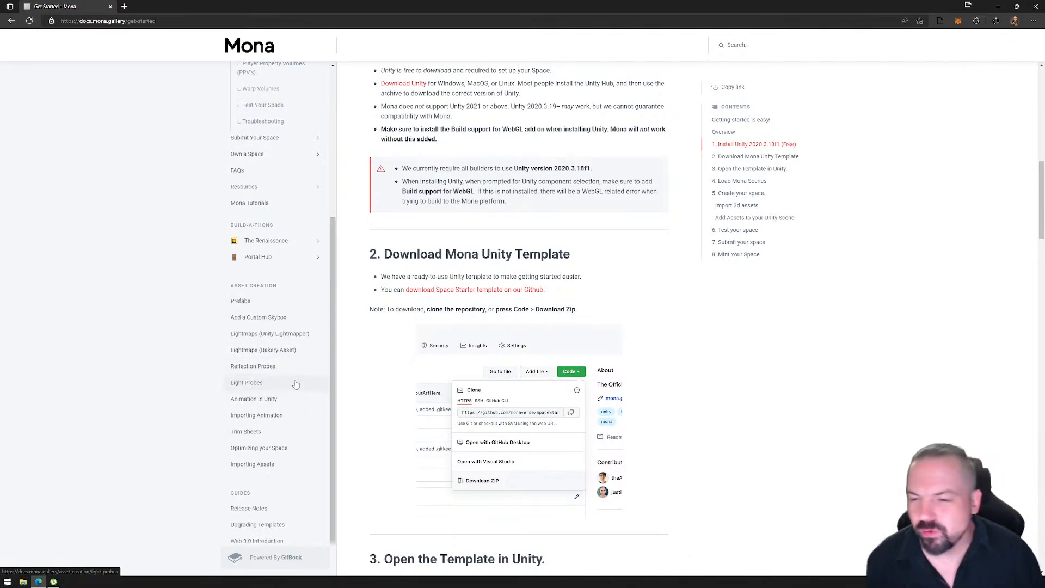
scroll(294, 211, up, 2)
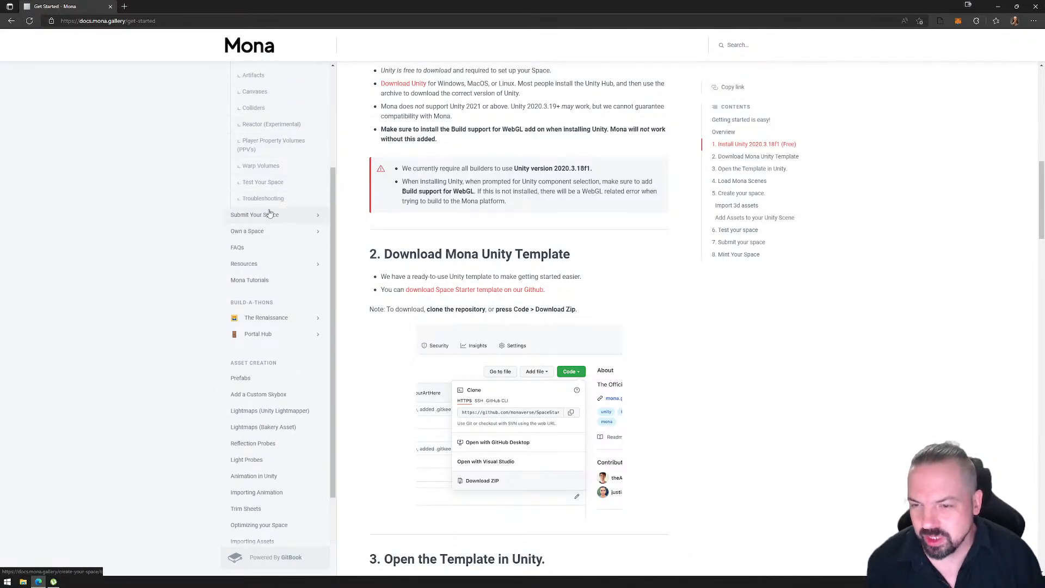
scroll(267, 372, down, 3)
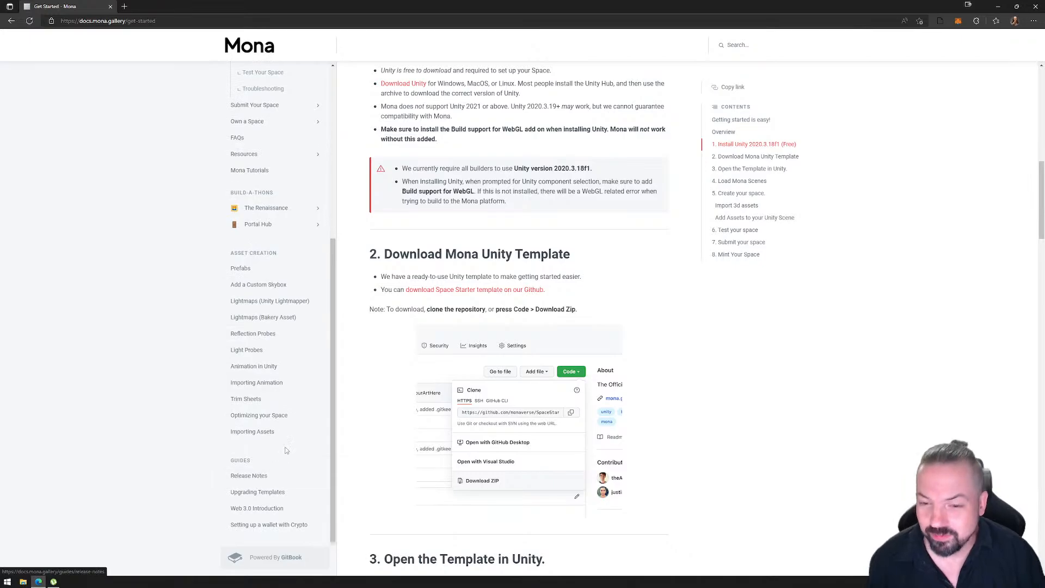
scroll(280, 425, up, 4)
scroll(348, 316, down, 5)
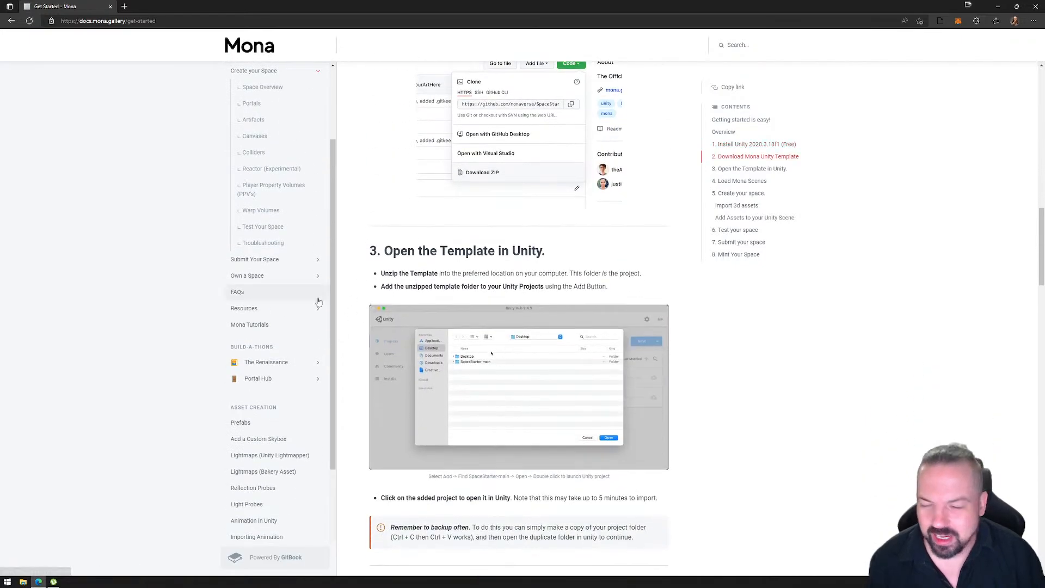
scroll(284, 244, up, 3)
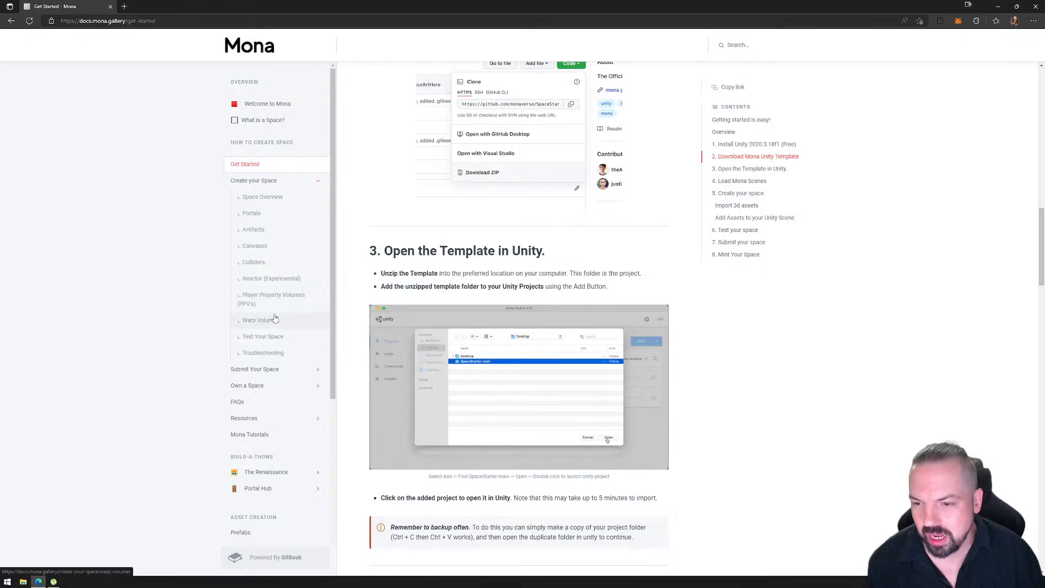
- Read through the Reactor (Experimental) page down to its troubleshooting section, and close the browser
click(264, 279)
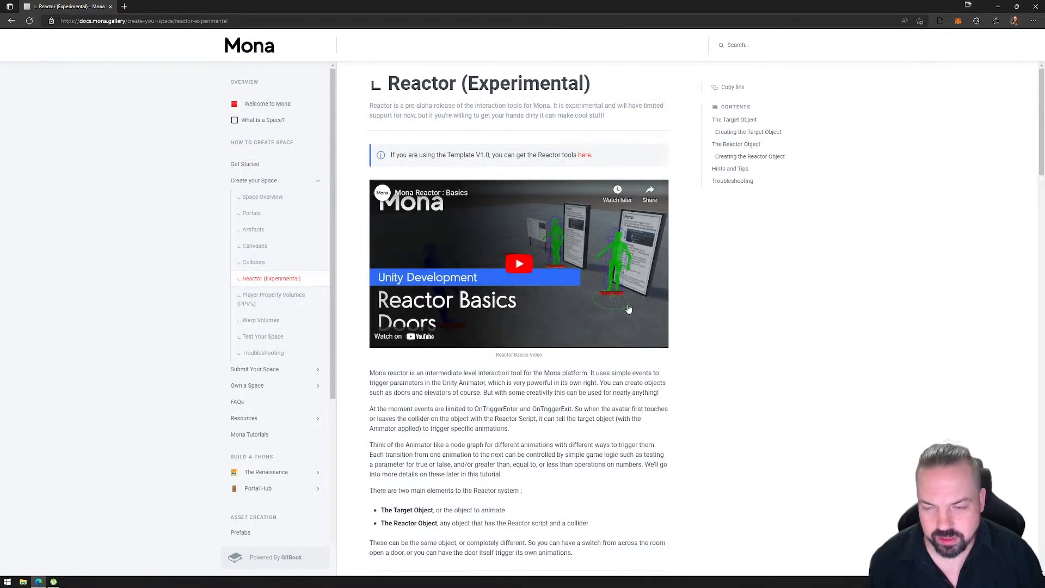
scroll(572, 283, down, 8)
scroll(573, 282, down, 16)
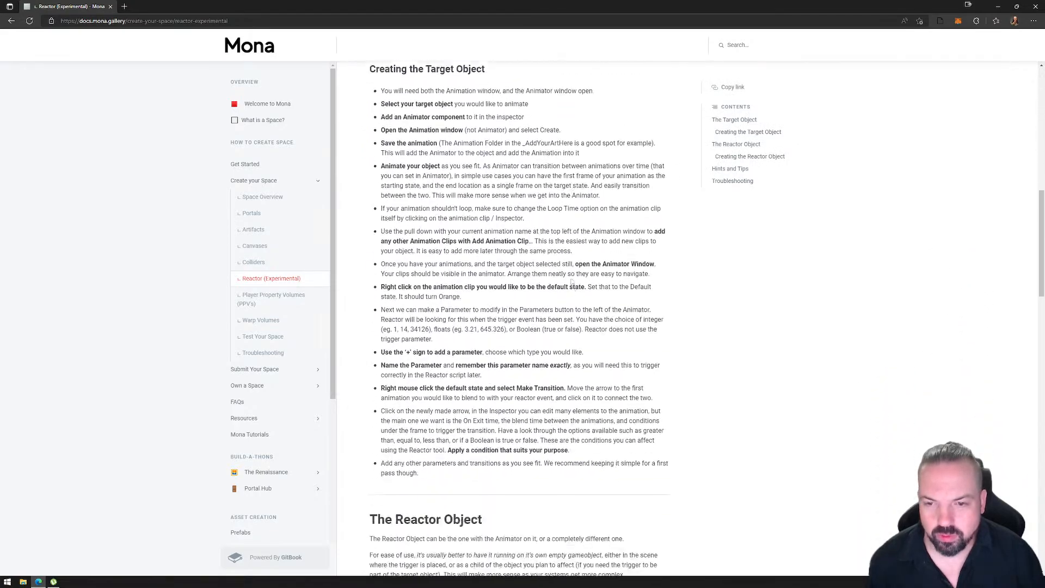
scroll(557, 272, down, 2)
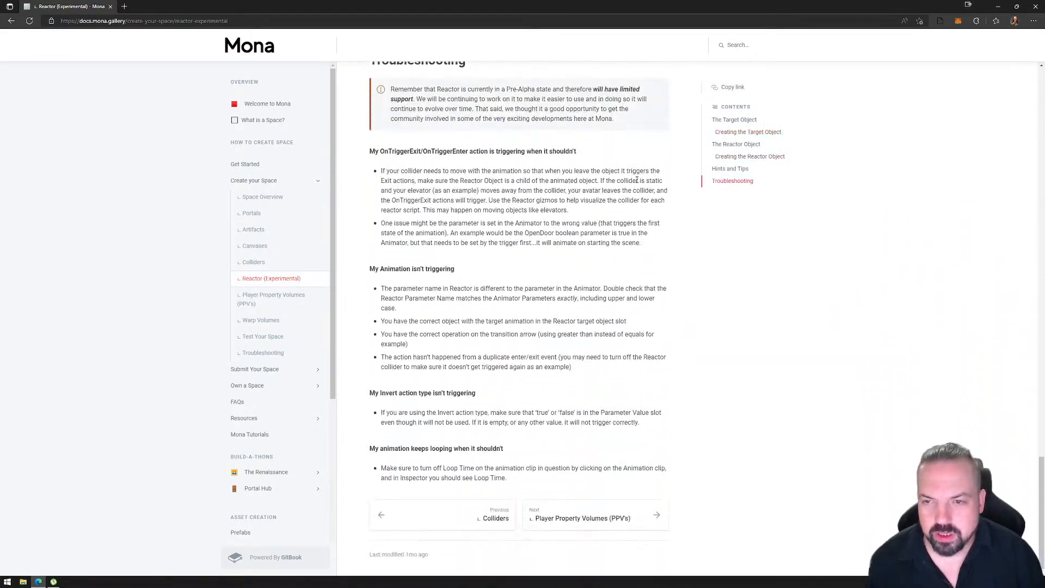
click(1034, 6)
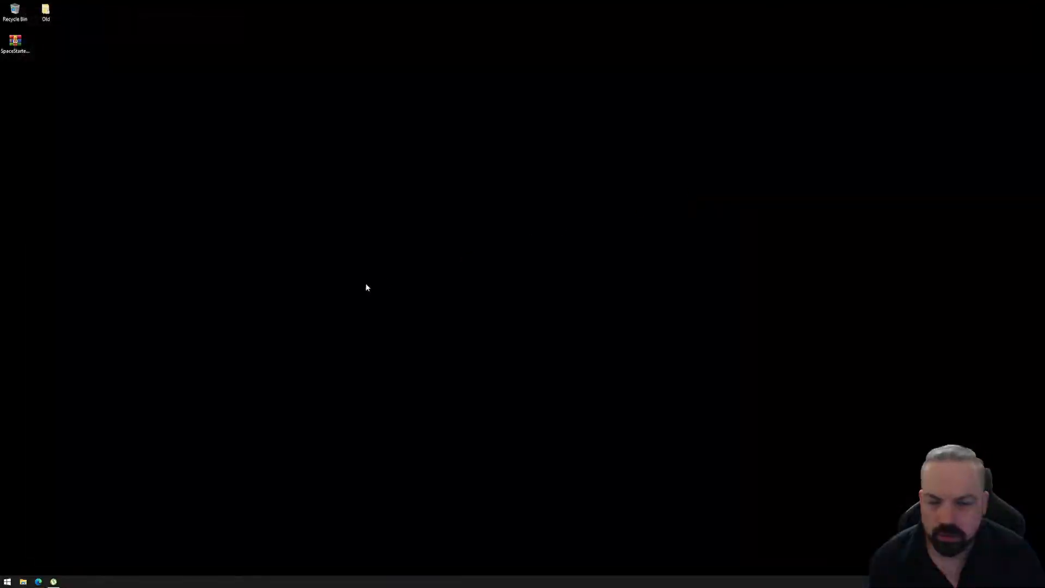
- Extract the SpaceStarter-main archive directly onto the Desktop
right_click(14, 47)
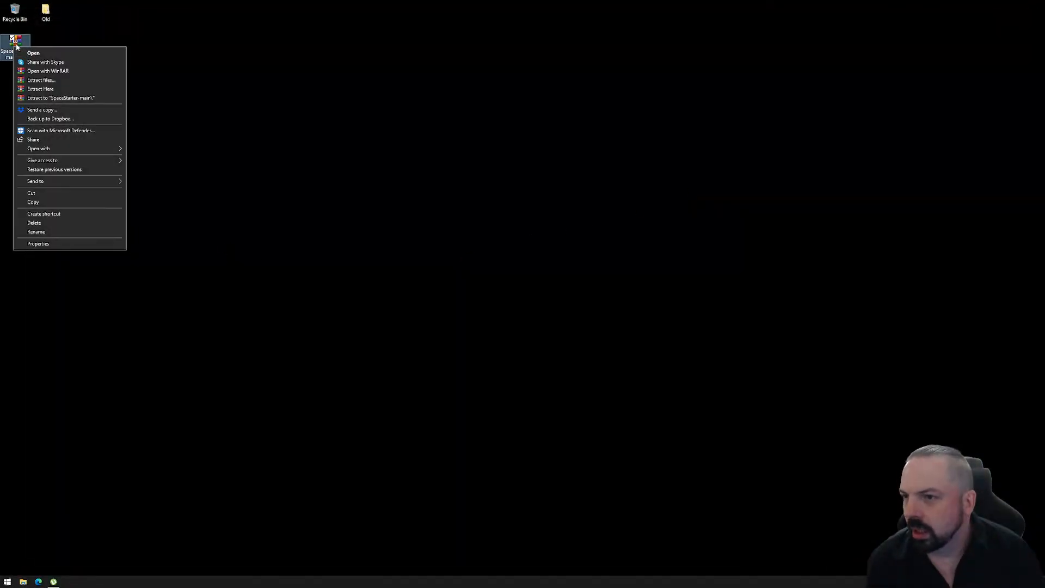
click(52, 90)
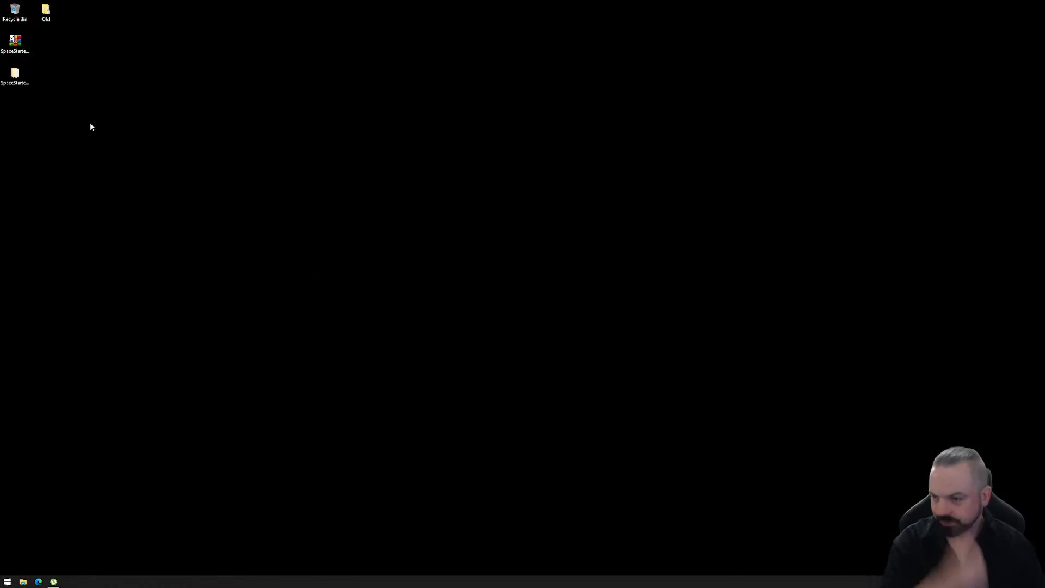
click(14, 75)
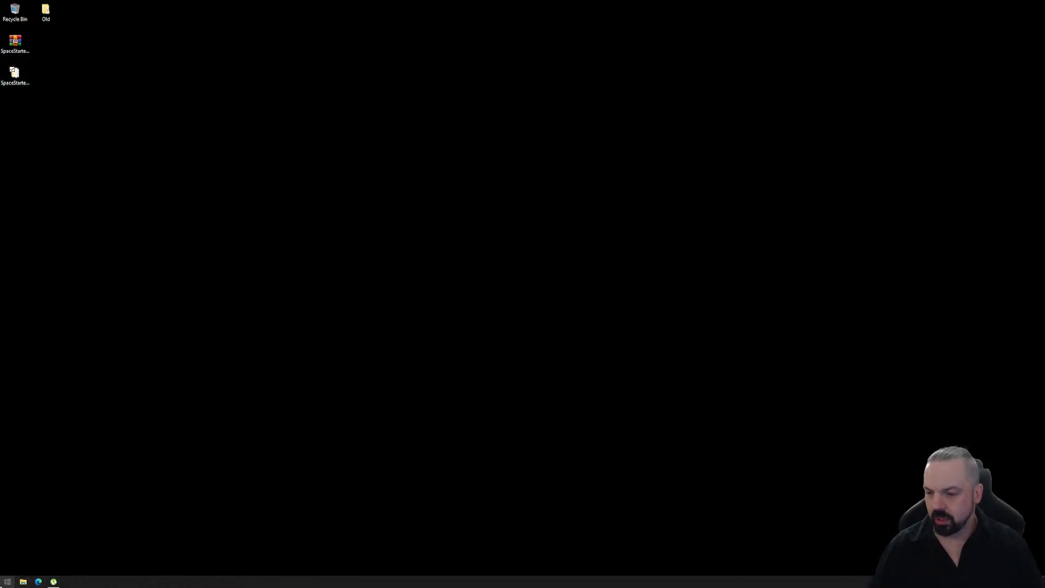
- Launch Unity Hub, check the installed editor versions, and return to the project list
click(6, 583)
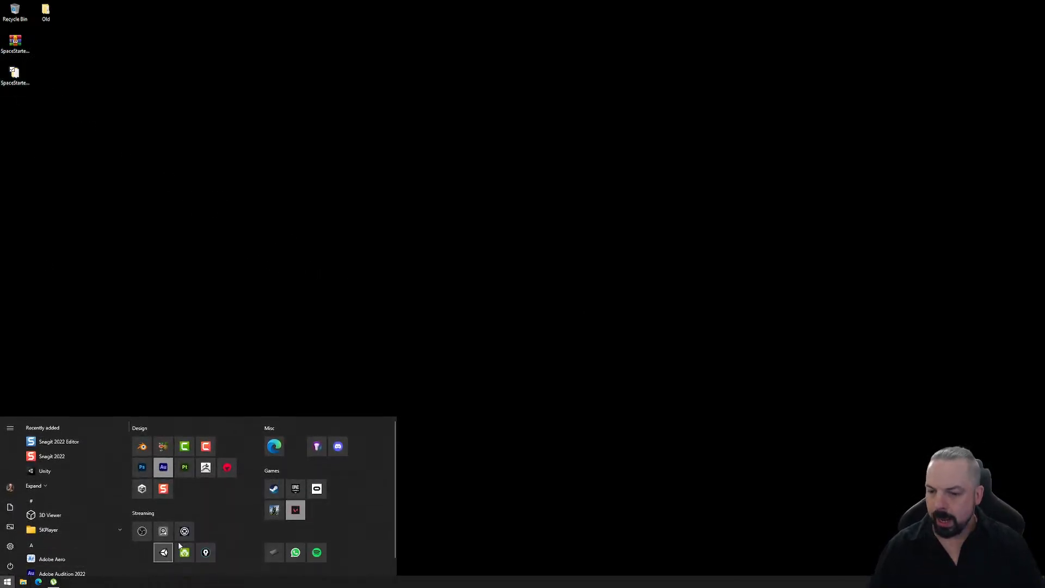
click(141, 489)
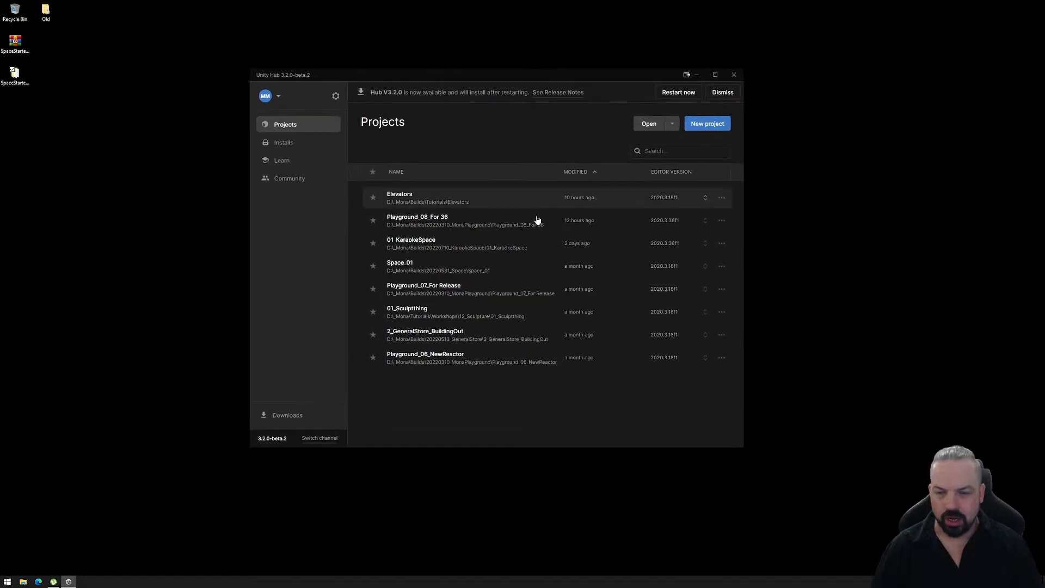
click(283, 142)
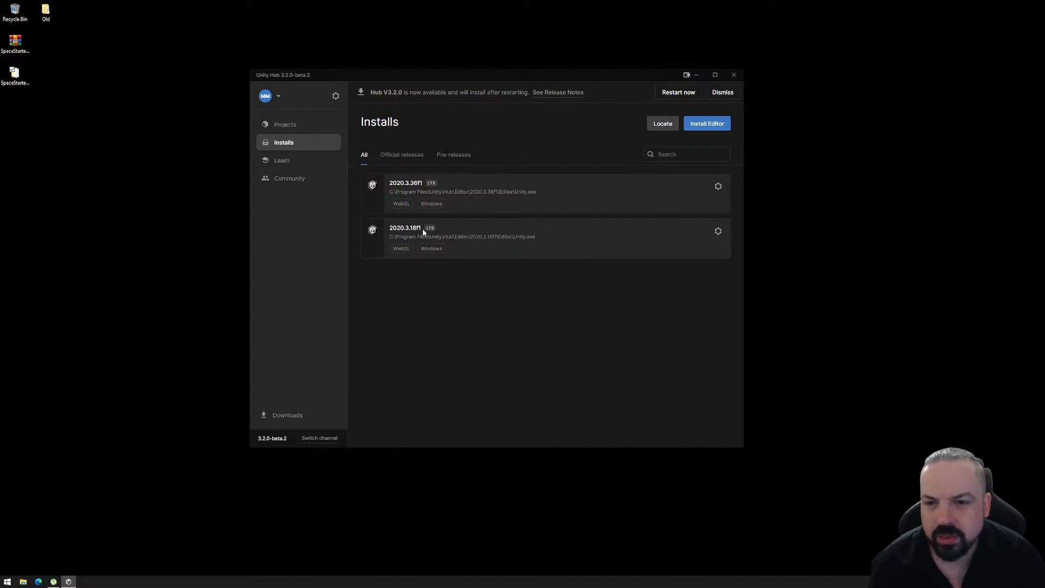
click(287, 125)
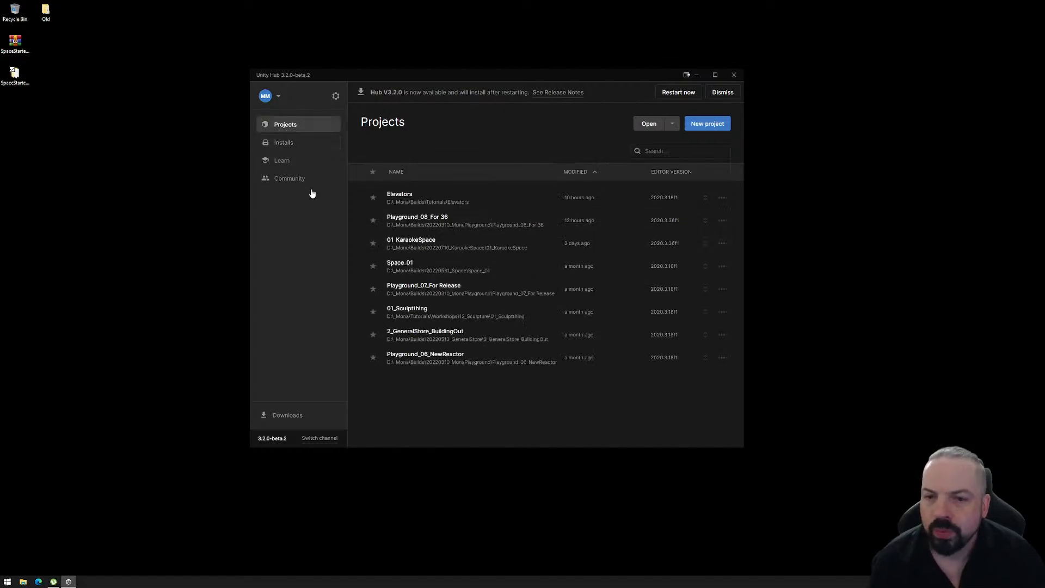
- Open the SpaceStarter-main folder from the Desktop as a Unity project
click(649, 124)
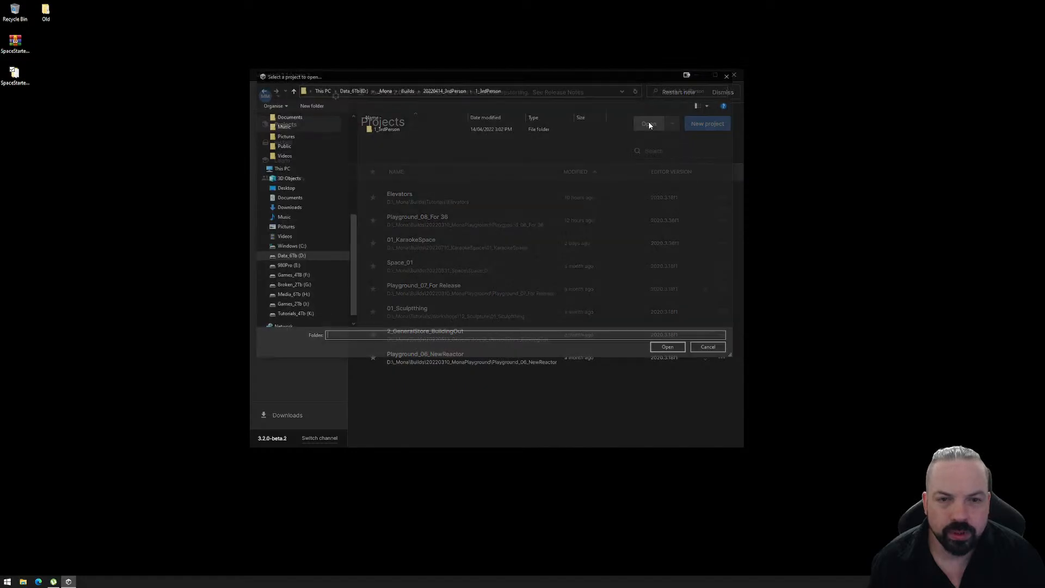
click(283, 187)
click(438, 141)
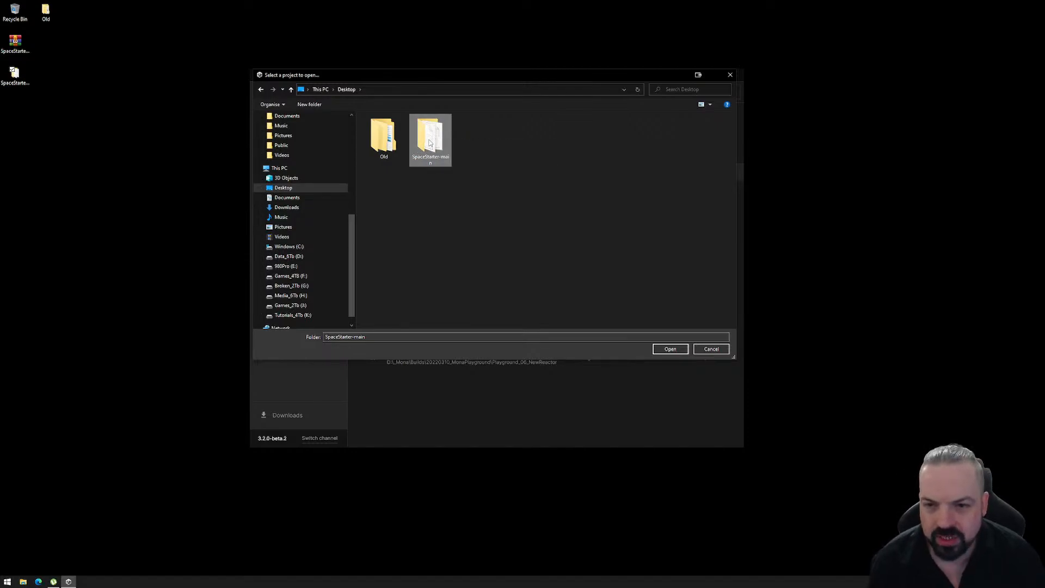
double_click(430, 142)
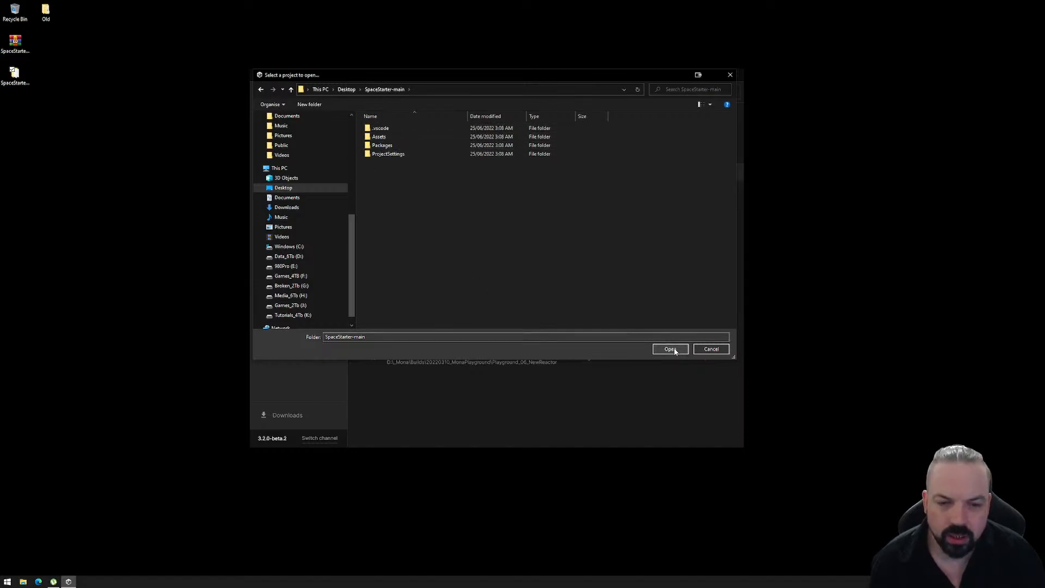
click(674, 349)
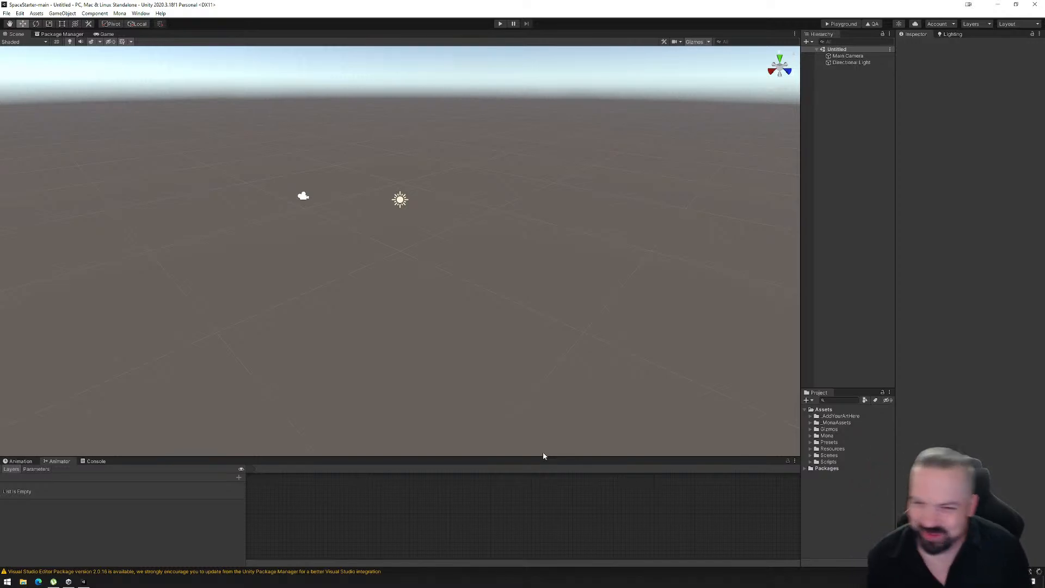
- Load the Mona space scenes into the project and remove the Untitled scene from the hierarchy
click(120, 14)
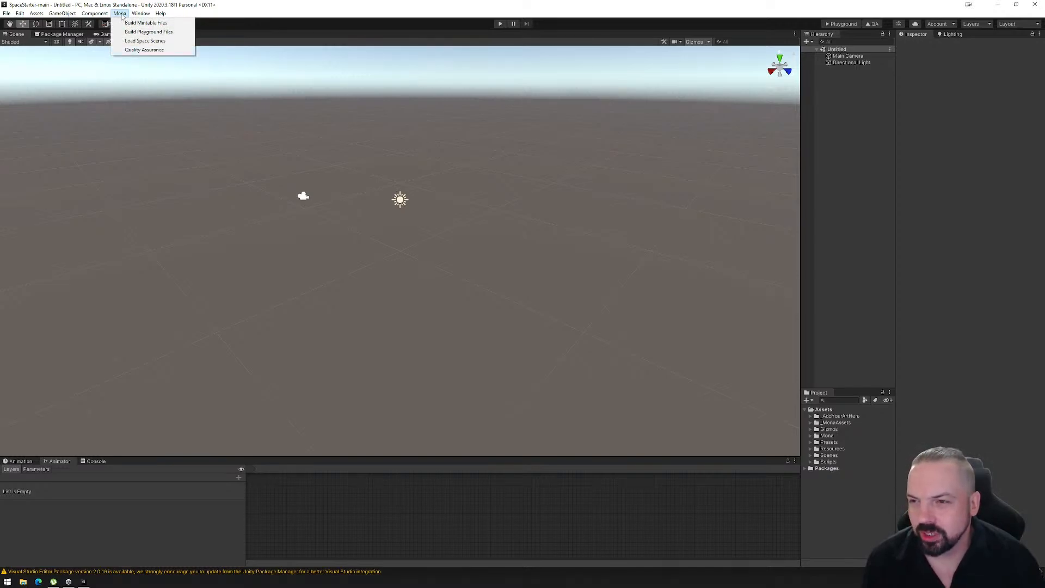
mouse_move(131, 18)
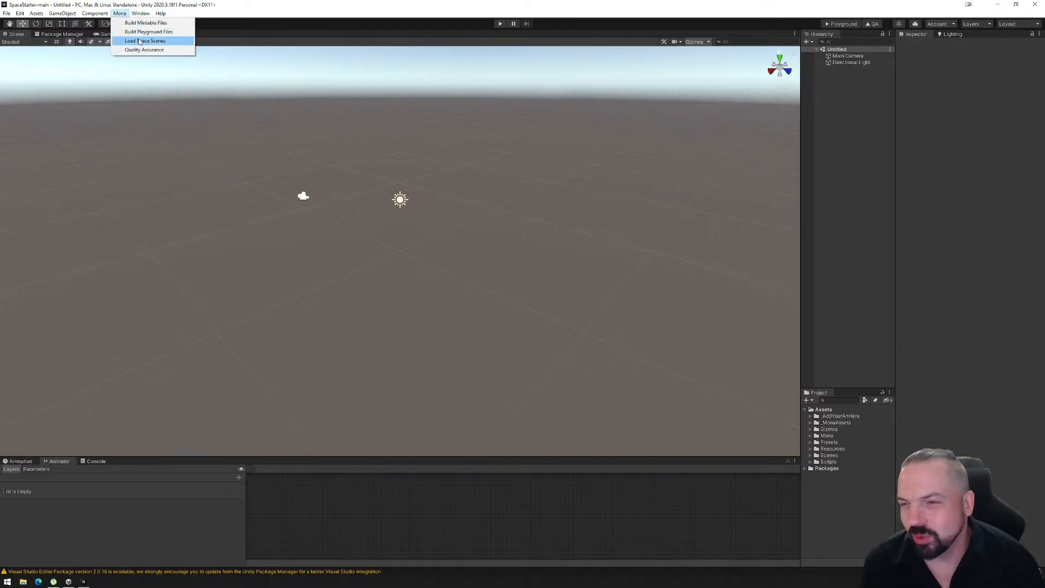
click(155, 205)
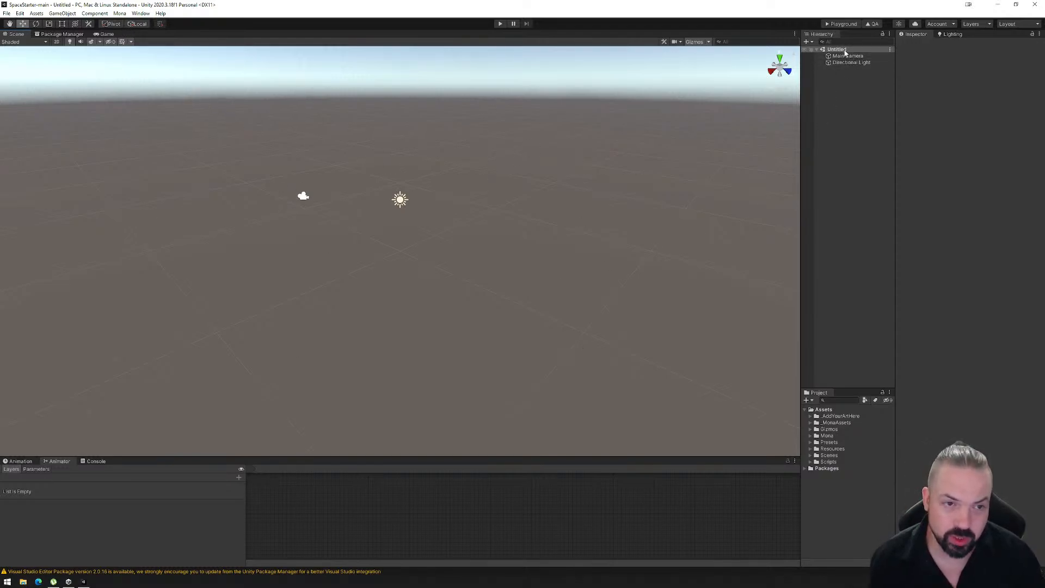
click(120, 14)
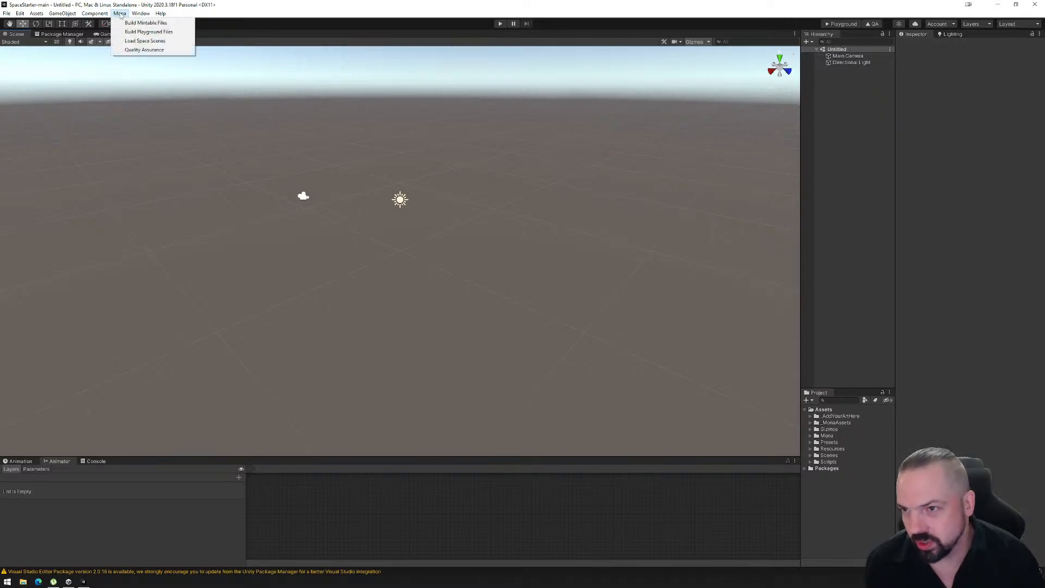
click(136, 42)
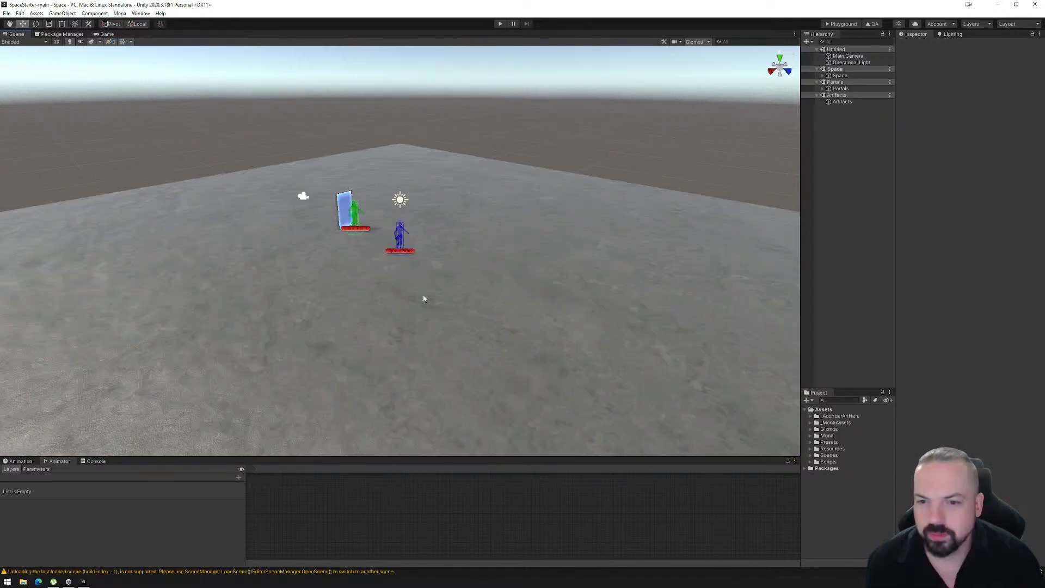
right_click(859, 50)
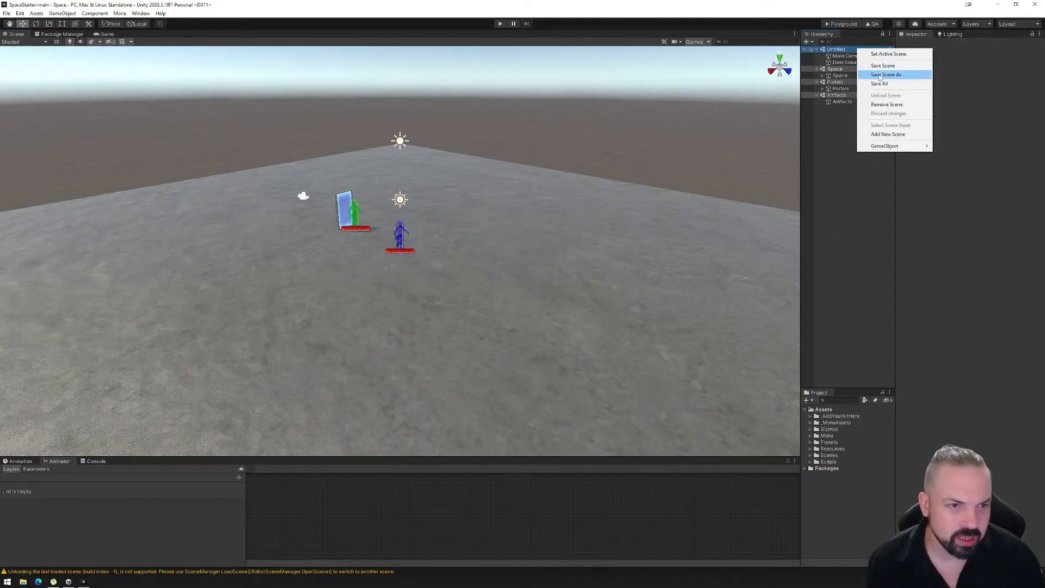
click(887, 105)
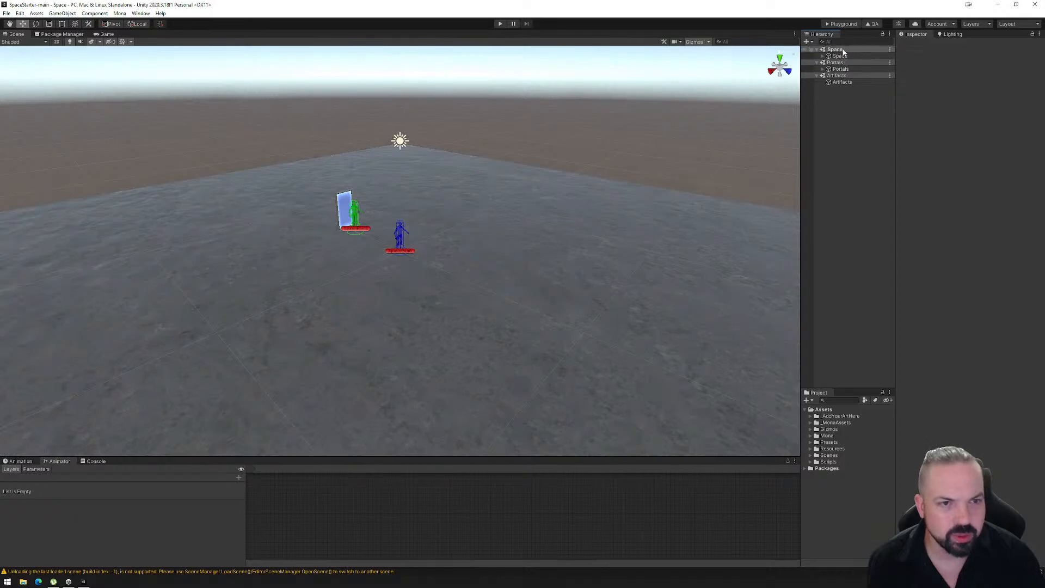
- Examine the Space, Portals and Artifacts root objects in the hierarchy, checking their tags and child objects
click(837, 75)
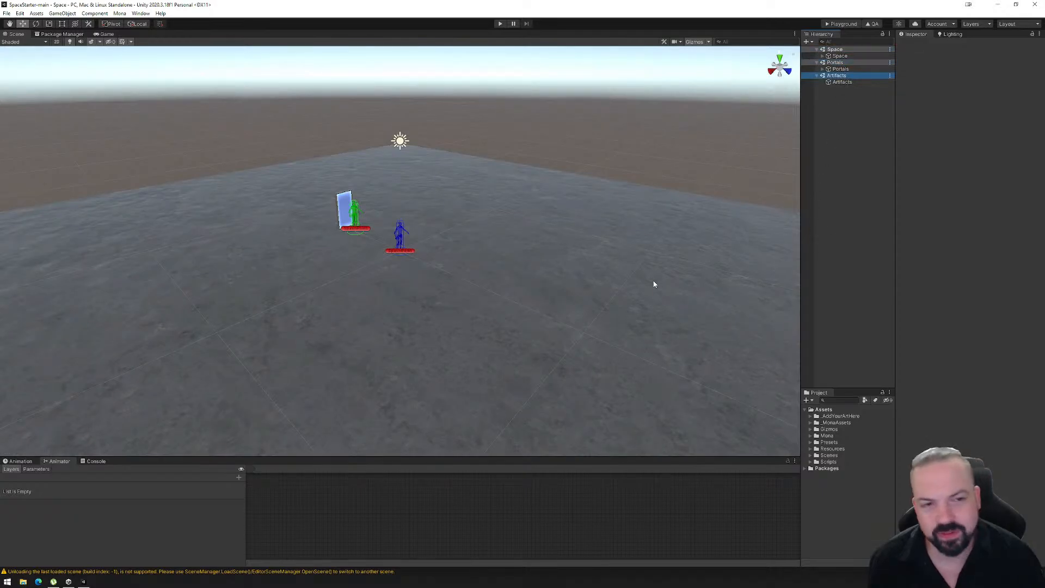
right_drag(541, 292, 568, 308)
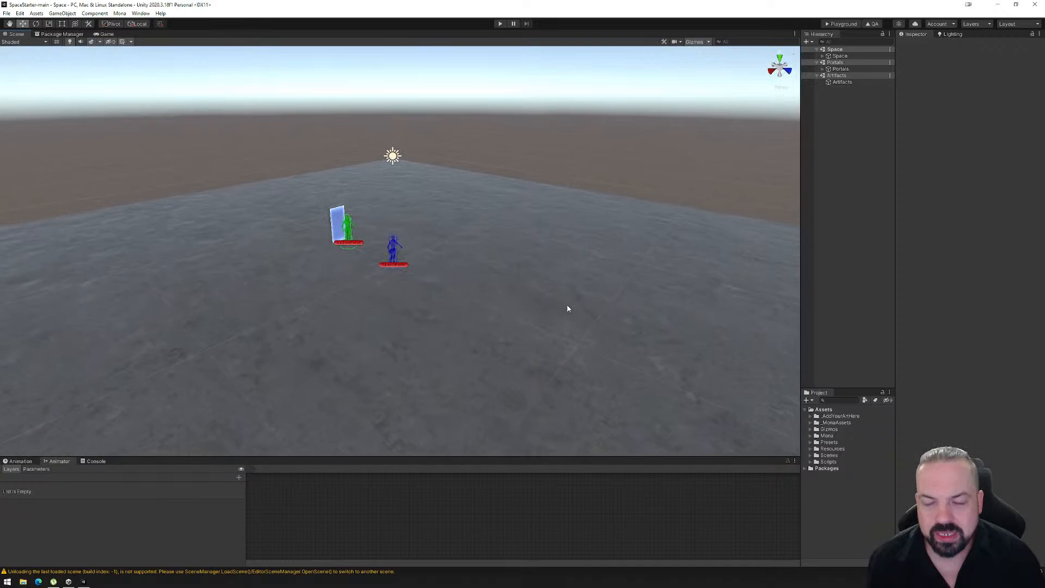
click(839, 56)
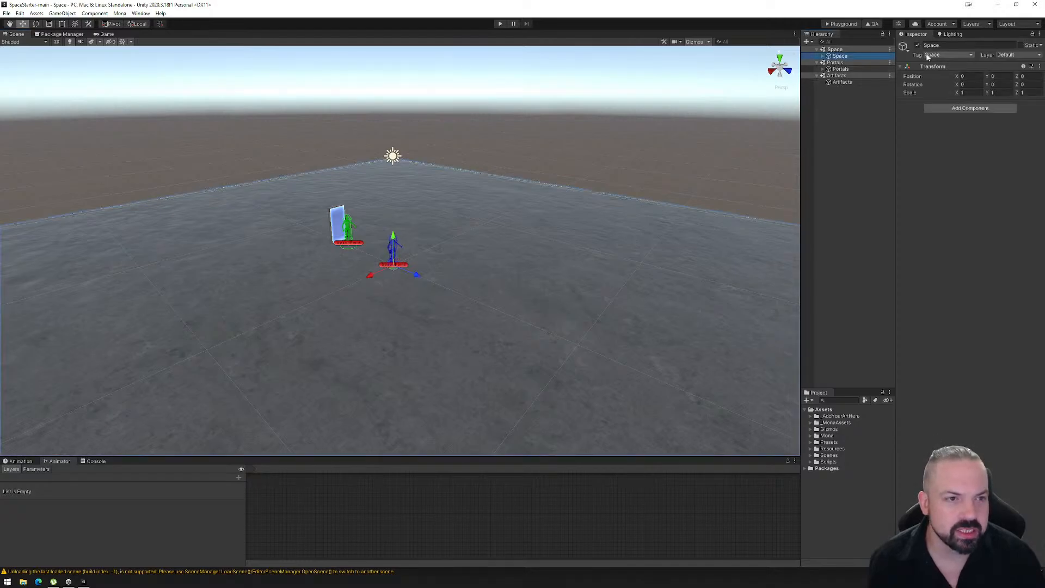
click(840, 69)
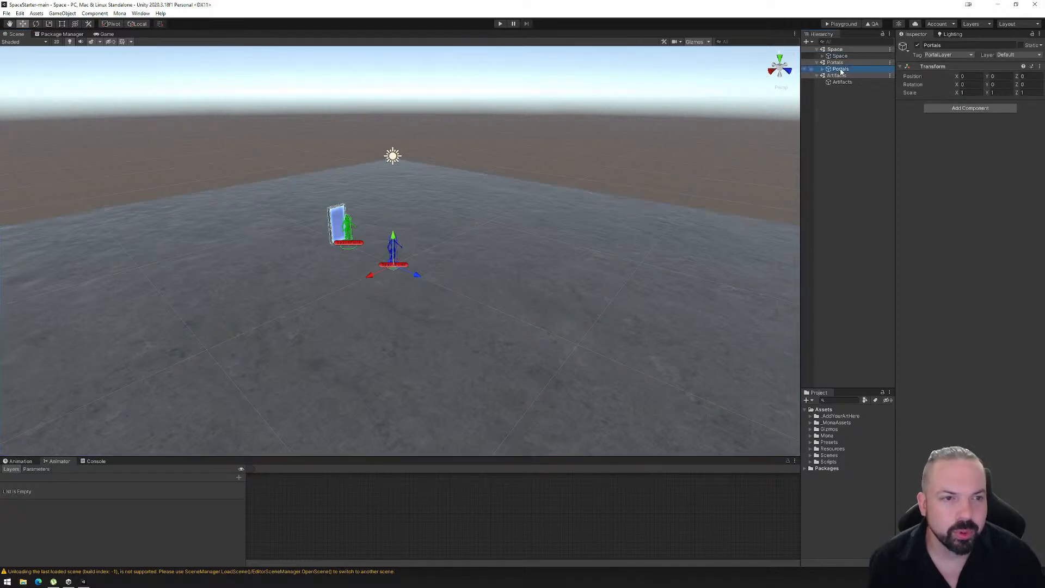
click(840, 82)
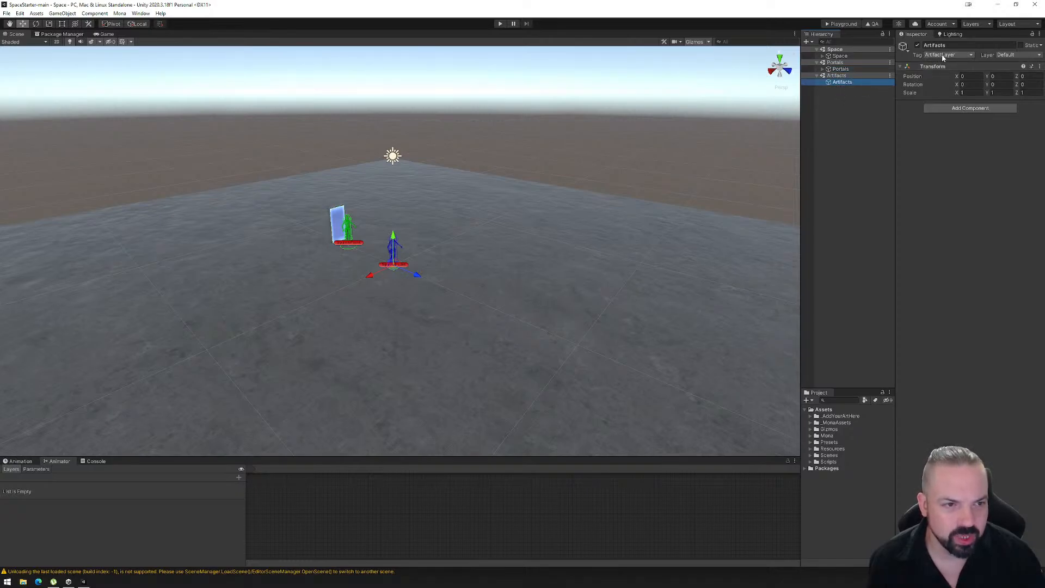
click(822, 69)
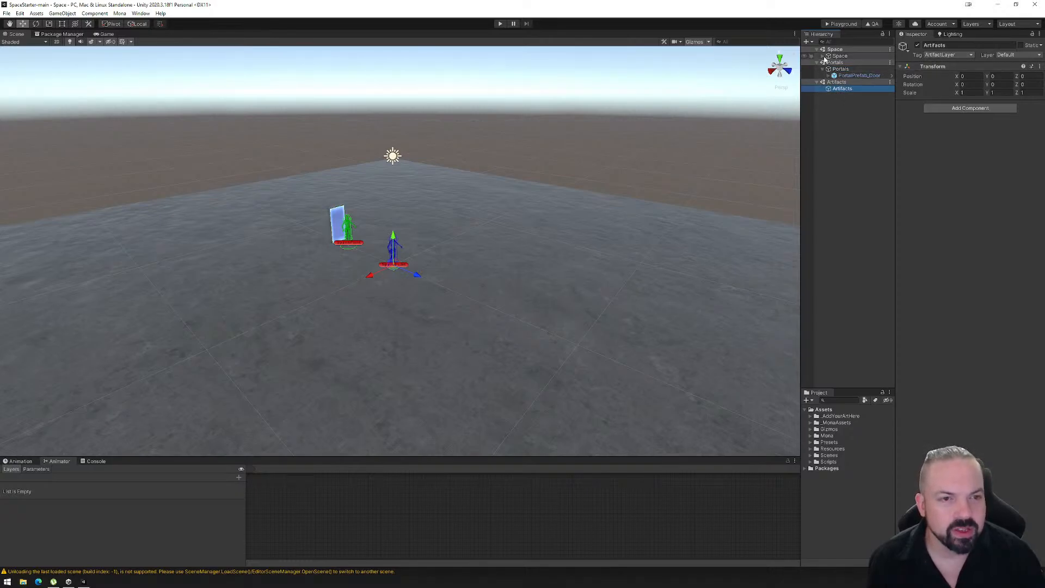
click(824, 52)
click(823, 56)
click(841, 57)
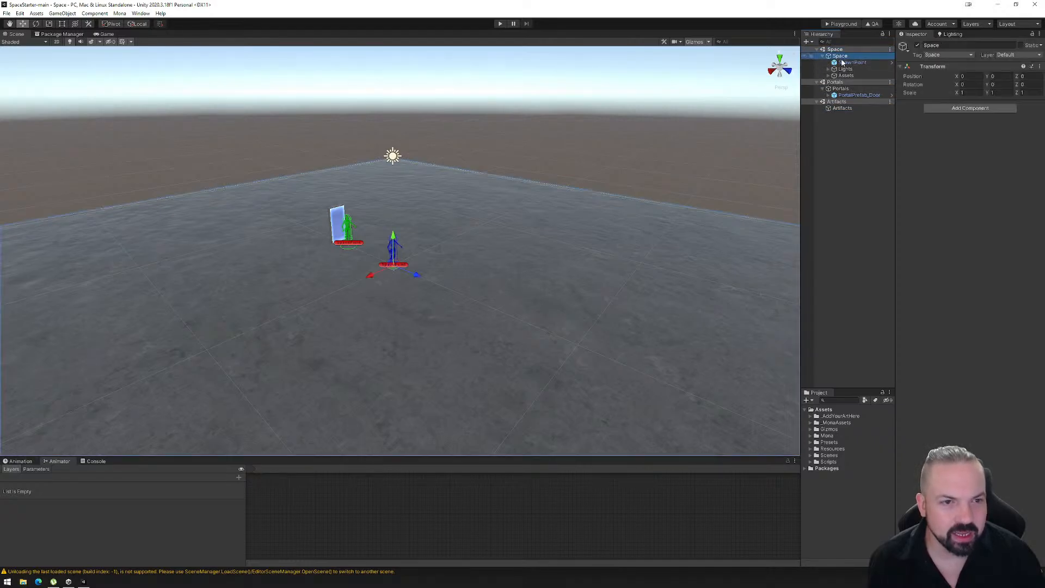
click(841, 88)
click(843, 109)
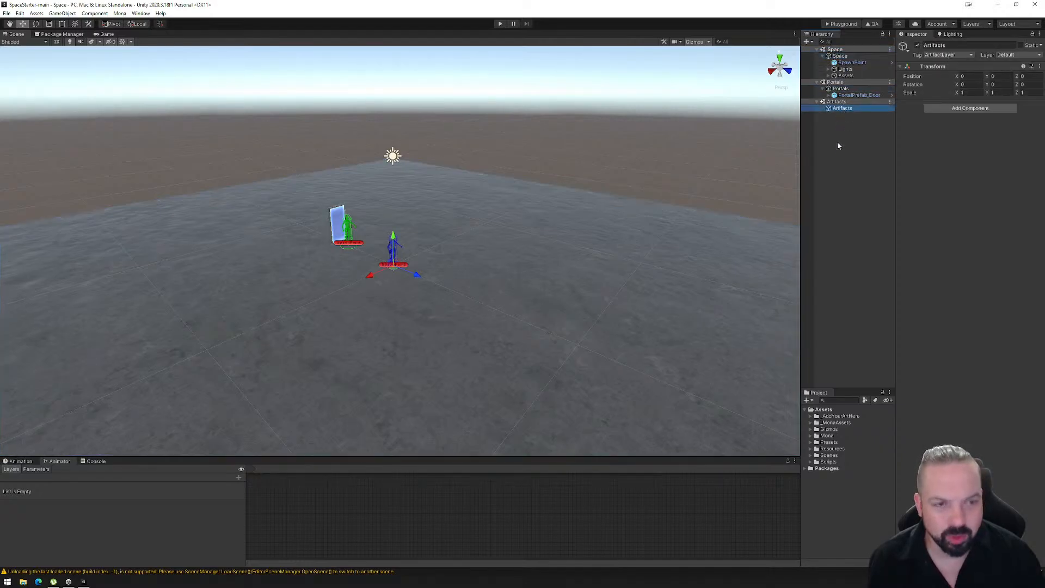
- Move the Assets object out of its Space parent to the Space scene's root level, and run the Mona quality assurance check
click(845, 75)
drag(839, 55, 838, 55)
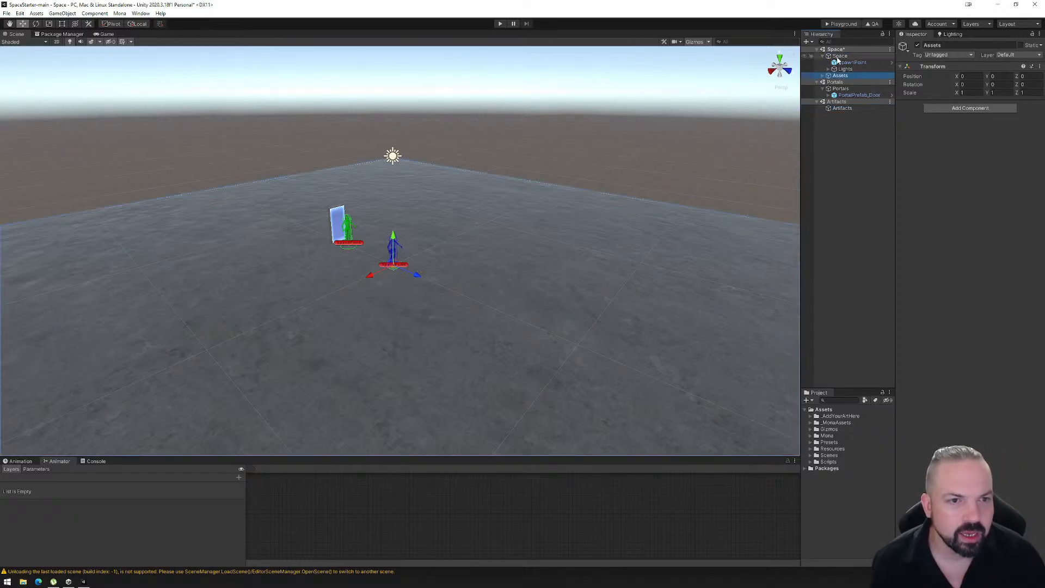
click(822, 56)
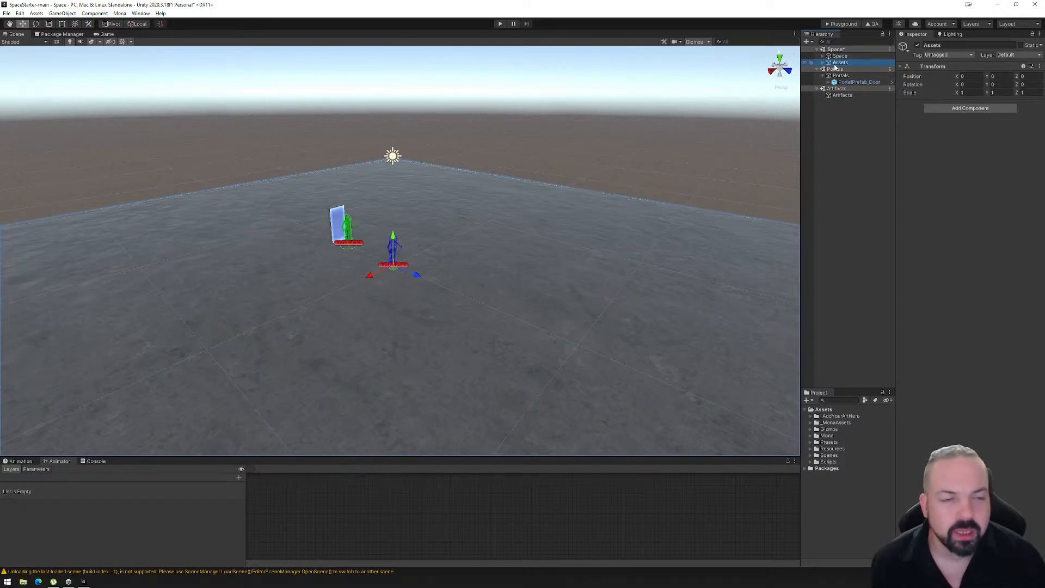
click(873, 24)
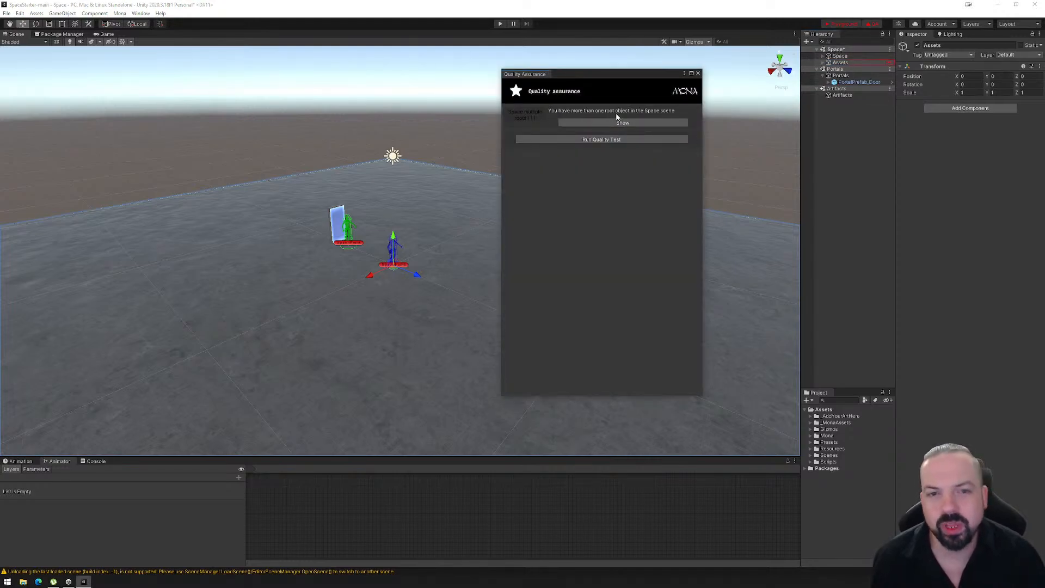
- Move the Assets object back under the Space parent, rerun the quality assurance check, and close its window
click(840, 62)
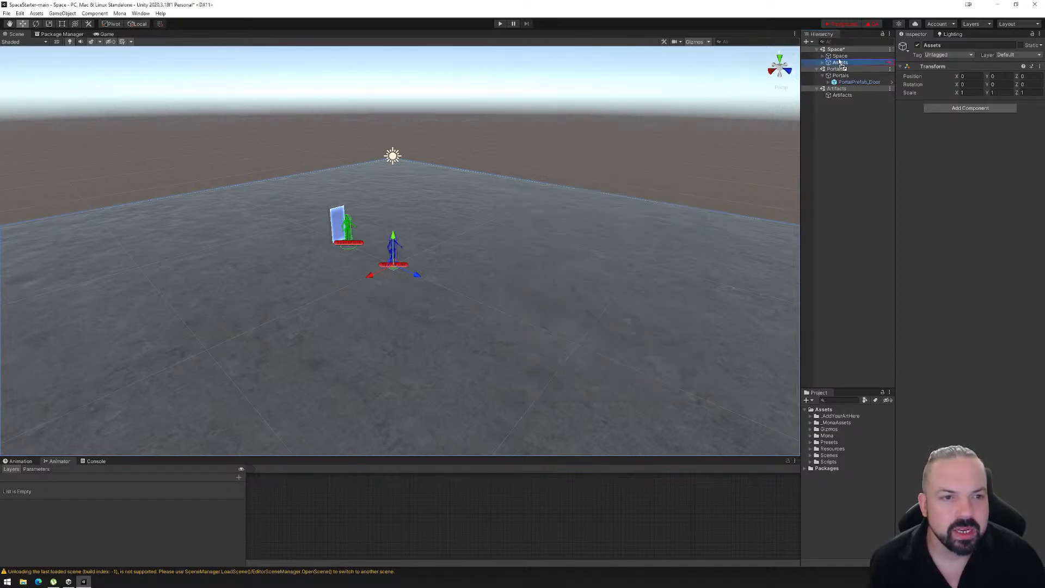
drag(840, 63, 839, 58)
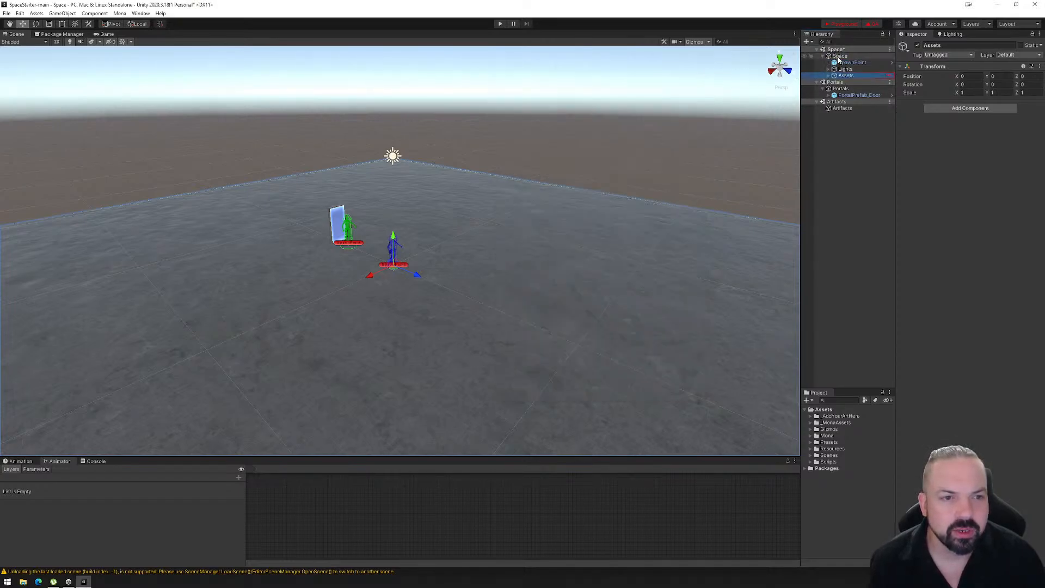
click(874, 24)
click(698, 74)
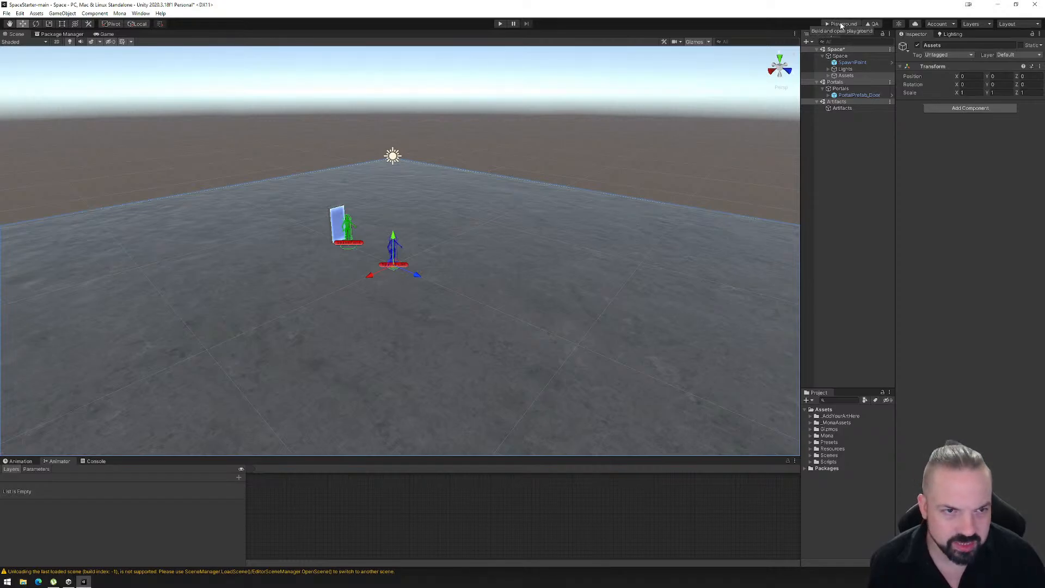
- Build the Mona playground files and upload the exported PlaygroundFiles folder to the Mona Playground page
click(842, 23)
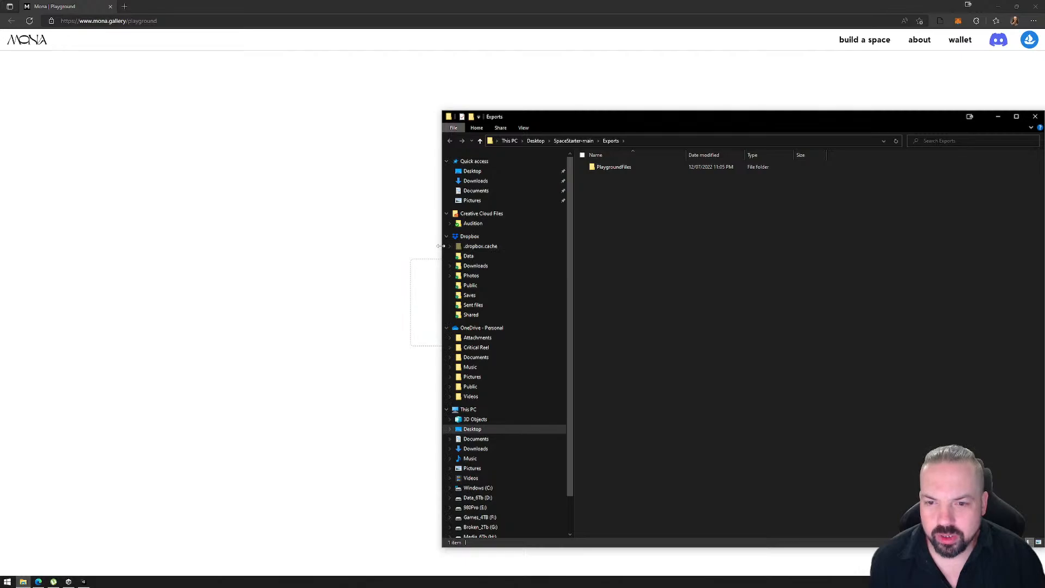
drag(441, 246, 699, 239)
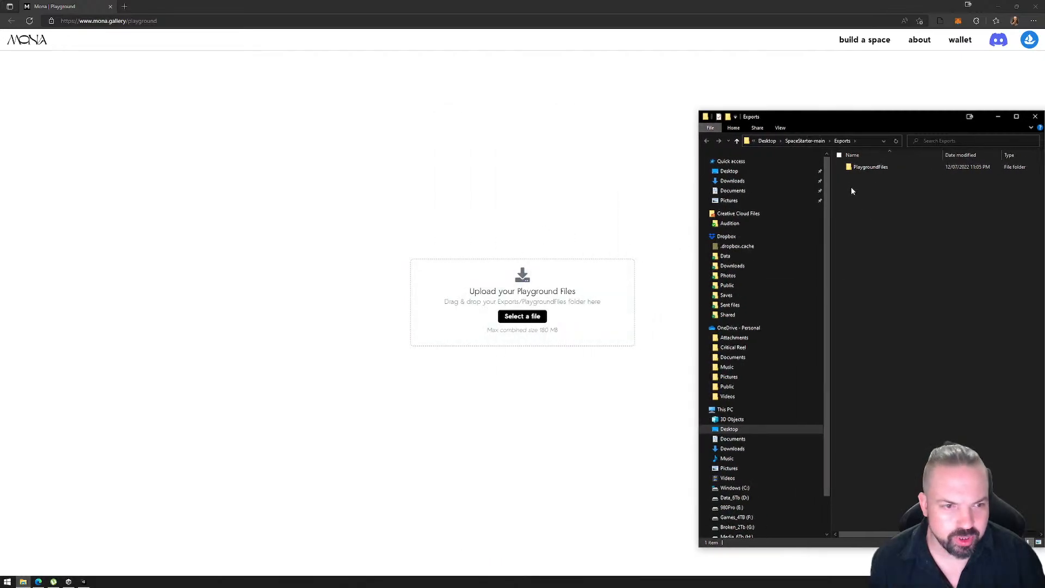
drag(867, 169, 479, 288)
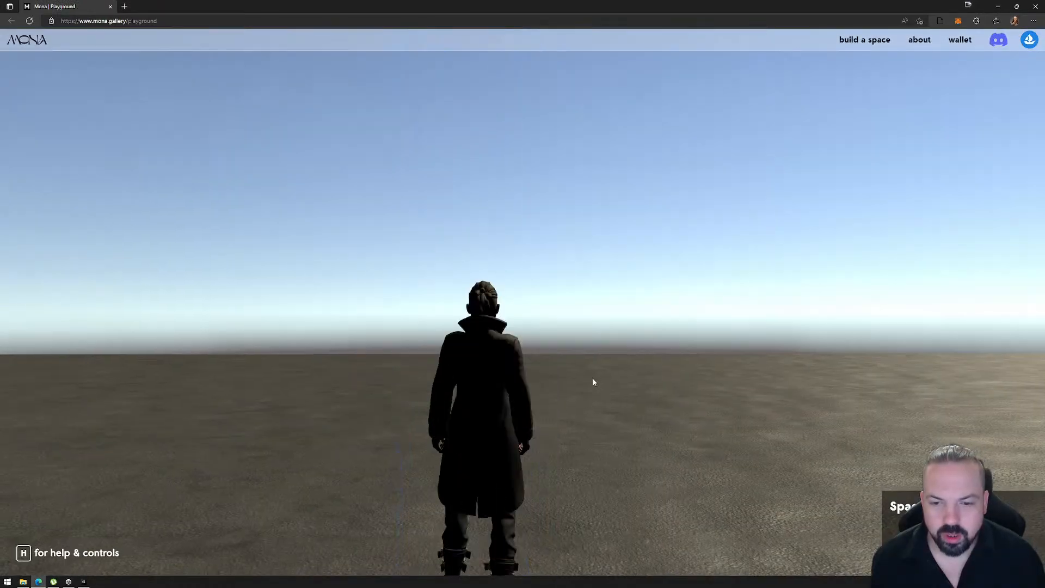
- Enter the uploaded space, walk the avatar around the portal to test it, and close the browser
click(594, 382)
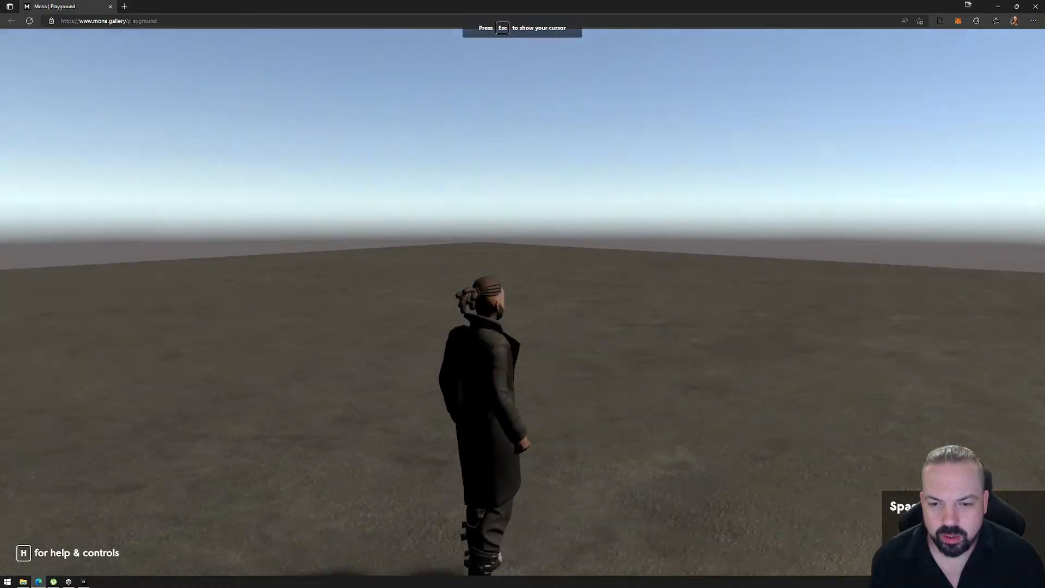
key(a)
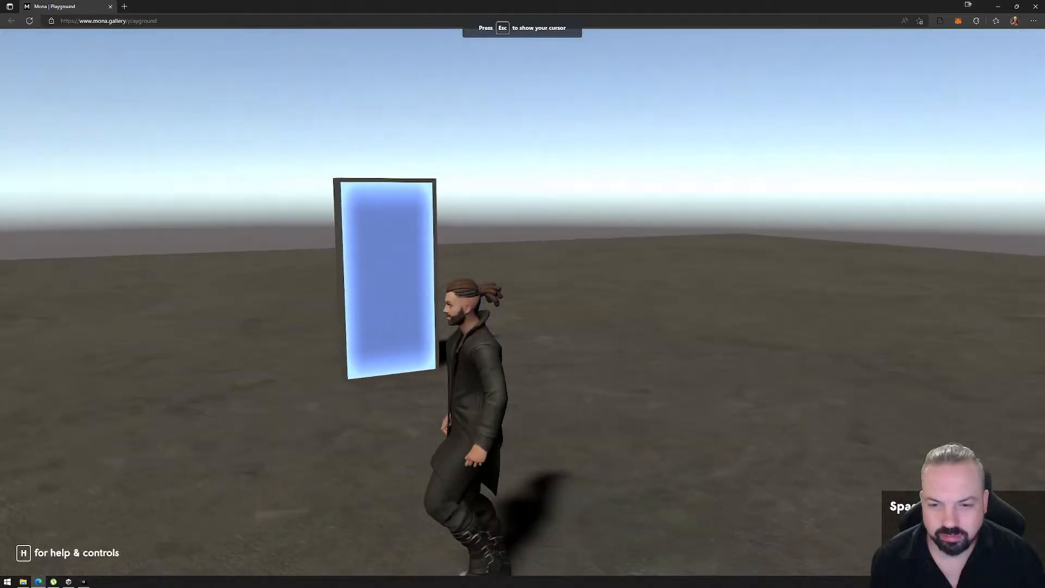
key(w)
key(d)
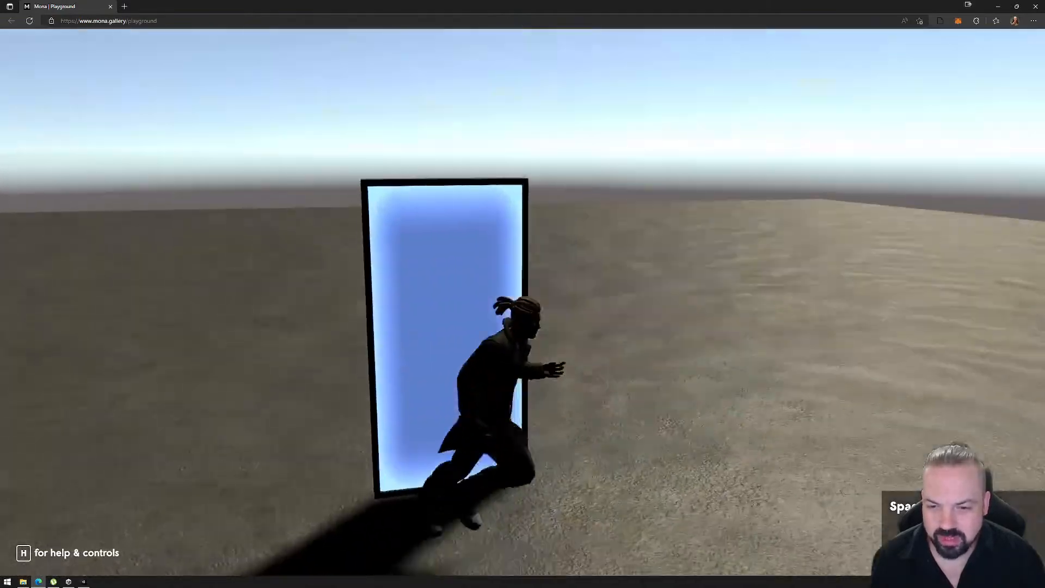
key(s)
key(d)
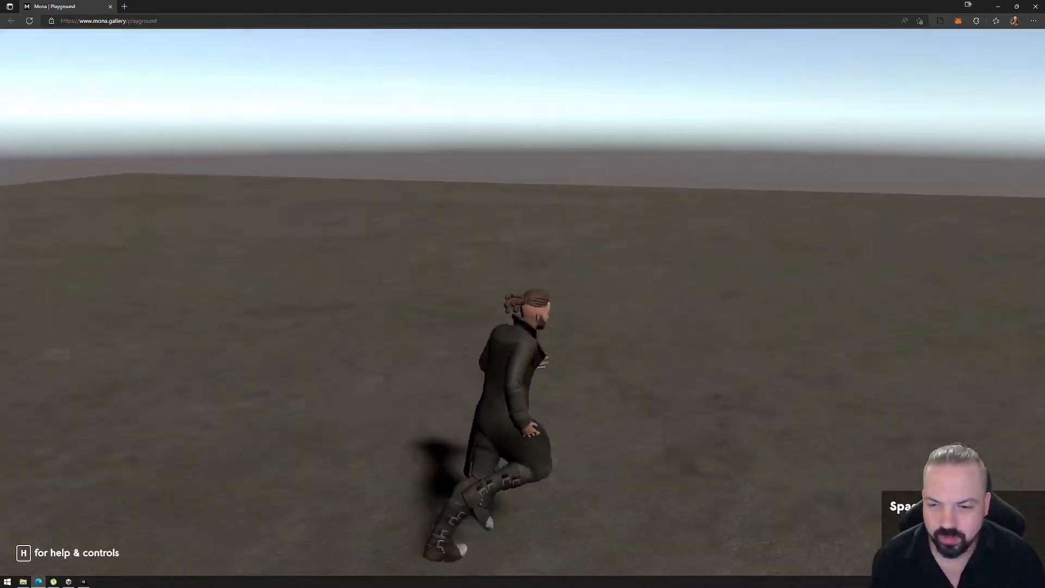
key(s)
key(a)
key(w)
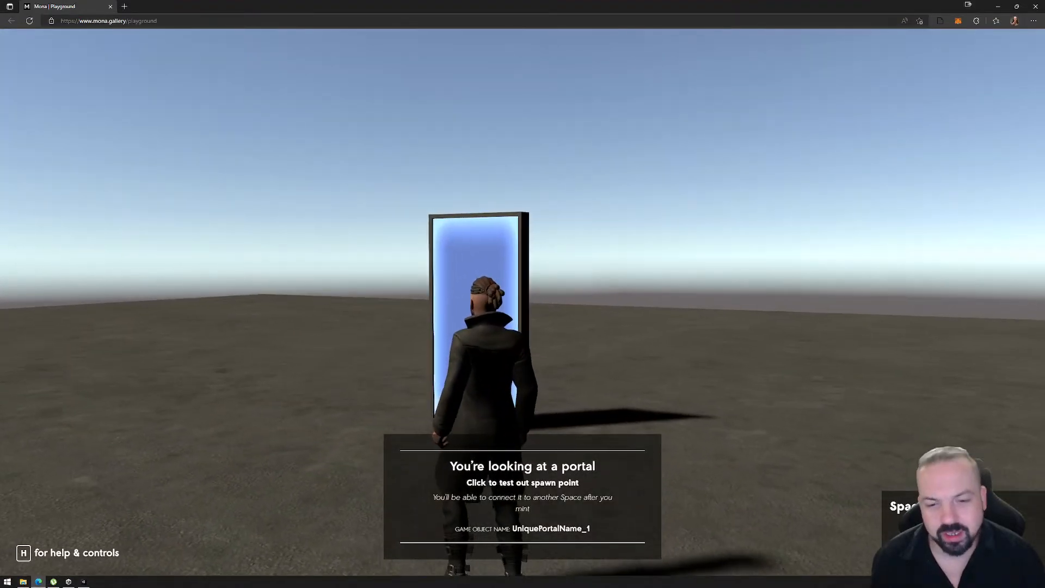
click(523, 302)
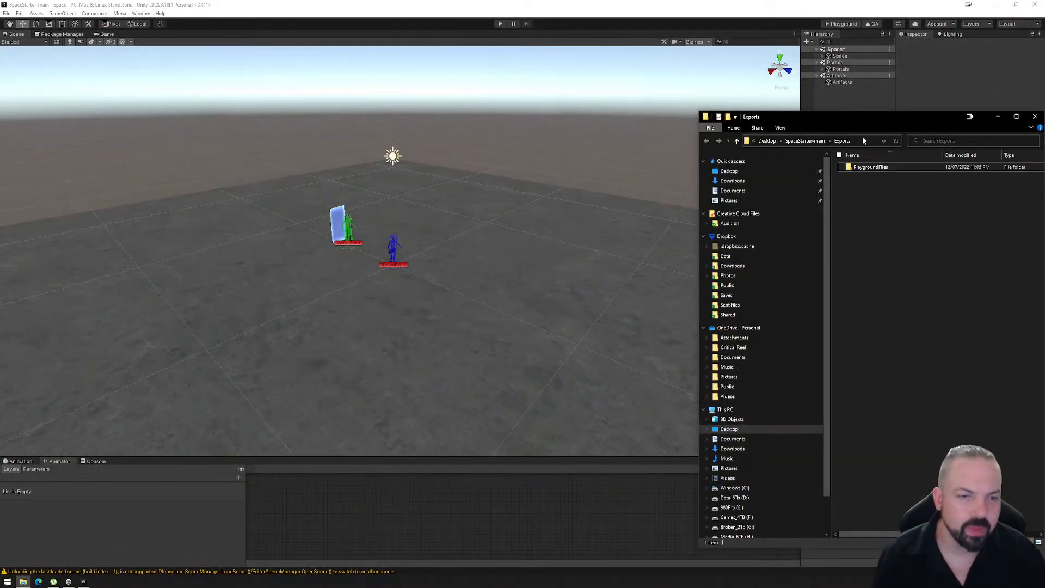
- Permanently delete the PlaygroundFiles folder from the project's Exports folder, and close the folder window
drag(856, 117, 574, 95)
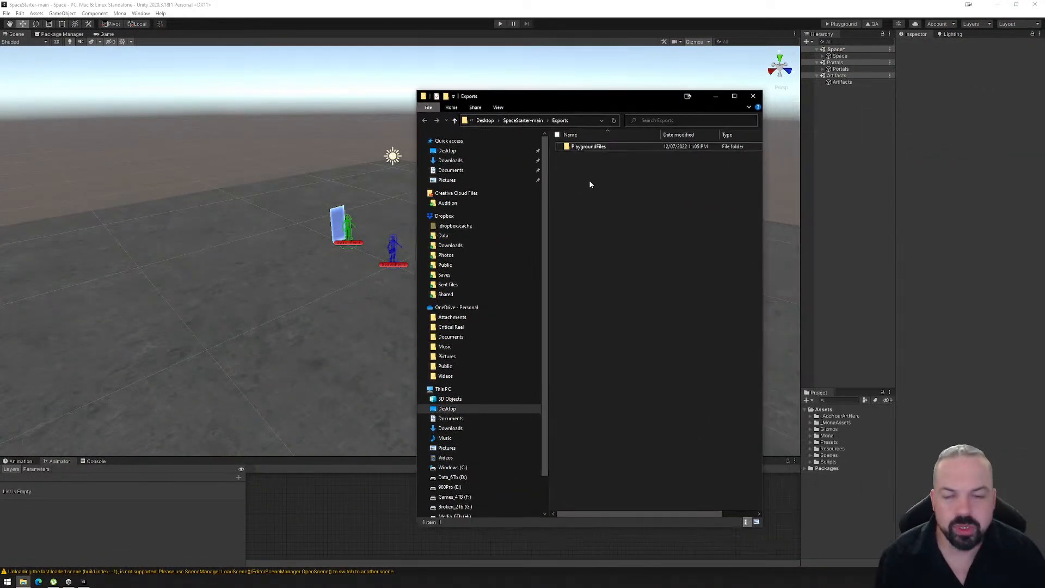
click(583, 147)
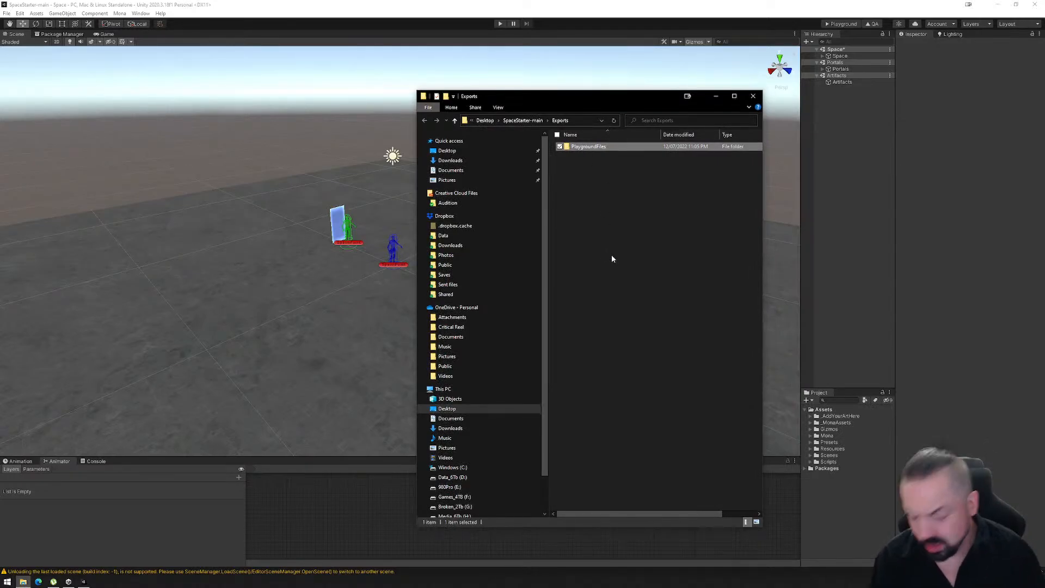
click(617, 203)
click(576, 148)
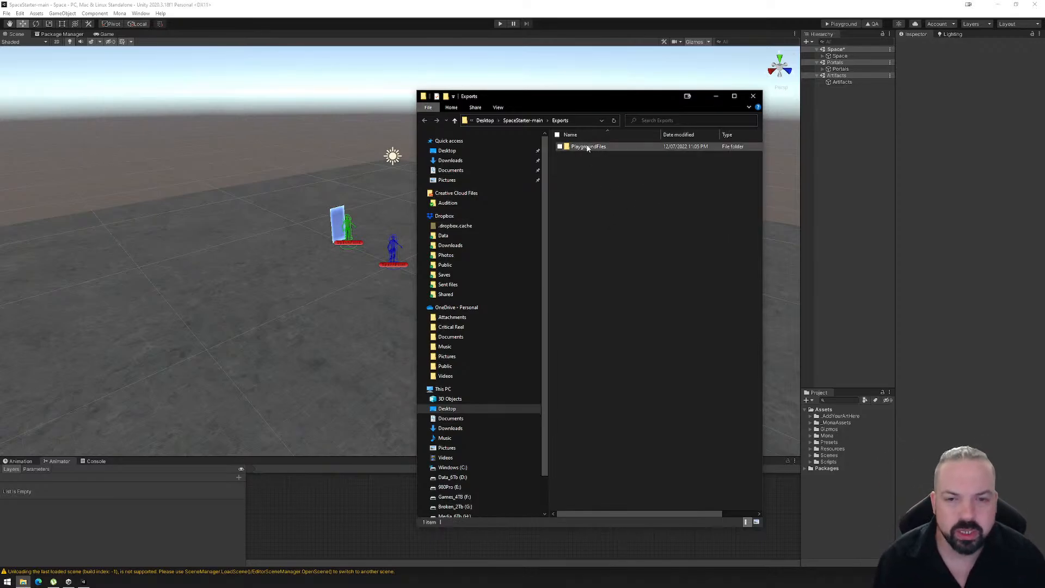
key(shift+Delete)
key(Return)
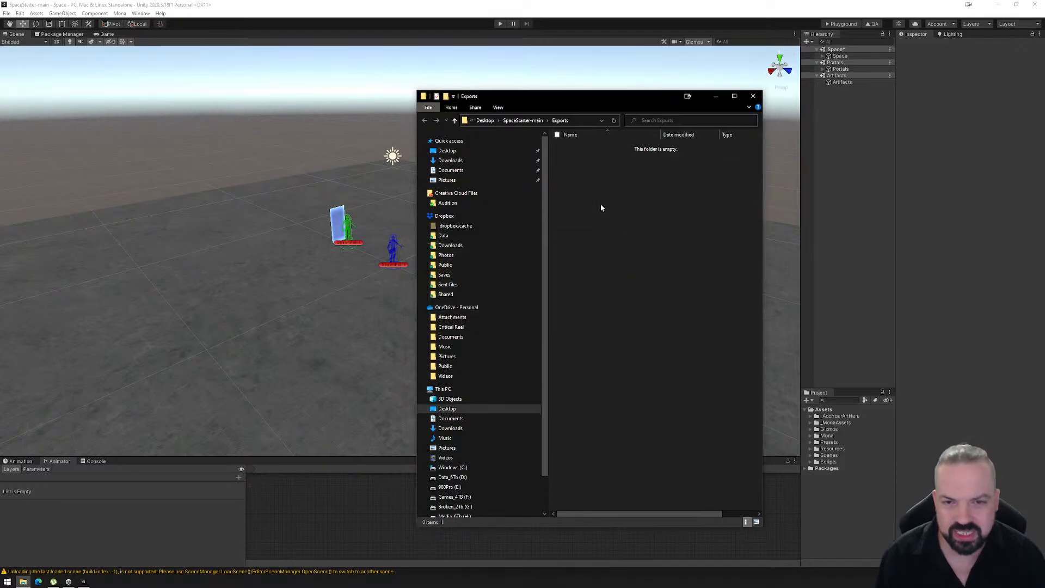
click(752, 97)
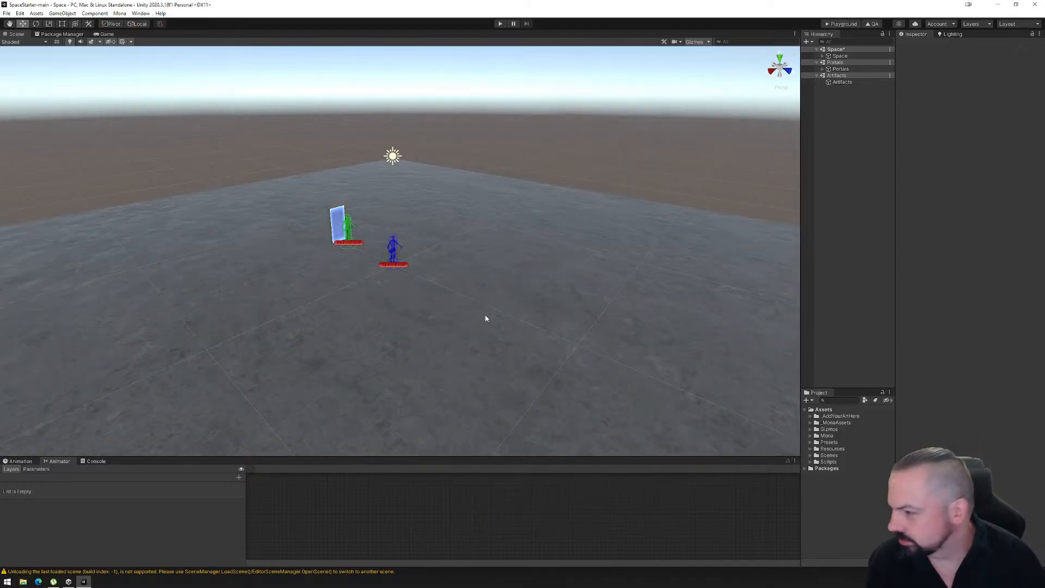
- Examine the spawn point and portal from several sides, and expand the Space object to show its children
right_drag(512, 288, 463, 292)
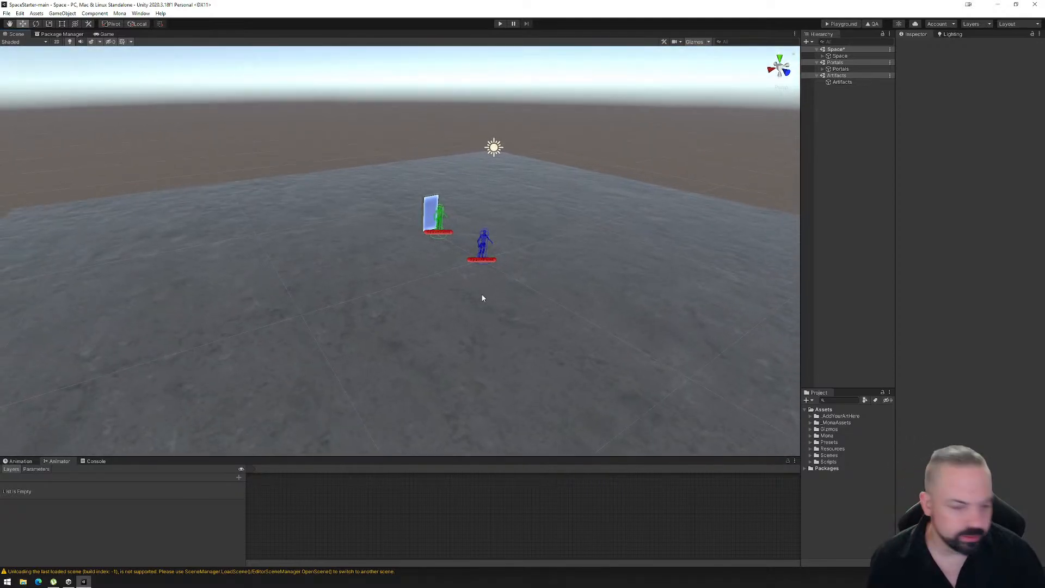
middle_drag(560, 299, 502, 310)
scroll(487, 311, up, 18)
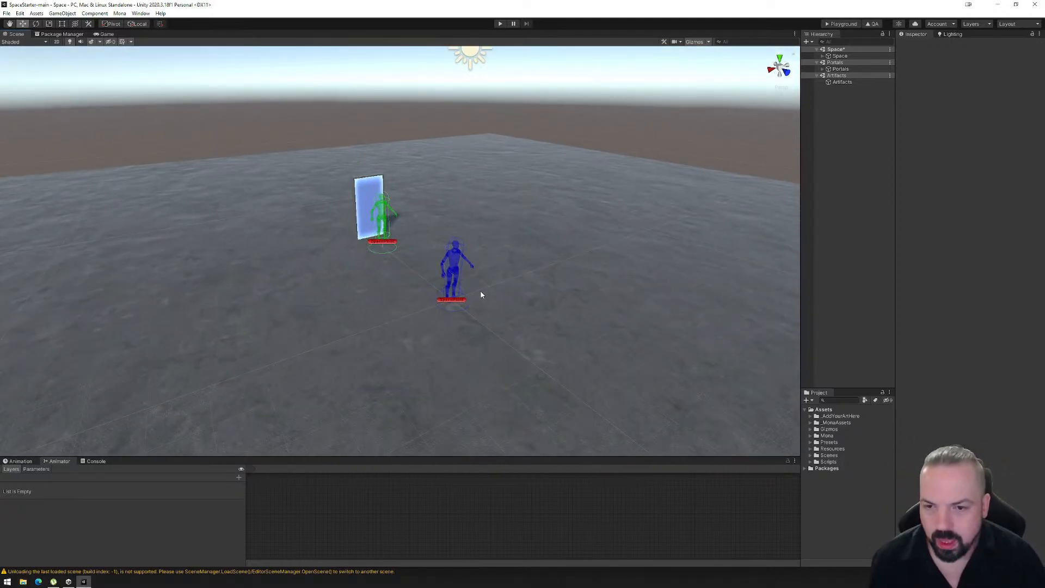
right_drag(385, 340, 397, 333)
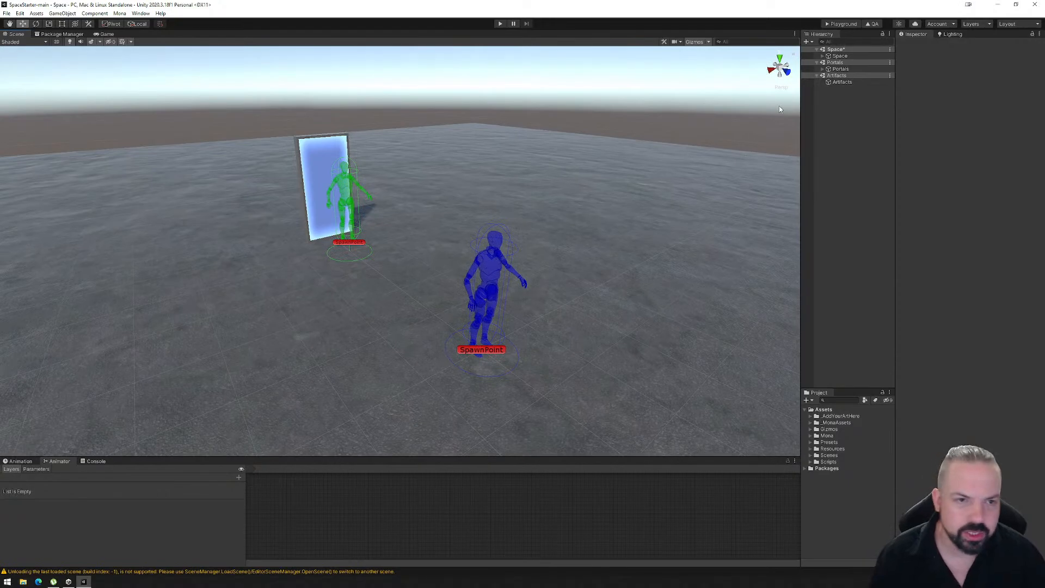
click(822, 56)
right_drag(621, 289, 566, 296)
middle_drag(566, 296, 184, 306)
right_drag(555, 279, 467, 275)
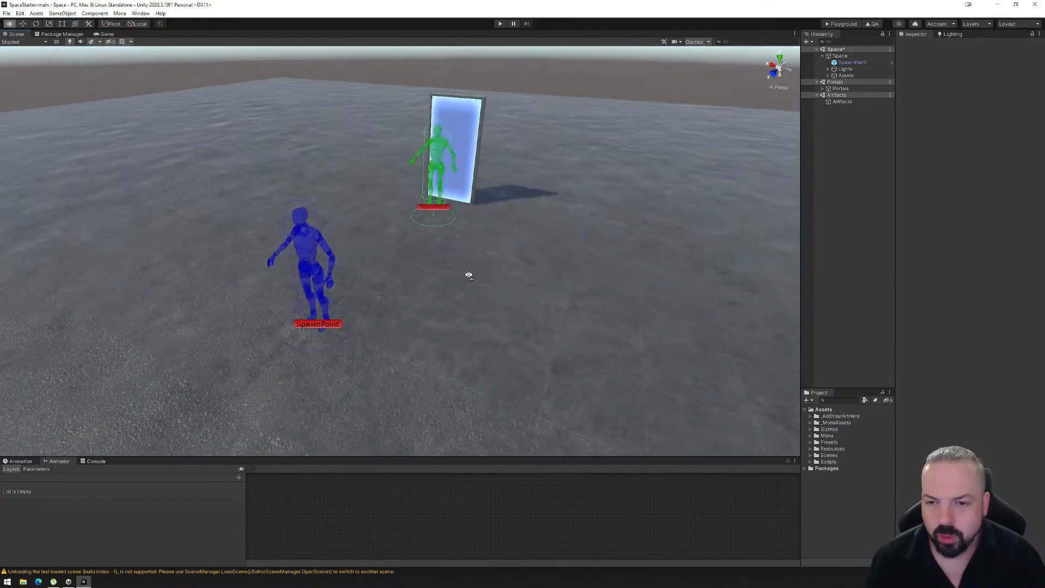
middle_drag(550, 283, 380, 311)
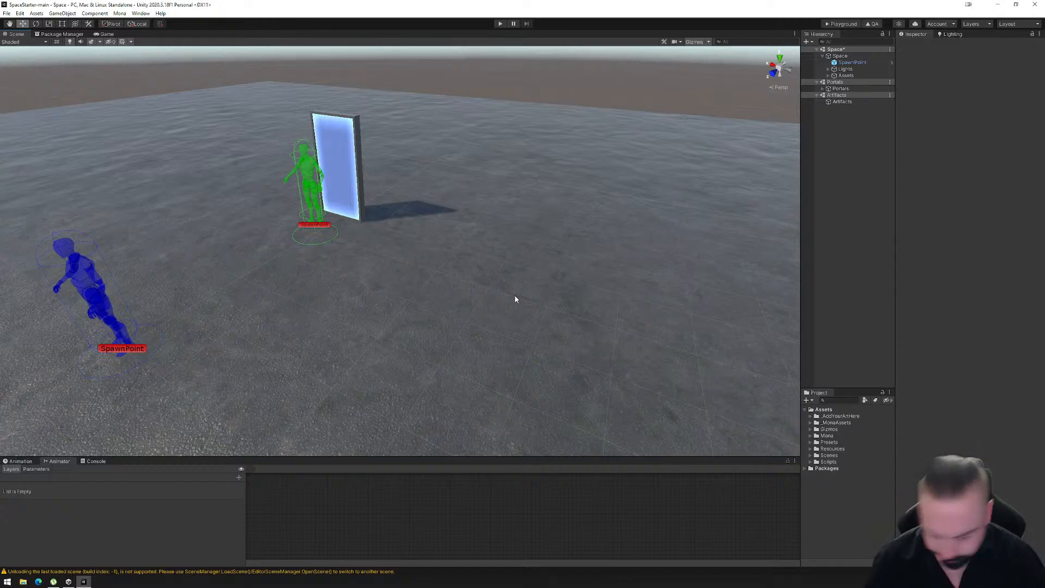
- Add a cube as a child of the Assets object in the Space scene
click(827, 76)
click(828, 76)
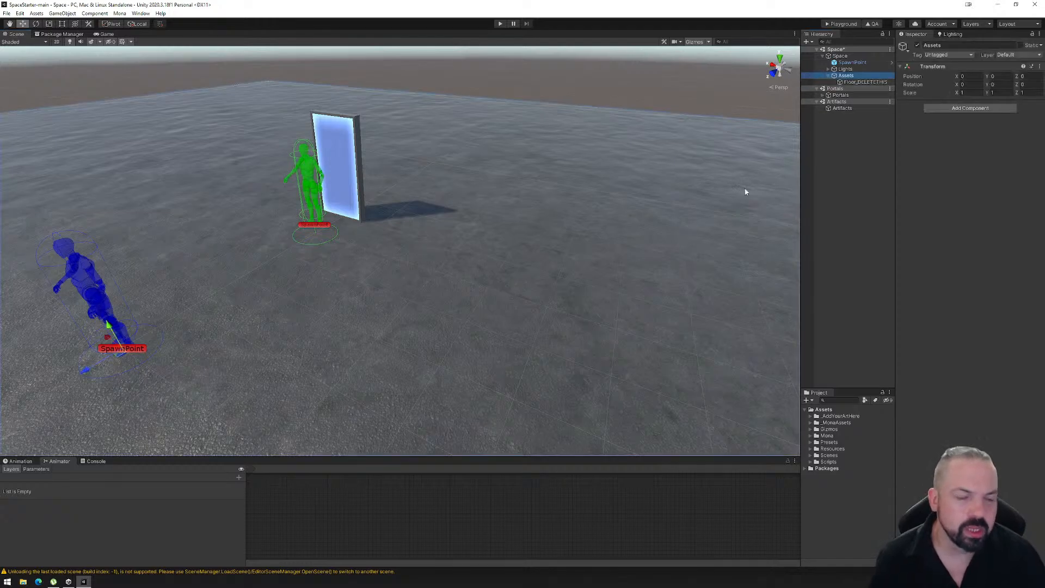
right_click(848, 80)
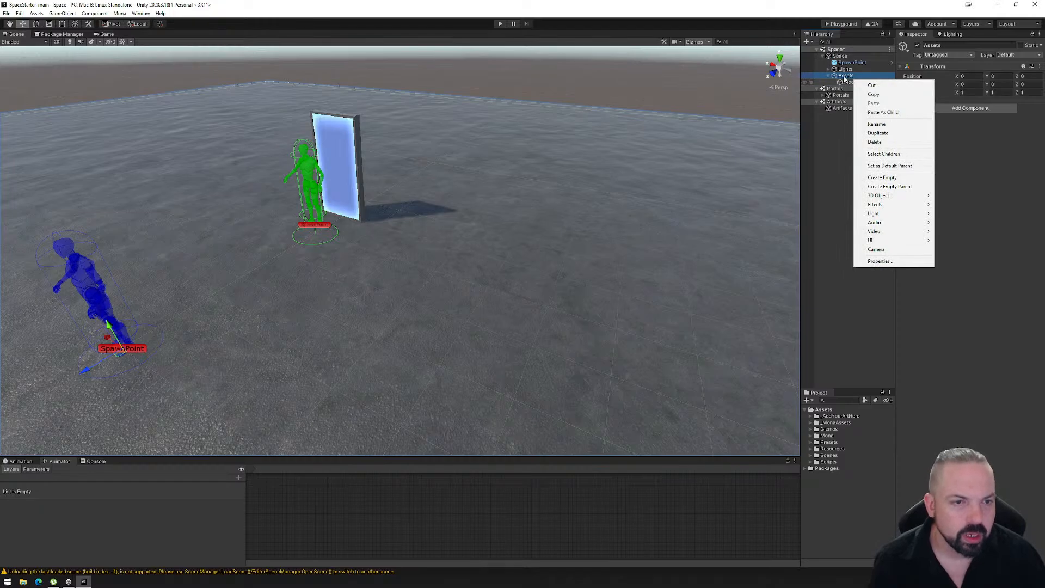
mouse_move(892, 195)
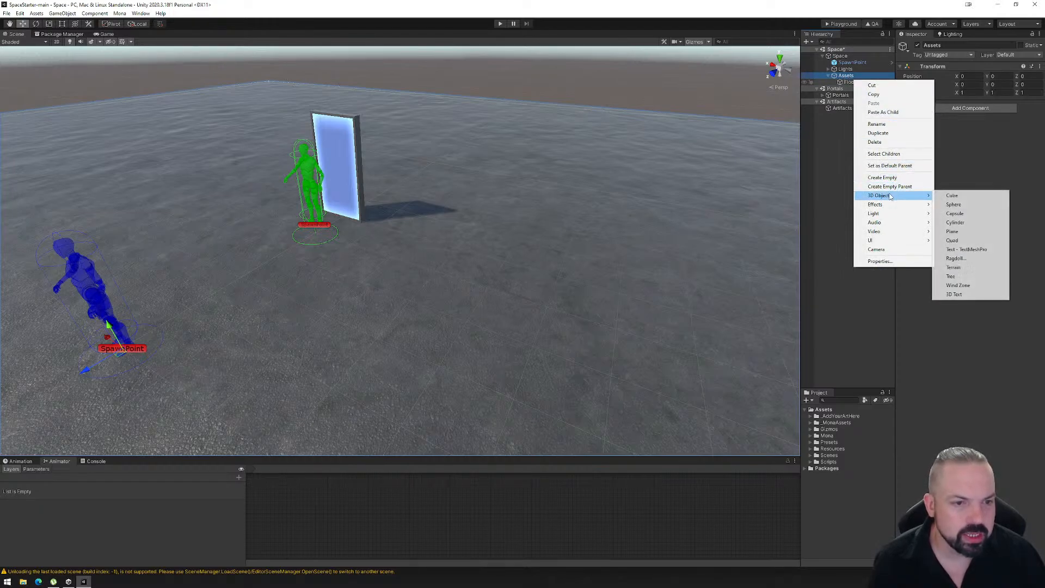
click(957, 197)
- Move the cube up onto the floor and away from the spawn point, to about X -4.03 and Y 0.49
right_drag(548, 261, 443, 294)
middle_drag(427, 306, 716, 298)
right_drag(591, 308, 692, 287)
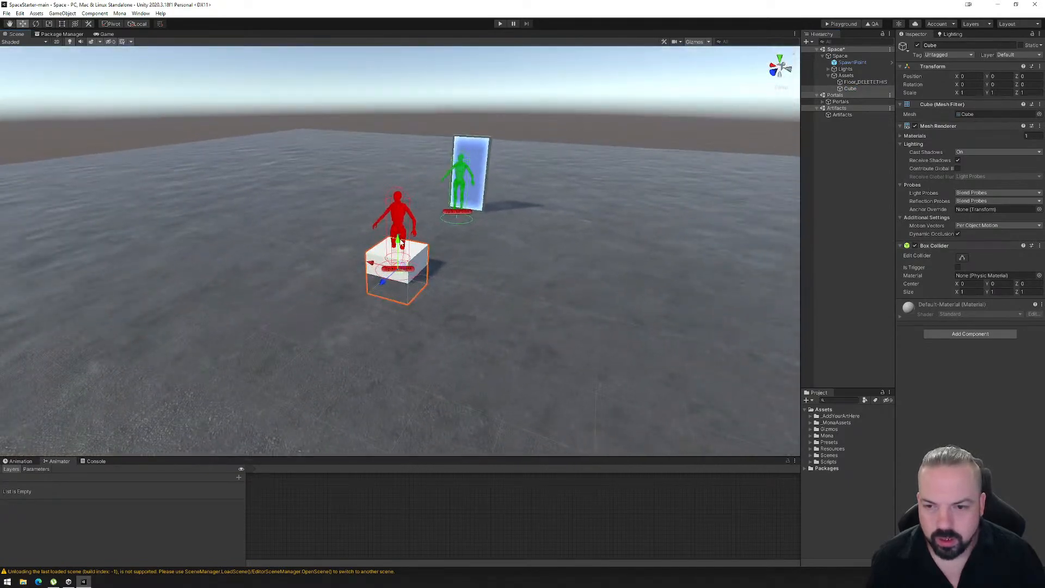
drag(401, 242, 577, 268)
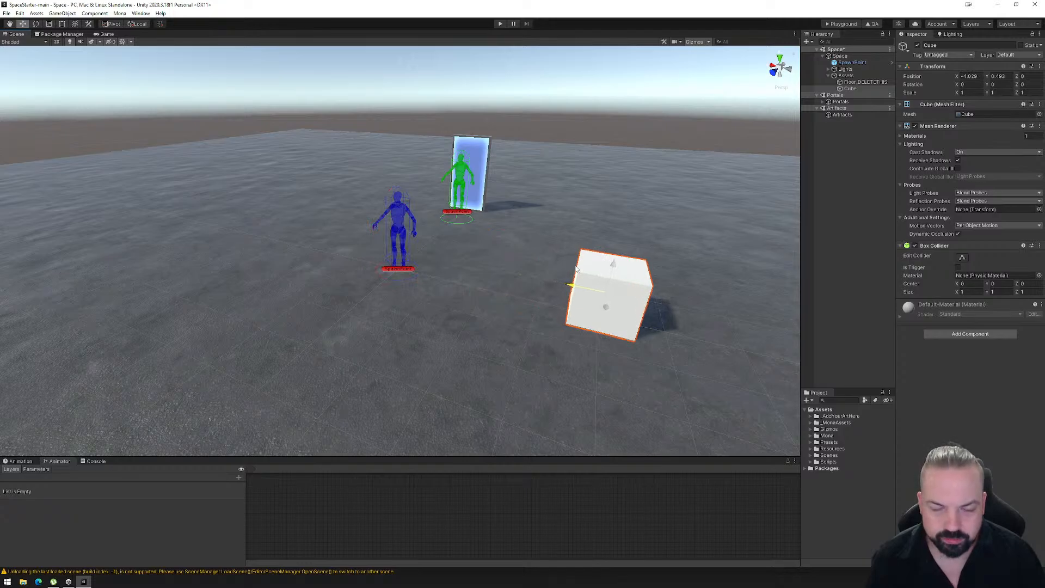
- Flatten the cube to a Y scale of 0.1 and lower it to about Y 0.07, close to the floor
middle_drag(577, 268, 375, 214)
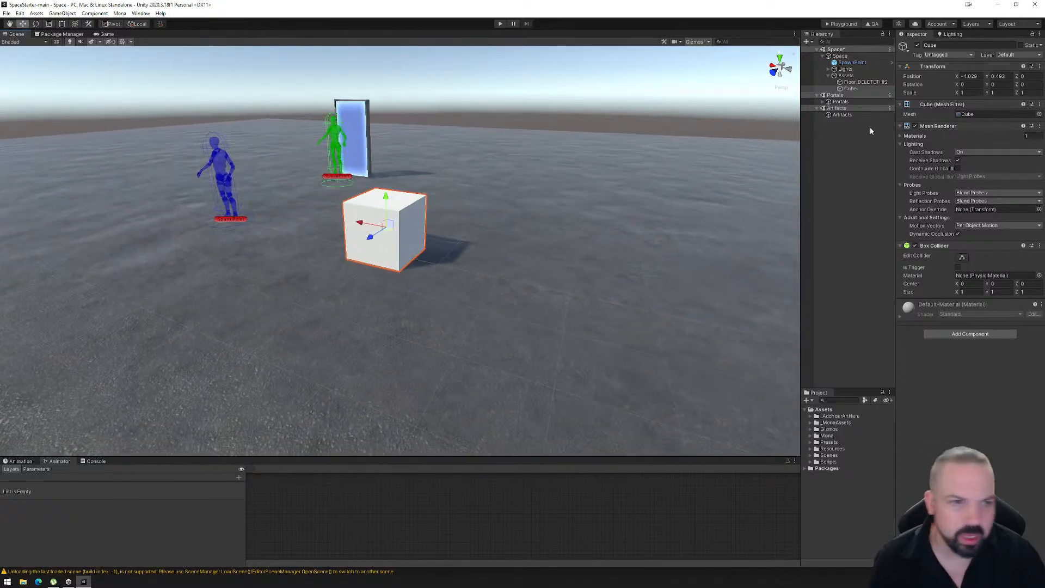
click(1001, 93)
text(.1)
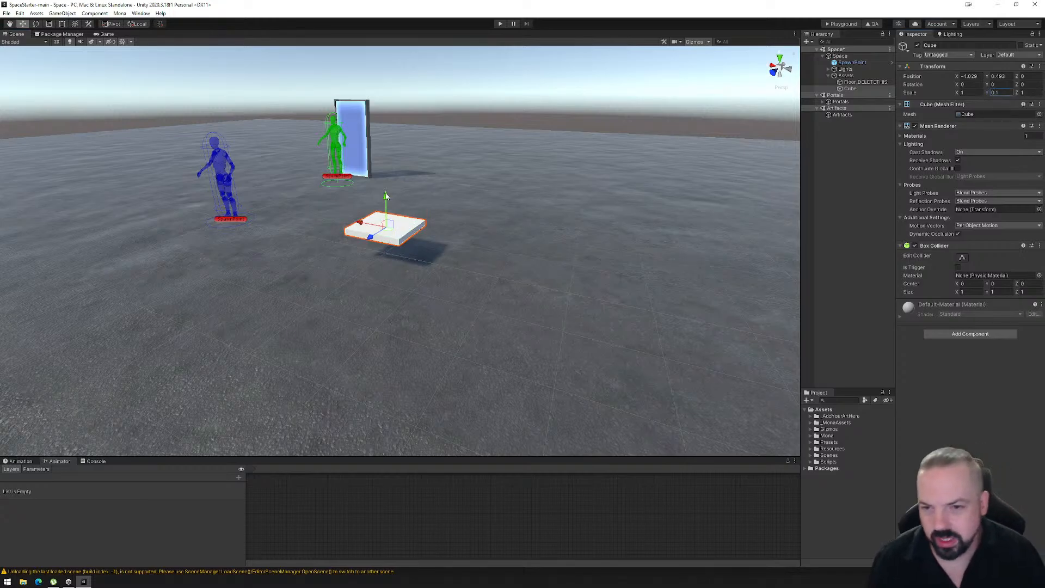
drag(386, 197, 392, 220)
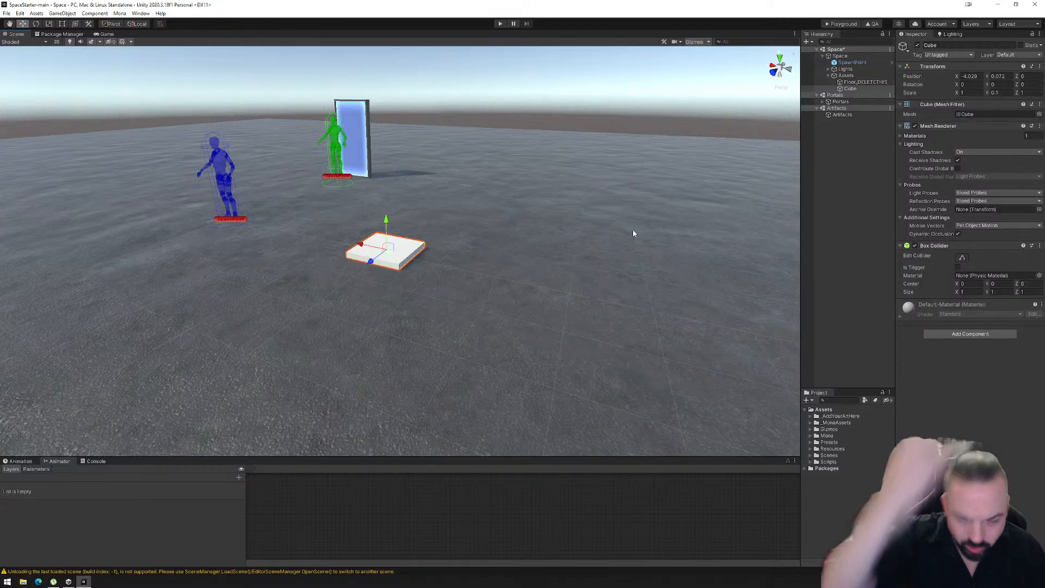
- Create an empty child object under the flattened cube and name it R_Platform
right_drag(526, 262, 543, 254)
middle_drag(544, 254, 393, 291)
scroll(434, 292, up, 6)
scroll(452, 294, down, 3)
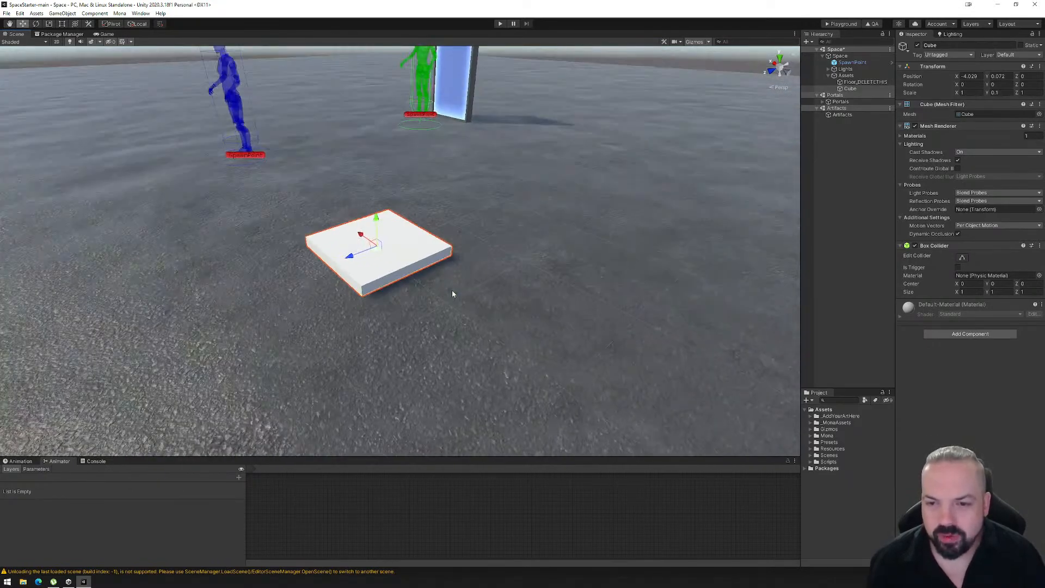
click(848, 88)
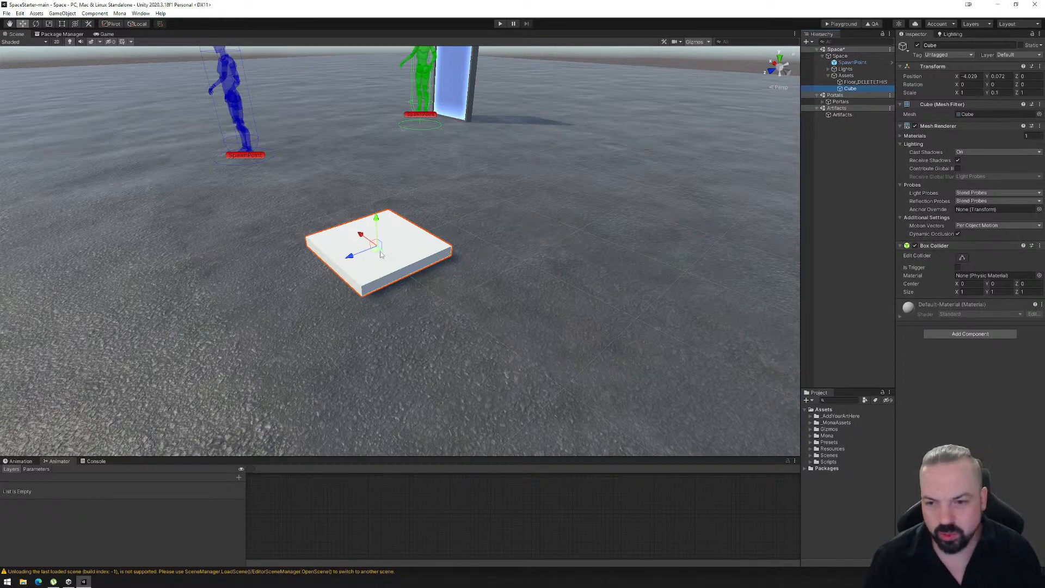
right_click(849, 90)
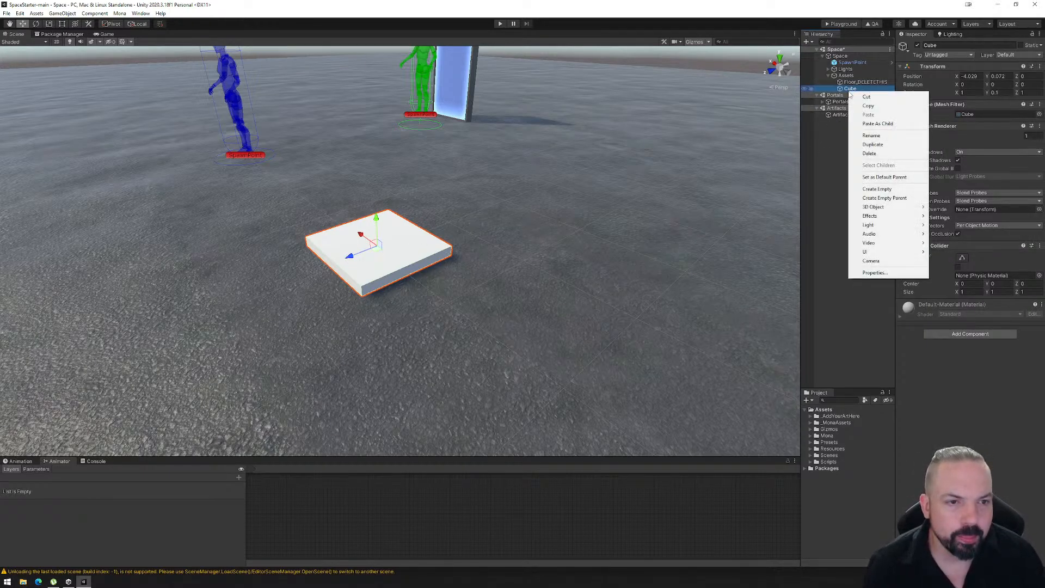
click(881, 190)
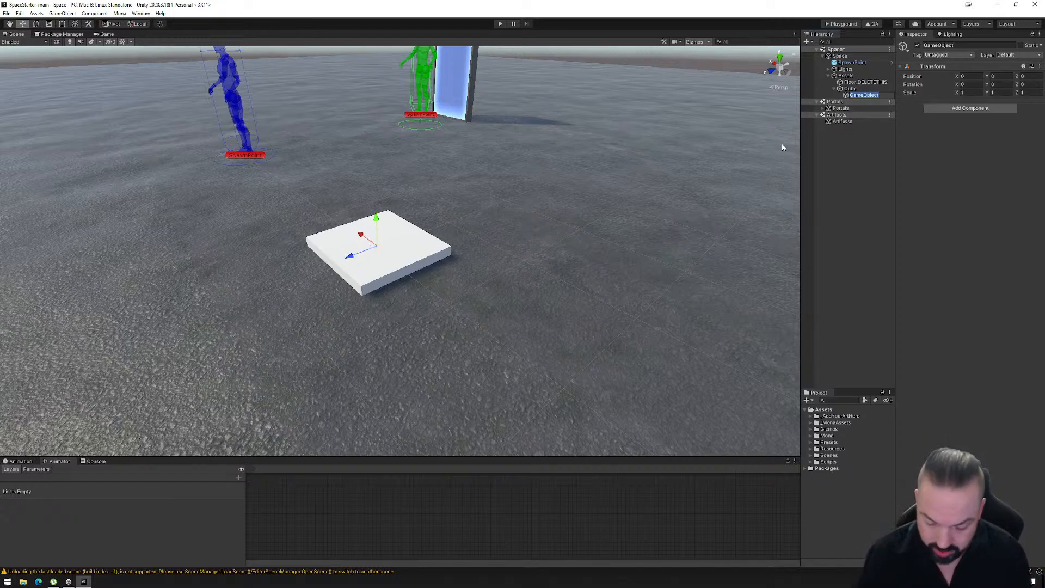
text(R)
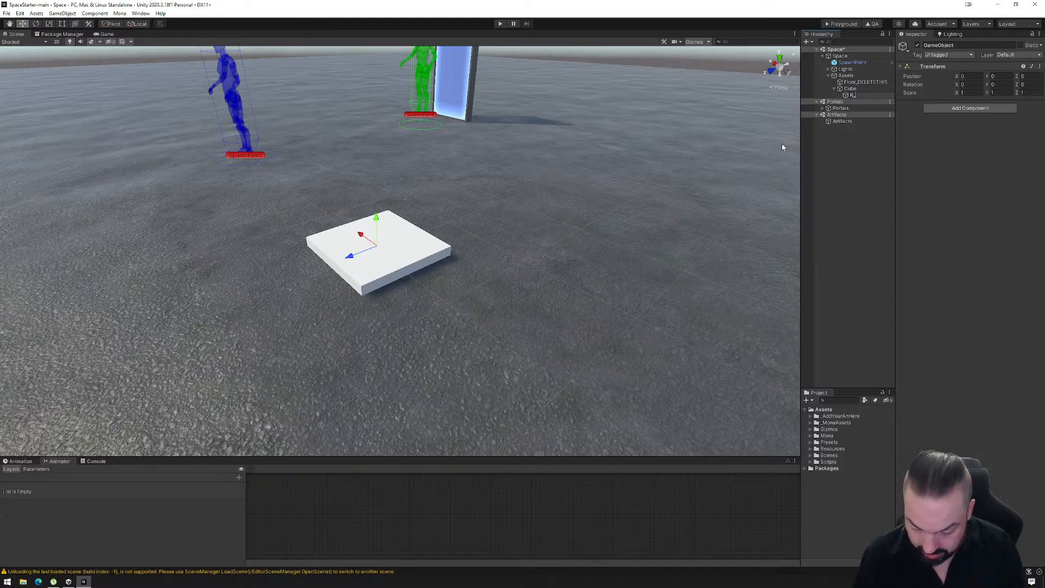
text(_Platform)
key(Return)
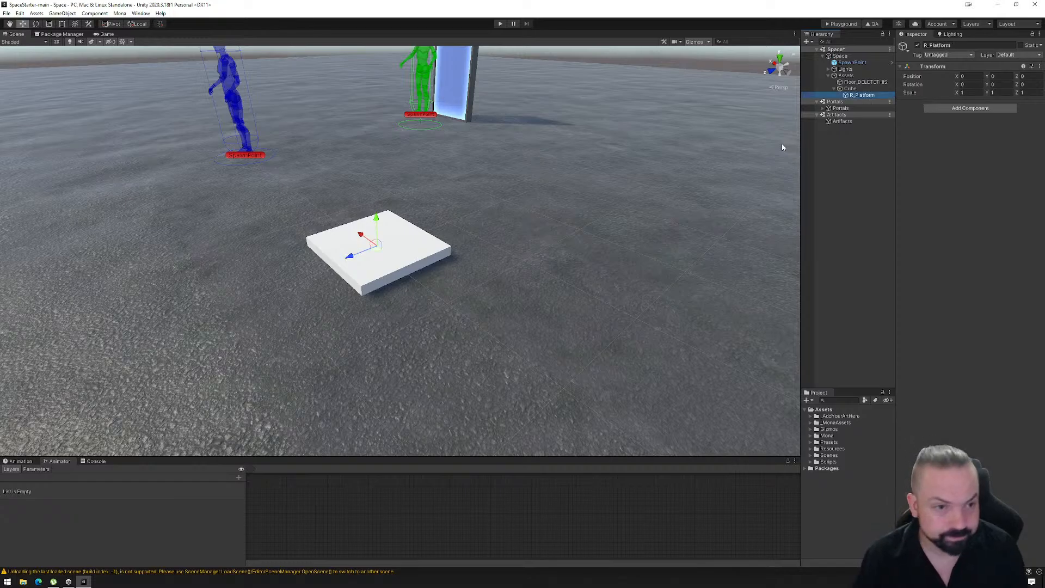
- Add the Mona Reactor component to the R_Platform object
click(851, 89)
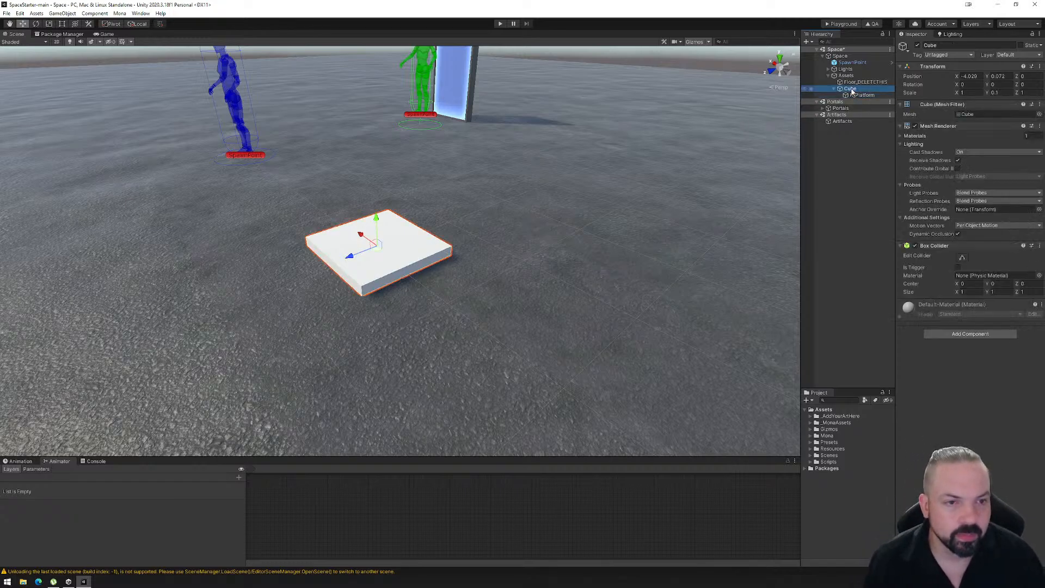
right_click(851, 91)
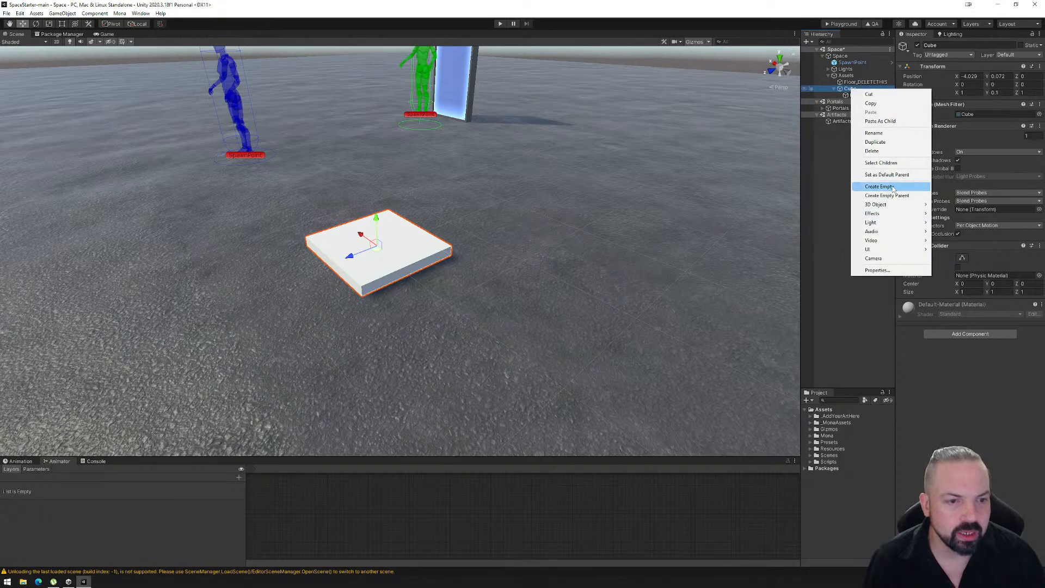
click(847, 95)
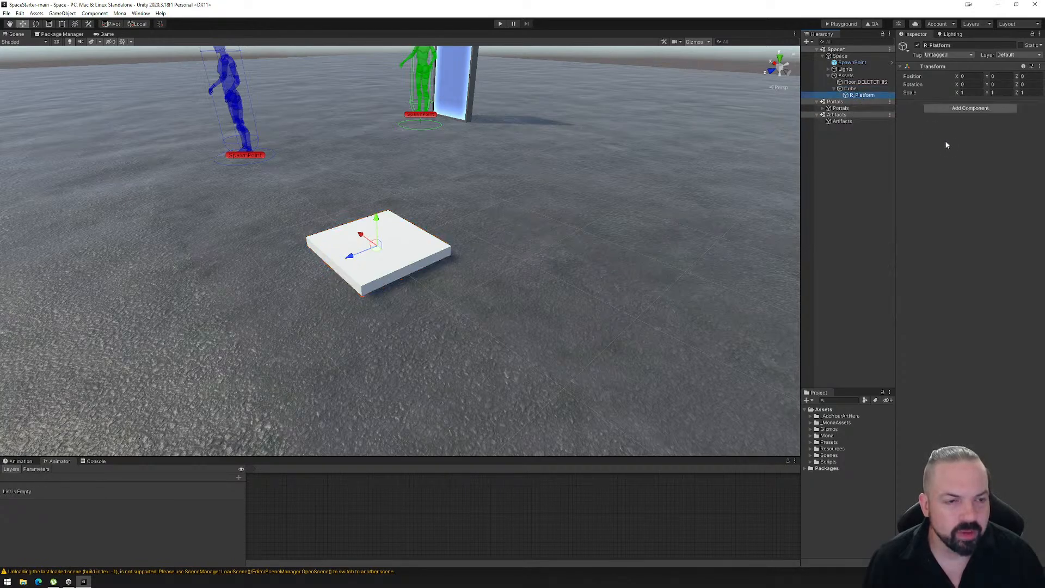
click(975, 108)
text(reactor)
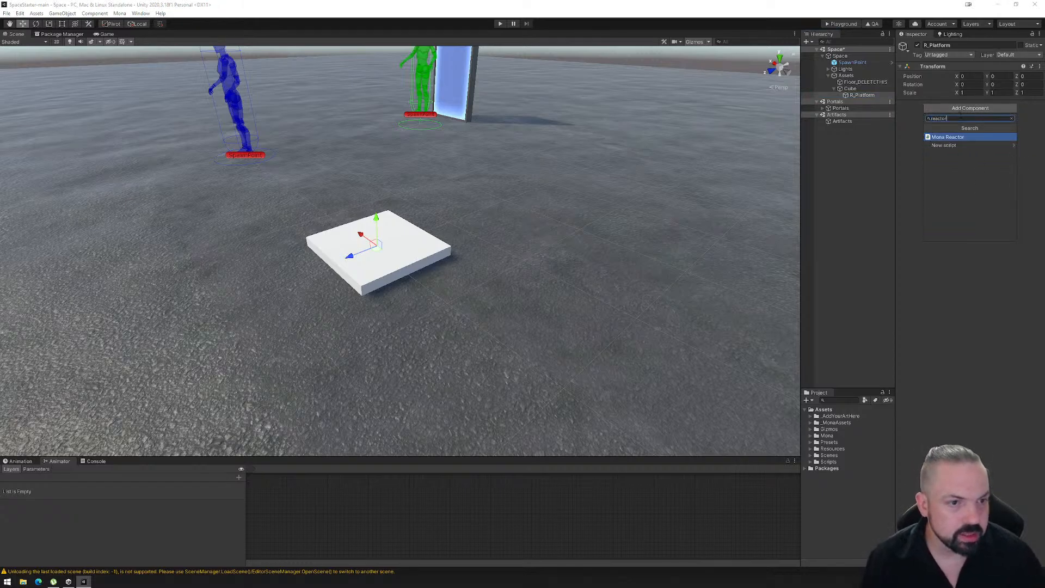
click(951, 138)
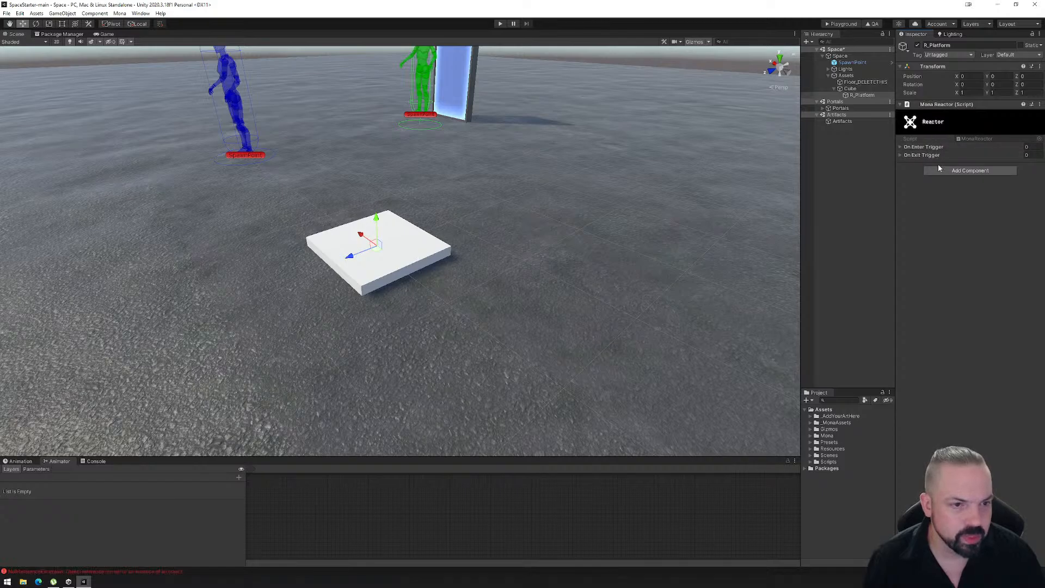
- Add a Box Collider to R_Platform, and expand the Reactor's On Enter Trigger and On Exit Trigger lists
click(970, 171)
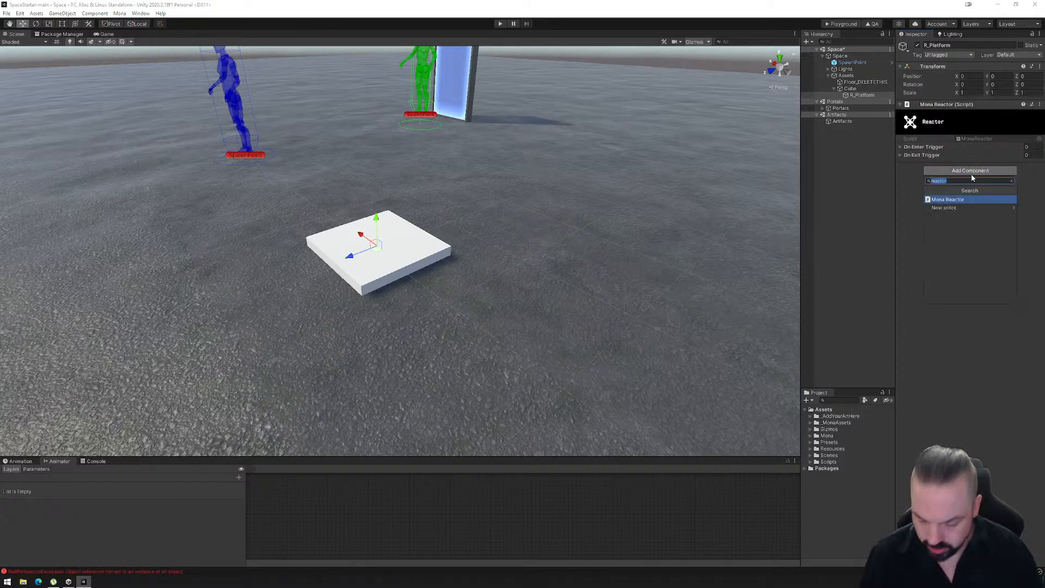
text(box co)
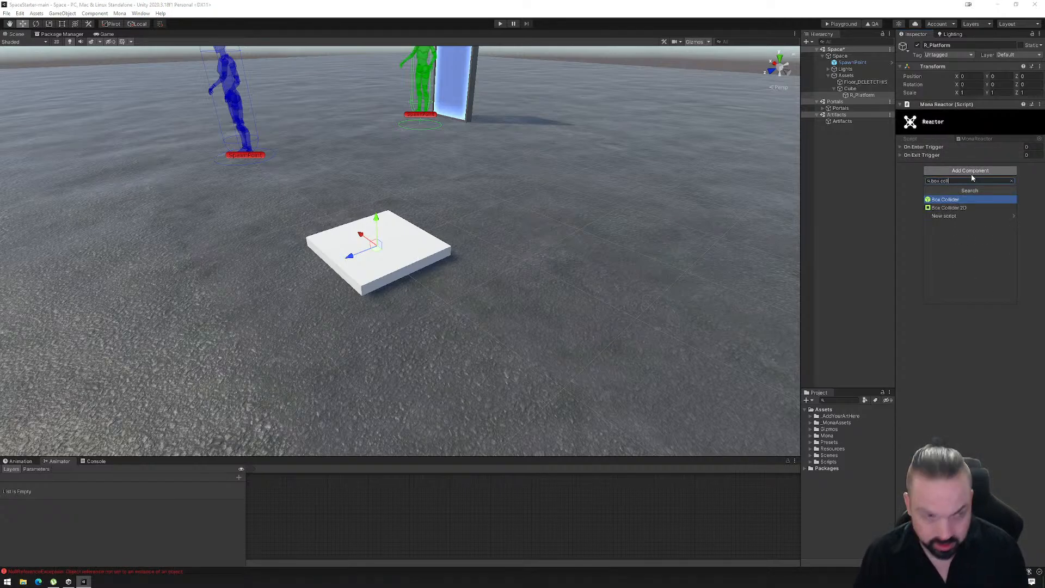
text(ll)
click(947, 199)
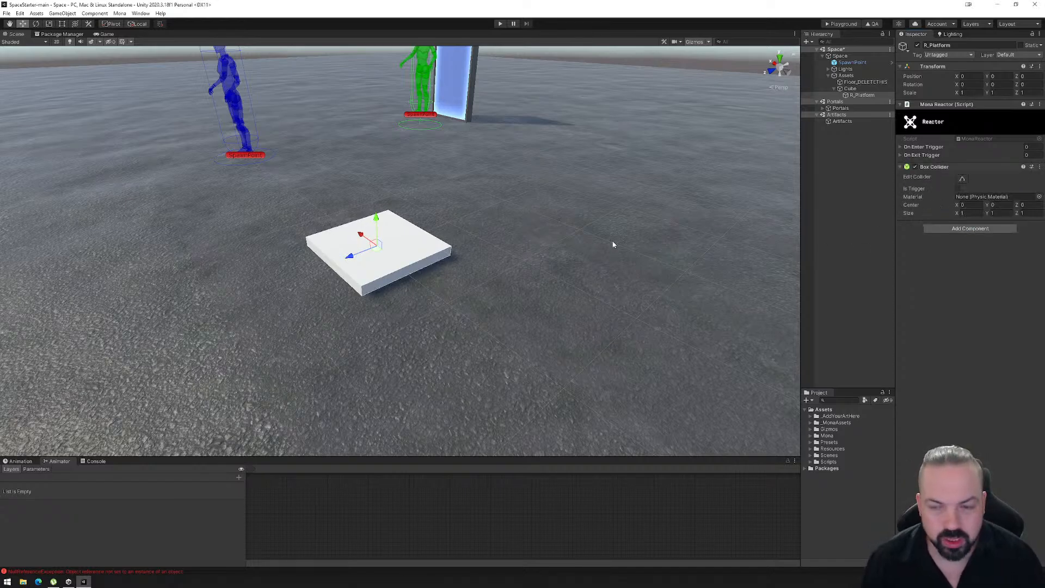
click(899, 148)
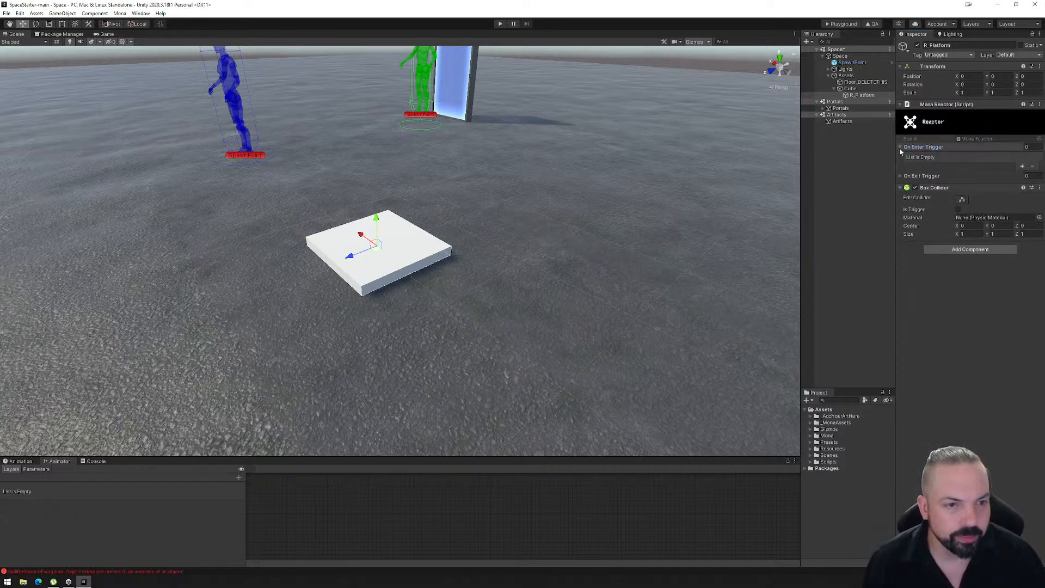
click(901, 176)
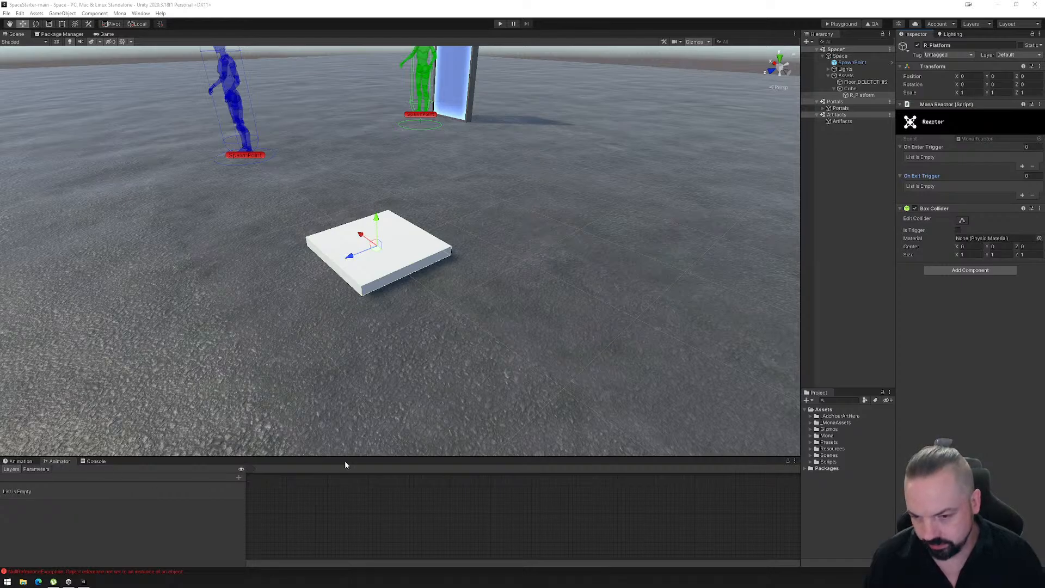
- Enlarge the animation area below the scene view and show the Animation window for the cube
drag(345, 459, 357, 330)
right_drag(408, 231, 422, 231)
middle_drag(422, 231, 462, 231)
click(854, 89)
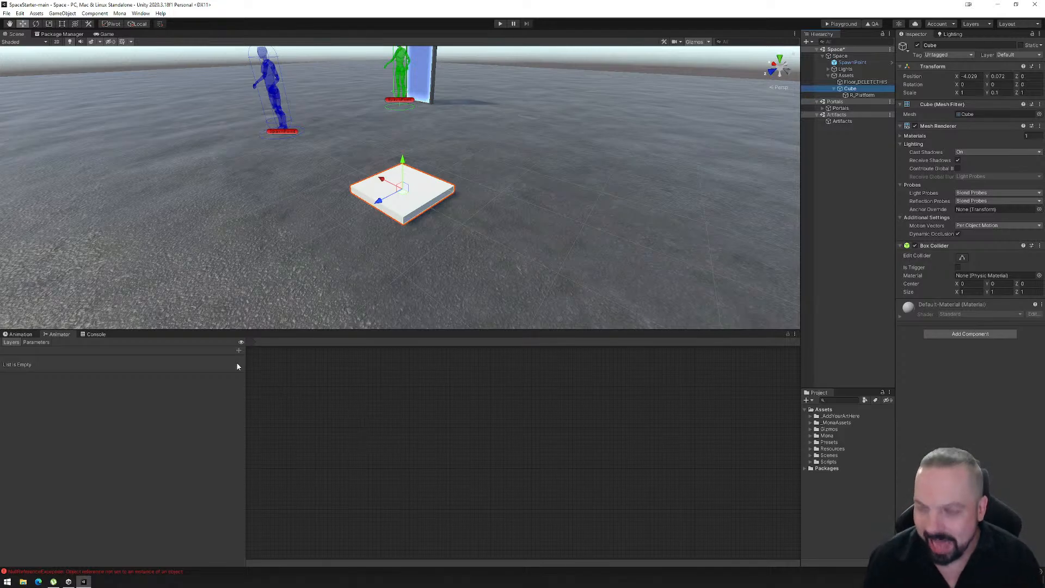
click(21, 334)
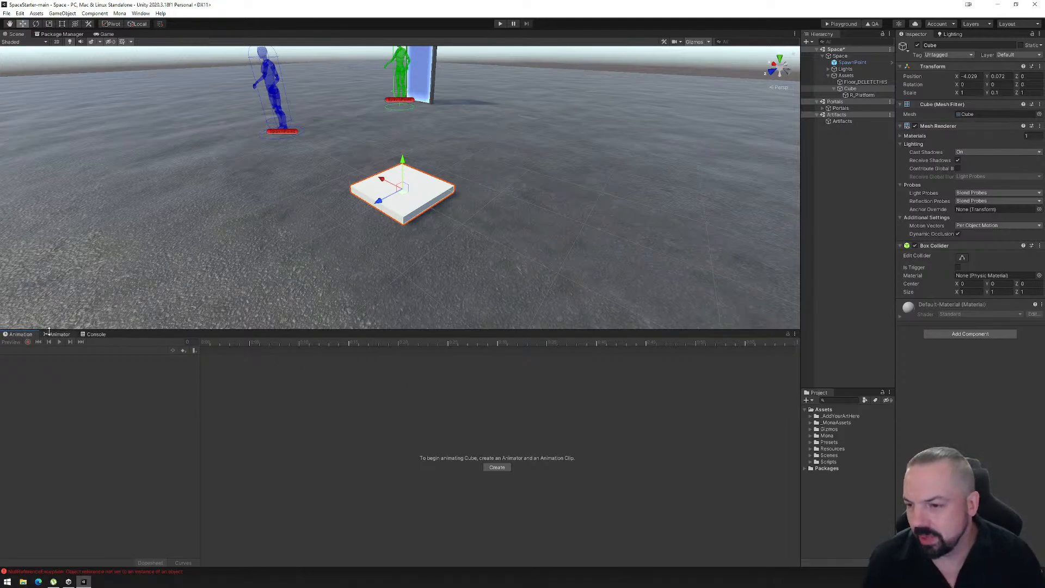
click(140, 13)
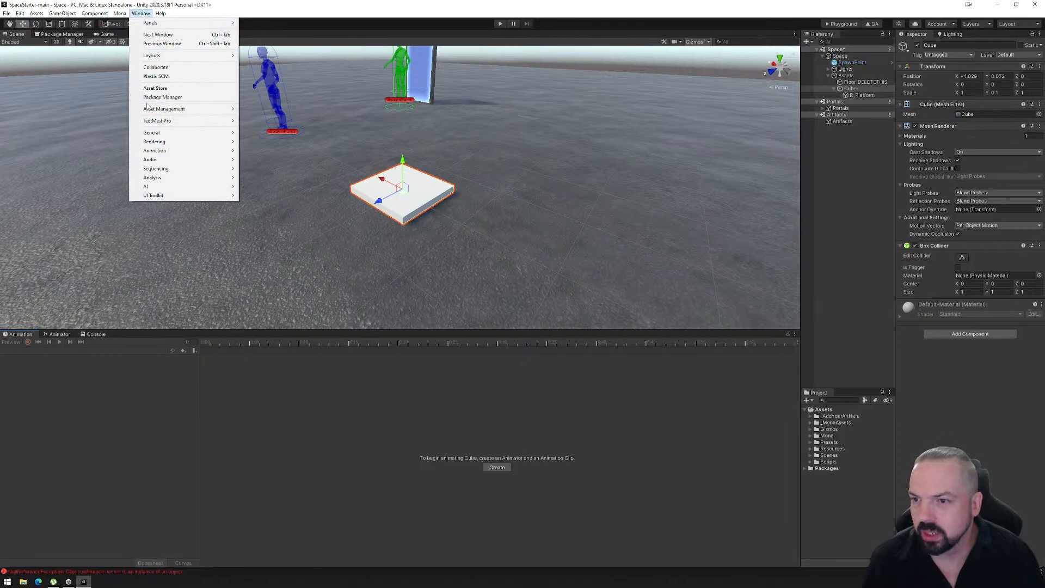
mouse_move(158, 152)
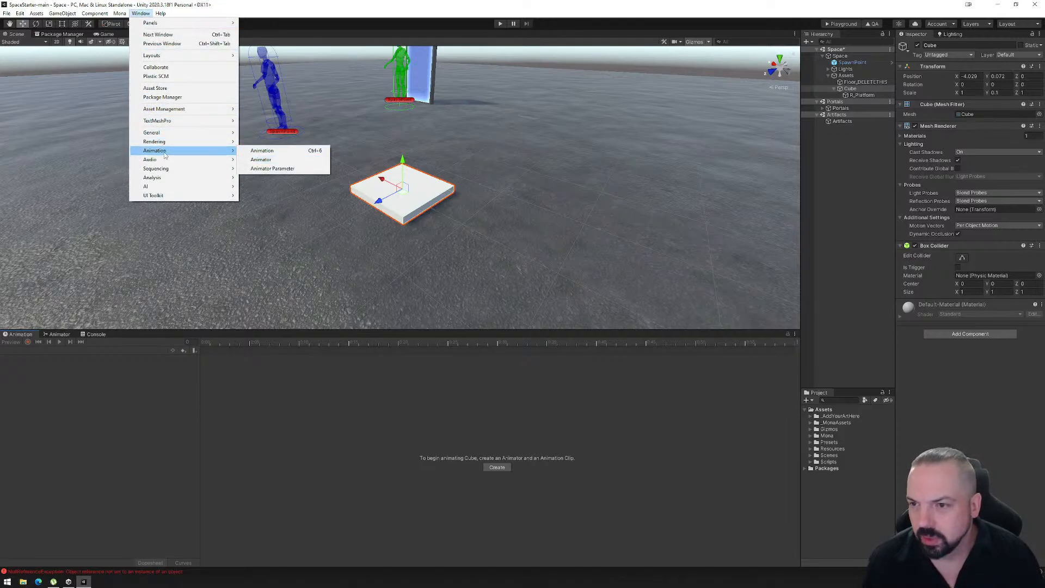
click(24, 338)
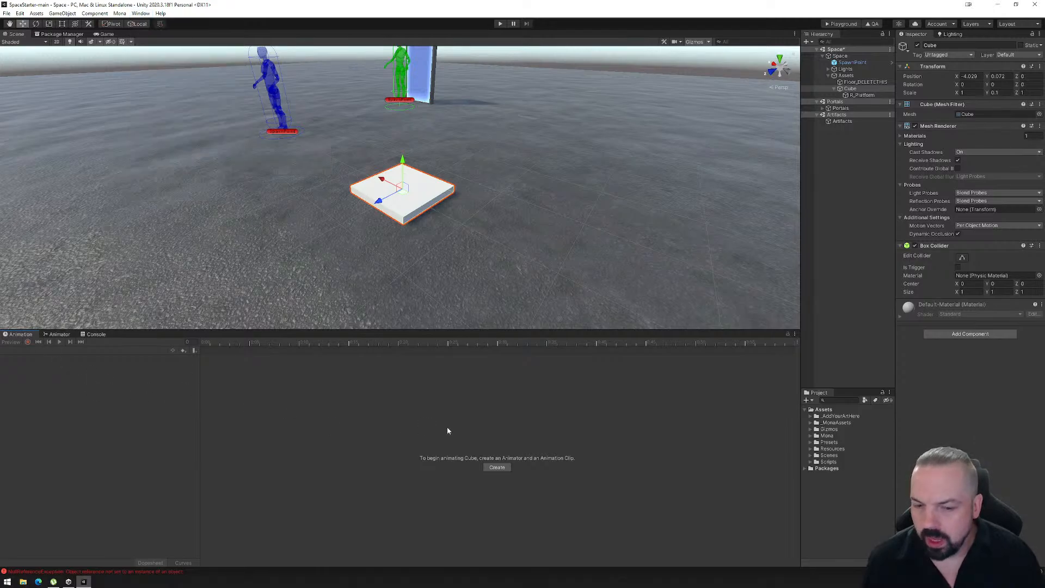
- Create an animation clip for the cube, saved as Platform_Idle in the _AddYourArtHere > Animations folder
click(498, 468)
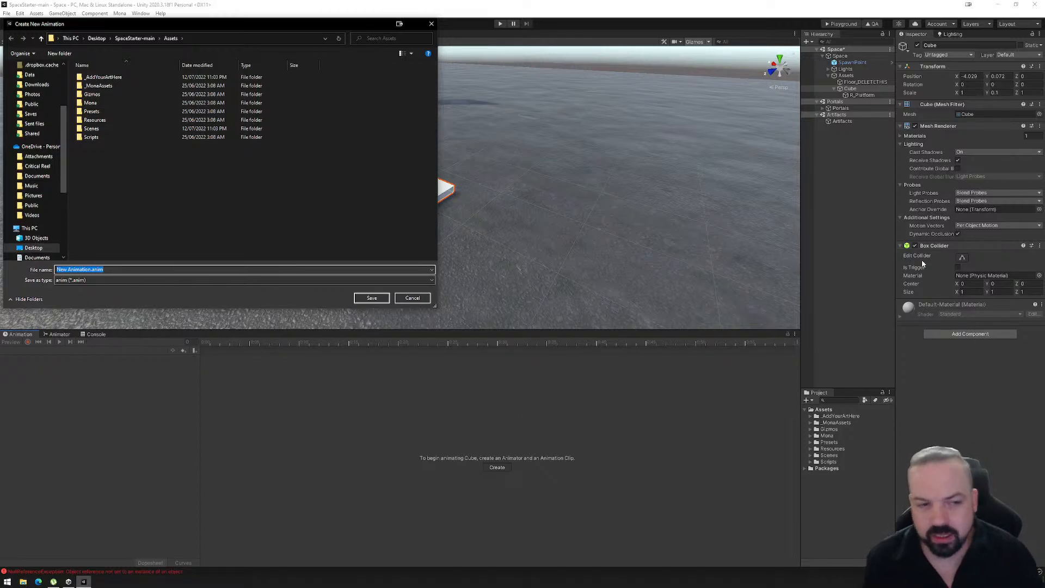
double_click(107, 77)
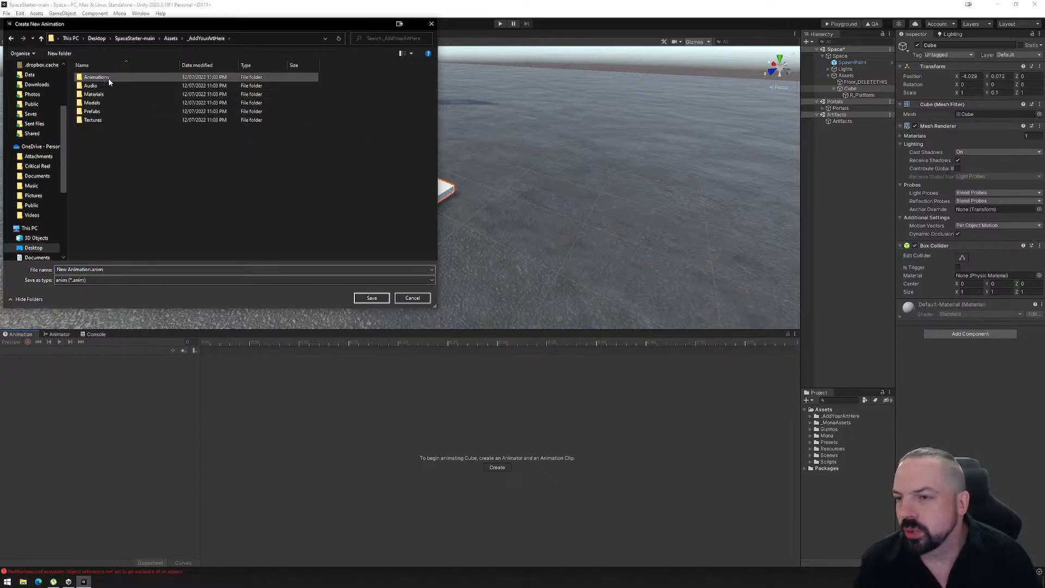
double_click(97, 78)
click(91, 268)
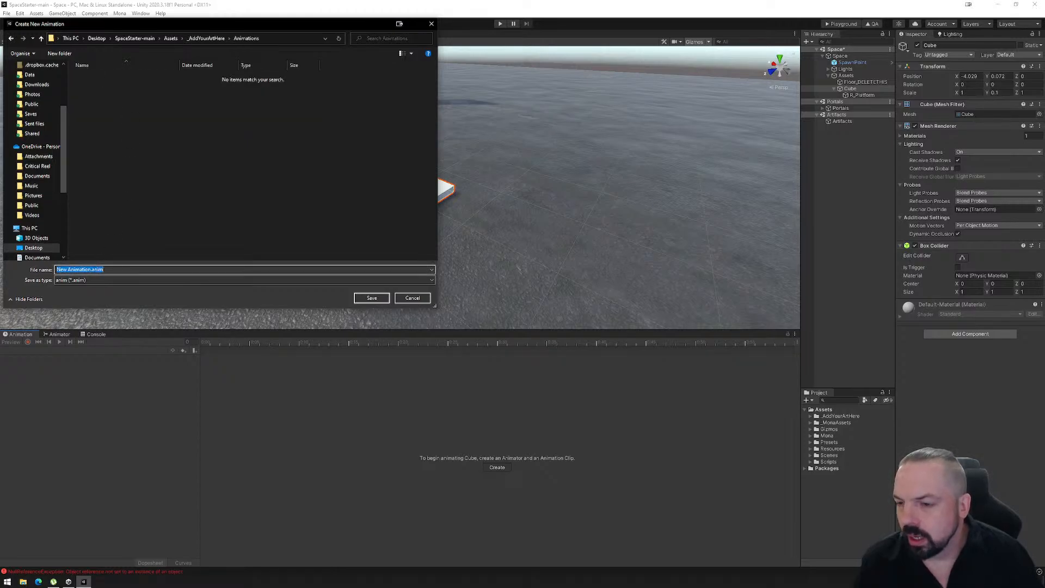
drag(91, 270, 56, 269)
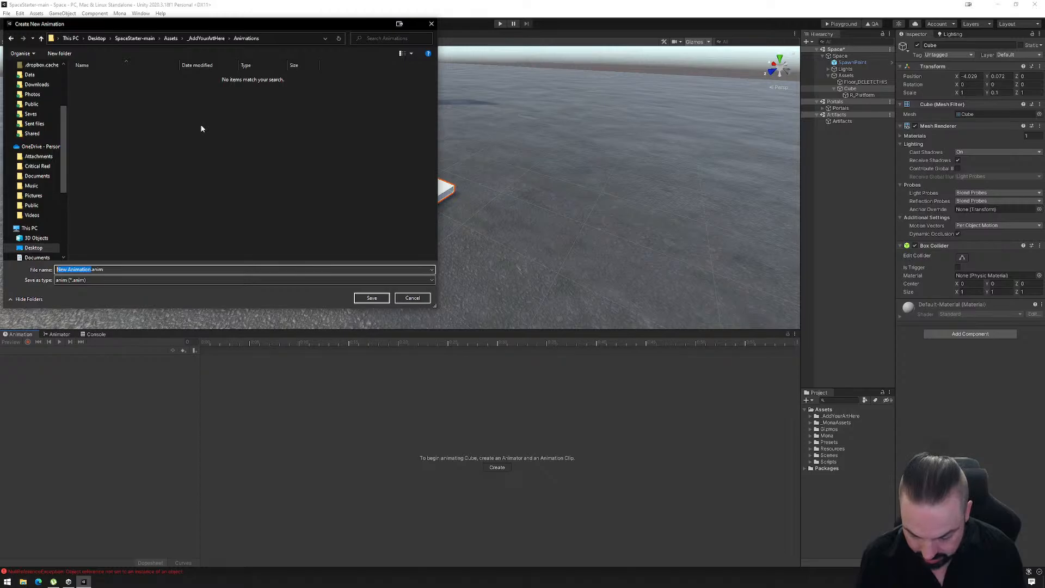
text(Platform_)
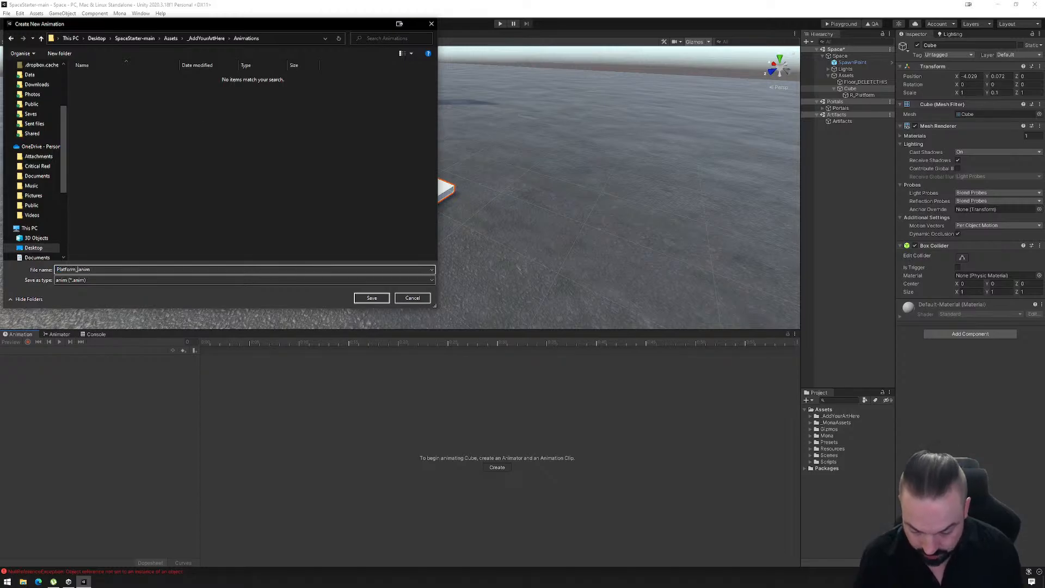
text(Idle)
key(Return)
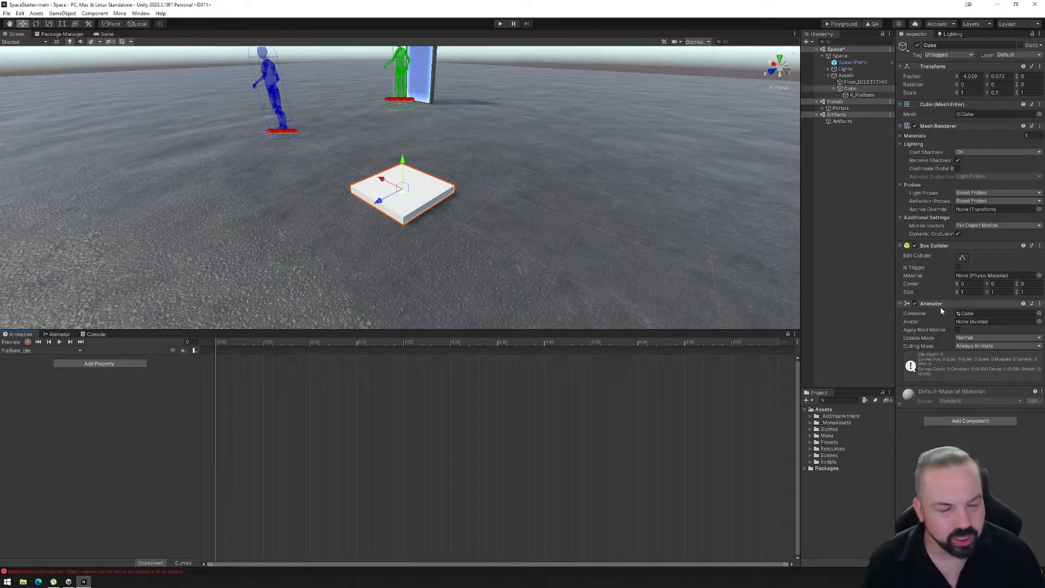
- Locate the cube's Animator Controller and inspect the Platform_Idle clip in the project's Animations folder
click(969, 314)
click(837, 430)
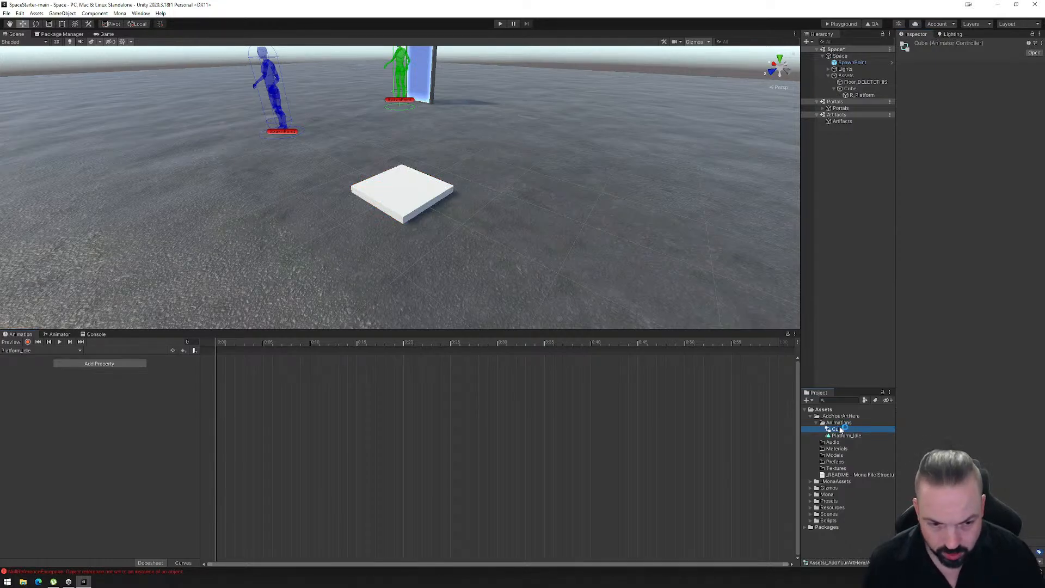
click(841, 436)
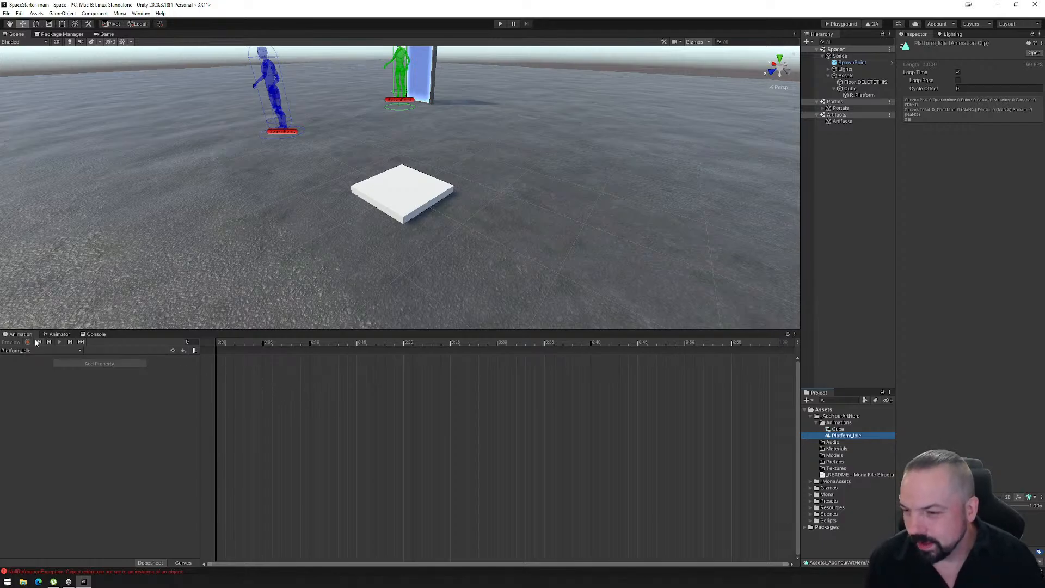
- Show the cube's Animator graph and place the Platform_Idle state beside the Entry node
click(402, 190)
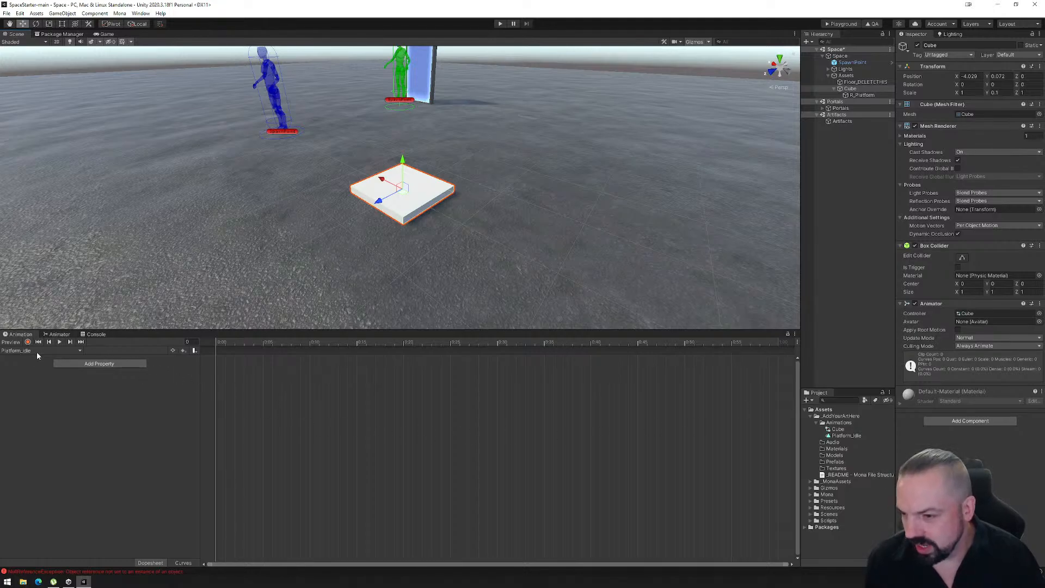
click(58, 335)
drag(440, 427, 481, 473)
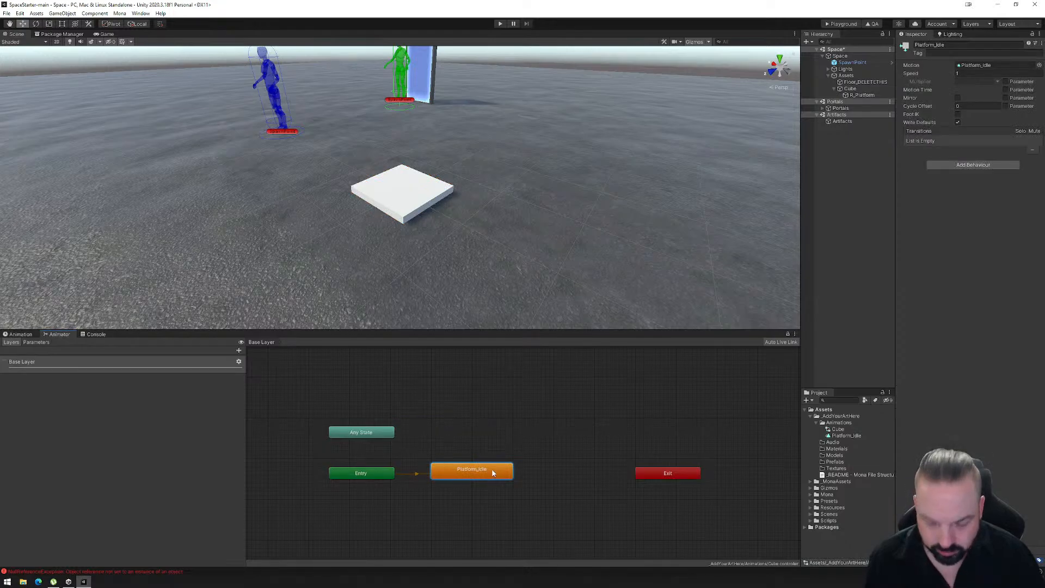
- Record cube position keyframes in Platform_Idle: the resting position at frame 0 and raised to about Y 0.15 at frame 30
click(32, 335)
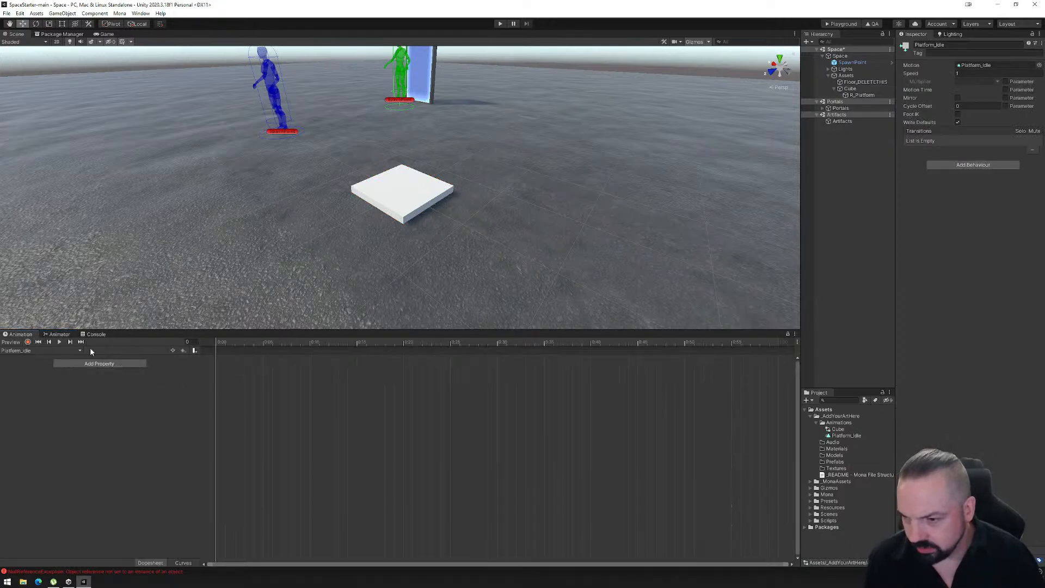
click(380, 209)
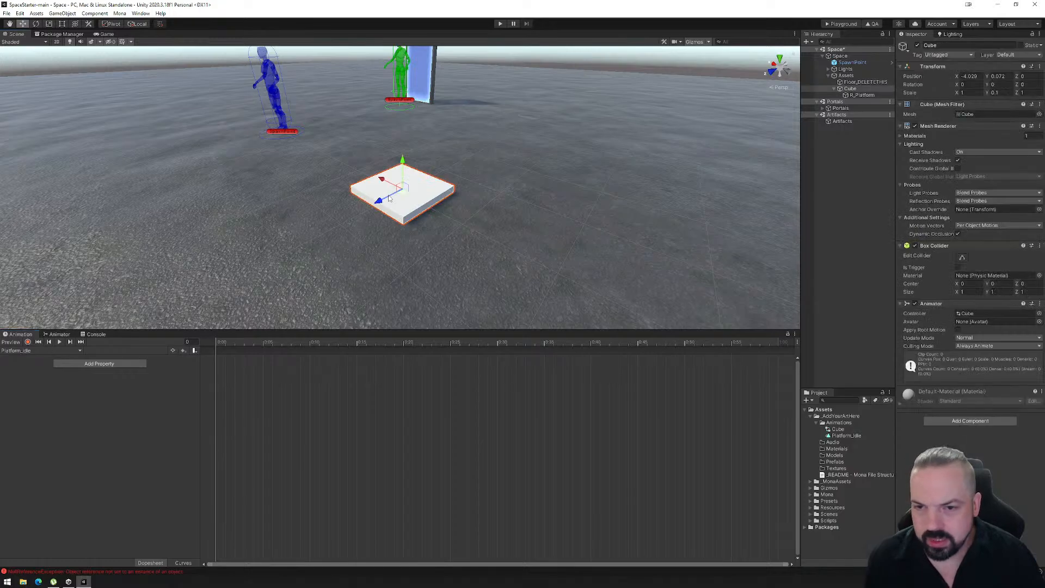
click(27, 342)
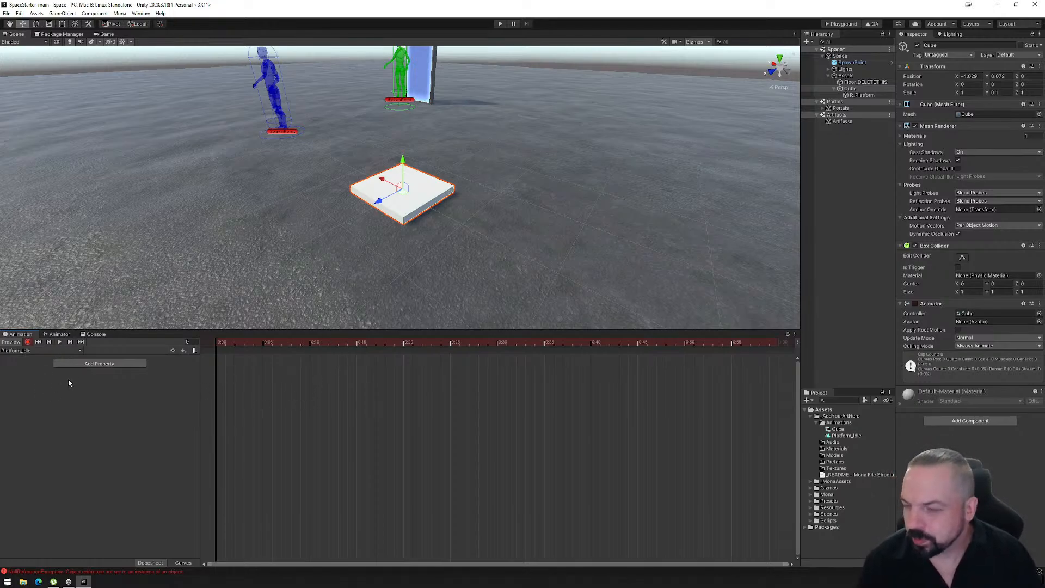
mouse_move(217, 343)
mouse_down()
mouse_move(263, 343)
mouse_move(210, 345)
mouse_up()
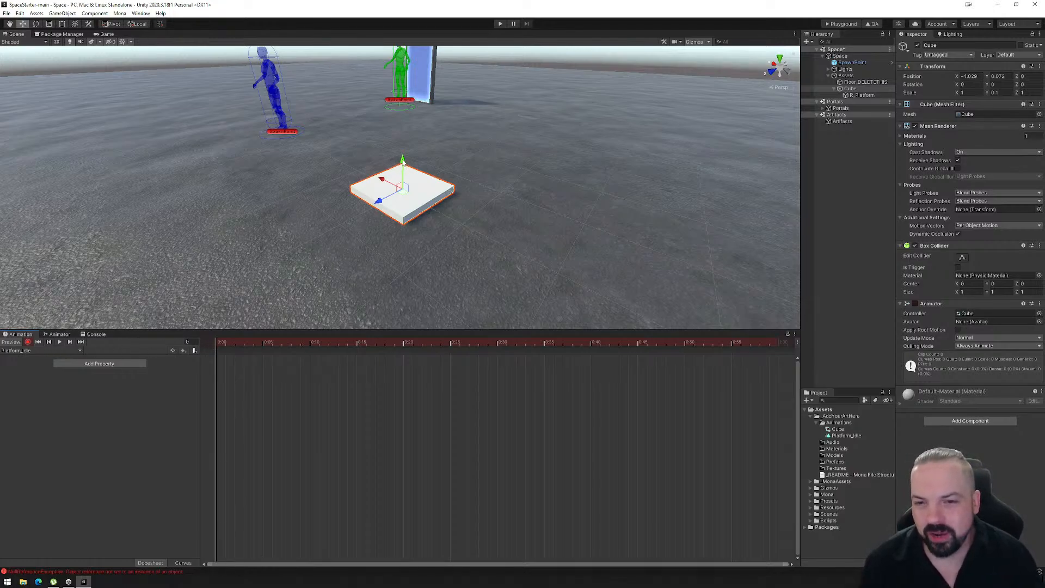
mouse_move(403, 162)
mouse_down()
mouse_move(404, 143)
mouse_move(408, 169)
mouse_up()
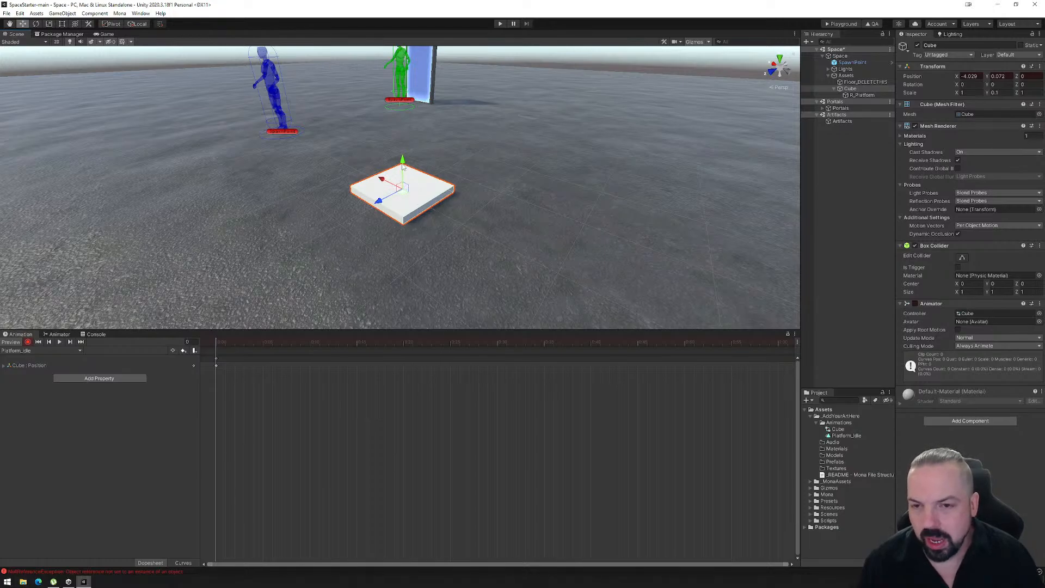
mouse_move(404, 164)
mouse_down()
mouse_move(405, 147)
mouse_move(405, 163)
mouse_up()
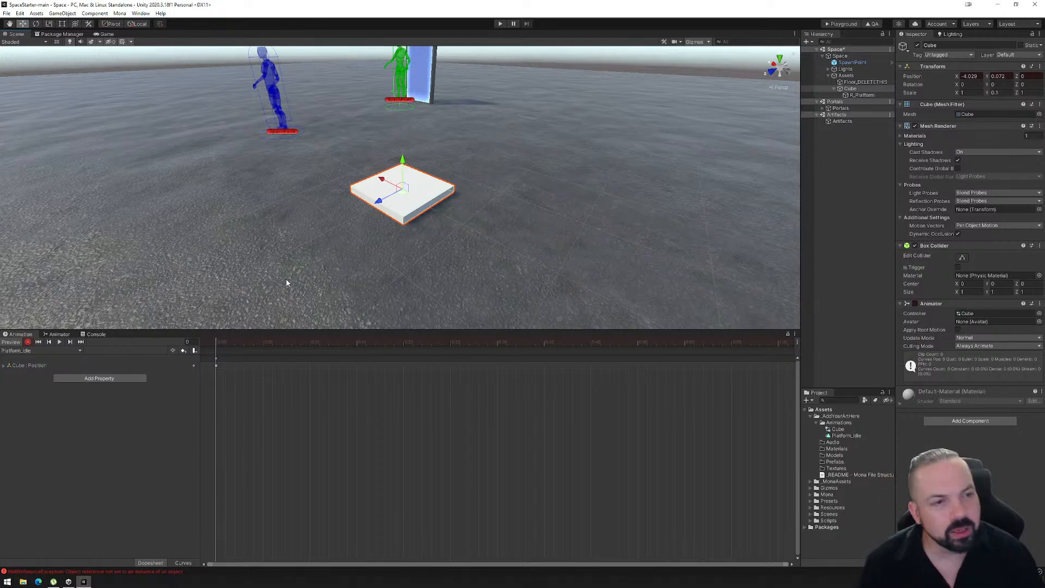
drag(217, 340, 495, 348)
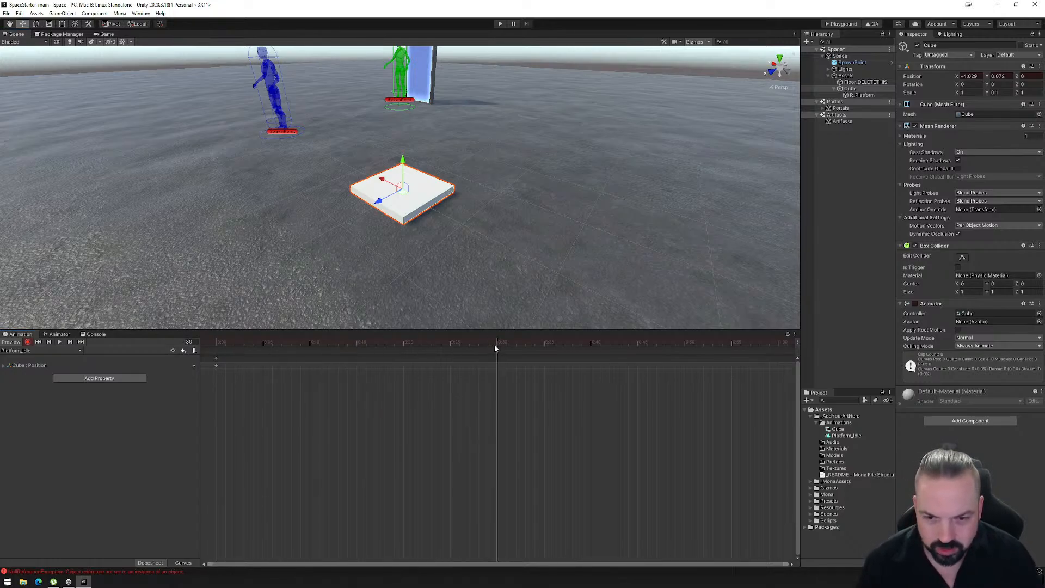
drag(402, 162, 401, 156)
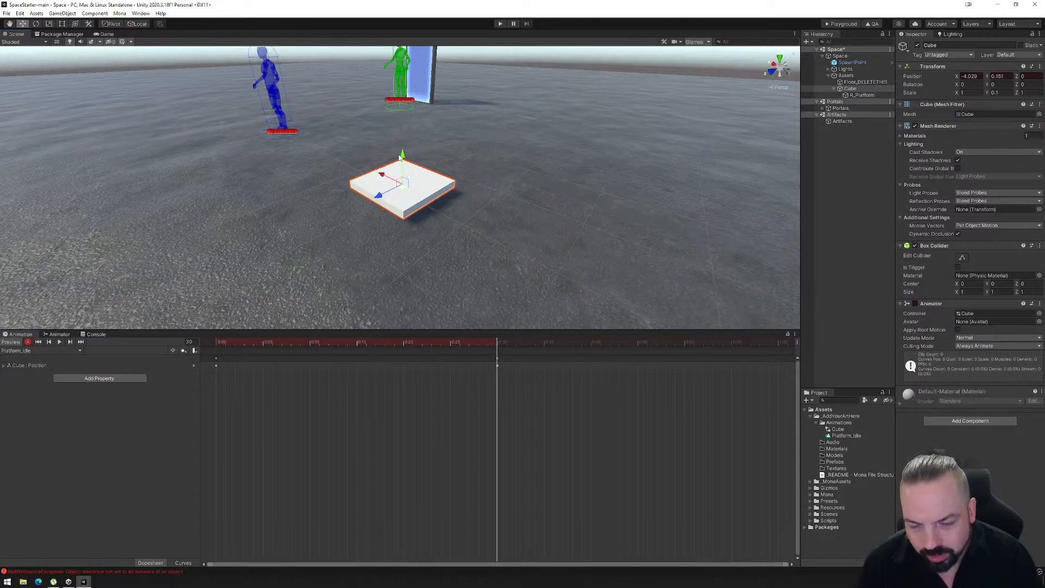
- Copy the first position keyframe to frame 60 and play the Platform_Idle animation from the start
scroll(521, 433, down, 1)
scroll(520, 427, down, 1)
drag(456, 340, 699, 342)
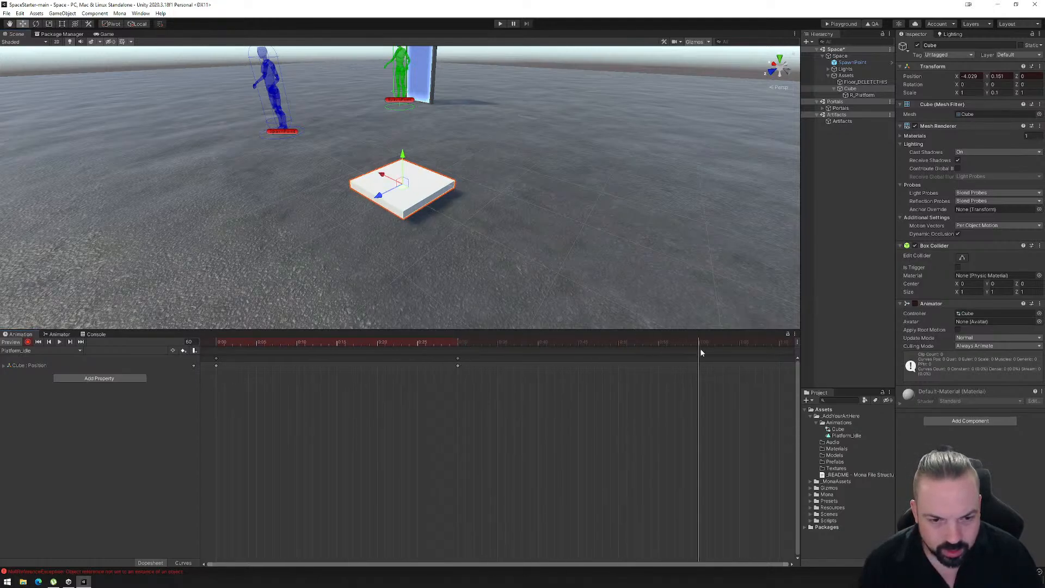
drag(402, 155, 402, 155)
click(216, 359)
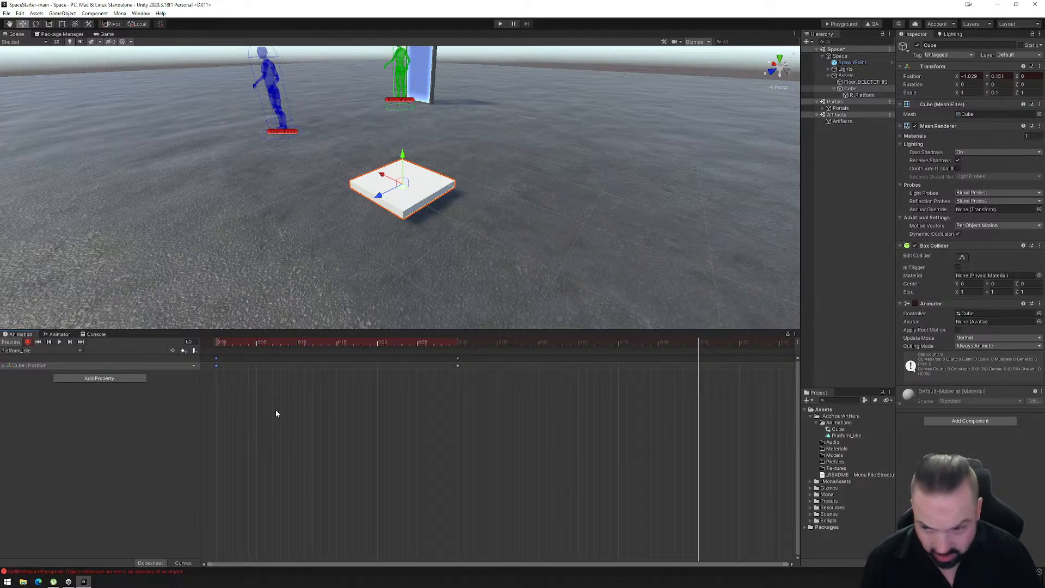
click(275, 410)
click(215, 358)
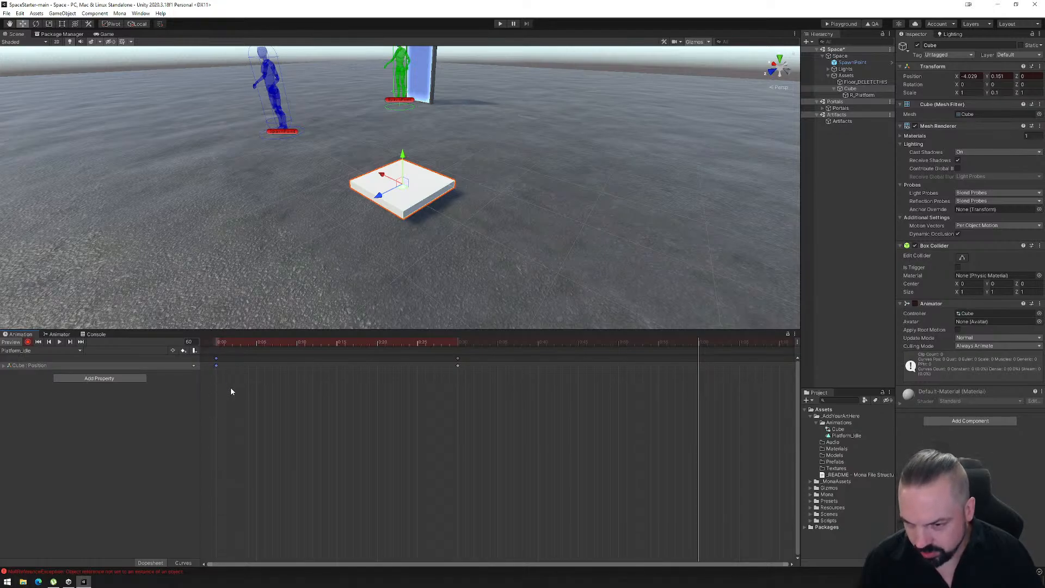
click(231, 387)
click(216, 360)
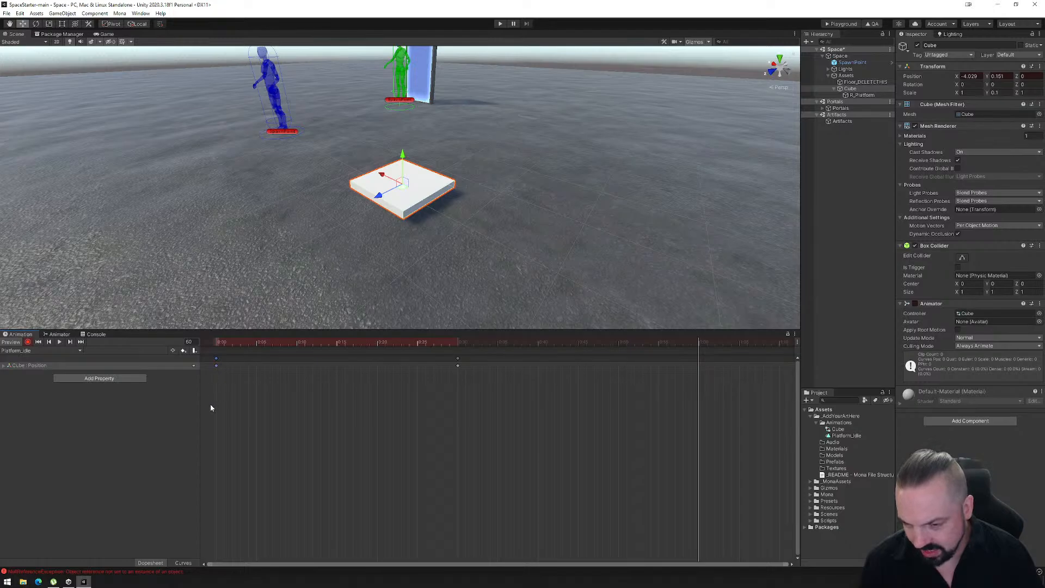
click(233, 393)
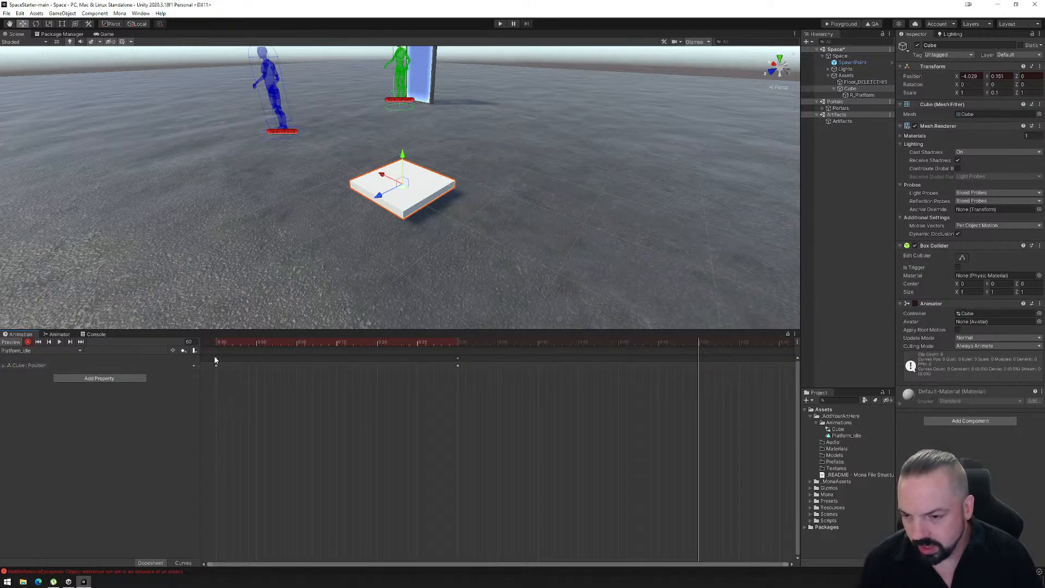
click(215, 357)
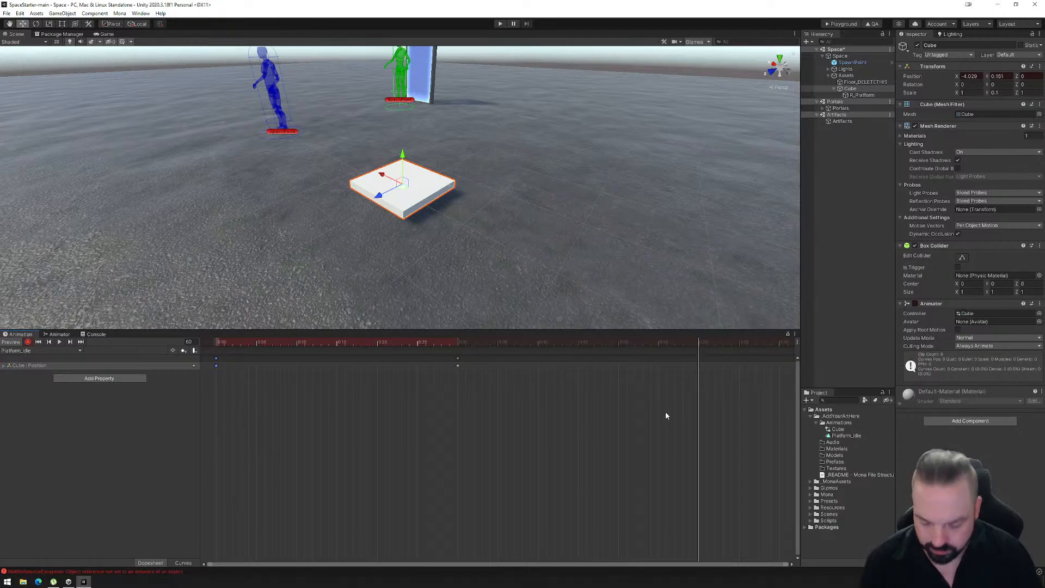
key(ctrl+v)
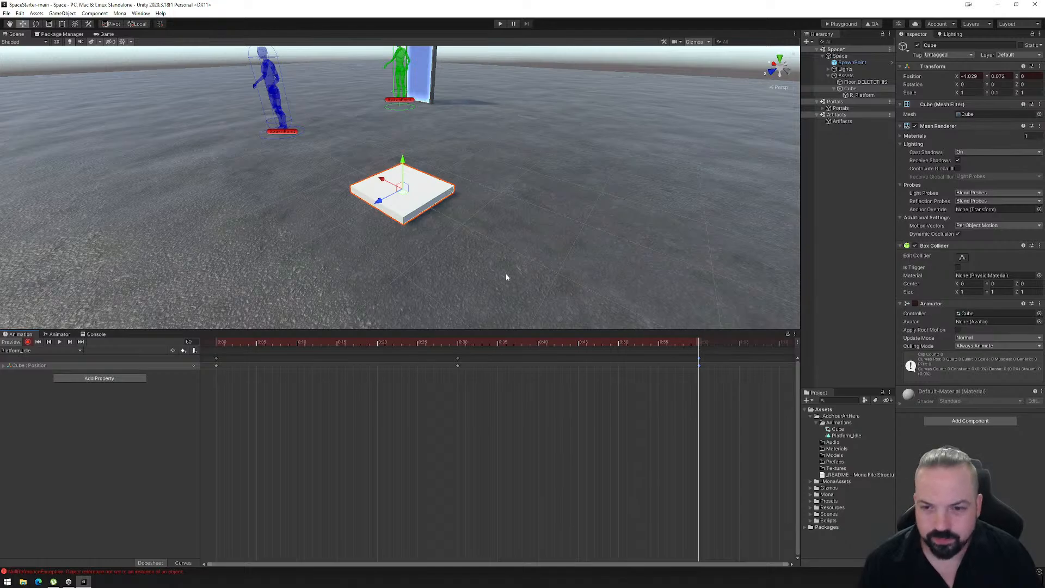
drag(699, 342, 214, 353)
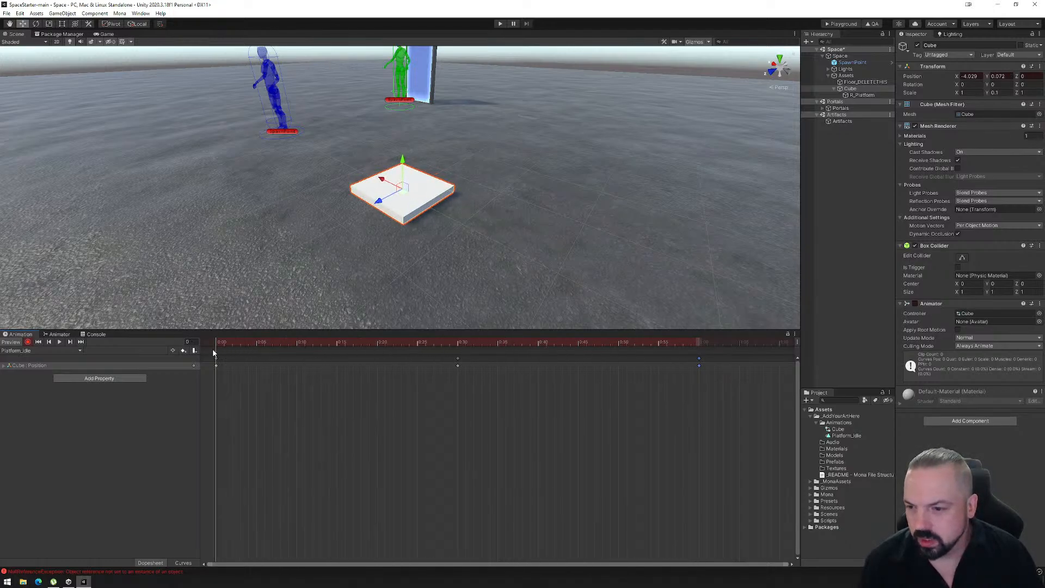
click(59, 342)
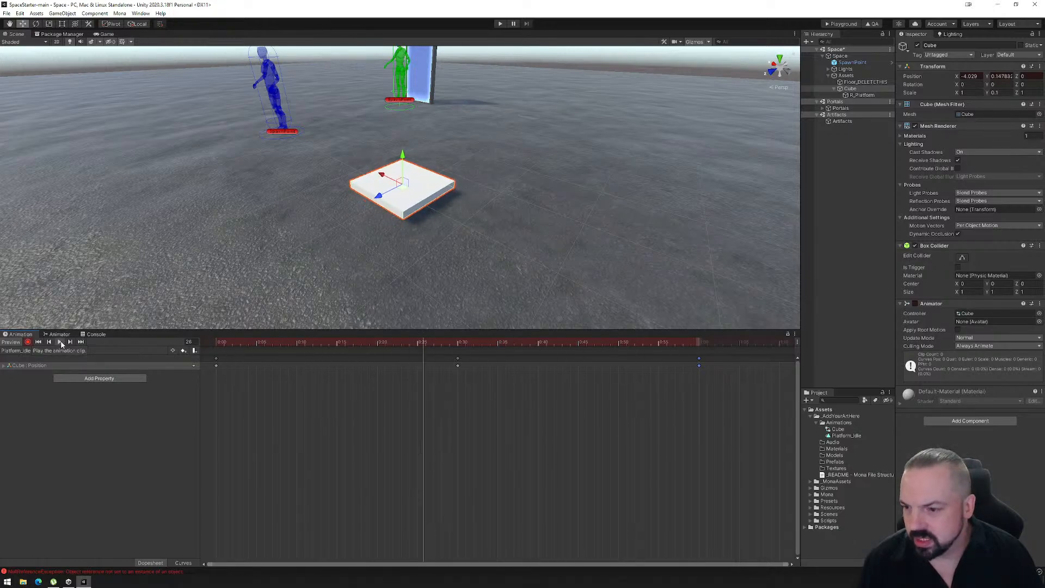
- Stretch all Platform_Idle keyframes so the clip ends at about 3:00, and preview the slower motion
scroll(558, 407, down, 5)
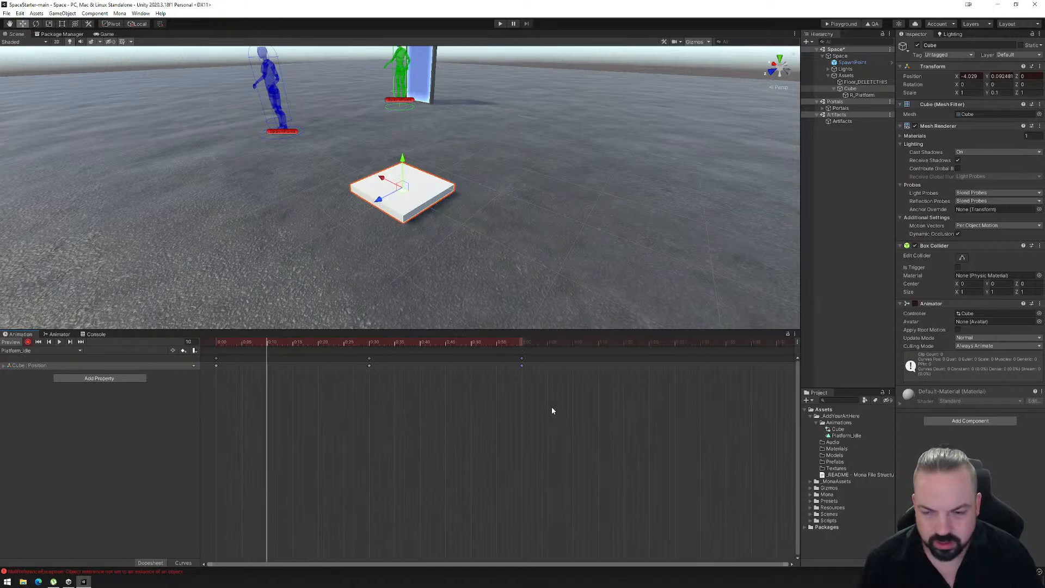
drag(575, 442, 212, 355)
scroll(474, 403, down, 2)
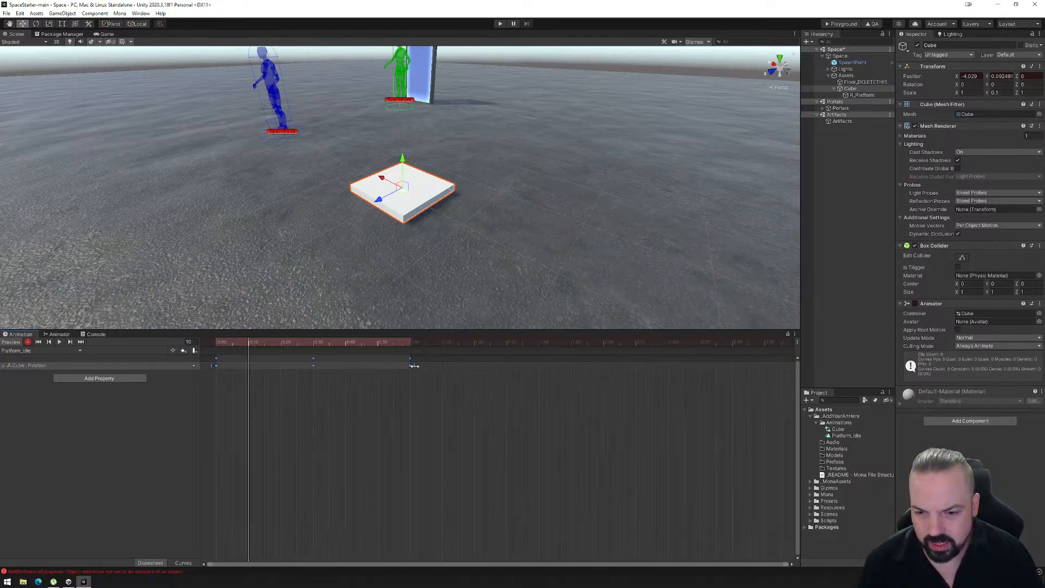
drag(415, 365, 750, 390)
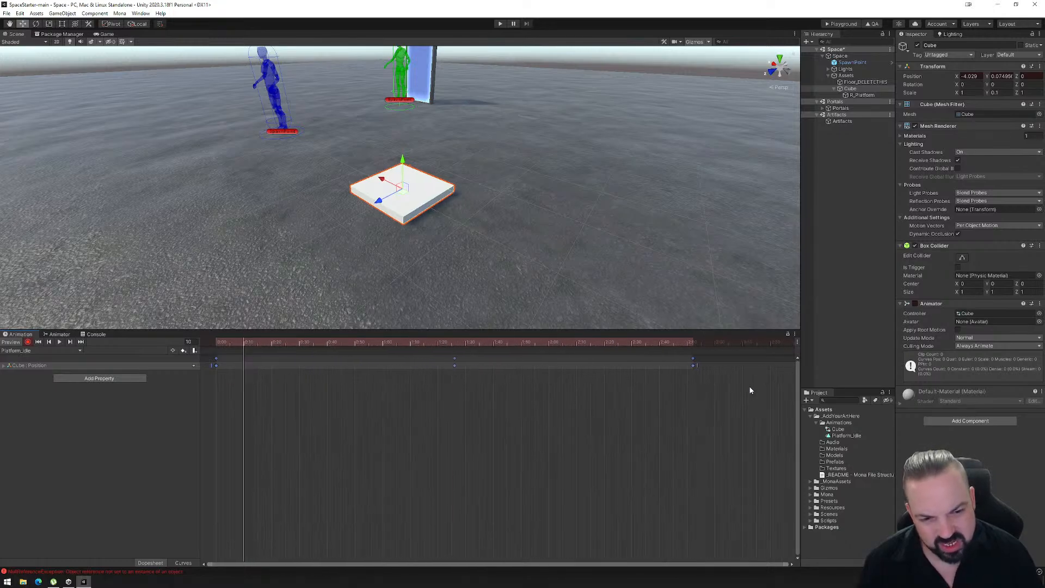
drag(675, 365, 688, 366)
click(60, 341)
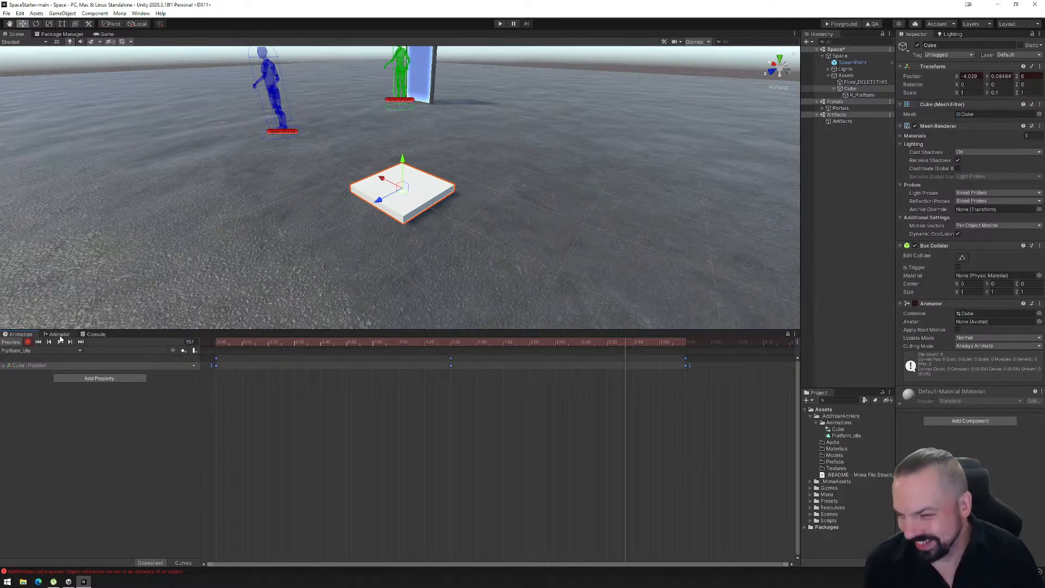
- Create a new animation clip for the cube named Platform_Around.anim in the Animations folder
click(80, 351)
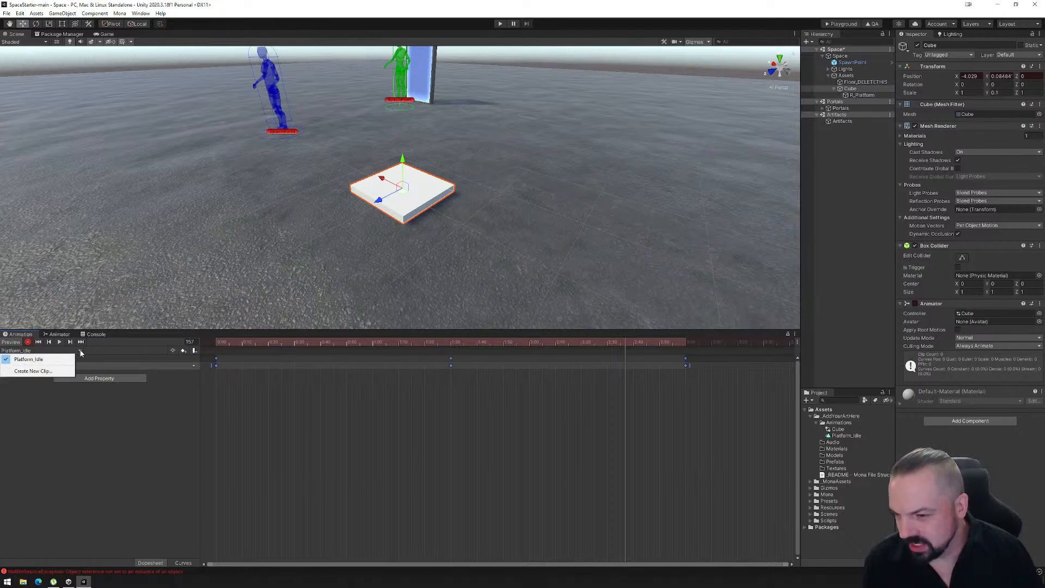
click(34, 371)
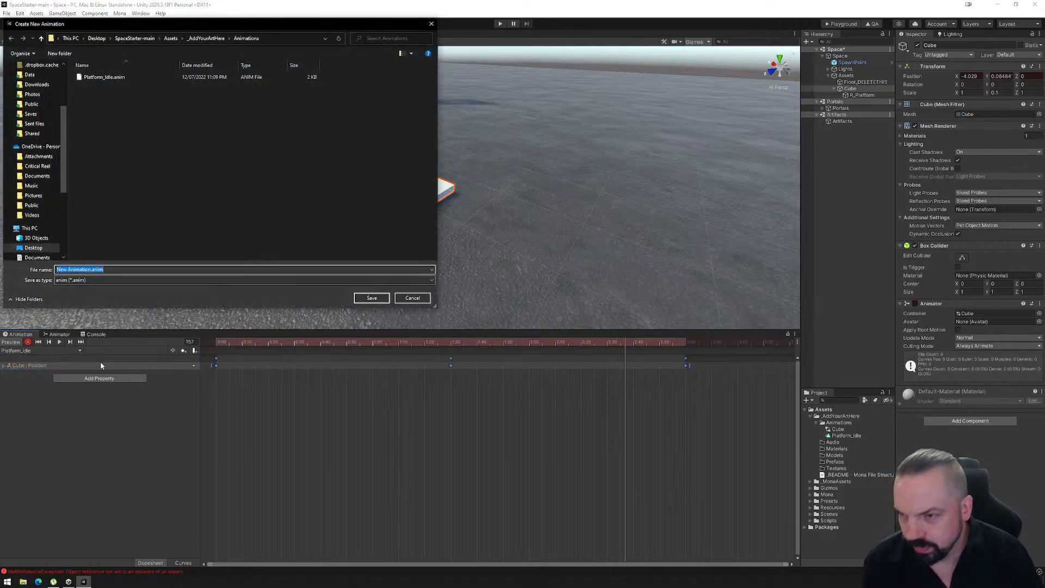
click(103, 77)
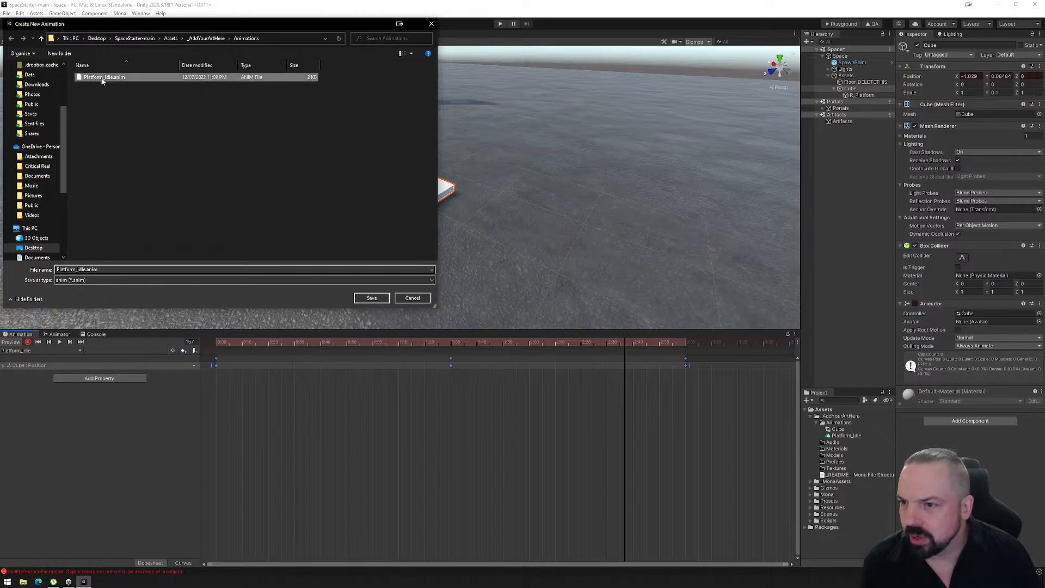
click(84, 270)
double_click(82, 270)
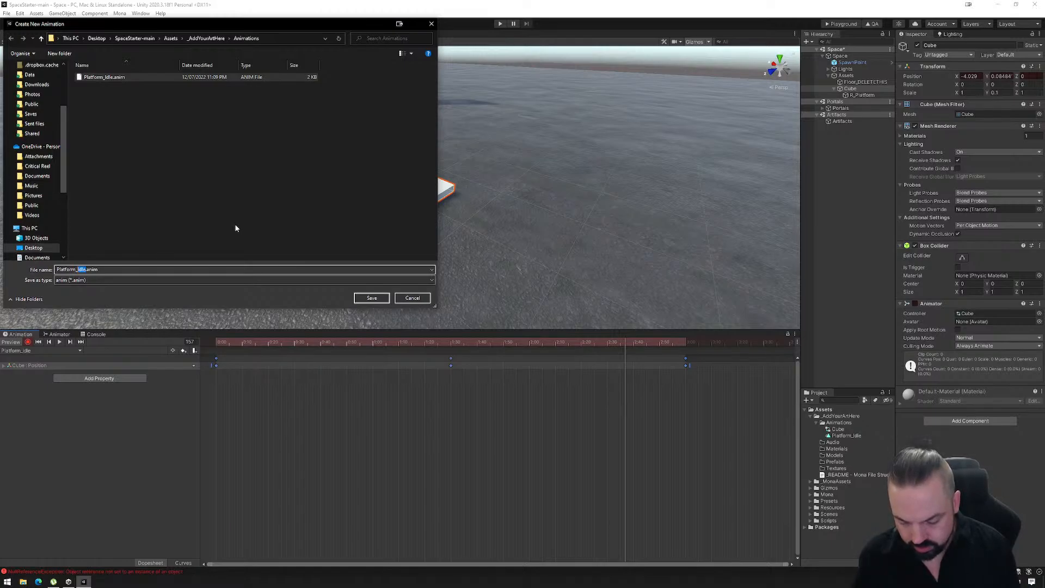
text(Around)
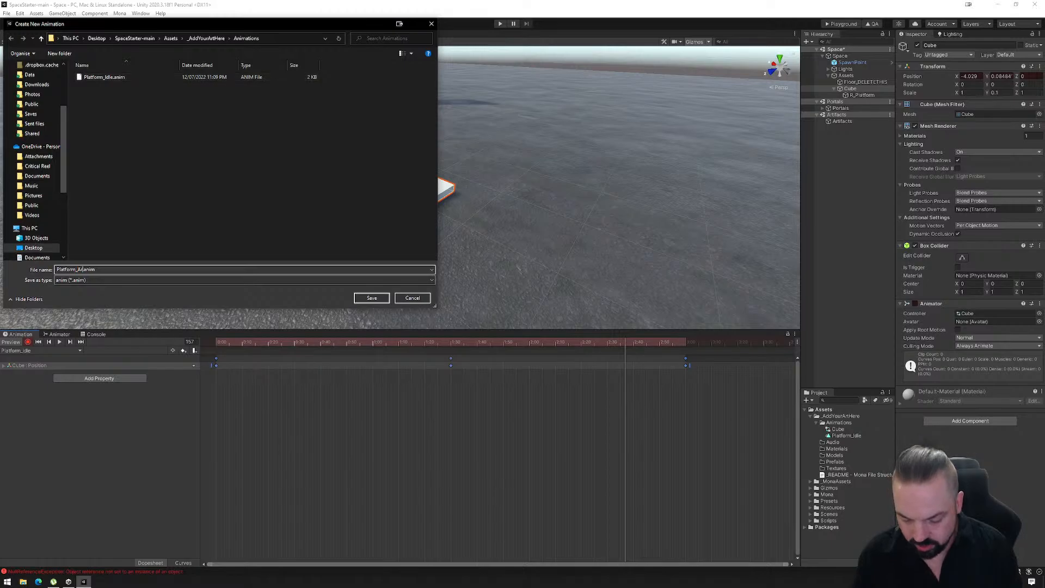
click(371, 298)
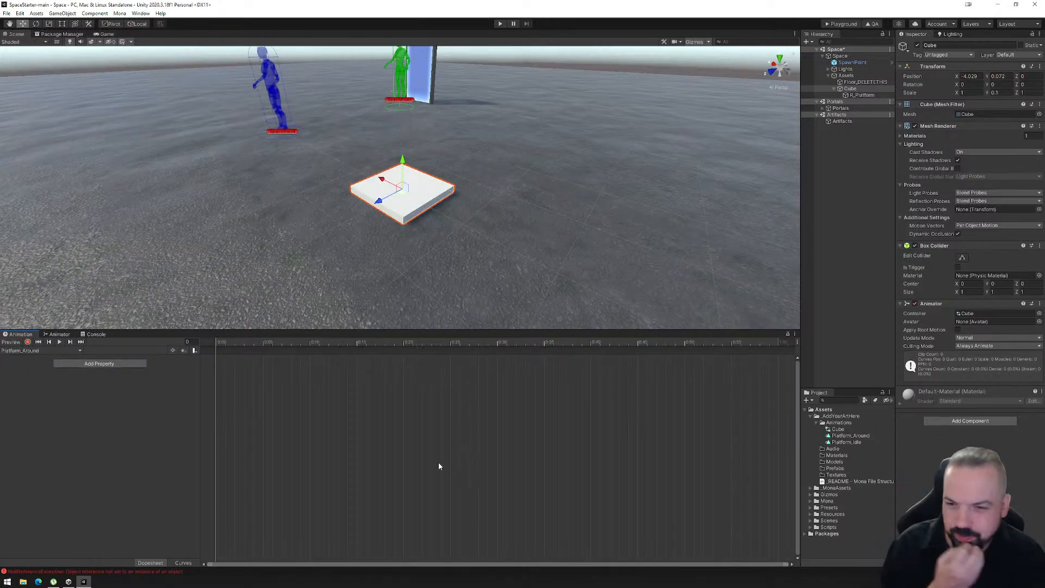
- Place the Platform_Around state directly above Platform_Idle in the cube's Animator graph
scroll(331, 201, down, 3)
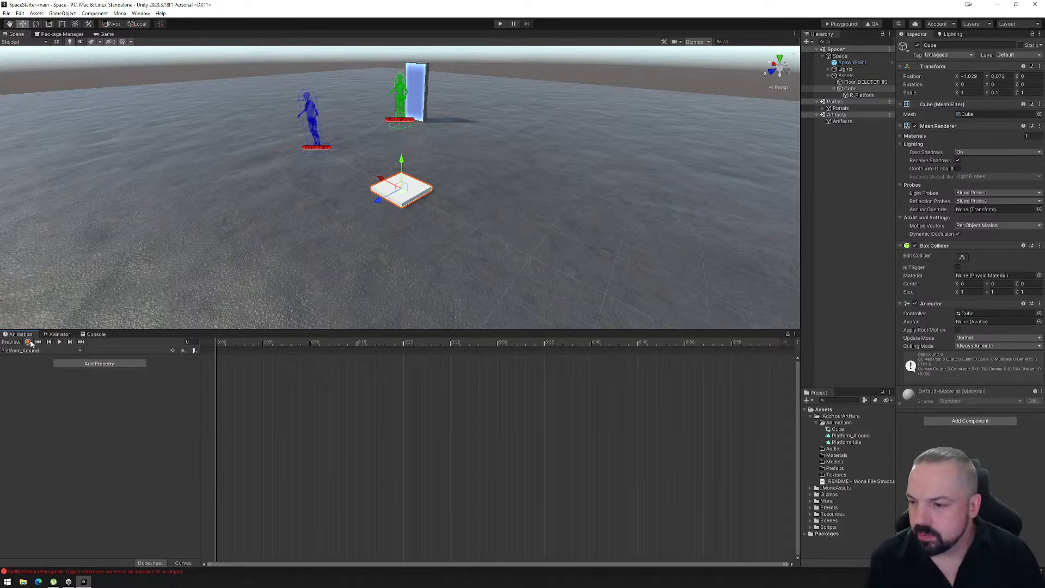
click(58, 334)
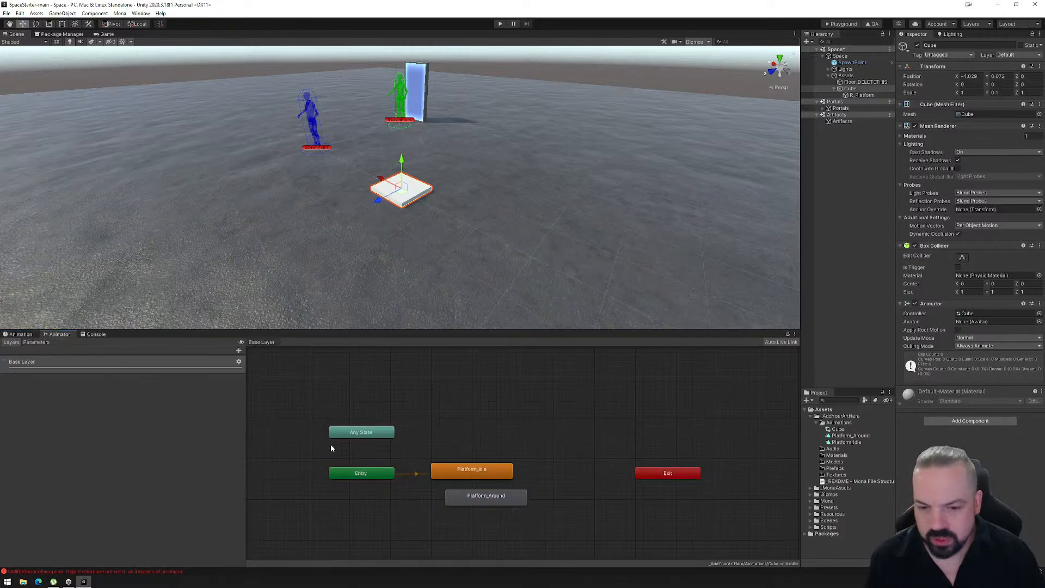
click(21, 334)
click(46, 351)
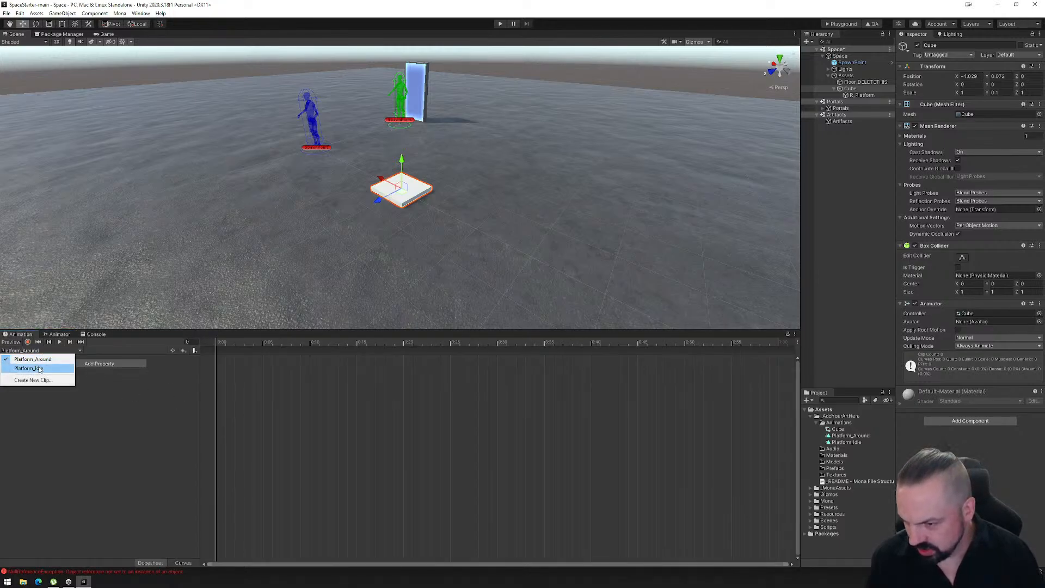
click(56, 335)
drag(486, 496, 472, 428)
drag(468, 473, 468, 468)
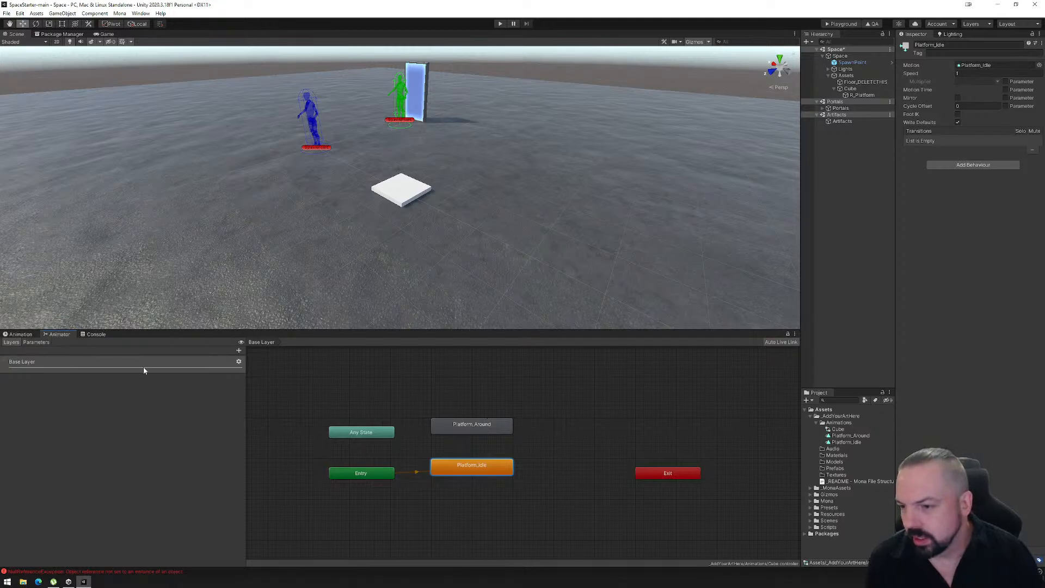
- Start recording the Platform_Around clip and key the cube's resting position at frame 0
click(27, 335)
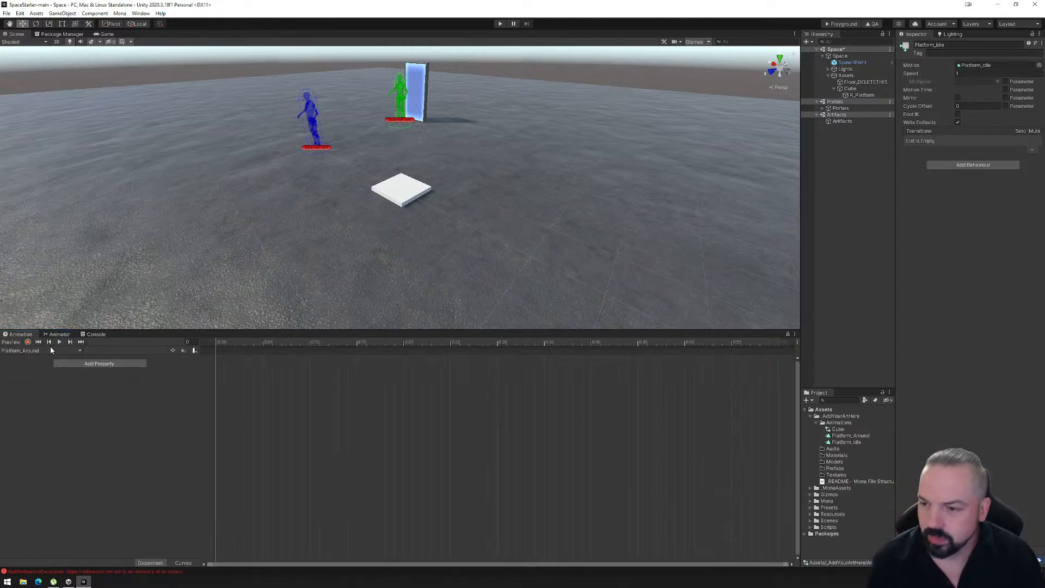
click(28, 343)
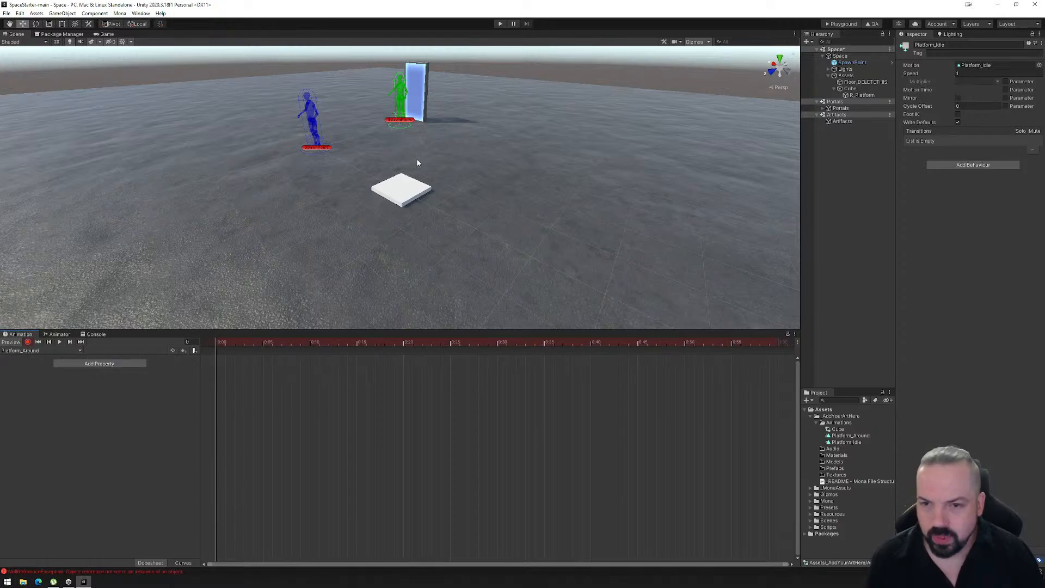
click(407, 192)
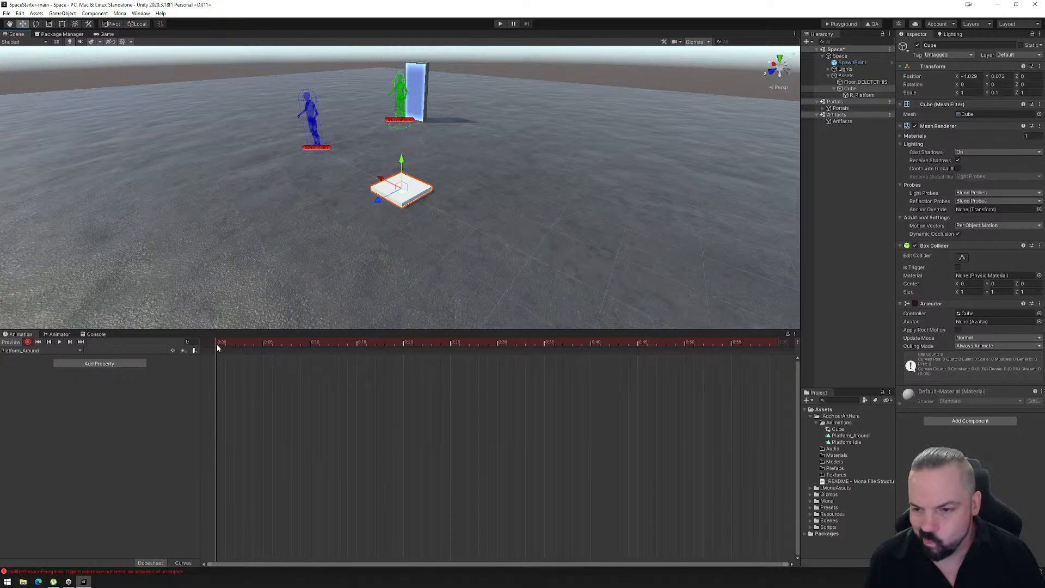
mouse_move(401, 161)
mouse_down()
mouse_move(402, 151)
mouse_move(402, 161)
mouse_up()
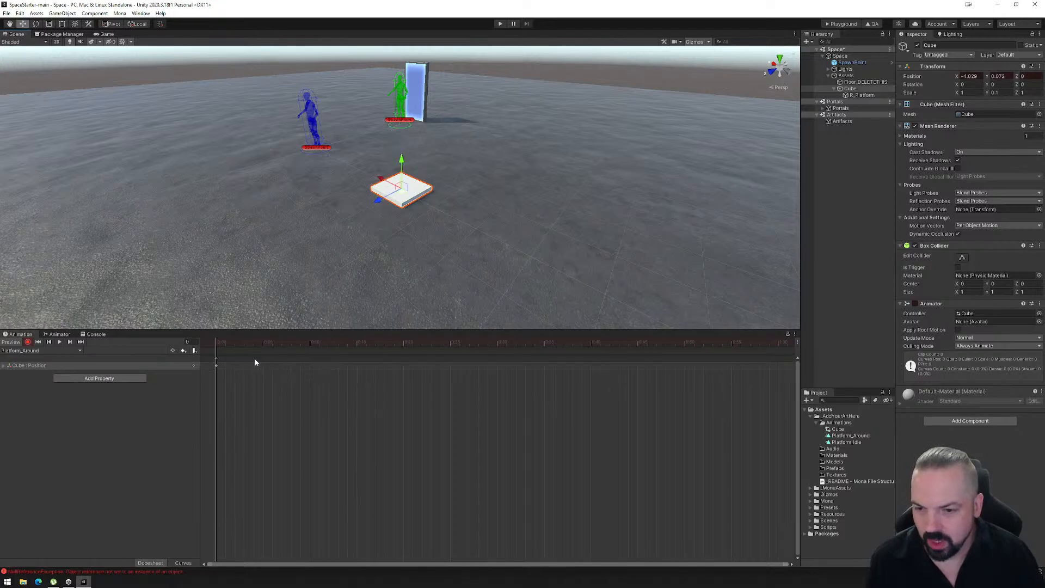
- Record a position keyframe at frame 60 of Platform_Around with the cube moved along Z to -12
scroll(255, 363, down, 3)
drag(215, 342, 563, 353)
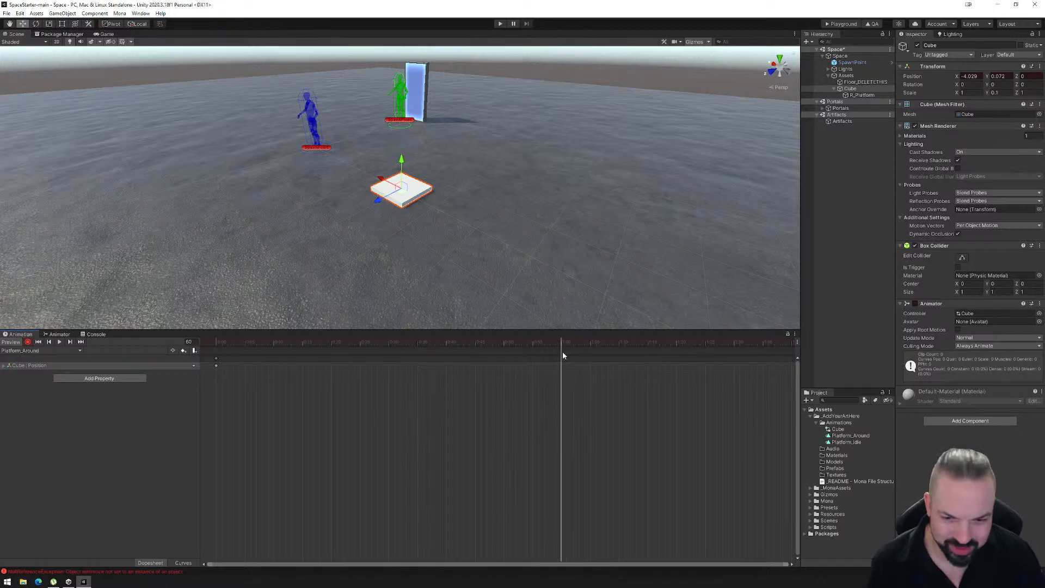
right_drag(547, 239, 457, 262)
middle_drag(457, 261, 333, 296)
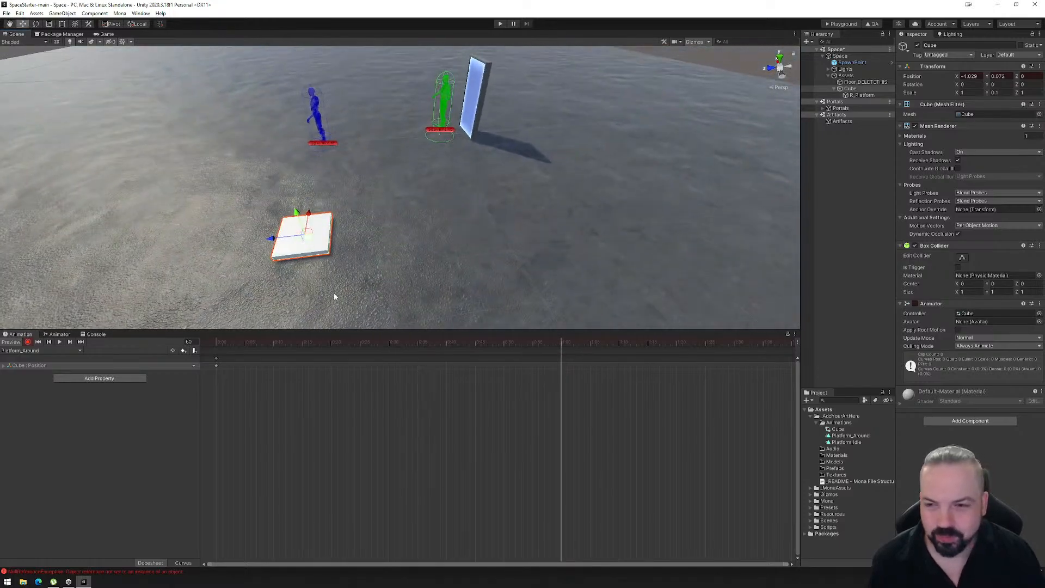
scroll(332, 294, down, 2)
drag(298, 230, 693, 180)
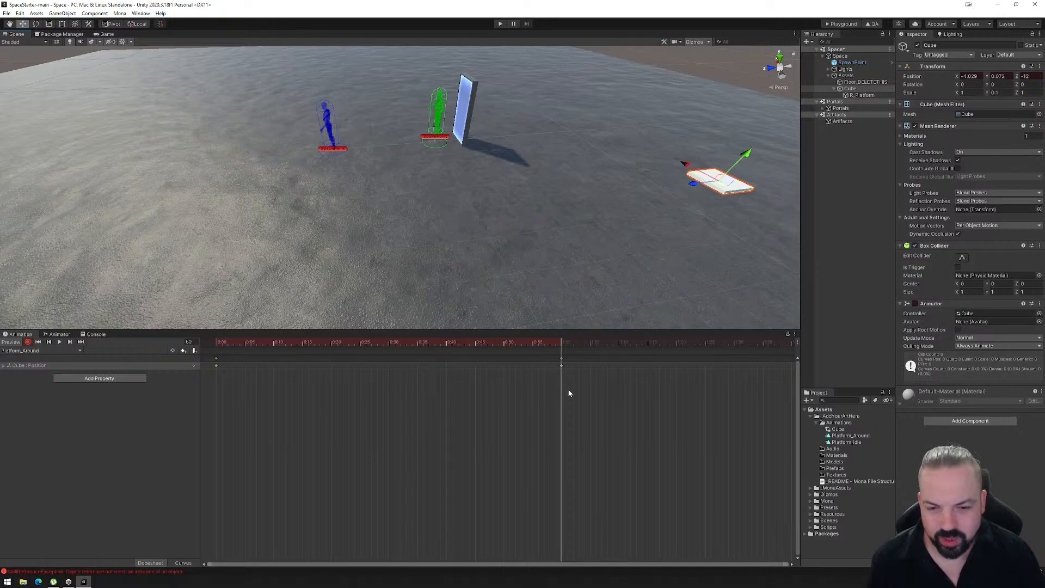
- Record a position keyframe at frame 120 with the cube moved along X to about 4.97, adjusting it in a top view
scroll(566, 393, down, 6)
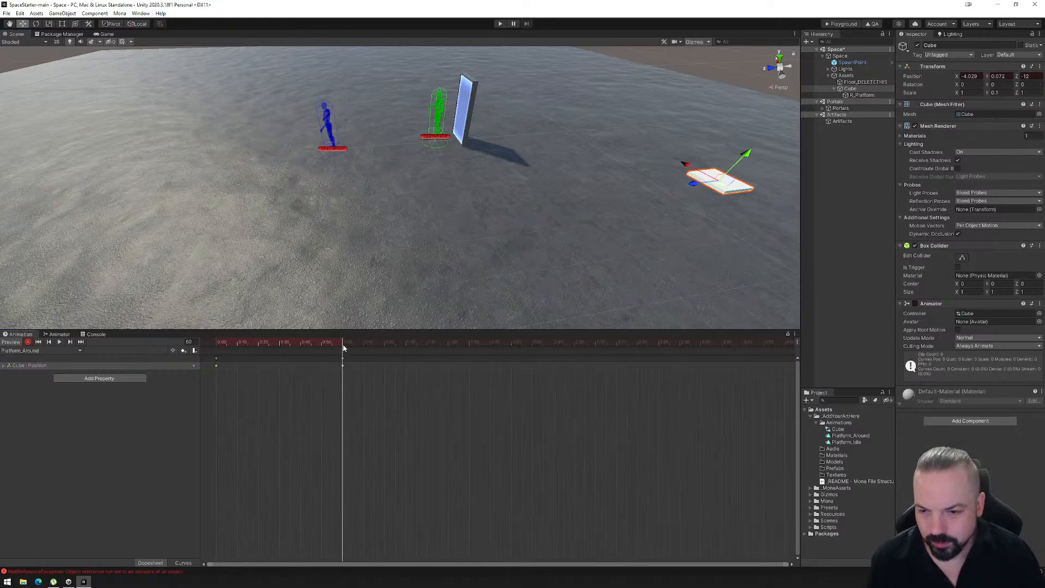
drag(342, 341, 469, 343)
drag(687, 163, 533, 53)
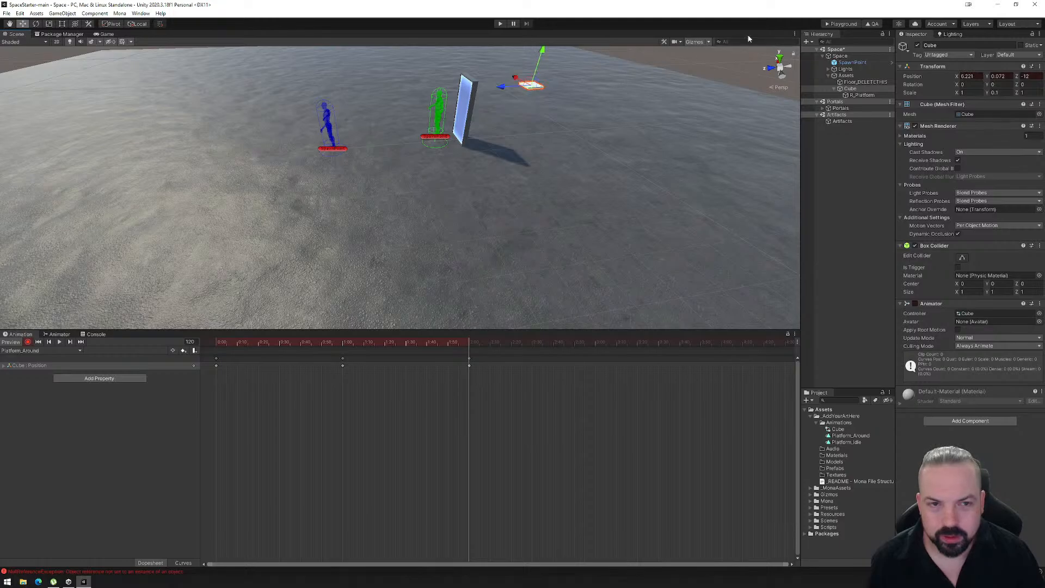
click(780, 56)
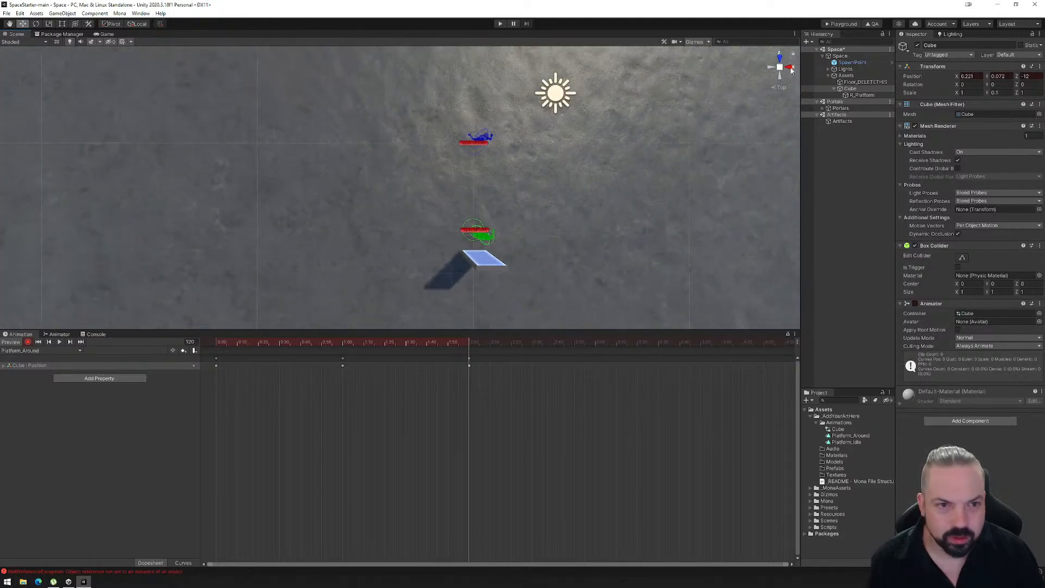
click(780, 67)
middle_drag(593, 179, 527, 112)
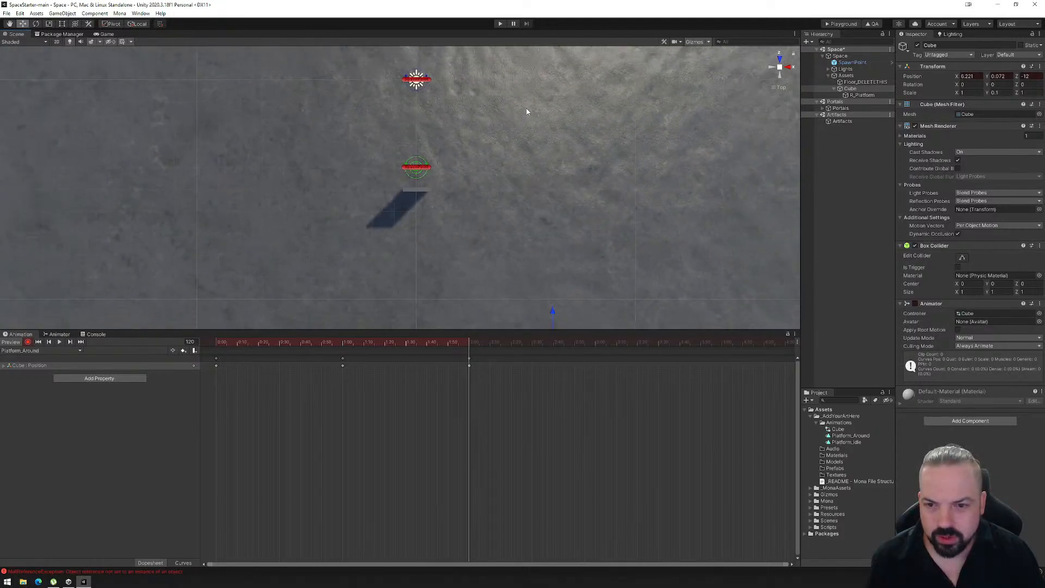
middle_drag(534, 186, 536, 118)
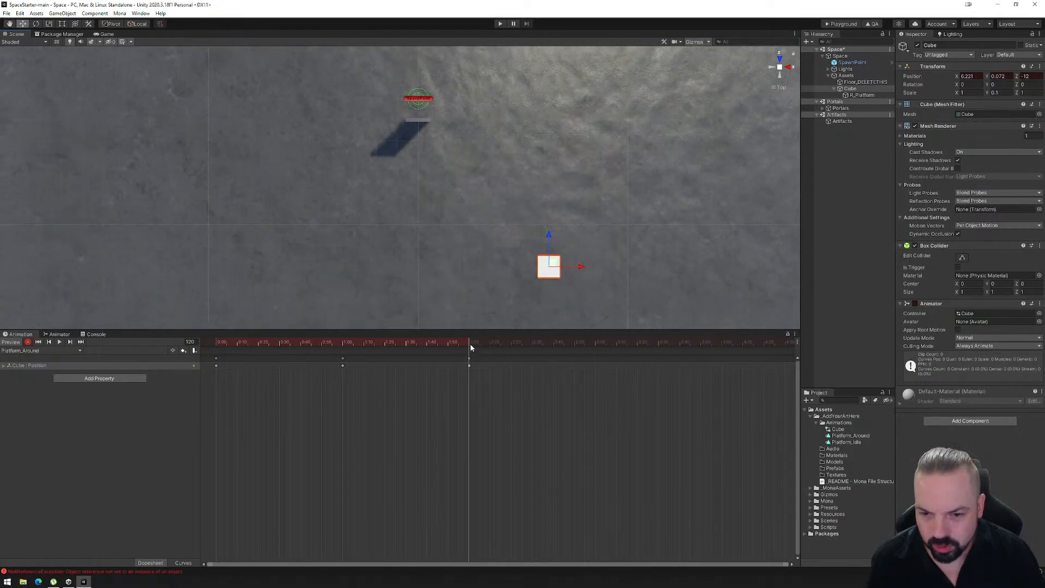
mouse_move(472, 347)
mouse_down()
mouse_move(335, 347)
mouse_move(469, 346)
mouse_up()
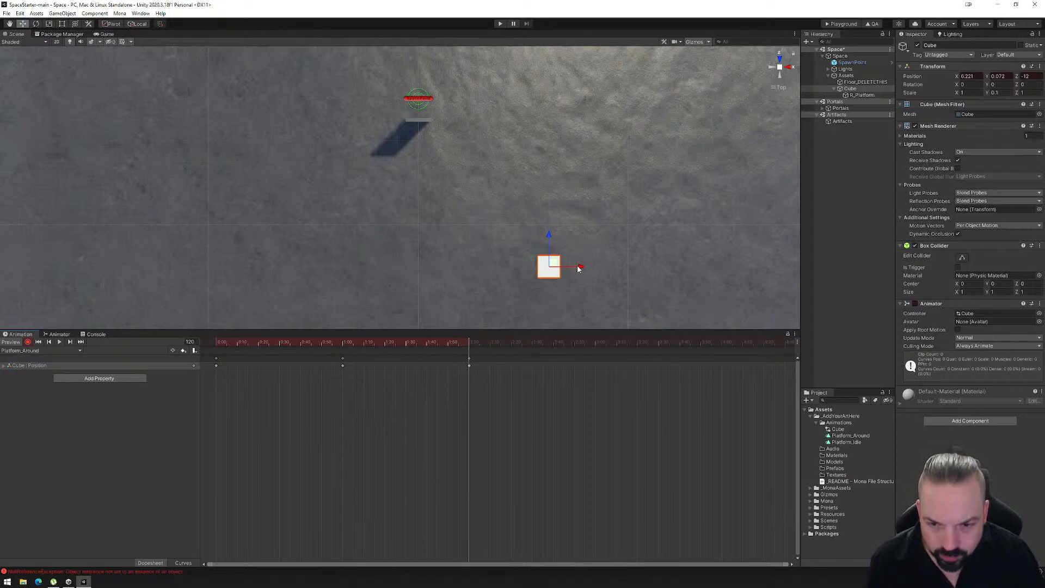
drag(579, 269, 551, 272)
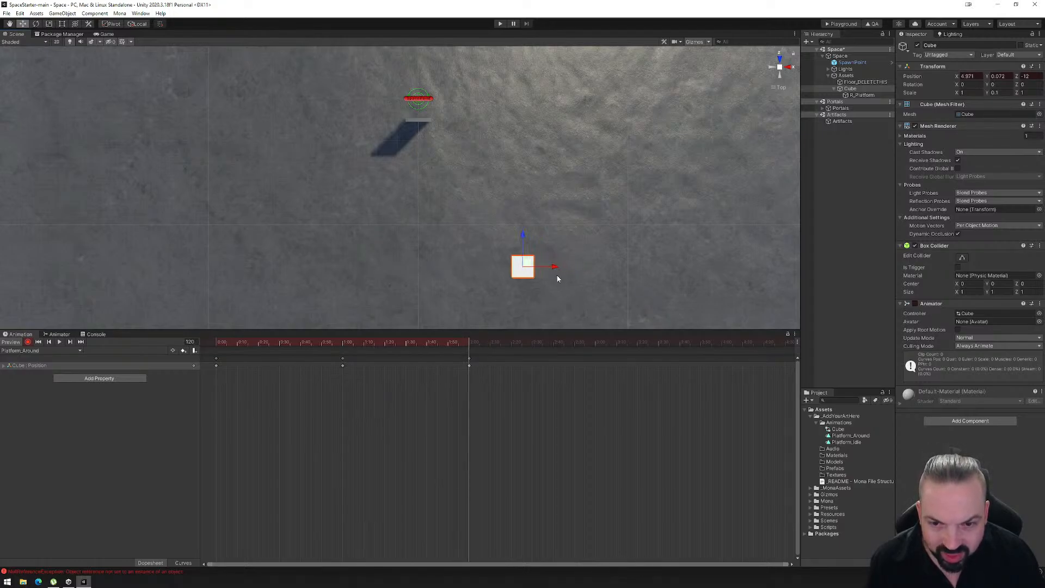
- Record a position keyframe at about frame 181 with the cube moved along Z back to 0
middle_drag(475, 158, 447, 210)
scroll(458, 228, down, 4)
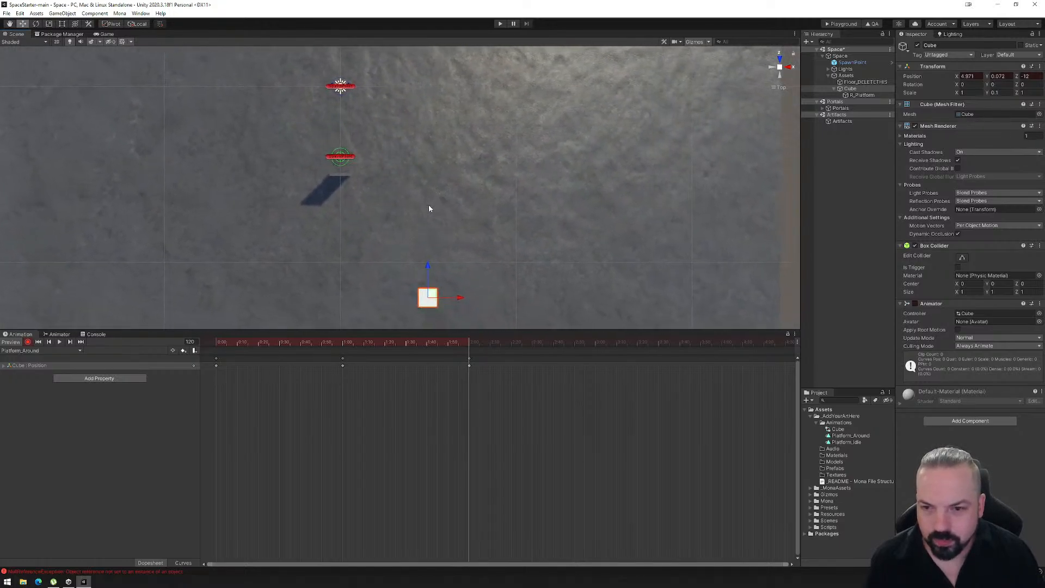
drag(471, 344, 597, 341)
drag(427, 265, 449, 52)
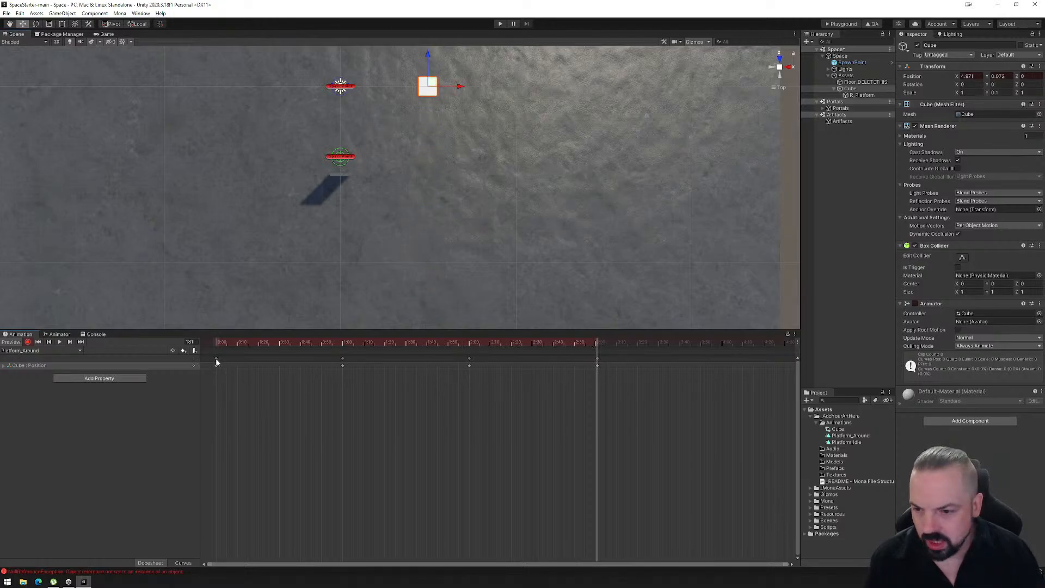
- Copy the first position keyframe to frame 240 and scrub through the Platform_Around animation back to its start
drag(621, 343, 721, 350)
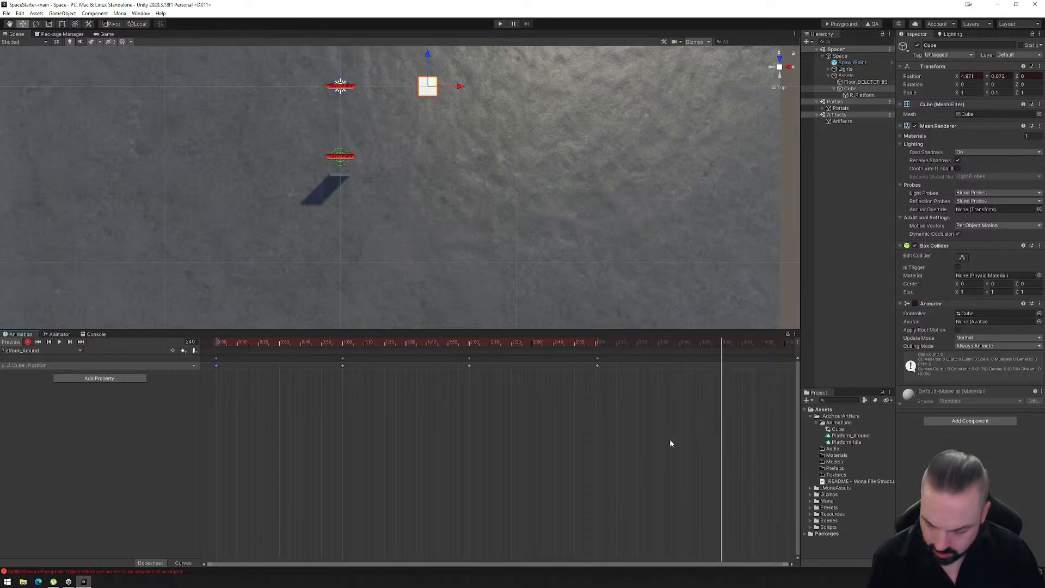
key(ctrl+v)
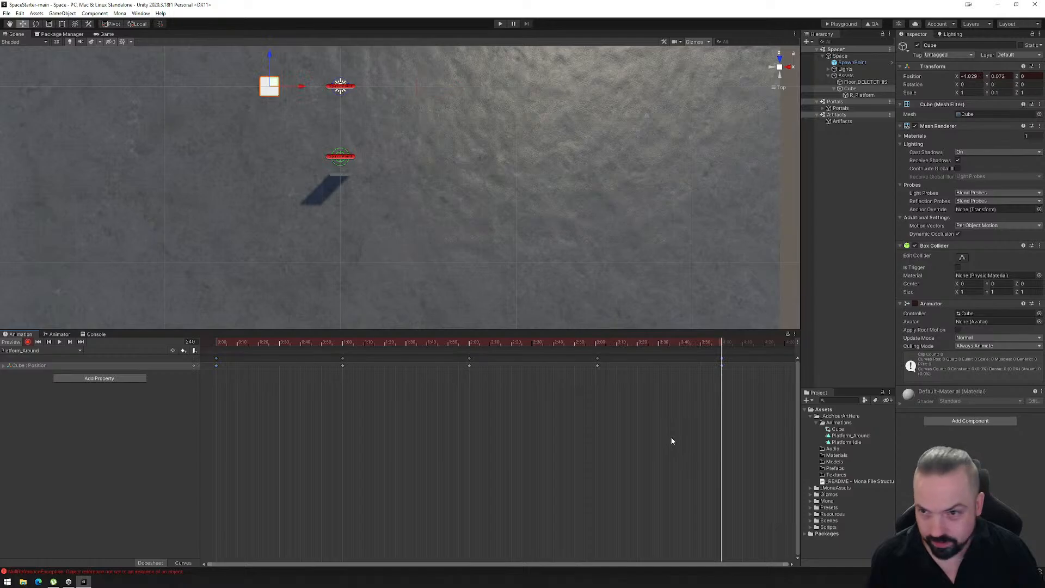
drag(723, 344, 218, 364)
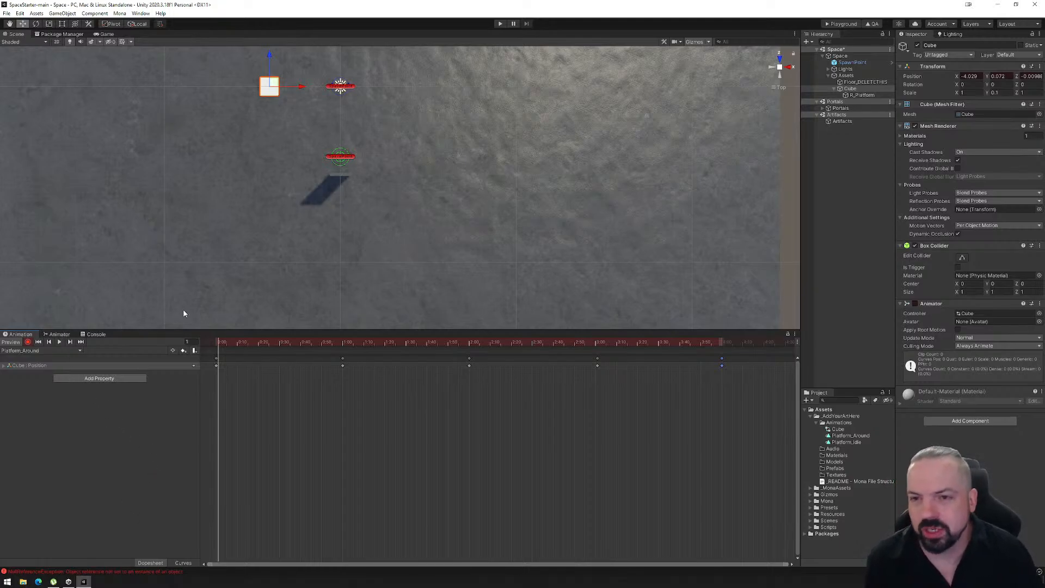
- Add a Trigger parameter named Go to the cube's animator controller
click(59, 334)
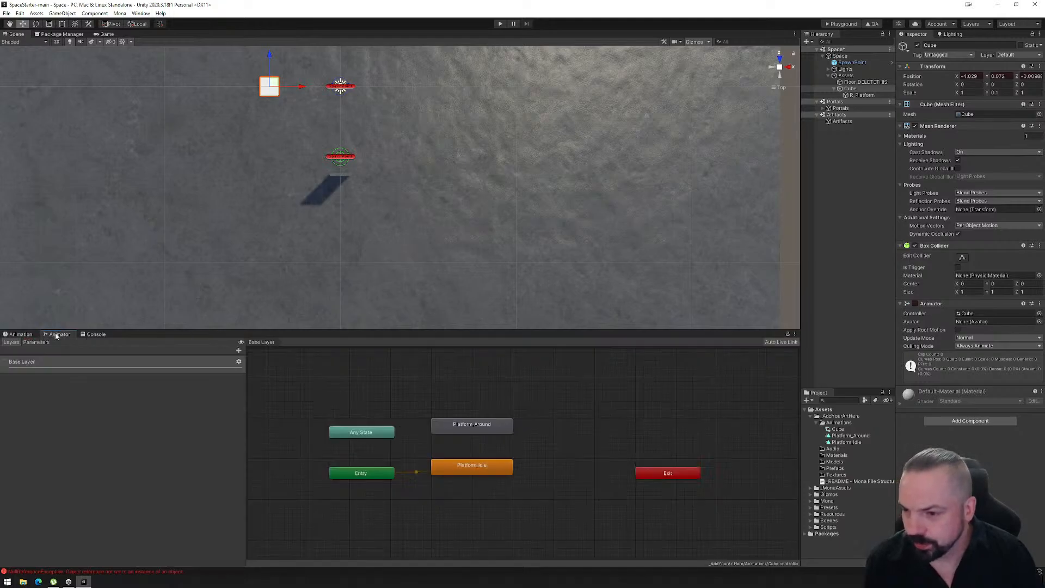
click(476, 431)
click(479, 463)
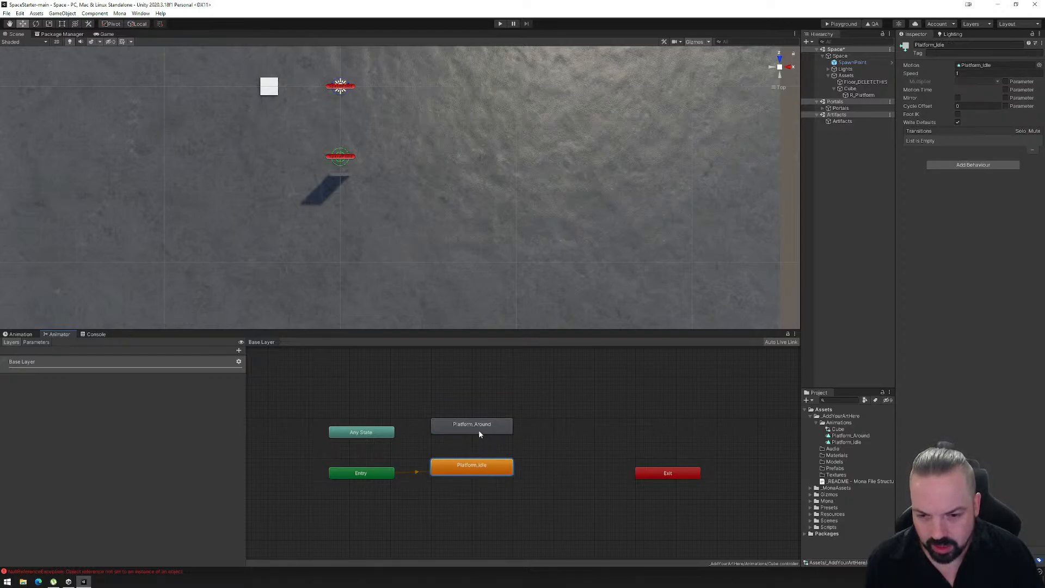
click(35, 343)
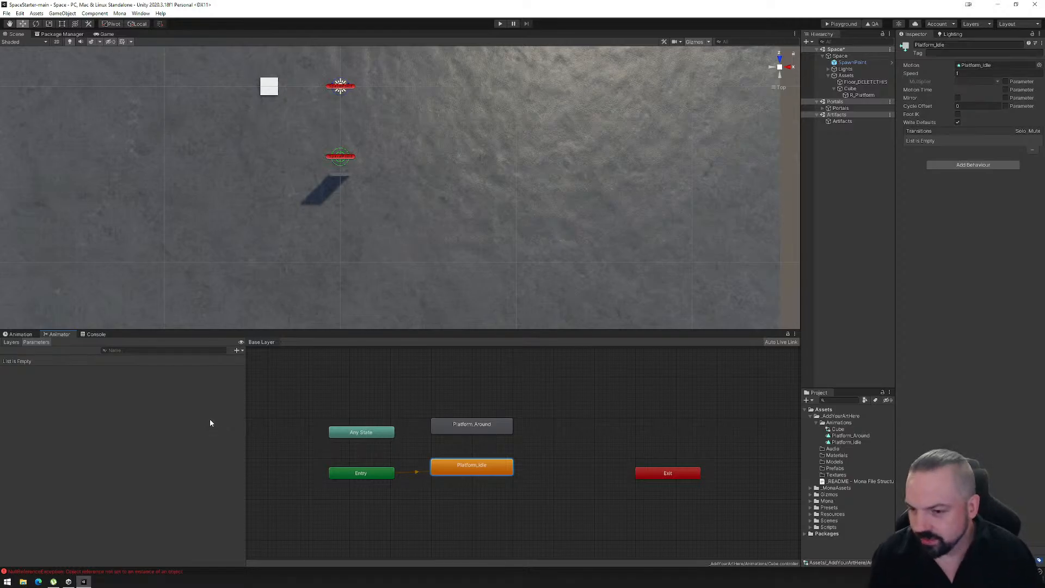
click(237, 351)
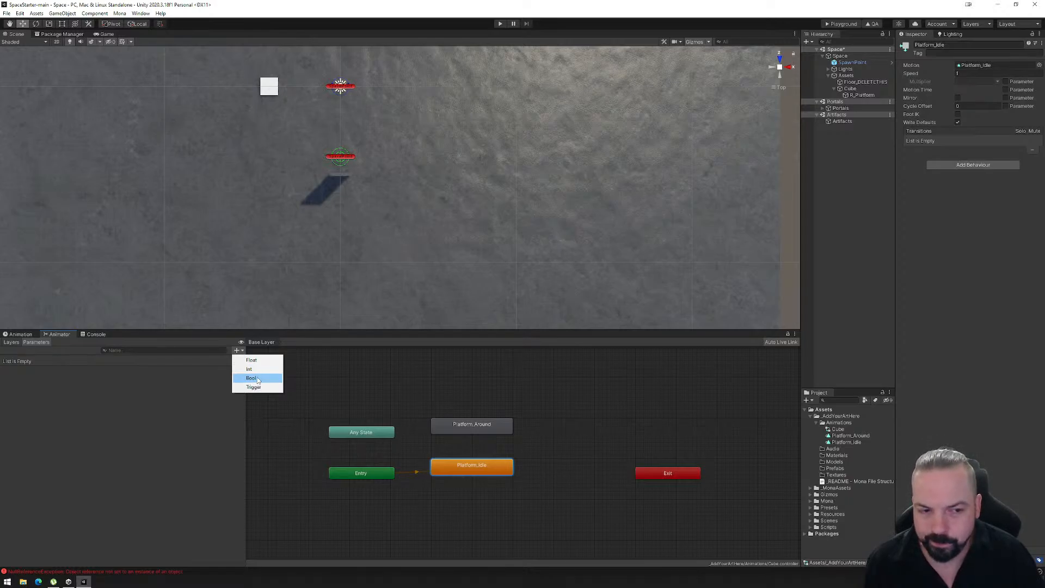
click(255, 387)
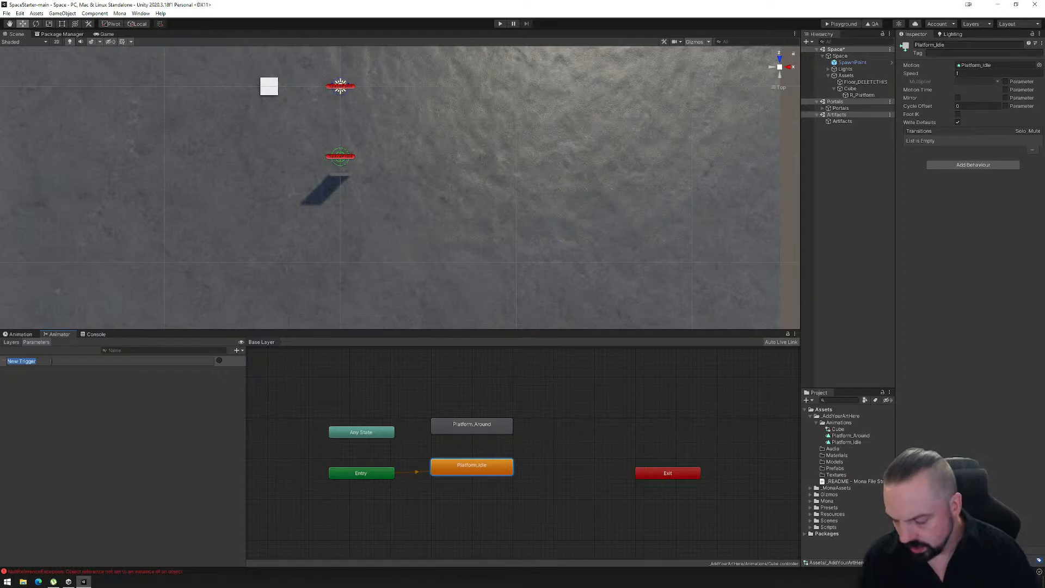
text(Go)
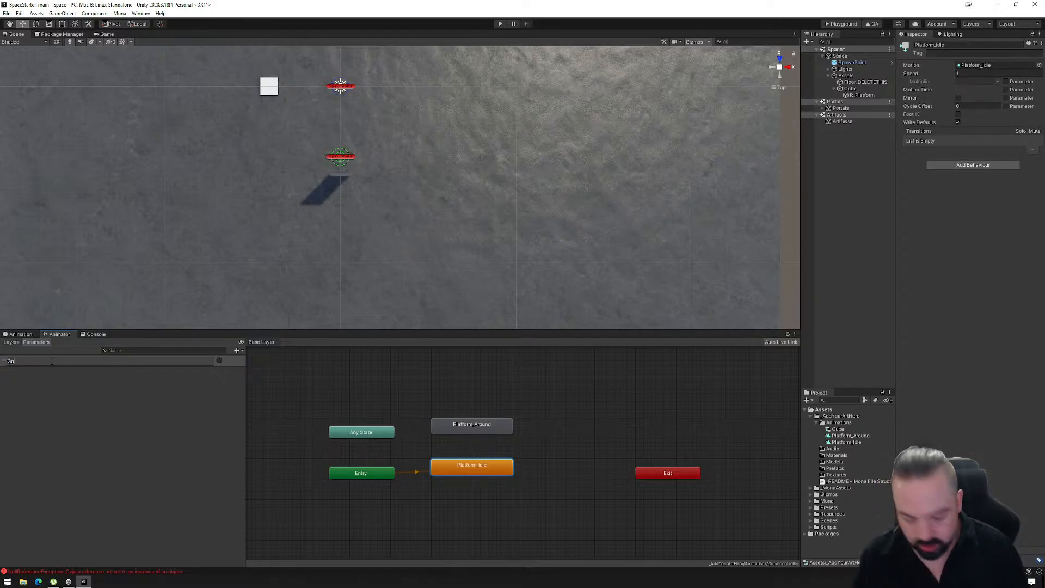
key(Return)
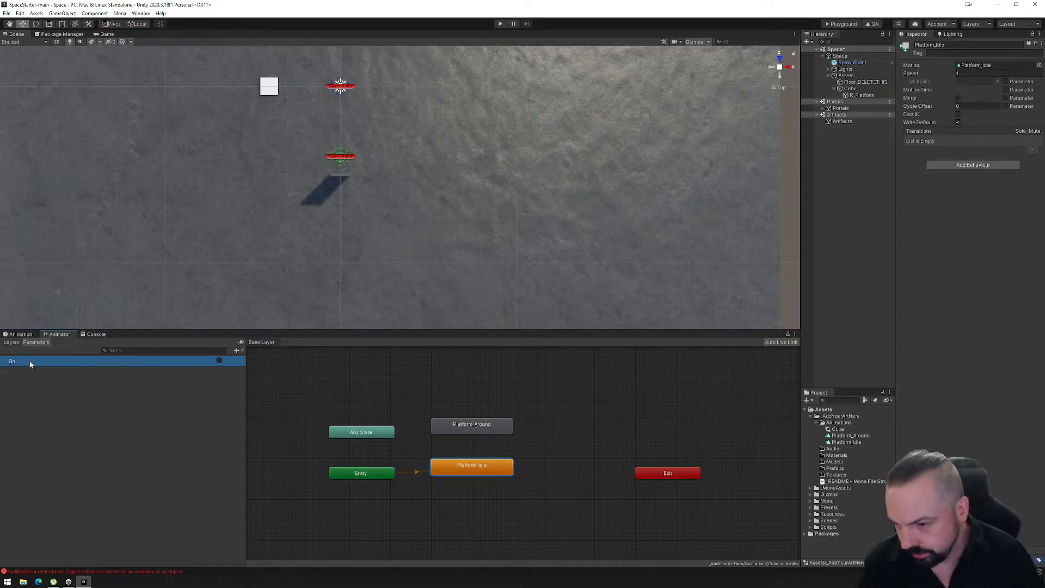
- Create a transition from the Platform_Idle state to the Platform_Around state and select it
click(475, 426)
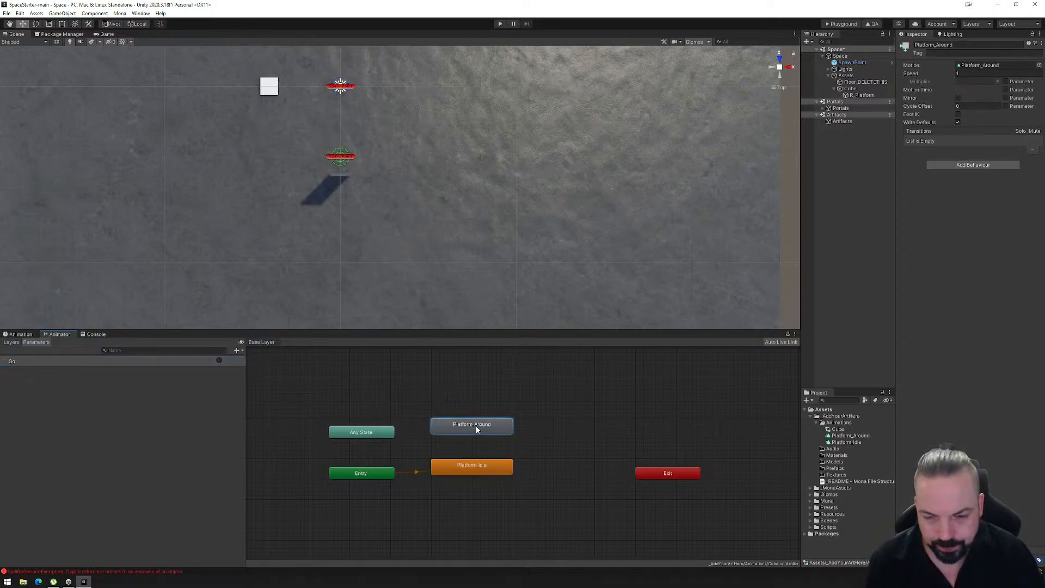
click(485, 469)
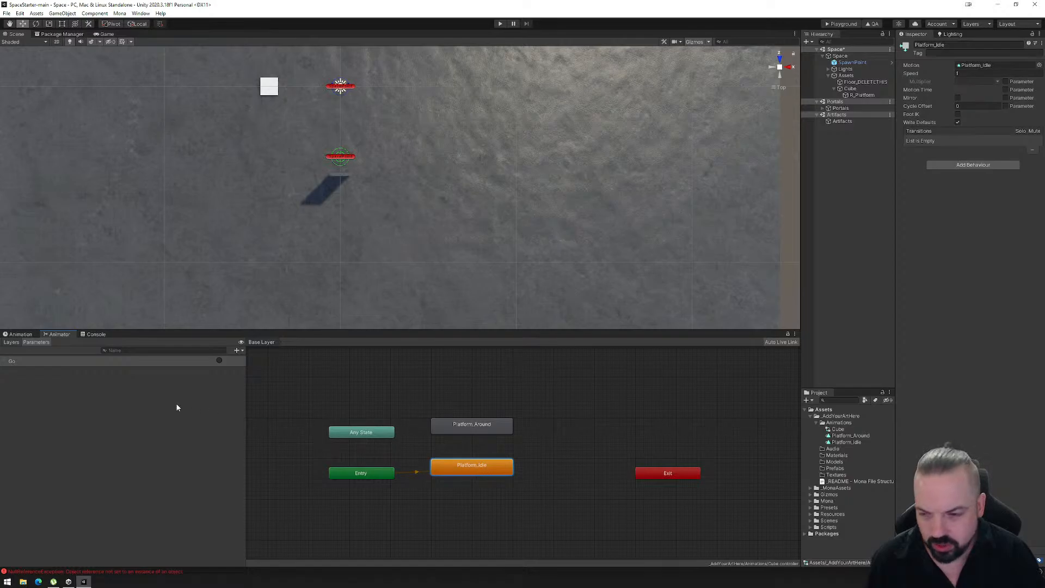
right_click(468, 465)
click(495, 472)
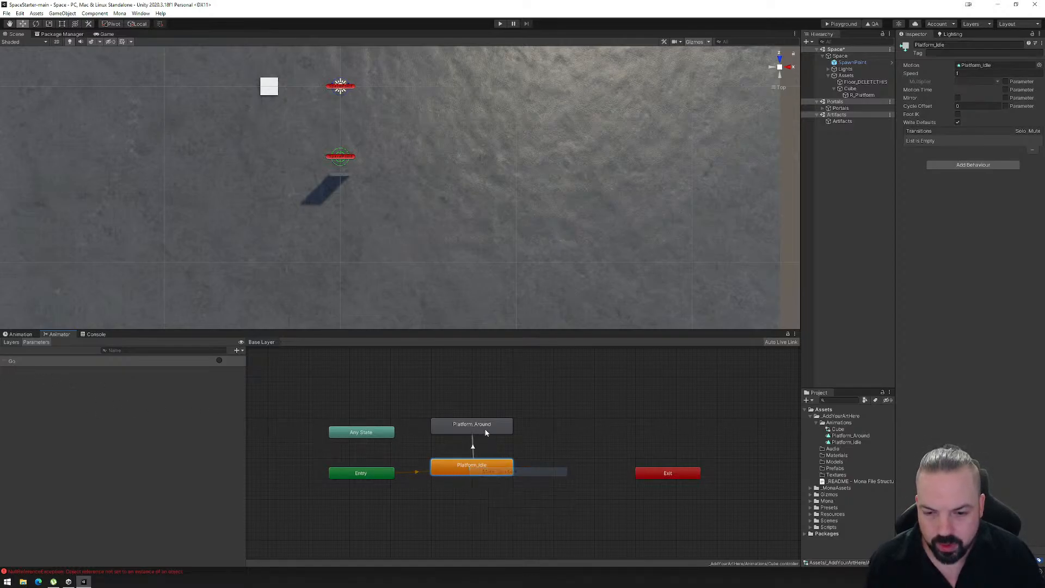
click(454, 426)
right_click(462, 426)
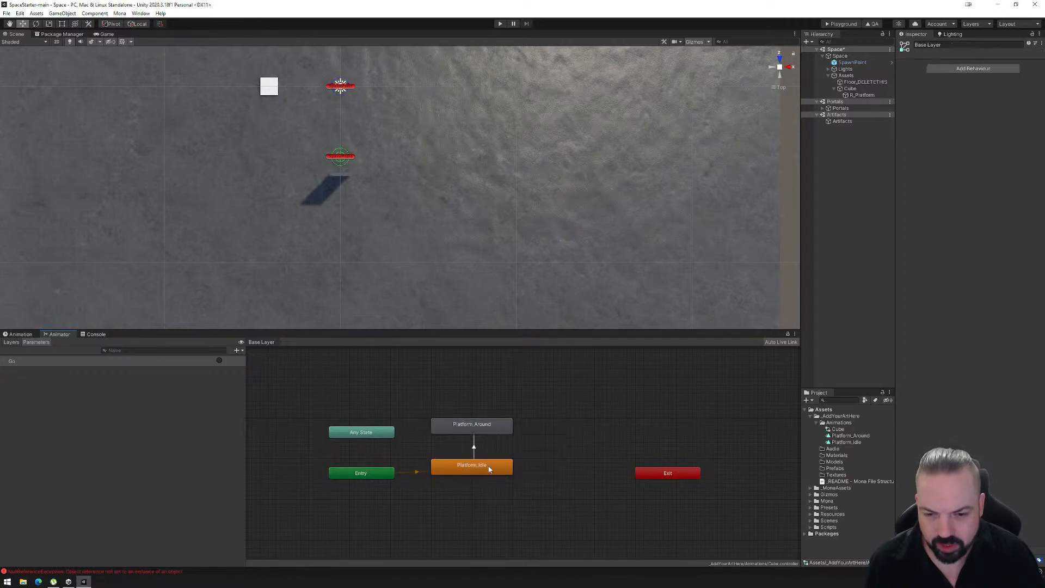
click(479, 467)
right_click(491, 466)
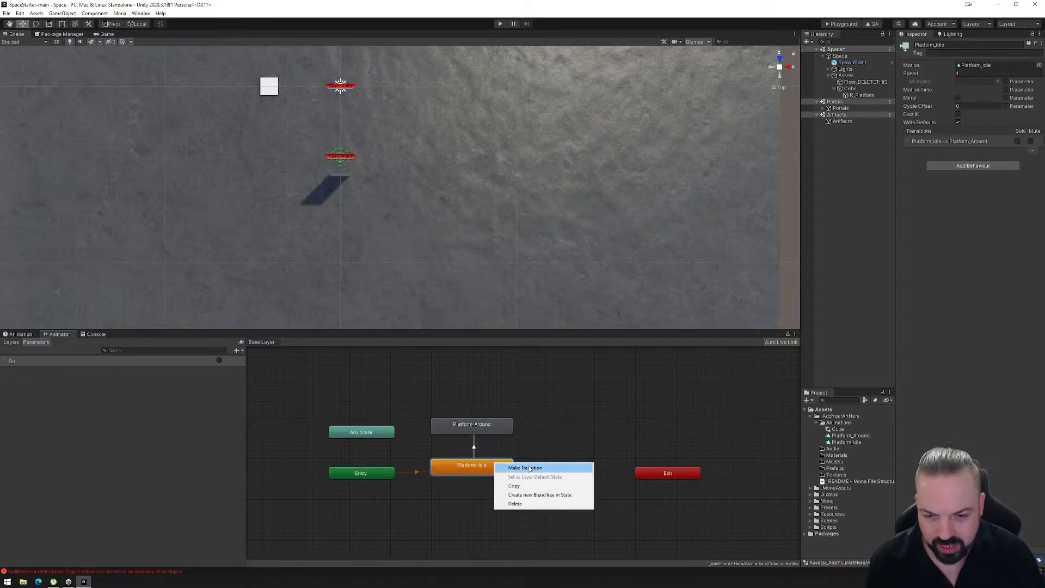
click(475, 447)
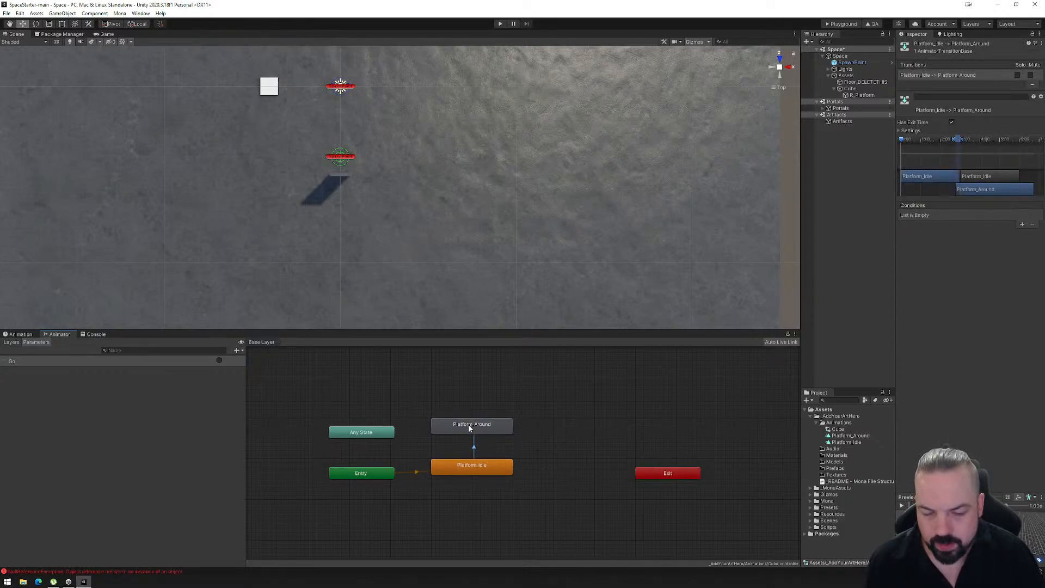
- Create a return transition from the Platform_Around state to the Platform_Idle state
right_click(469, 428)
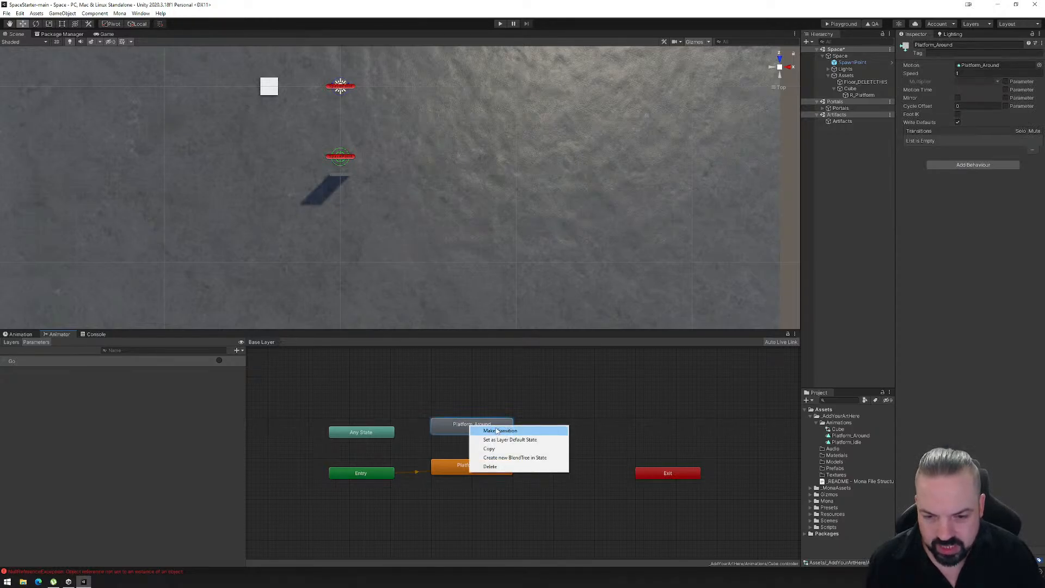
click(496, 431)
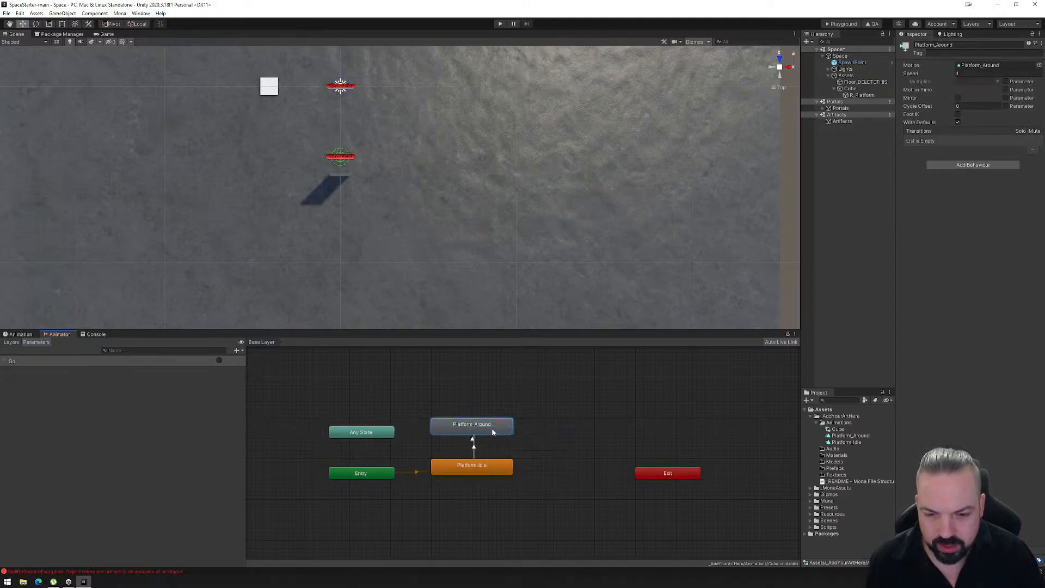
click(468, 463)
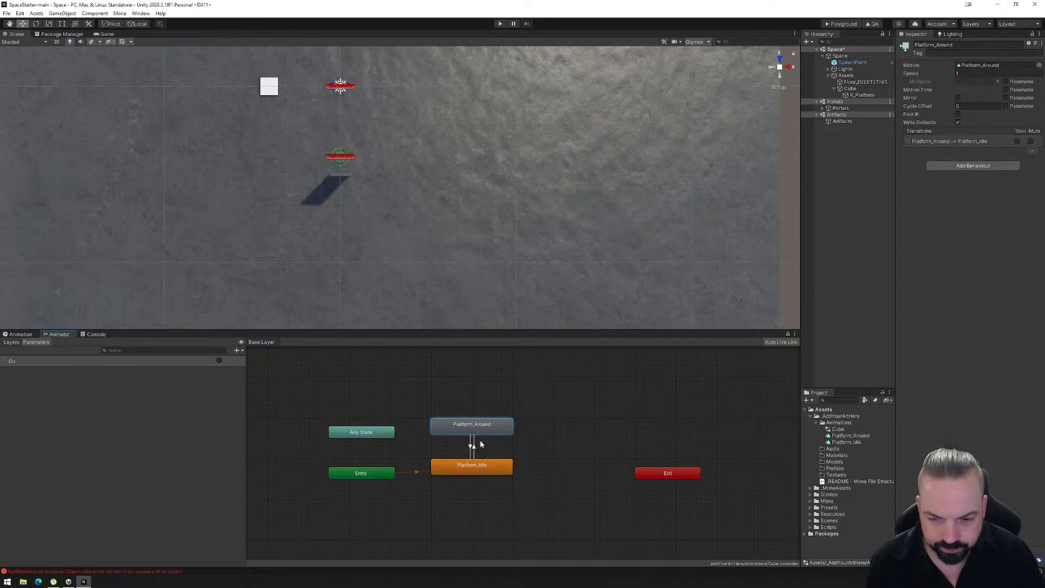
- Disable Has Exit Time on the Platform_Idle to Platform_Around transition and add the Go trigger as its condition
click(477, 447)
click(951, 122)
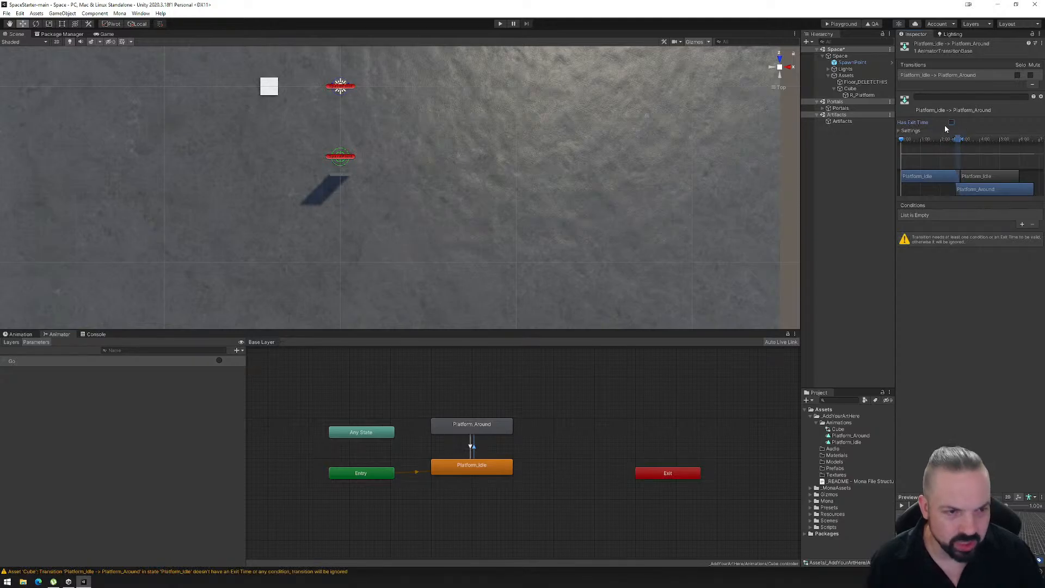
mouse_move(952, 140)
mouse_down()
mouse_move(937, 139)
mouse_move(952, 141)
mouse_up()
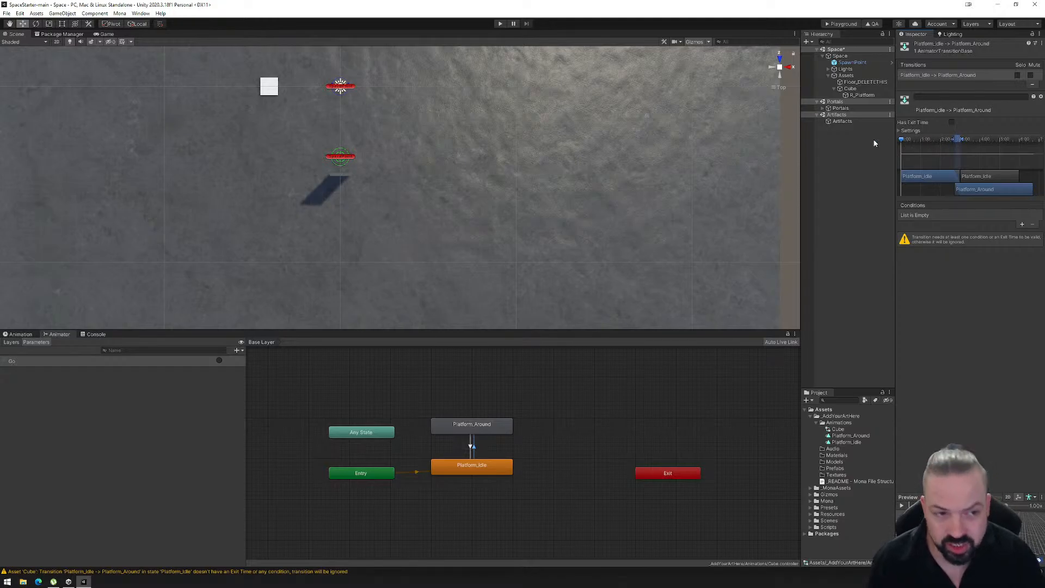
click(1019, 226)
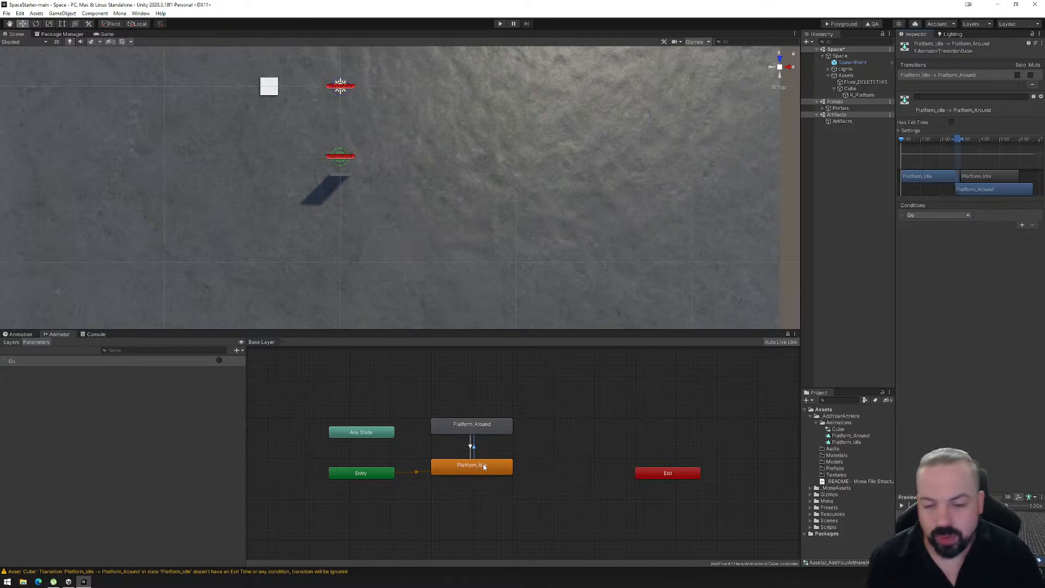
- Review the settings of both platform transitions and the cube's Animator component, and select its R_Platform child
click(481, 432)
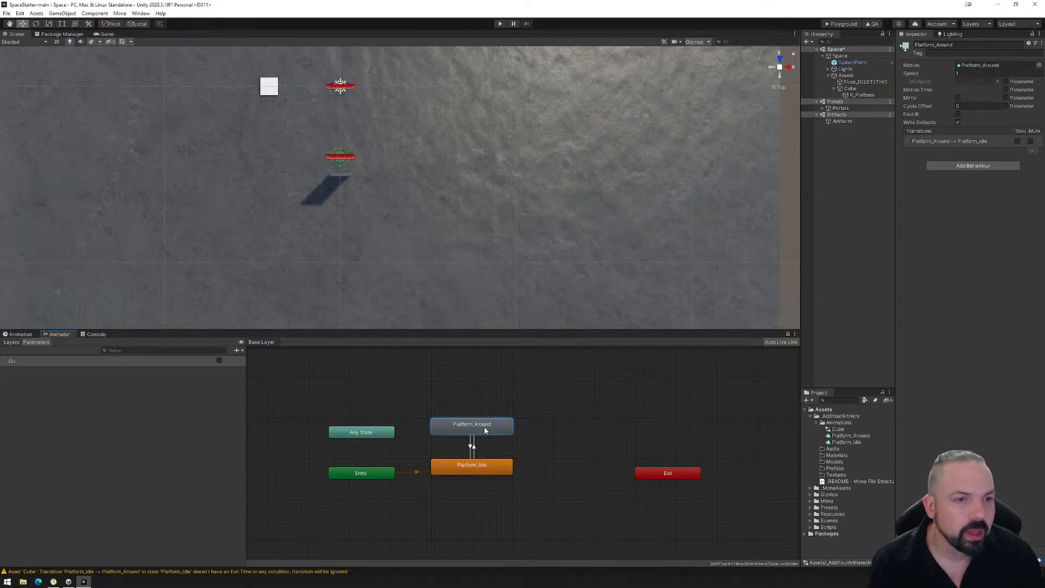
click(471, 445)
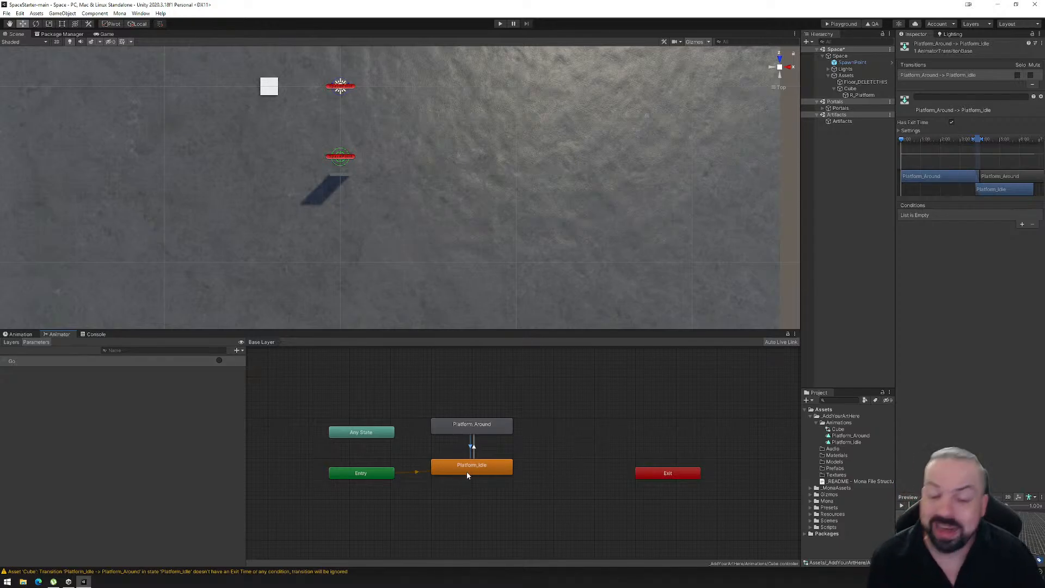
click(476, 453)
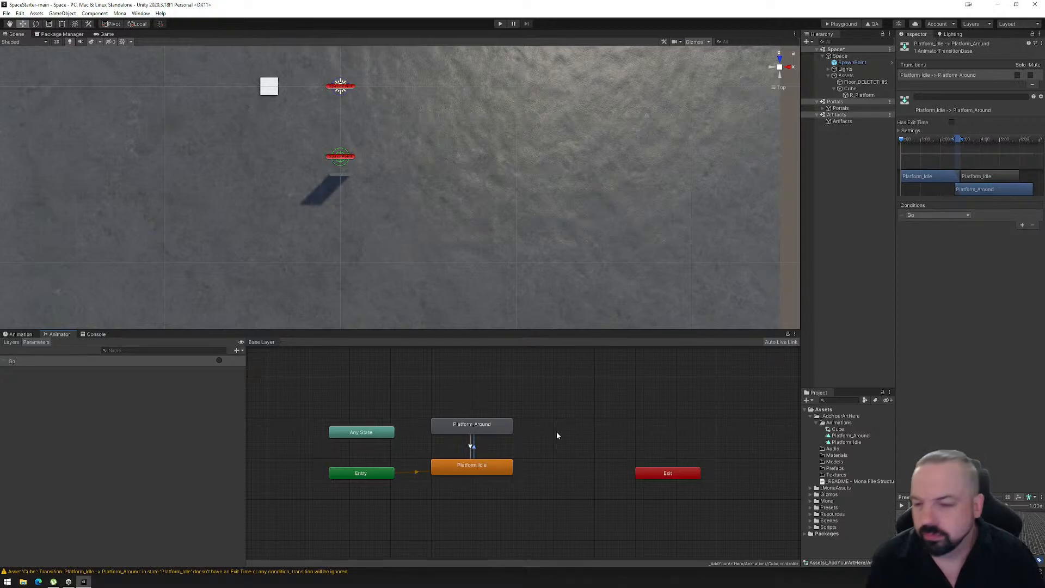
click(470, 450)
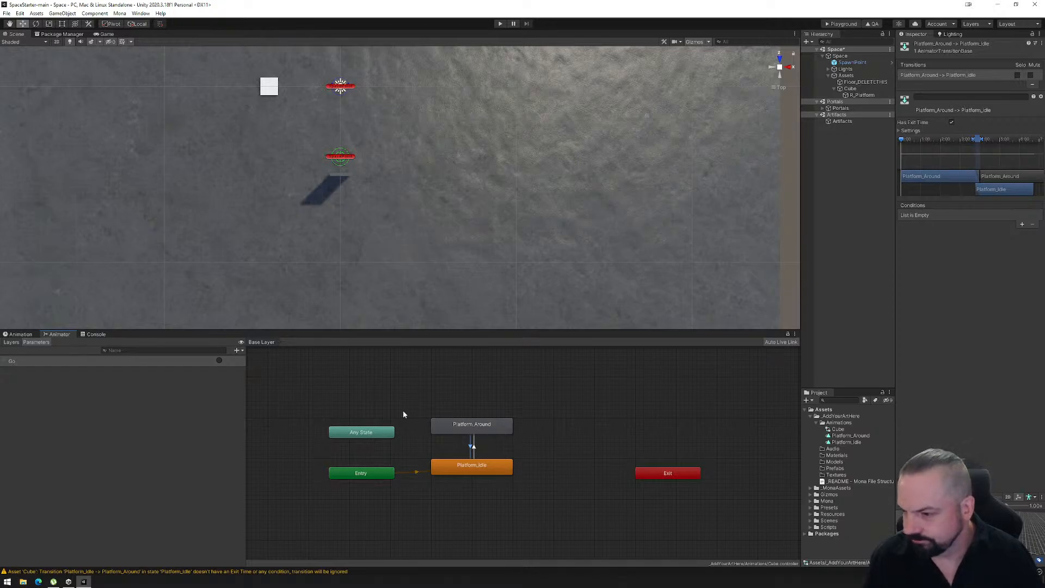
click(850, 88)
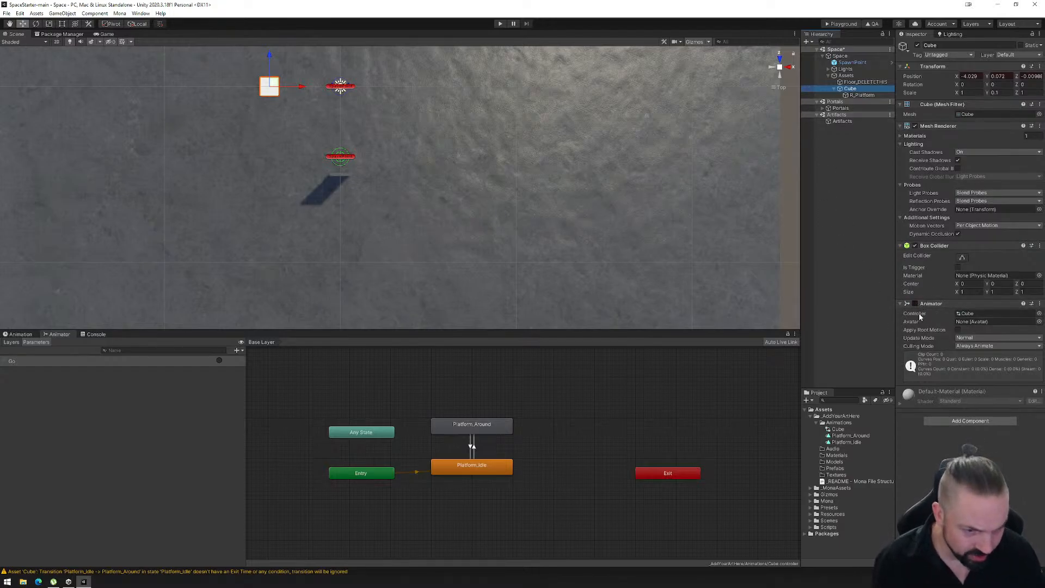
click(856, 96)
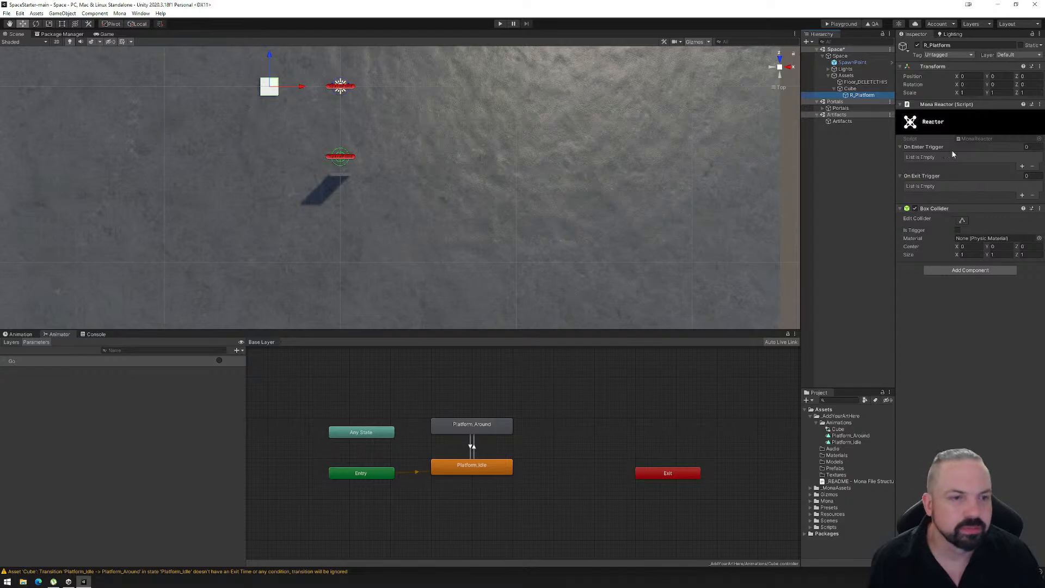
click(973, 270)
text(re)
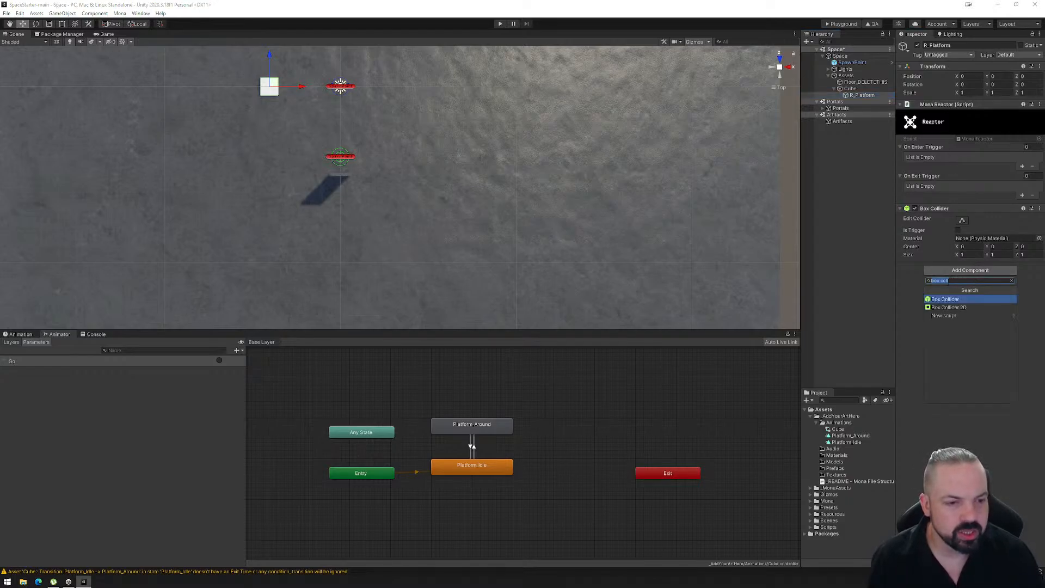
text(ac)
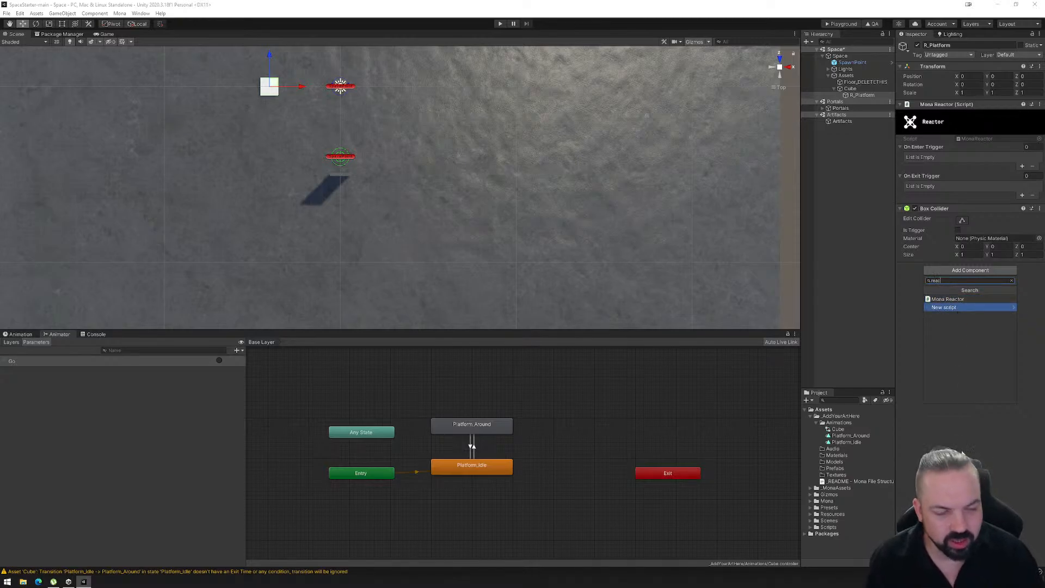
click(905, 400)
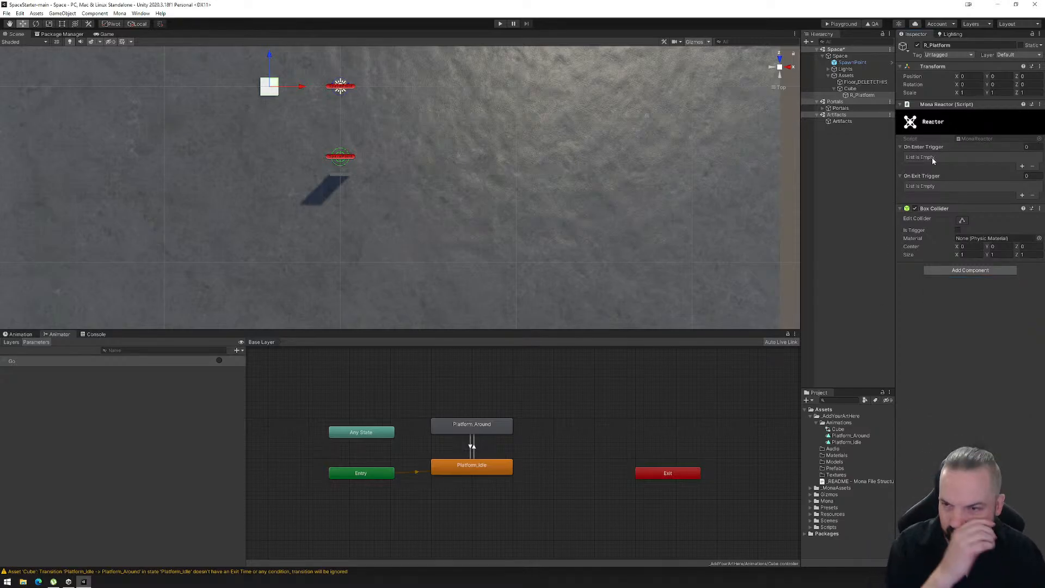
- Edit R_Platform's box collider to start at the platform's upper surface and extend upward, with a Y size of about 18.3
right_drag(268, 228, 426, 96)
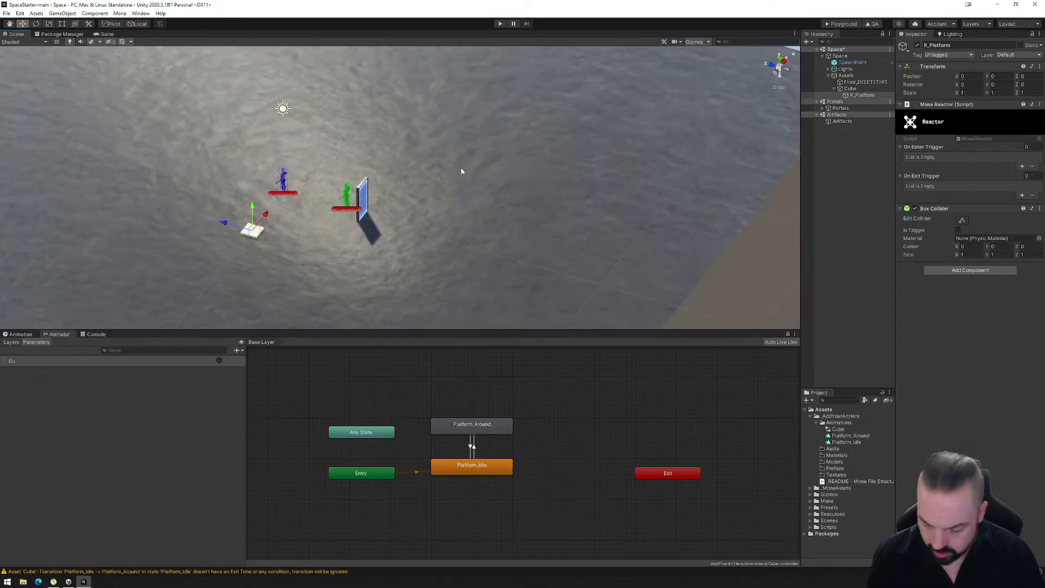
key(f)
scroll(572, 212, down, 5)
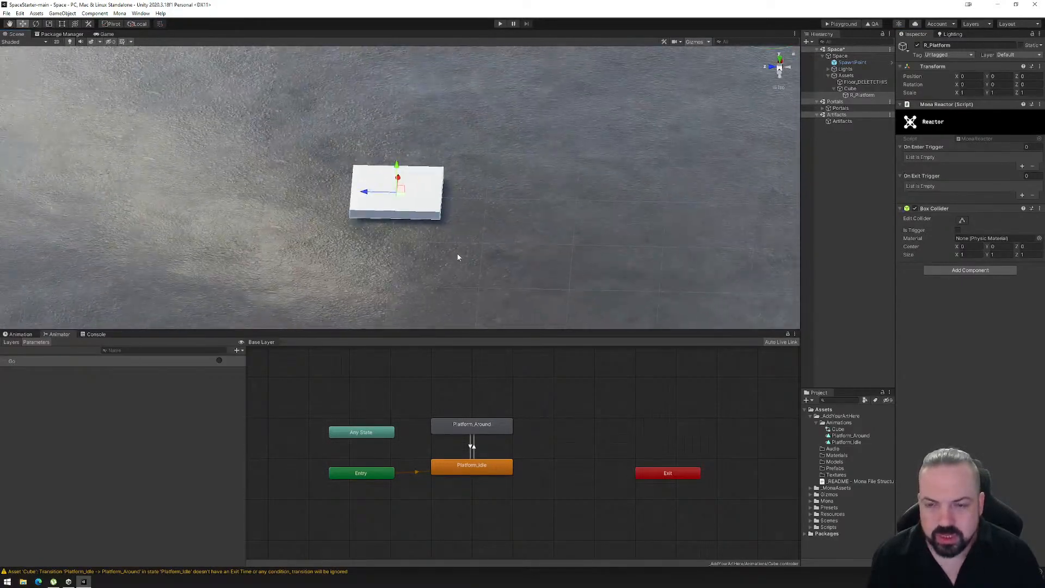
right_drag(456, 254, 582, 241)
middle_drag(551, 220, 542, 267)
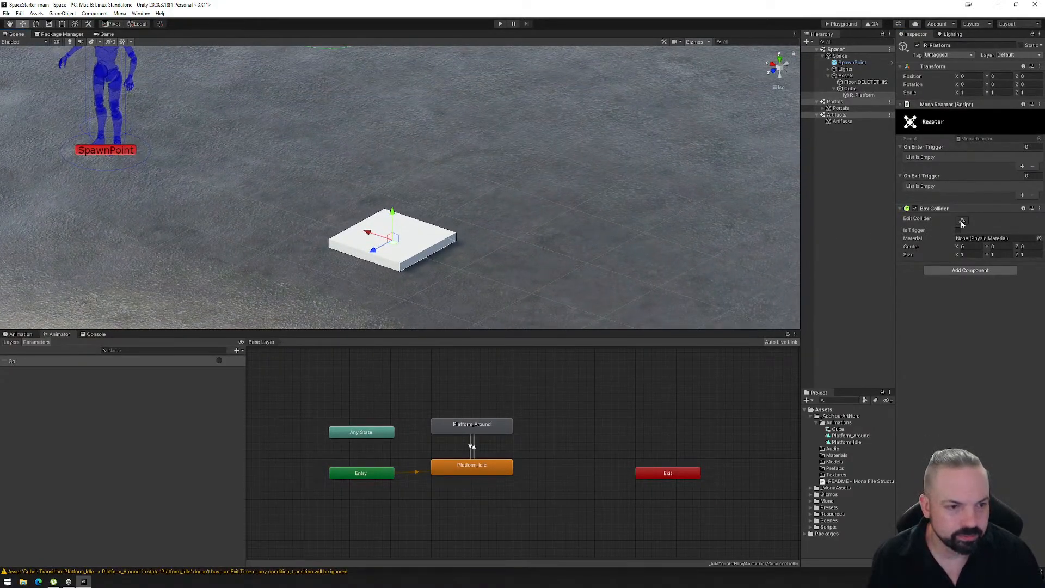
click(962, 221)
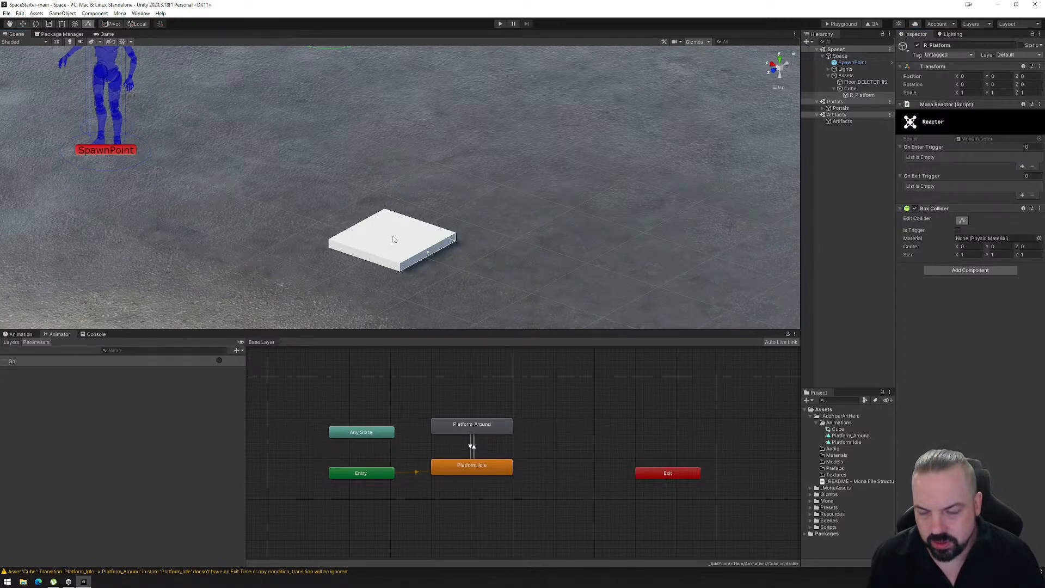
drag(393, 239, 392, 87)
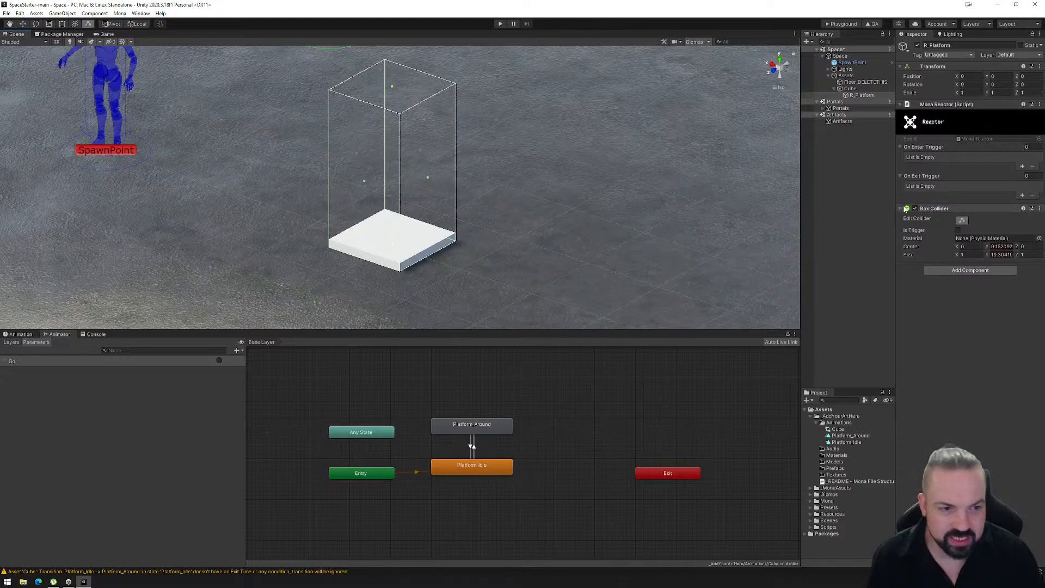
drag(392, 243, 393, 236)
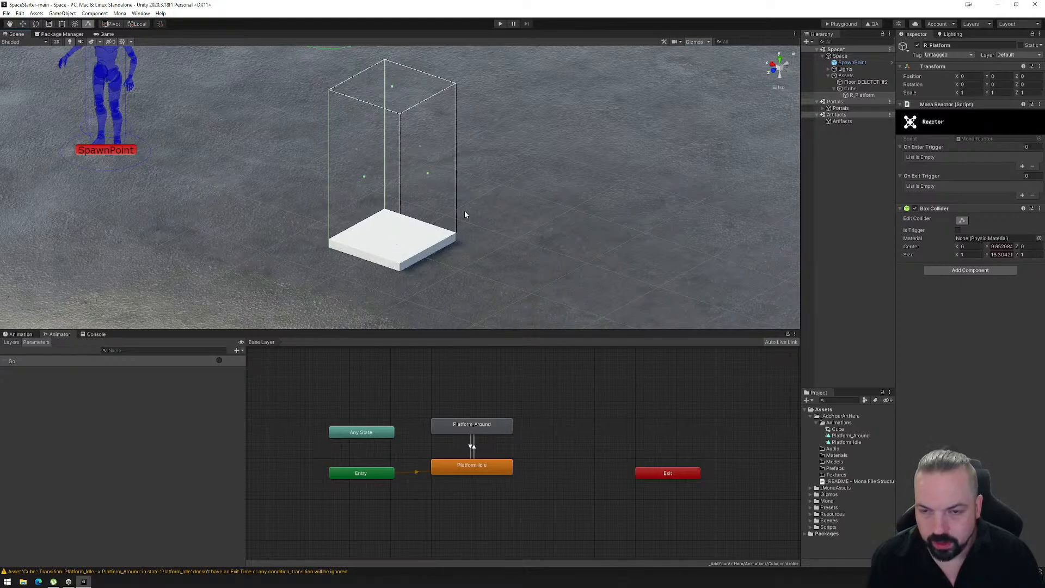
- Narrow R_Platform's box collider on its sides to about 0.8 by 0.81 so it sits inside the platform's edges
mouse_move(428, 174)
mouse_down()
mouse_move(362, 177)
mouse_move(366, 158)
mouse_move(417, 158)
mouse_up()
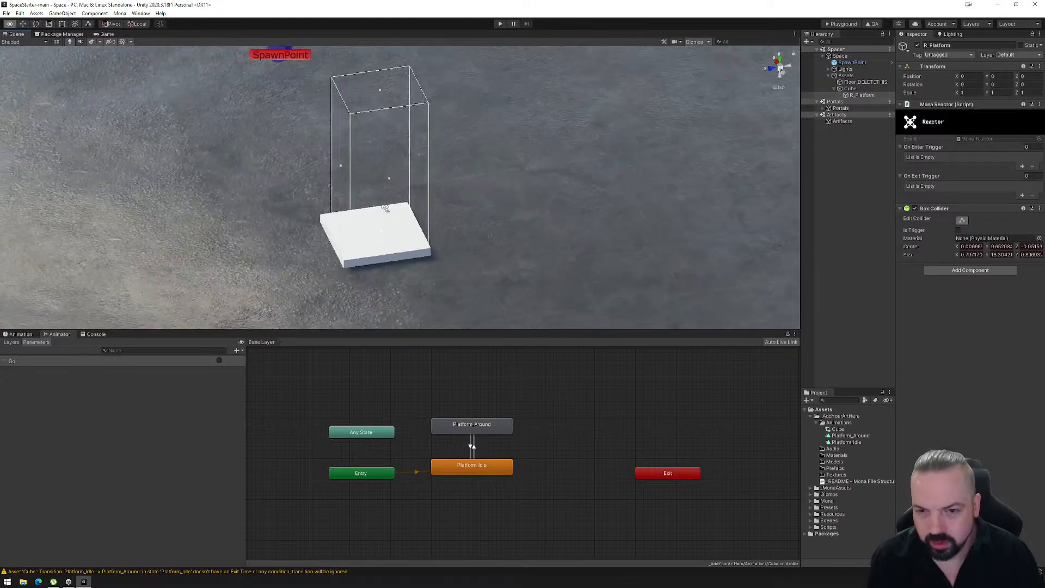
click(412, 163)
click(417, 210)
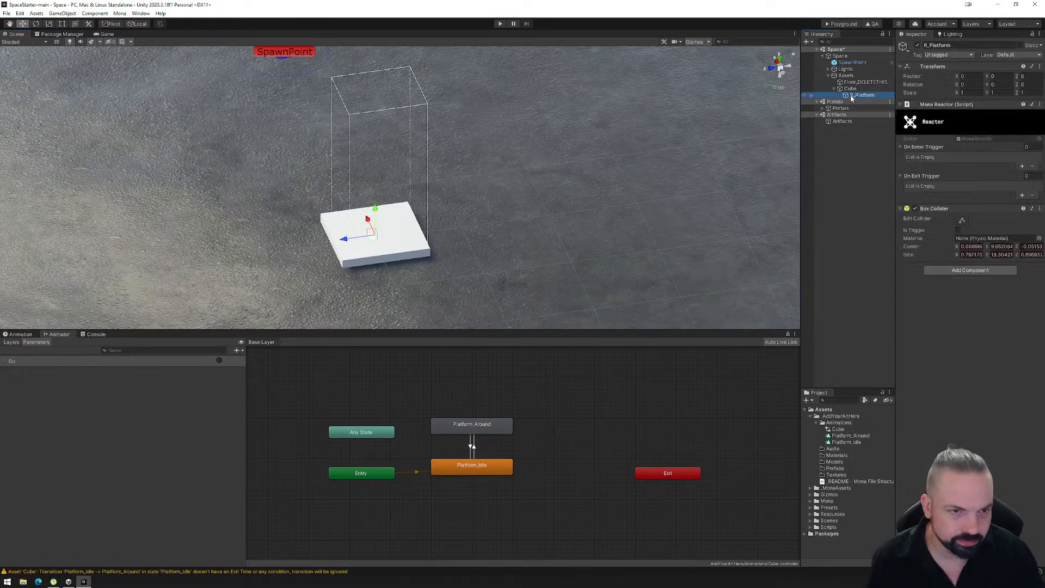
click(963, 221)
drag(420, 162, 412, 158)
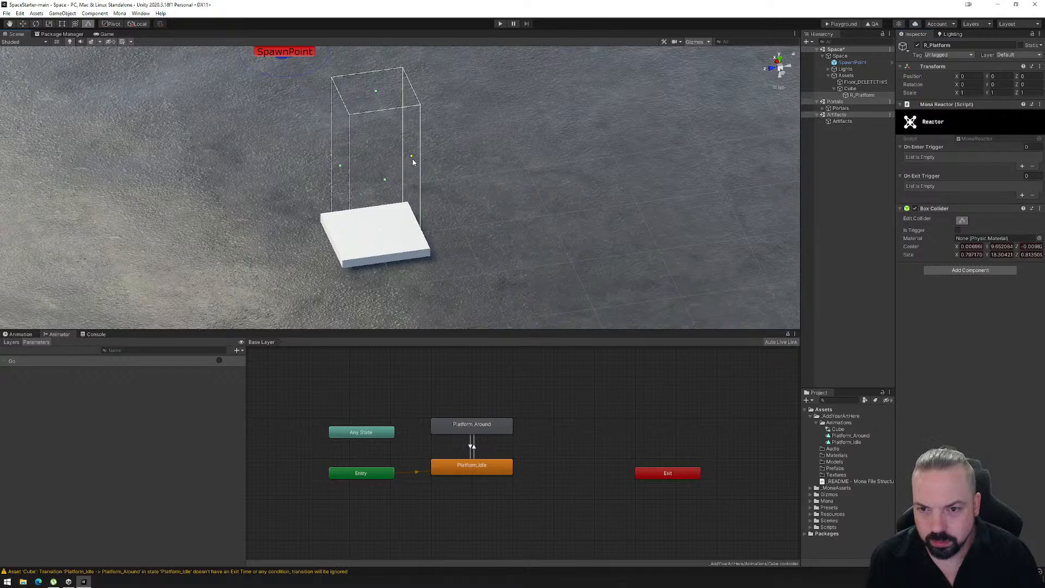
alt+drag(386, 231, 400, 257)
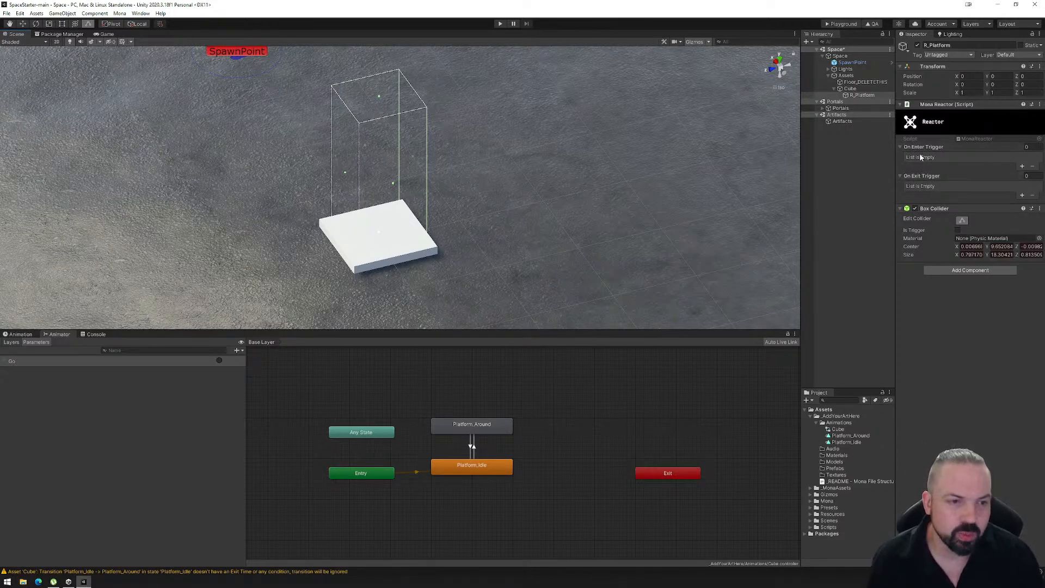
- Add an On Enter Trigger event to the R_Platform reactor and name it GoAround
click(1021, 166)
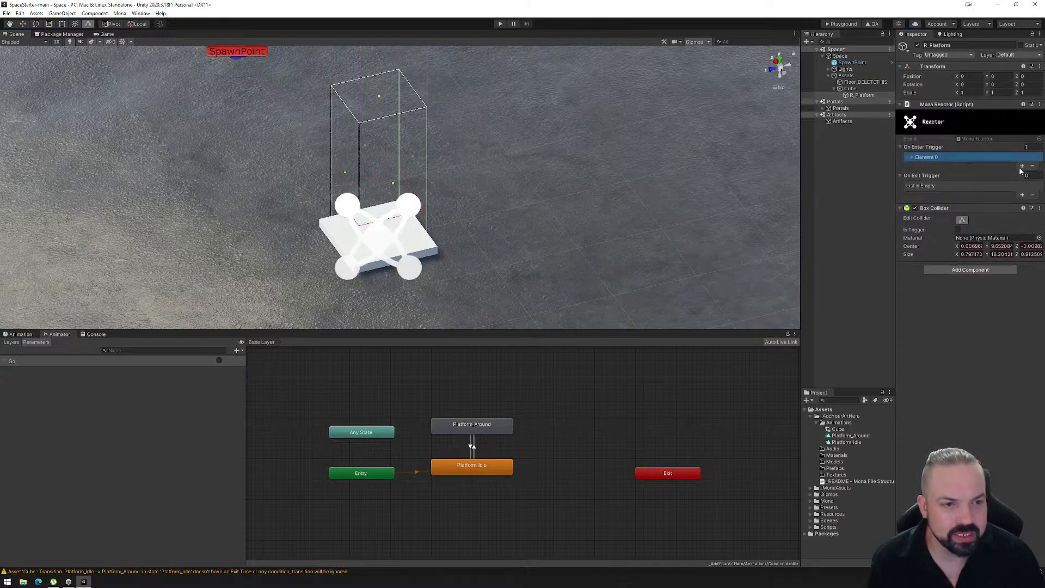
click(912, 158)
click(980, 165)
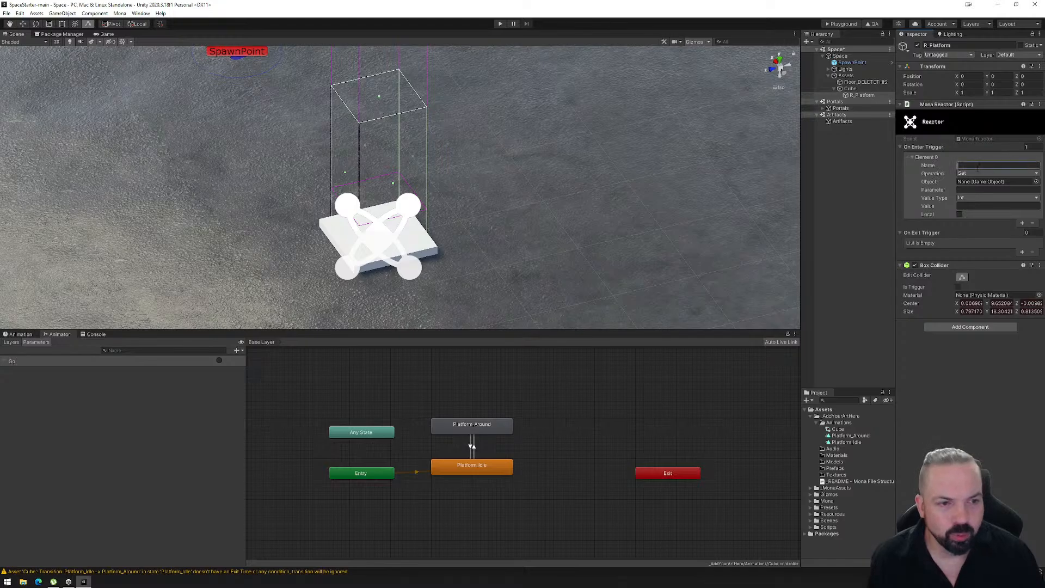
text(S)
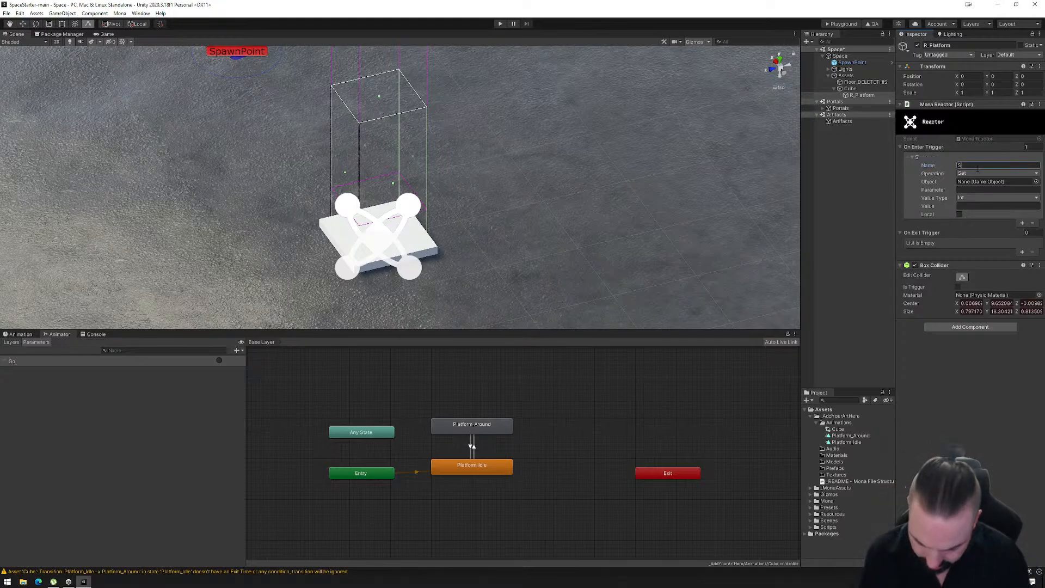
text(tart)
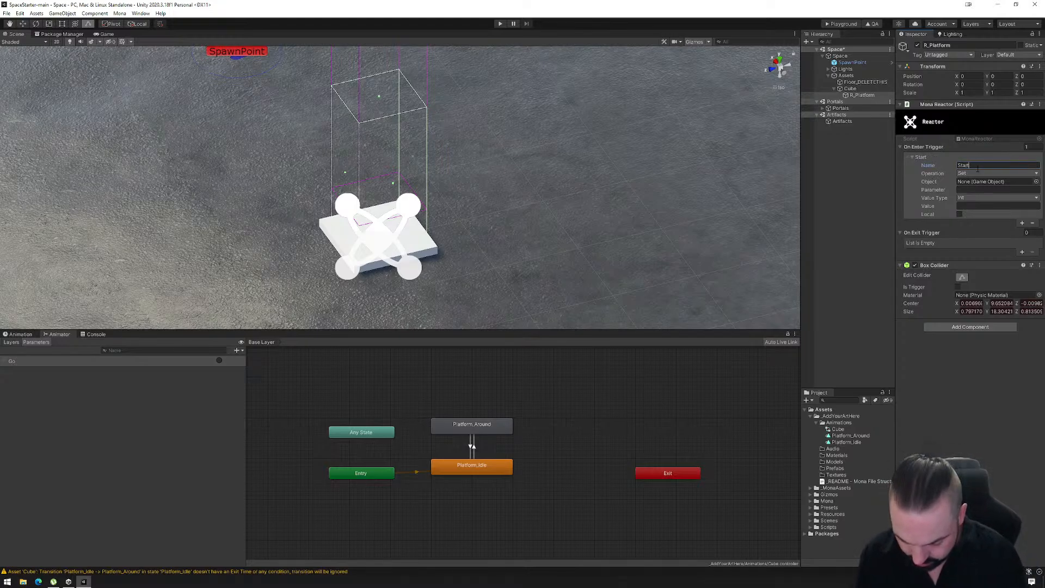
key(BackSpace)
key(BackSpace)
key(BackSpace)
key(BackSpace)
key(BackSpace)
text(G)
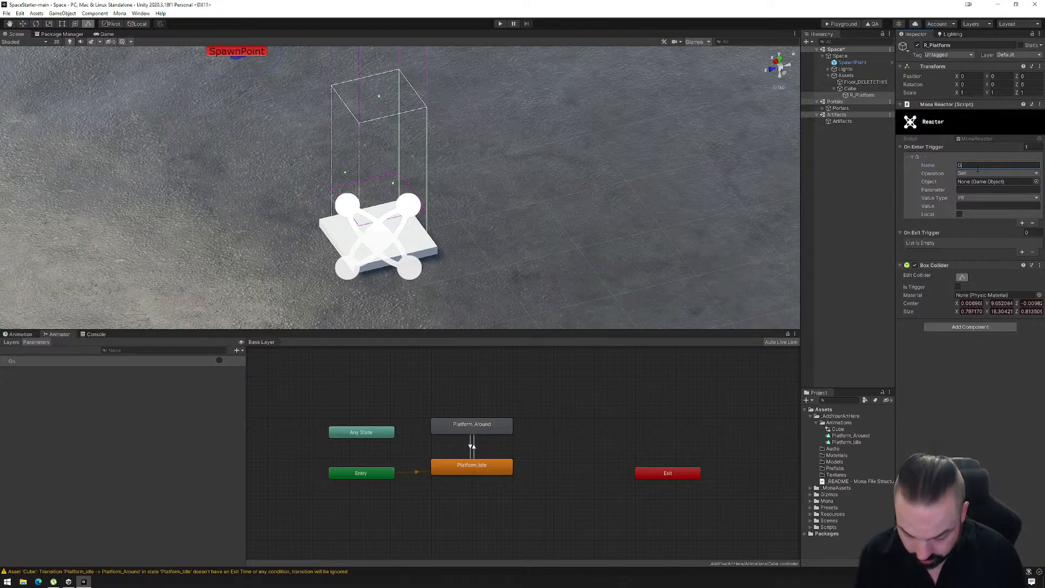
text(oAround)
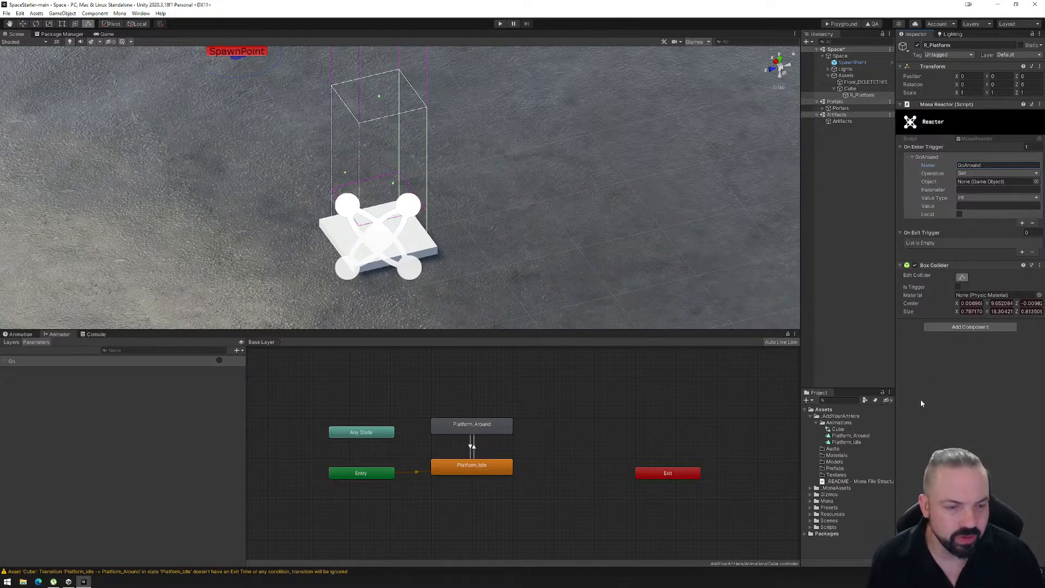
- Configure the GoAround event with operation Set, object Cube, parameter Go and value type Trigger, leaving the value empty
click(968, 173)
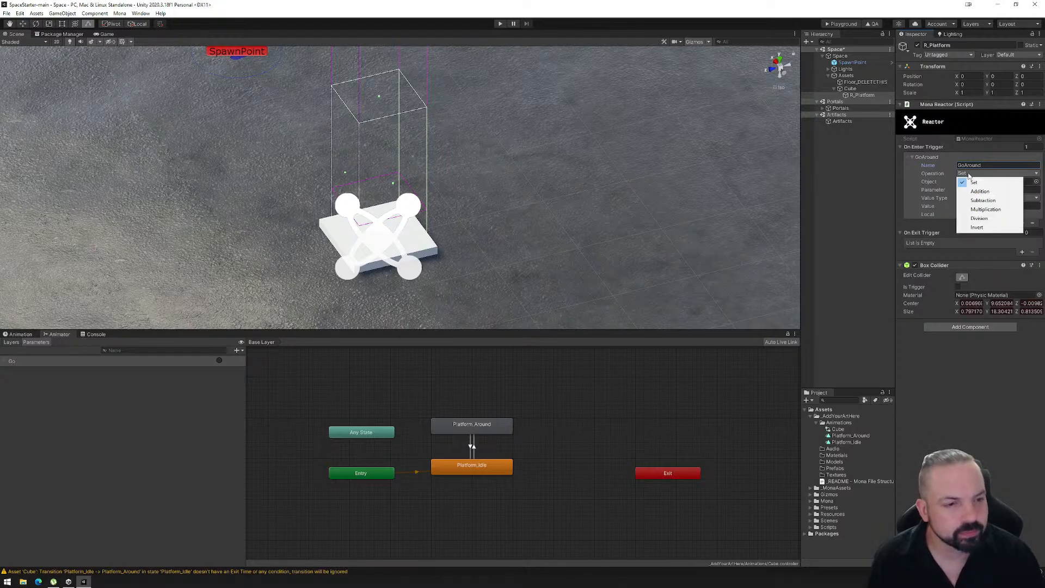
click(848, 89)
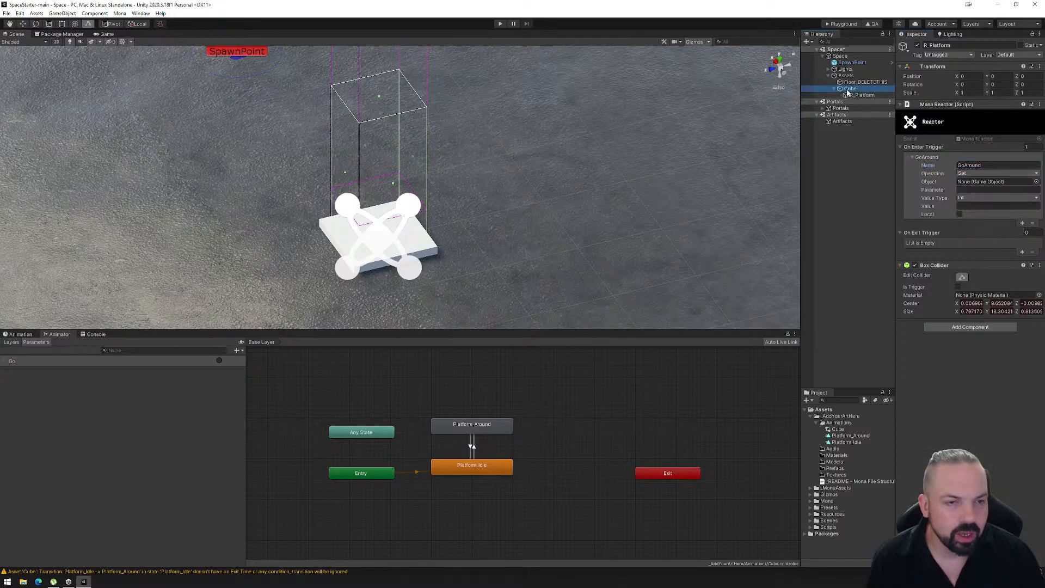
drag(848, 92, 974, 182)
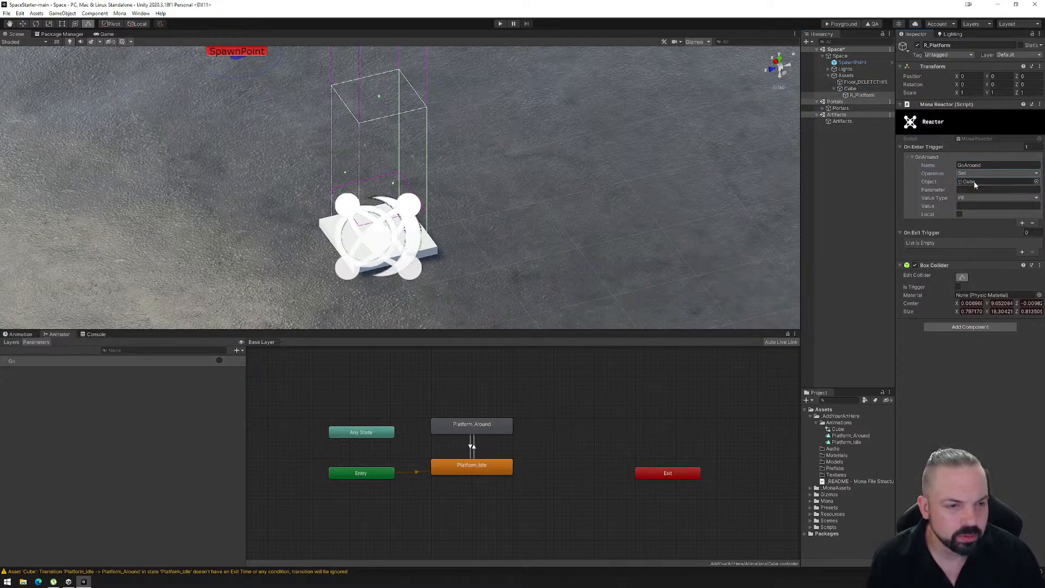
click(973, 190)
text(G)
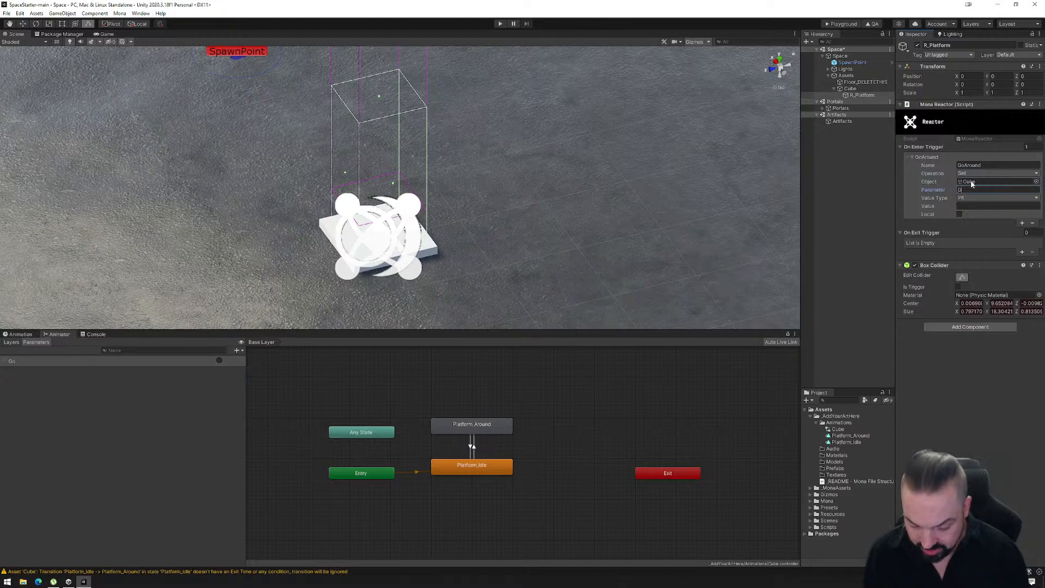
text(o)
key(Tab)
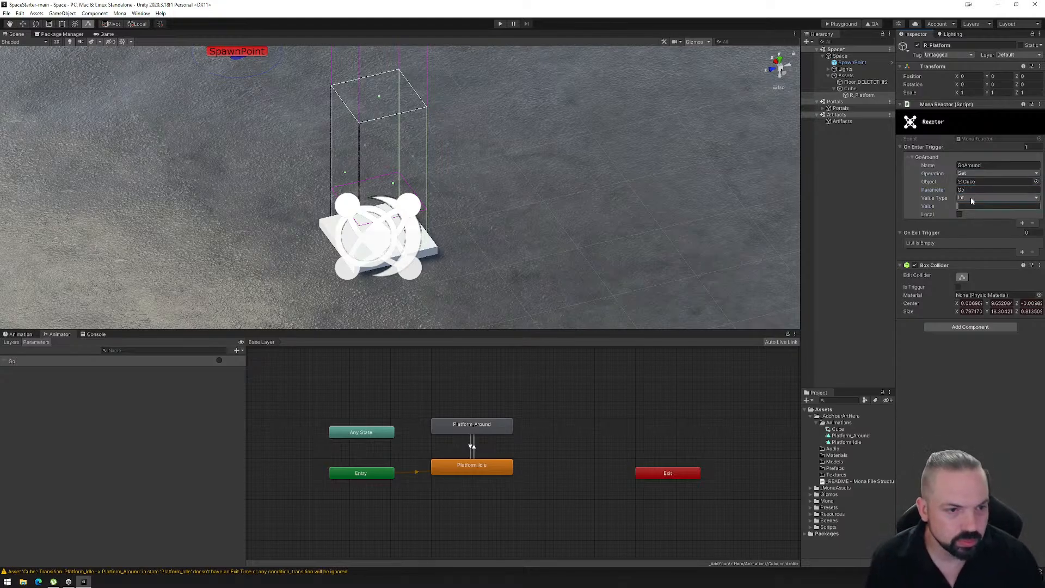
click(971, 197)
click(970, 232)
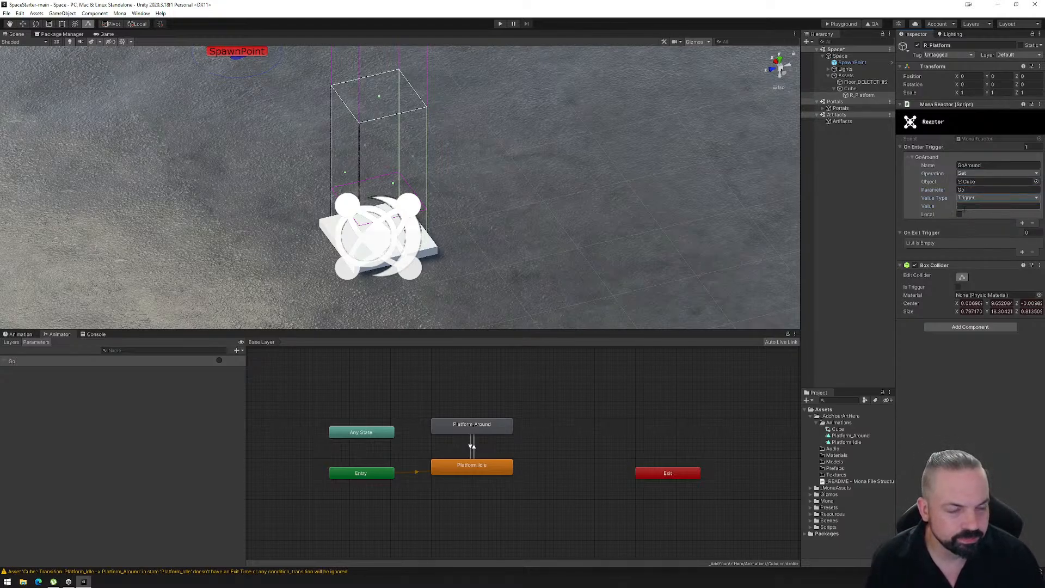
click(962, 207)
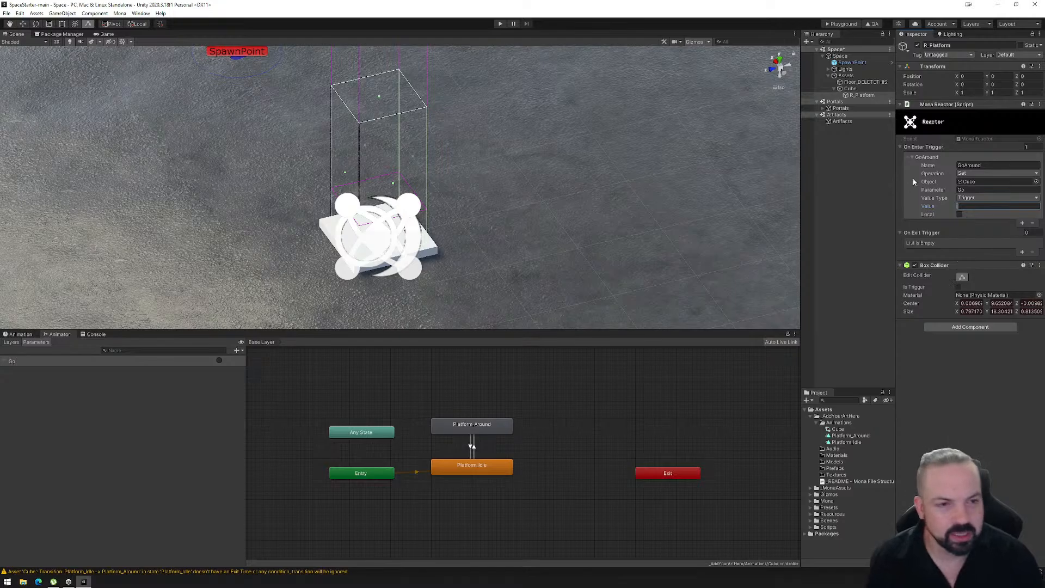
- Select the Cube platform and reduce the size of the 3D gizmo icons in the scene view
click(856, 96)
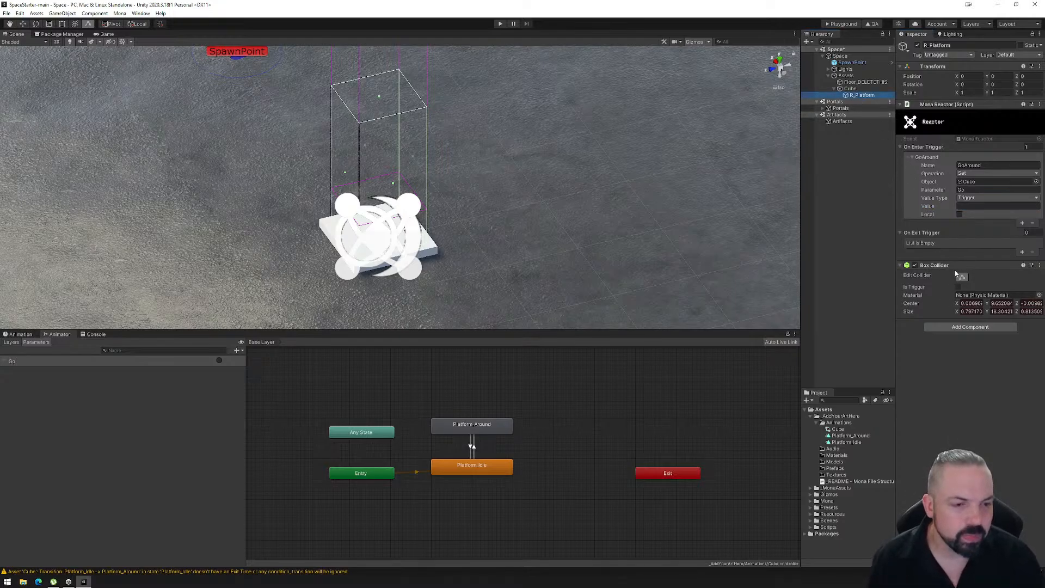
click(850, 88)
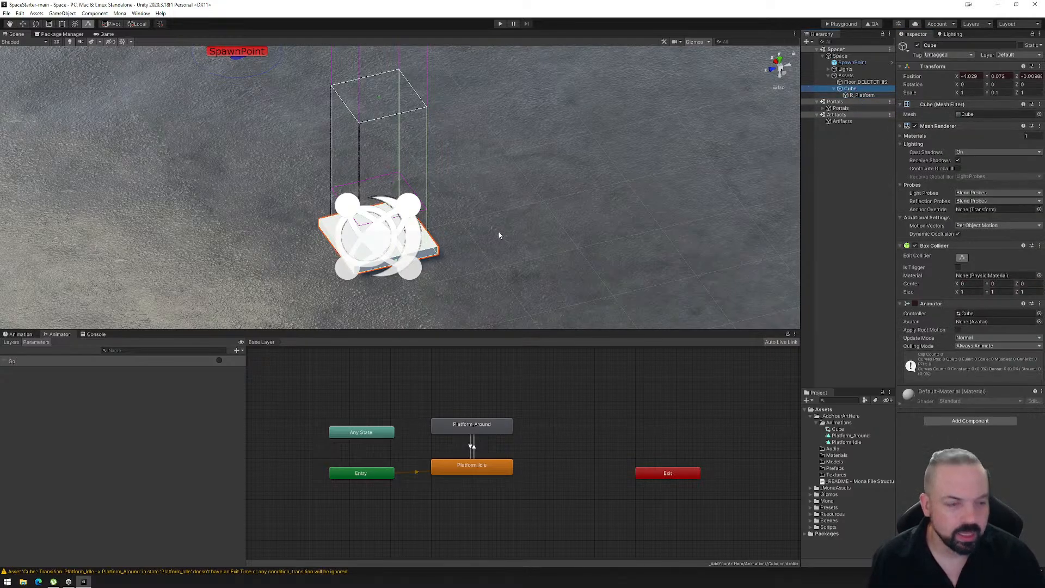
alt+drag(485, 245, 461, 210)
scroll(461, 210, down, 5)
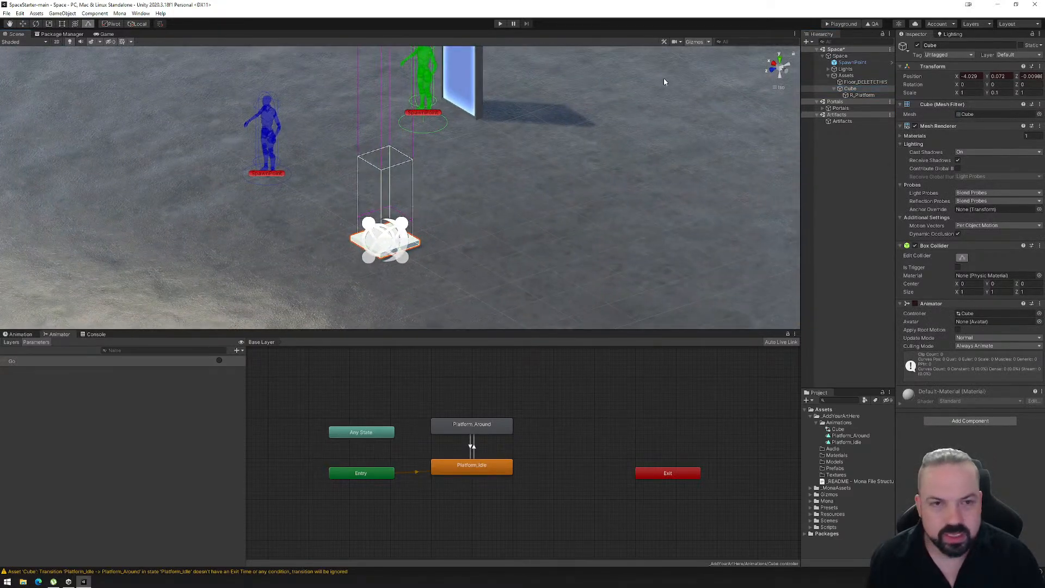
click(707, 42)
drag(773, 55, 769, 55)
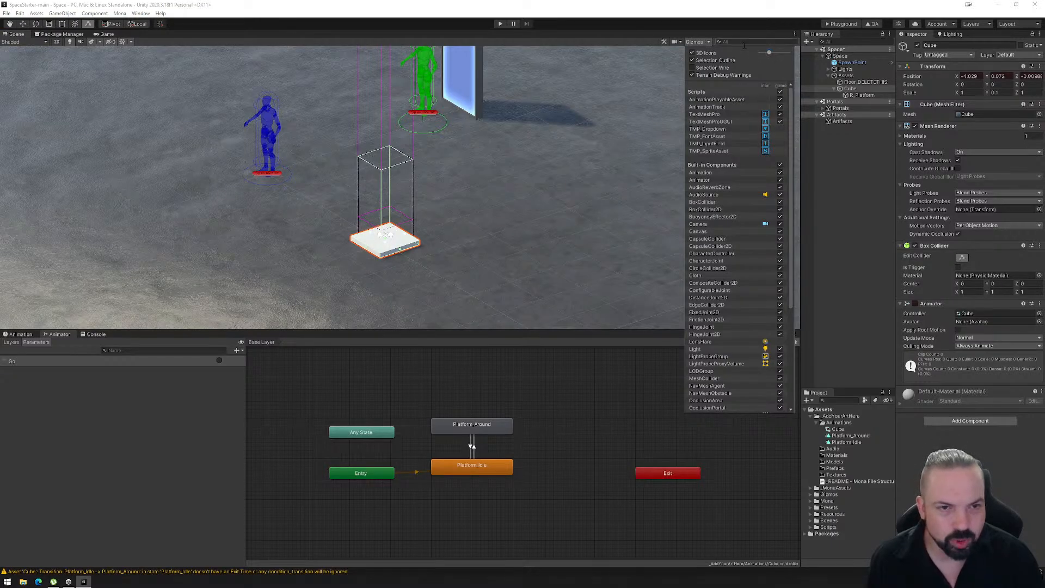
click(709, 42)
alt+drag(410, 249, 383, 220)
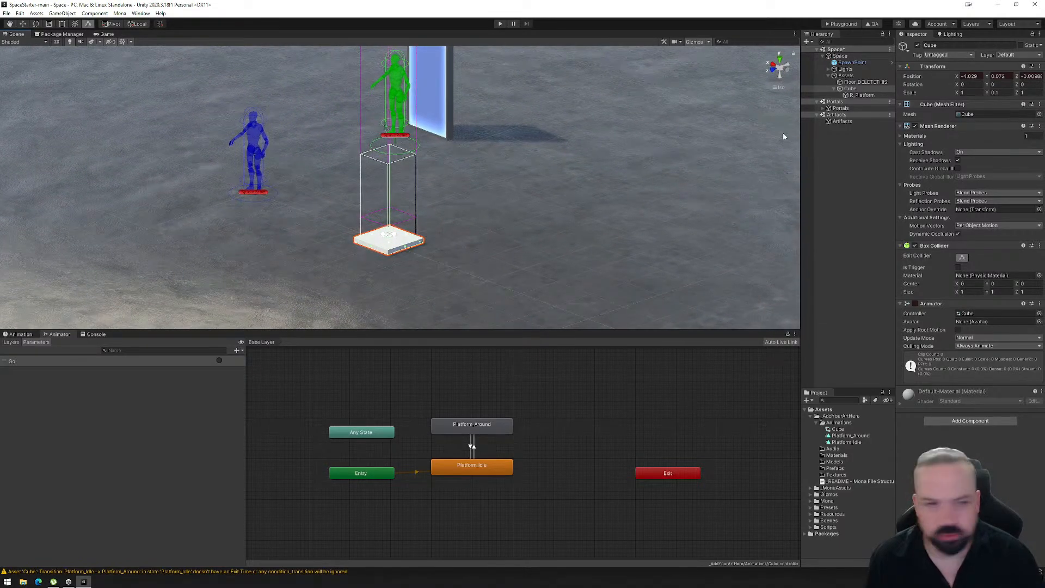
- Export the space to the Mona Playground and upload the exported PlaygroundFiles folder on its web page
click(843, 24)
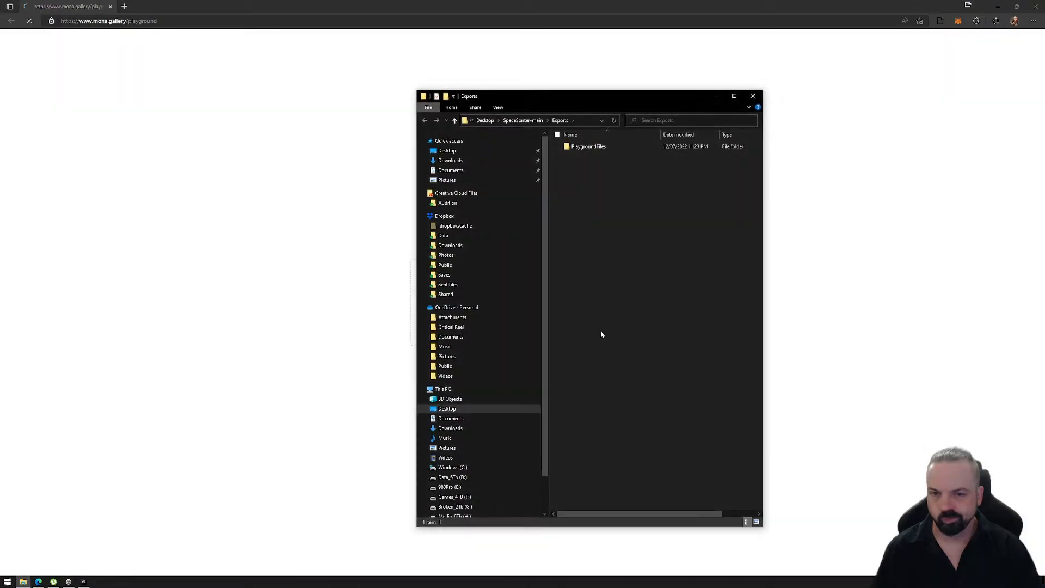
drag(579, 100, 810, 101)
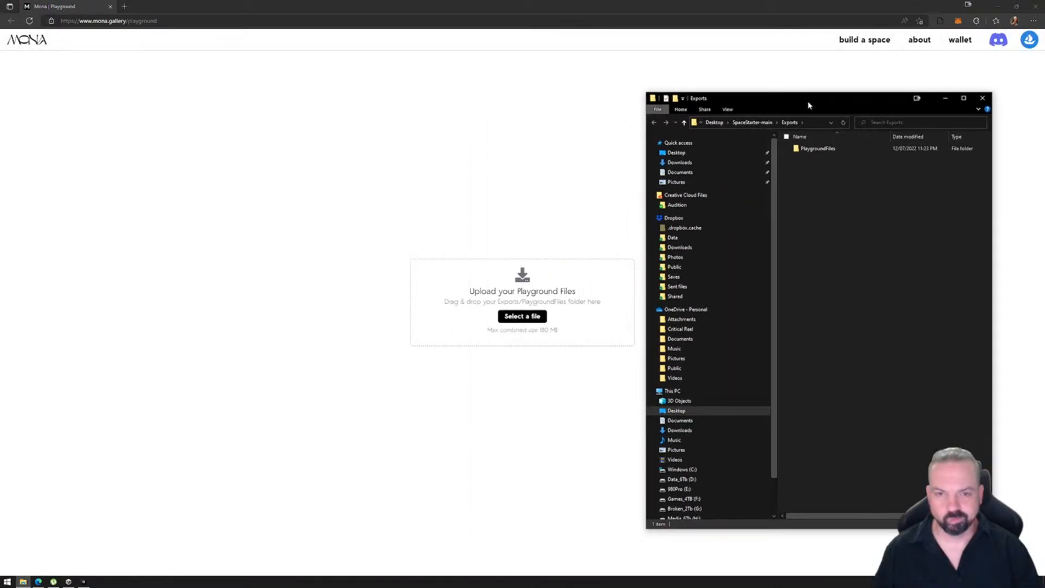
click(813, 148)
drag(597, 245, 482, 311)
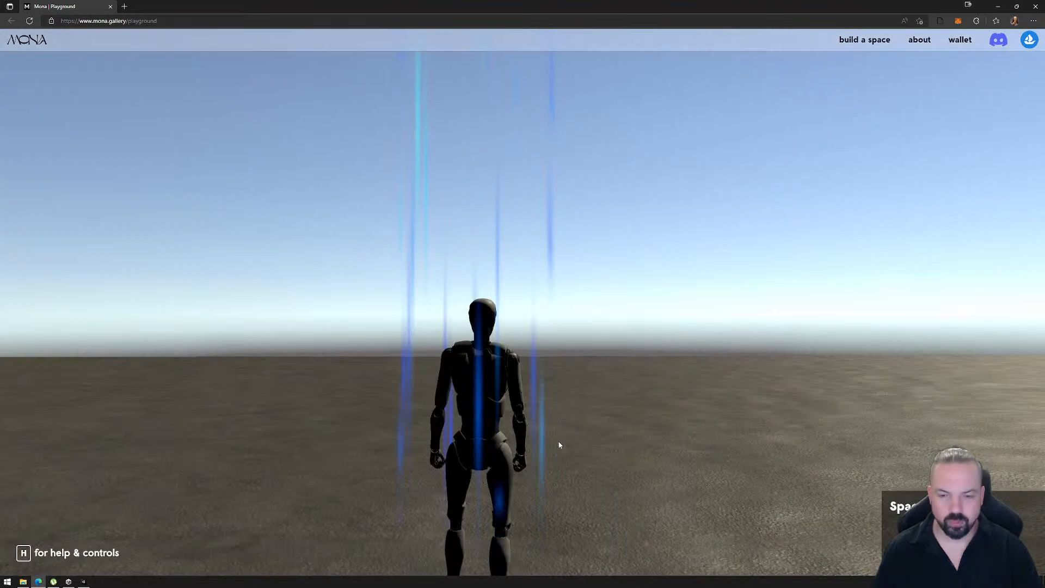
- Enter the uploaded space and walk the avatar to the platform to test its reactor-triggered animation
click(554, 401)
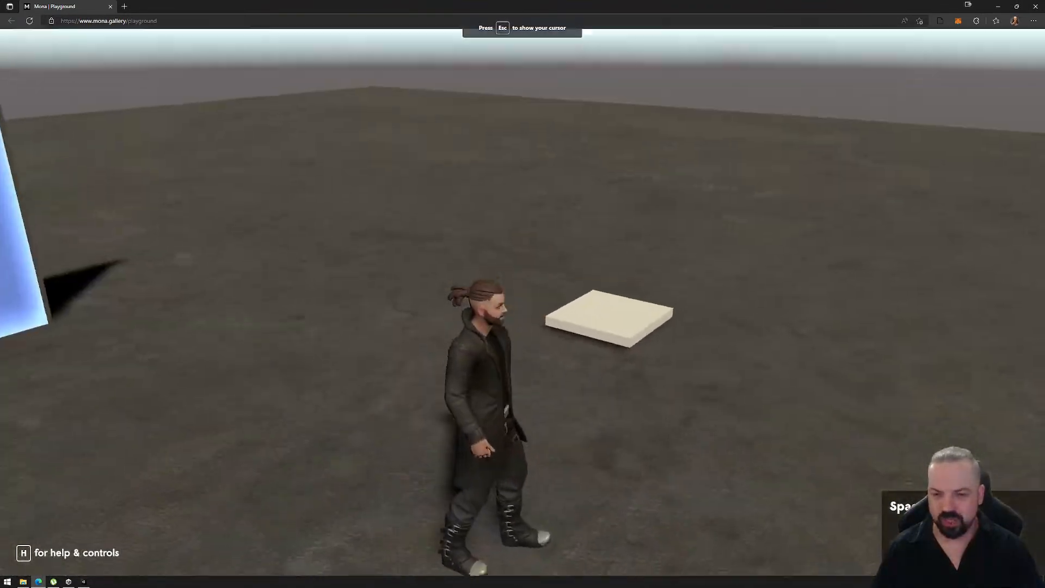
key(d)
key(d)
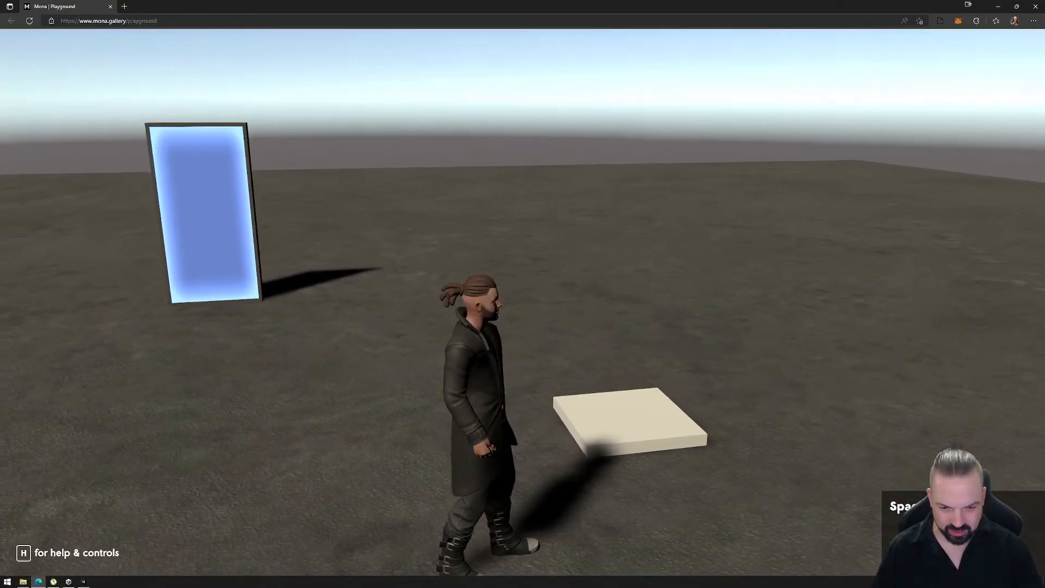
key(d)
key(w)
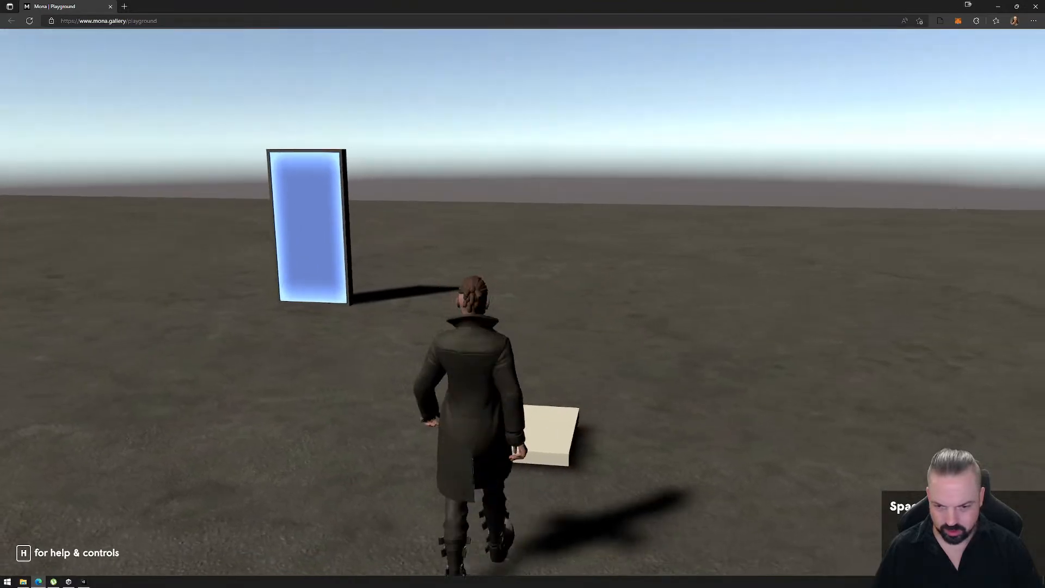
key(w)
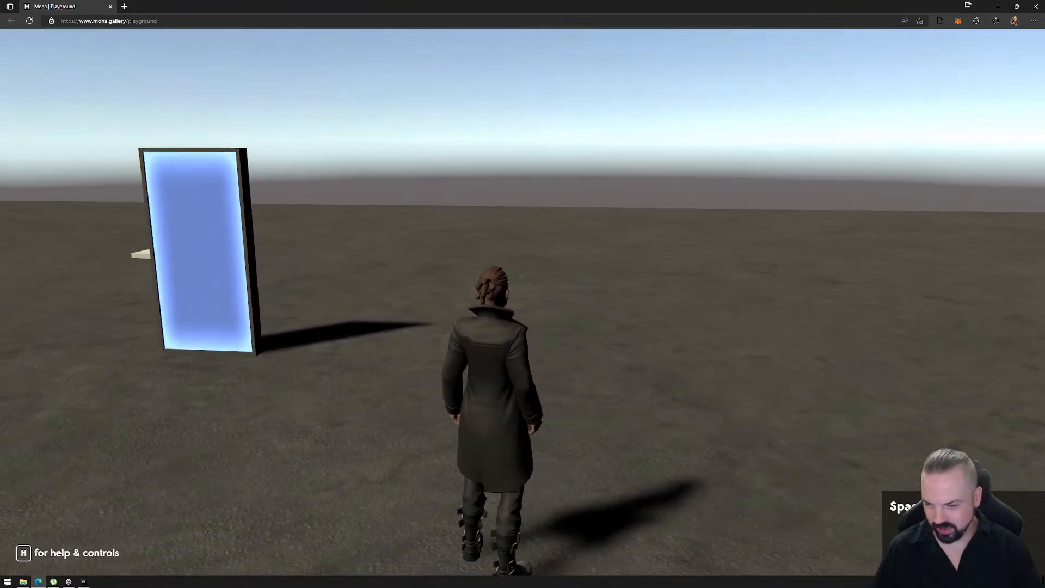
- Walk the avatar around near the portal and watch how the platform travels
key(s)
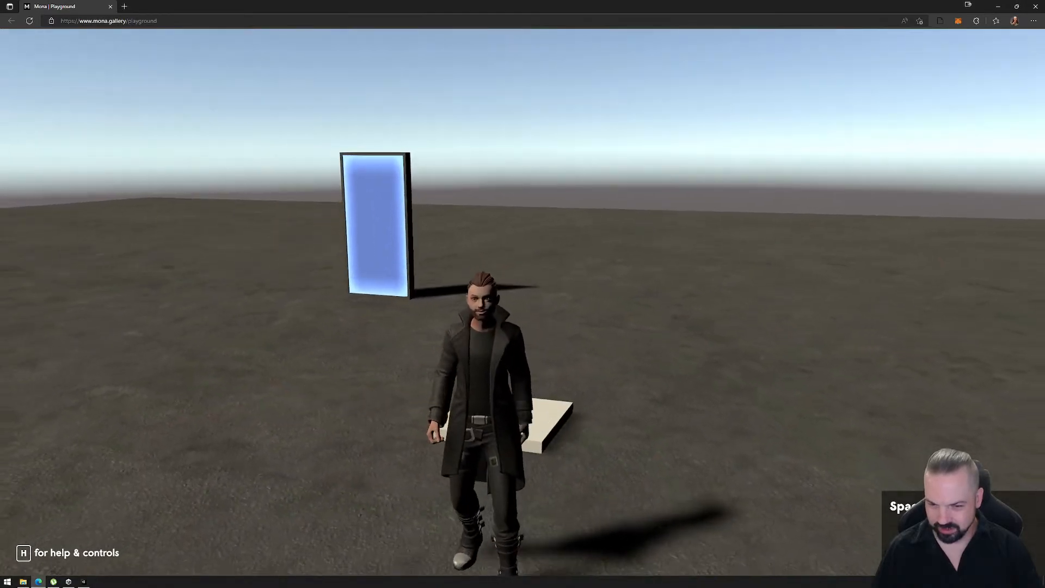
key(a)
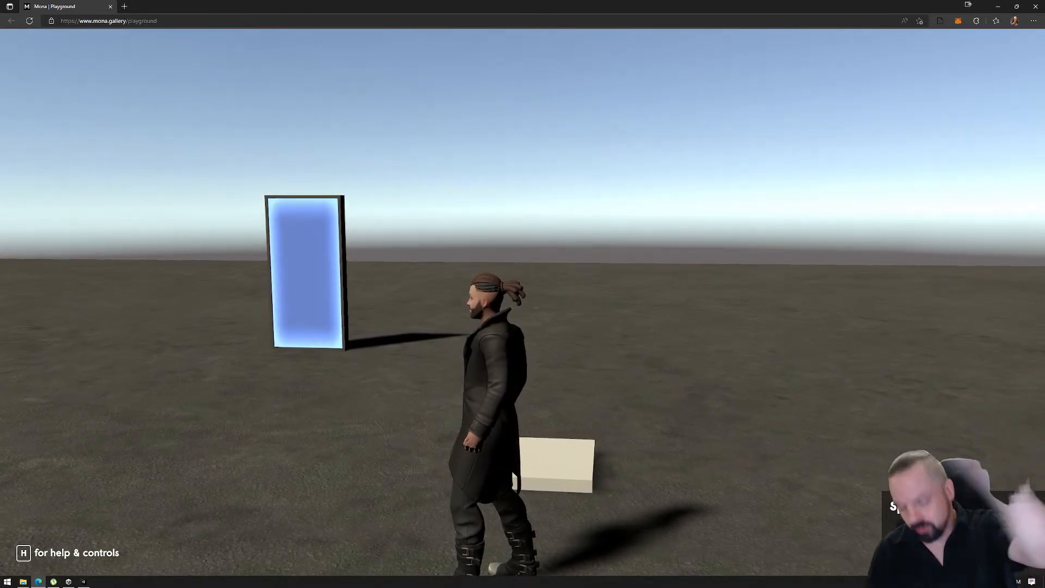
key(space)
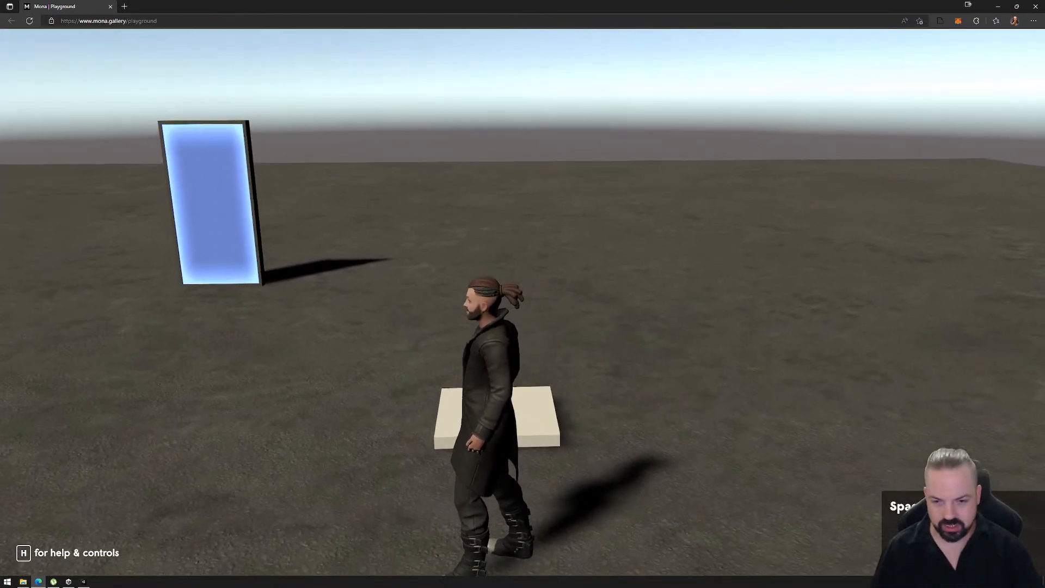
key(w)
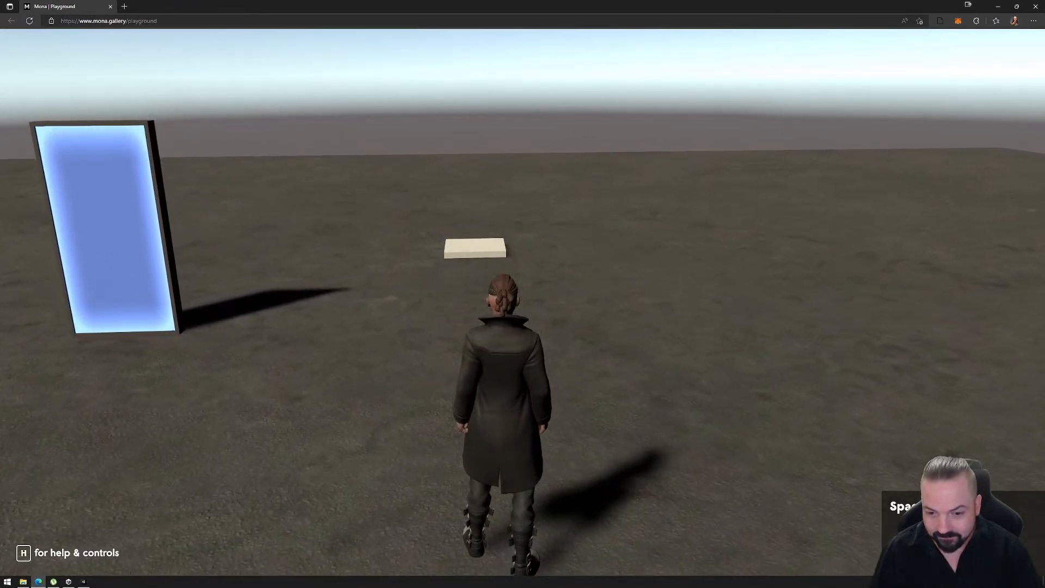
key(s)
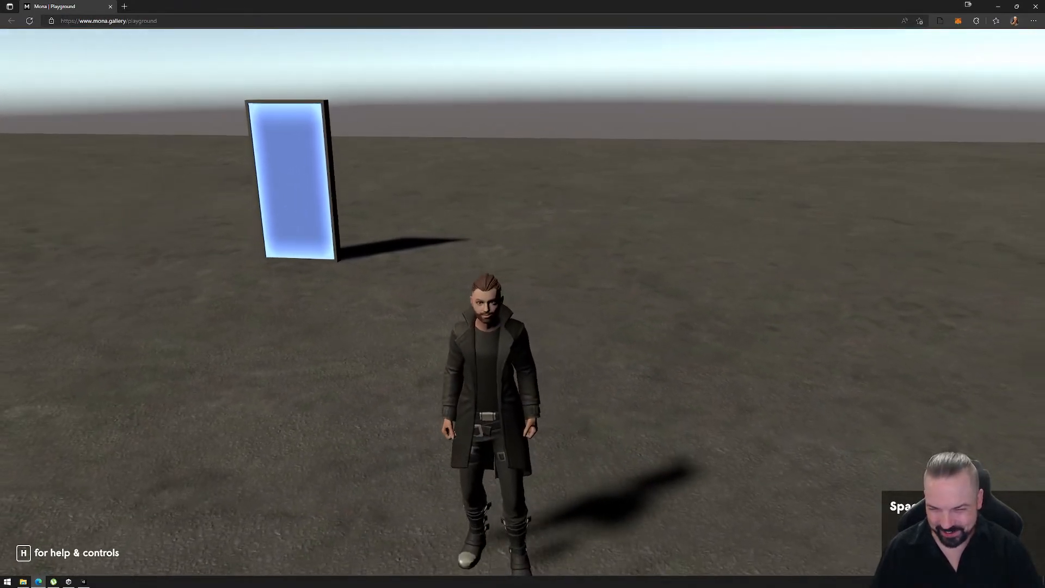
key(space)
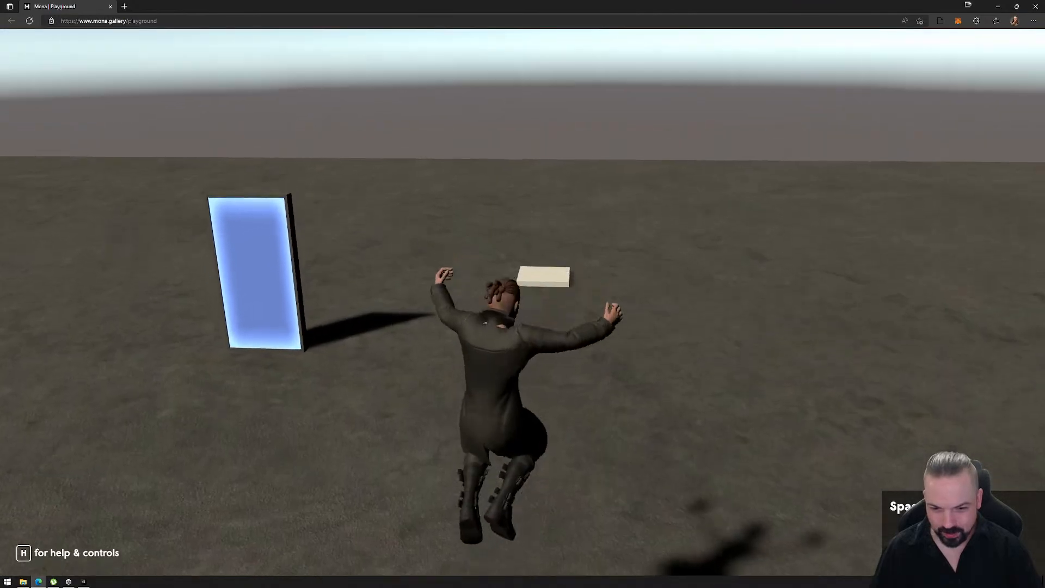
key(s)
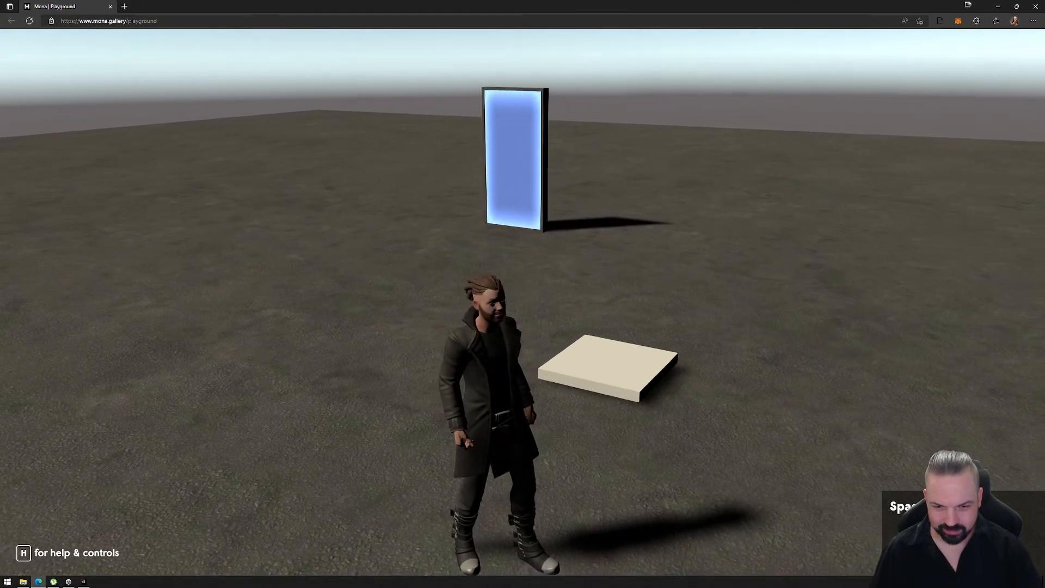
key(d)
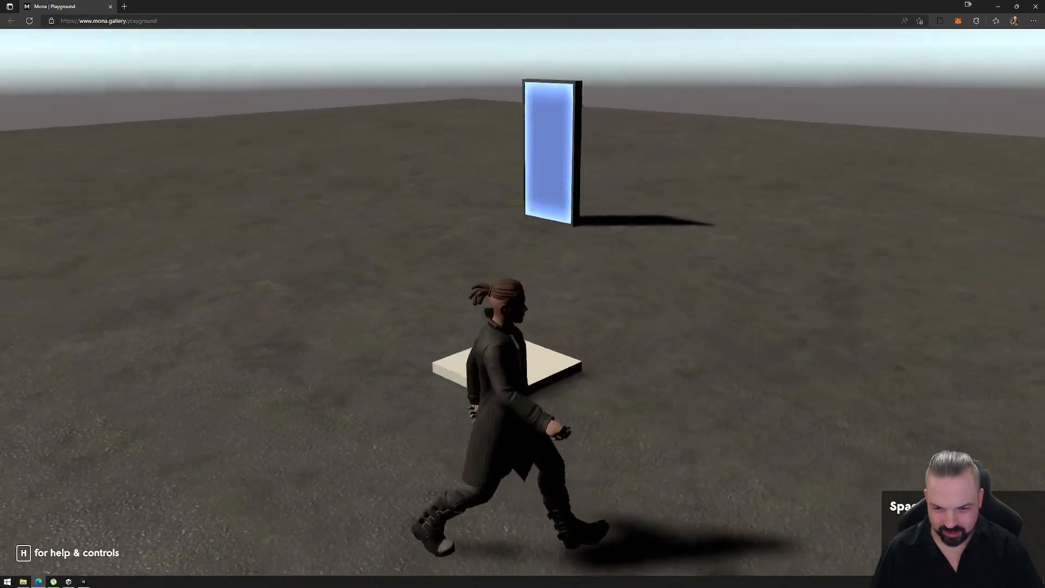
- Move the avatar onto the platform several times to test the reactor trigger and whether it carries the avatar
key(d)
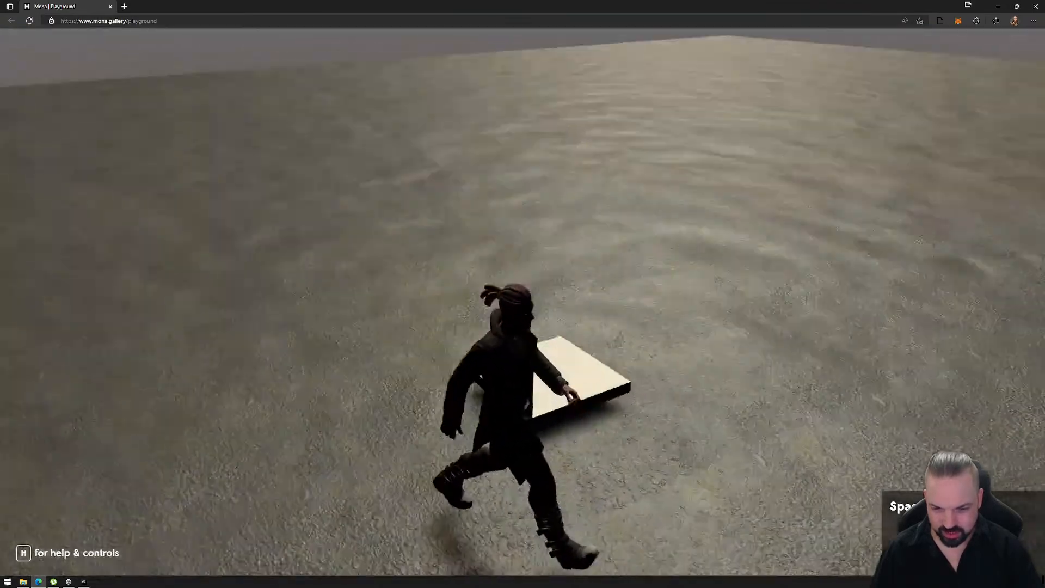
key(w)
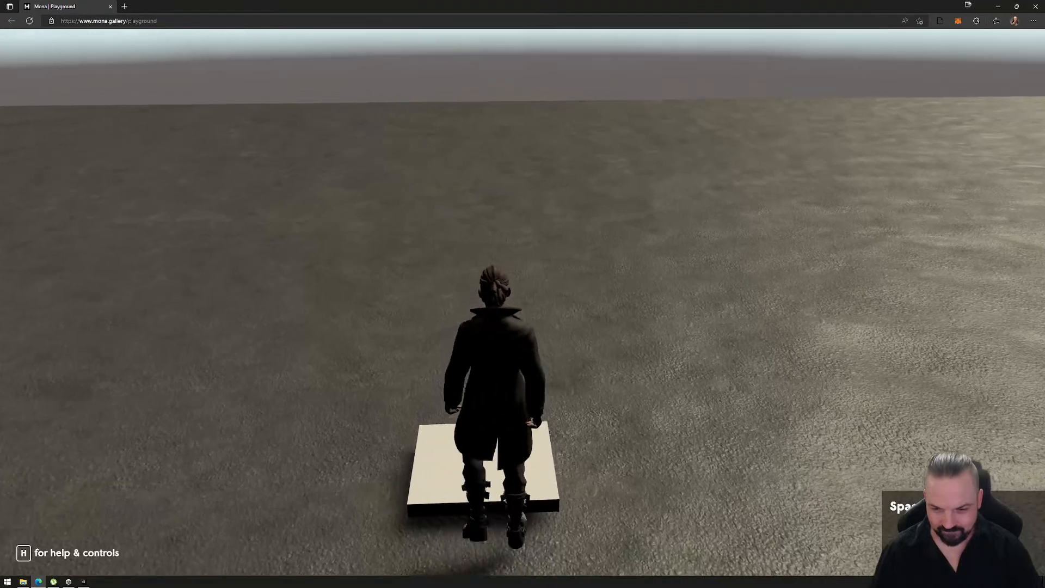
key(w)
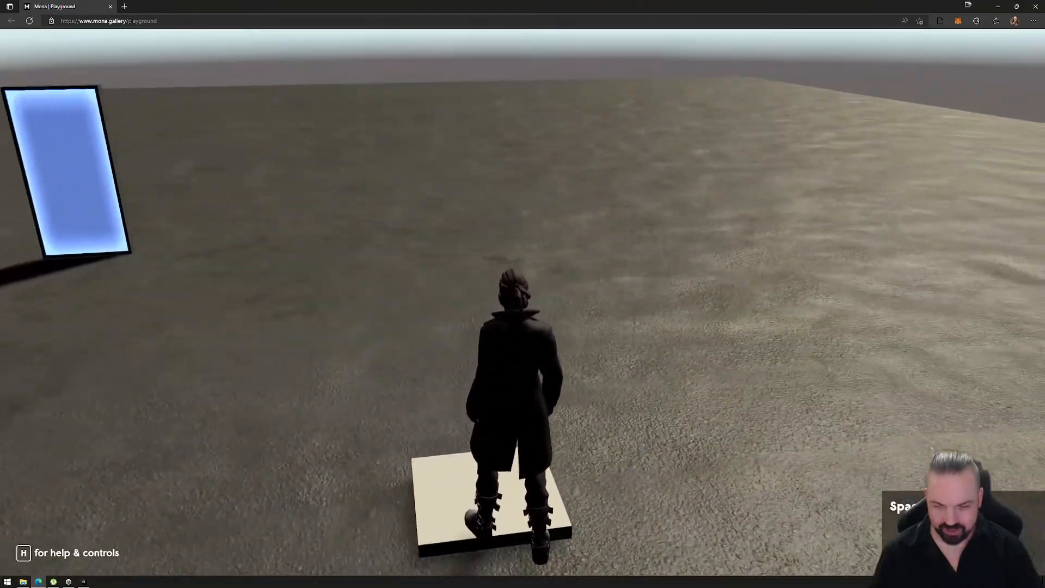
key(w)
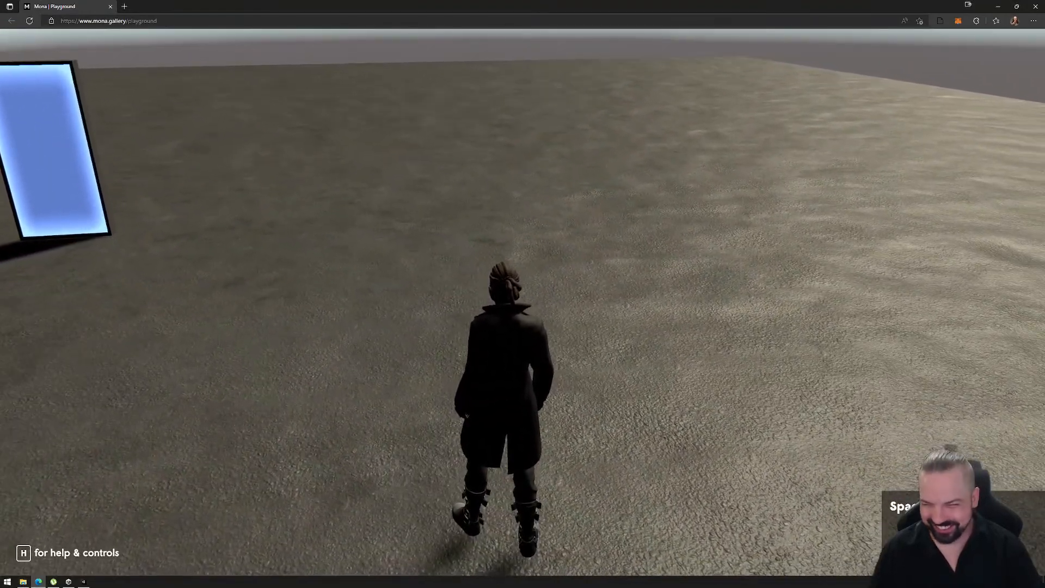
key(w)
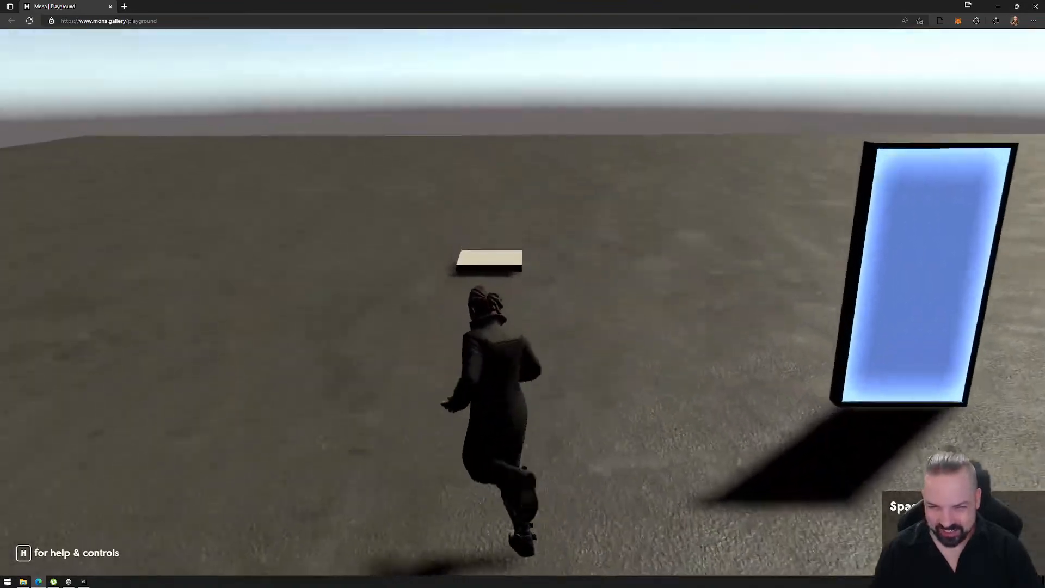
key(w)
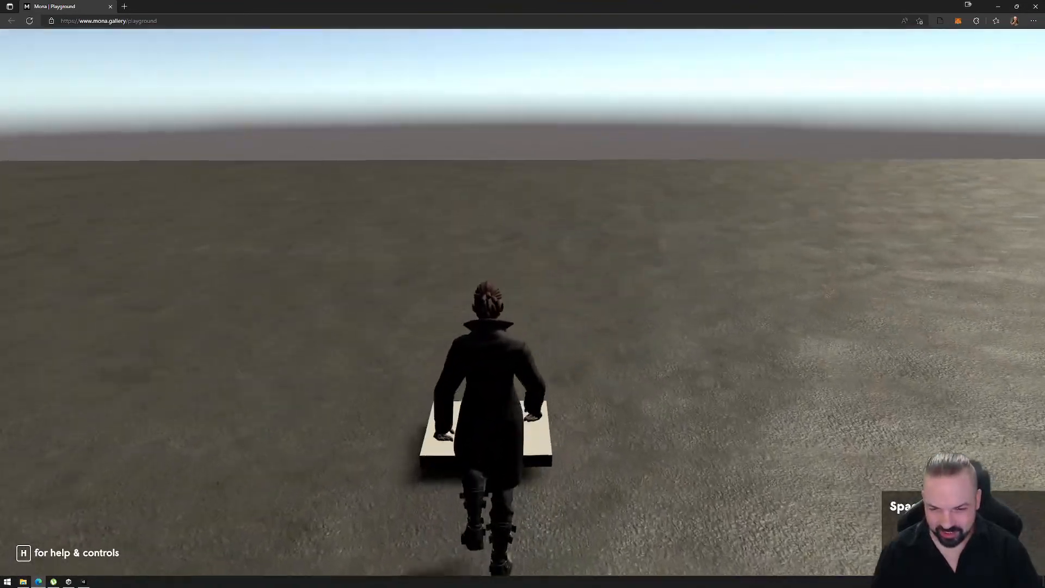
key(w)
key(a)
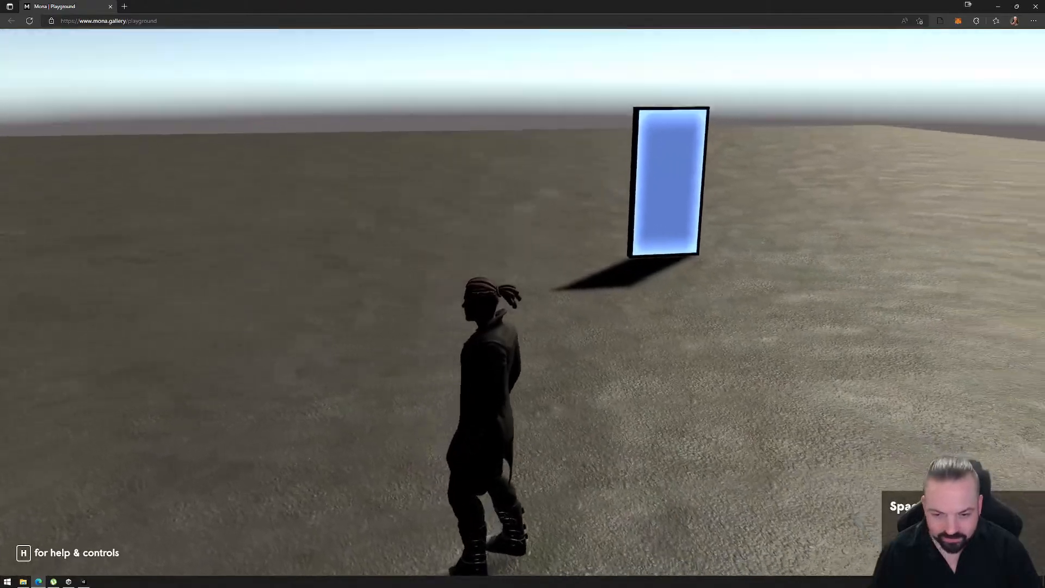
key(w)
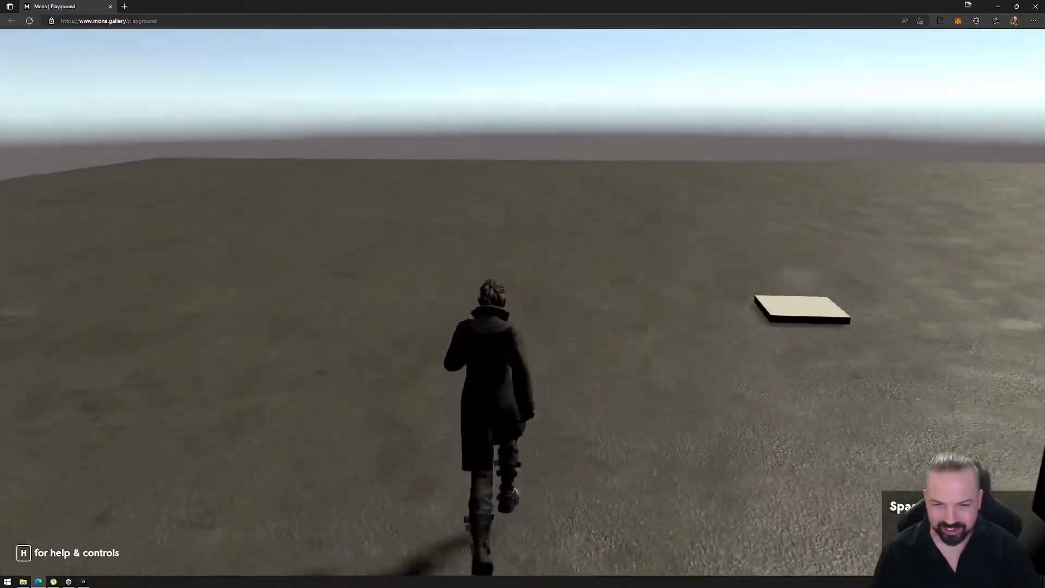
key(w)
key(d)
key(w)
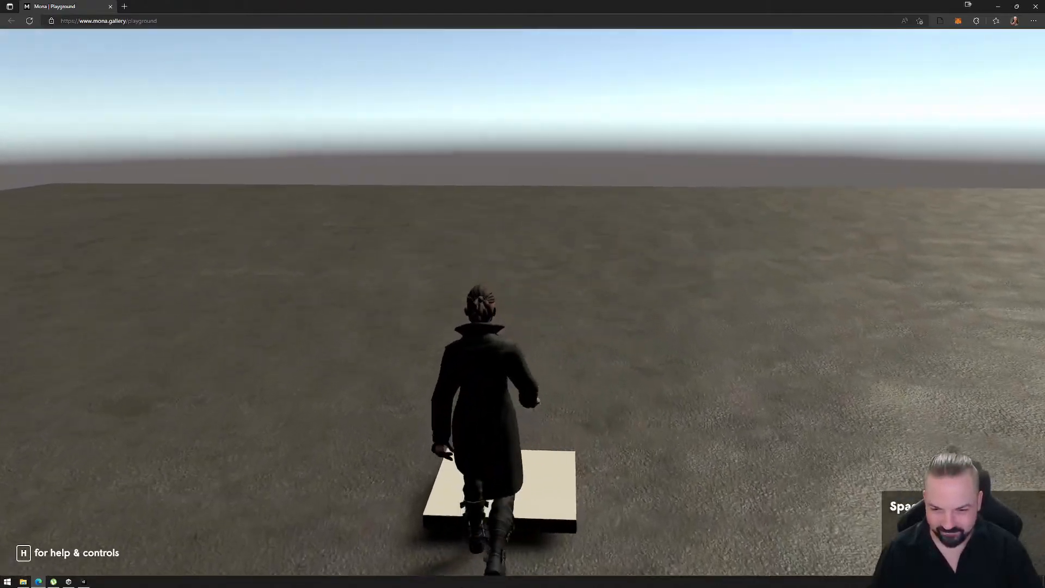
key(w)
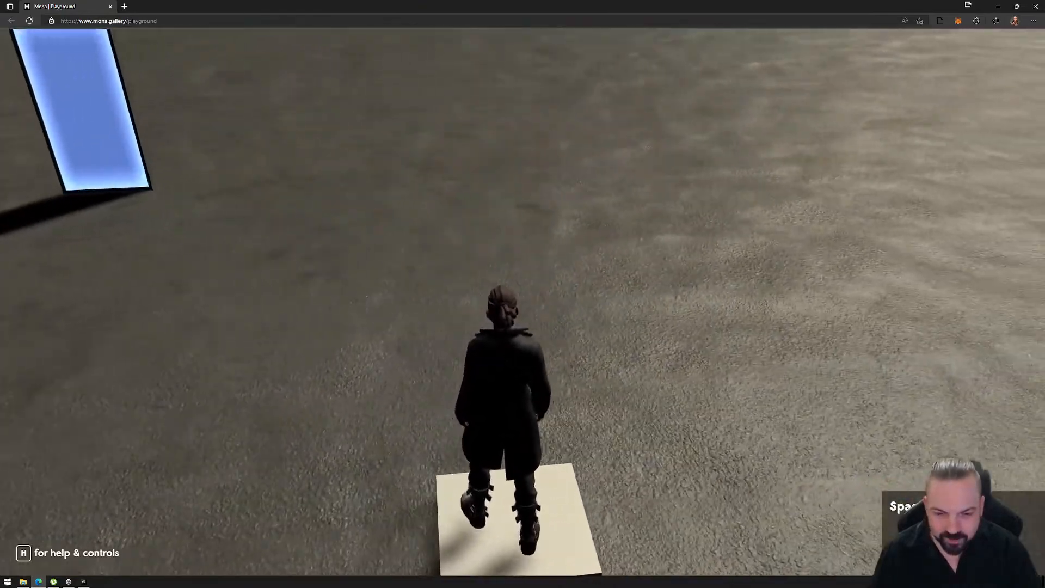
- Follow the platform past the portal to check its motion, stop the avatar beside it and release avatar control
key(s)
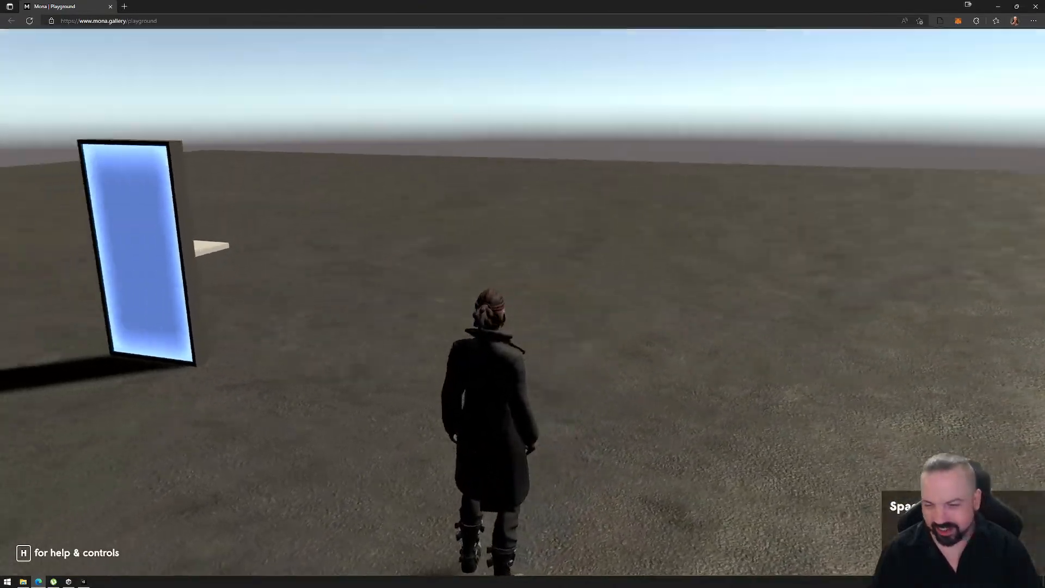
key(w)
key(w)
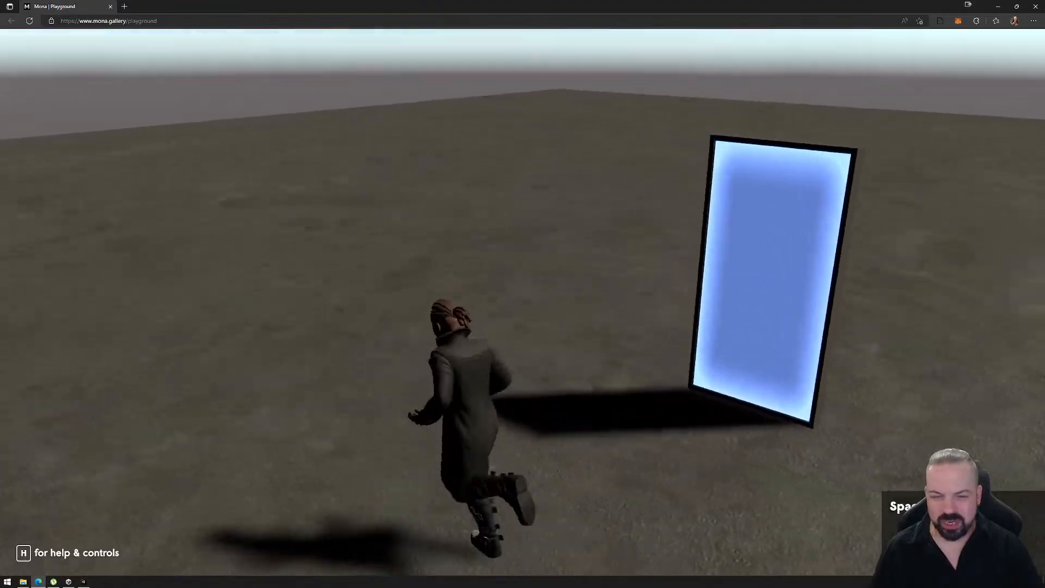
key(a)
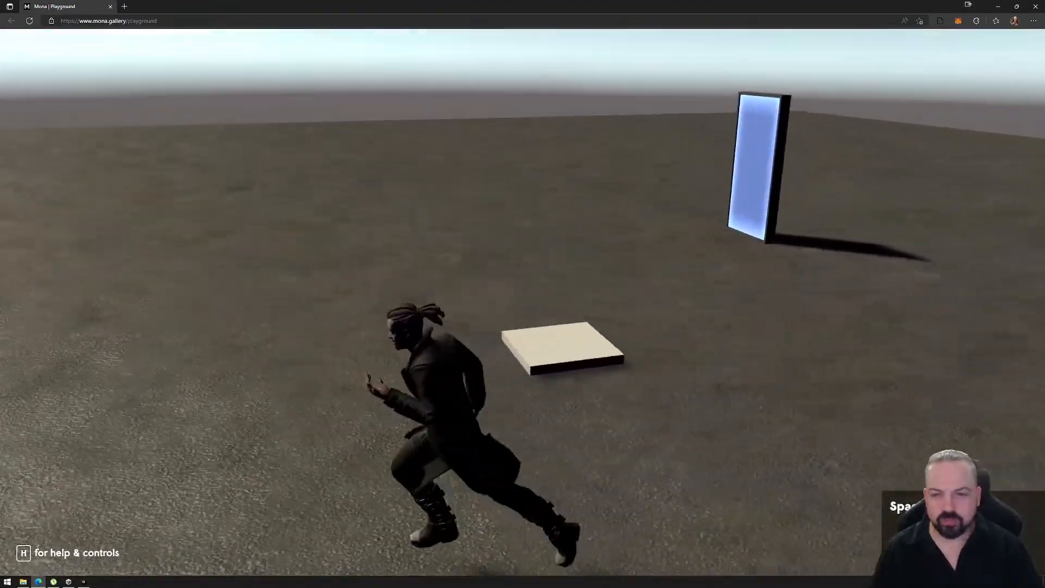
key(w)
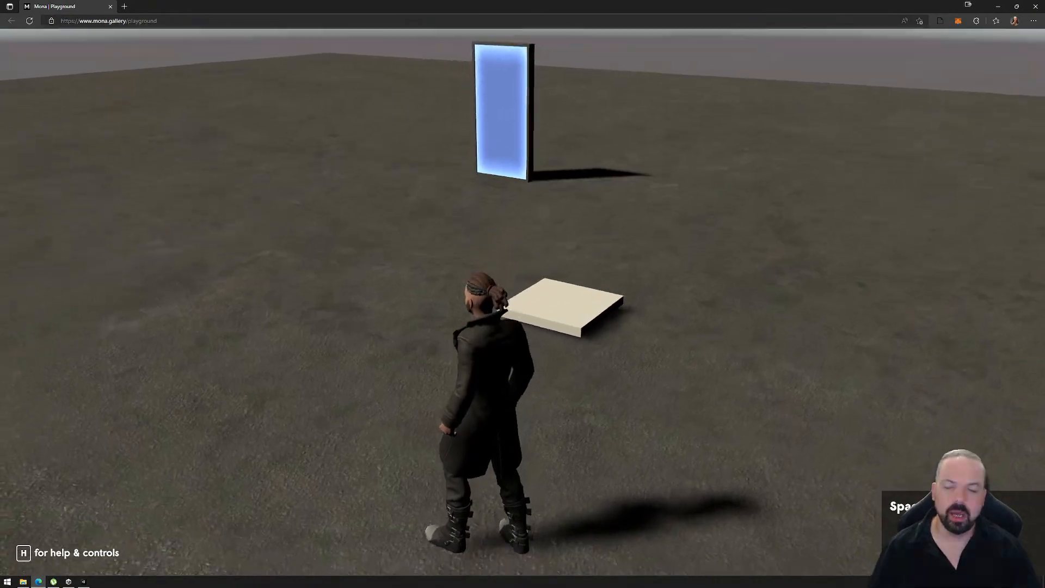
key(w)
key(d)
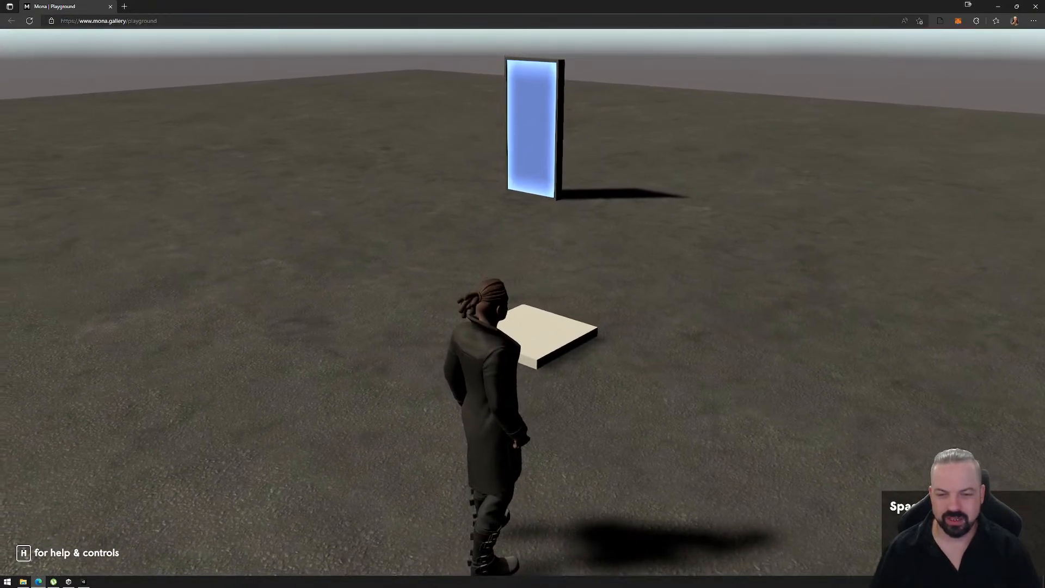
key(Escape)
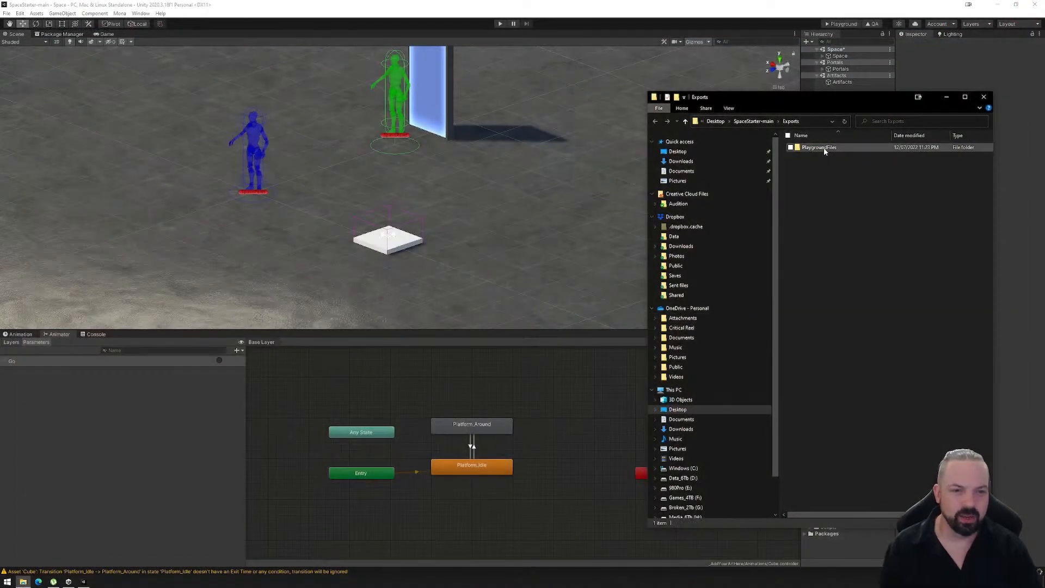
- Delete the PlaygroundFiles folder from the project's Exports folder and close the file window to return to Unity
click(820, 147)
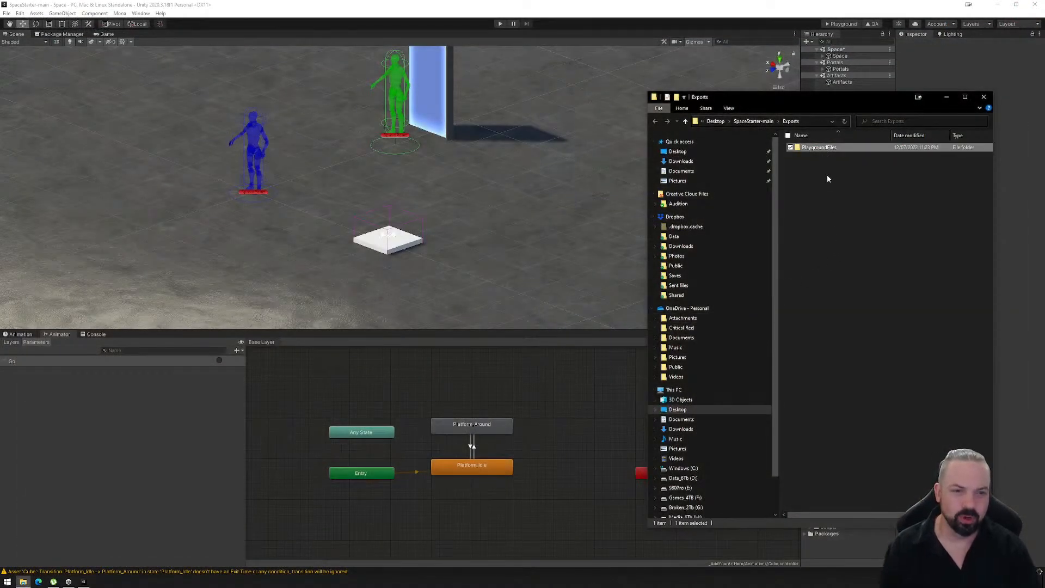
key(Delete)
key(Return)
click(984, 98)
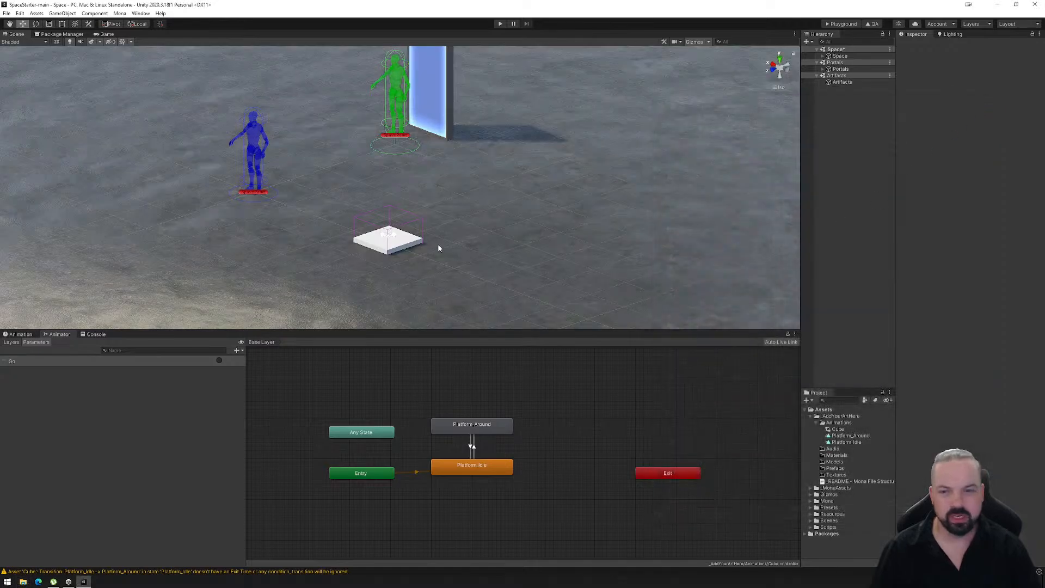
- Select the Cube platform and show the full keyframe timeline of its Platform_Around animation clip
click(406, 236)
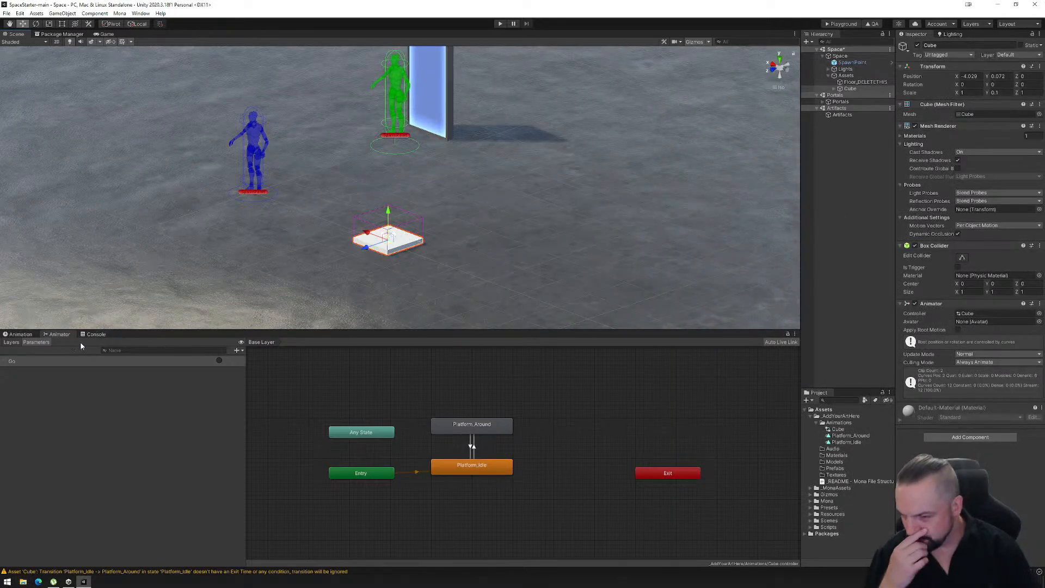
click(26, 335)
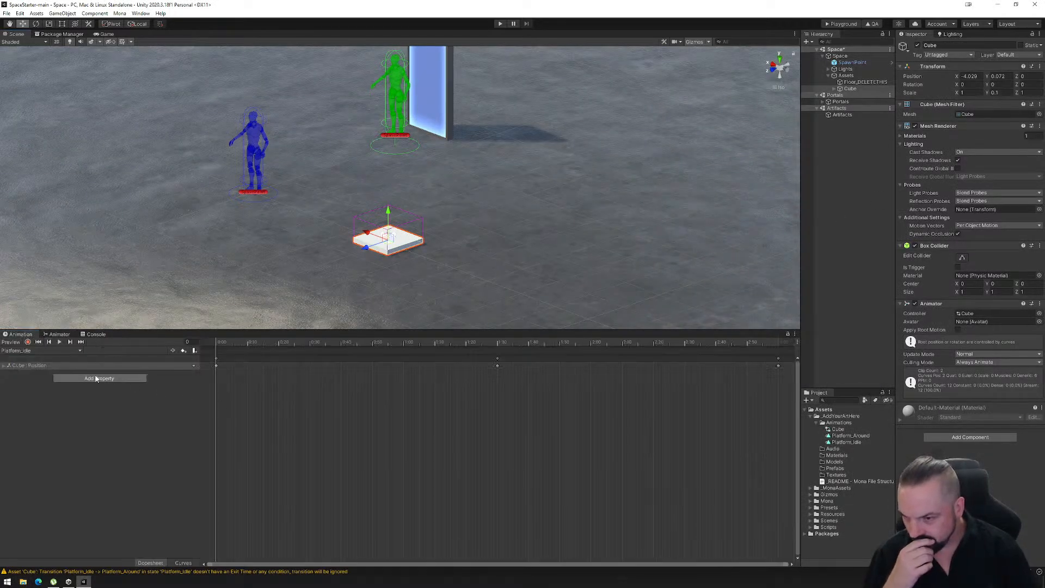
click(54, 351)
click(49, 360)
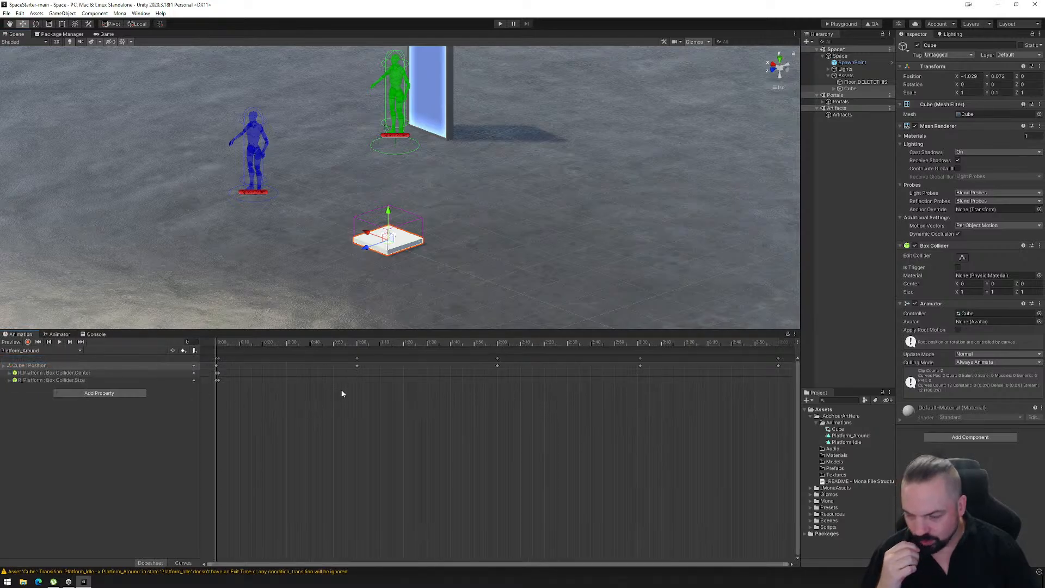
scroll(443, 409, down, 4)
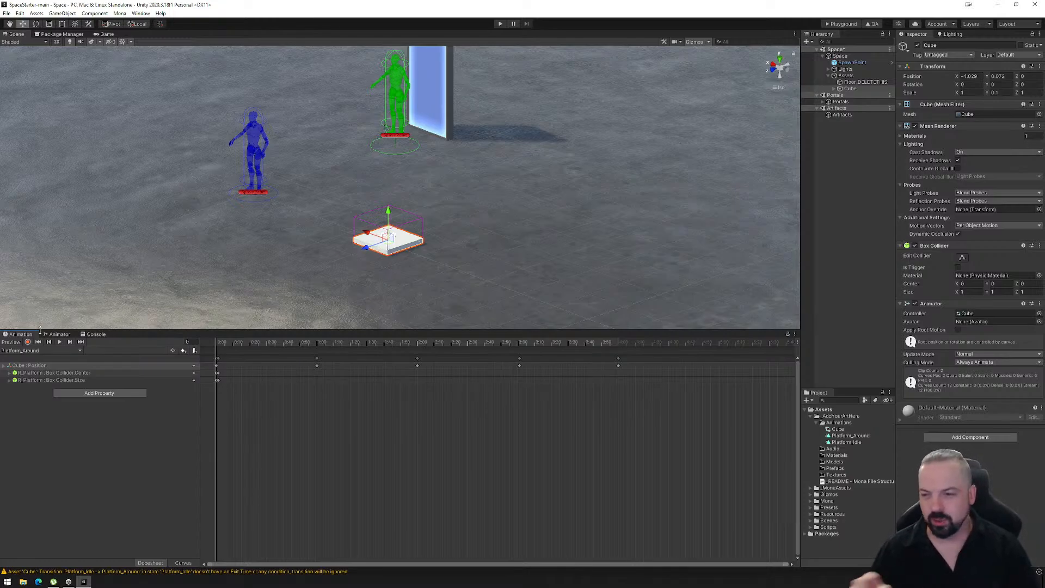
- Remove the R_Platform Box Collider Center and Size properties from the Platform_Around clip in record mode, and stop recording
click(28, 342)
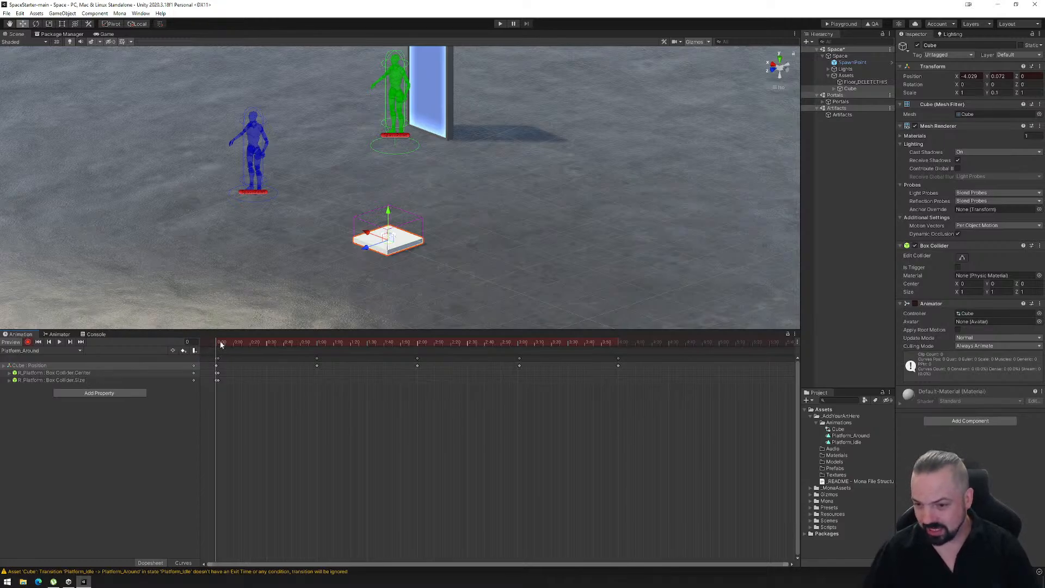
drag(216, 342, 207, 344)
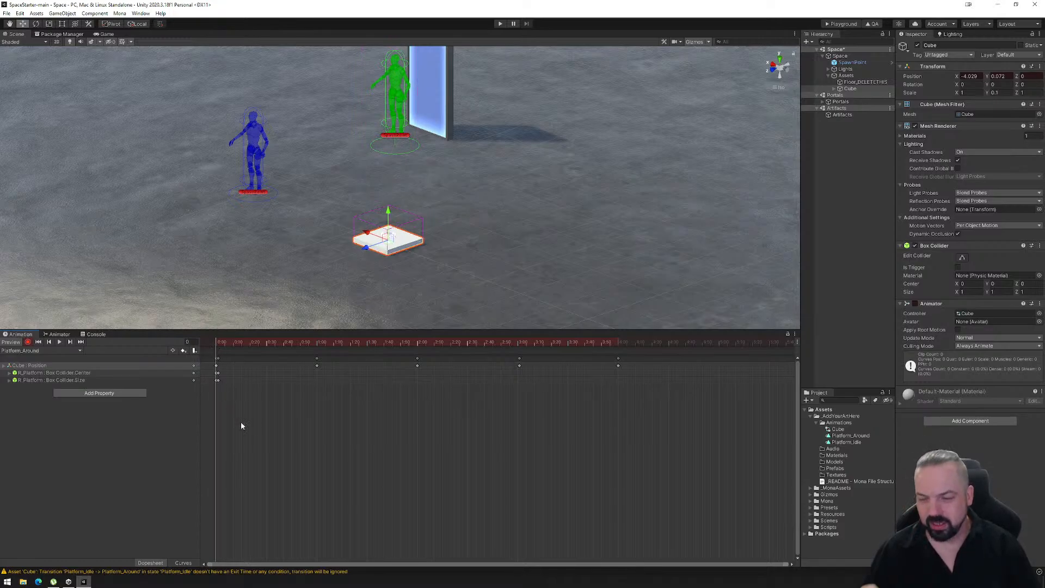
click(61, 373)
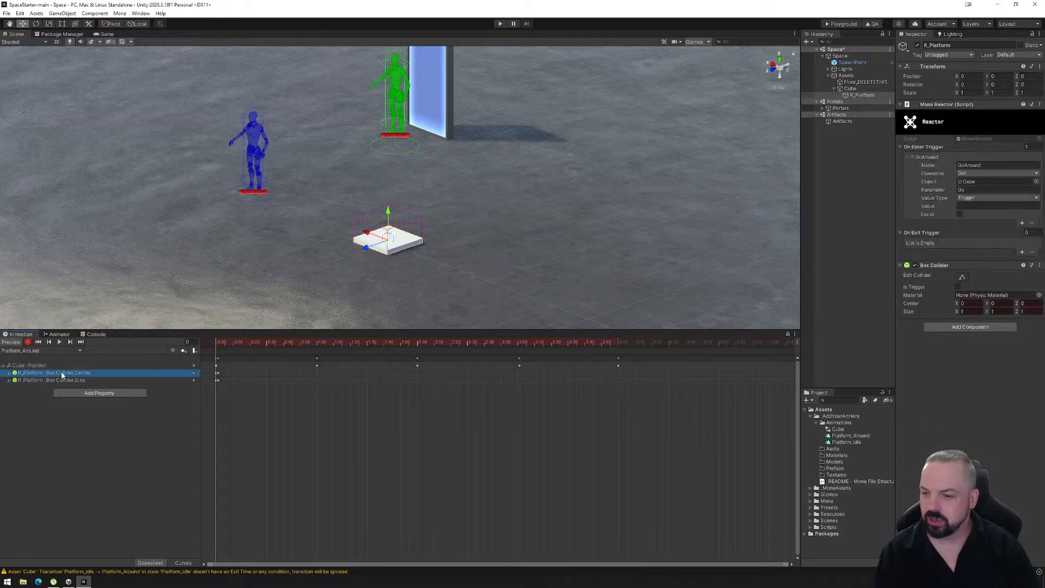
key(Delete)
click(75, 373)
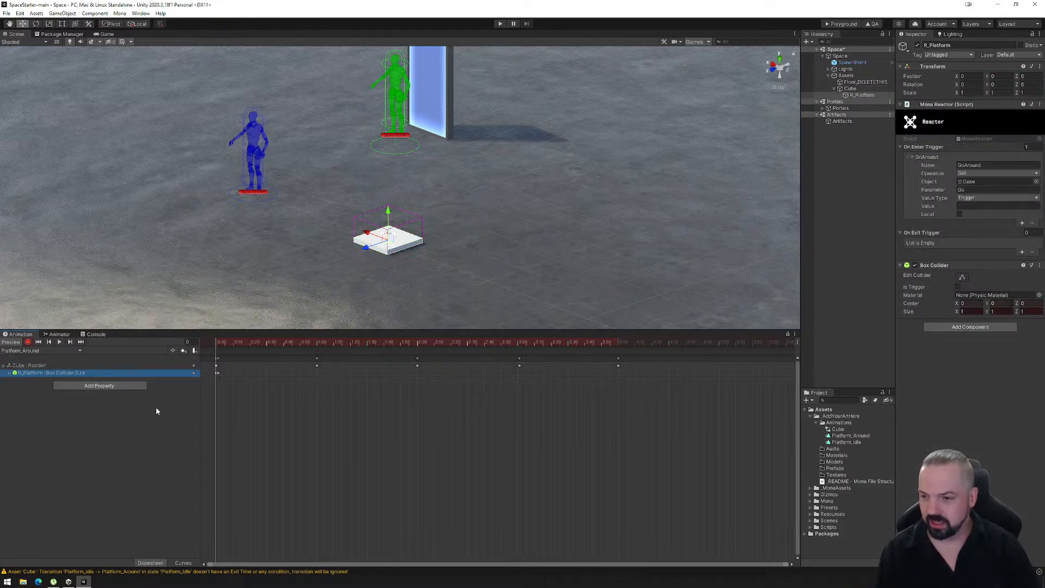
key(Delete)
click(28, 343)
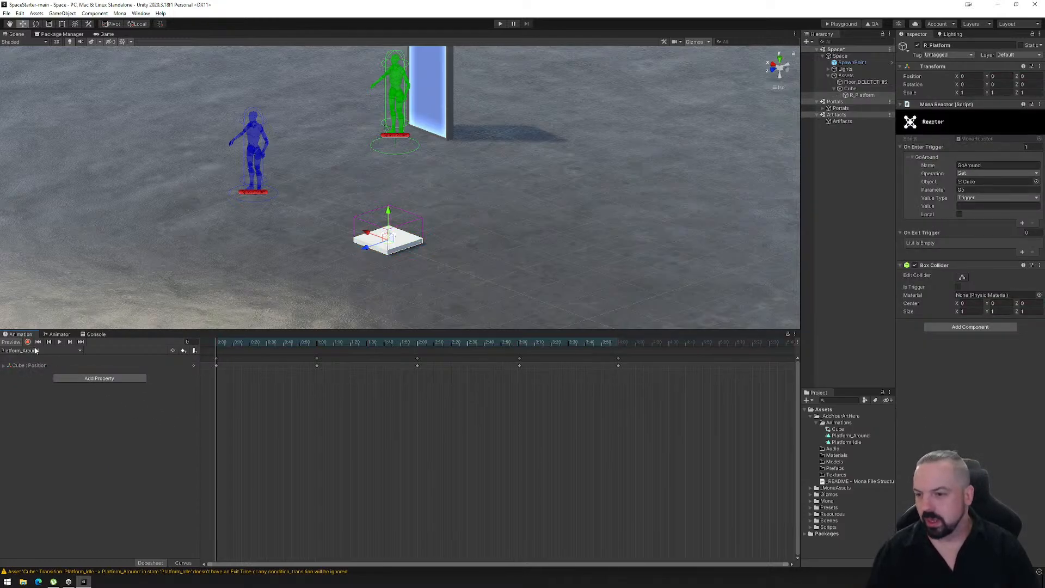
- Raise the top of R_Platform's Box Collider well above the platform, to a Y size of about 18.22
click(27, 342)
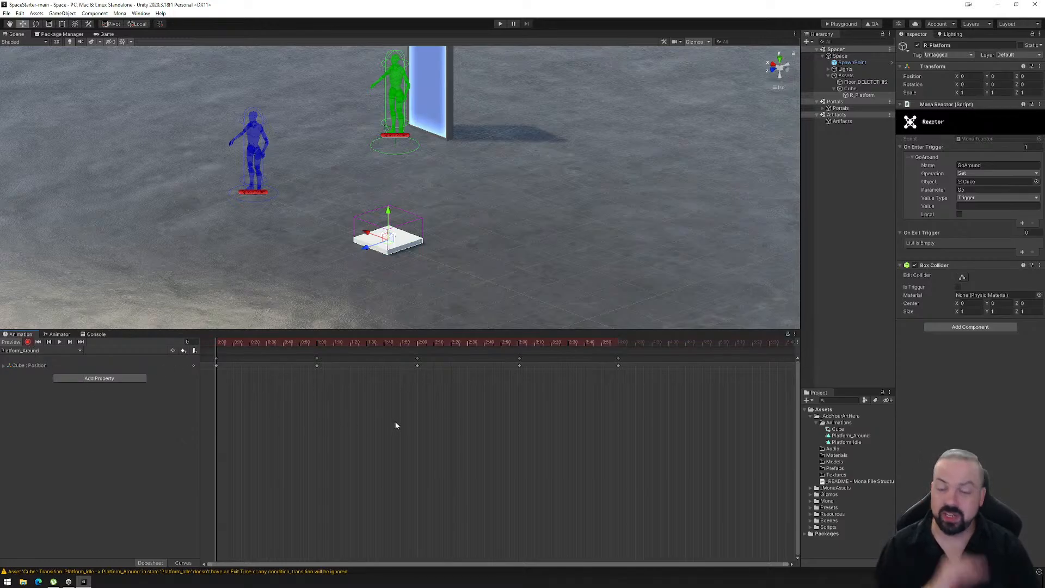
click(27, 343)
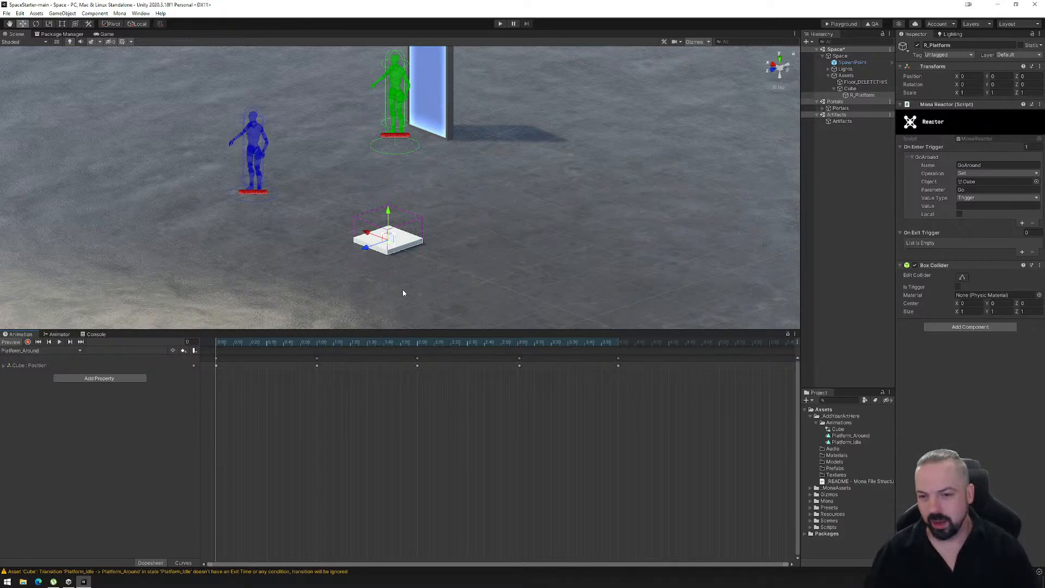
click(962, 278)
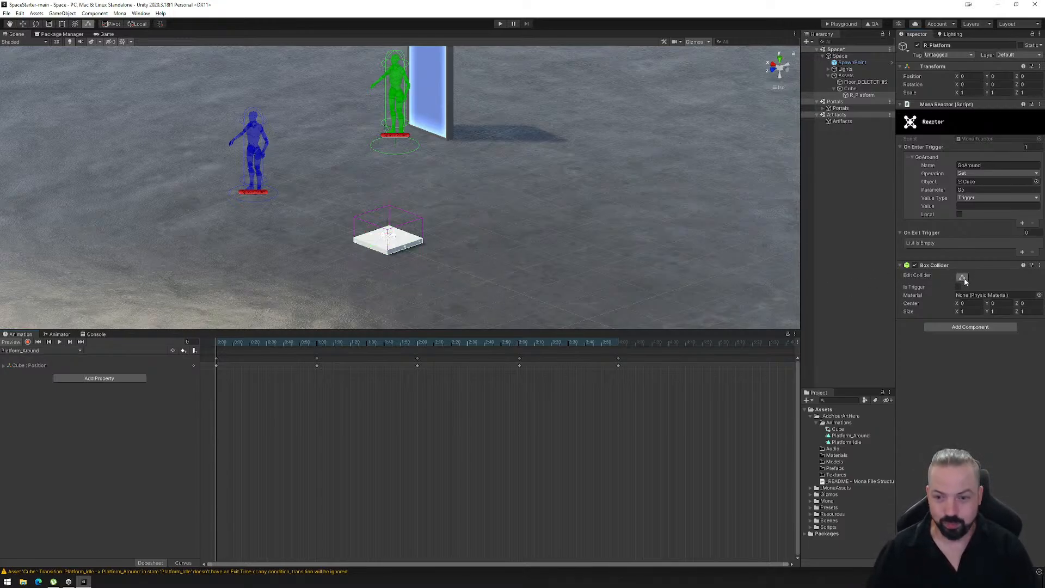
alt+drag(481, 281, 461, 266)
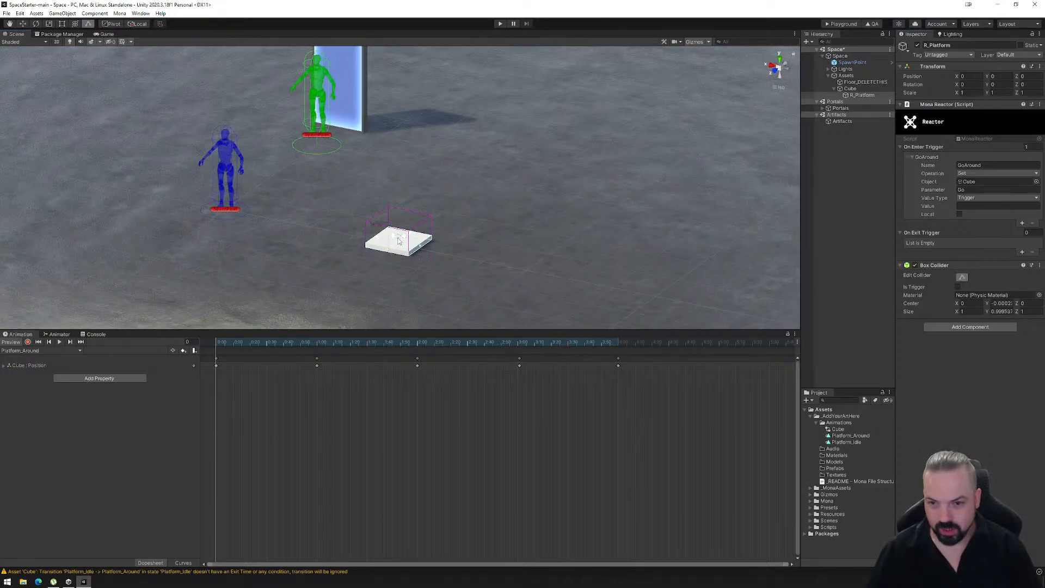
drag(400, 236, 409, 163)
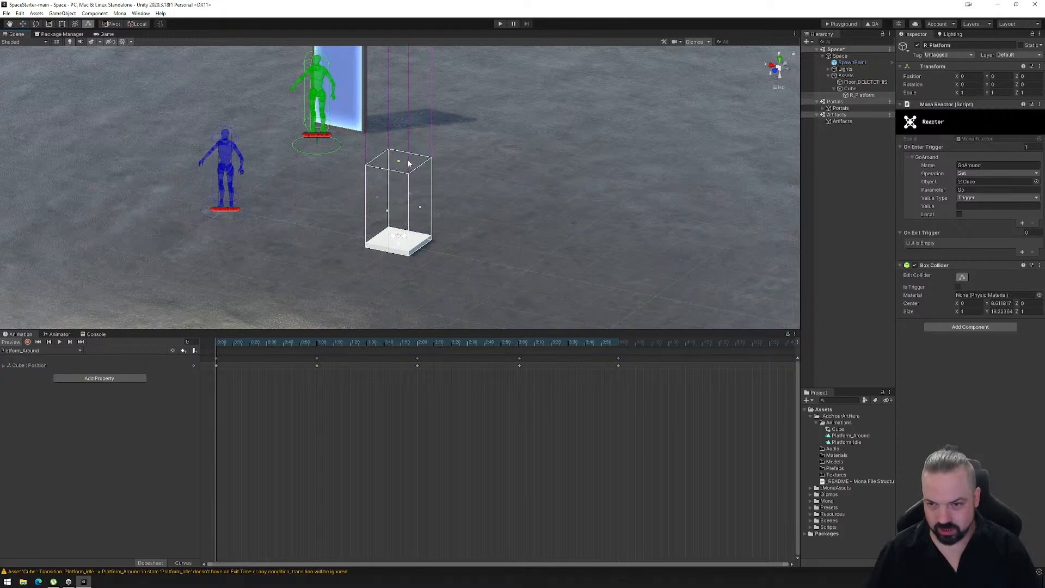
scroll(398, 248, up, 10)
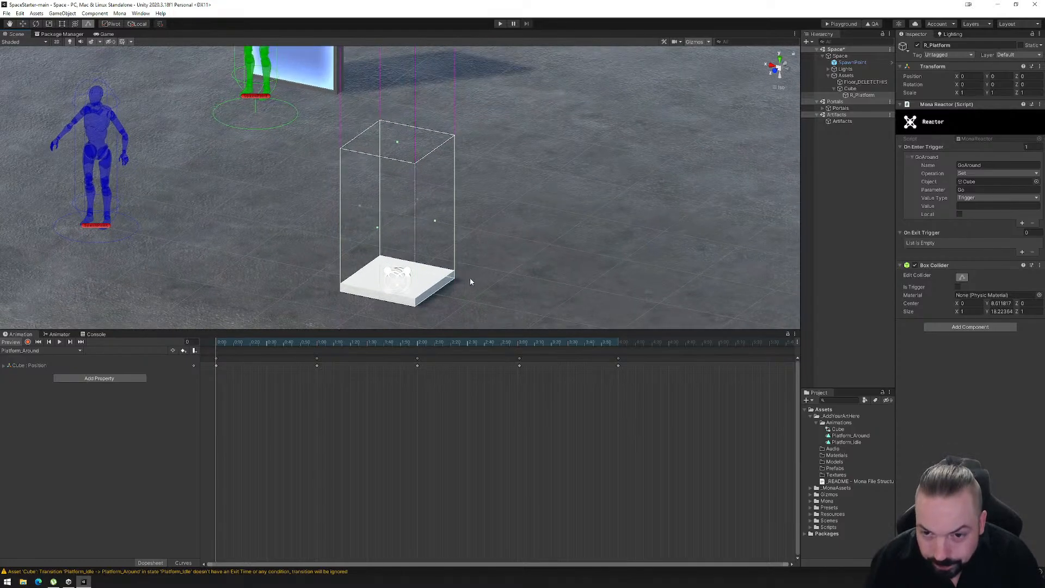
- Shrink R_Platform's Box Collider footprint inside the platform edges, to about 0.57 in X and 0.54 in Z
drag(436, 222, 388, 231)
click(782, 62)
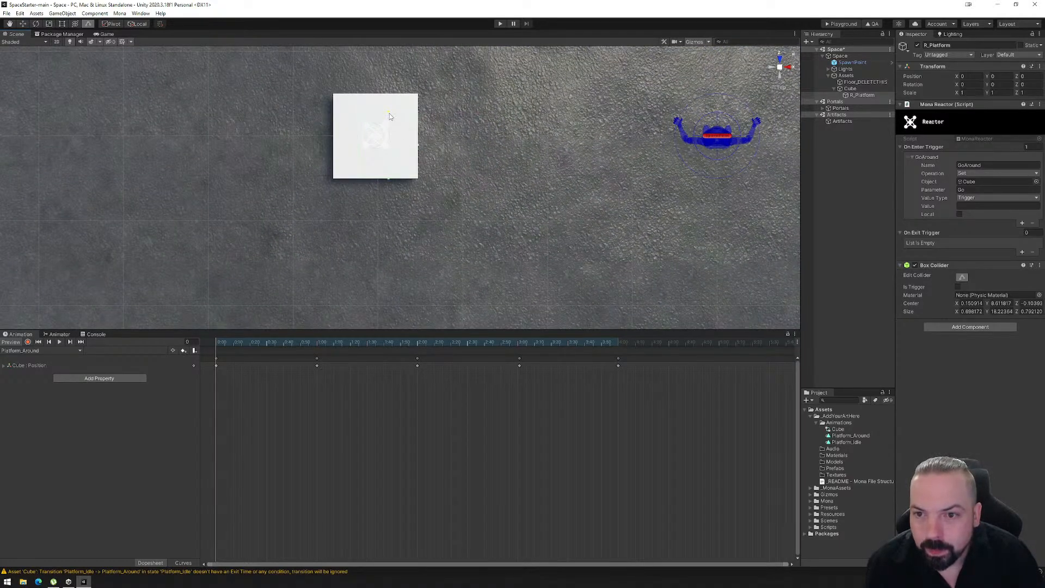
drag(360, 146, 403, 146)
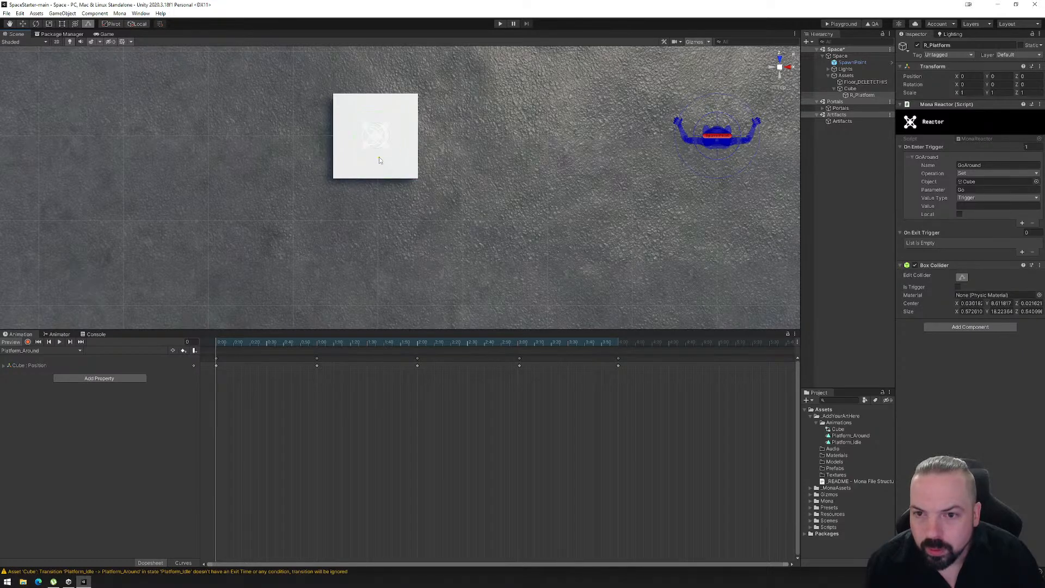
alt+drag(383, 210, 593, 66)
alt+drag(459, 180, 489, 285)
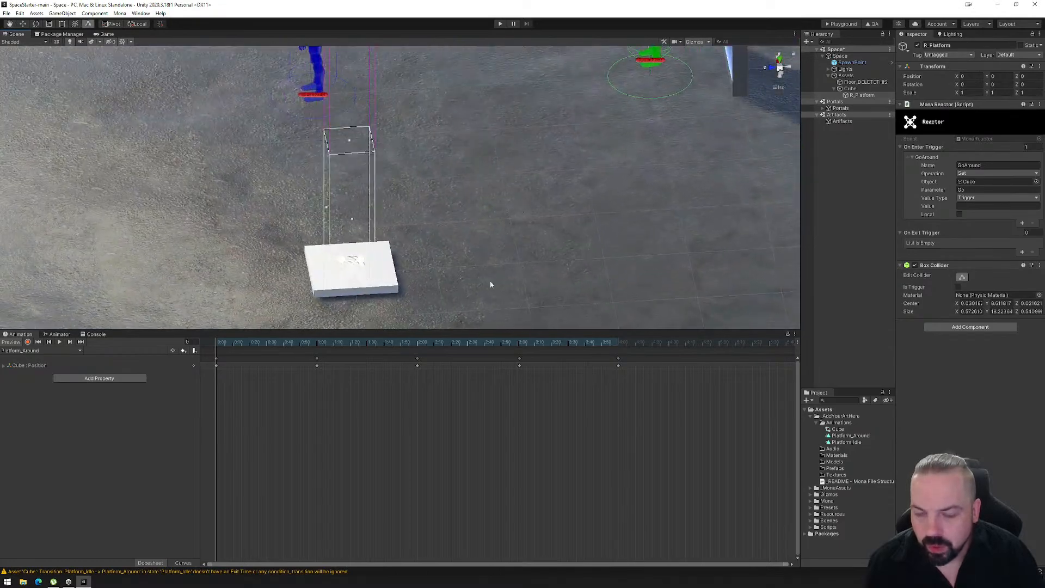
- Try stretching all the Platform_Around position keyframes over a longer duration, and undo each stretch
scroll(514, 397, down, 2)
drag(580, 413, 207, 359)
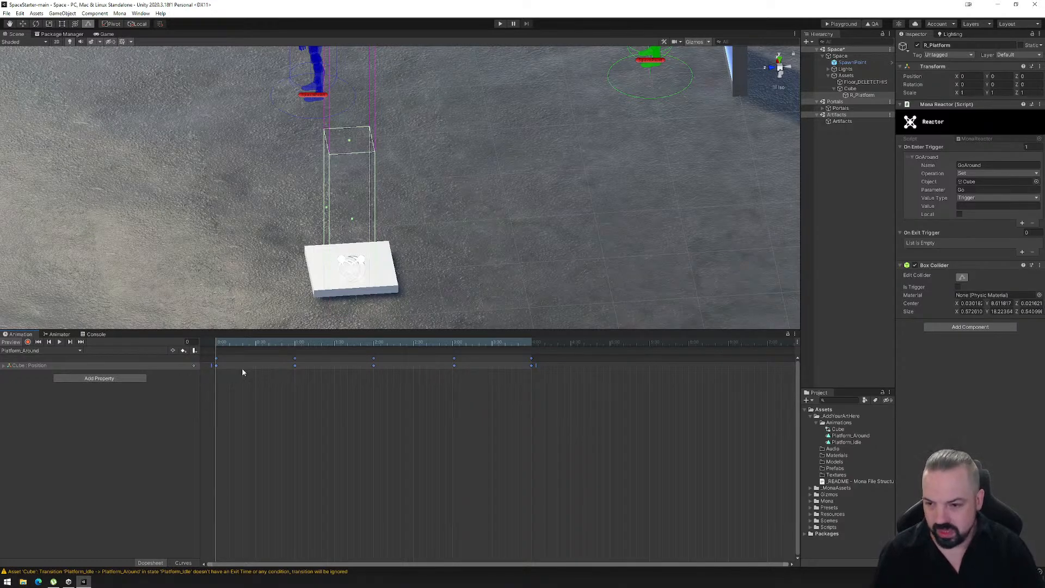
scroll(445, 239, down, 9)
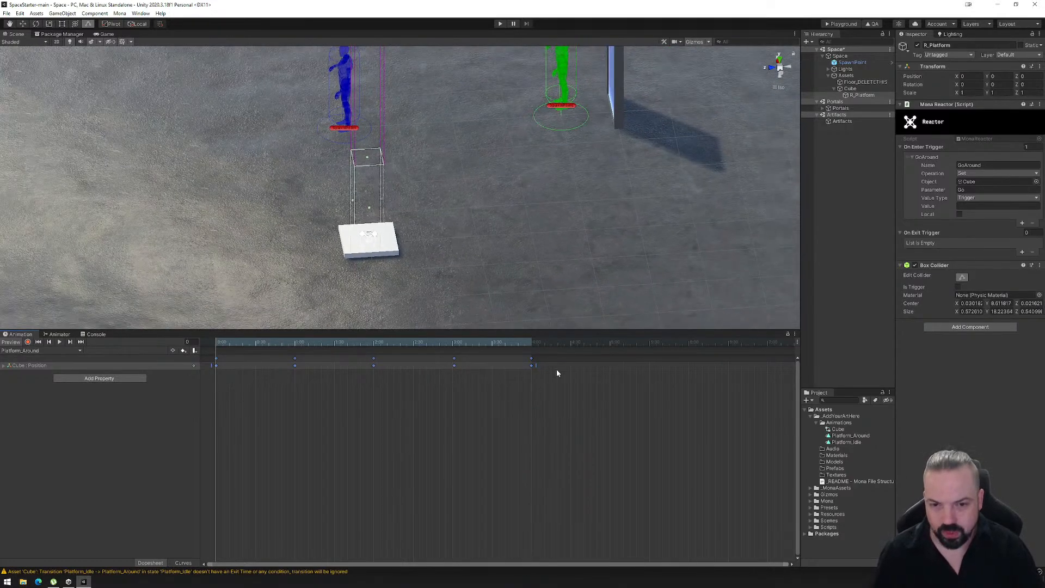
scroll(553, 368, down, 5)
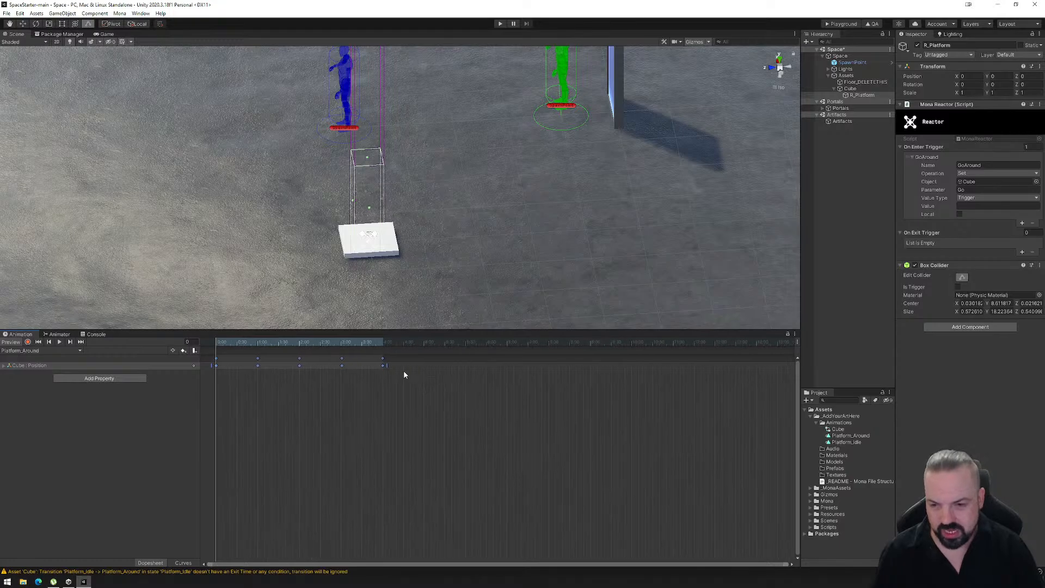
drag(390, 364, 548, 373)
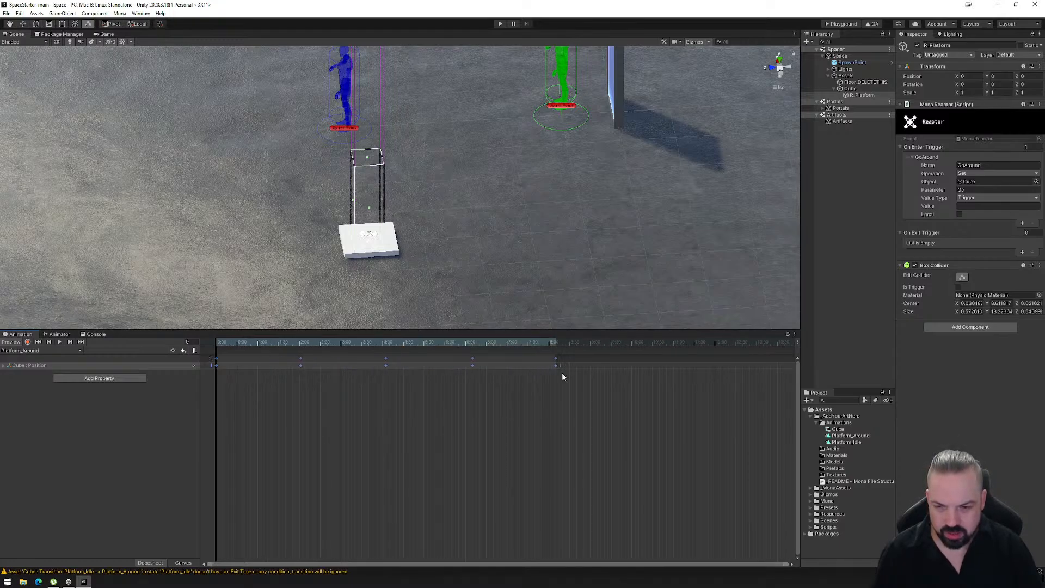
key(ctrl+z)
drag(492, 443, 205, 345)
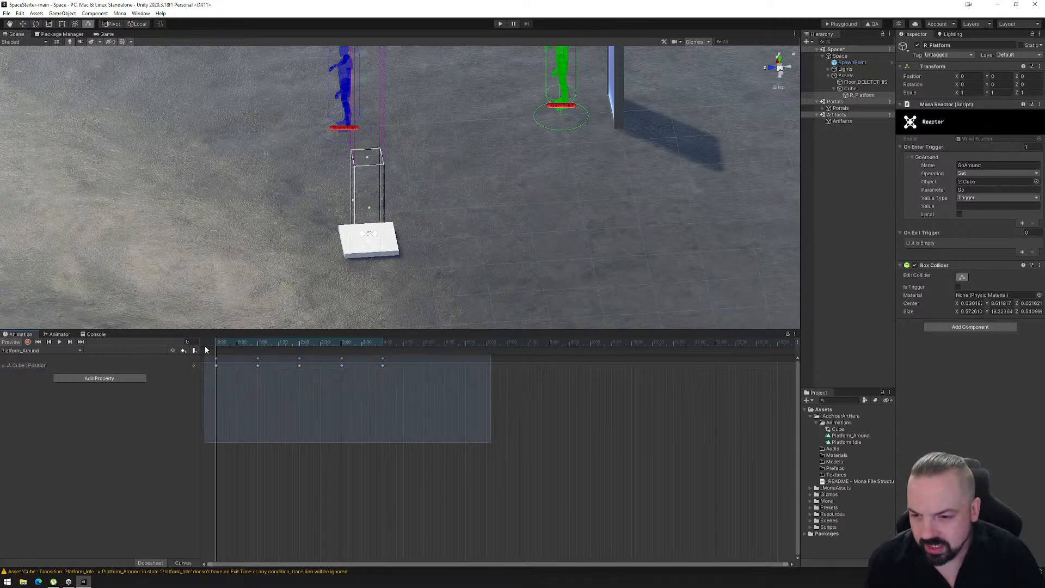
drag(387, 366, 625, 380)
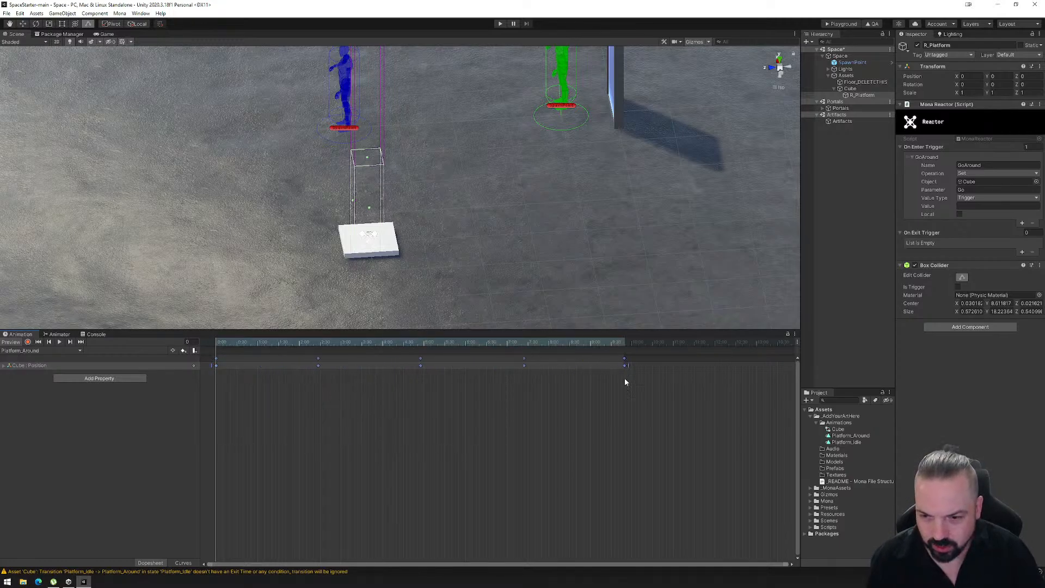
key(ctrl+z)
- Try stretching only the last three Platform_Around keyframes, undo it and clear the keyframe selection
drag(503, 442, 292, 359)
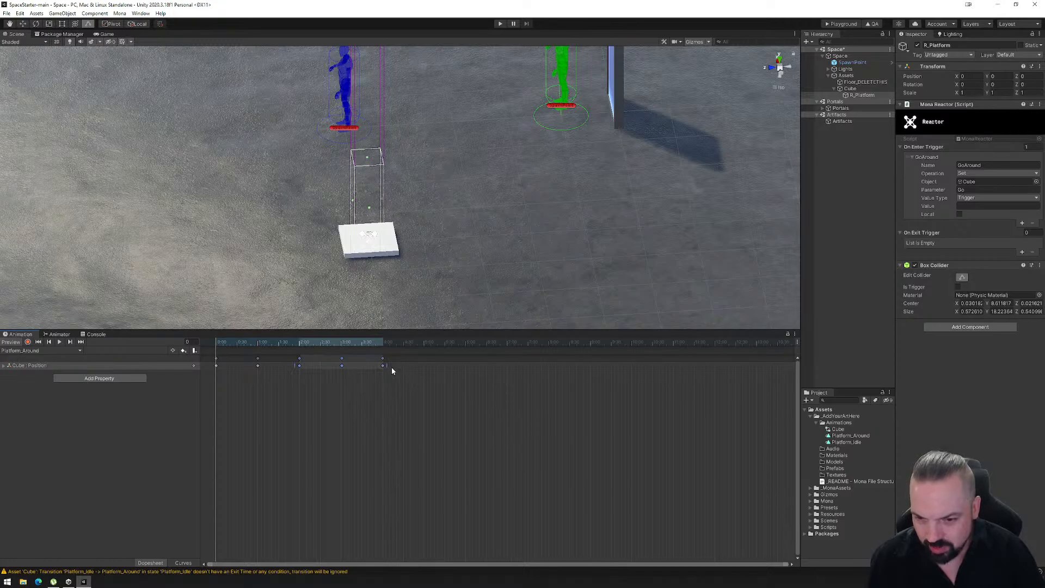
drag(404, 365, 485, 367)
key(ctrl+z)
click(399, 390)
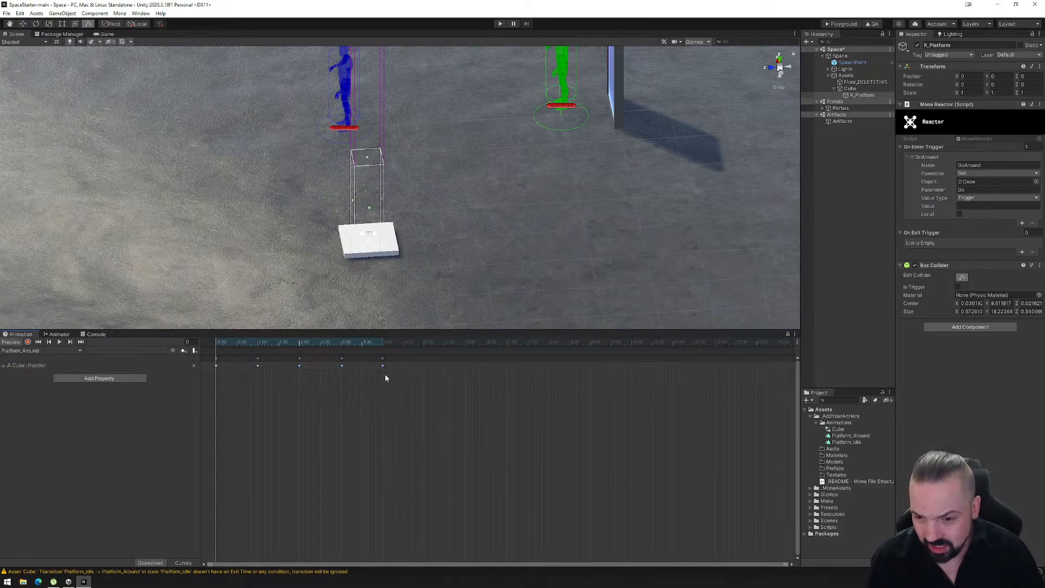
click(381, 356)
click(413, 362)
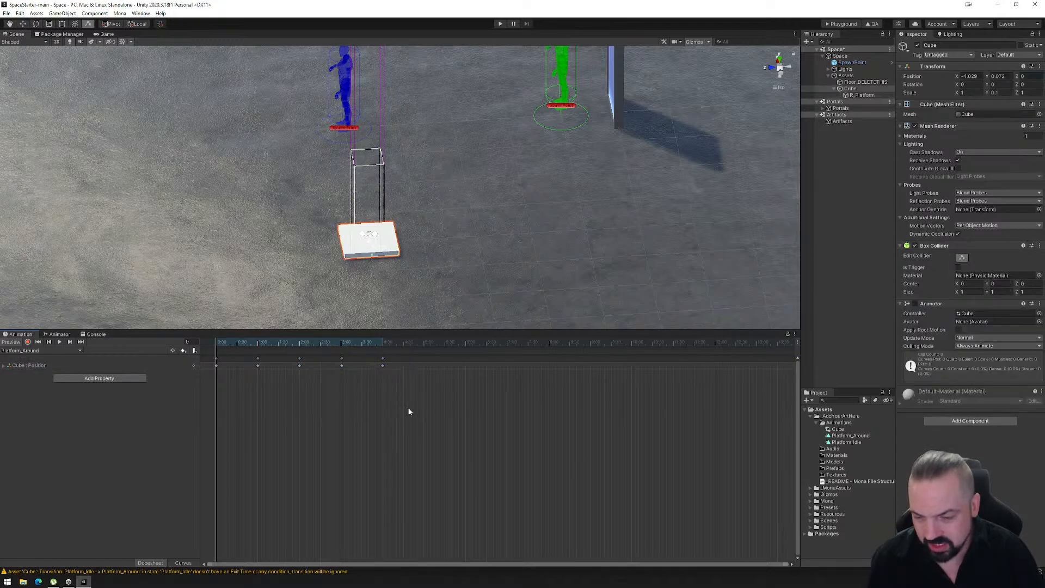
- Stretch all the Cube position keyframes in Platform_Around evenly so that the clip lasts about 10 seconds
drag(410, 412, 207, 355)
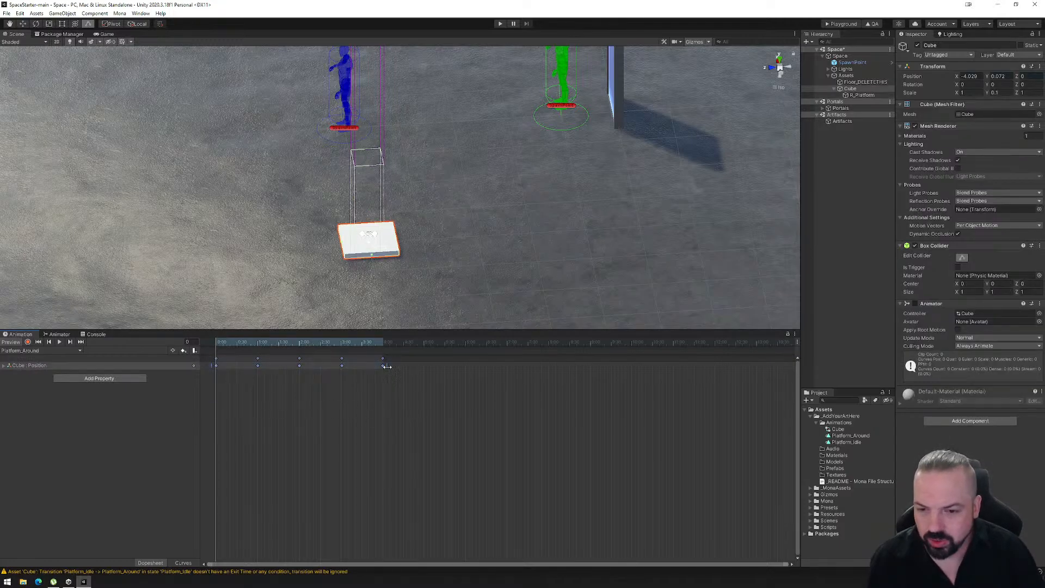
drag(401, 369, 546, 380)
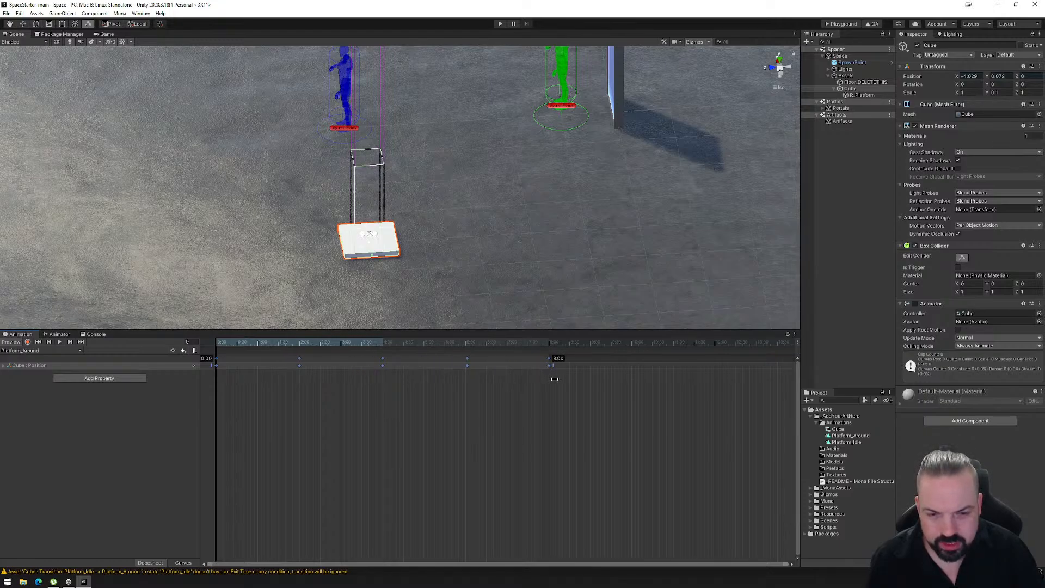
drag(554, 378, 637, 381)
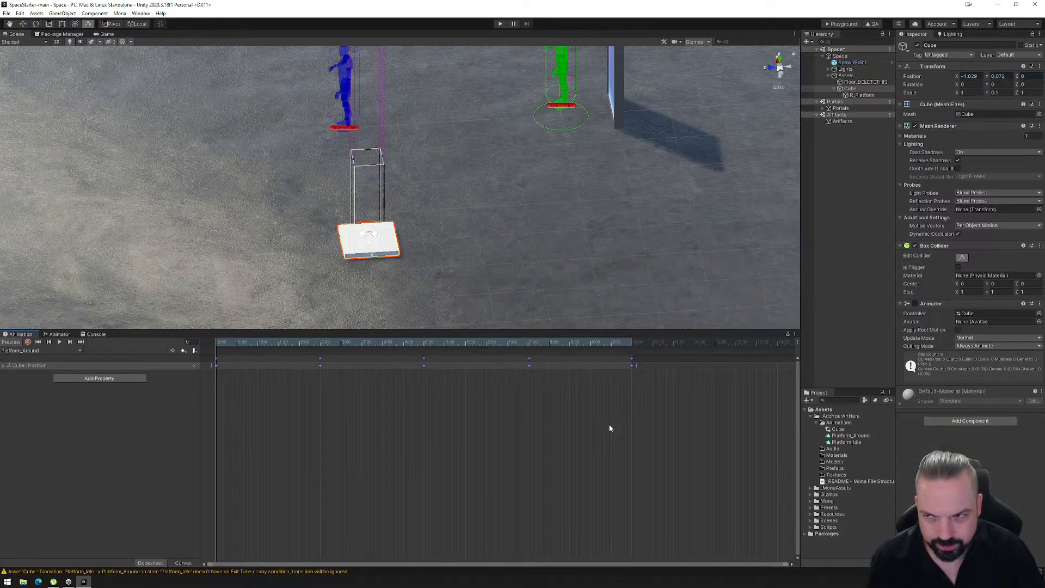
- Export the space's playground build, load its PlaygroundFiles folder into the Mona Playground and take control of the avatar
click(841, 24)
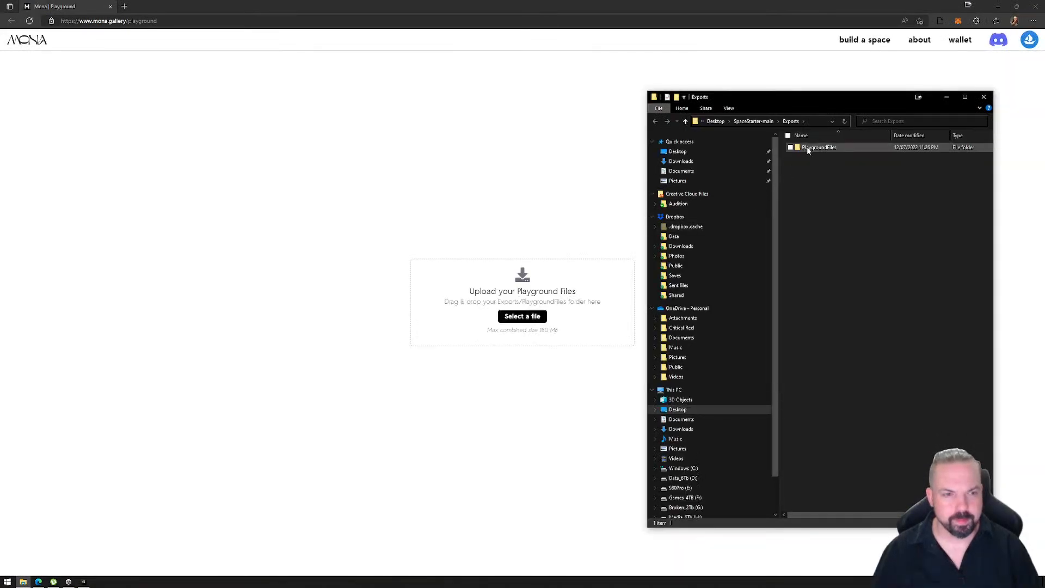
drag(808, 151, 490, 343)
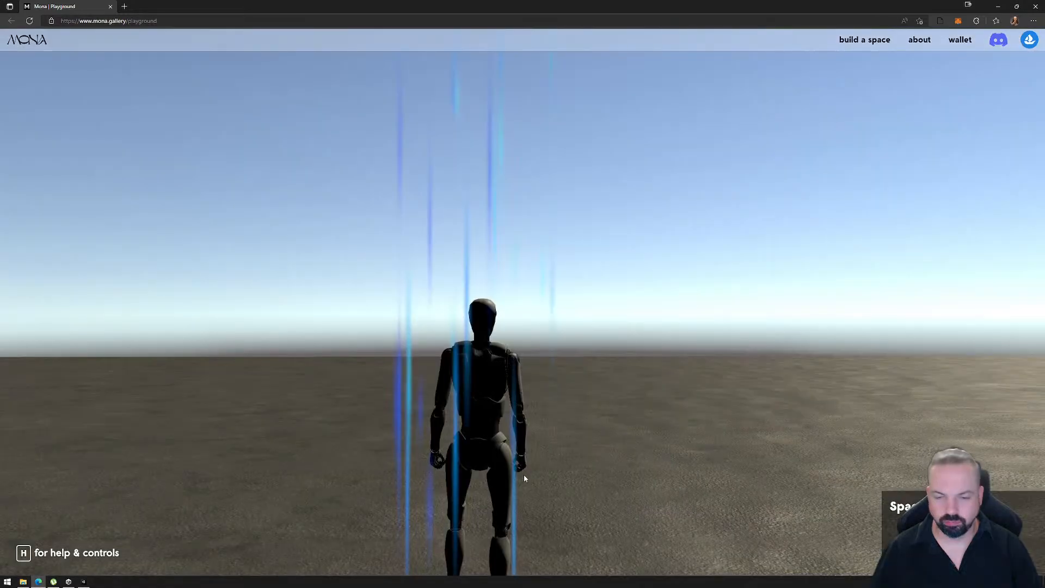
click(587, 460)
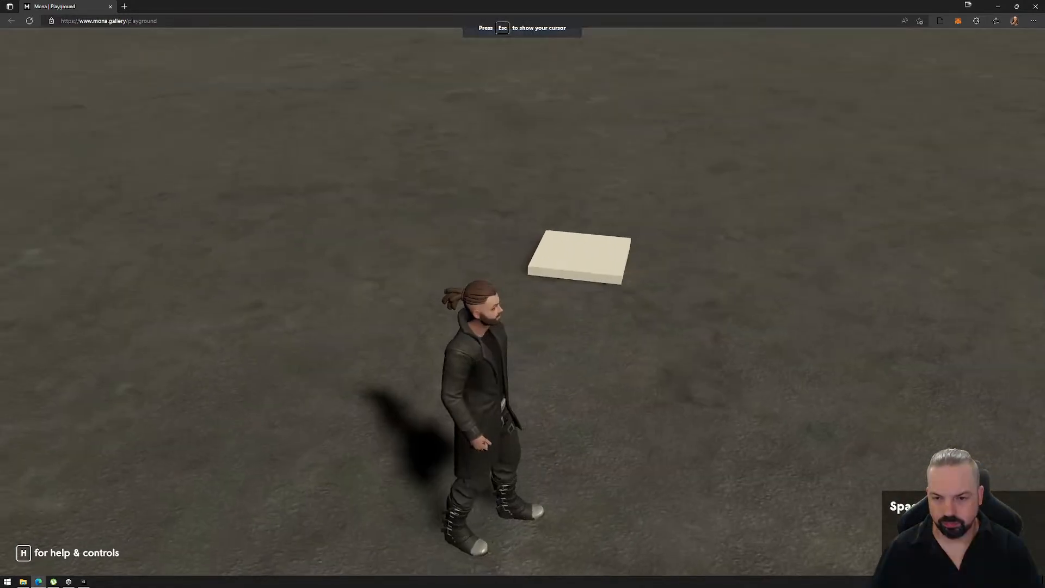
- Walk the avatar onto the white platform and stay on it to test the reactor and the slower ride
key(w)
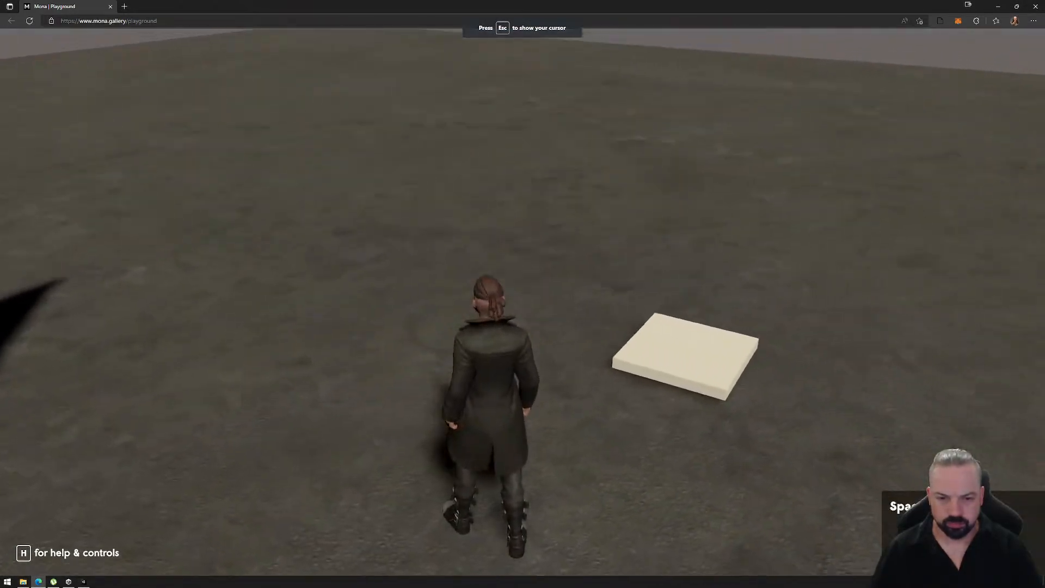
key(d)
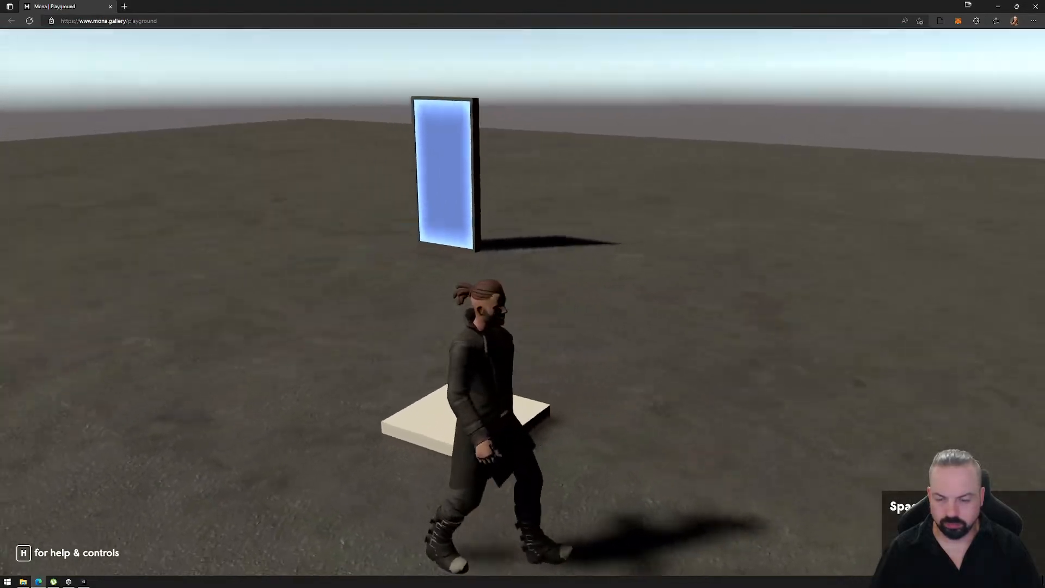
key(w)
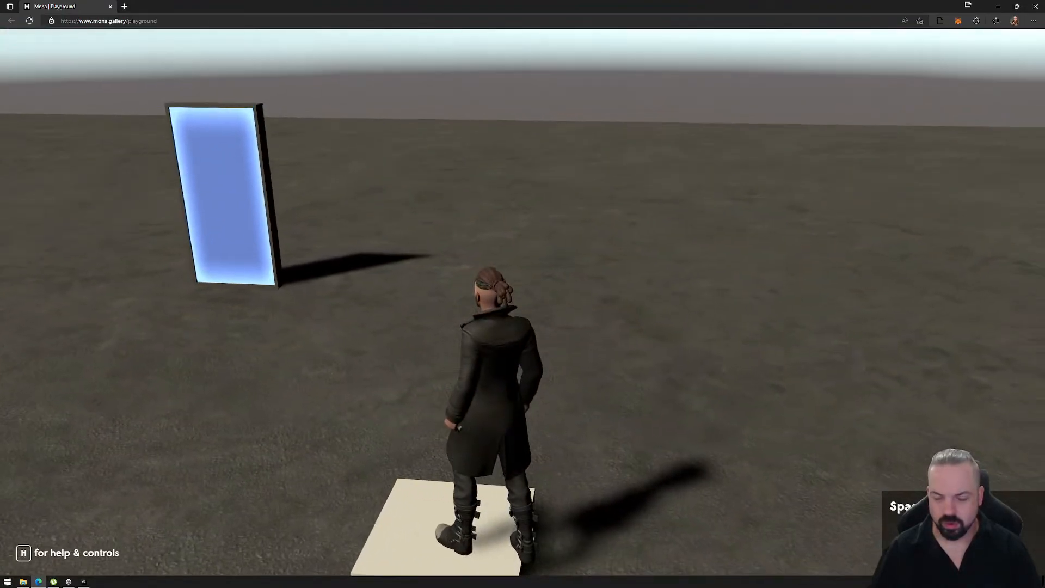
key(a)
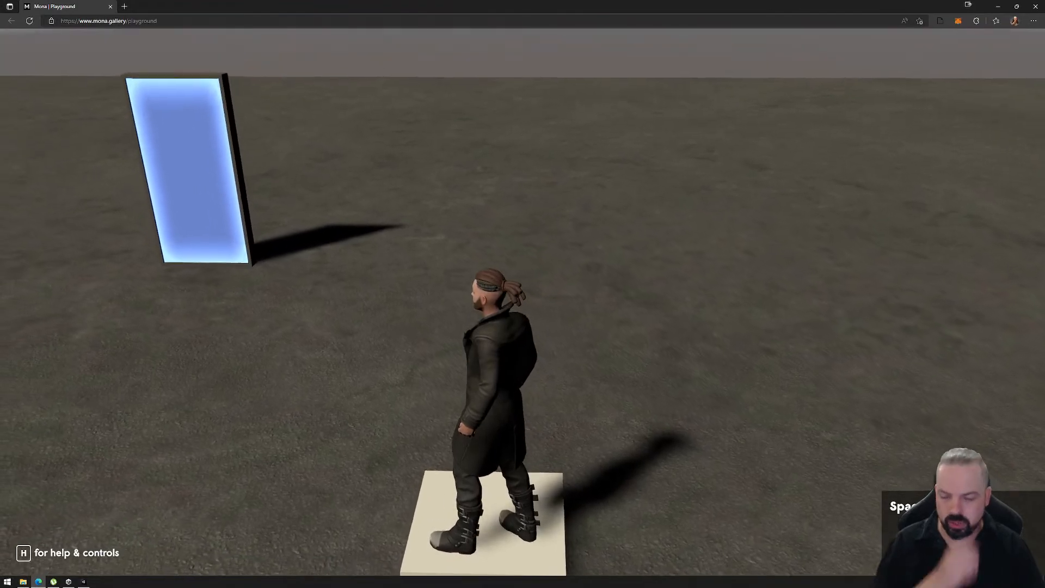
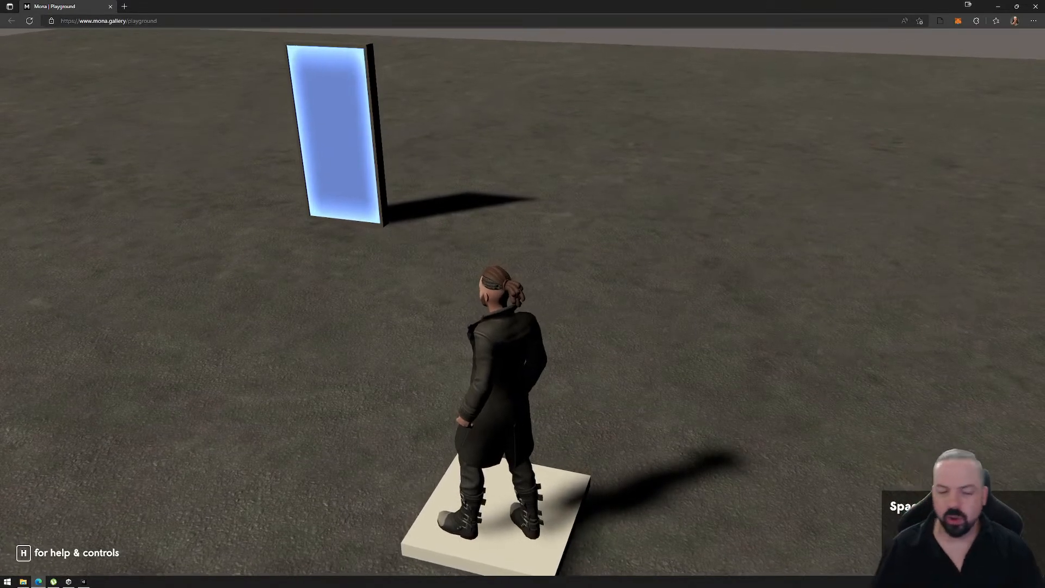
- Walk the avatar off the white platform and back toward it to finish checking the ride
key(s)
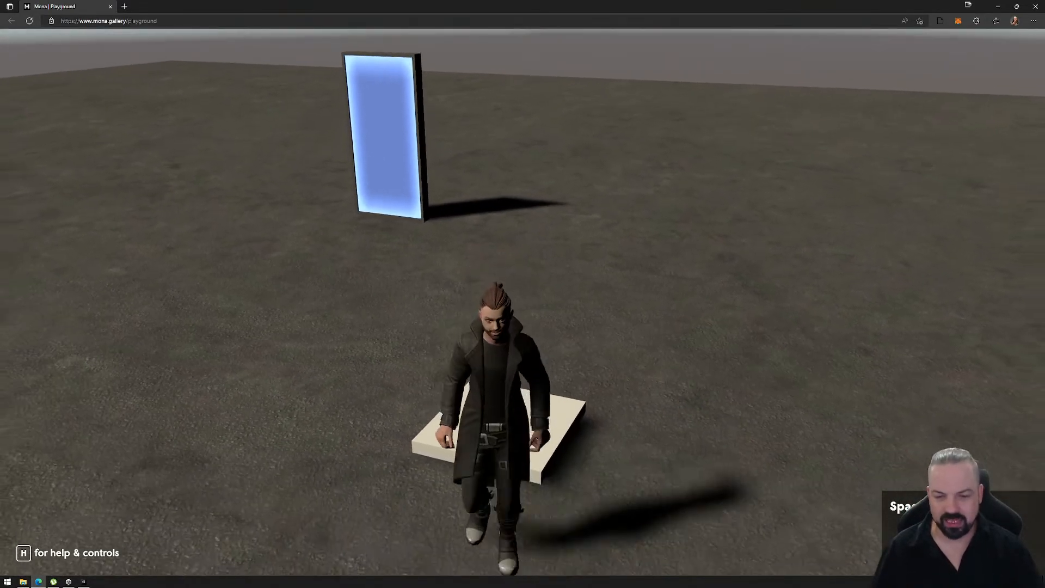
key(w)
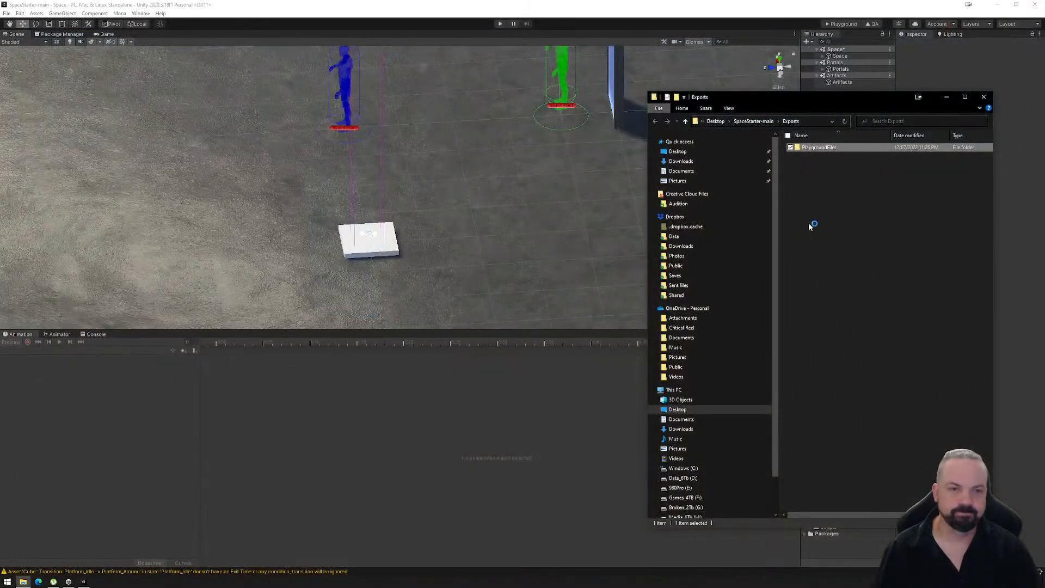
- Delete the PlaygroundFiles folder from the project's Exports folder and close the file window
key(Delete)
key(Return)
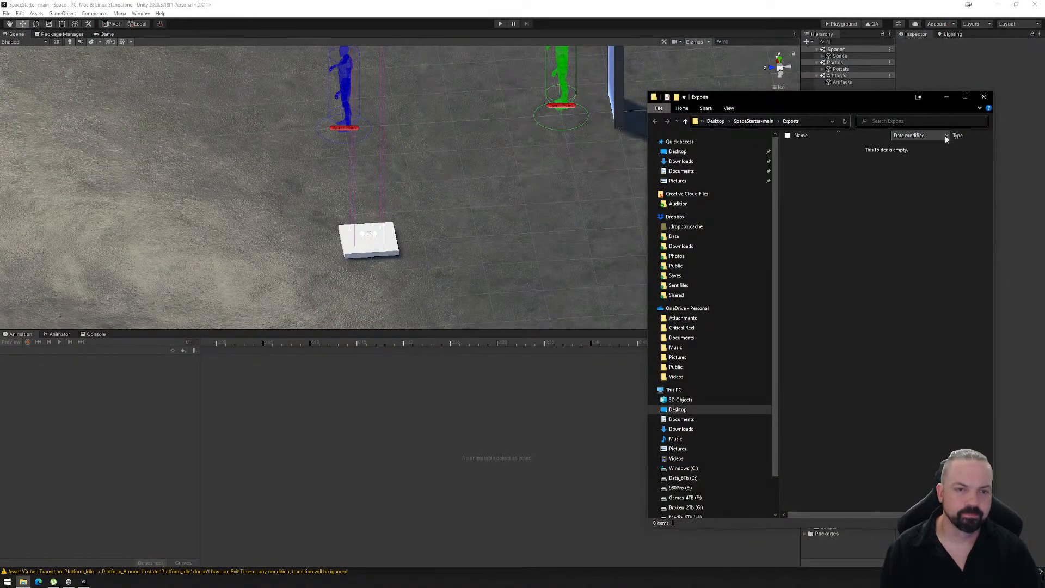
click(983, 97)
- Inspect the R_Platform child of the platform cube, checking its reactor settings and the extent of its box collider
right_drag(446, 283, 597, 284)
scroll(502, 231, down, 5)
middle_drag(505, 198, 482, 259)
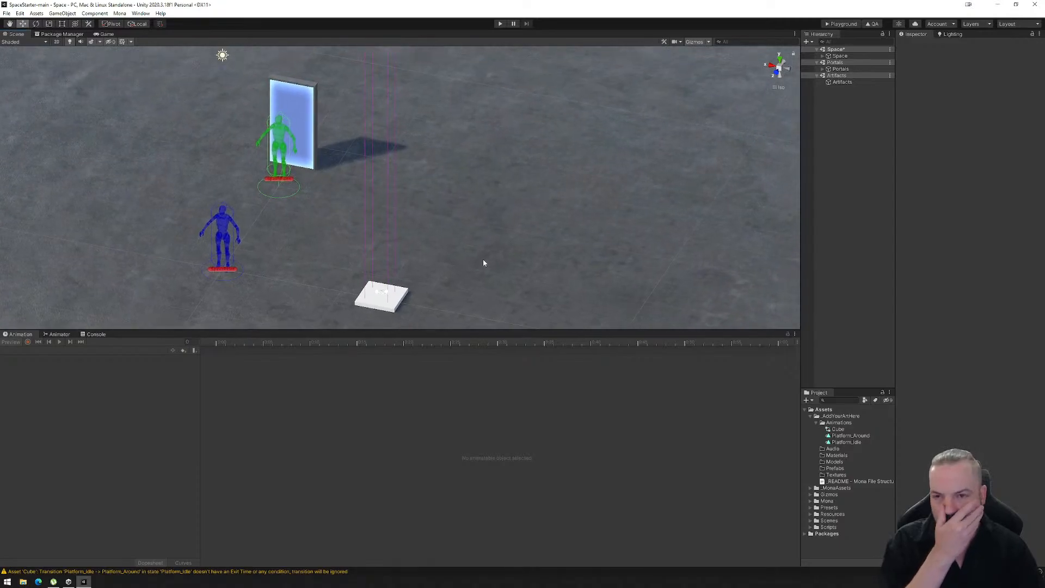
scroll(473, 251, down, 5)
middle_drag(425, 188, 403, 168)
scroll(410, 239, down, 5)
scroll(385, 194, down, 3)
scroll(391, 203, up, 4)
scroll(391, 203, up, 2)
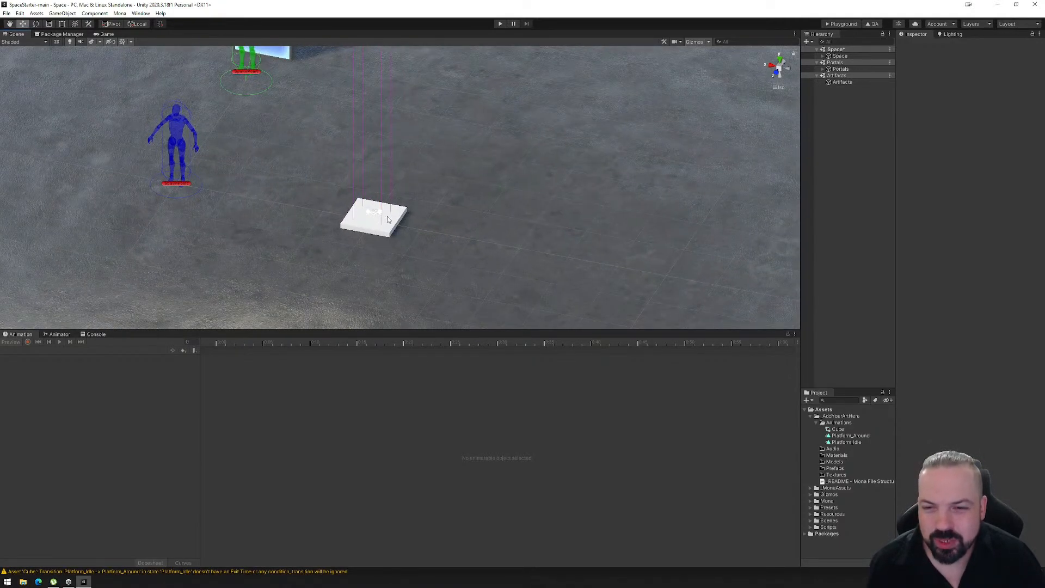
click(388, 218)
click(849, 82)
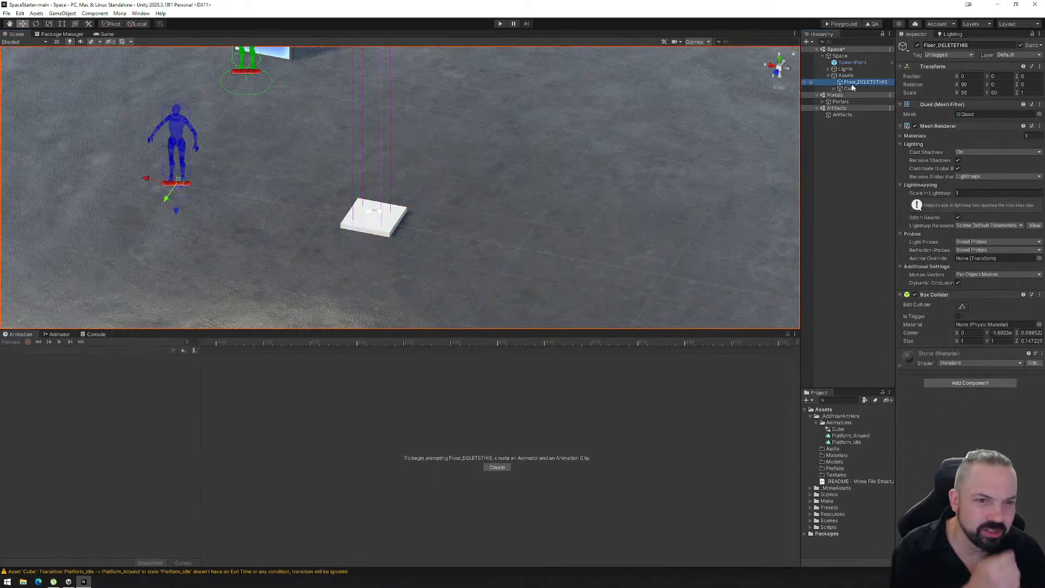
click(834, 89)
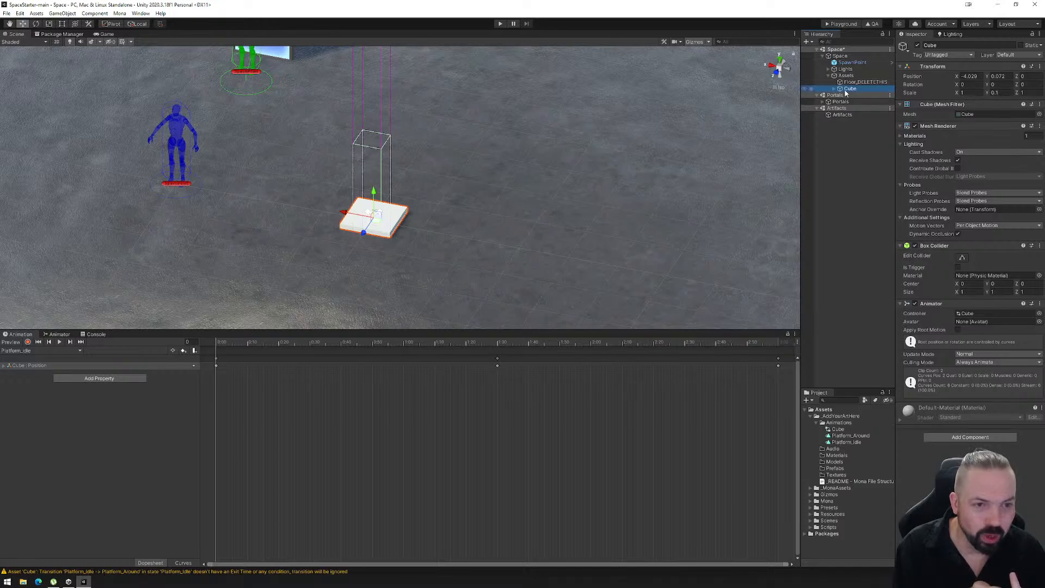
click(833, 89)
click(855, 97)
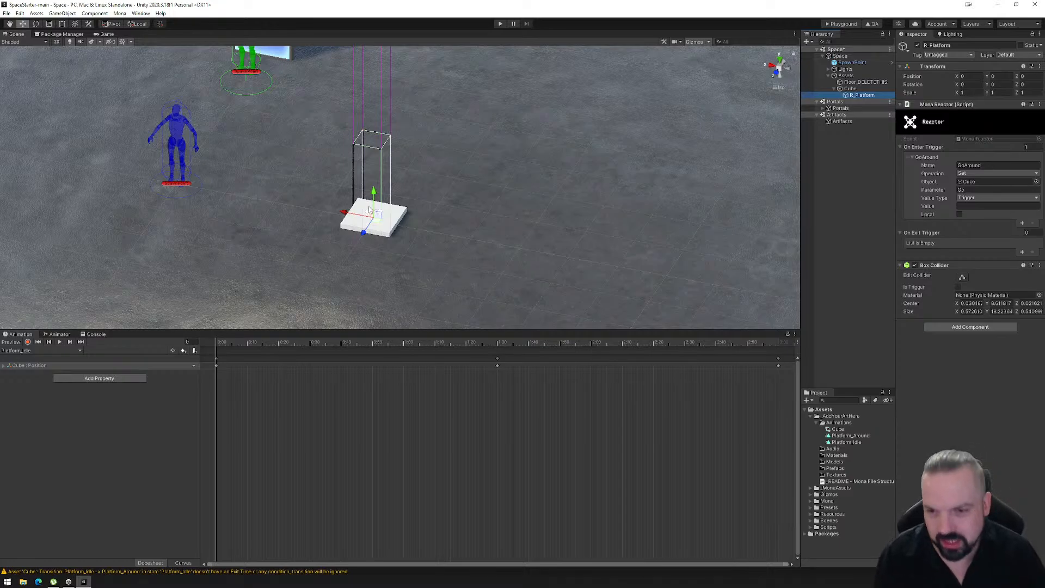
click(962, 278)
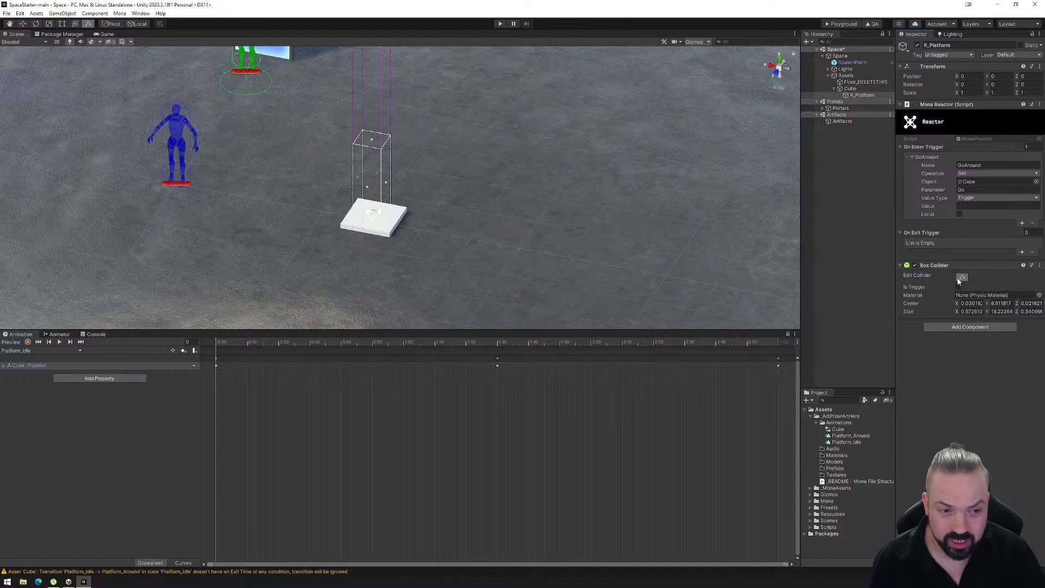
click(961, 279)
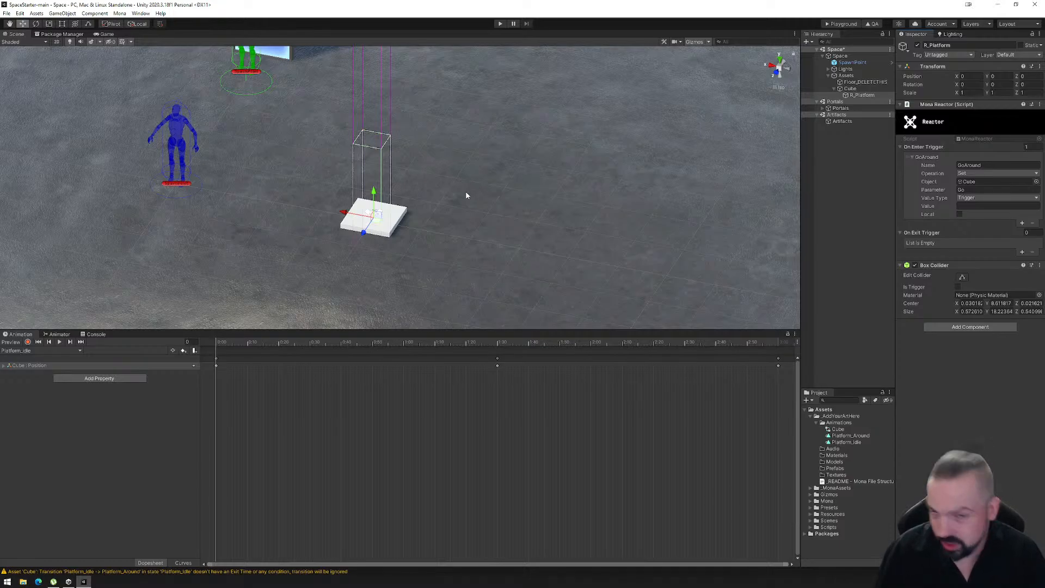
- Give the scene view more height above the animation timeline, with the platform in close view
right_drag(460, 222, 411, 235)
scroll(366, 208, up, 5)
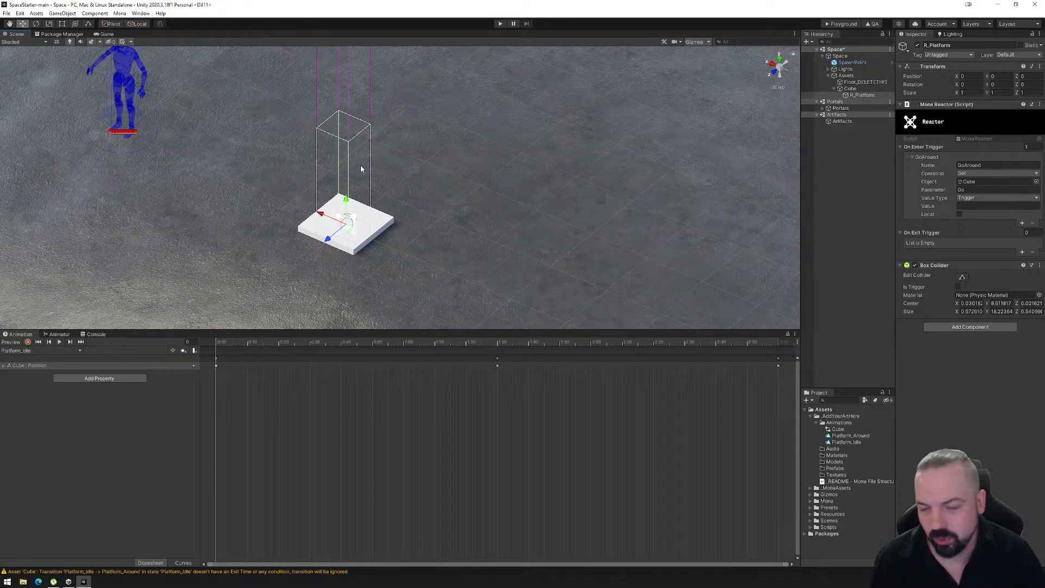
mouse_move(378, 231)
right_down()
mouse_move(402, 238)
mouse_move(385, 214)
mouse_move(378, 222)
right_up()
right_drag(341, 69, 341, 248)
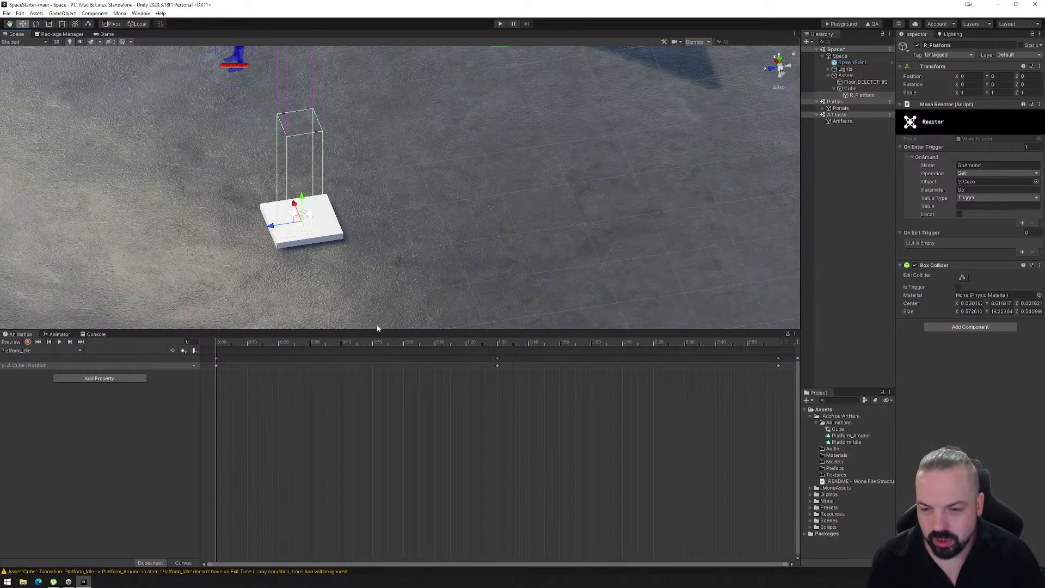
drag(378, 329, 375, 438)
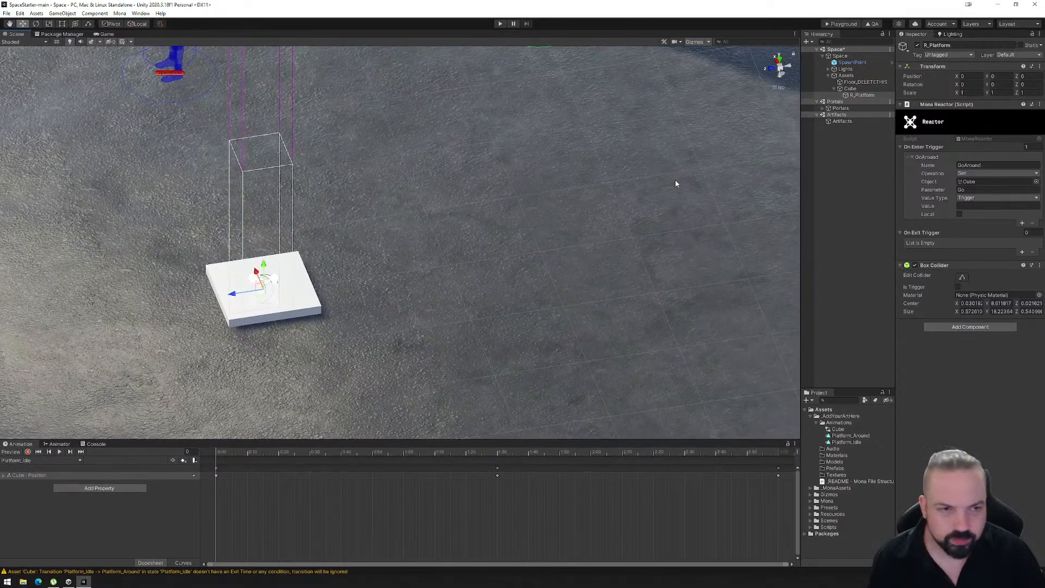
- Create an empty child object under Cube and name it PPV_Platform
click(851, 89)
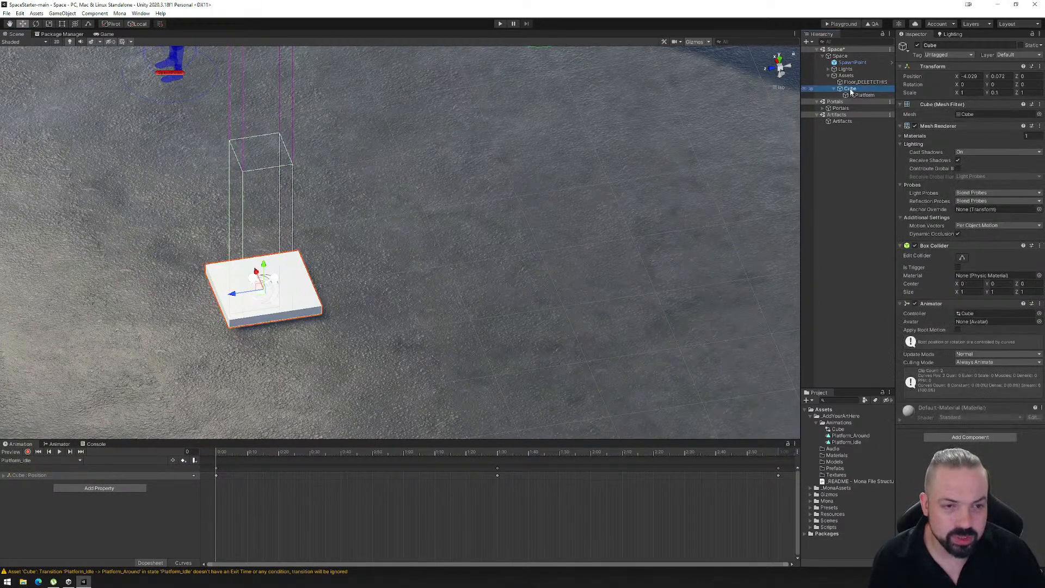
right_click(852, 92)
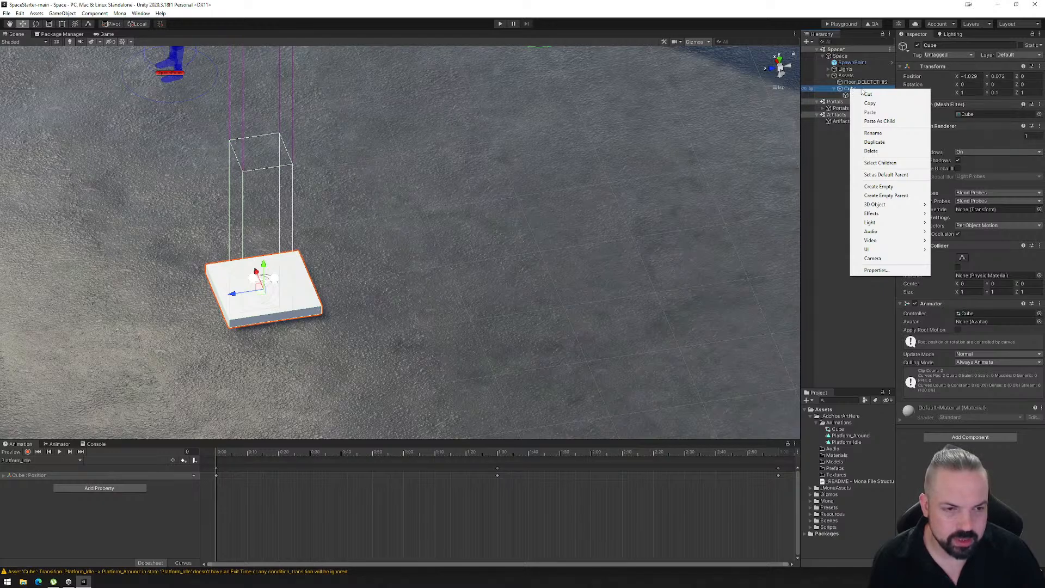
click(889, 187)
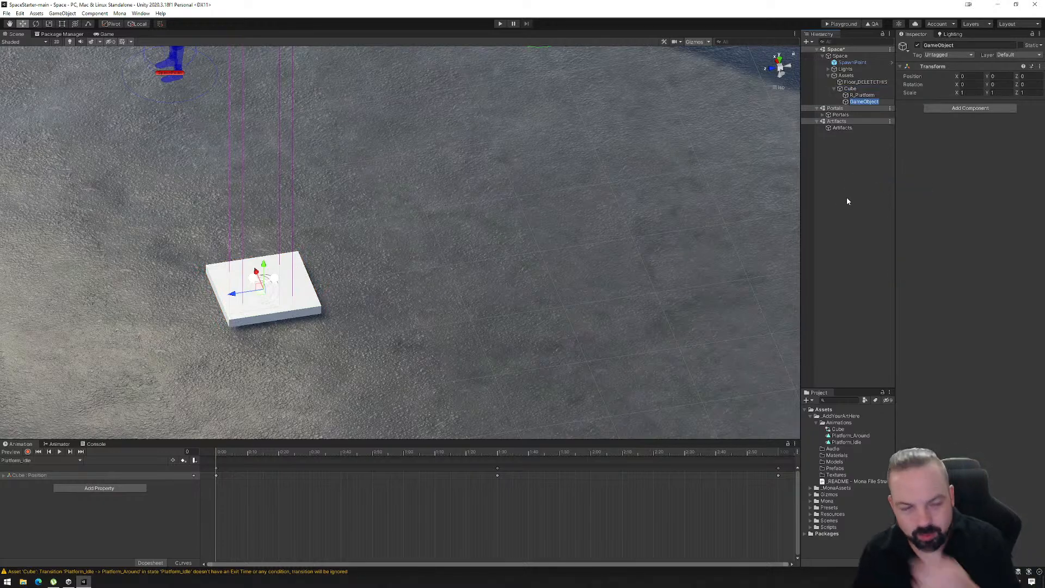
text(PP)
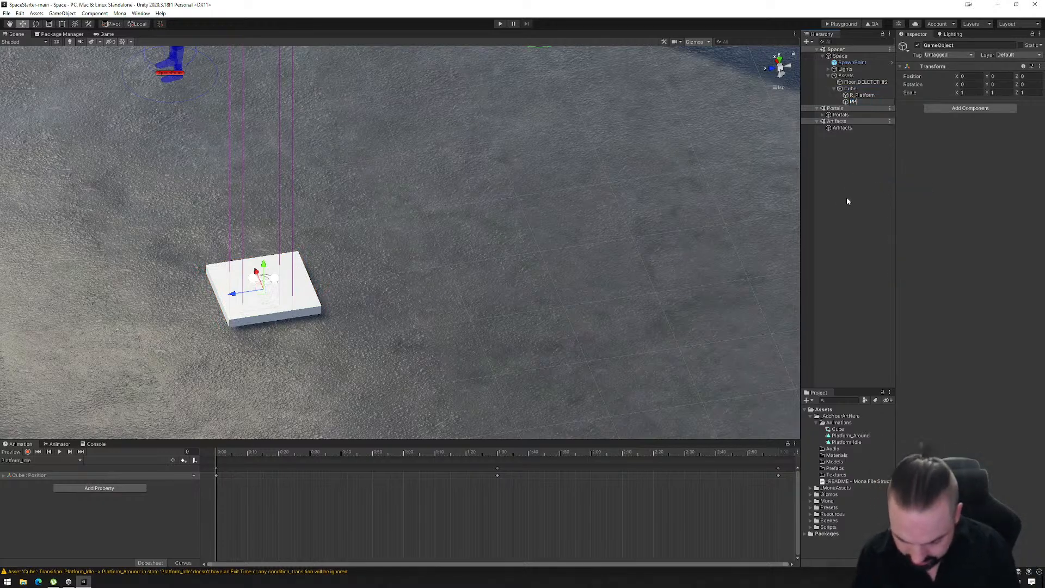
text(V_)
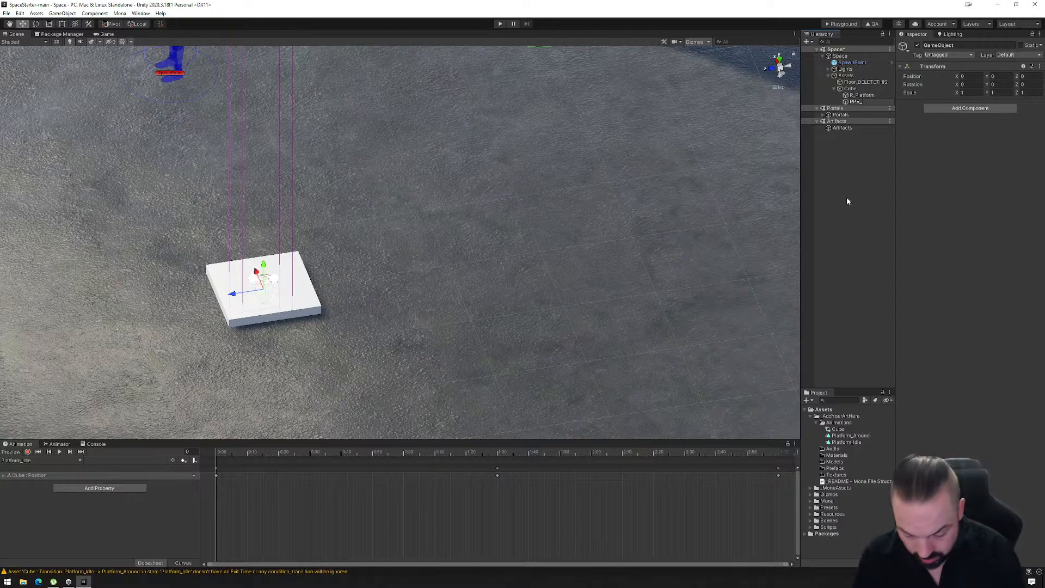
text(P)
text(latform)
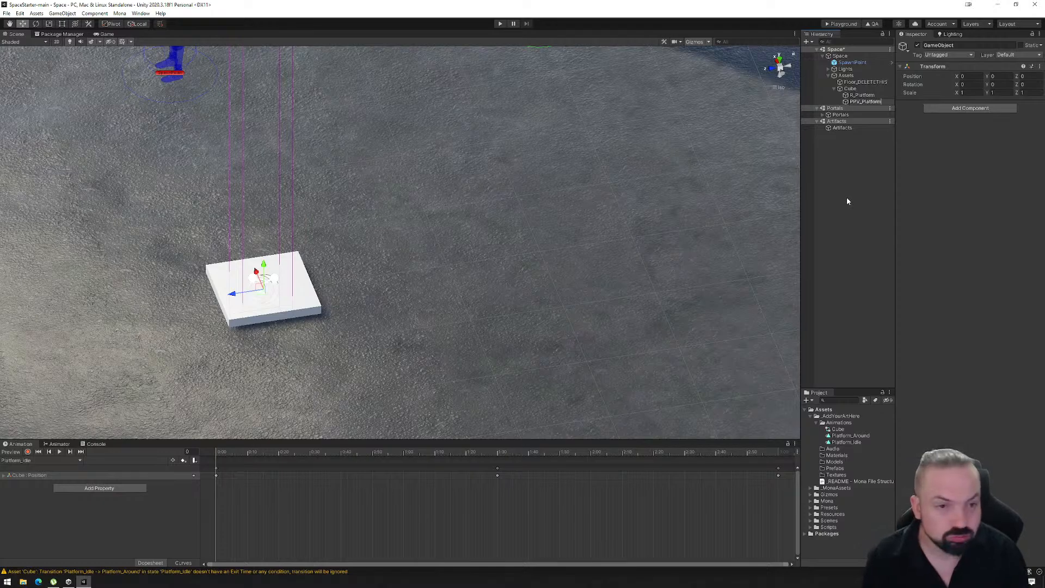
key(Return)
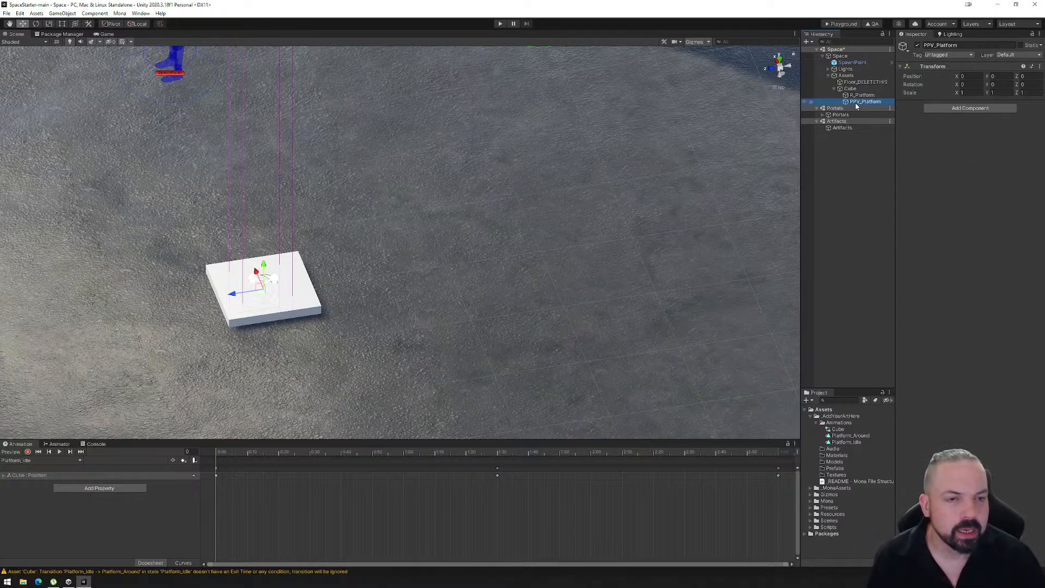
- Add a Player Properties Volume component to PPV_Platform
click(955, 109)
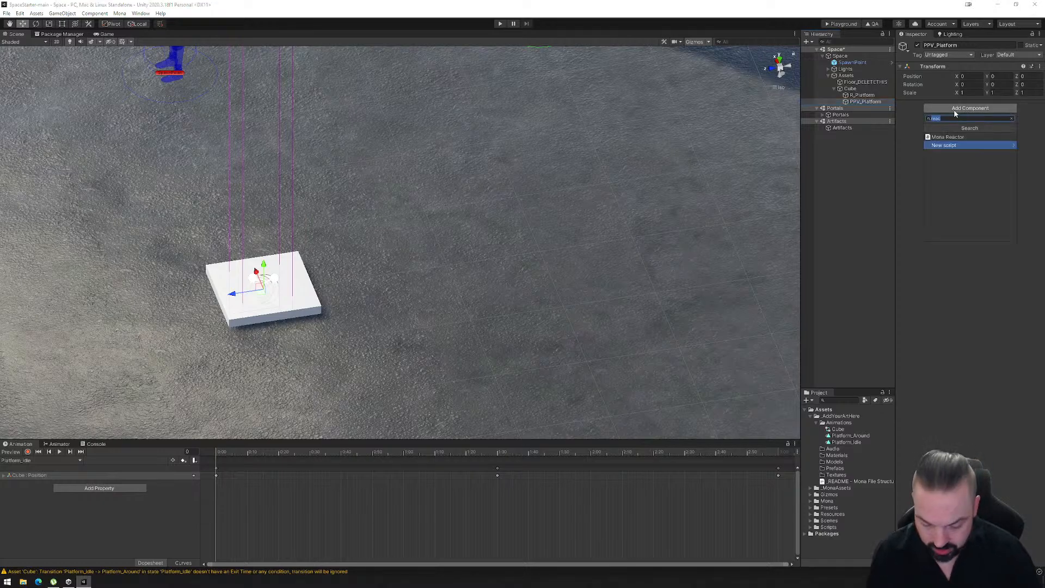
text(ppv)
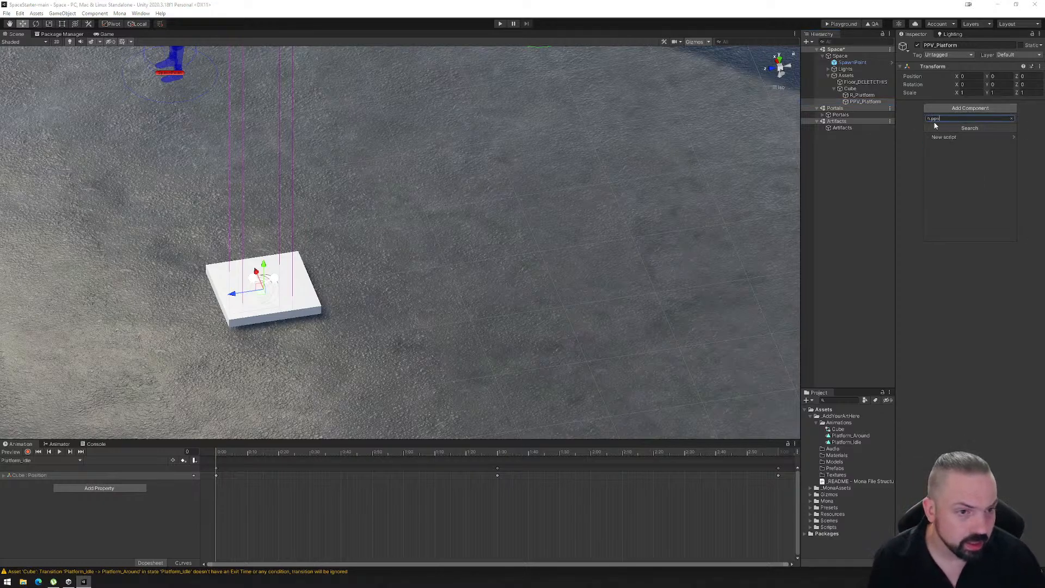
drag(942, 118, 923, 124)
text(play)
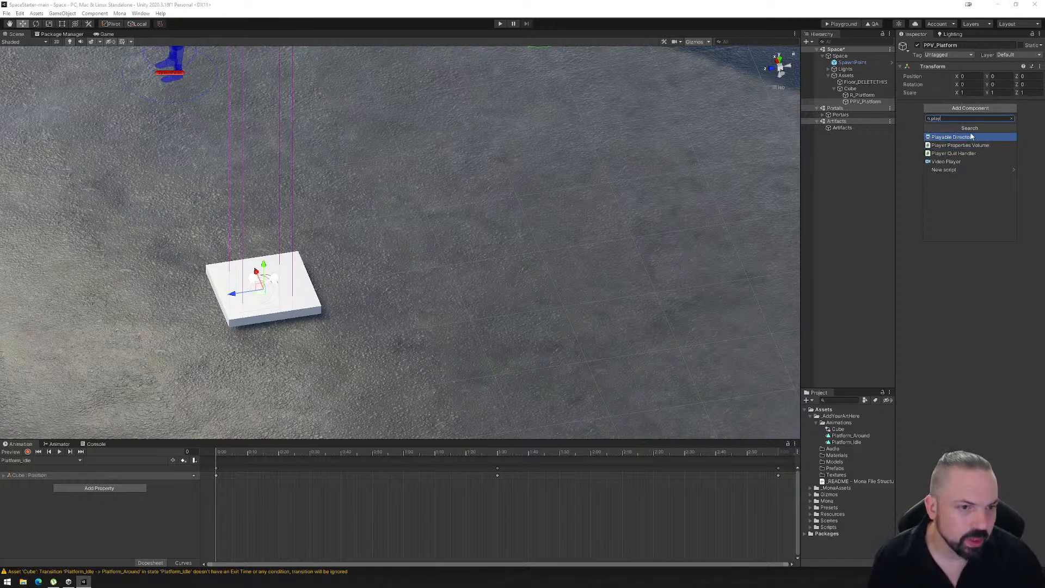
click(955, 146)
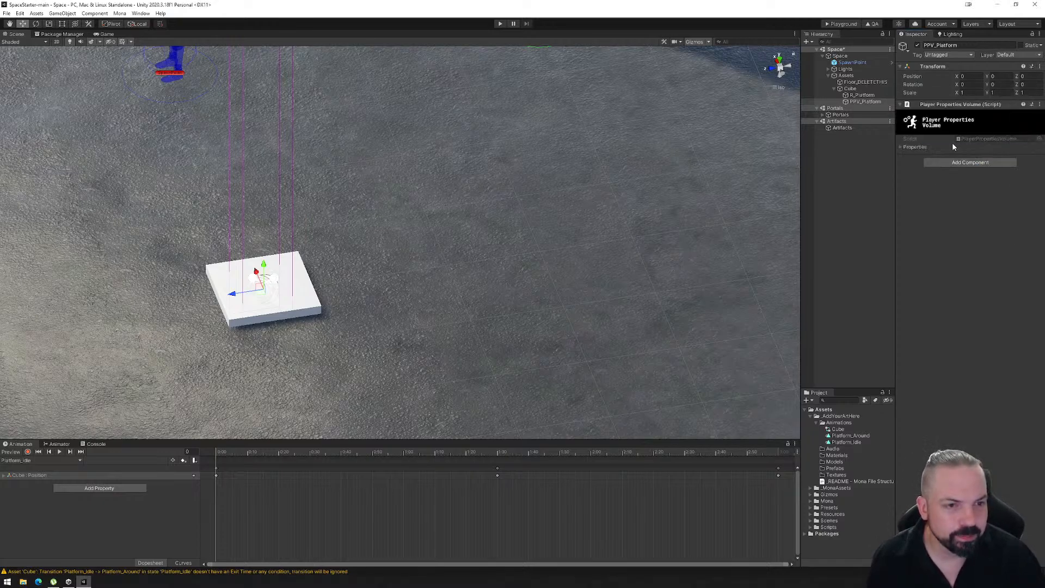
- Add a Box Collider to PPV_Platform and make it a trigger
click(961, 162)
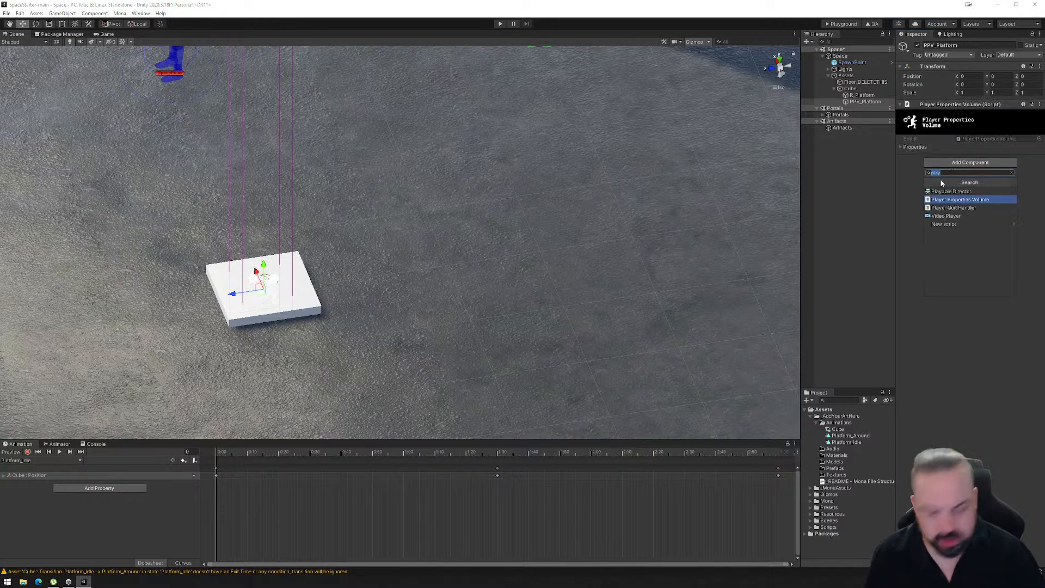
text(collider)
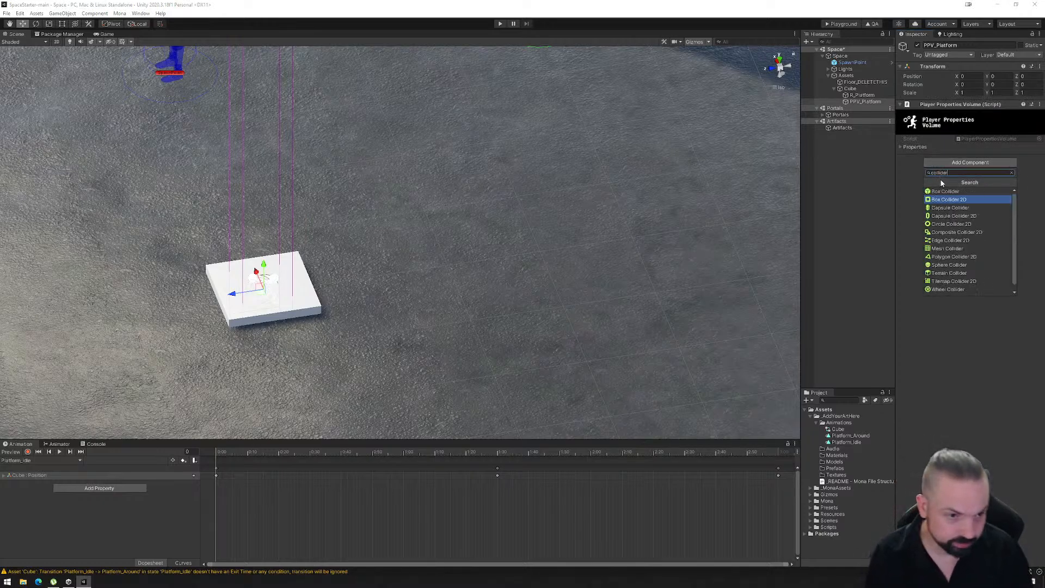
click(950, 190)
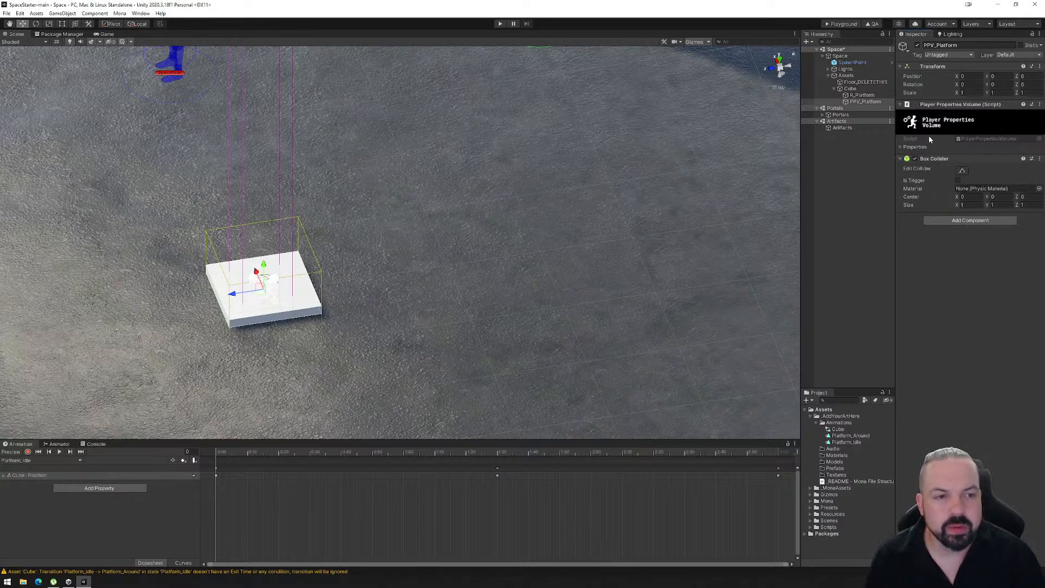
click(958, 181)
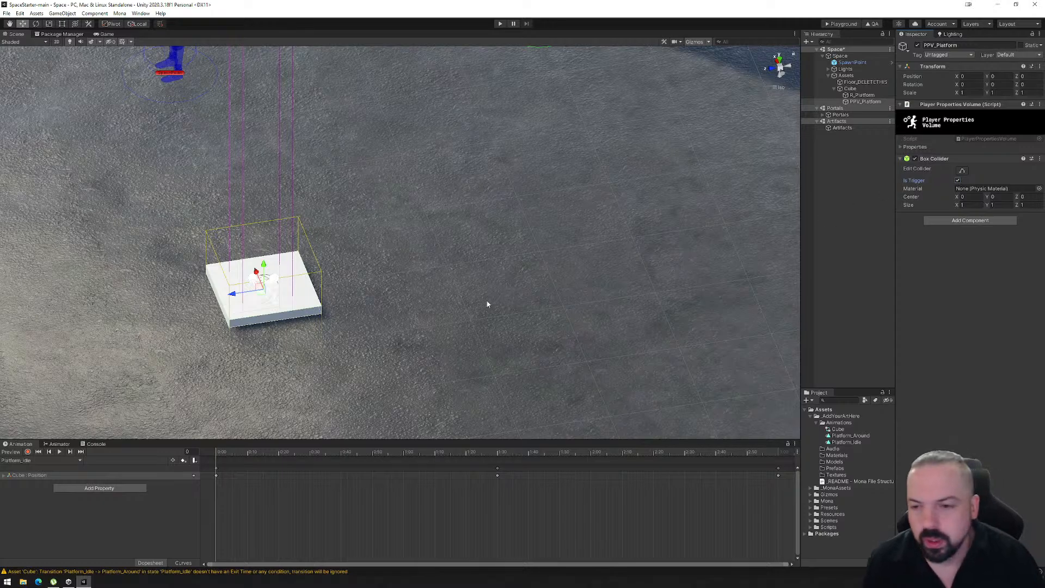
- Stretch the PPV_Platform box collider upward above the platform to a Y size of about 18.9
right_drag(487, 303, 665, 249)
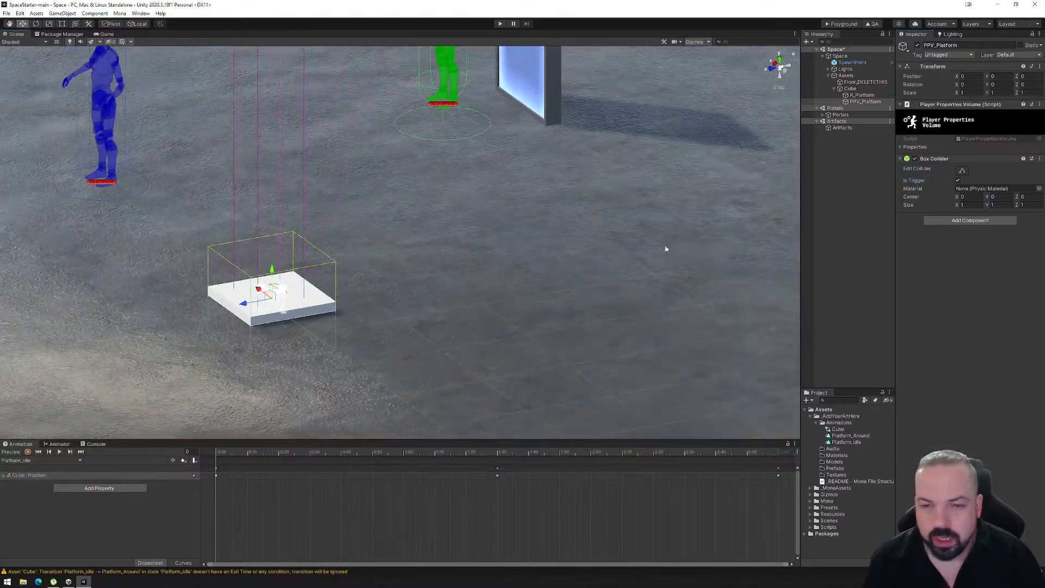
click(963, 171)
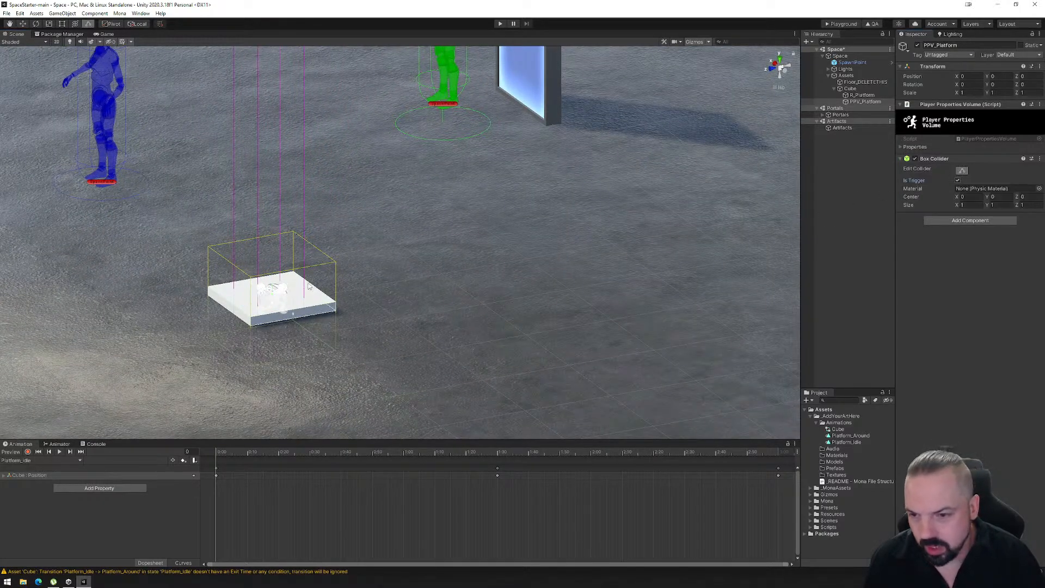
right_drag(295, 325, 310, 316)
drag(285, 298, 305, 135)
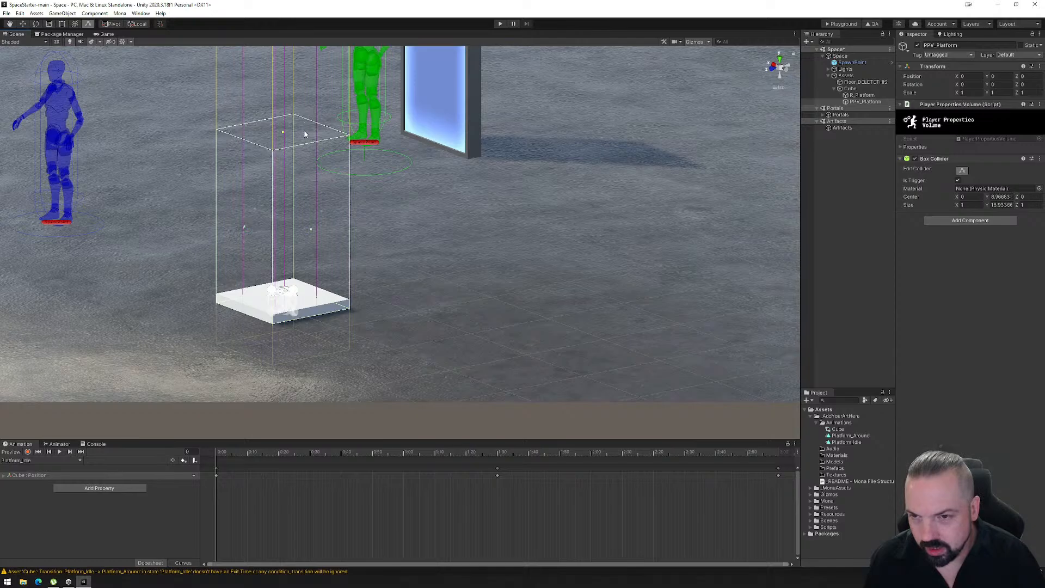
right_drag(415, 243, 415, 268)
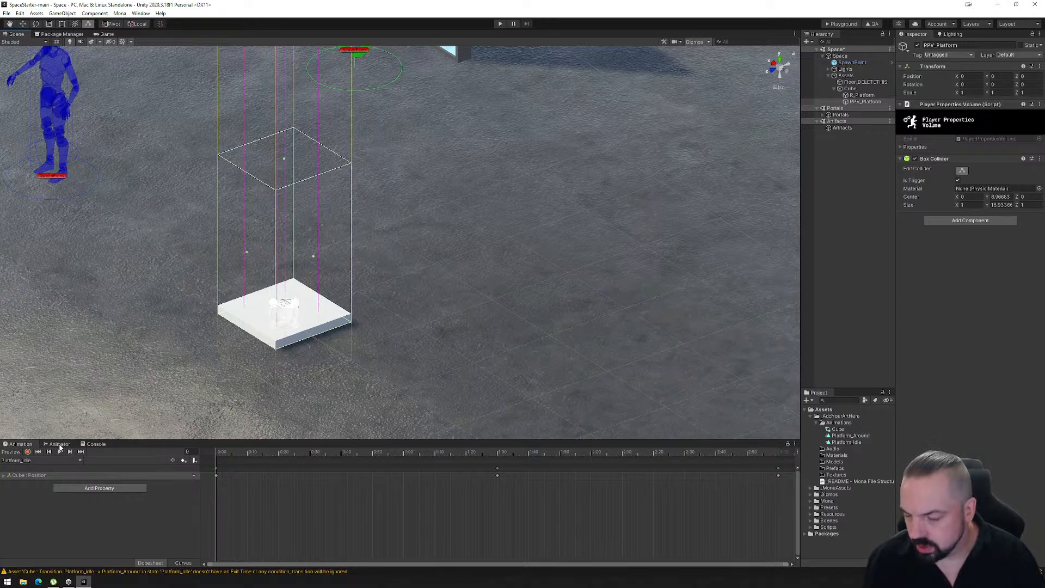
- Review the components of the parent Cube and of its PPV_Platform child
click(858, 103)
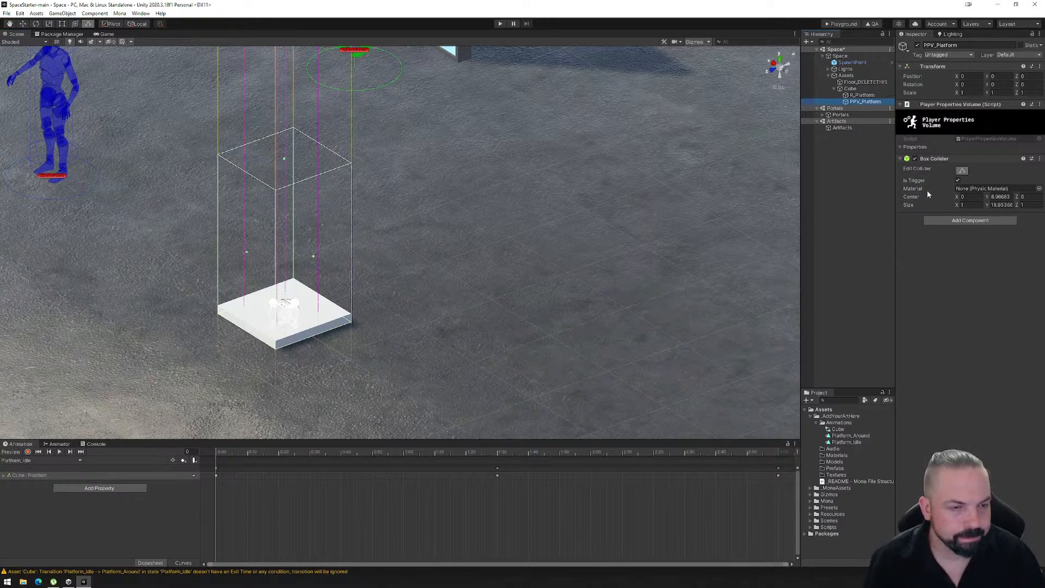
click(851, 88)
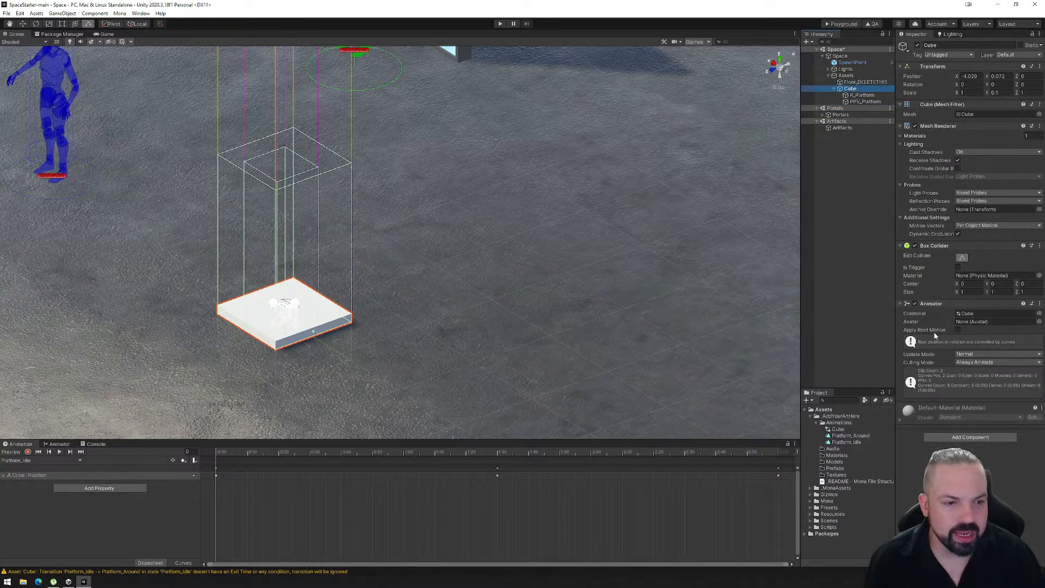
click(860, 102)
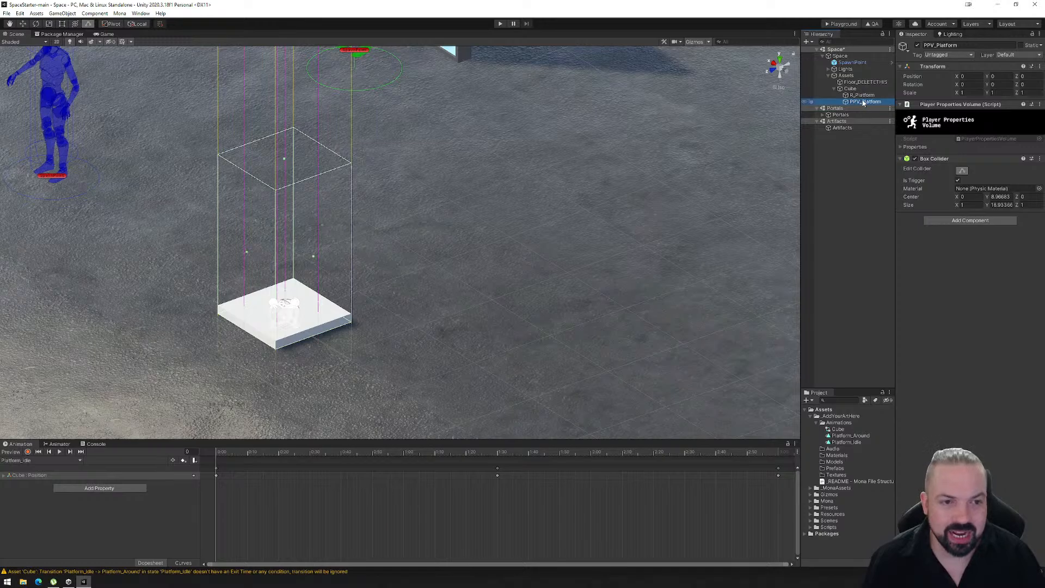
- Expand the Player Properties Volume settings of PPV_Platform and review its gravity override, gravity and other movement properties
click(851, 89)
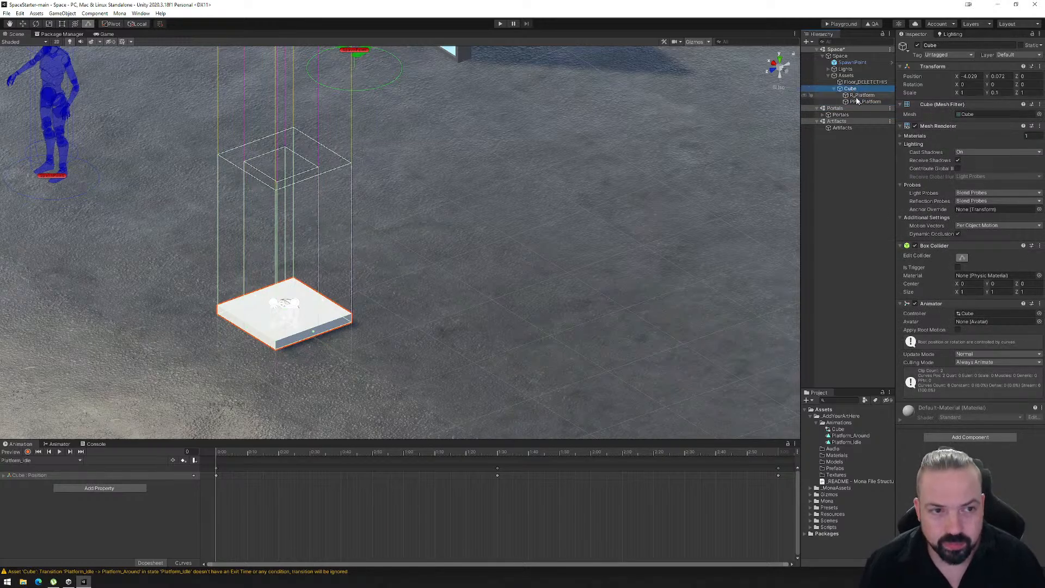
click(858, 102)
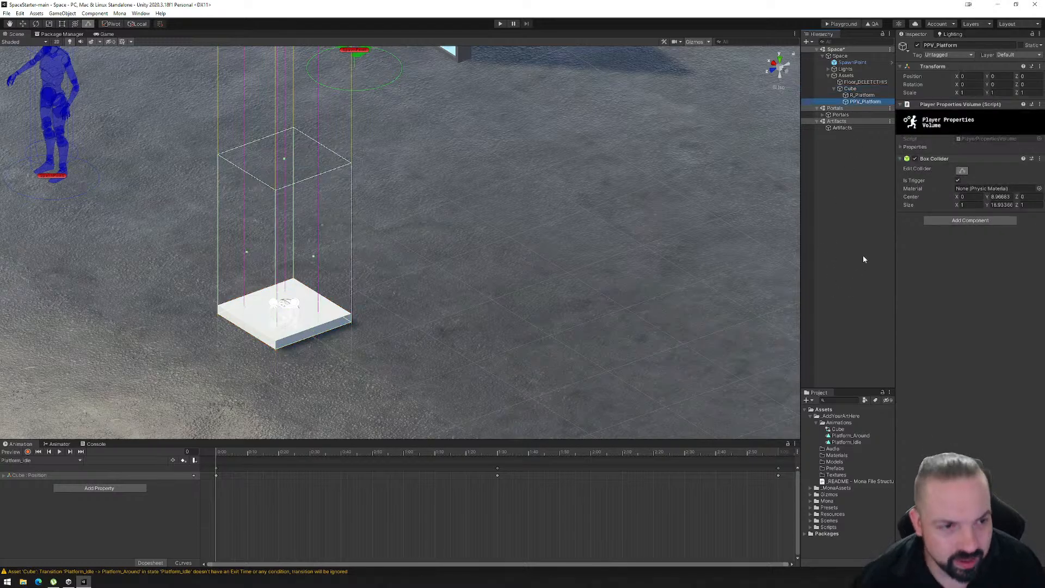
click(901, 146)
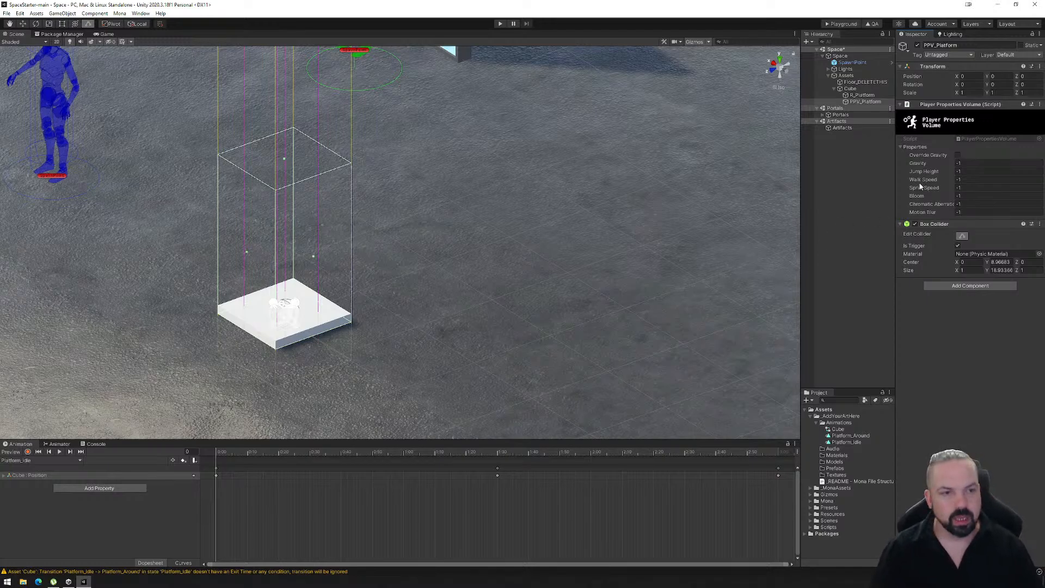
mouse_move(925, 164)
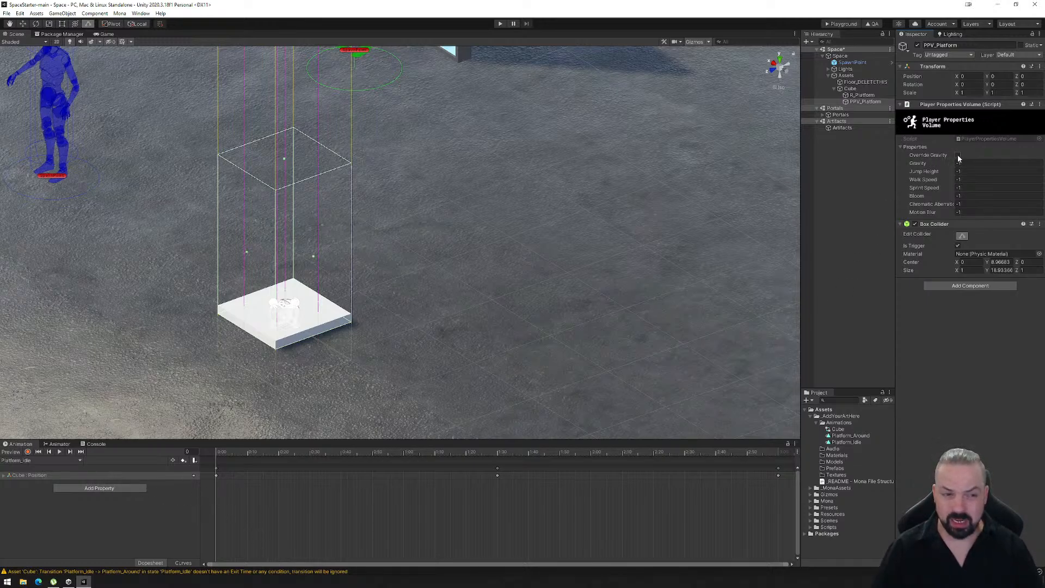
click(940, 166)
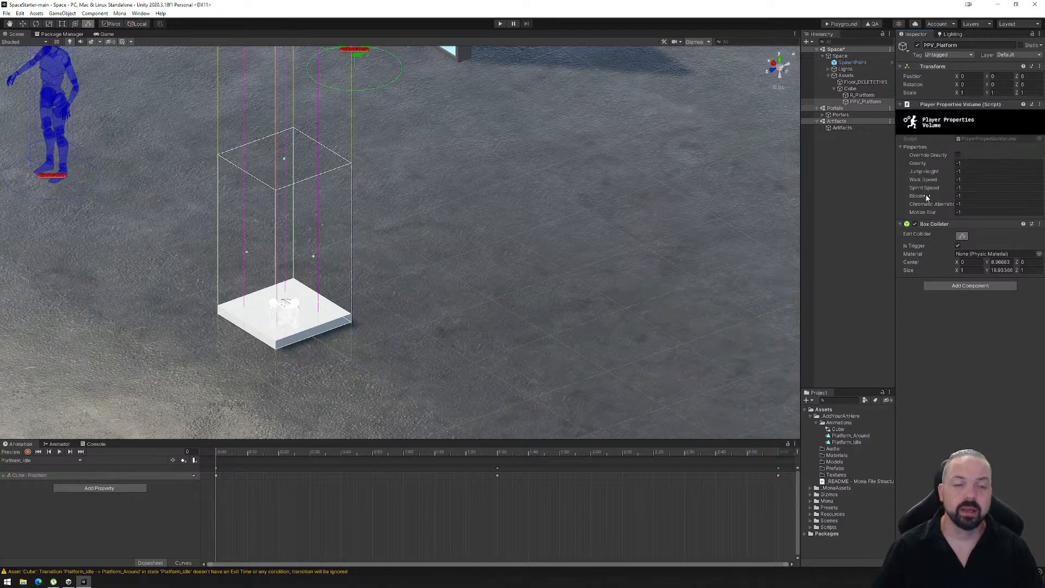
click(958, 155)
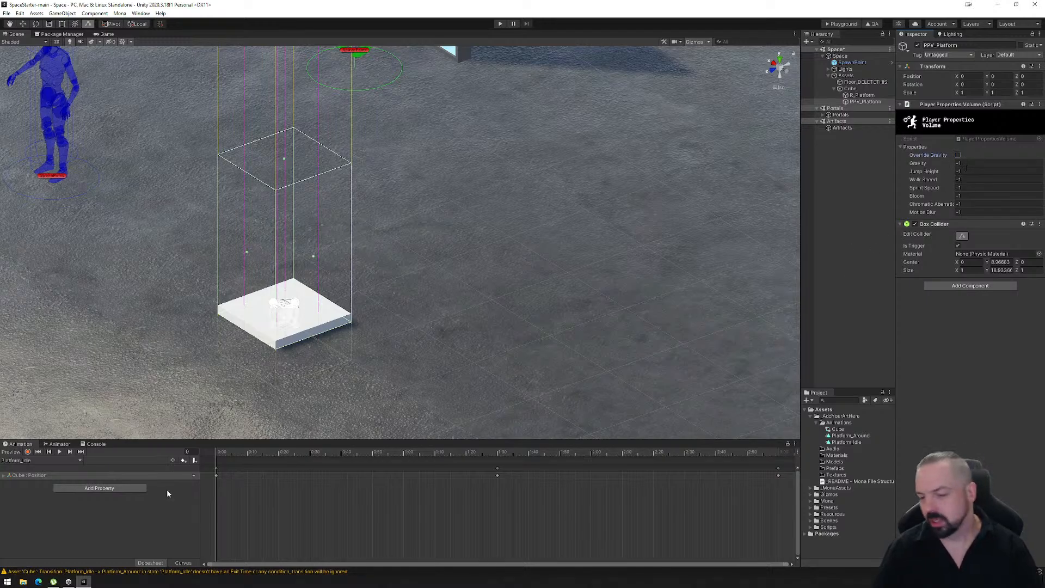
- Enable keyframe recording on the Platform_Idle clip and set the volume's Motion Blur to 1
click(27, 452)
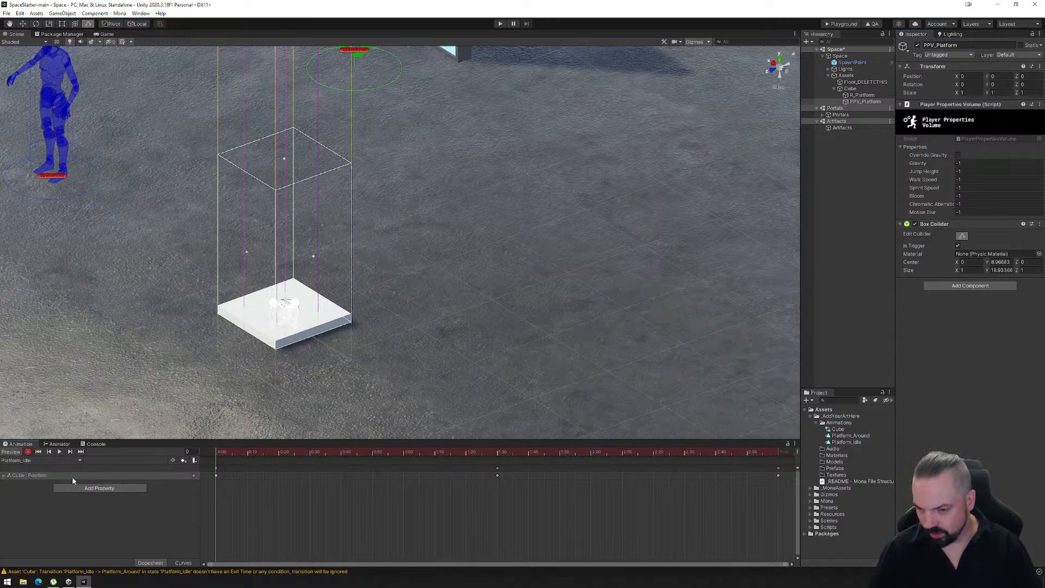
click(959, 163)
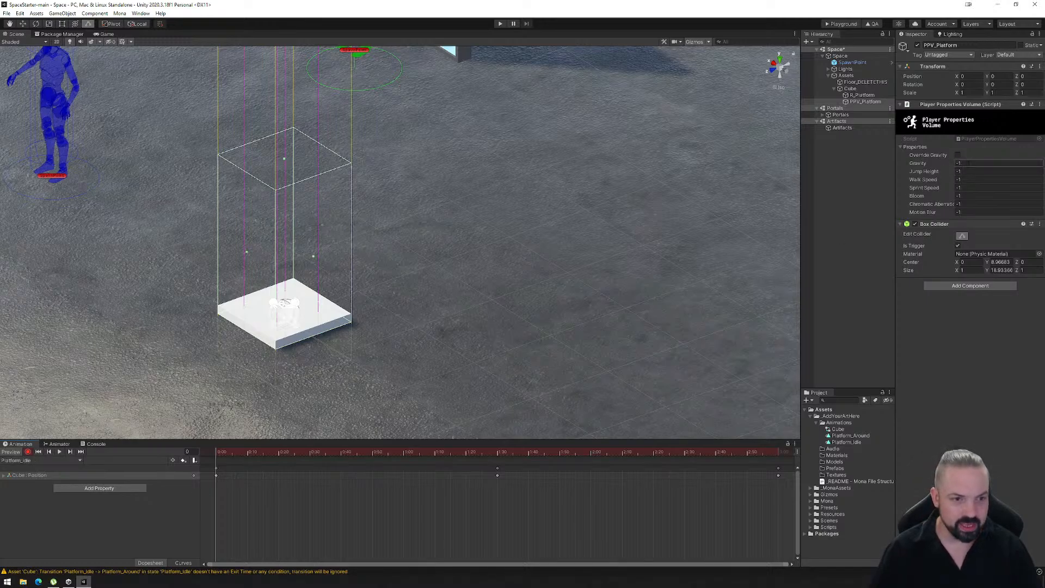
key(Tab)
key(Tab)
key(Tab)
key(Tab)
key(Tab)
key(Tab)
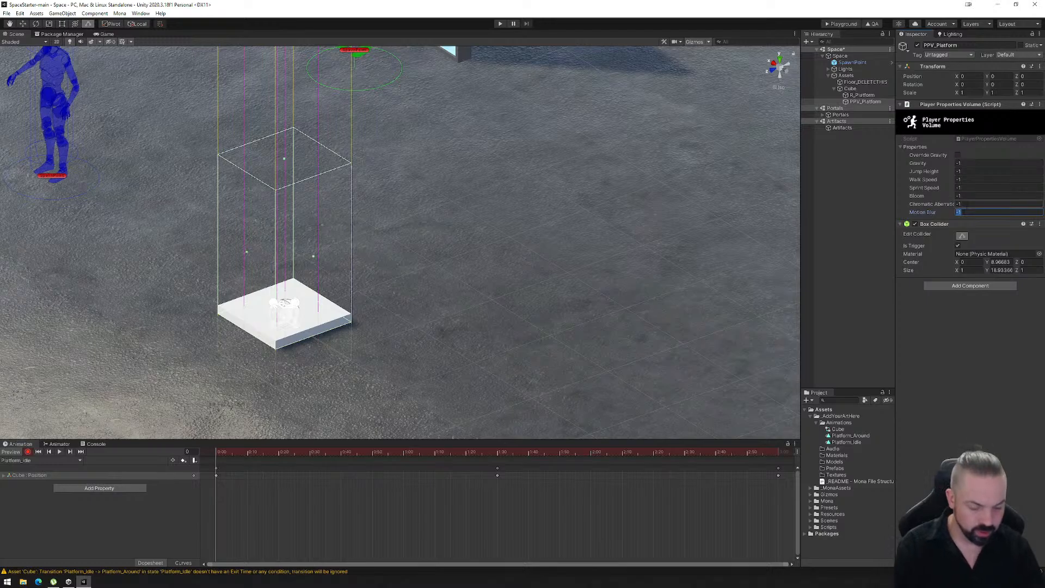
click(972, 211)
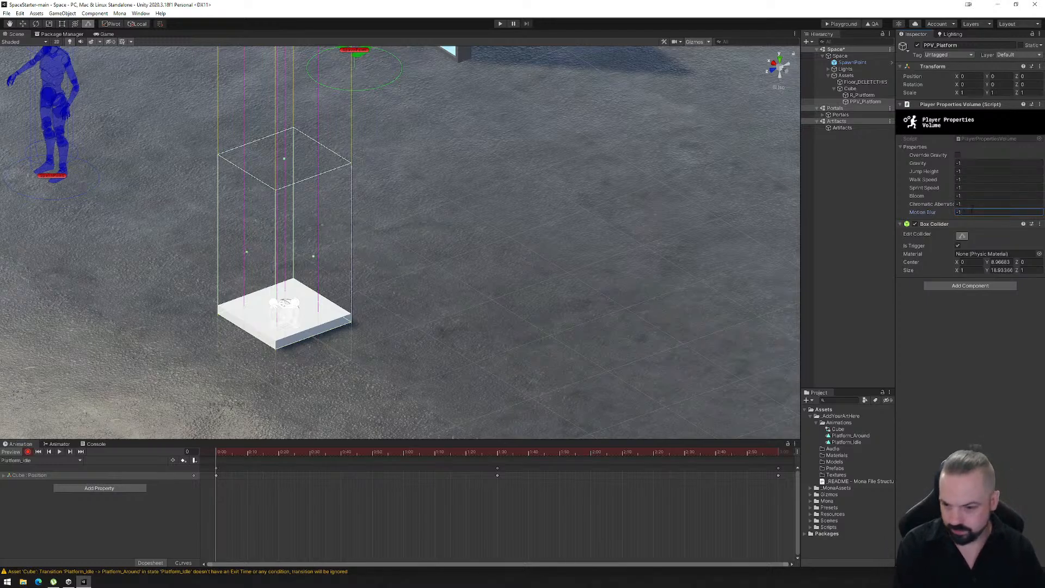
drag(942, 214, 911, 216)
click(974, 211)
text(1)
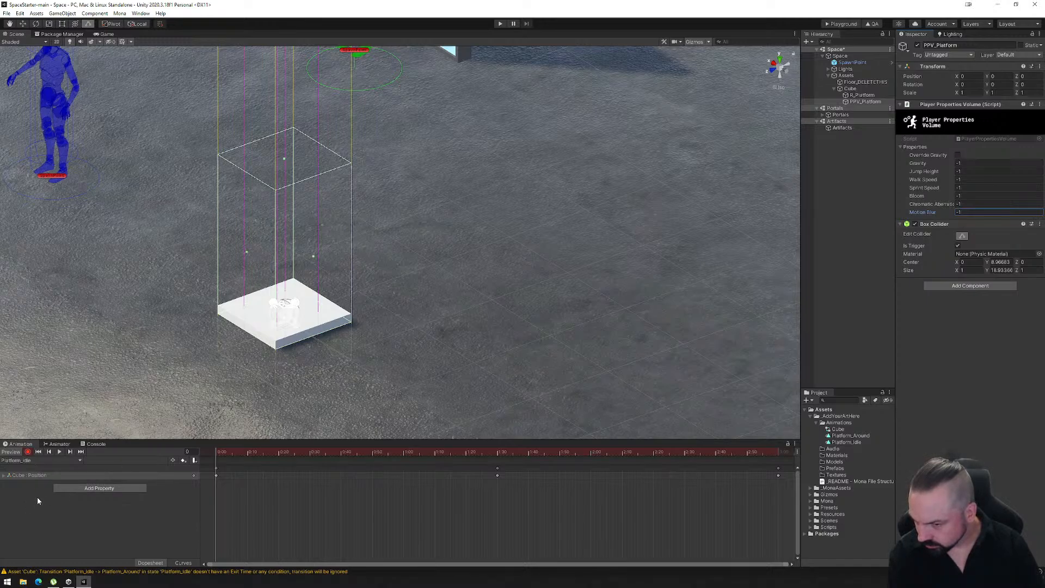
- Add PPV_Platform's Player Properties Volume Enabled property to the Platform_Idle clip
click(112, 489)
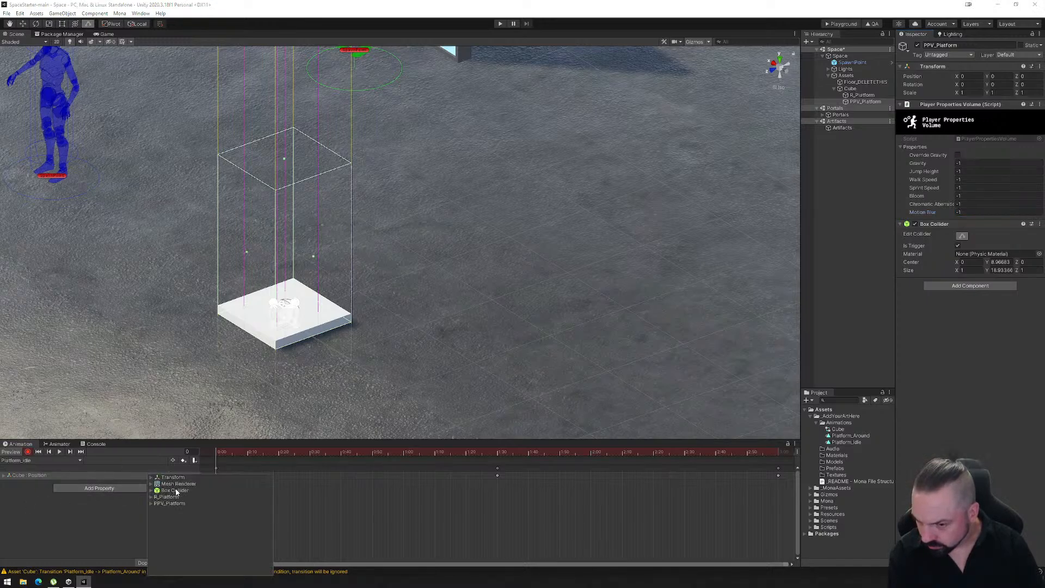
click(152, 504)
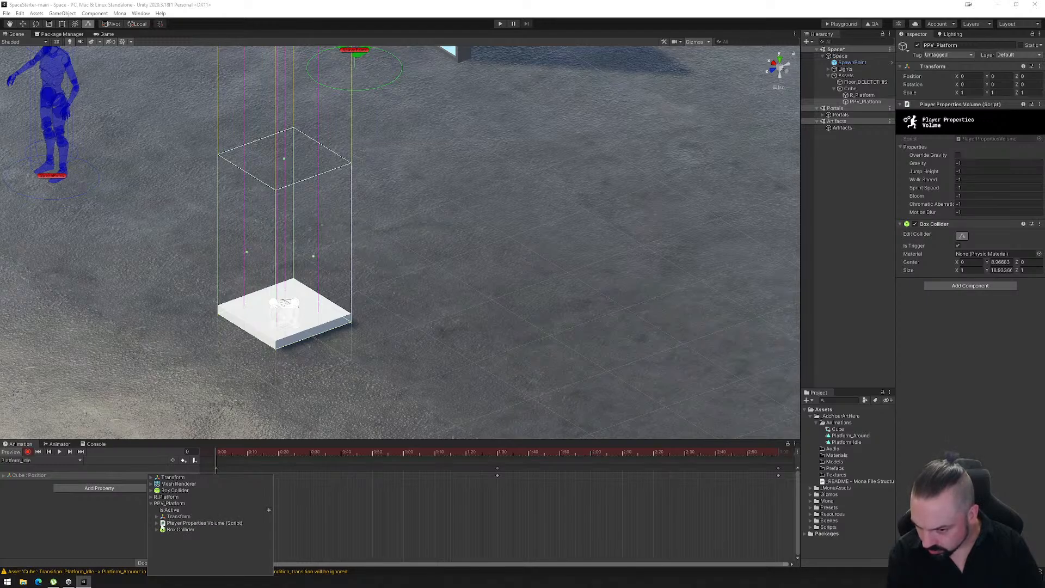
click(156, 524)
click(268, 529)
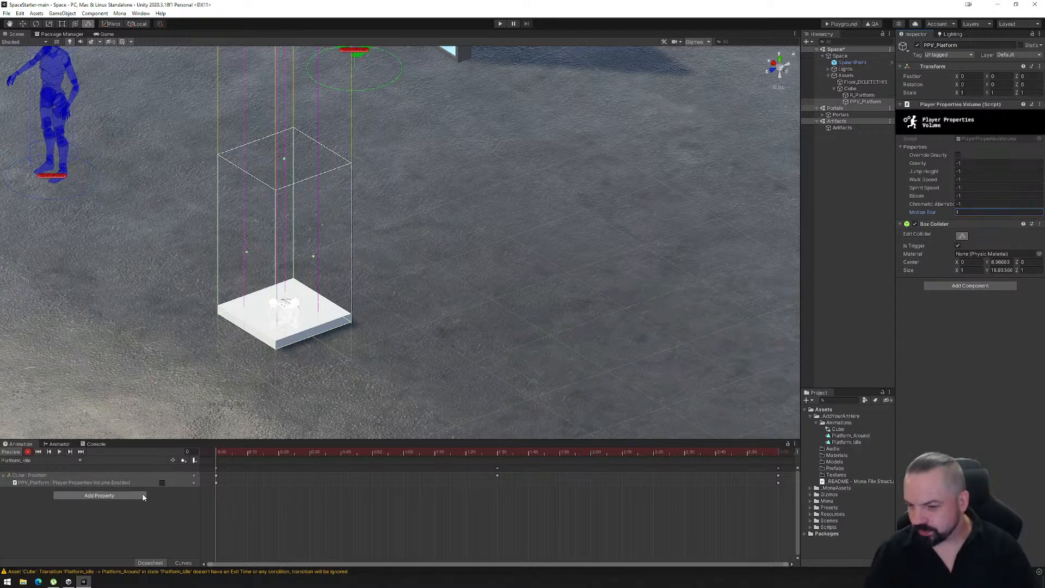
- Record PPV_Platform's Is Active property as on at frame 0 of the Platform_Around clip
click(52, 461)
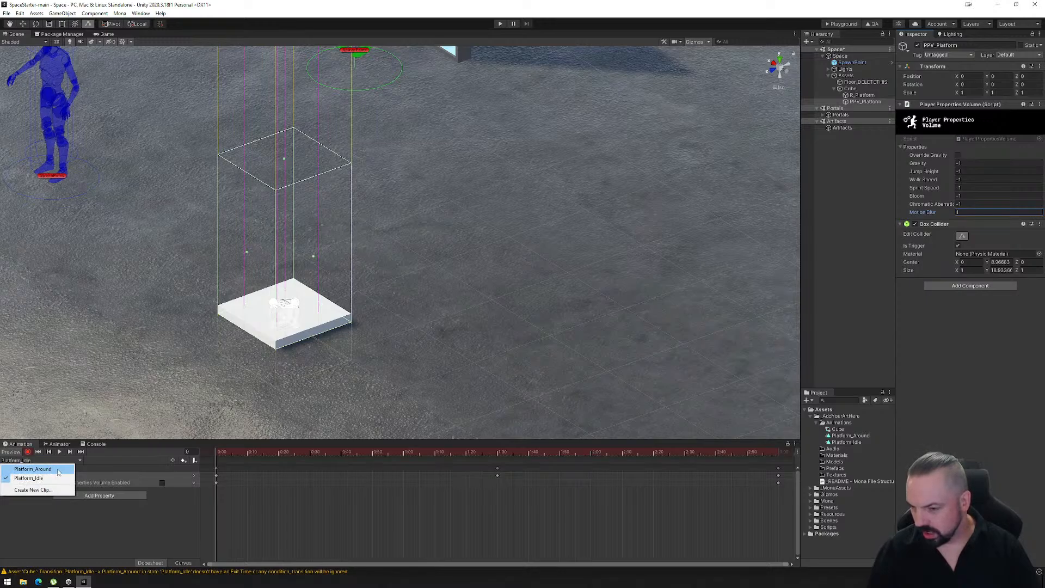
click(33, 469)
click(28, 452)
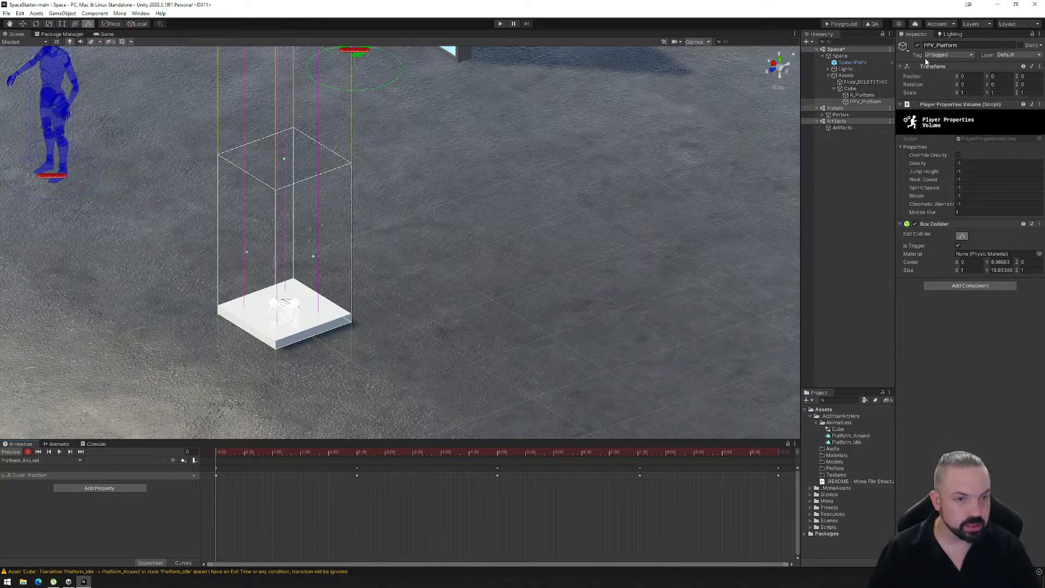
click(918, 45)
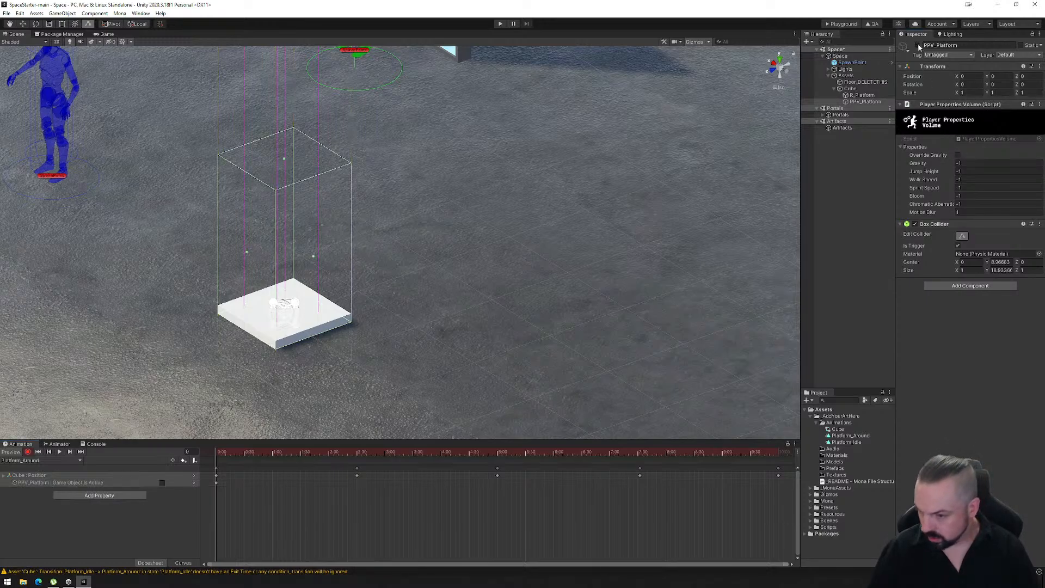
click(918, 46)
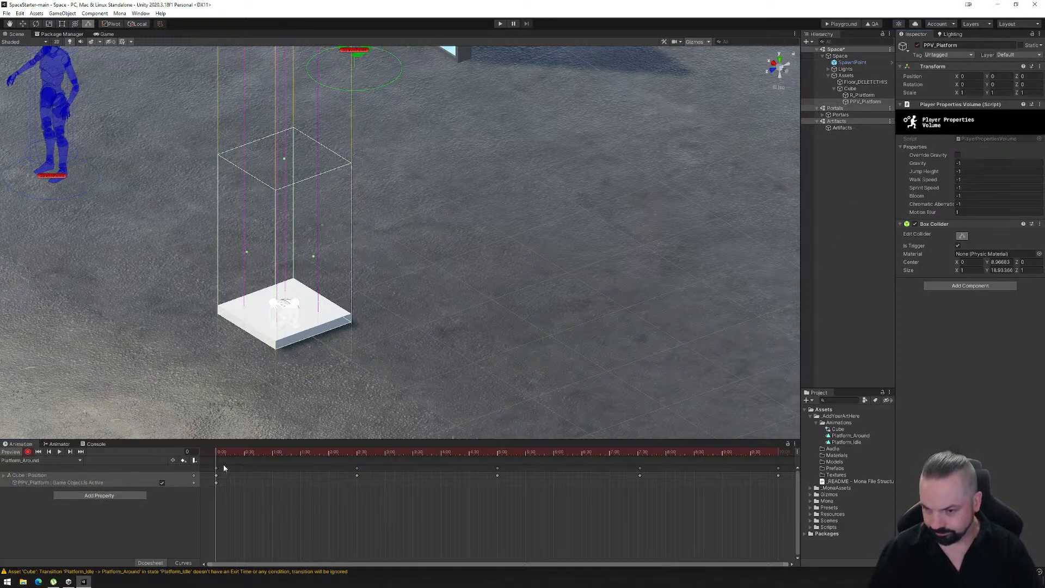
click(962, 212)
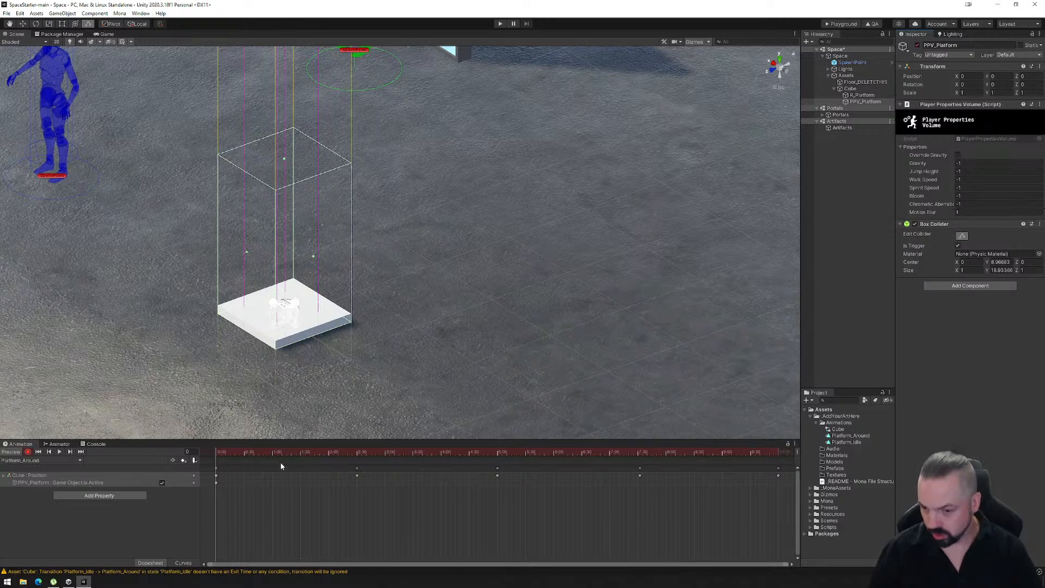
- Copy PPV_Platform's Is Active keyframe from frame 0 to frame 600 of Platform_Around, and return the playhead to the start
drag(216, 455, 780, 445)
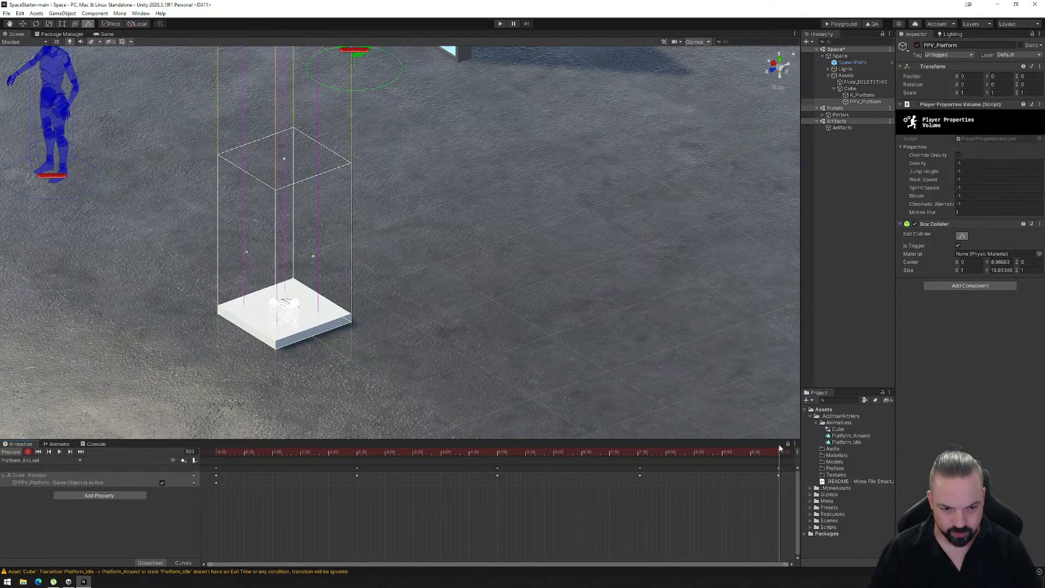
click(216, 483)
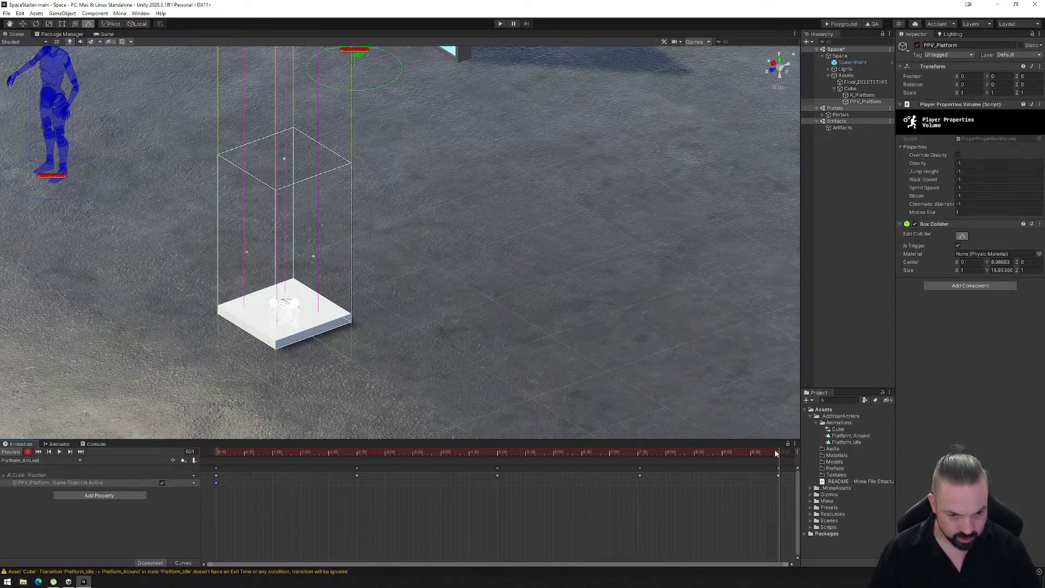
drag(776, 453, 751, 458)
click(70, 452)
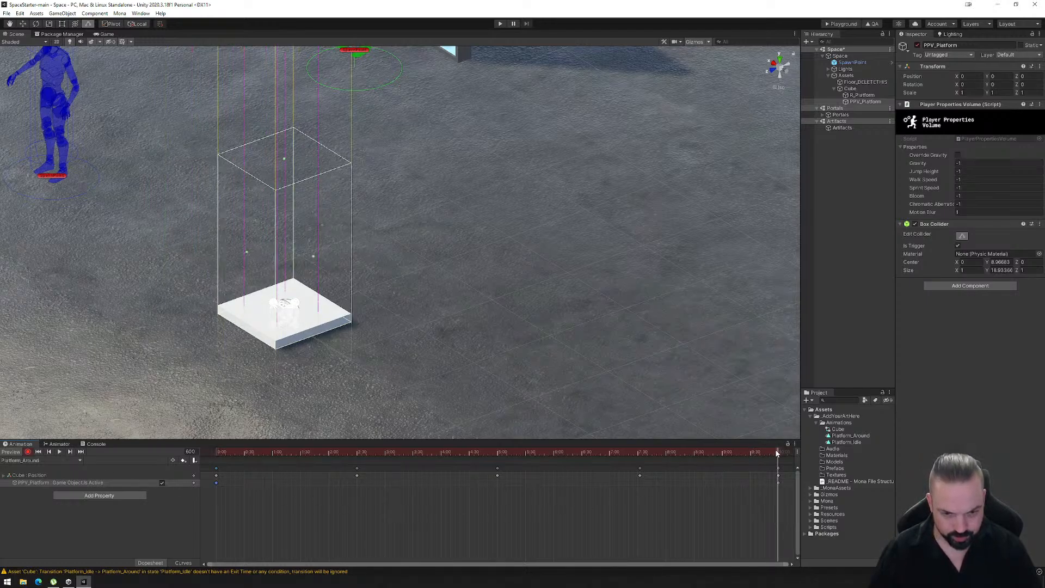
drag(778, 453, 199, 469)
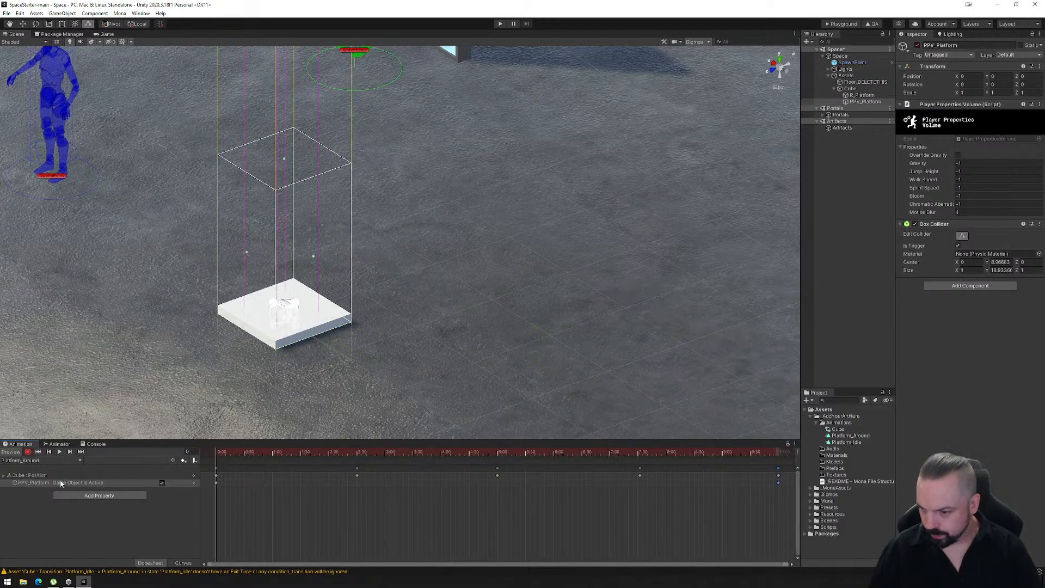
- Review the Player Properties Volume Enabled property in the Platform_Idle clip at frames 0 and 180
click(75, 460)
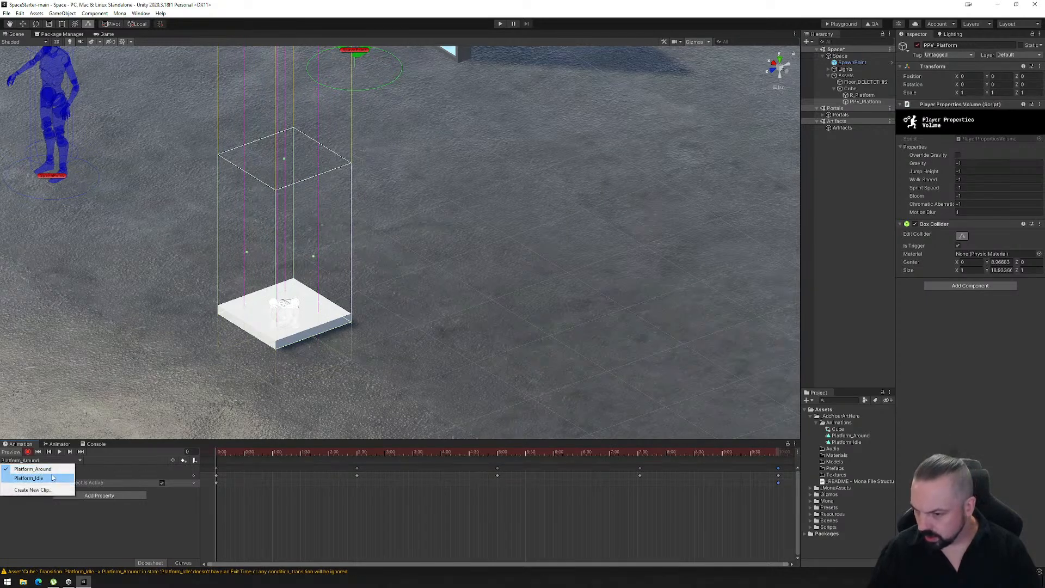
click(33, 478)
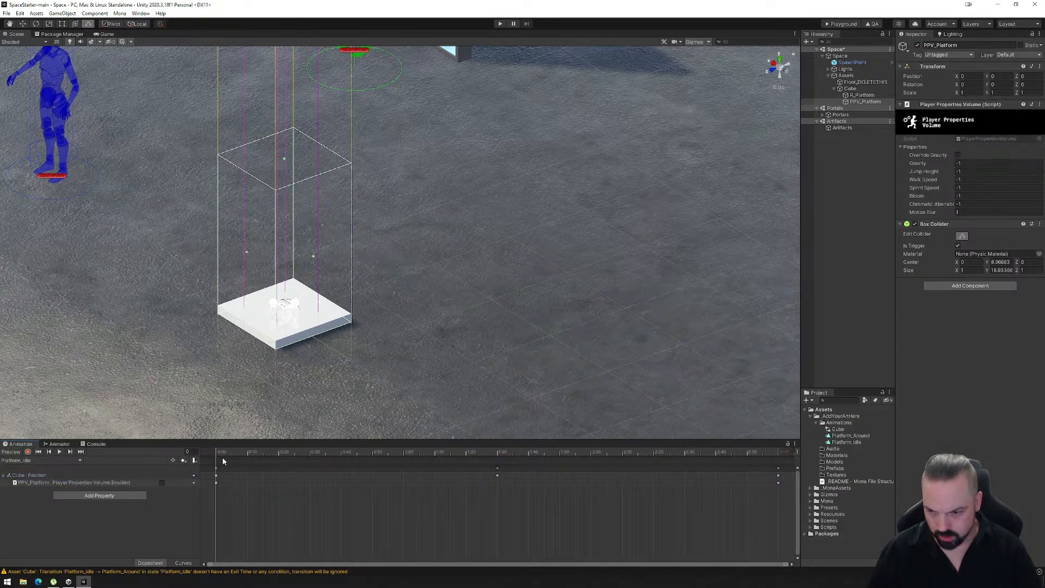
drag(216, 454, 778, 450)
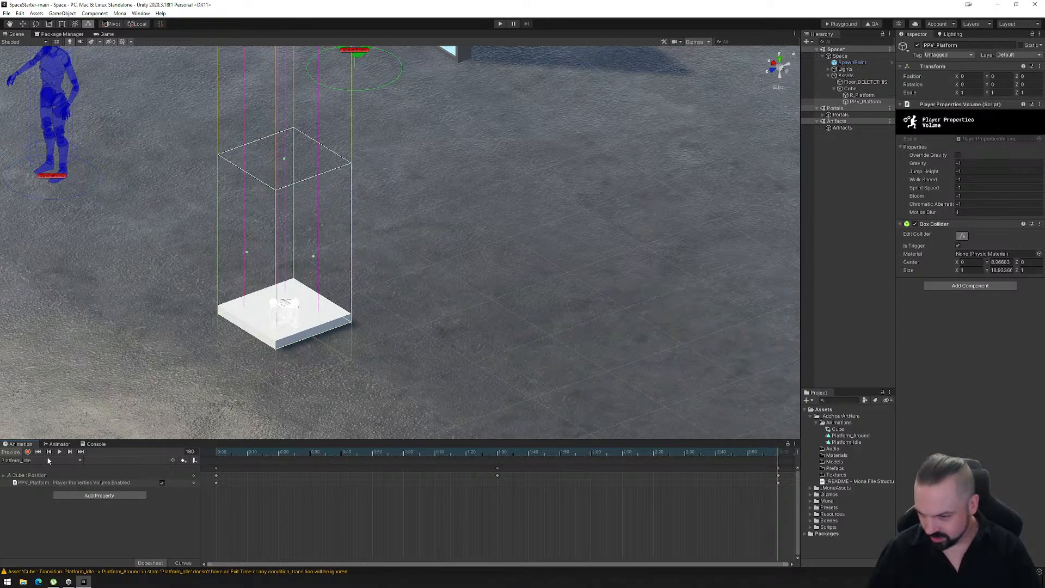
click(29, 452)
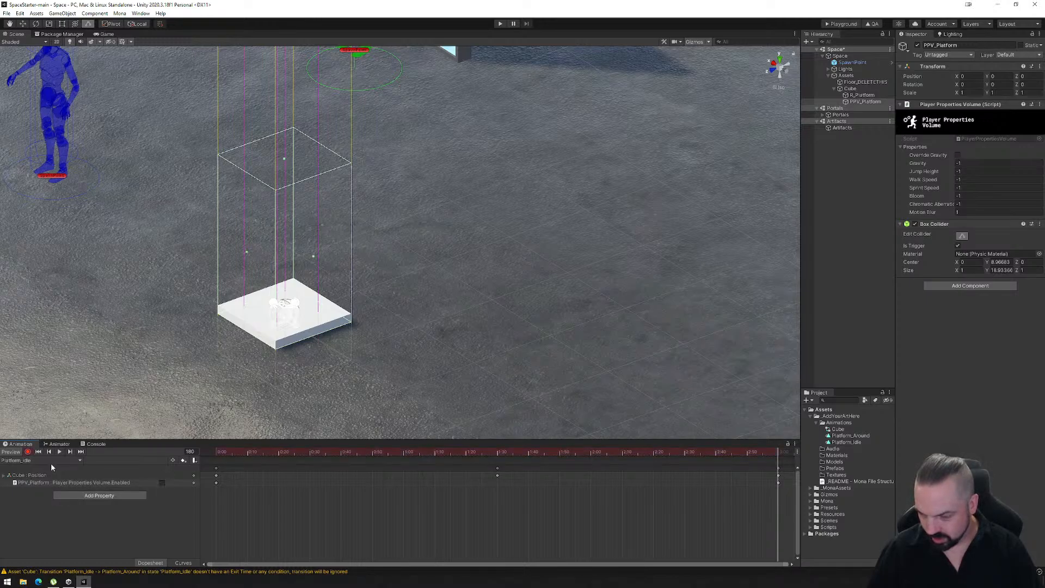
click(29, 452)
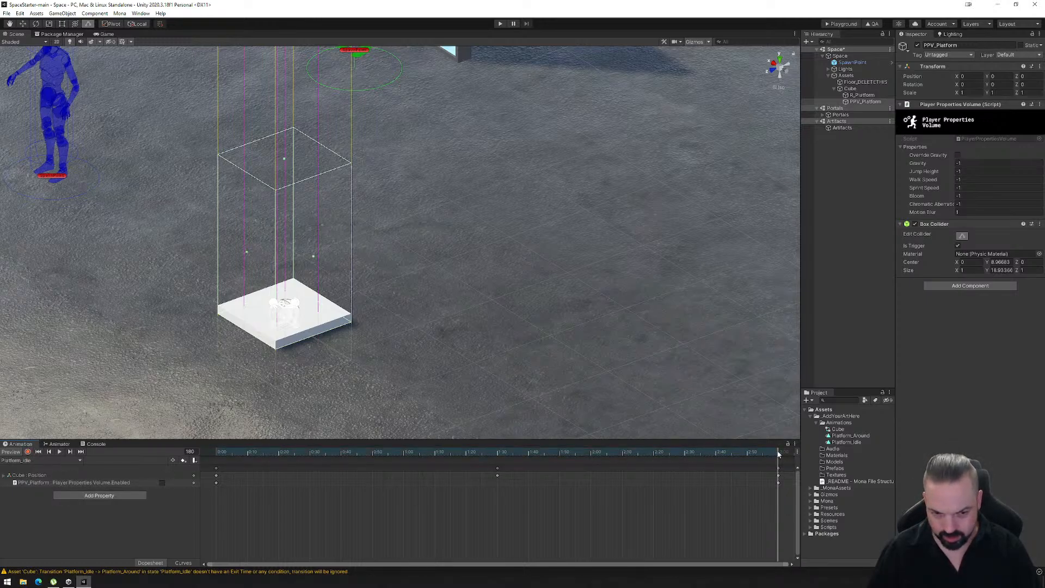
drag(779, 453, 205, 464)
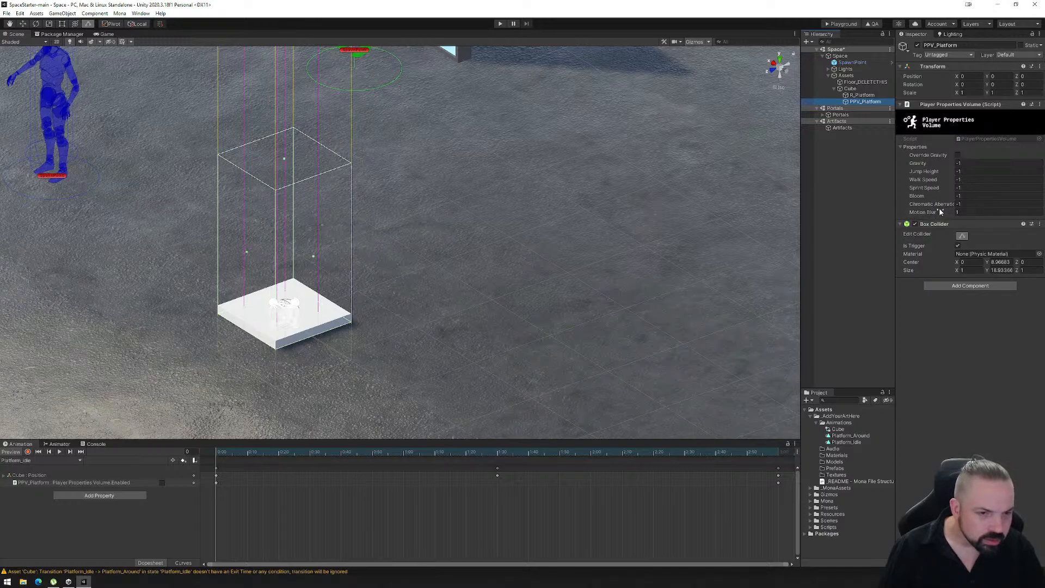
- Show the Platform_Around clip with recording off and set PPV_Platform's Motion Blur to 50
click(953, 213)
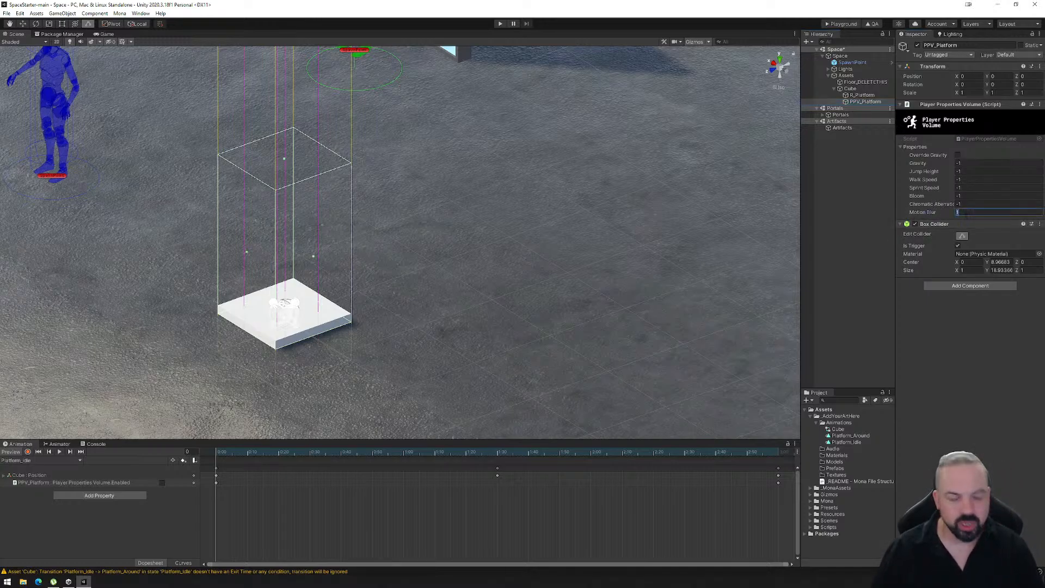
click(72, 461)
click(77, 468)
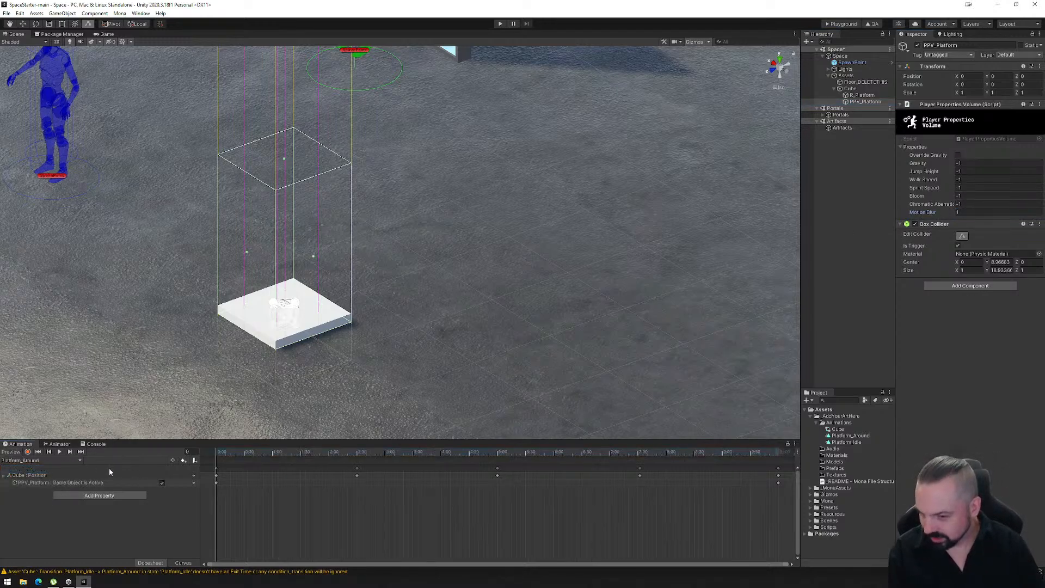
click(28, 452)
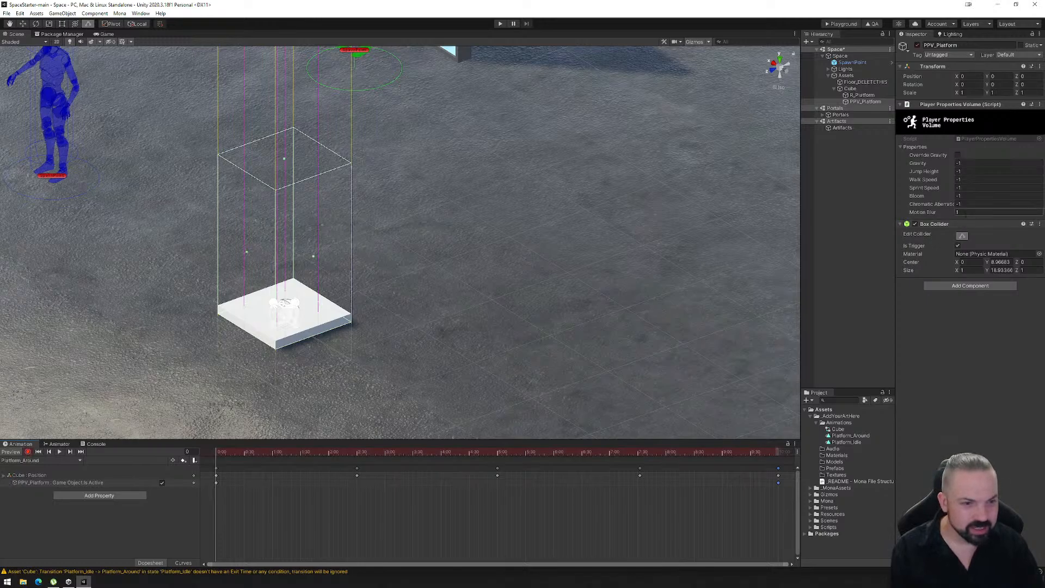
click(27, 452)
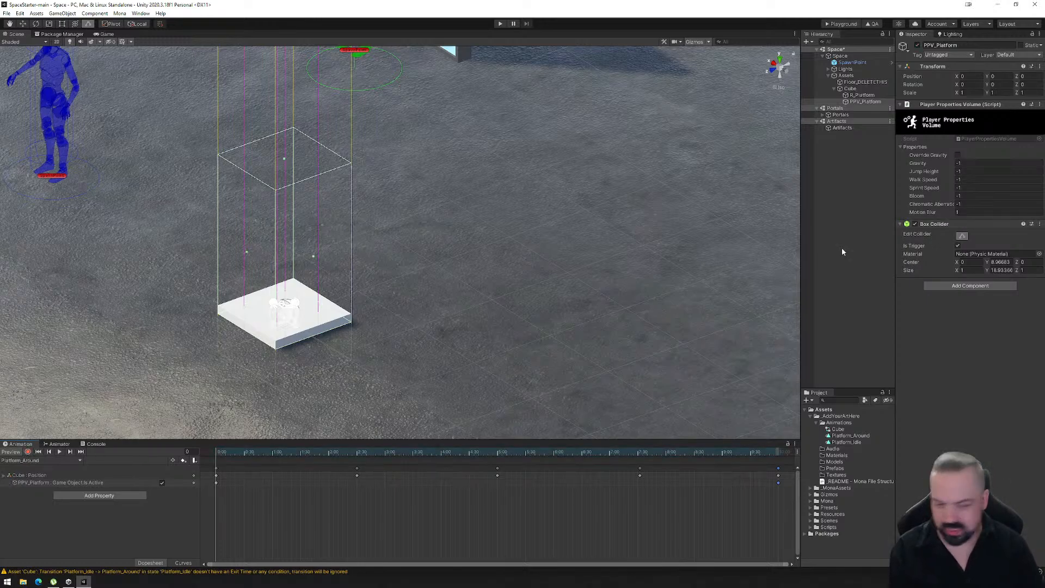
text(50)
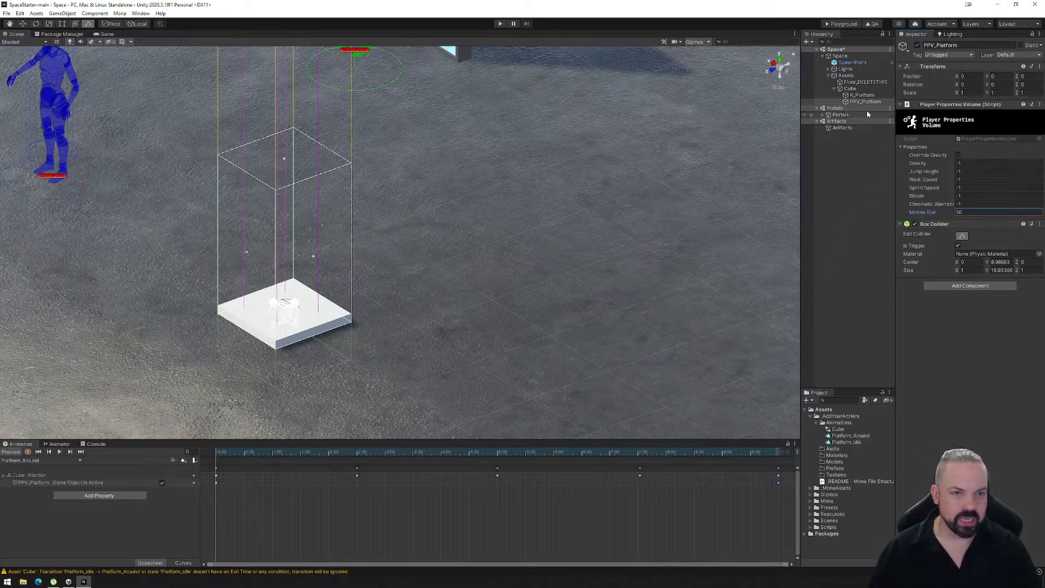
- Check the R_Platform and PPV_Platform settings, export the space for the Playground, and load the PlaygroundFiles folder into the Mona Playground page in the browser
click(863, 95)
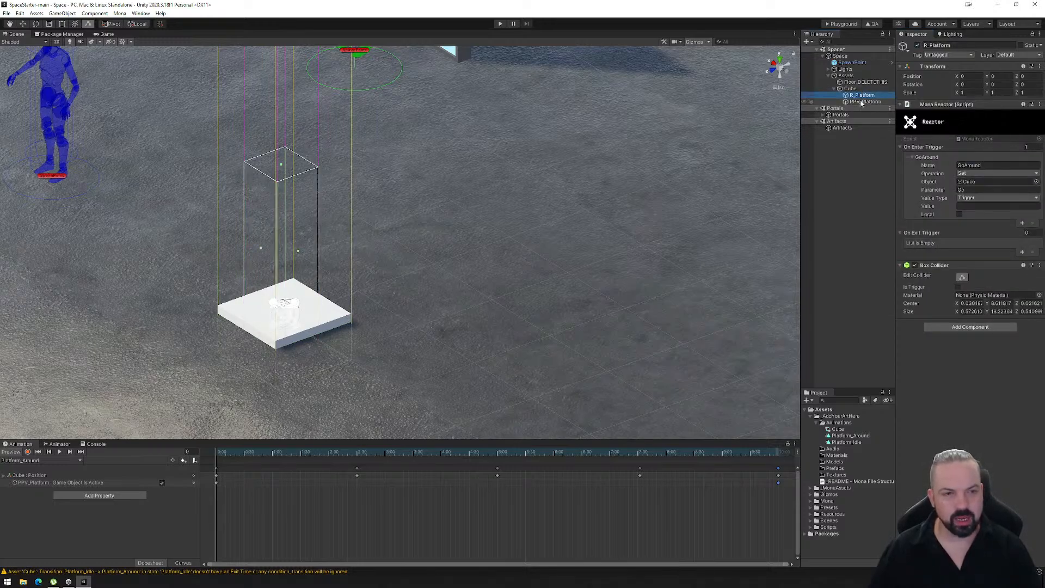
click(862, 103)
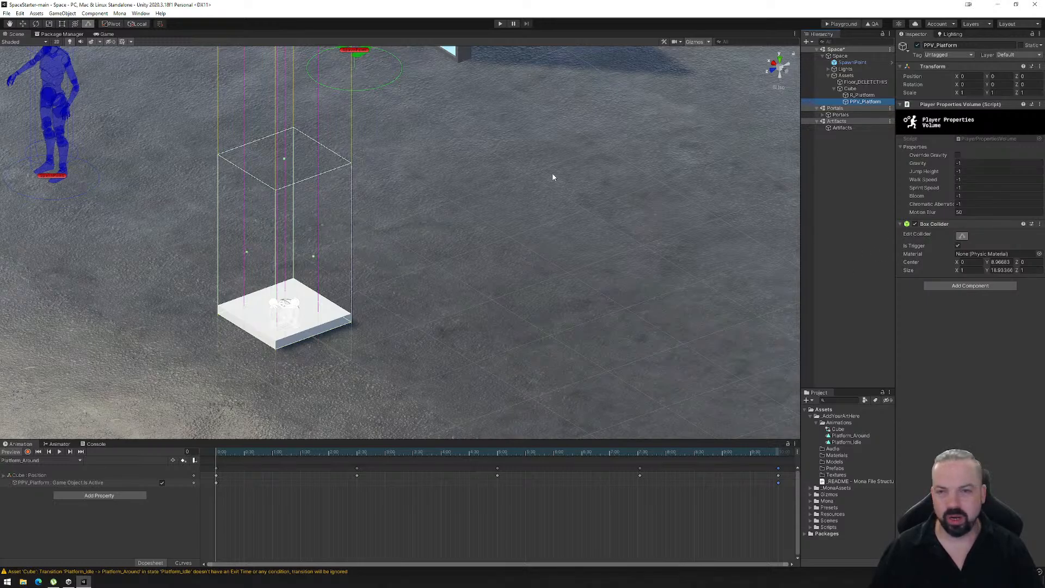
click(842, 23)
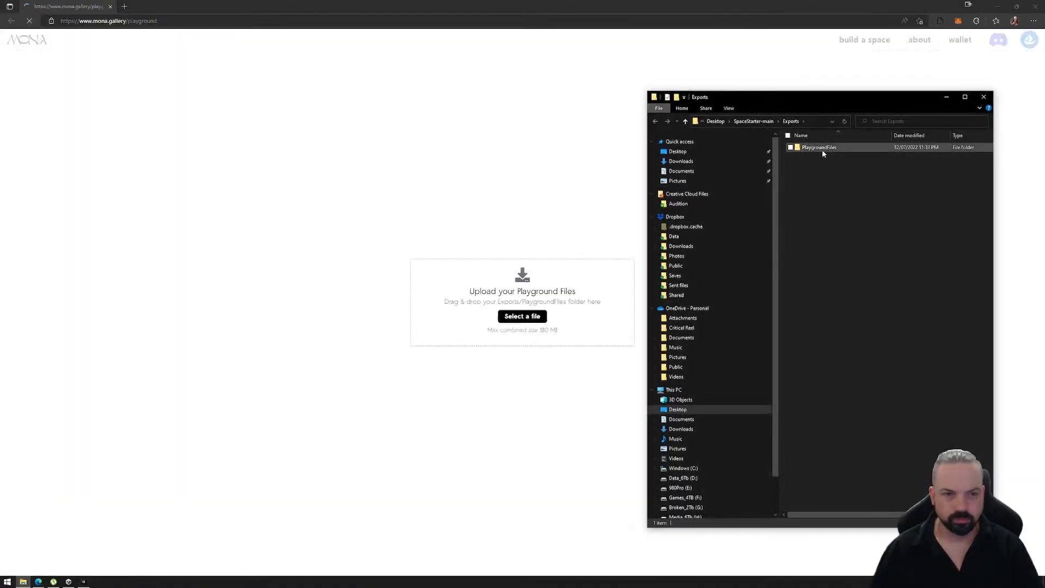
click(818, 148)
drag(818, 148, 450, 296)
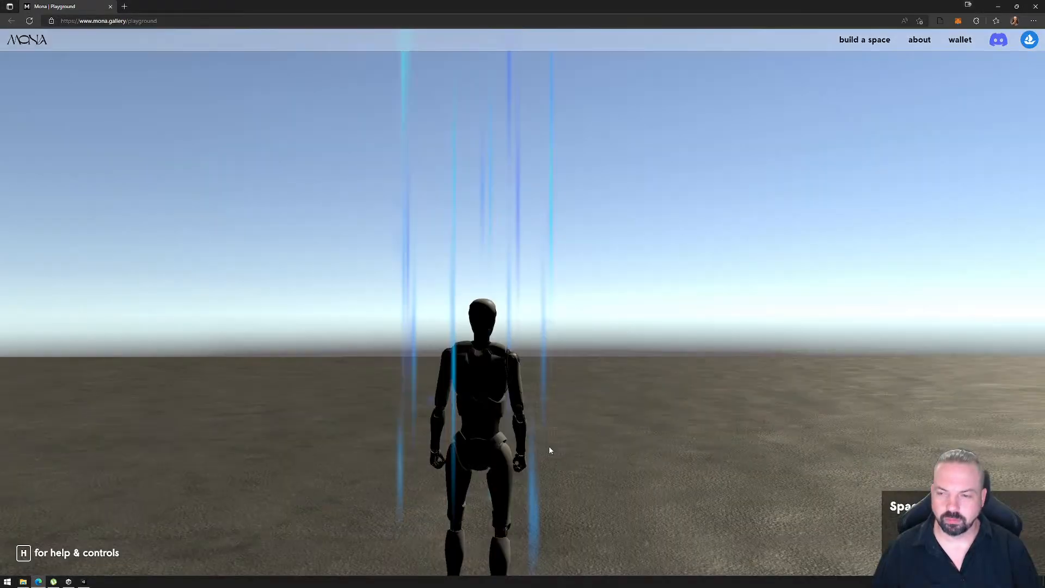
- Enter the space, walk the avatar onto the white platform and ride it to test the motion blur, stepping off during the ride
click(590, 412)
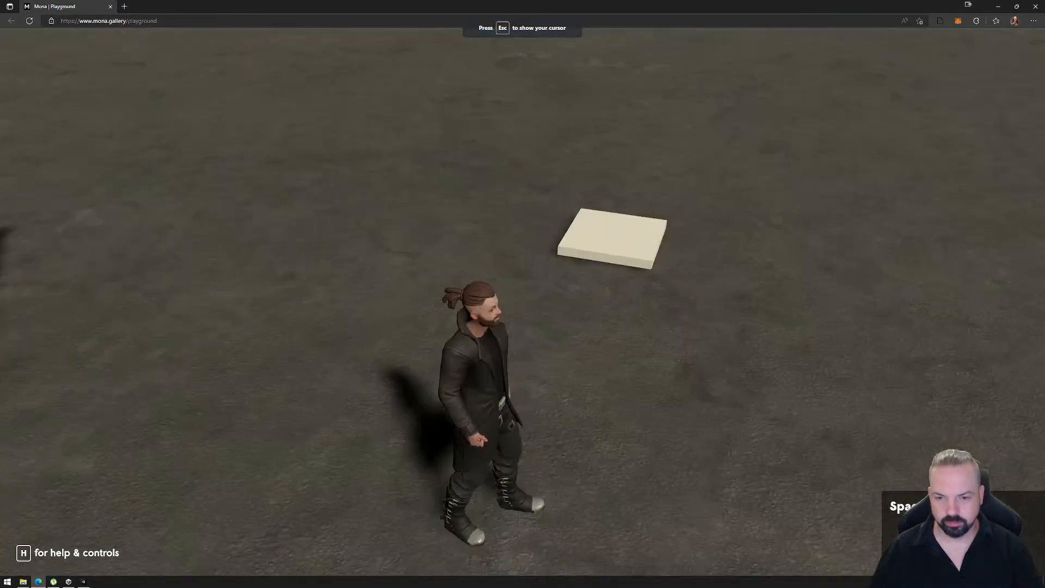
key(w)
key(d)
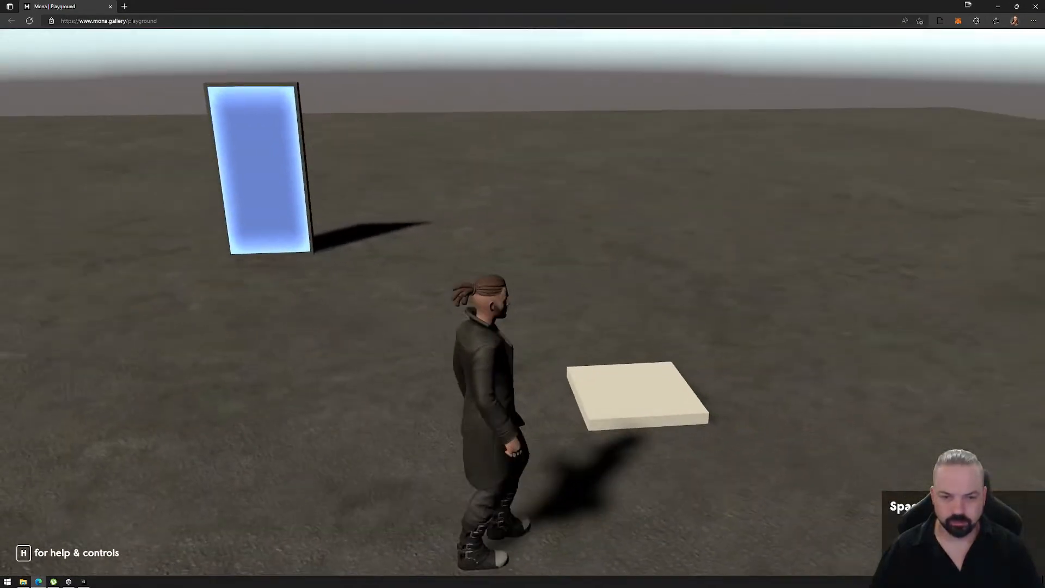
key(d)
key(d)
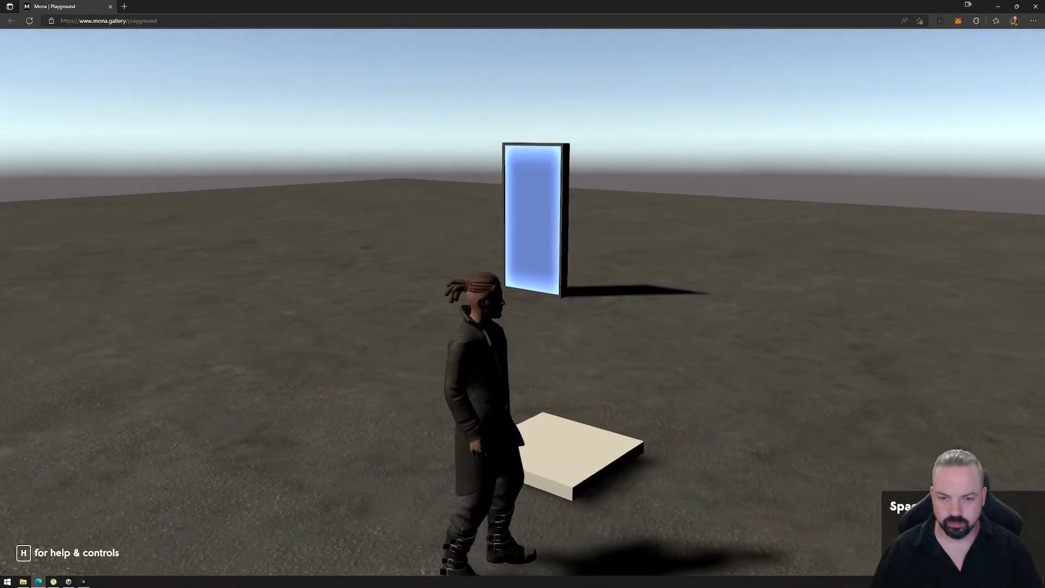
key(w)
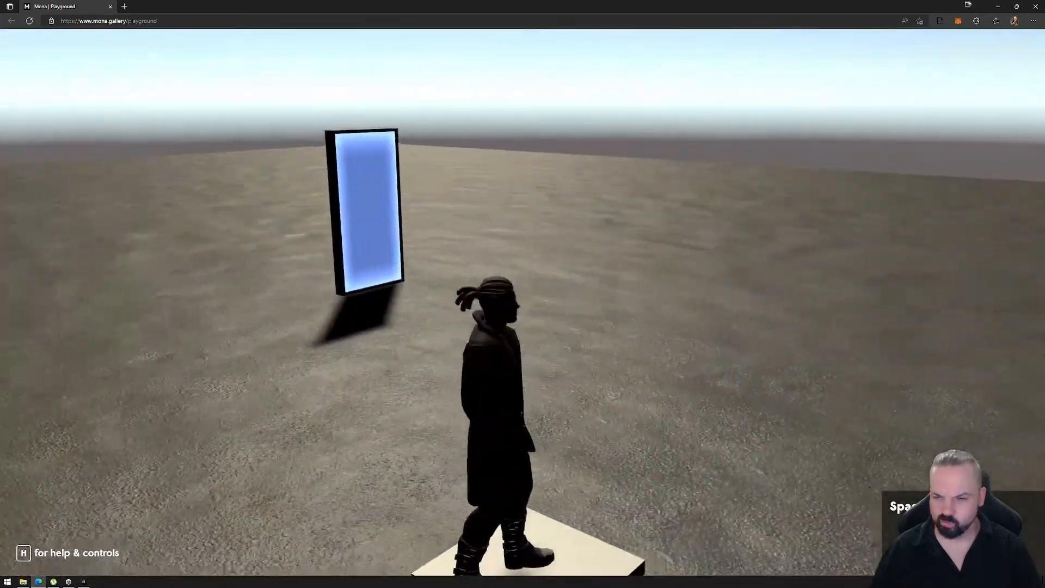
key(d)
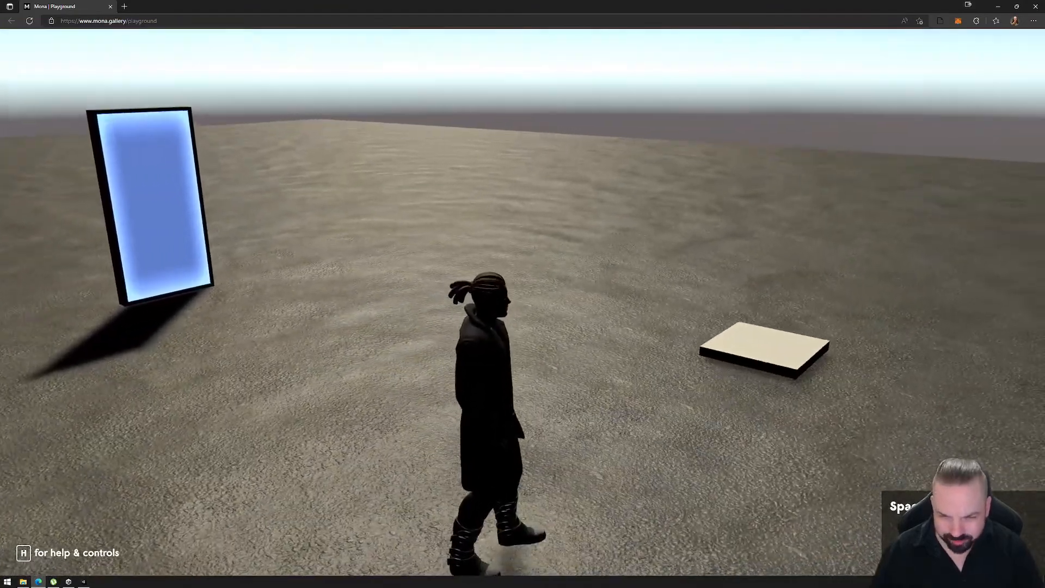
key(Escape)
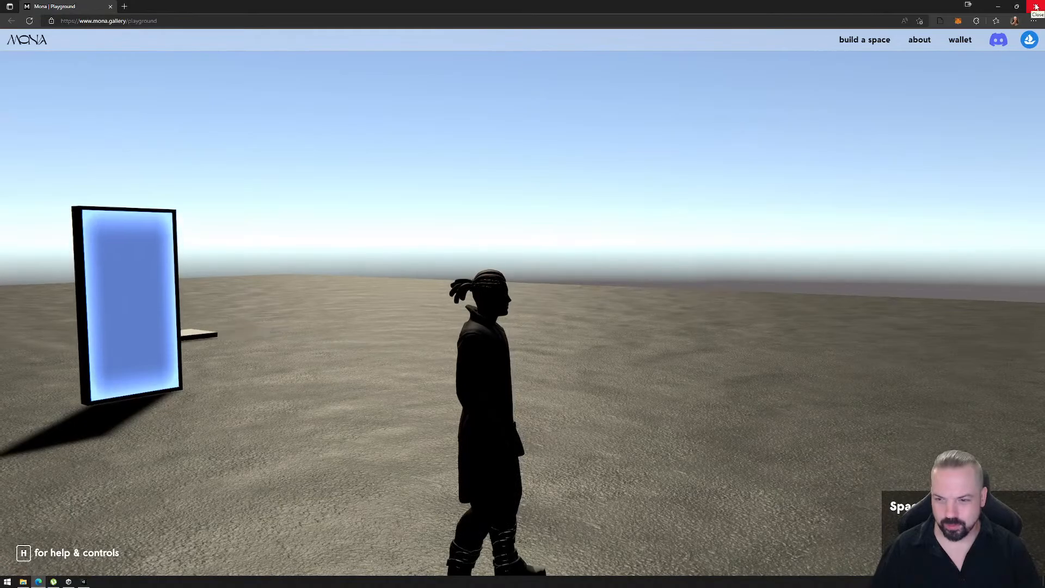
- Close the playground browser, delete the PlaygroundFiles folder from Exports, and return to Unity
click(1036, 6)
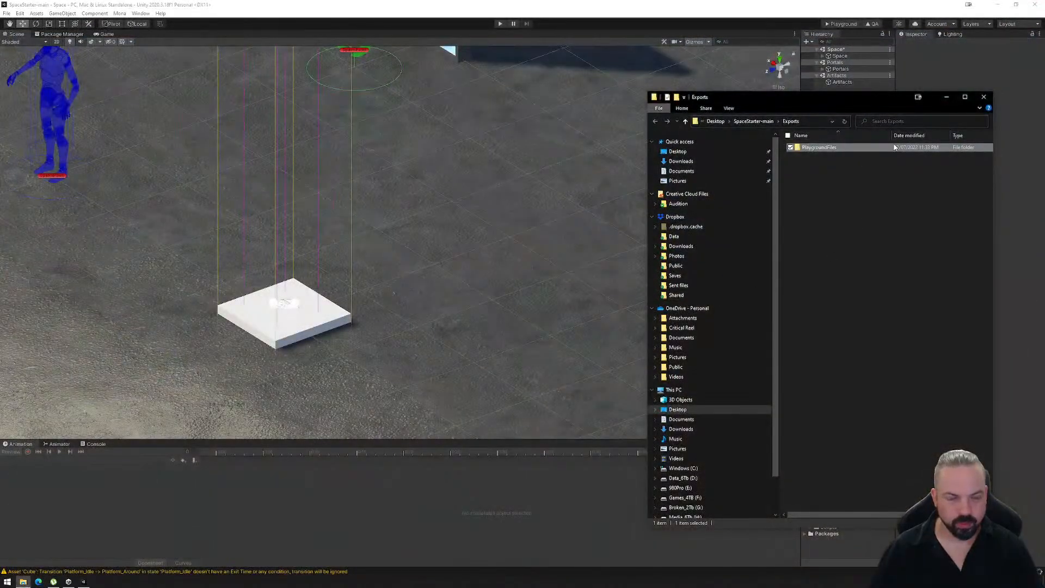
key(Delete)
key(Return)
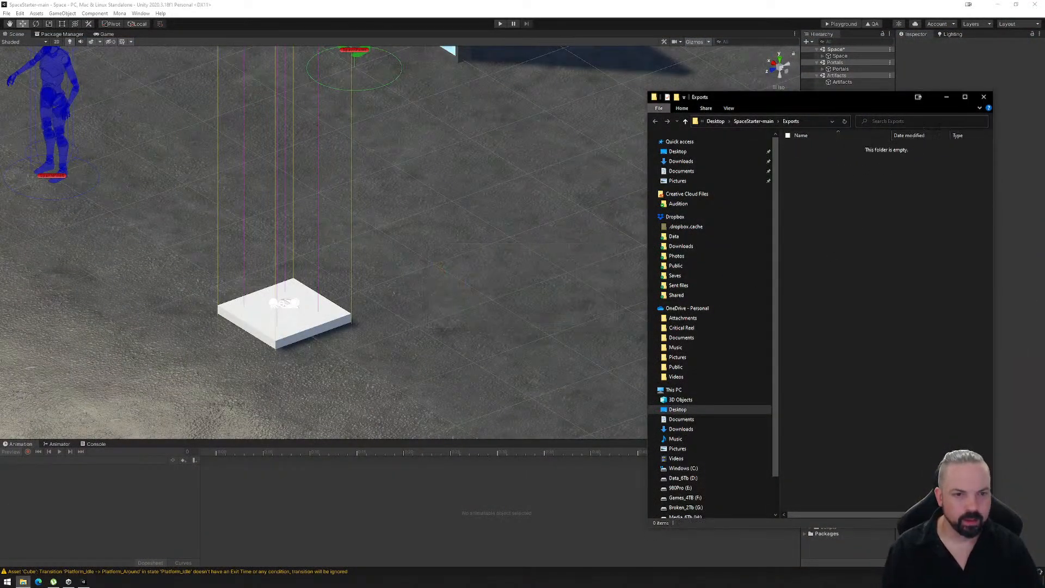
click(988, 100)
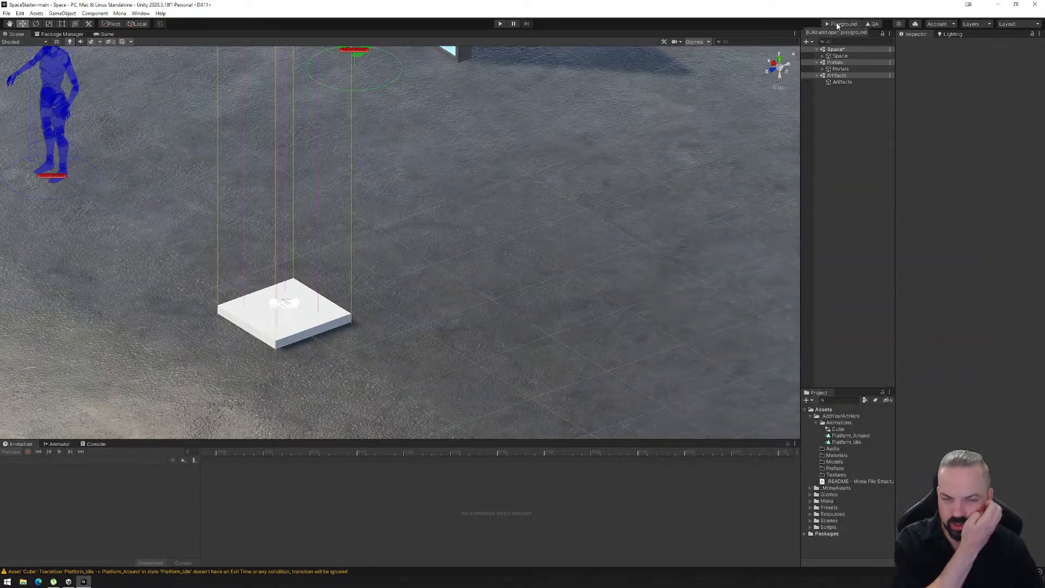
- Set the Motion Blur of PPV_Platform, under Space > Assets > Cube, to 500
click(822, 56)
click(828, 76)
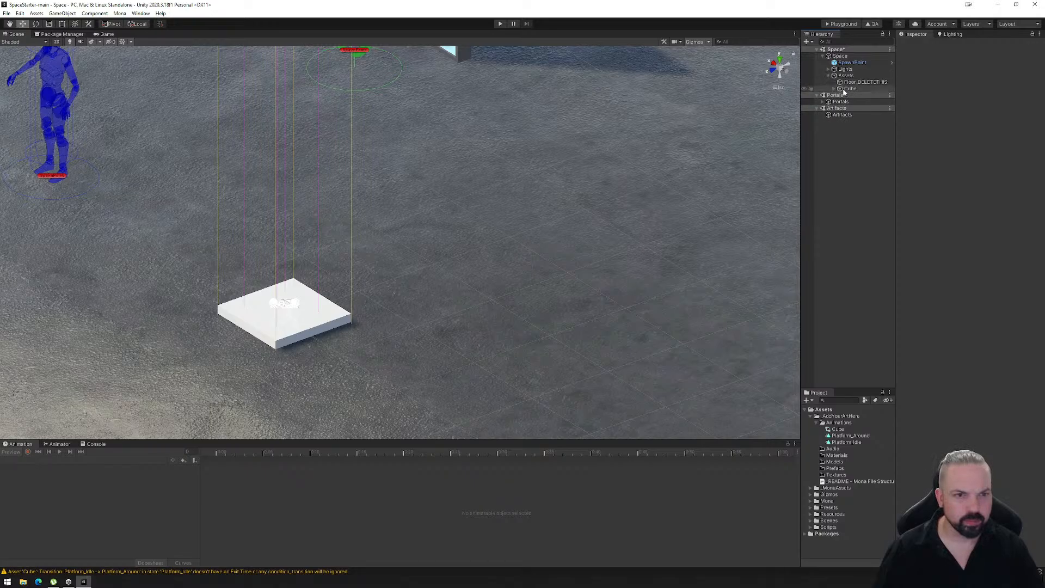
click(848, 88)
click(835, 89)
click(853, 102)
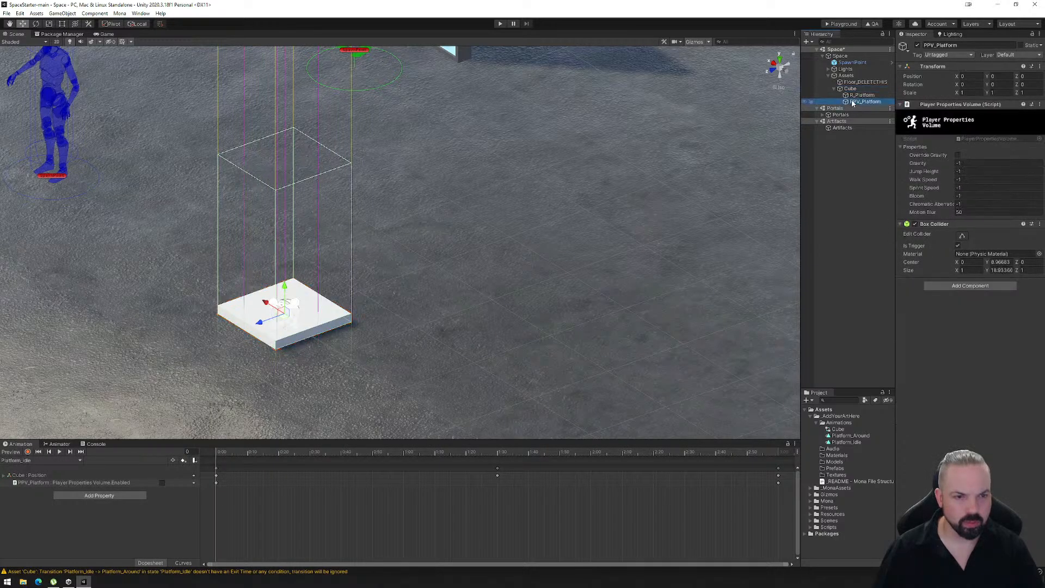
click(972, 212)
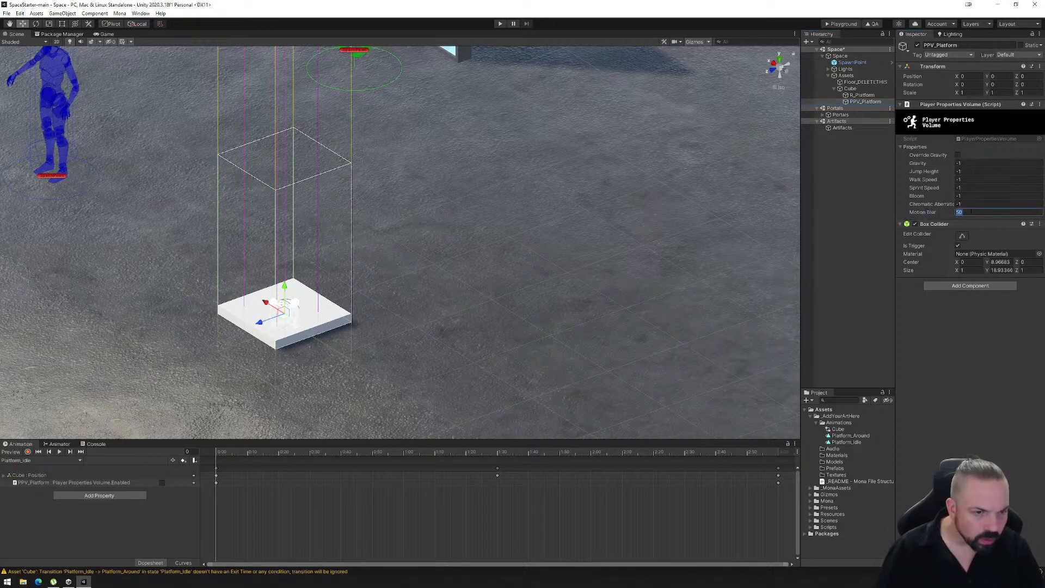
text(500)
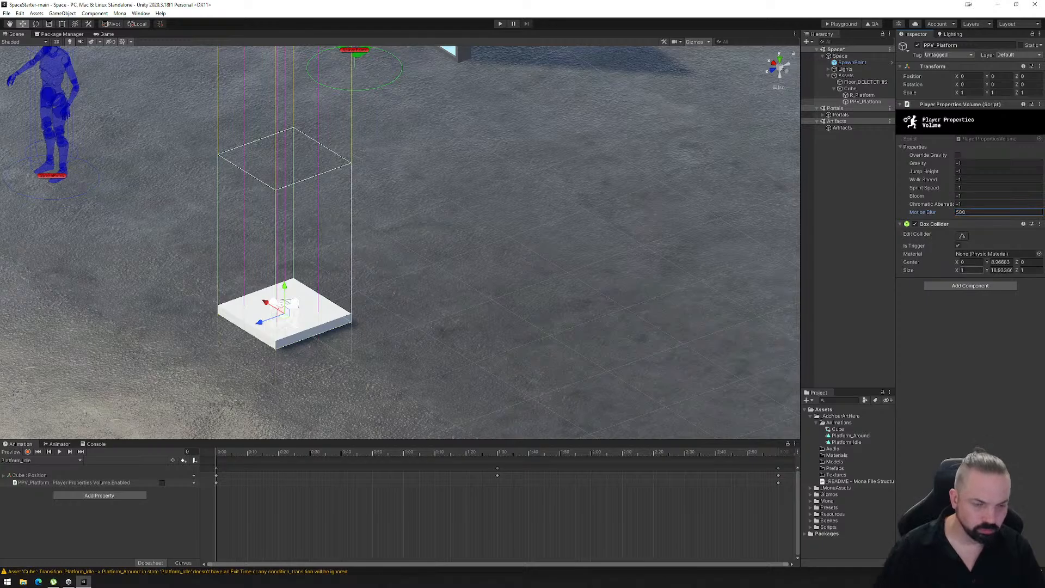
- Show the Platform_Around clip in the animation timeline and scrub the playhead to frame 5
drag(224, 457, 113, 469)
click(41, 460)
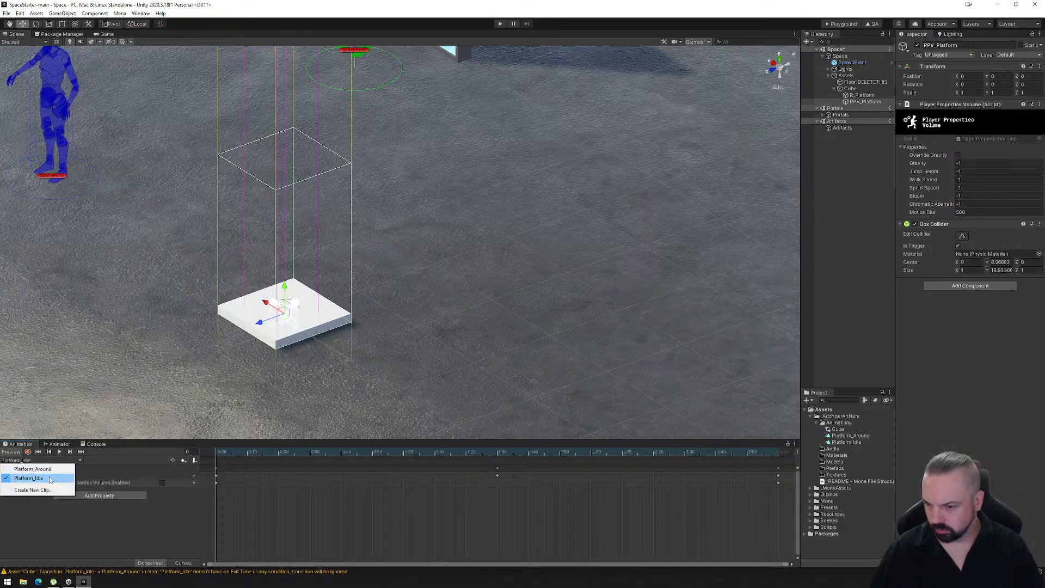
click(19, 467)
mouse_move(216, 461)
mouse_down()
mouse_move(332, 451)
mouse_move(197, 453)
mouse_move(284, 452)
mouse_move(221, 451)
mouse_up()
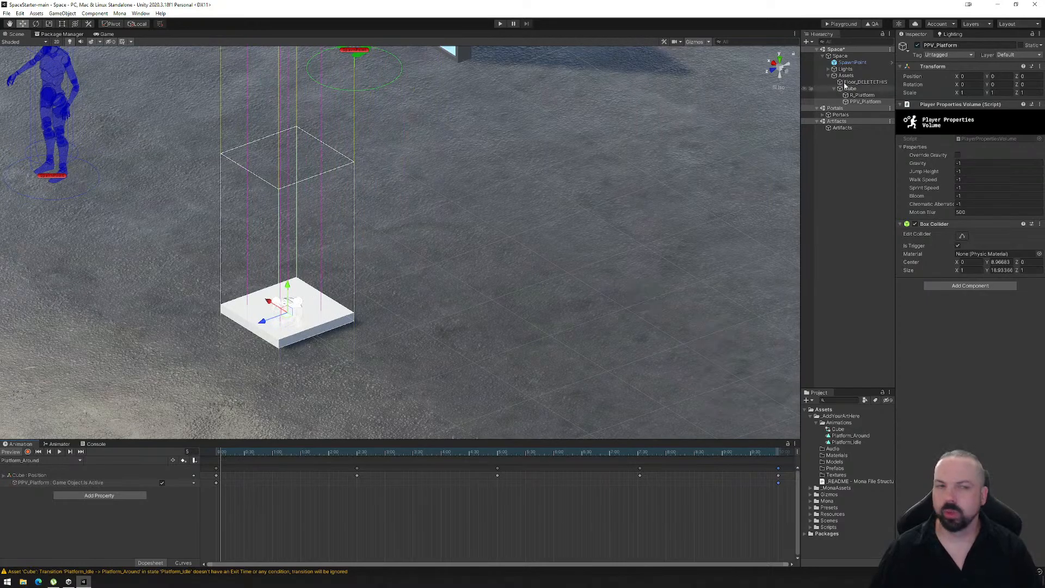
- Export the updated space for the Playground, load its PlaygroundFiles folder into the Mona Playground page, and enter the space
click(835, 24)
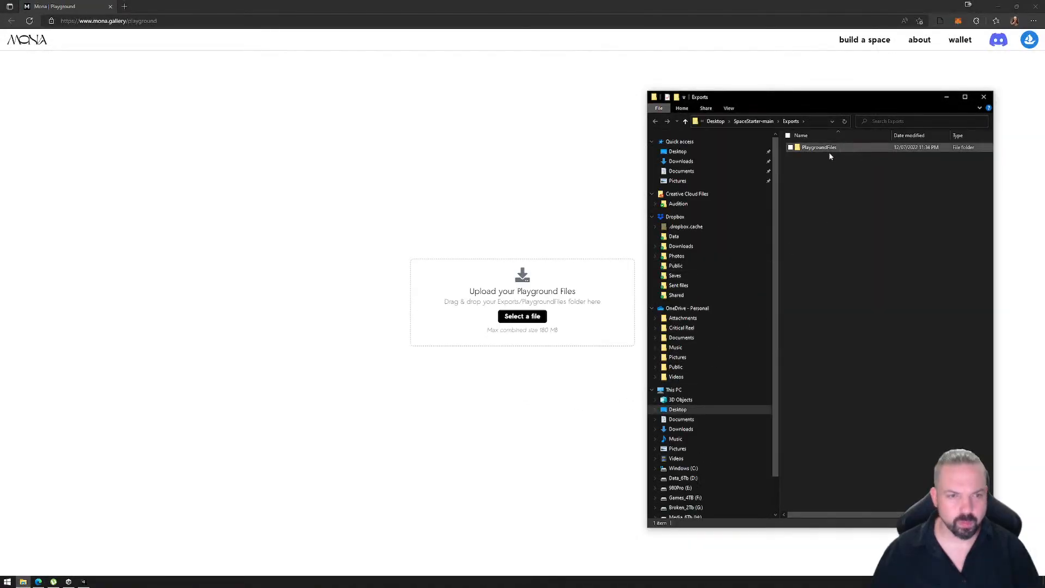
drag(827, 152, 465, 321)
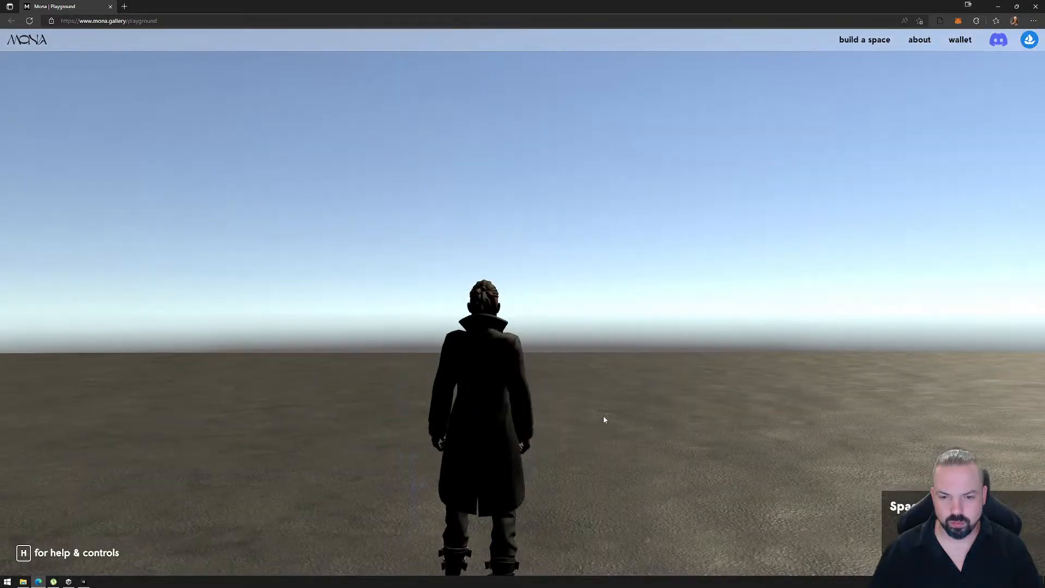
click(603, 417)
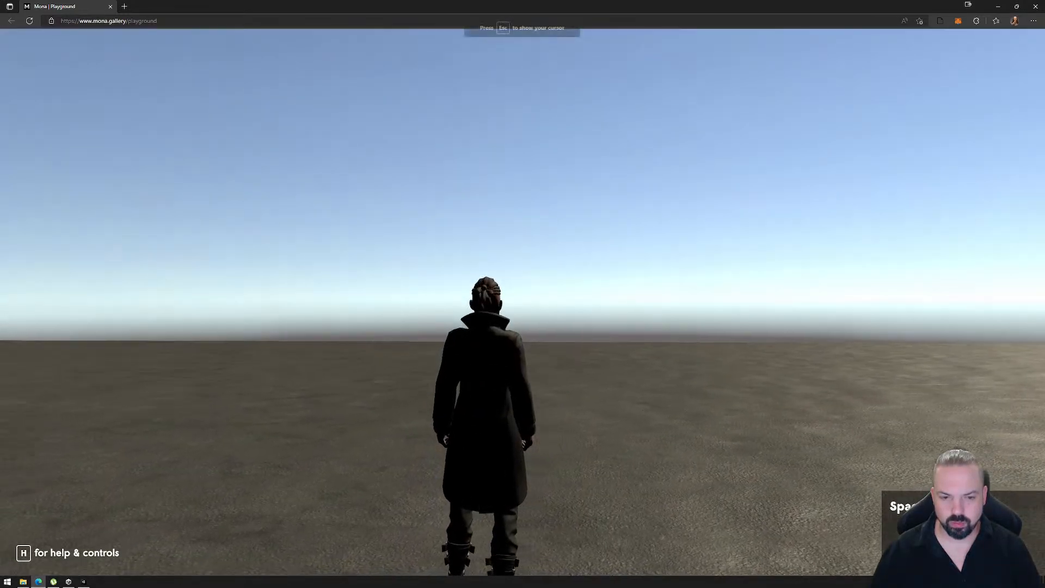
- Walk the avatar onto the white platform and ride it around to test the stronger motion blur
key(d)
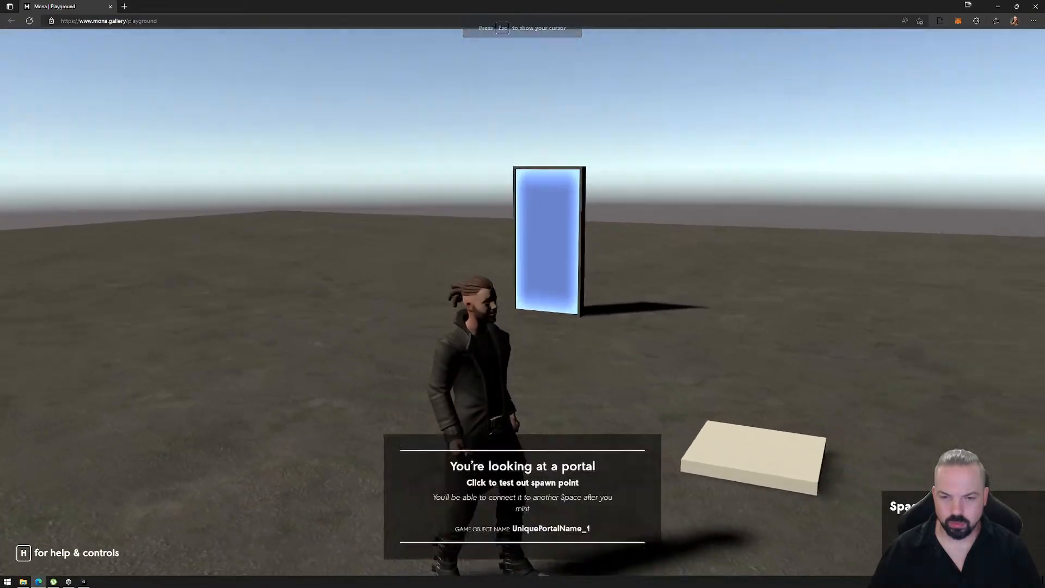
key(d)
key(w)
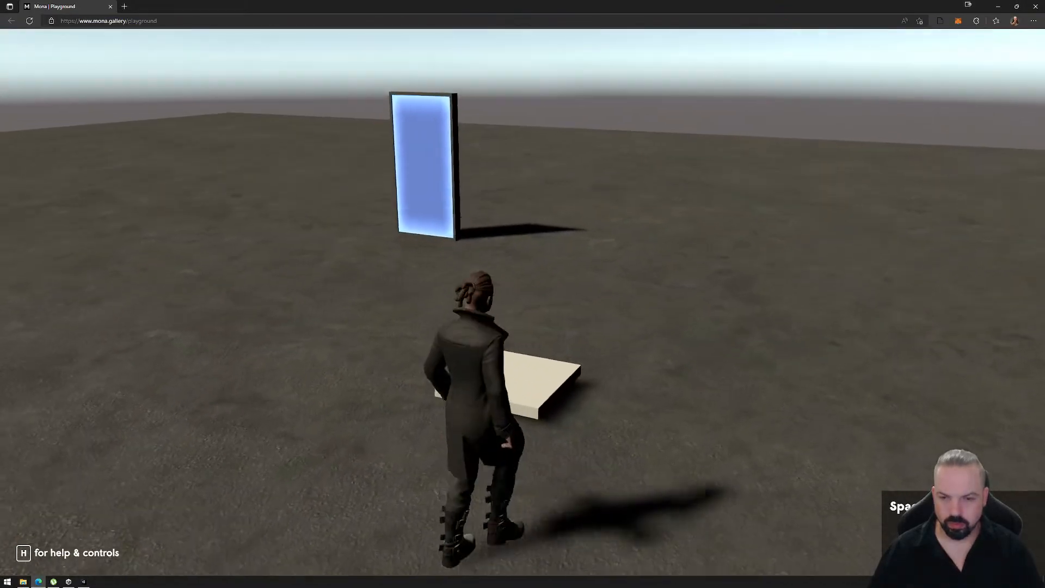
key(w)
key(w)
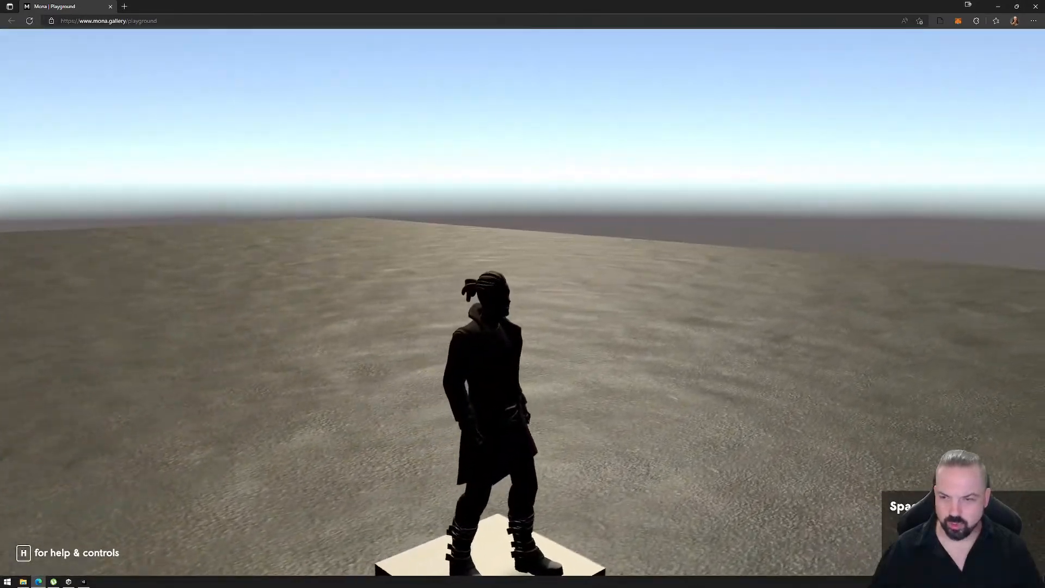
key(Escape)
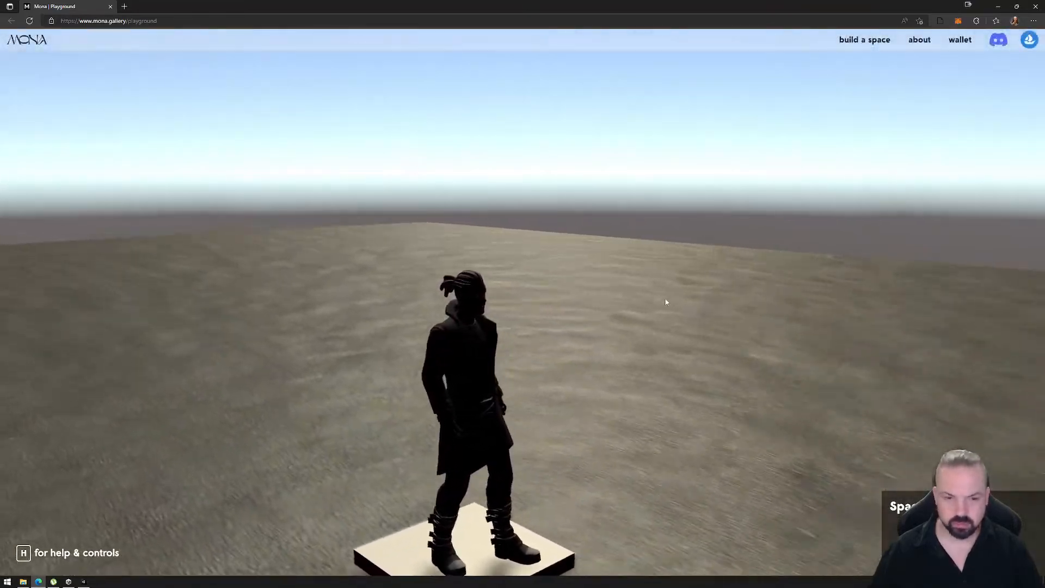
key(w)
click(640, 302)
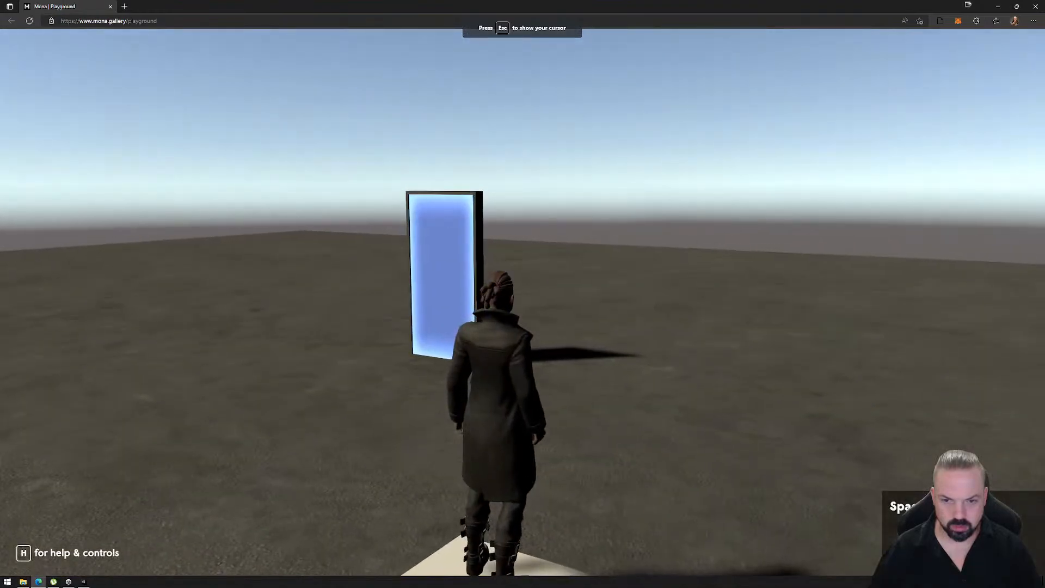
- Leave the playground, switch back to Unity and remove the exported PlaygroundFiles folder
key(Escape)
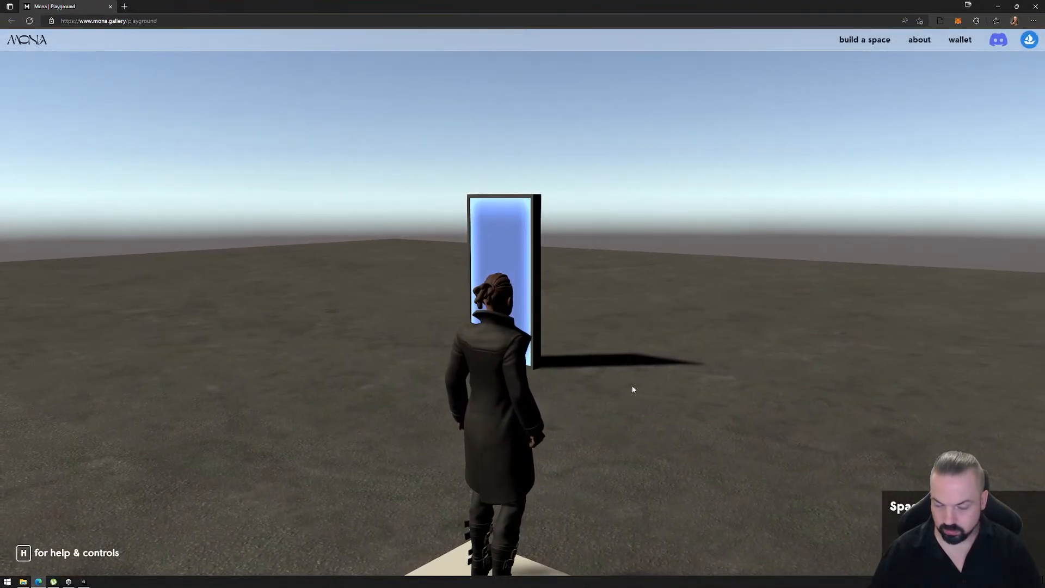
click(630, 388)
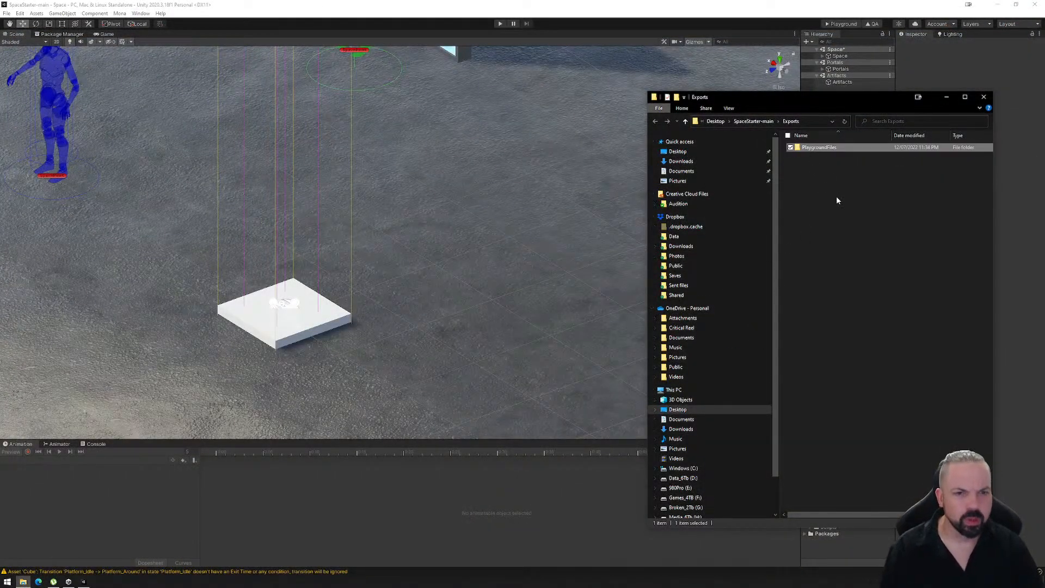
key(Delete)
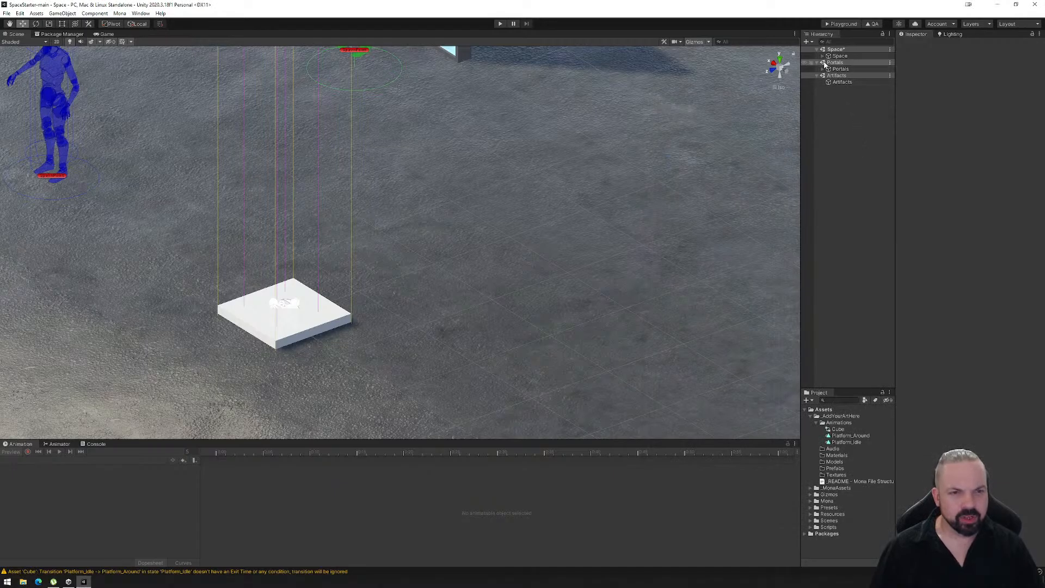
- Move PPV_Platform out of Cube so it sits directly under Assets, above Cube, and collapse Cube's children
click(823, 56)
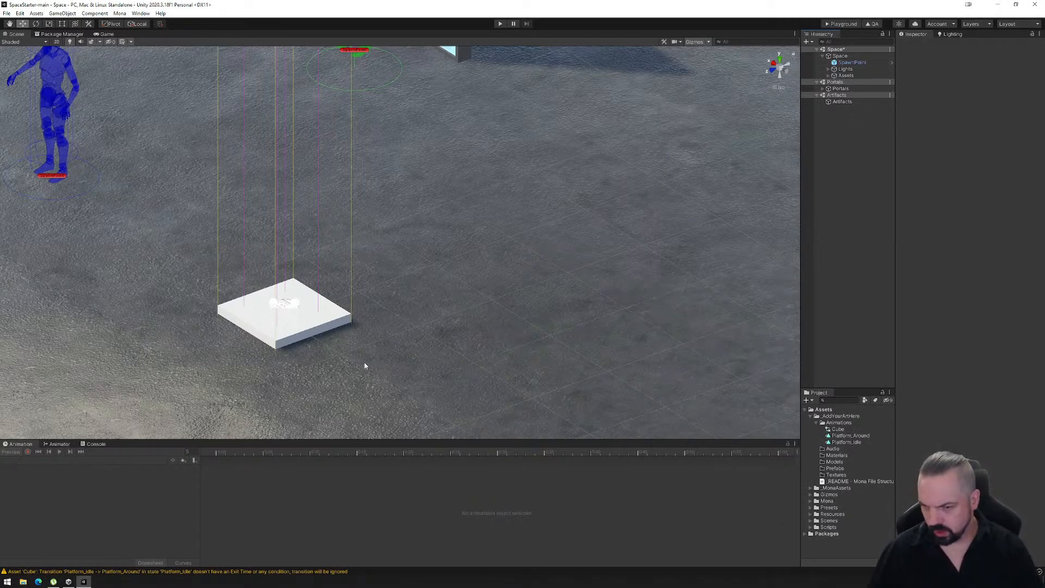
click(828, 75)
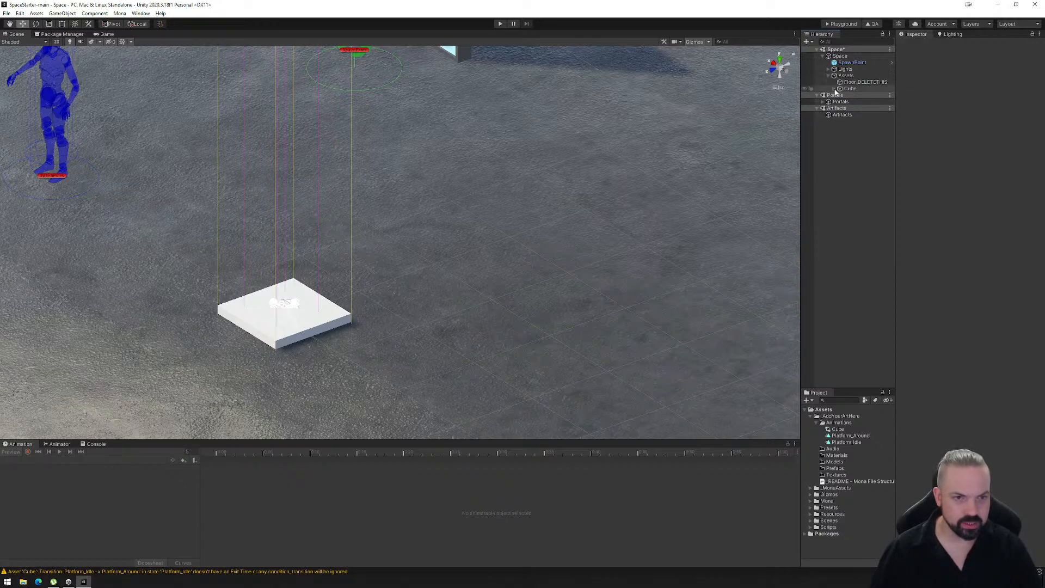
click(834, 89)
click(864, 102)
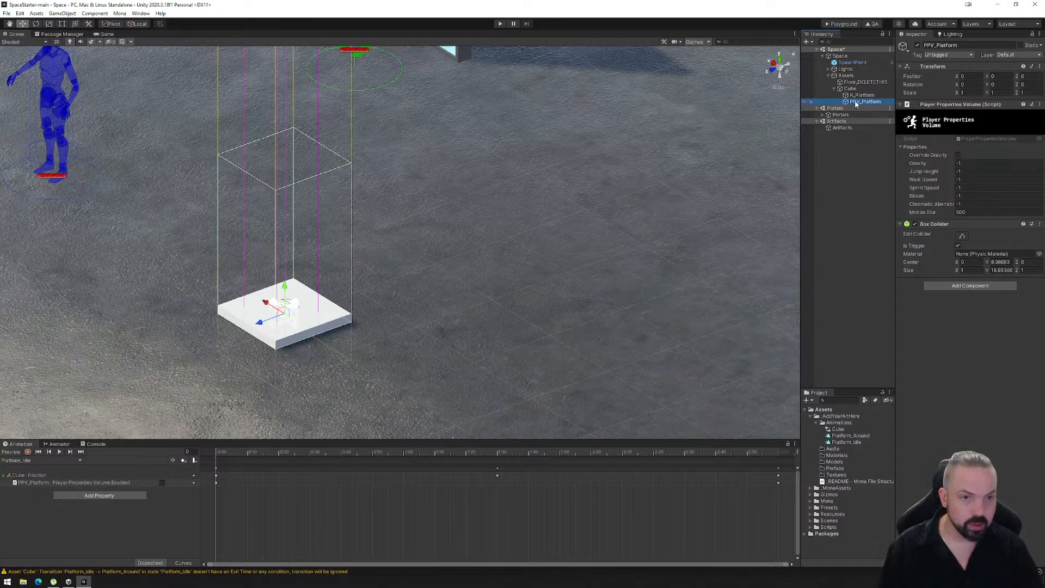
drag(852, 88, 853, 89)
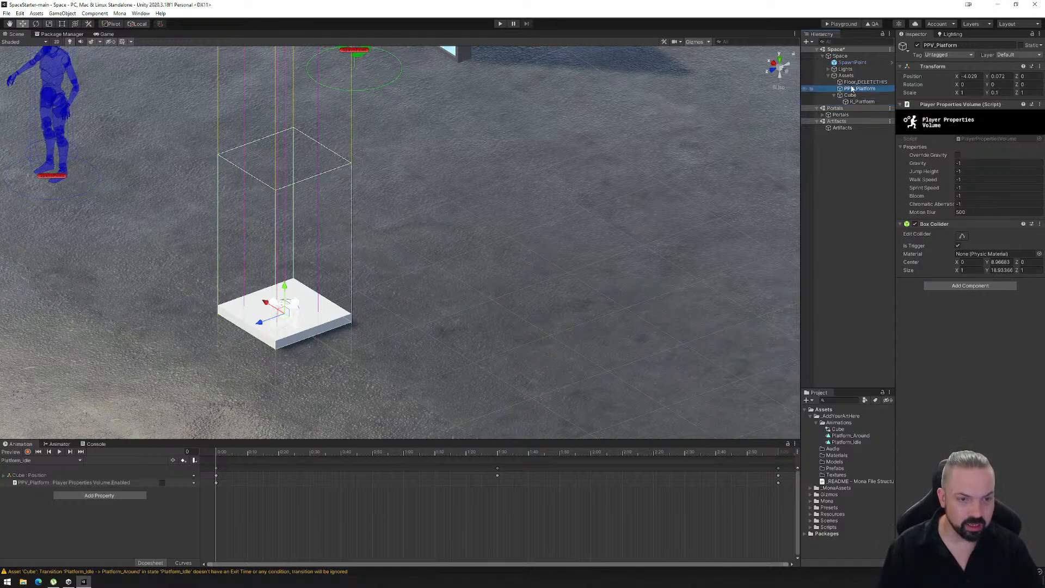
click(835, 96)
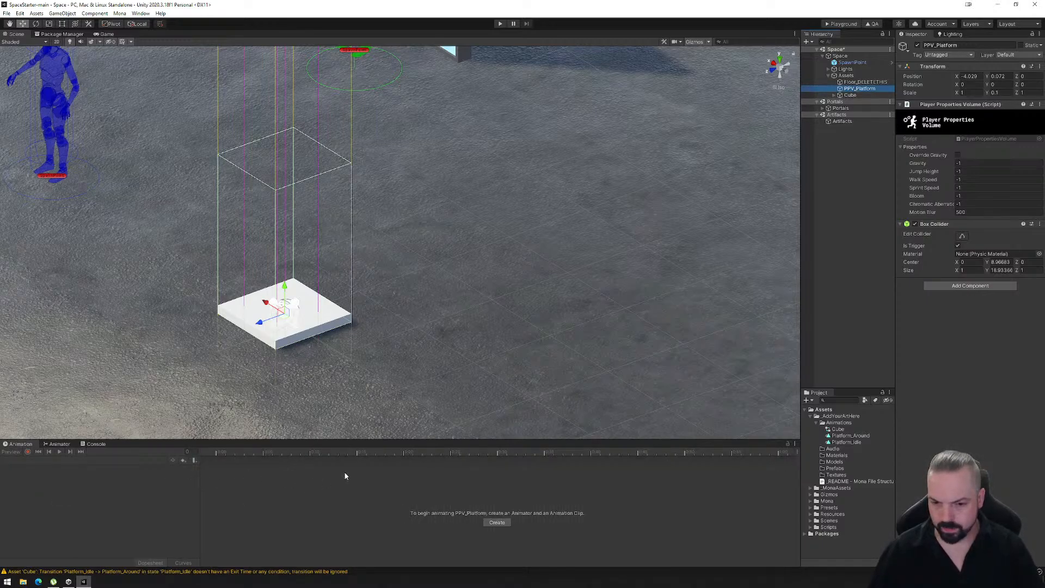
- Remove the missing PPV_Platform Player Properties Volume.Enabled property from Cube's Platform_Idle animation clip
click(849, 96)
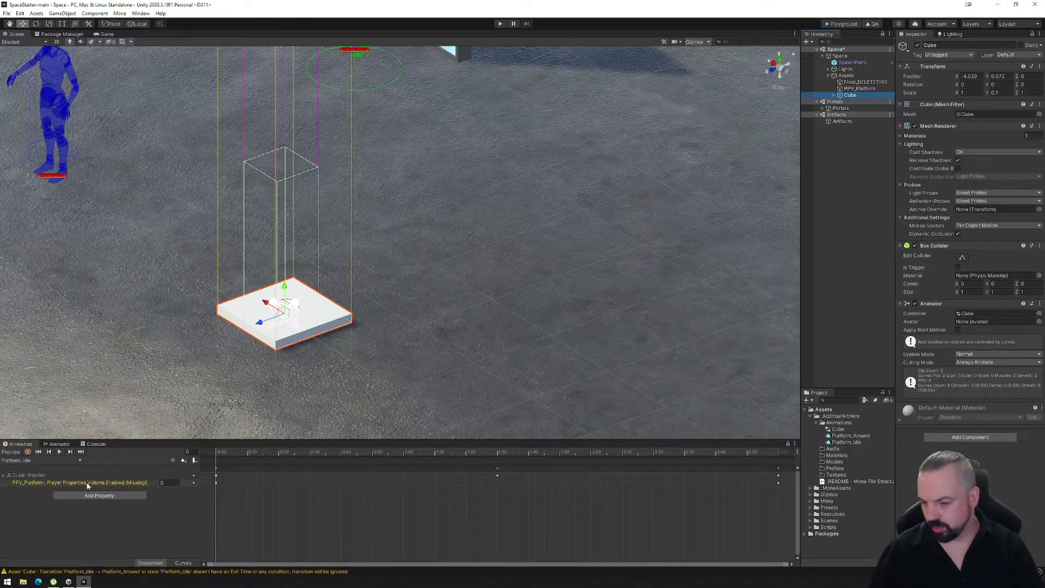
click(834, 96)
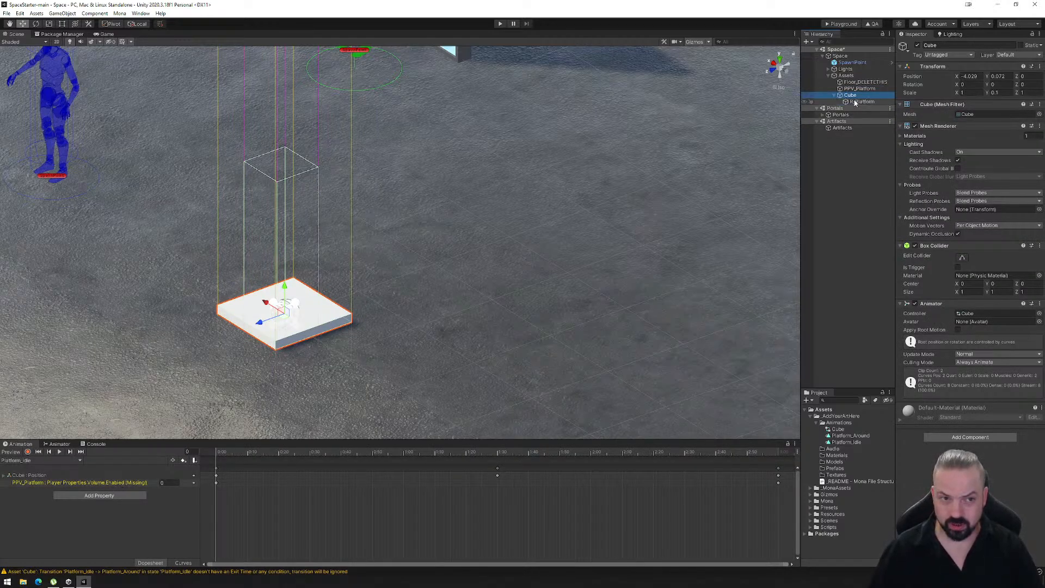
click(98, 483)
right_click(98, 483)
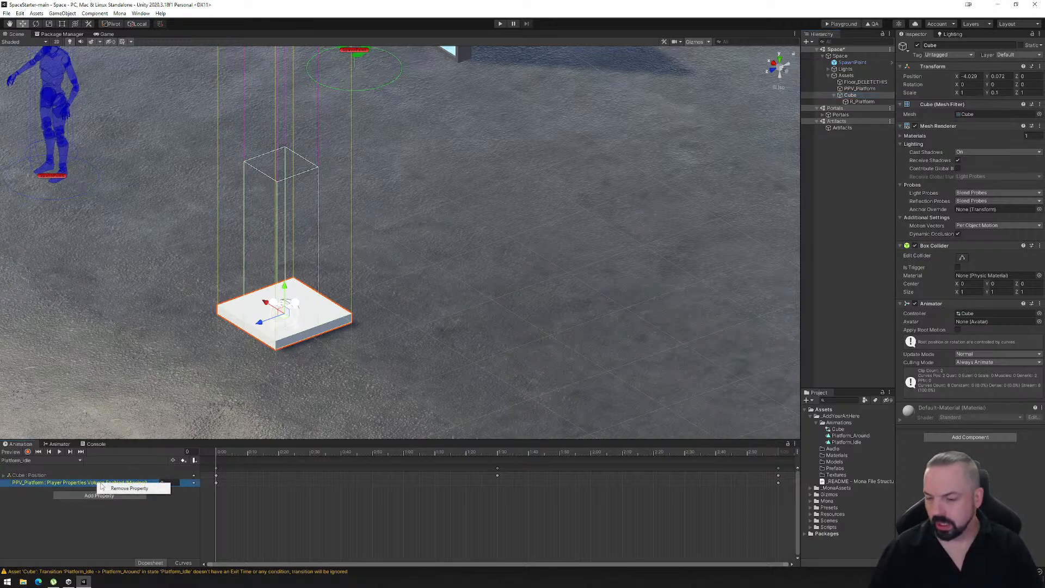
click(128, 488)
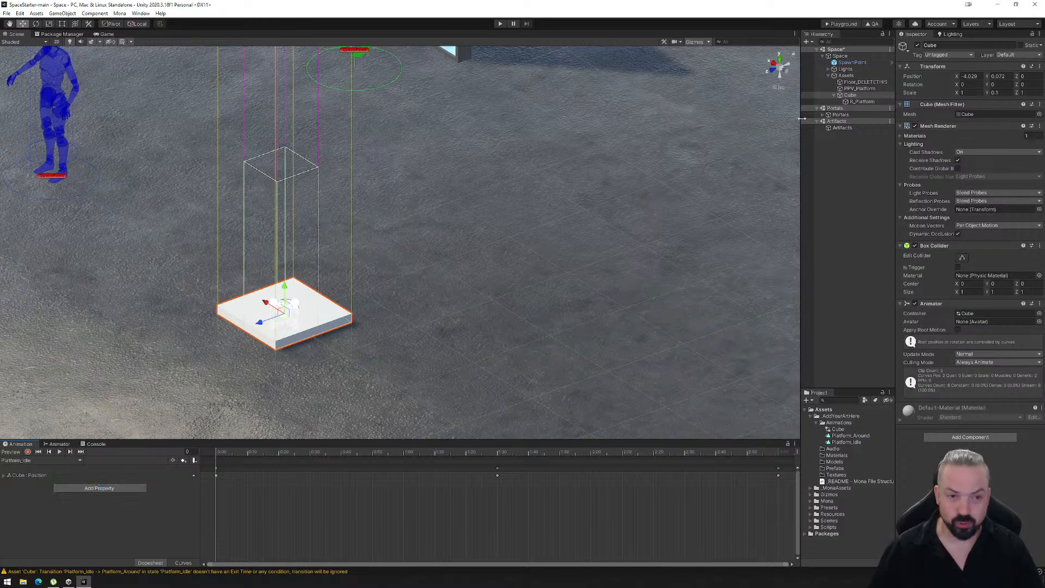
- Switch to Cube's Platform_Around clip and remove its missing PPV_Platform Game Object.Is Active property
click(43, 460)
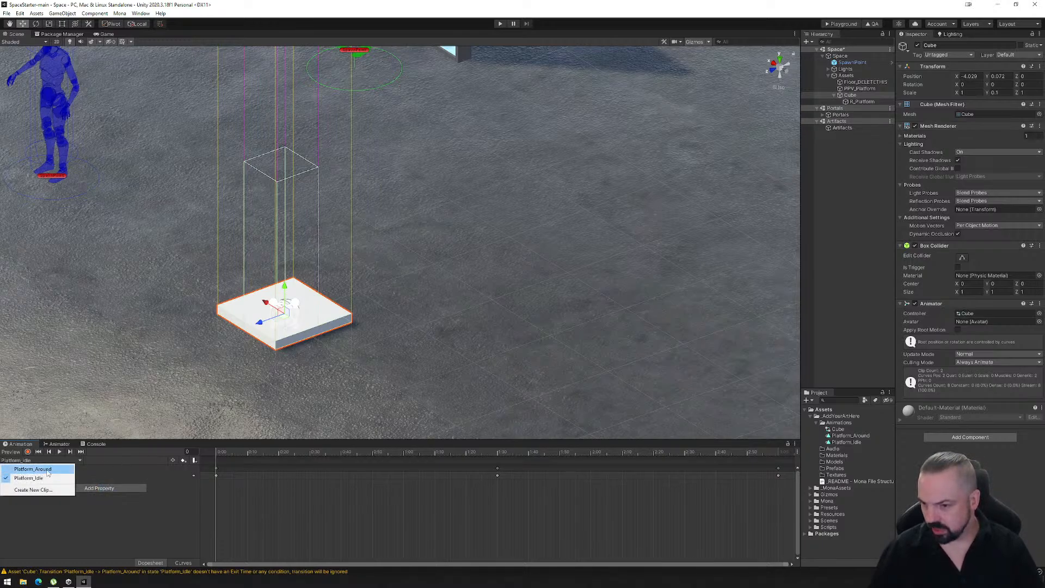
click(27, 467)
right_click(83, 483)
click(108, 488)
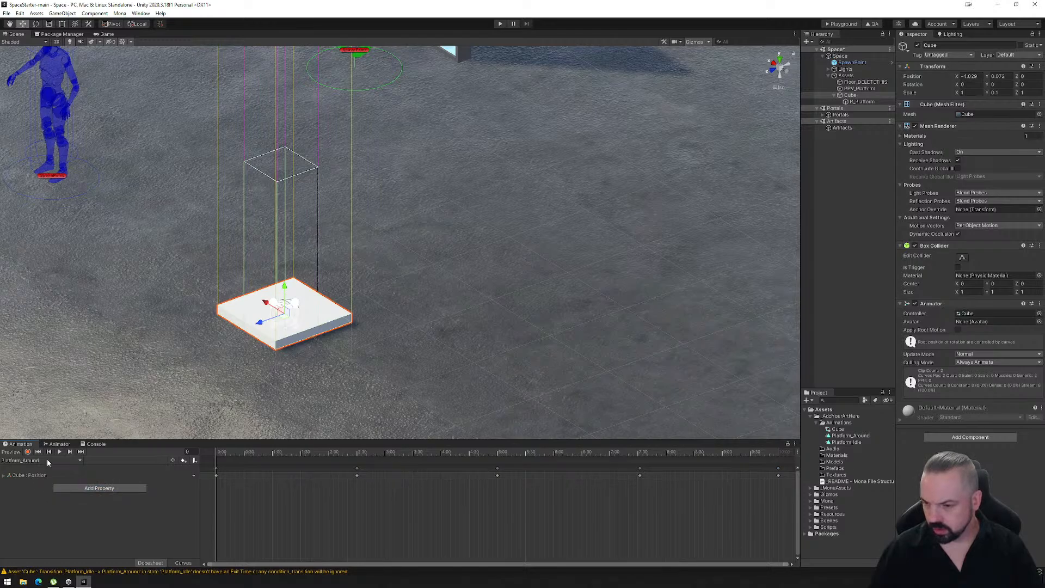
key(ctrl+z)
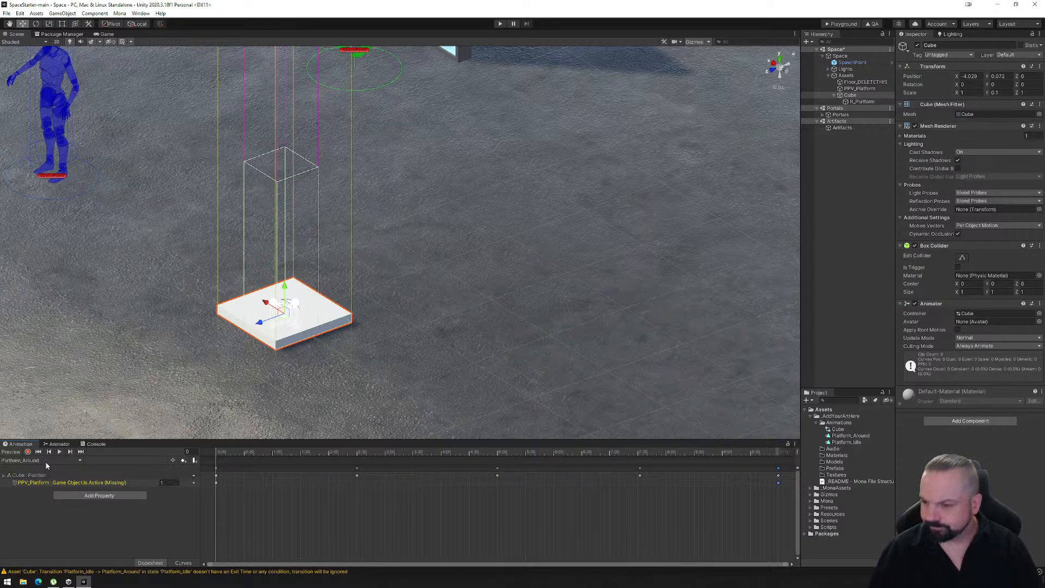
right_click(63, 483)
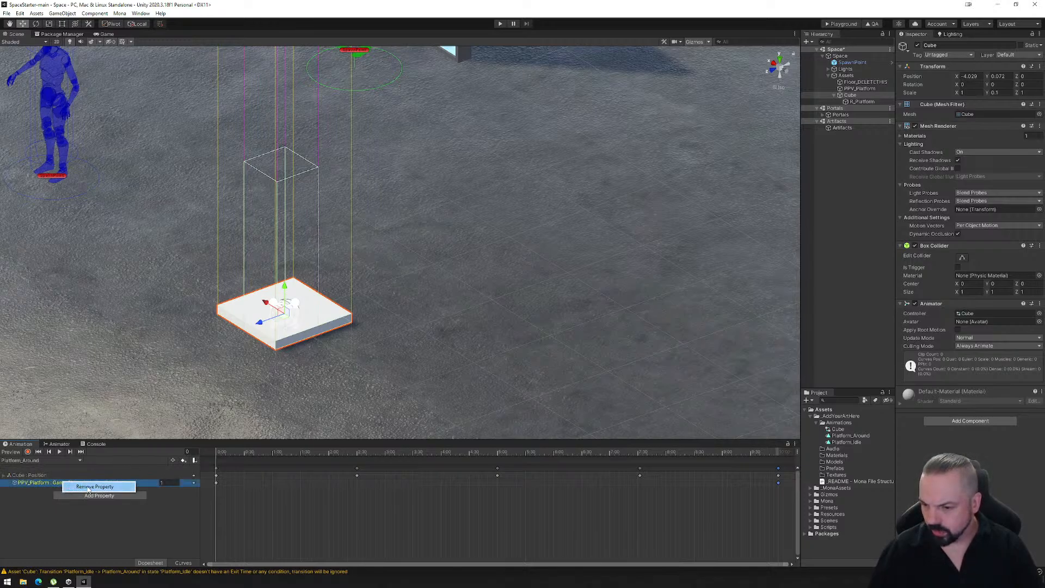
click(89, 487)
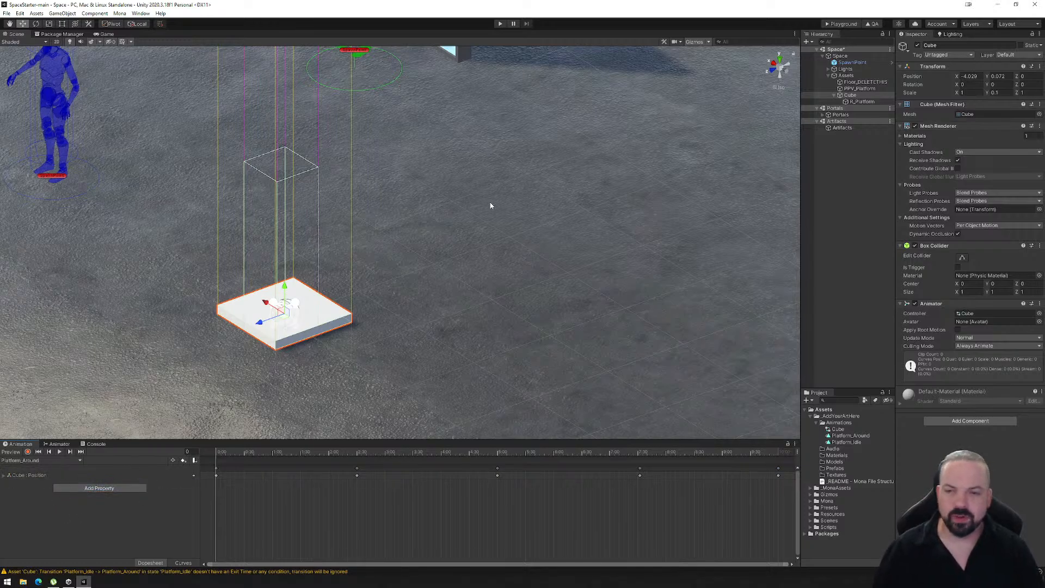
- Move PPV_Platform off the white platform along the Z axis to about -1.065, beside the platform
click(859, 88)
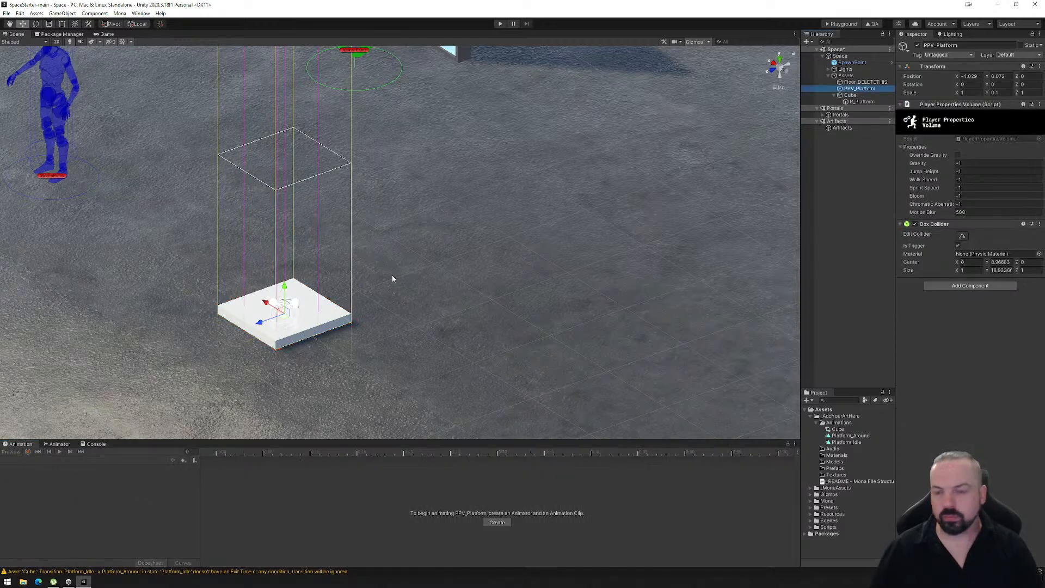
mouse_move(392, 276)
alt+mouse_down()
mouse_move(384, 247)
mouse_move(401, 259)
alt+mouse_up()
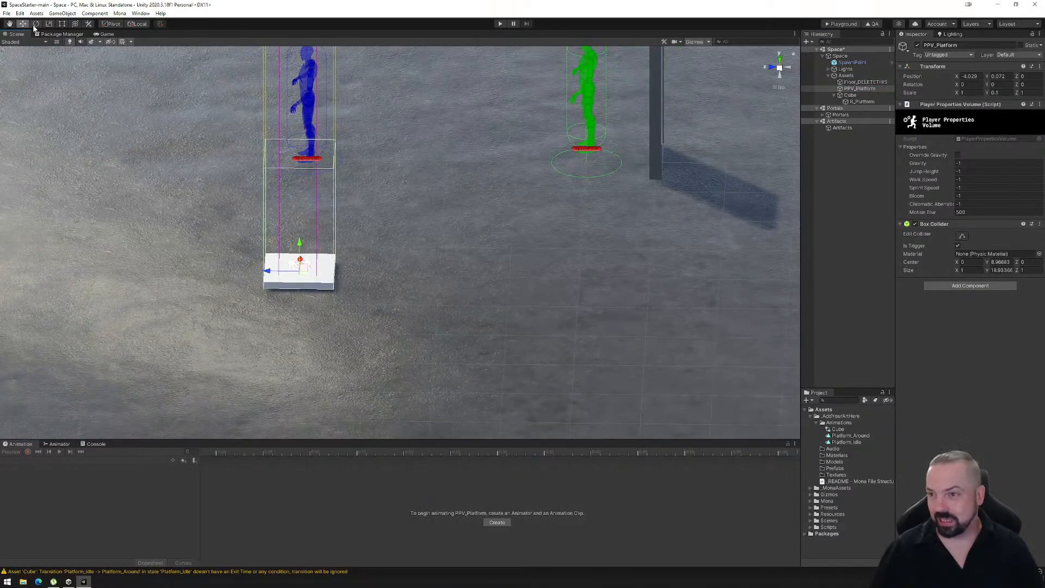
drag(269, 271, 344, 272)
scroll(425, 269, down, 6)
middle_drag(521, 228, 471, 274)
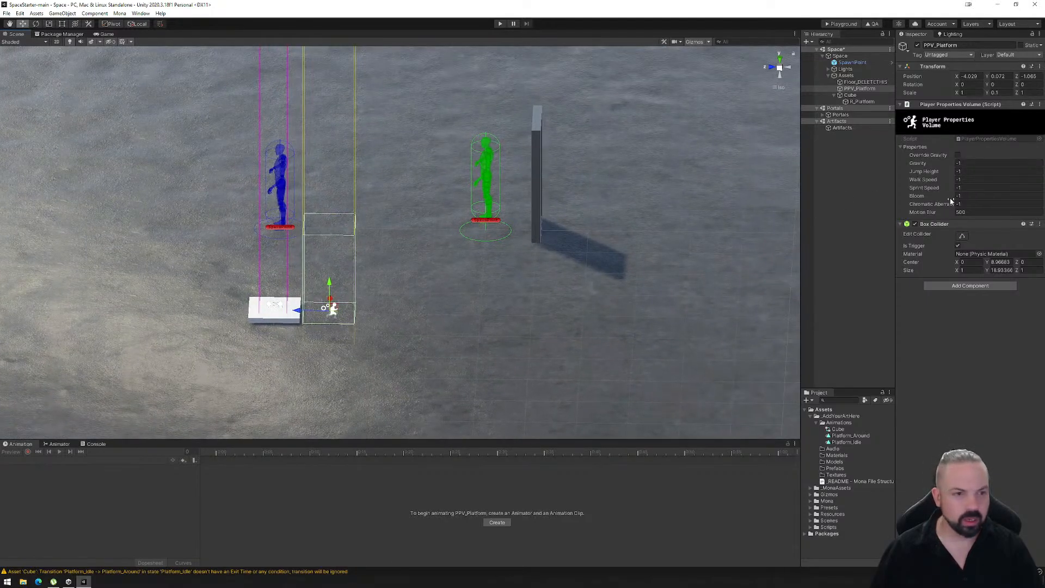
- Stretch PPV_Platform's box collider away from the platform along Z to a size of about 9.24
click(962, 236)
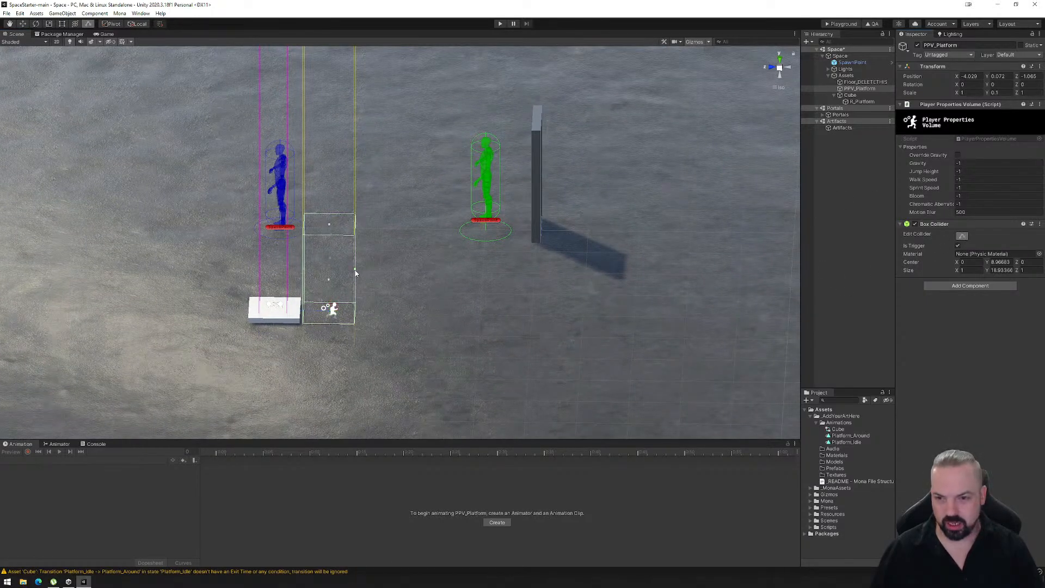
drag(355, 272, 779, 277)
alt+drag(503, 320, 611, 357)
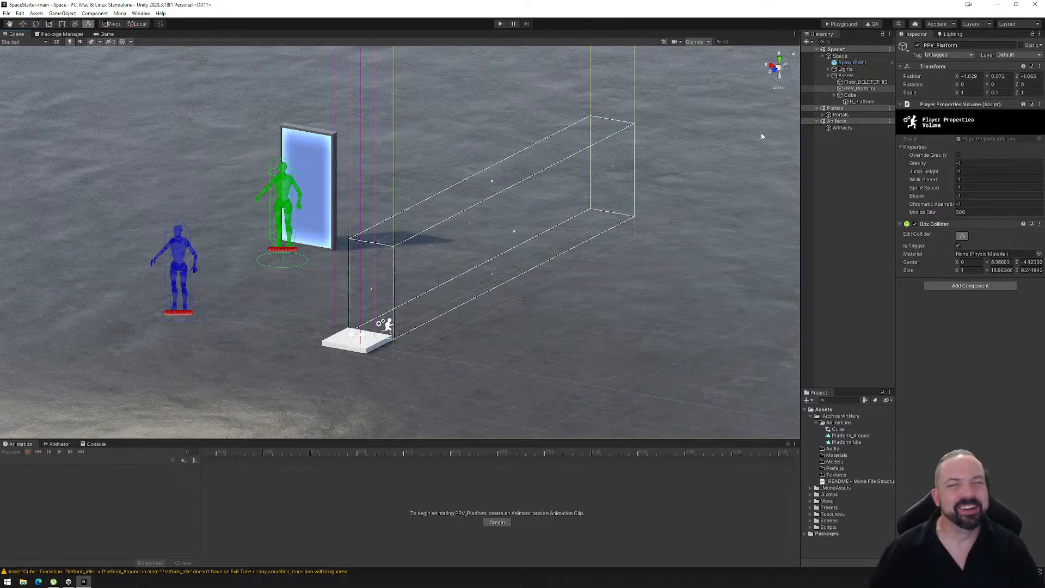
- Export the space with the stretched volume, load its PlaygroundFiles folder into the Mona Playground page, and enter the space
click(845, 24)
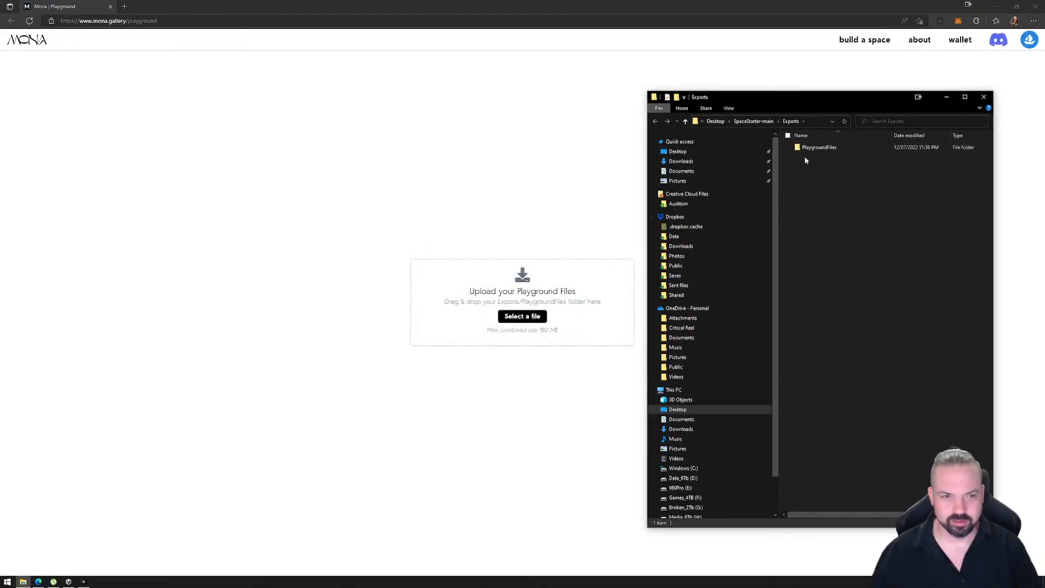
click(810, 151)
drag(811, 154, 473, 278)
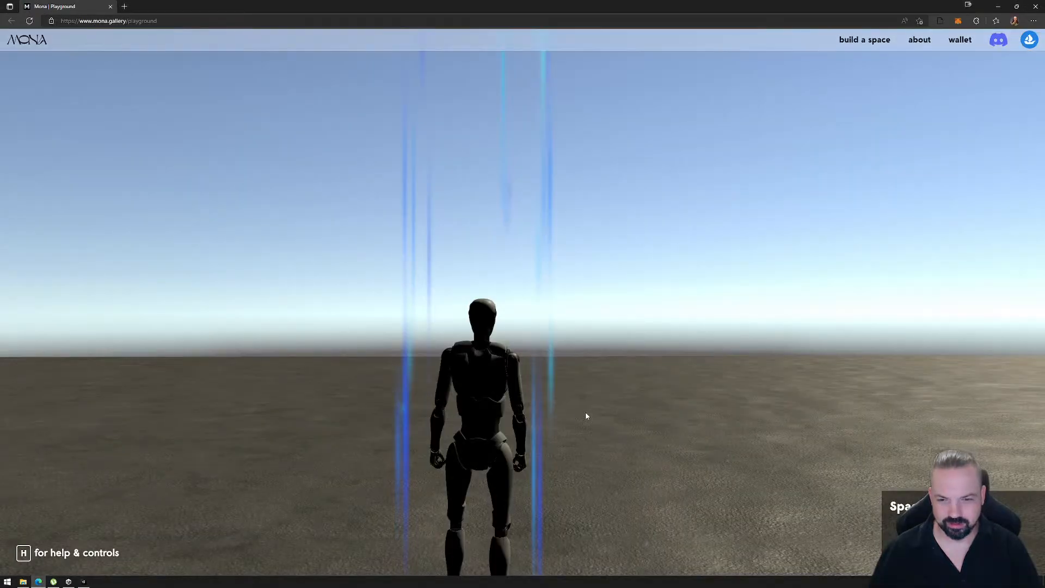
click(606, 413)
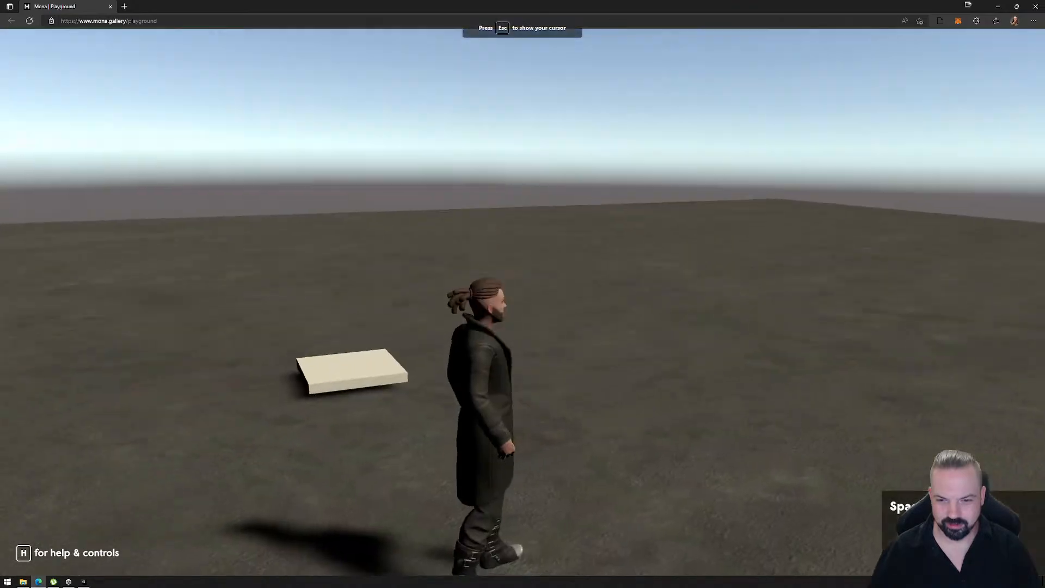
- Walk the avatar in and out of the stretched volume beside the platform to test its motion blur
key(w)
key(a)
key(w)
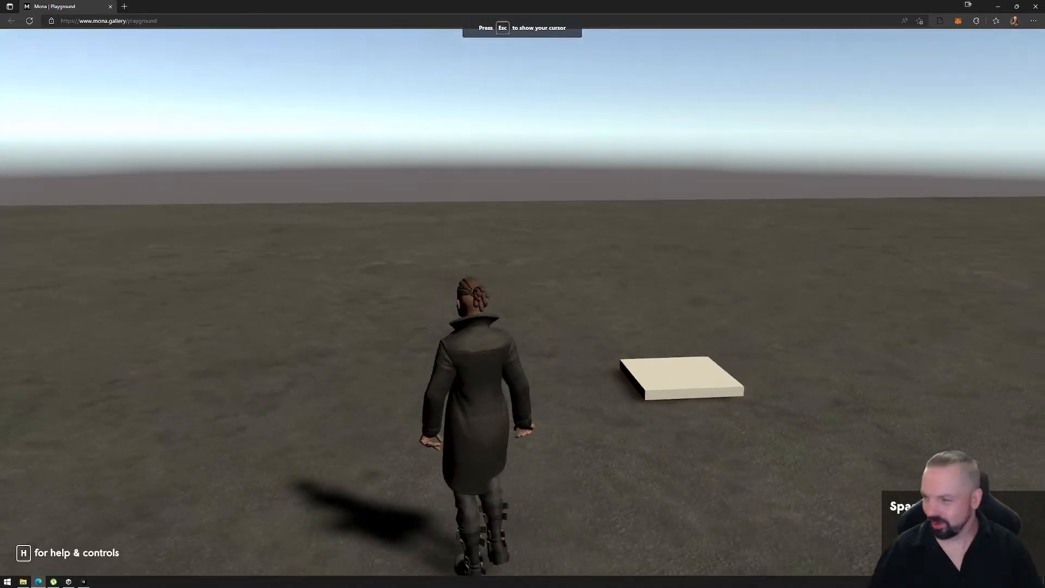
key(w)
key(d)
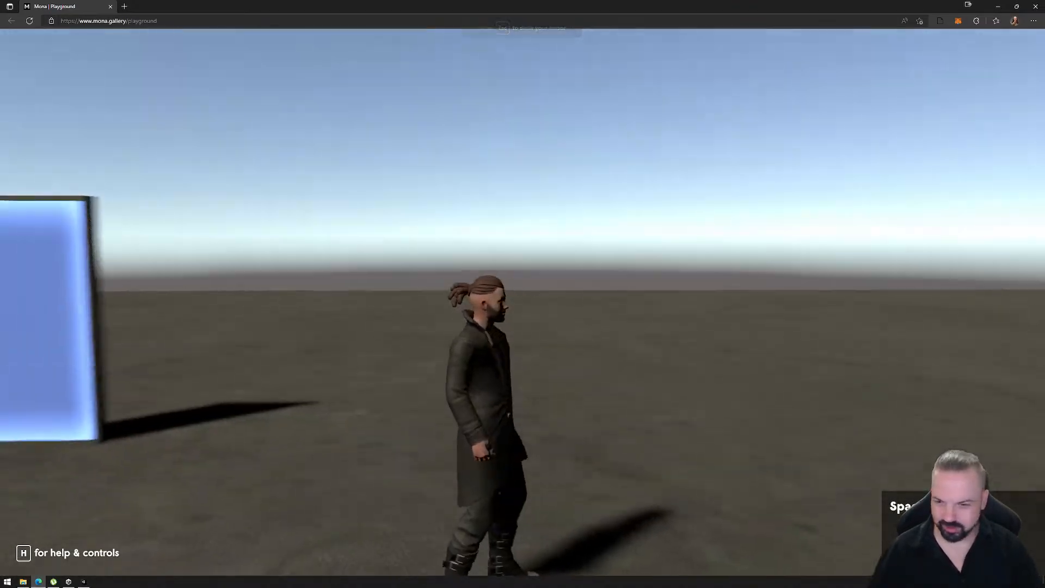
key(s)
key(a)
key(w)
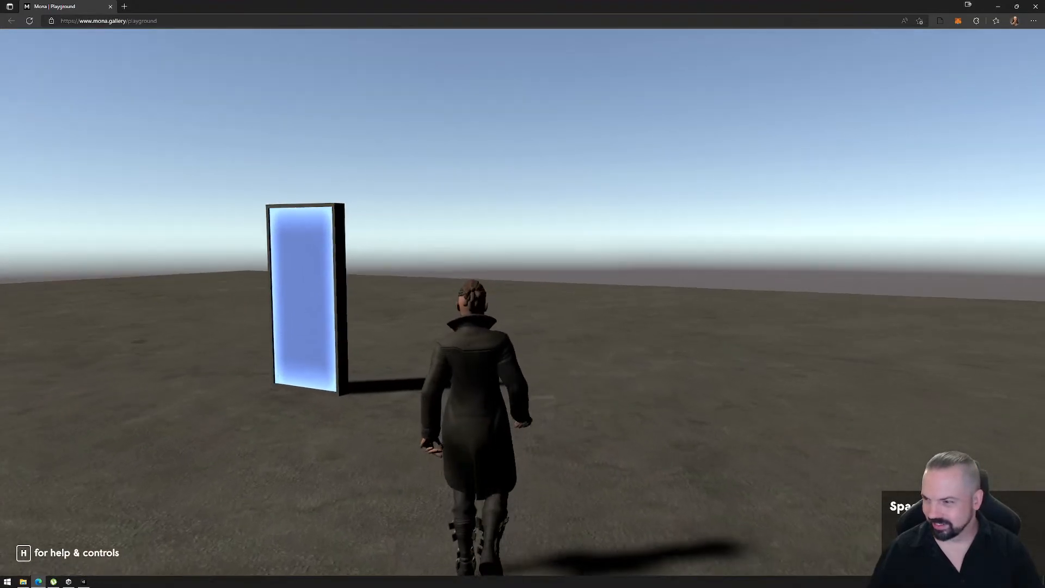
key(a)
key(s)
key(d)
key(s)
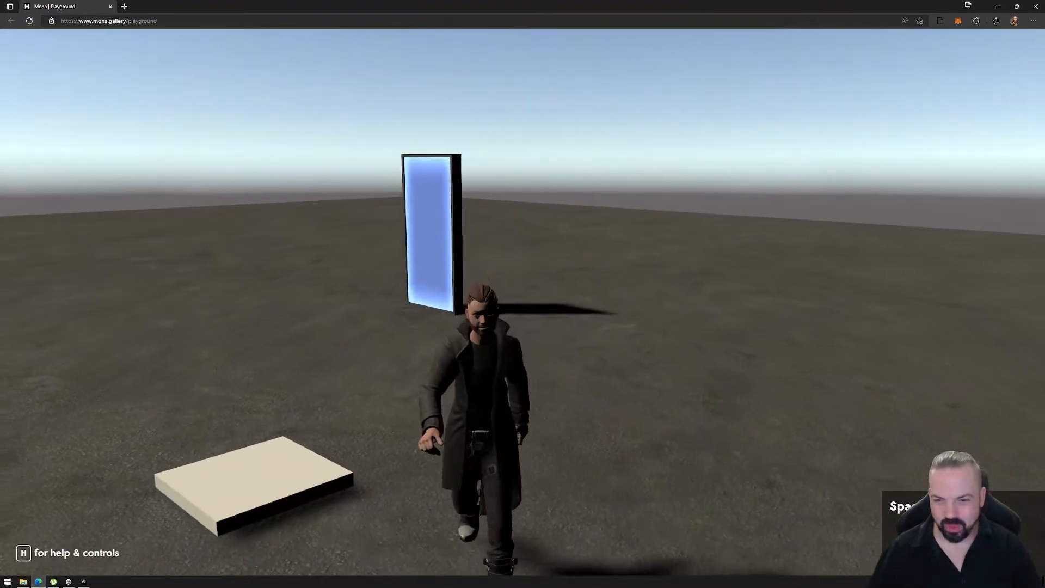
key(w)
key(a)
key(s)
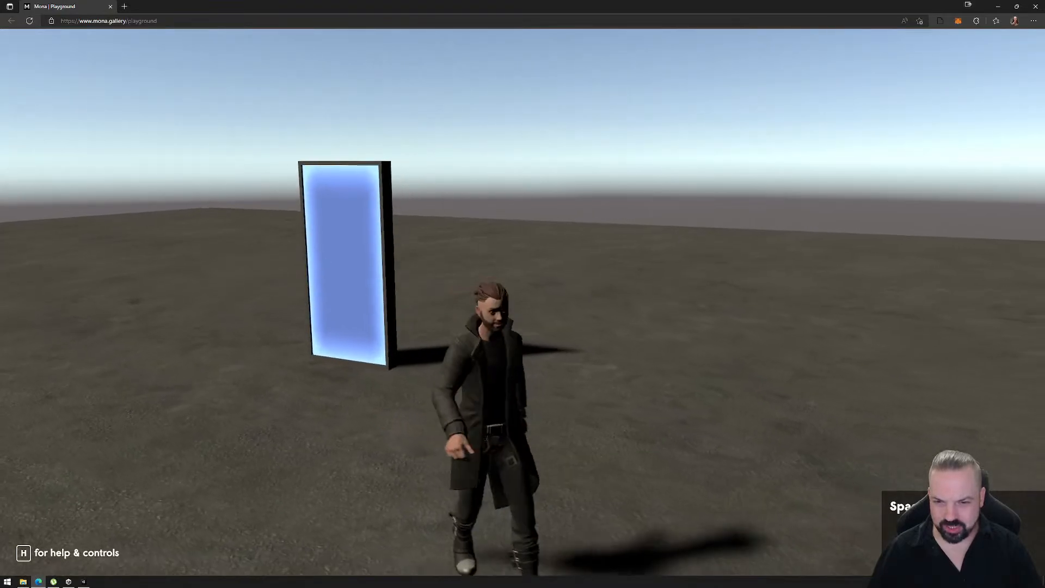
key(d)
key(Escape)
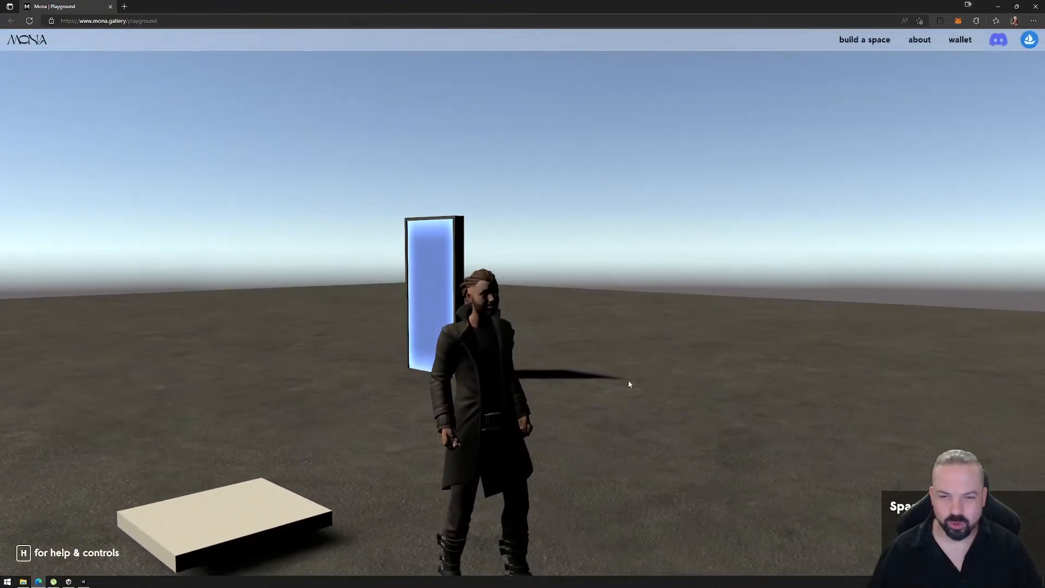
- Open the playground's help and controls overlay to check the Motion Blur setting, and close it
click(608, 314)
key(Escape)
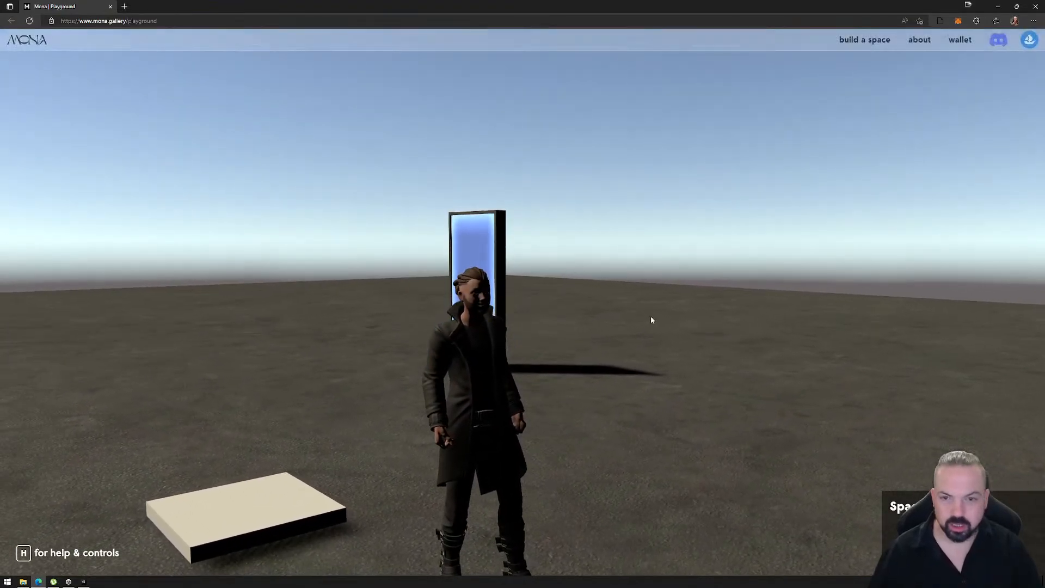
key(h)
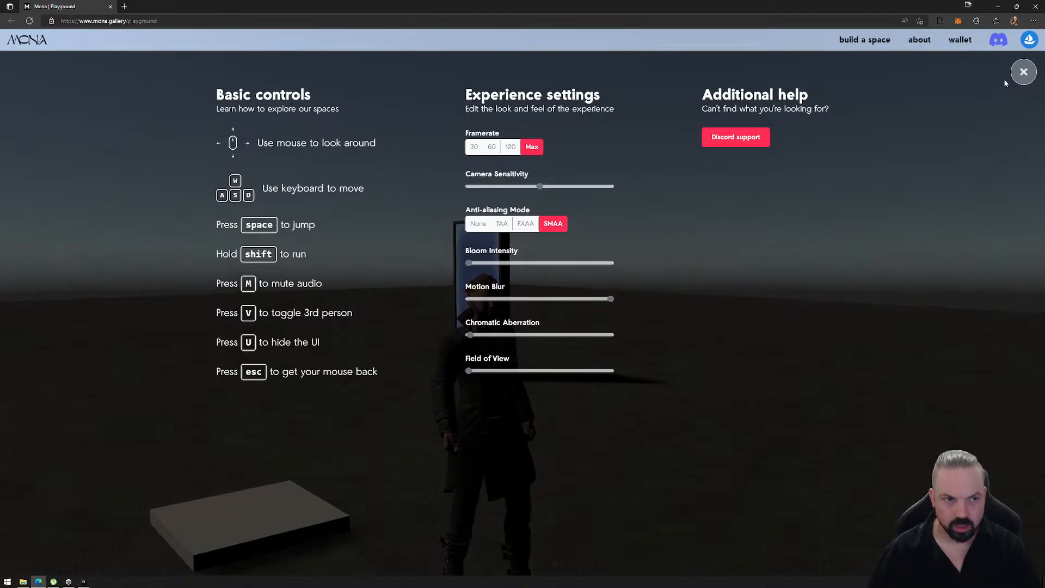
click(1022, 72)
- Run the avatar back and forth around the platform and volume to compare the motion blur again
click(916, 171)
key(w)
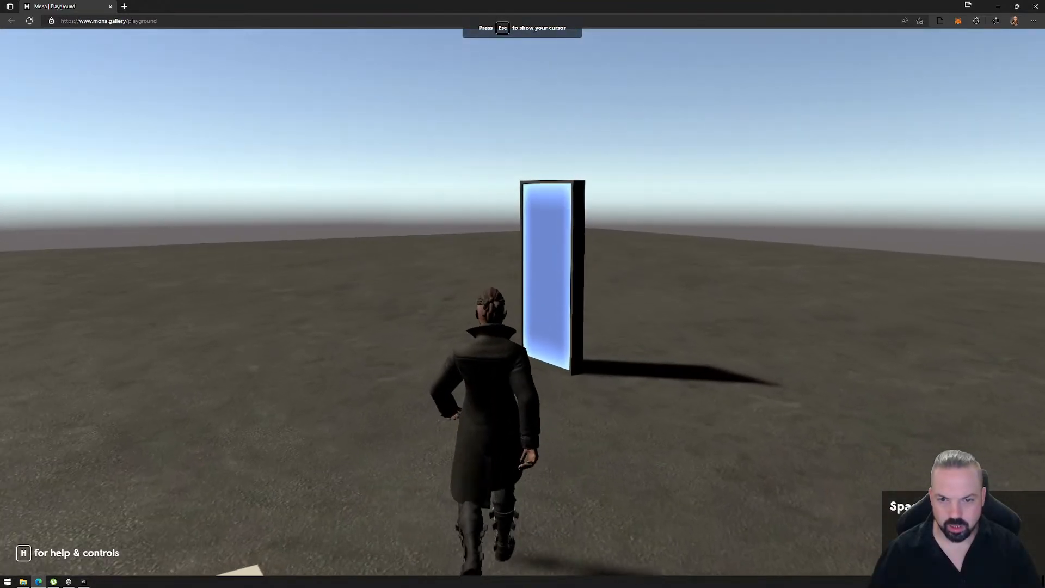
key(d)
key(s)
key(a)
key(d)
key(w)
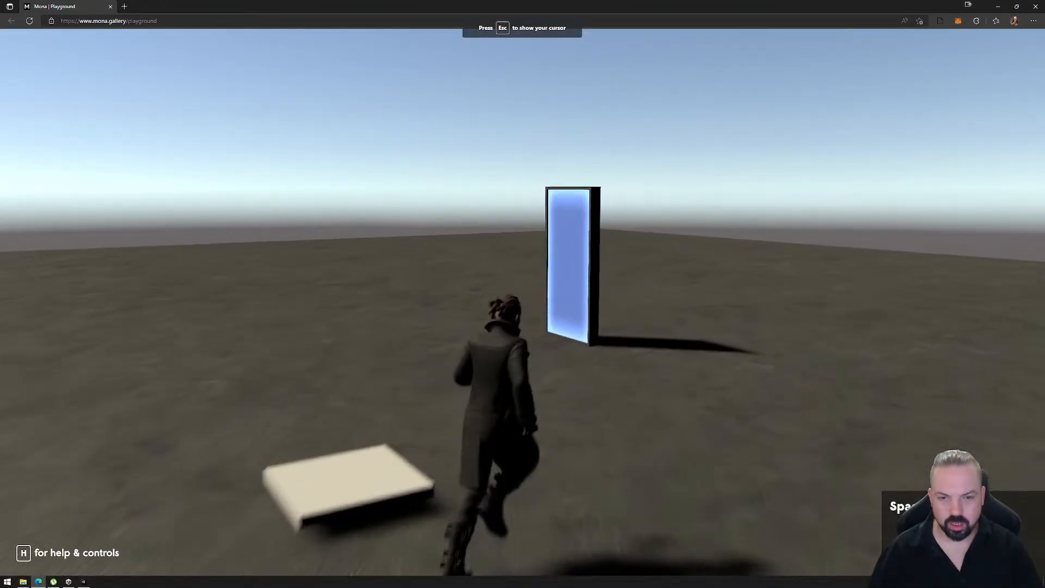
key(s)
key(a)
key(w)
key(d)
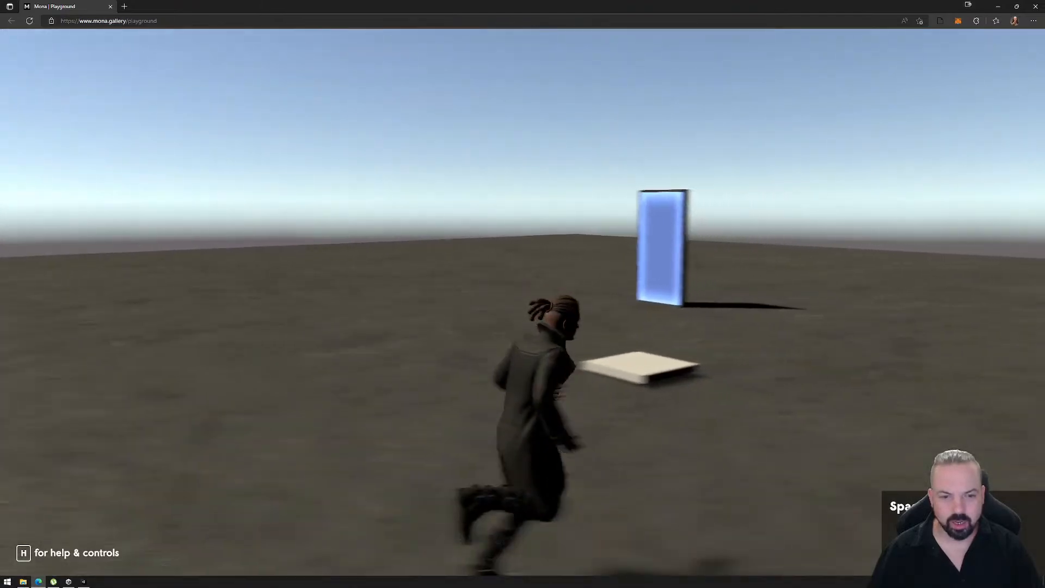
key(Escape)
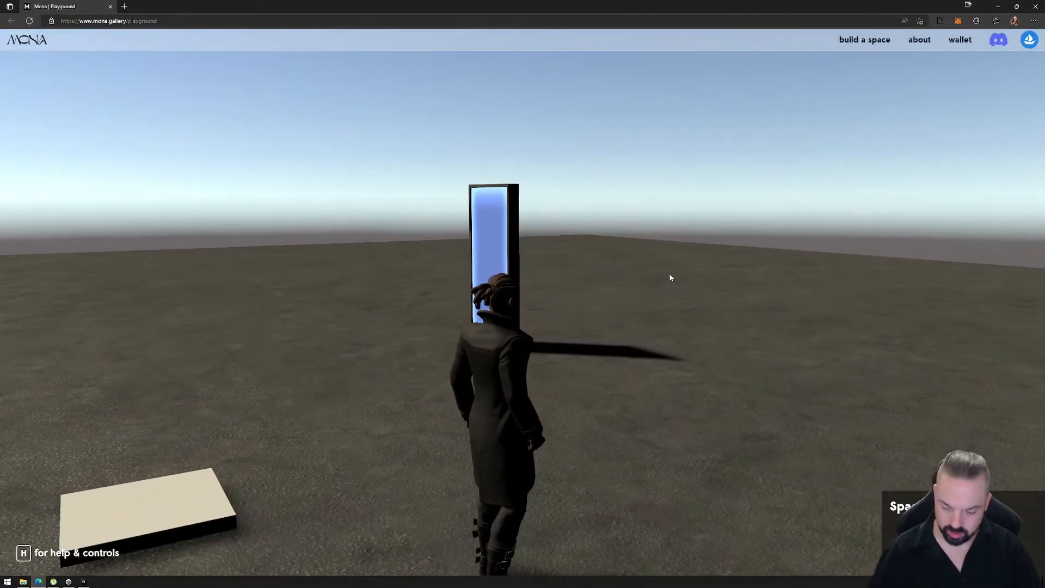
- In the experience settings, raise Bloom Intensity slightly, set Chromatic Aberration to about 40 percent and Motion Blur to about 20 percent
key(h)
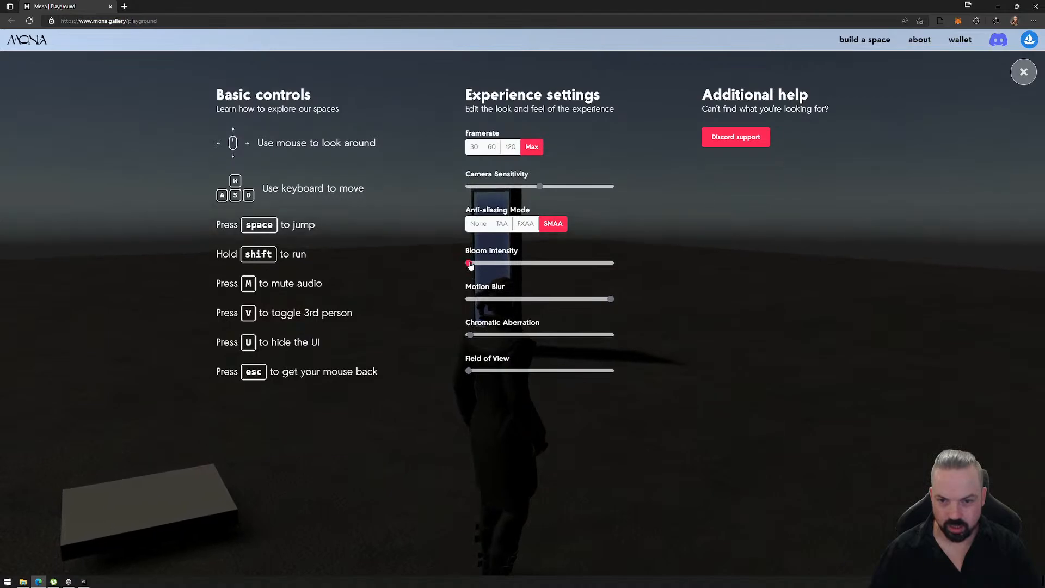
mouse_move(471, 265)
mouse_down()
mouse_move(604, 273)
mouse_move(485, 273)
mouse_up()
drag(469, 335, 448, 343)
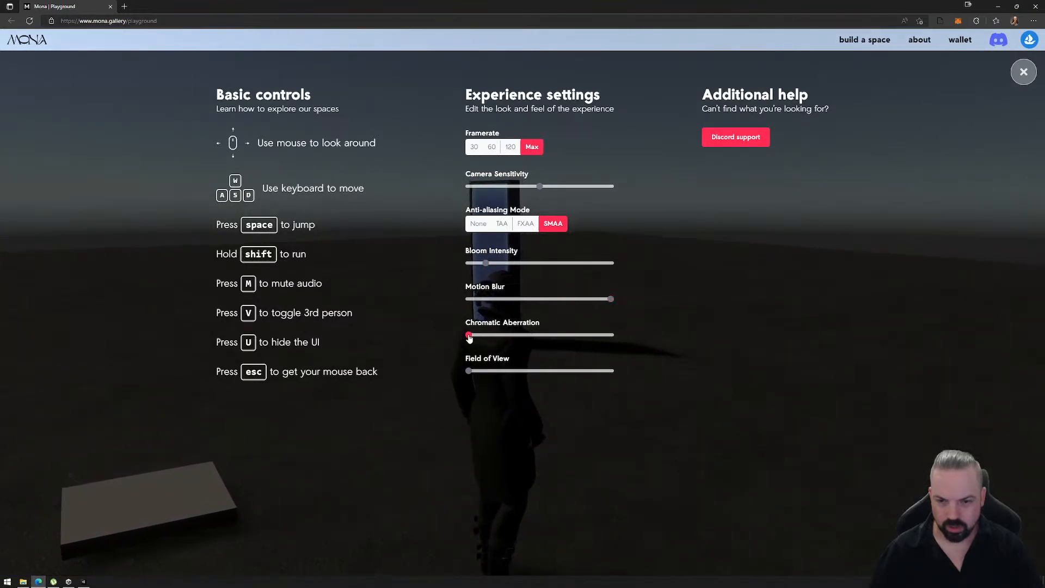
drag(469, 338, 527, 328)
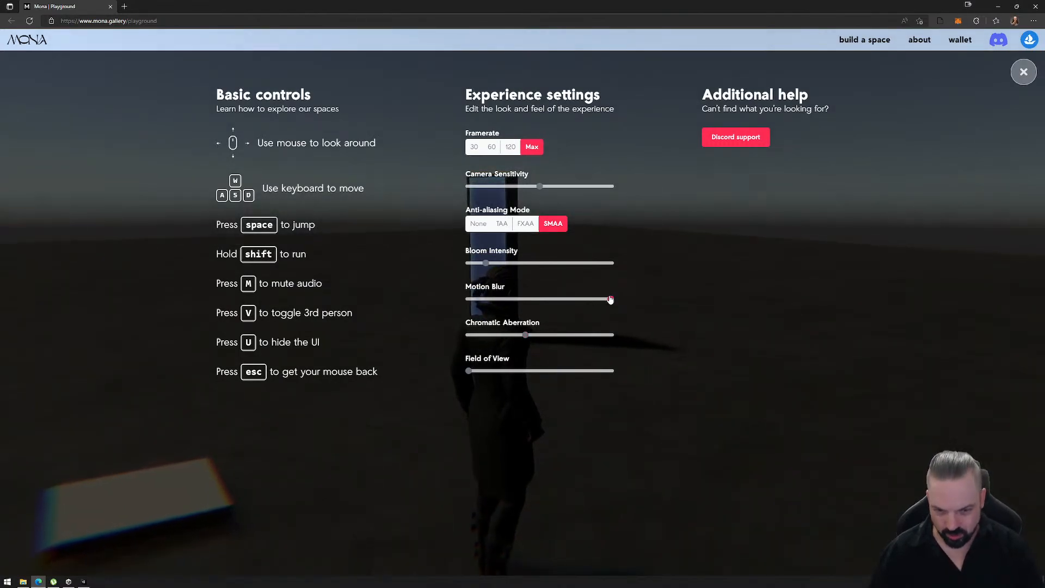
drag(611, 299, 495, 317)
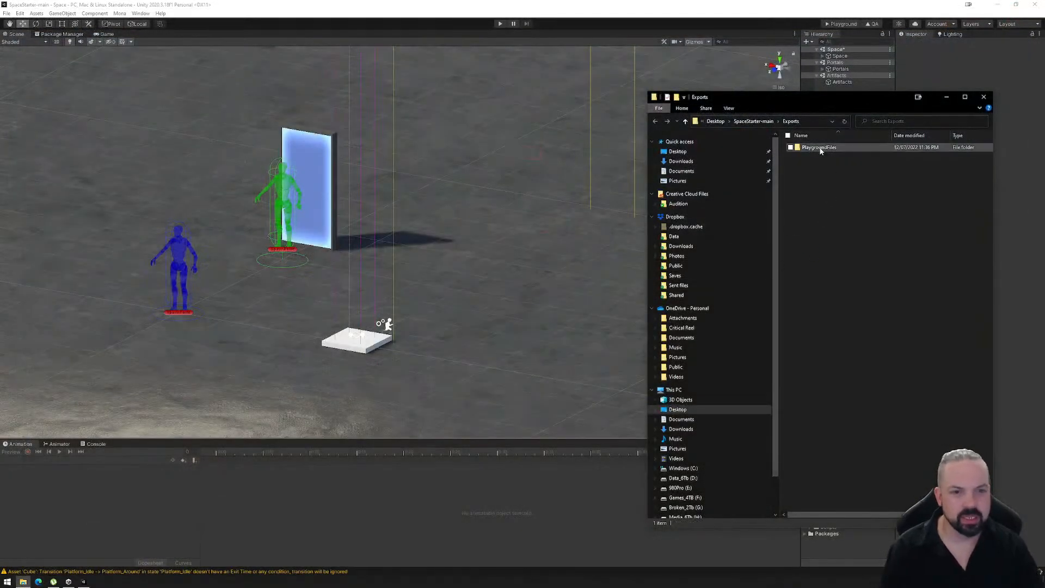
- Leave the playground, delete the exported PlaygroundFiles folder and close the Exports window to return to Unity
click(820, 149)
key(Delete)
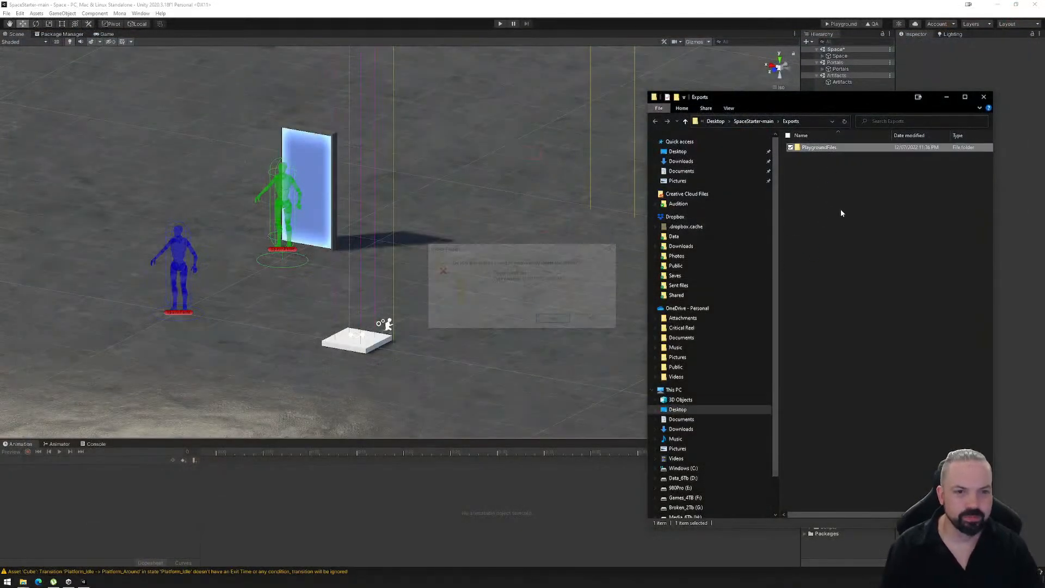
click(985, 98)
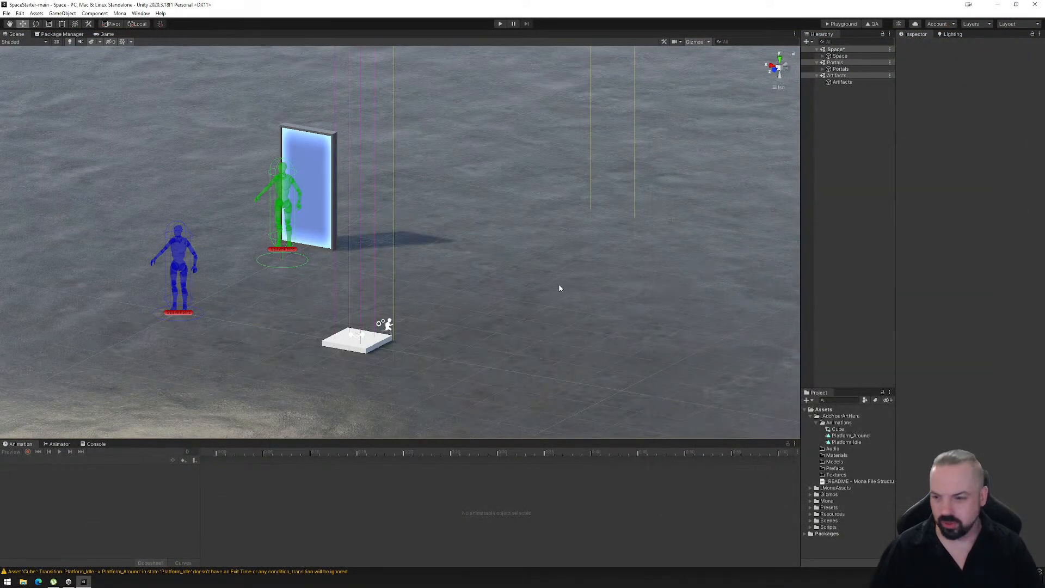
- Make PPV_Platform a child of the Cube platform in the Space scene's Assets group
click(561, 287)
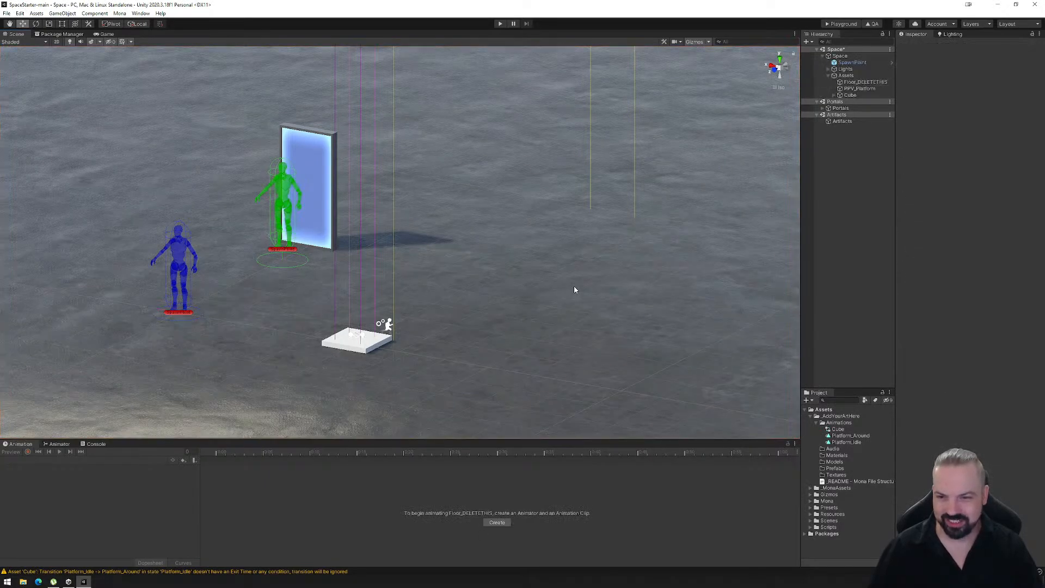
click(849, 94)
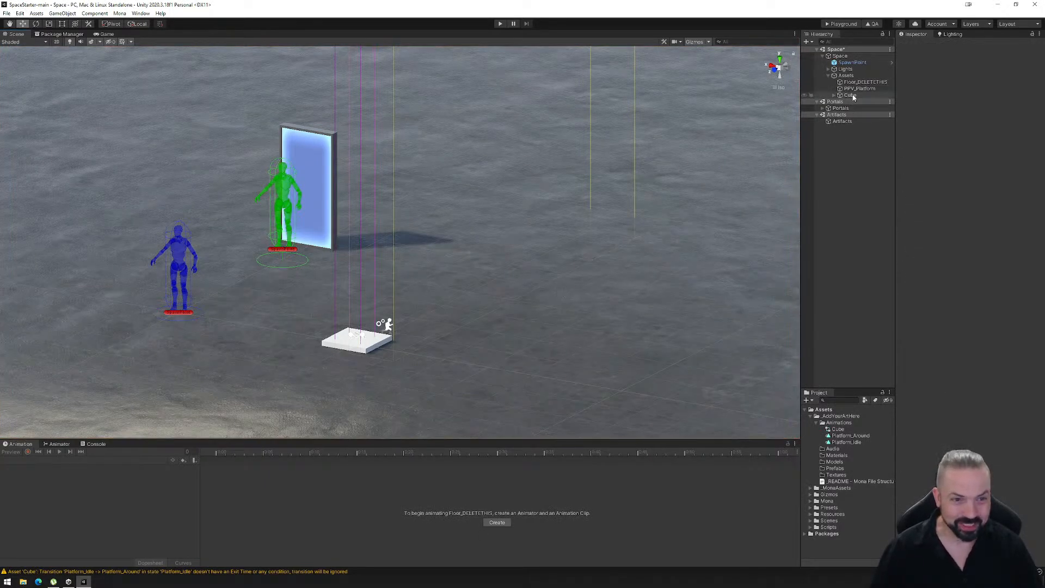
click(712, 209)
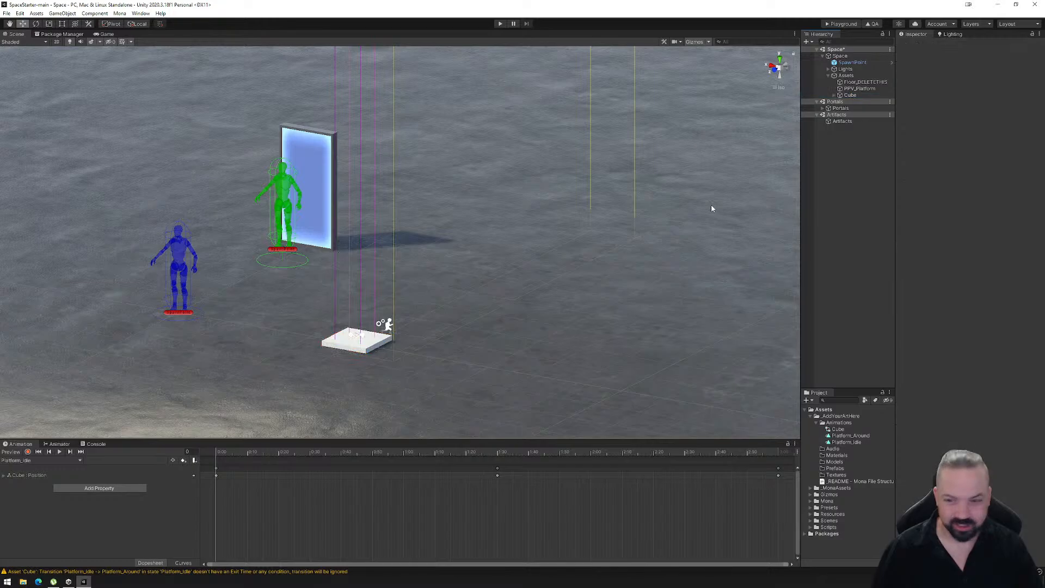
click(834, 96)
drag(850, 89, 853, 96)
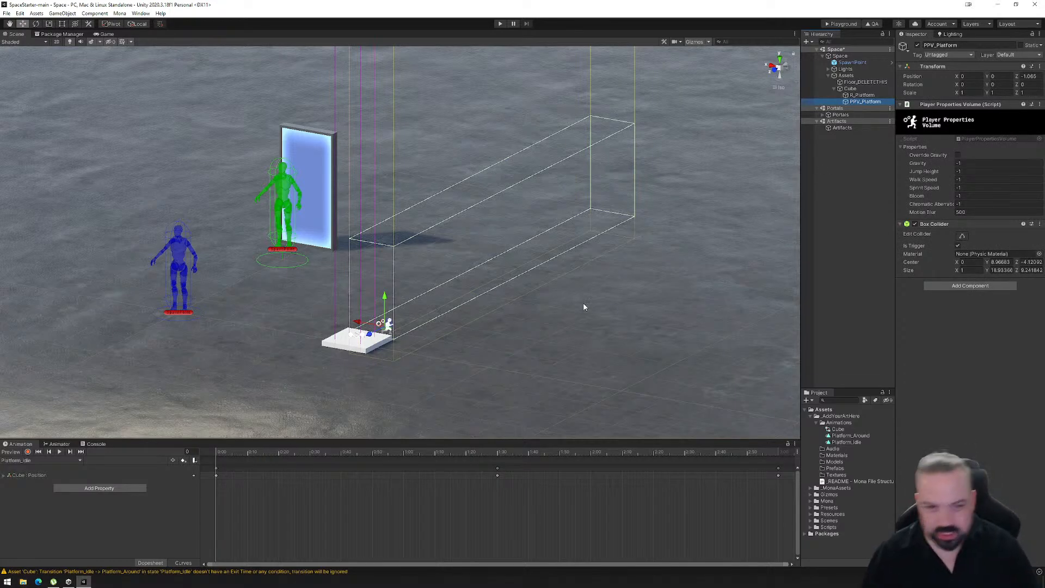
- On PPV_Platform's Player Properties Volume, set Motion Blur to -1 and Chromatic Aberration to 500
click(975, 213)
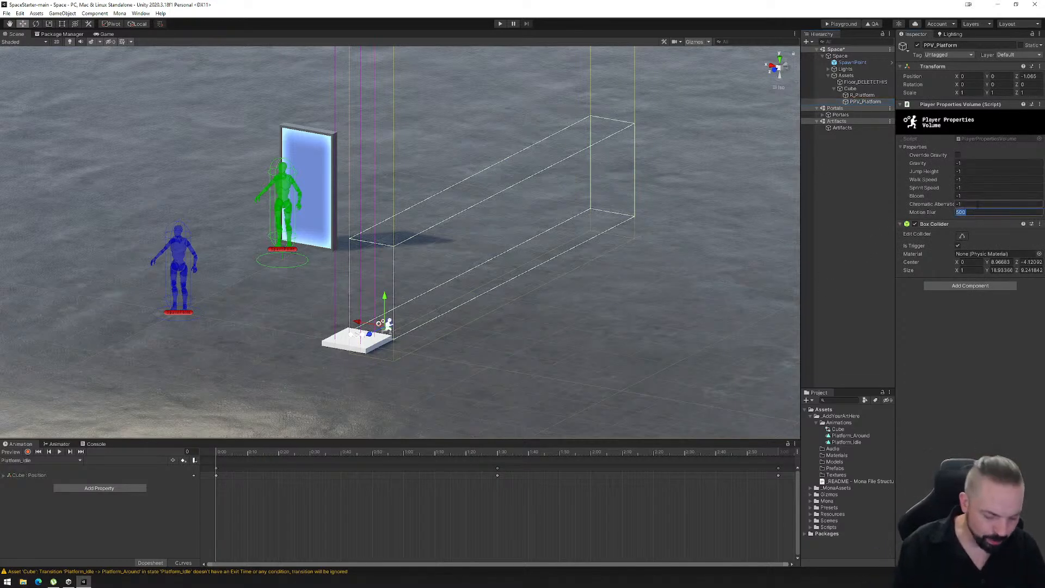
text(-1)
click(970, 204)
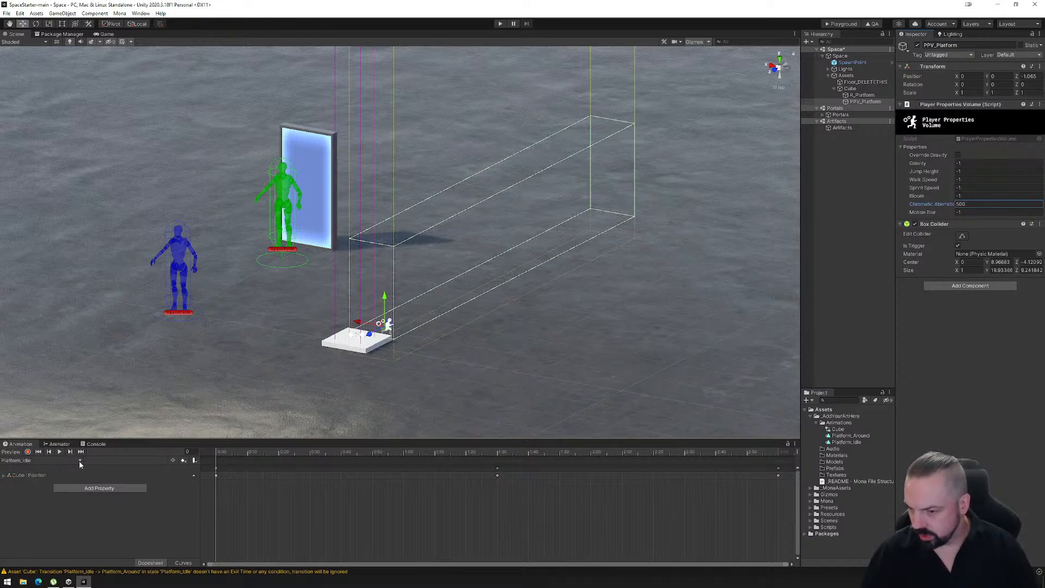
- Record PPV_Platform as inactive at the first frame of the Platform_Idle clip
click(27, 452)
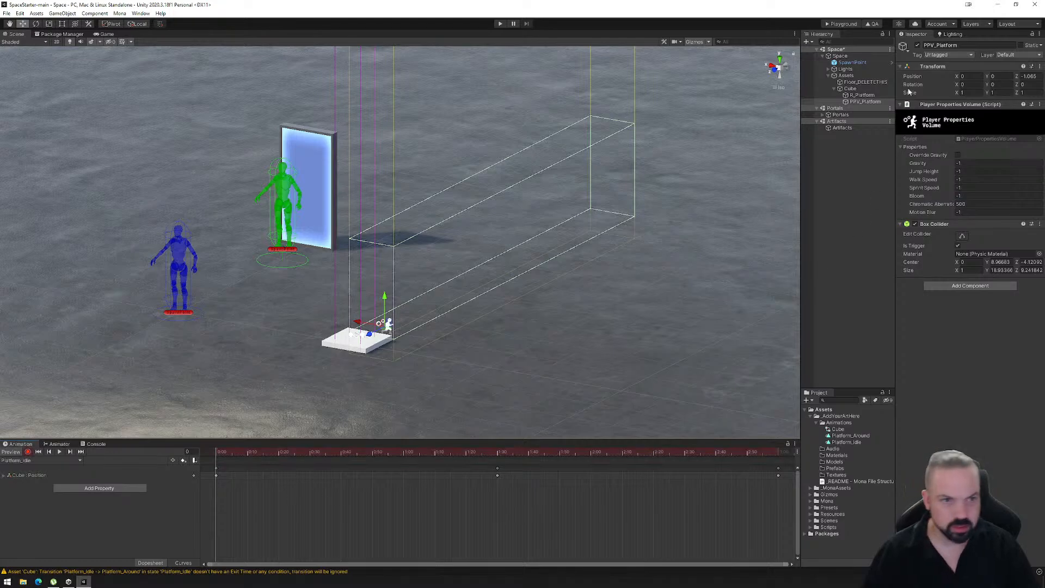
click(917, 46)
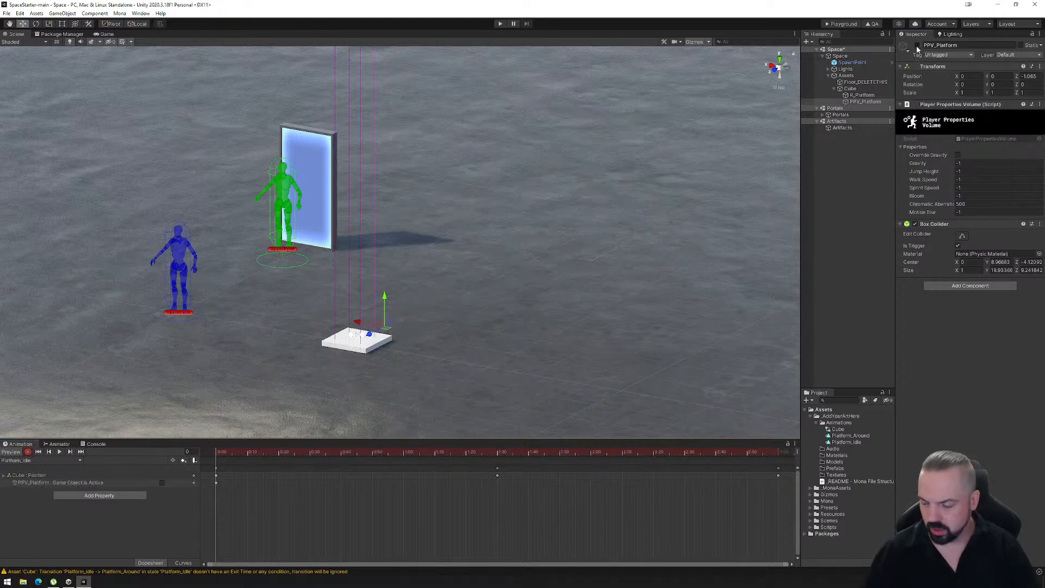
click(917, 47)
click(917, 46)
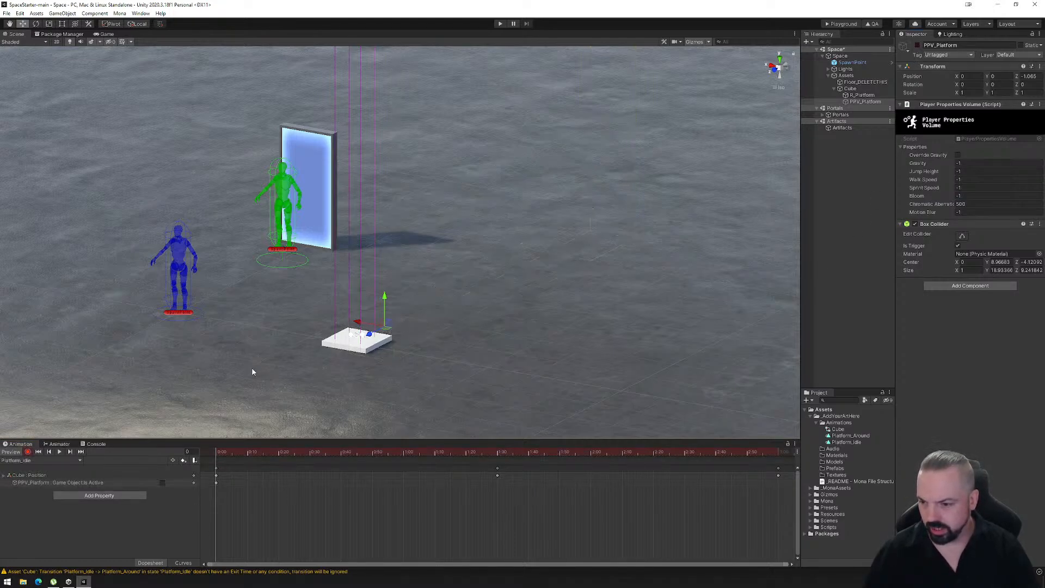
- Switch to the Platform_Around clip and record PPV_Platform as active at its first frame
click(76, 460)
click(22, 469)
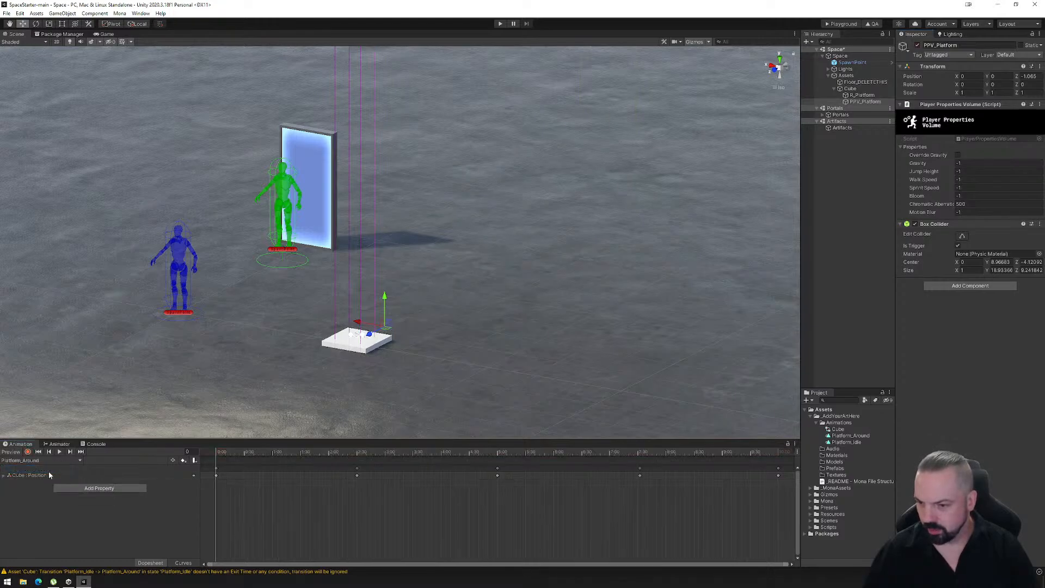
click(27, 451)
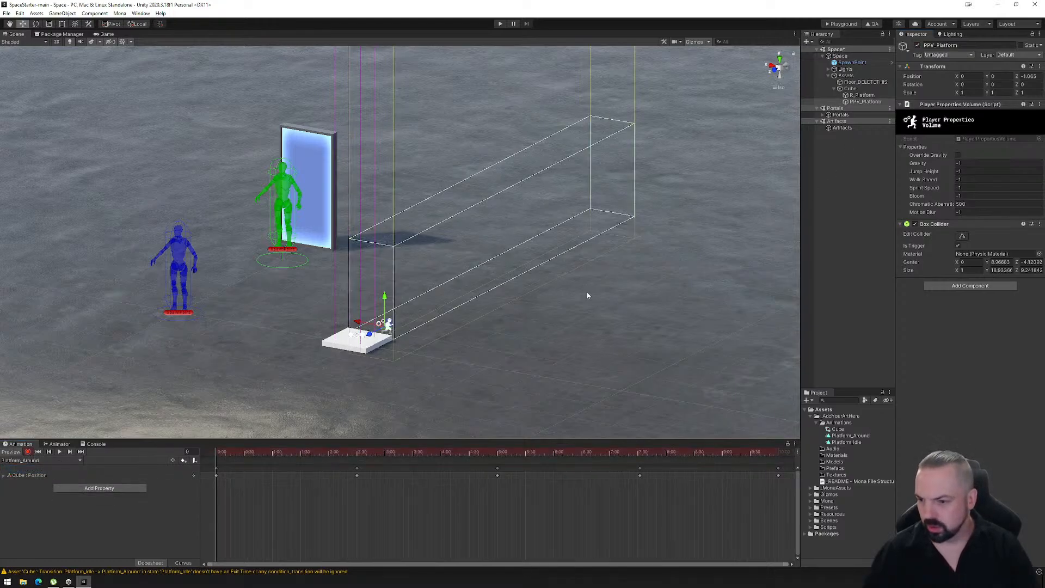
click(918, 47)
click(919, 47)
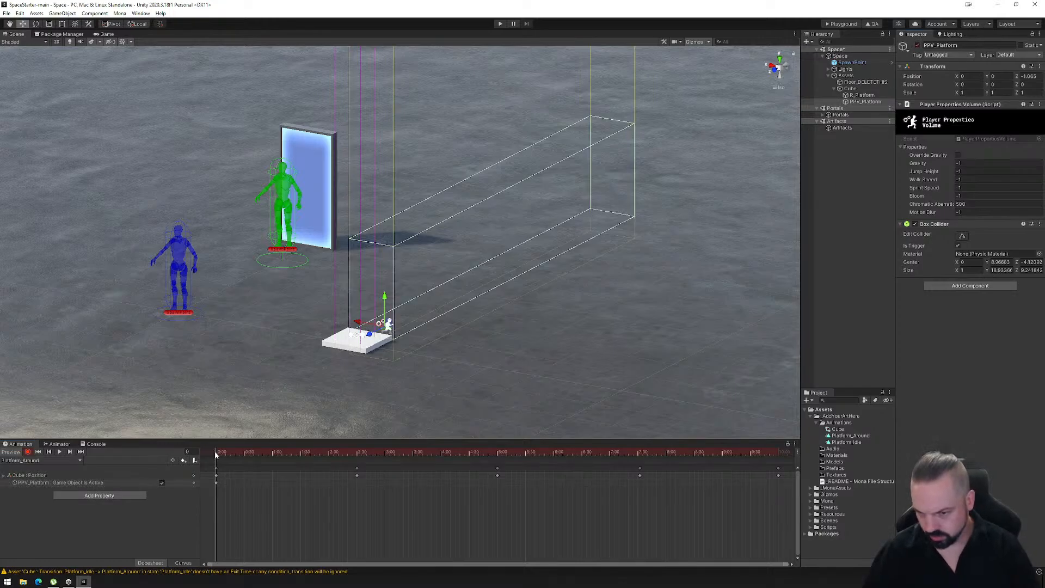
mouse_move(217, 455)
mouse_down()
mouse_move(477, 455)
mouse_move(207, 460)
mouse_up()
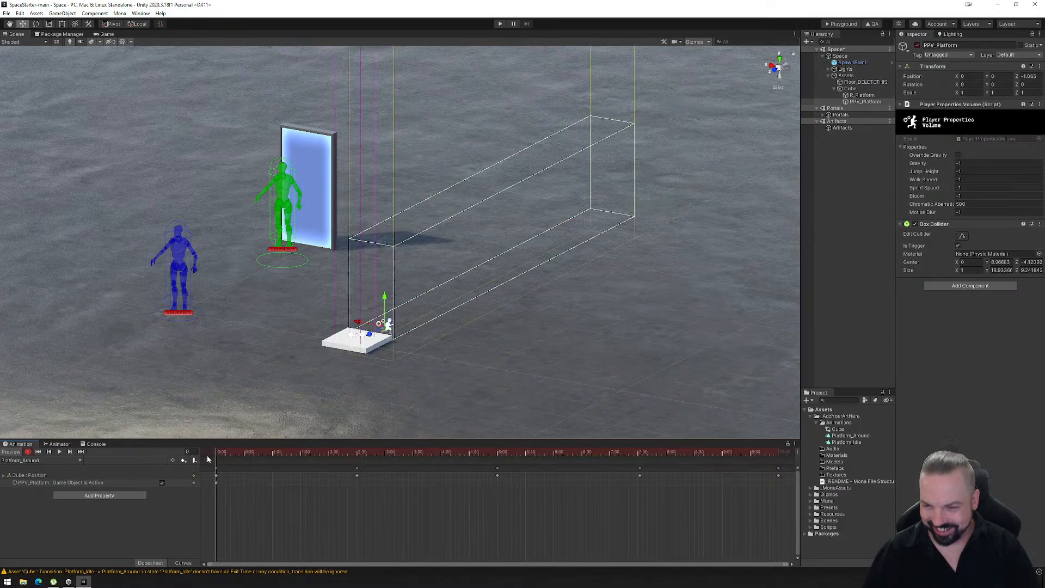
- Try to fit PPV_Platform's box collider to the platform while Platform_Around is still recording
click(962, 235)
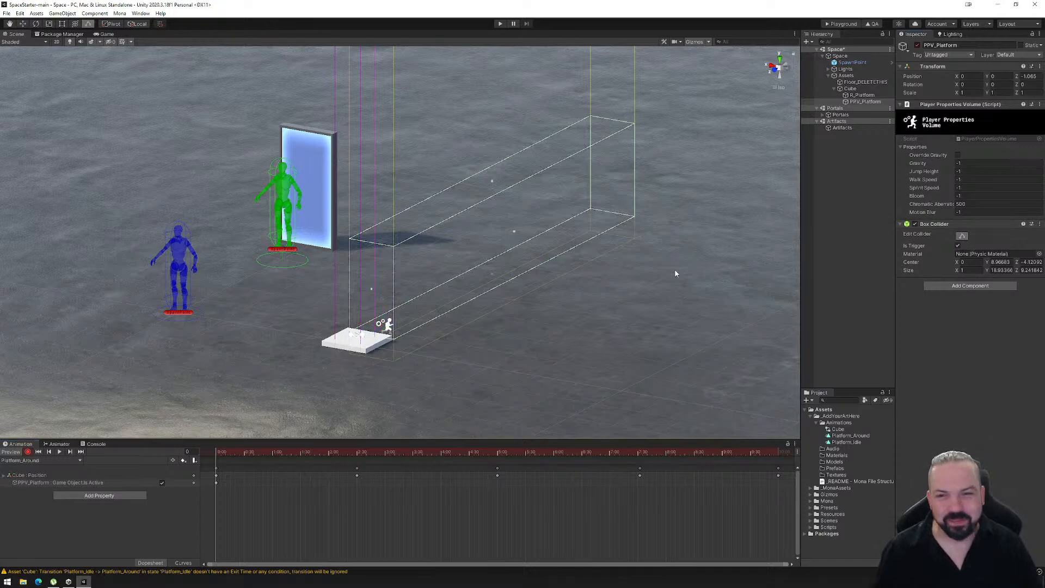
drag(370, 290, 350, 308)
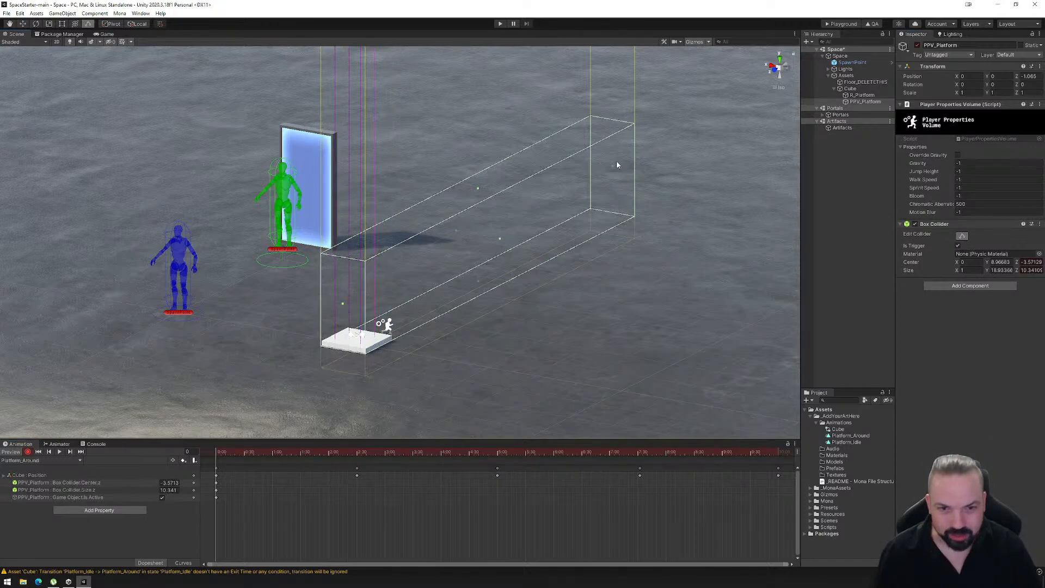
drag(610, 166, 382, 315)
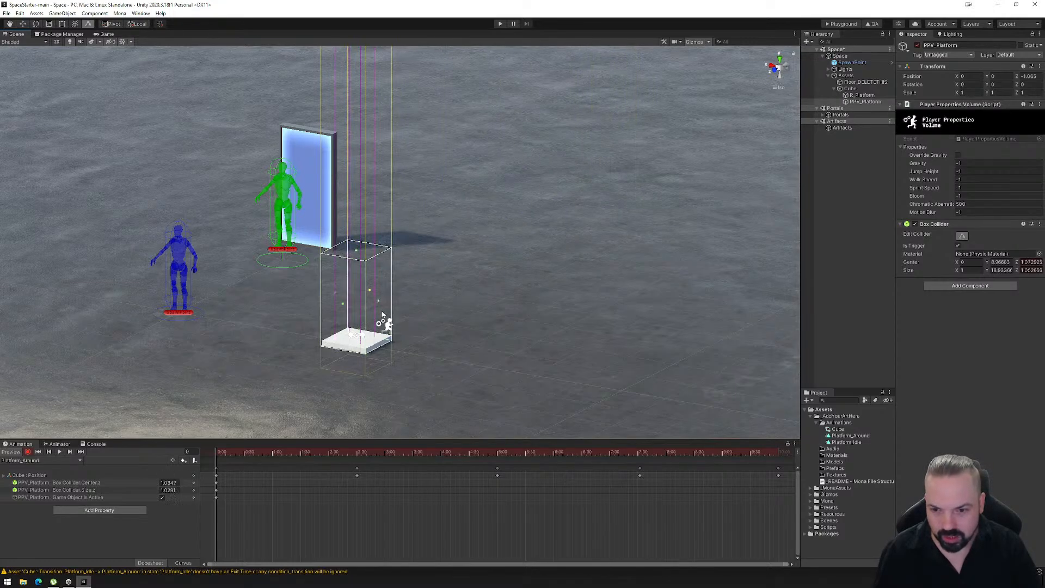
alt+drag(566, 351, 596, 353)
alt+drag(449, 383, 470, 388)
alt+drag(552, 381, 381, 408)
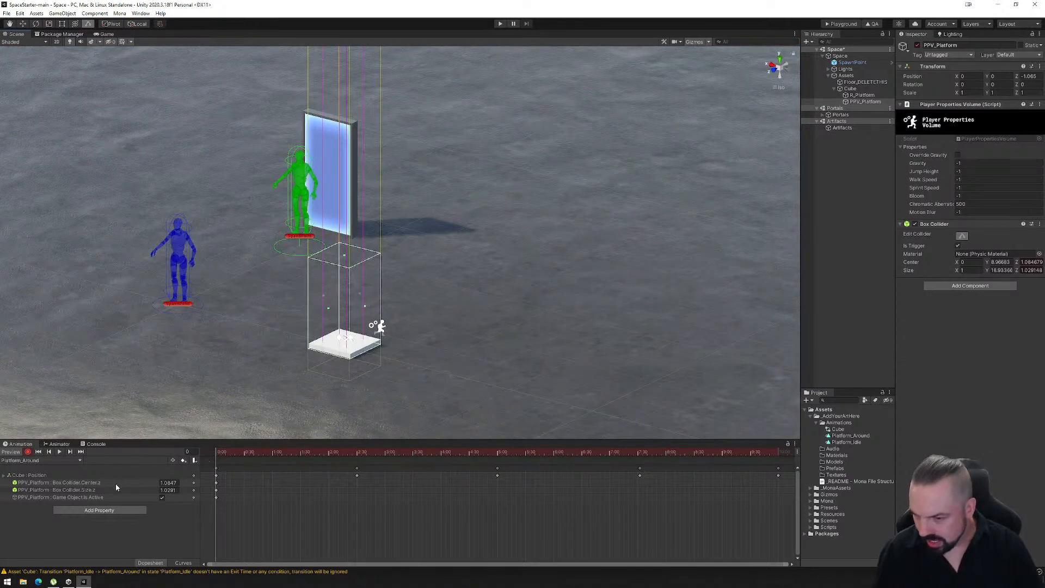
- Remove the recorded Box Collider Size and Center properties from the Platform_Around clip
right_click(81, 493)
click(91, 496)
right_click(82, 483)
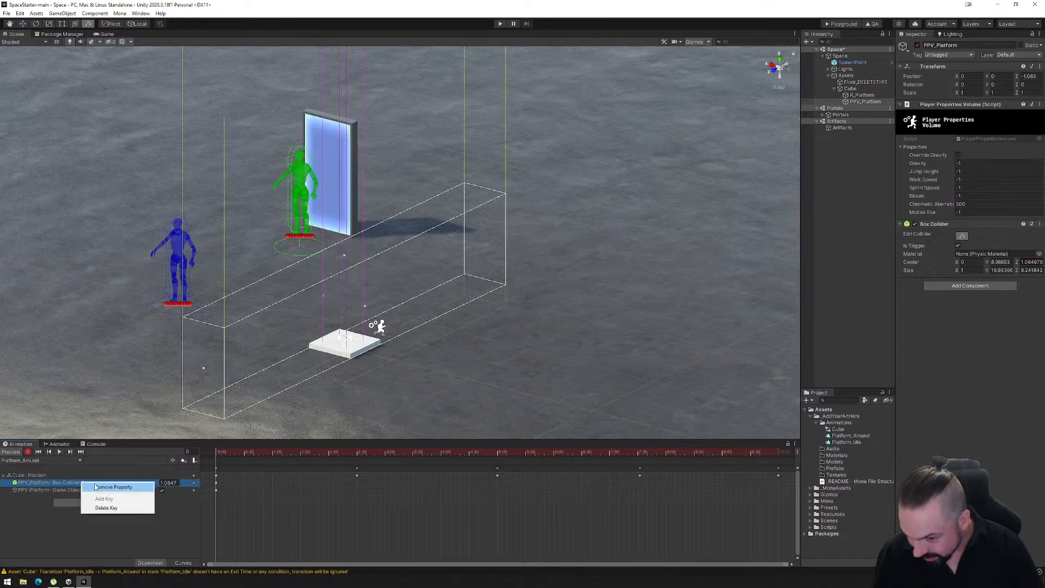
click(96, 486)
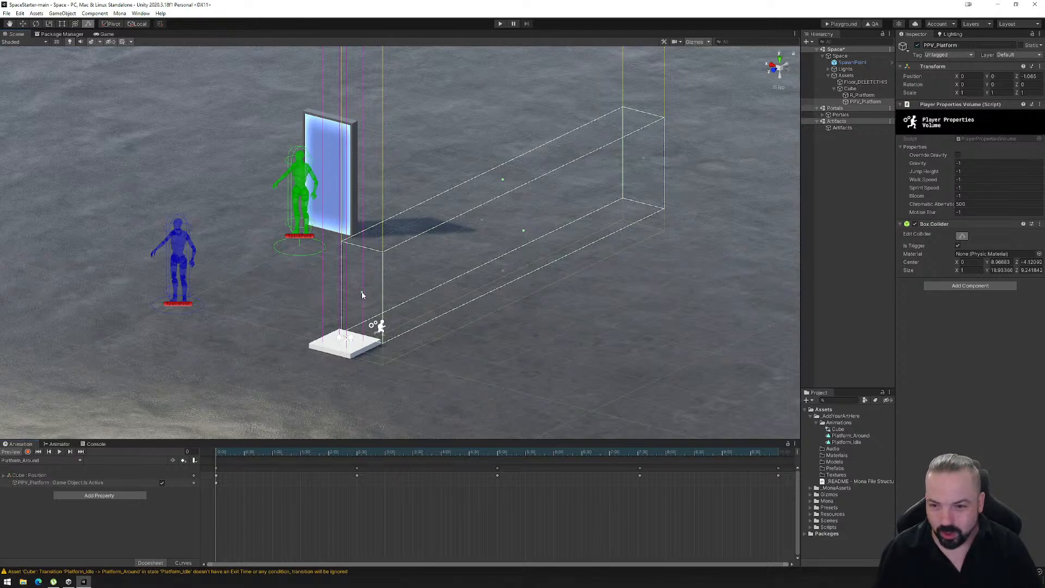
- With recording off, resize PPV_Platform's box collider to cover just the platform, about 1 unit long in Z
drag(362, 295, 331, 311)
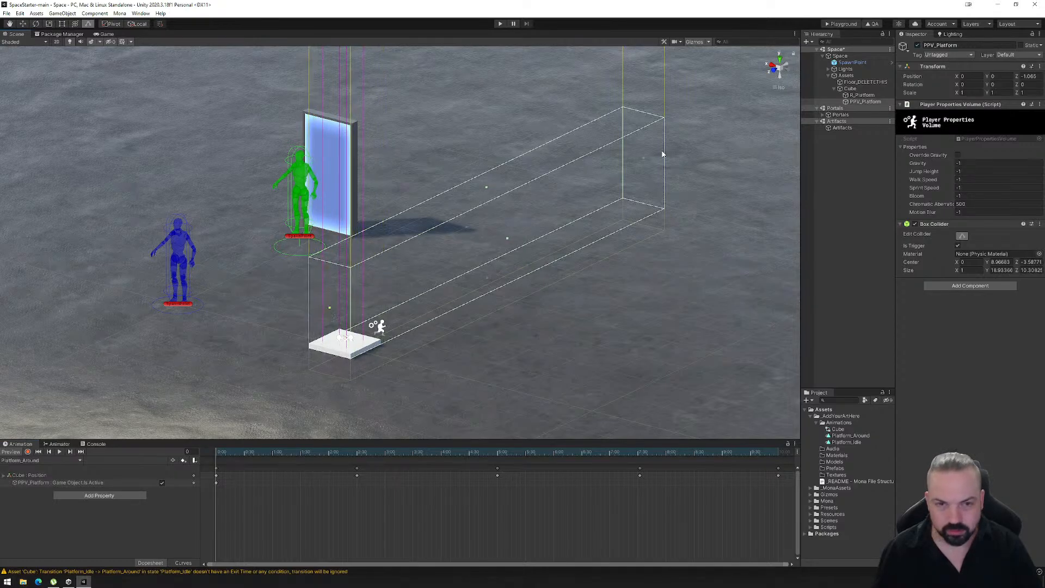
drag(644, 161, 370, 309)
mouse_move(373, 380)
right_down()
mouse_move(415, 381)
mouse_move(352, 385)
right_up()
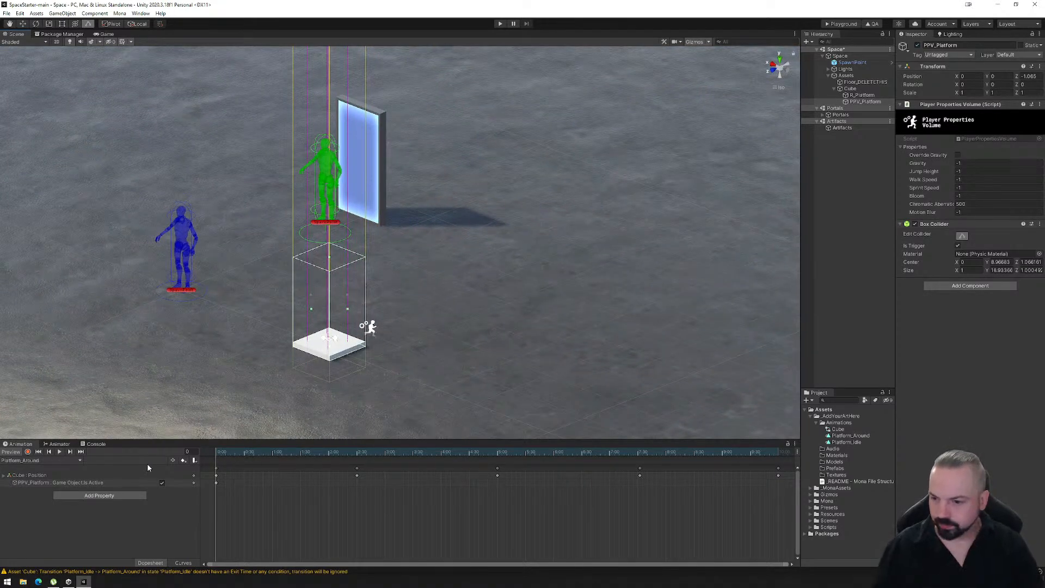
- Scrub through the Platform_Around and Platform_Idle clips to check when the volume is active
drag(220, 453, 152, 479)
click(42, 461)
click(21, 475)
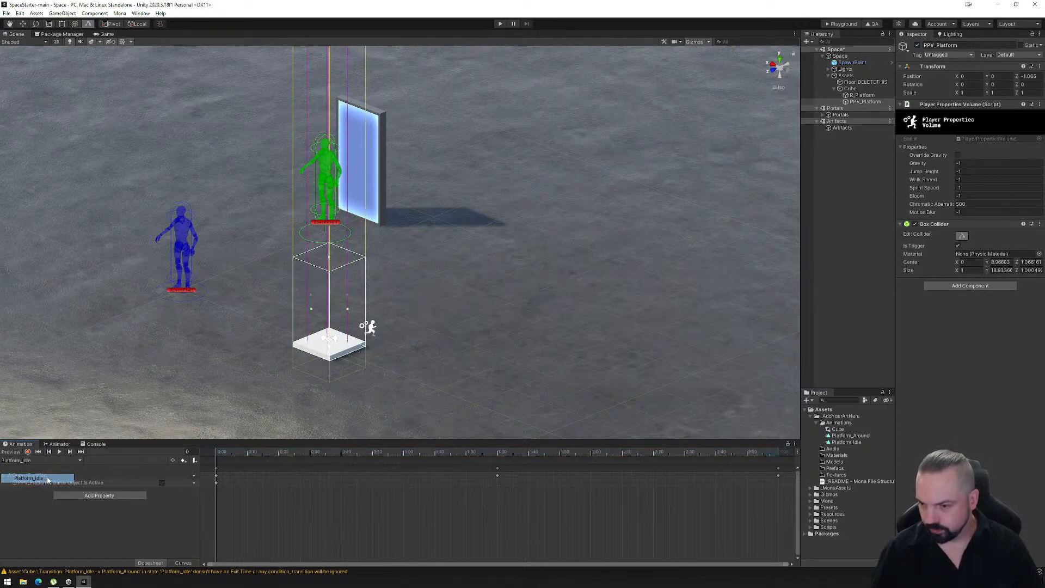
click(269, 453)
drag(269, 453, 198, 468)
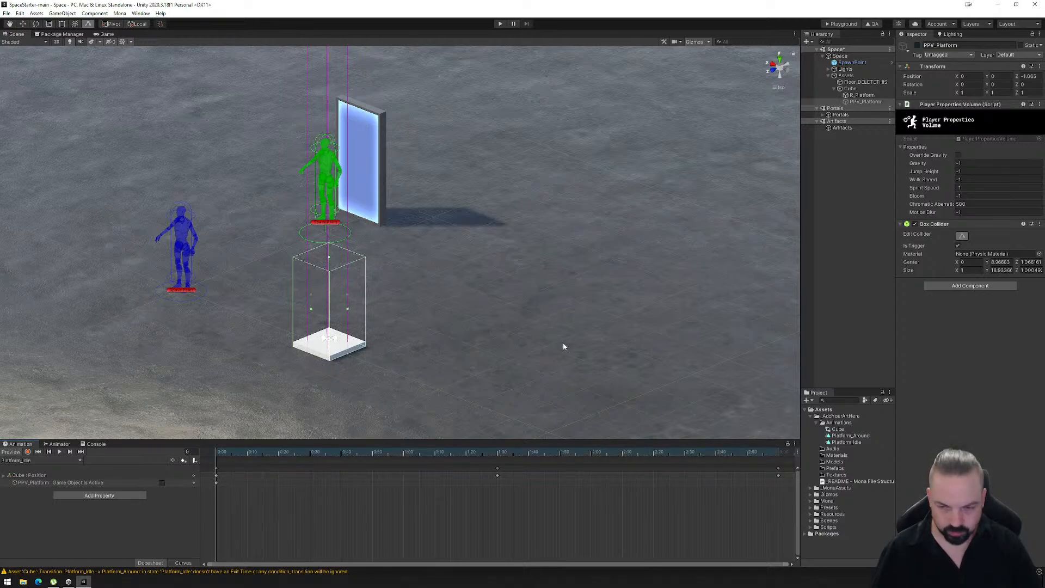
- Export the space to the playground, load the PlaygroundFiles folder into the Mona page and enter the space
click(840, 24)
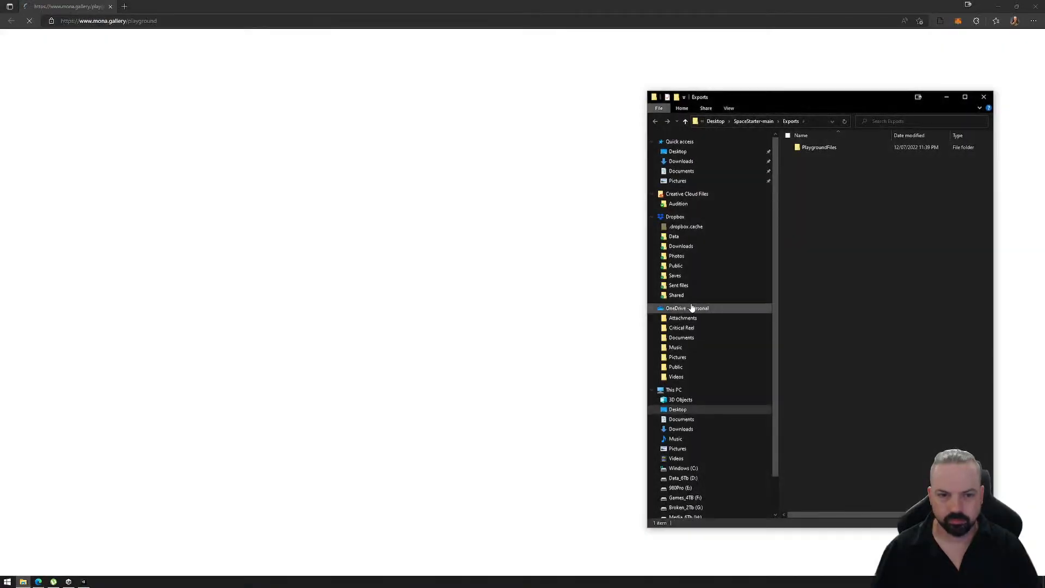
drag(808, 148, 454, 321)
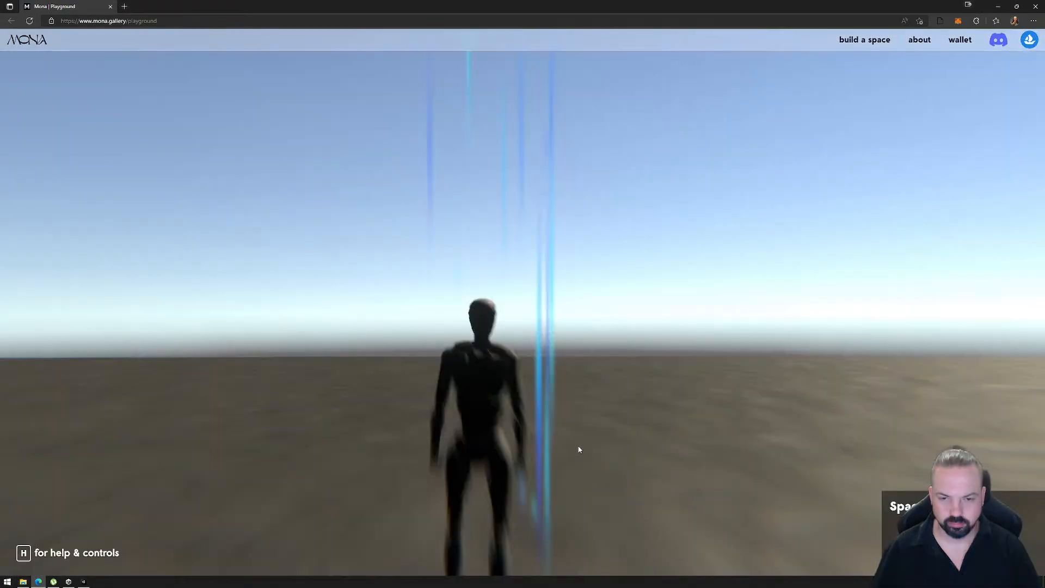
click(604, 427)
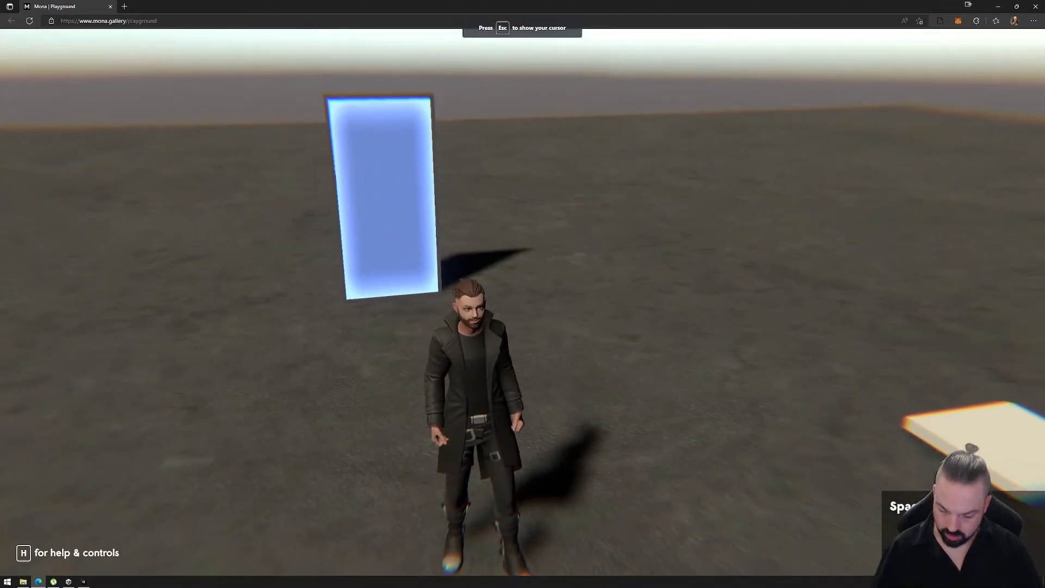
- In the playground's experience settings, lower Chromatic Aberration to its minimum and return to the avatar
key(h)
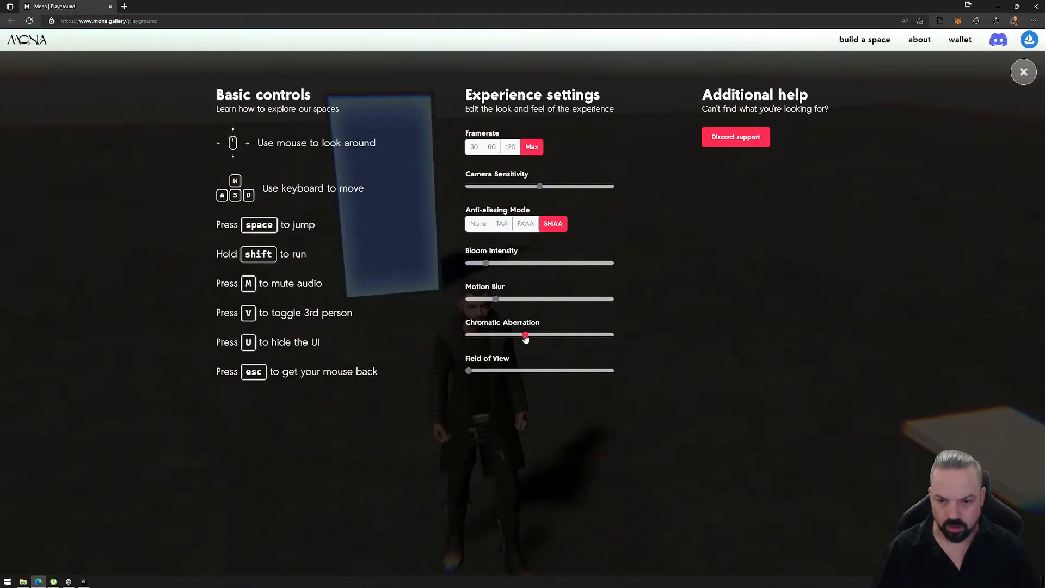
drag(525, 334, 423, 345)
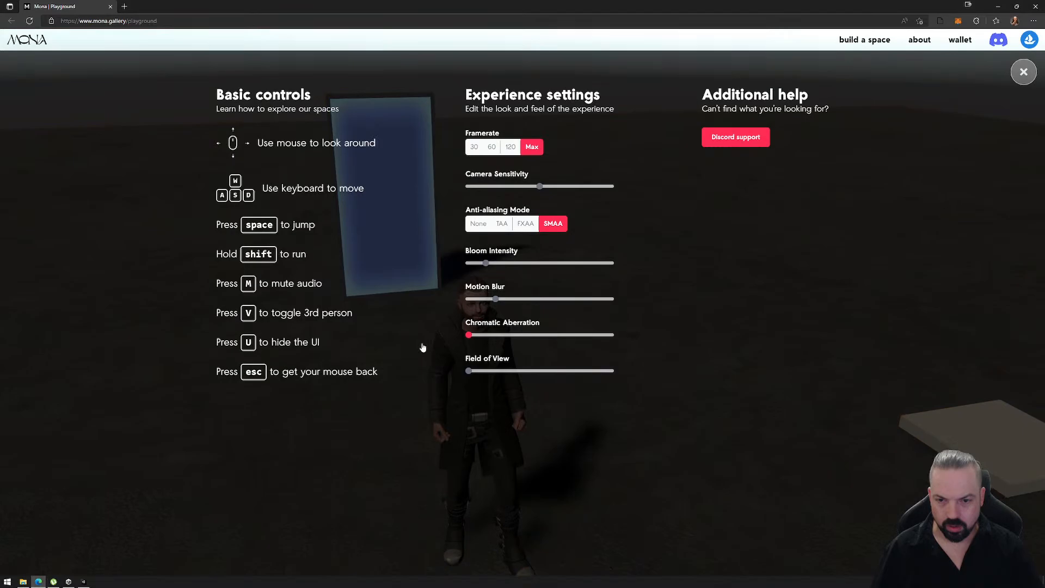
click(1024, 71)
click(634, 320)
key(d)
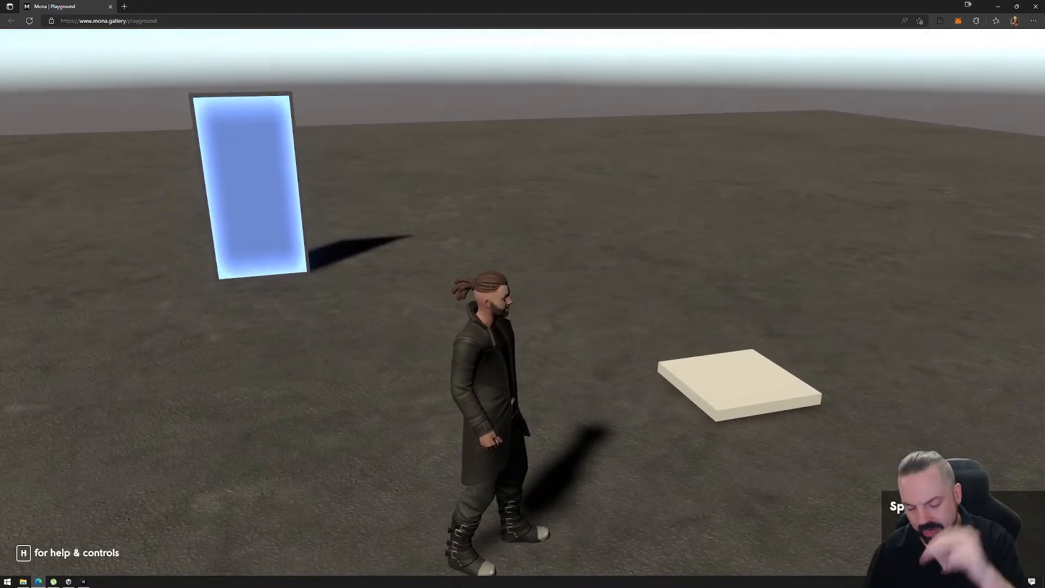
- Reopen the experience settings, lower Bloom Intensity to its minimum, keep Chromatic Aberration at minimum and close the overlay
key(Escape)
key(h)
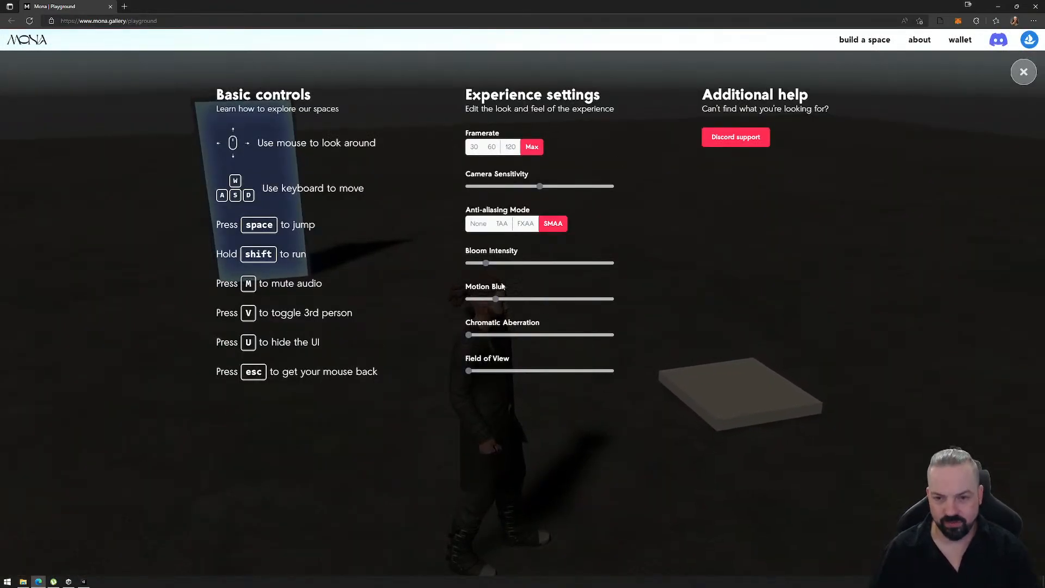
drag(485, 264, 462, 270)
drag(468, 335, 416, 336)
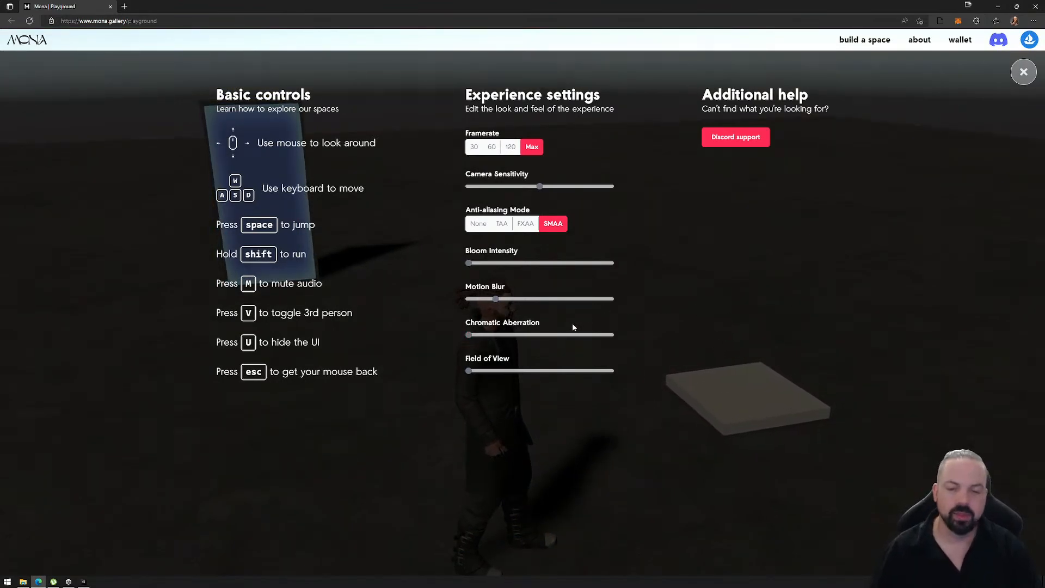
click(1023, 75)
- Walk the avatar onto the platform and ride it to test the chromatic aberration volume
click(626, 327)
key(s)
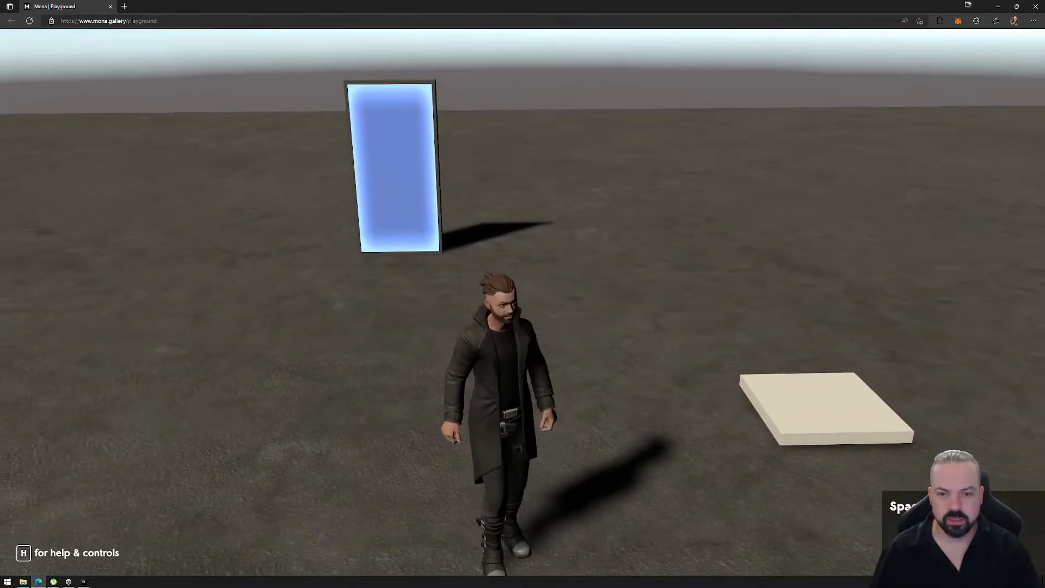
key(d)
key(w)
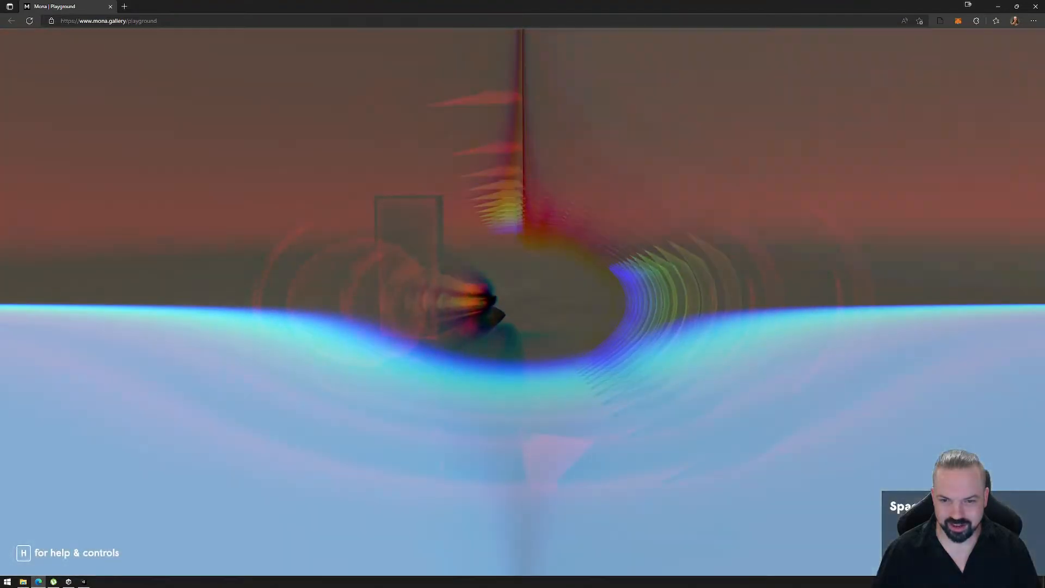
- Leave the playground and delete the exported PlaygroundFiles folder from Exports
key(Escape)
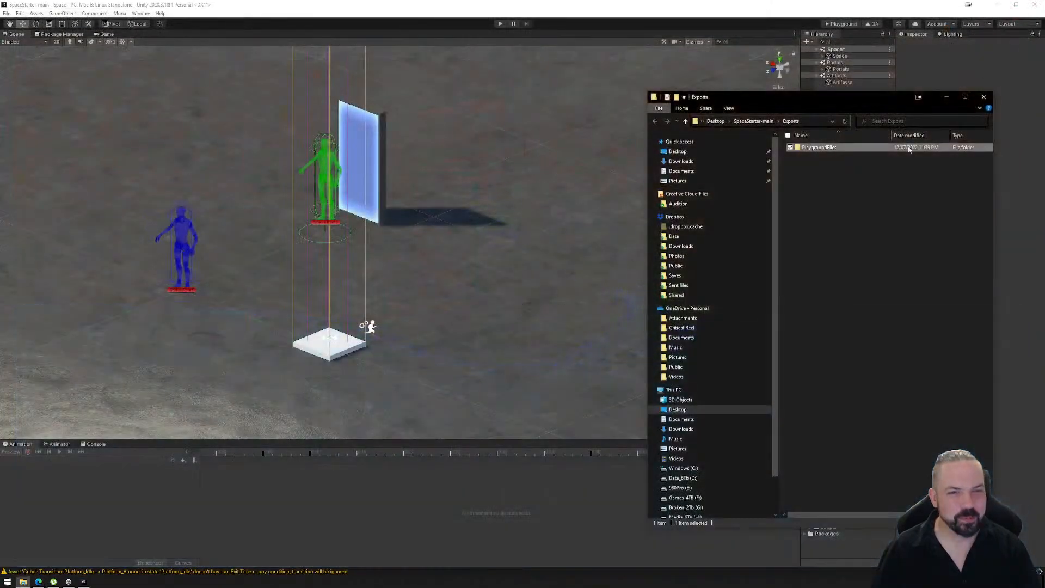
click(819, 148)
key(Delete)
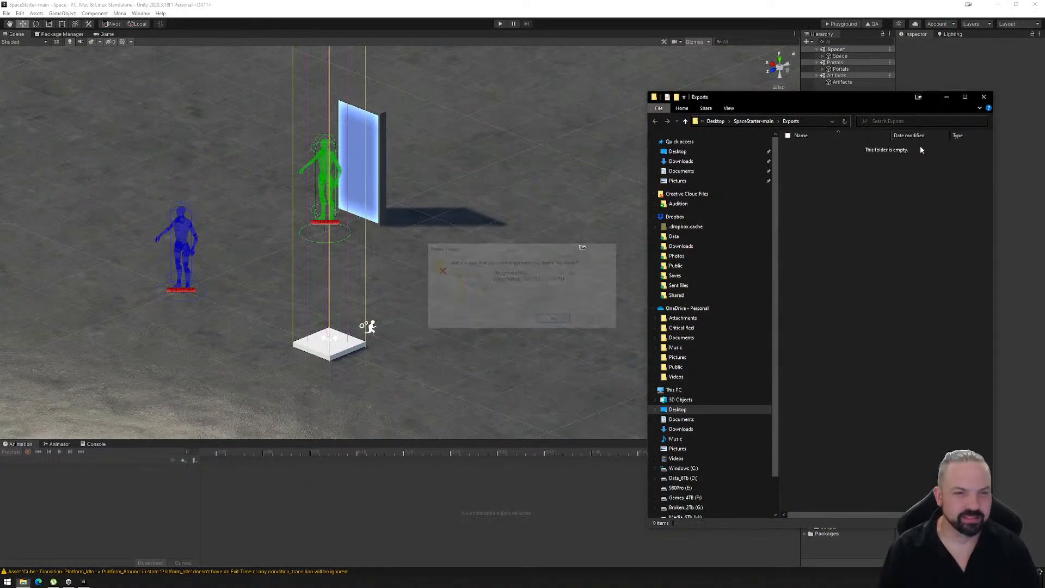
- Close the Exports folder window and set Chromatic Aberration to 50 on the PPV_Platform object under Cube
click(984, 97)
click(822, 56)
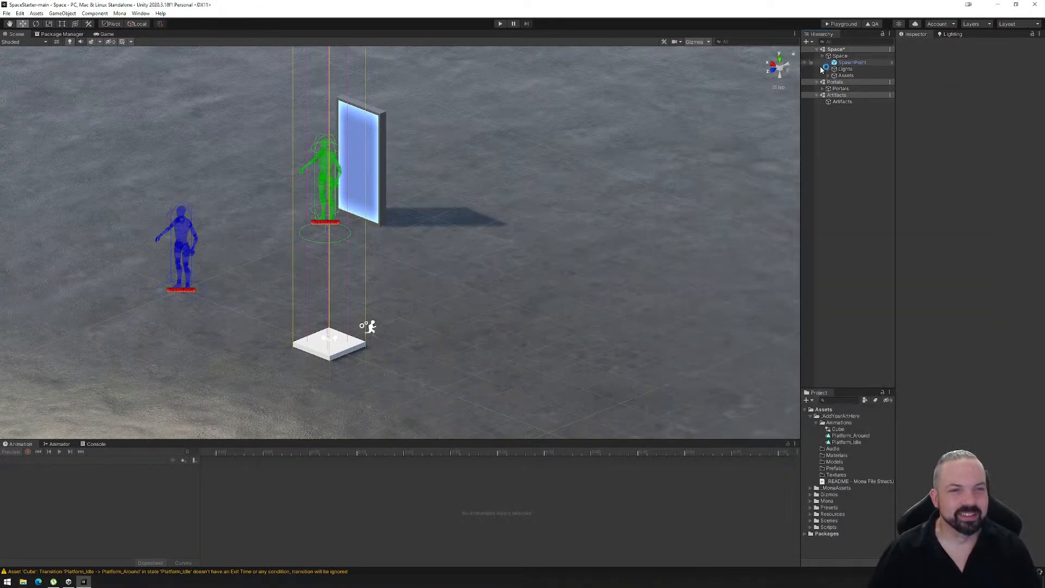
click(829, 76)
click(834, 89)
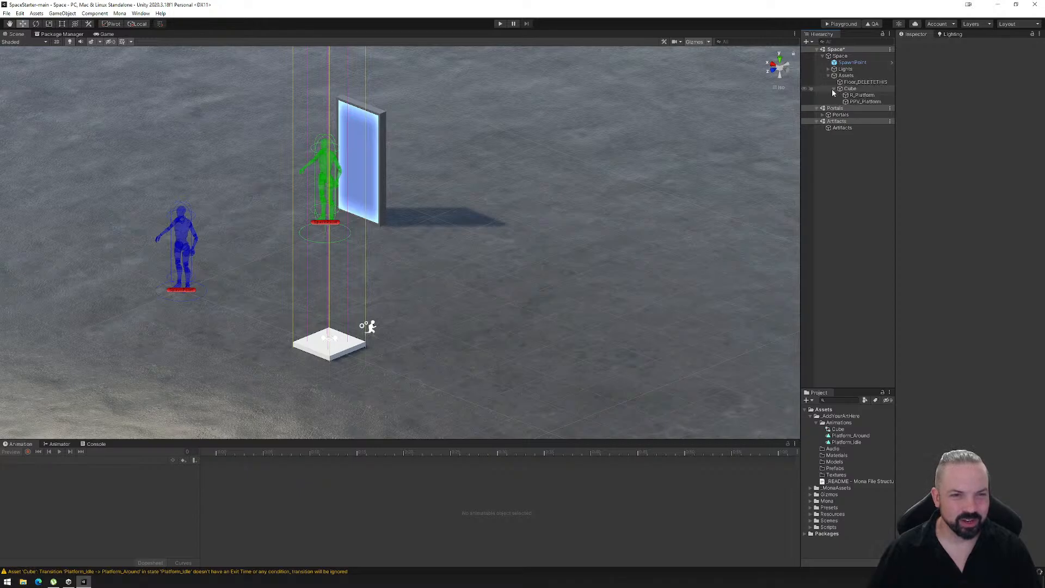
click(863, 102)
click(975, 204)
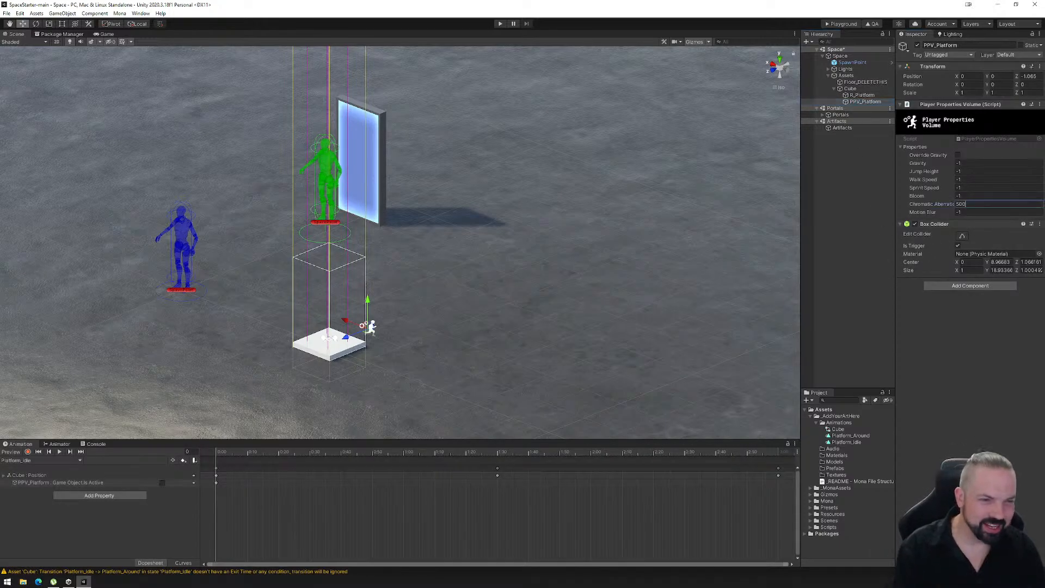
text(50)
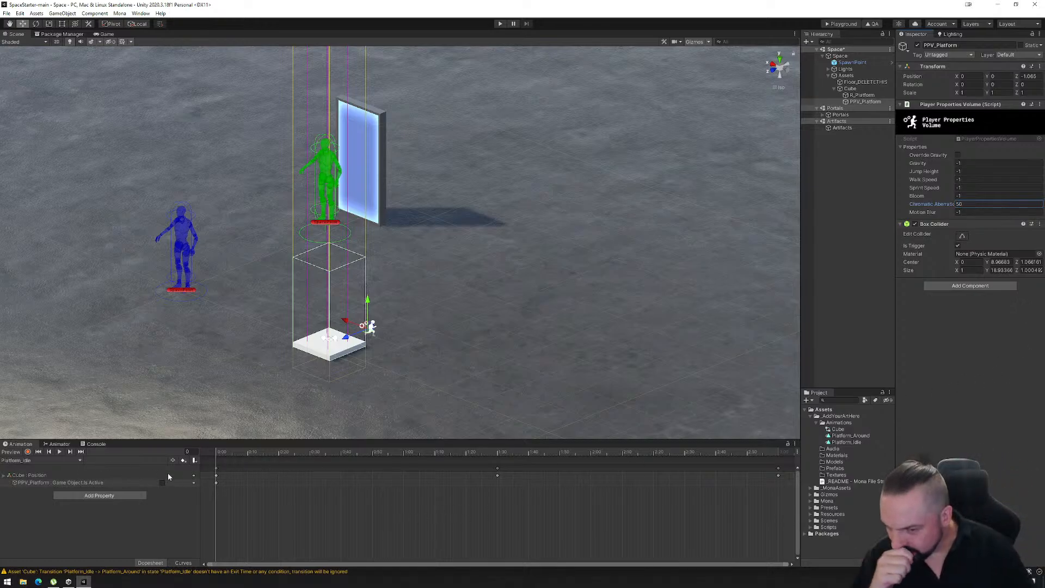
- In the Platform_Idle clip, add a disabled Is Active keyframe for PPV_Platform at the last frame
mouse_move(217, 455)
mouse_down()
mouse_move(227, 456)
mouse_move(216, 459)
mouse_up()
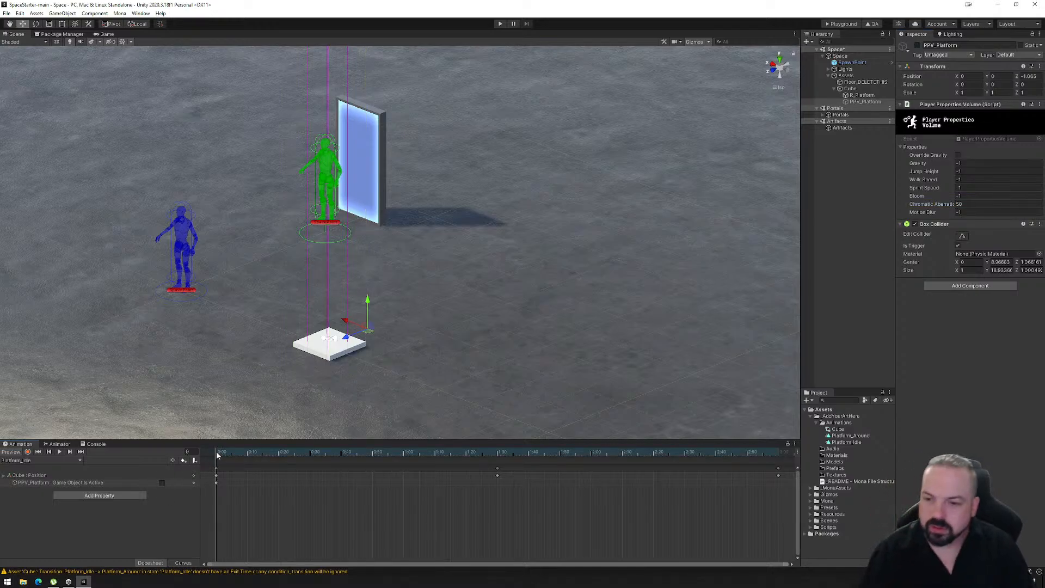
drag(216, 457, 779, 459)
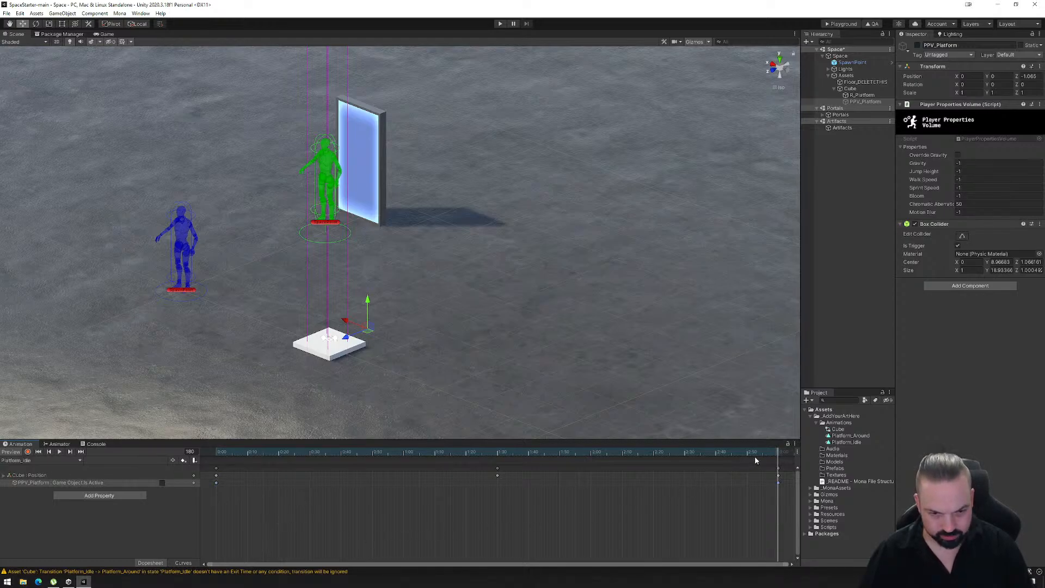
drag(778, 454, 190, 474)
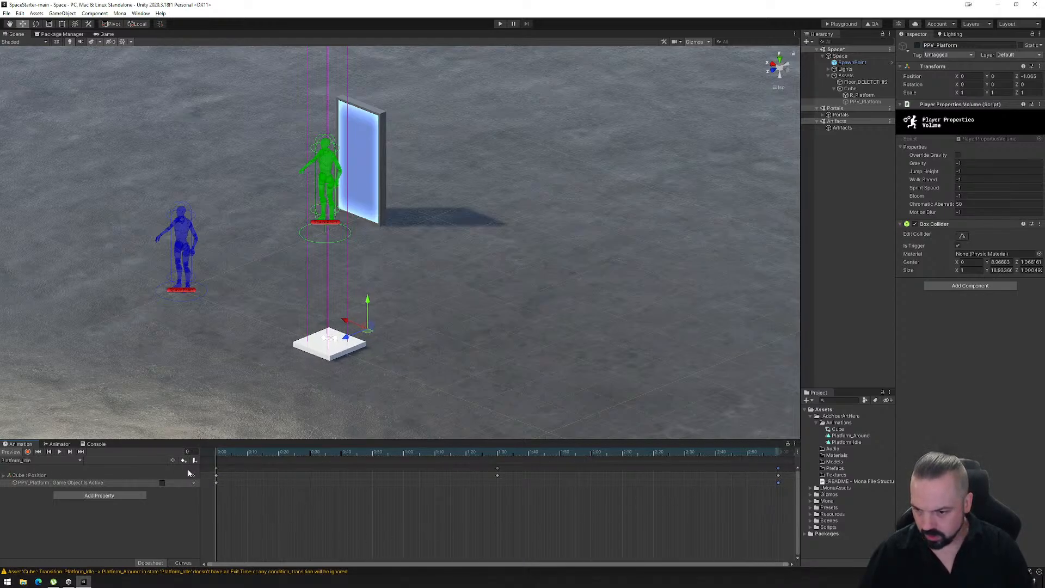
- Switch to the Platform_Around clip and add an enabled Is Active keyframe for PPV_Platform at the last frame
click(41, 460)
click(27, 477)
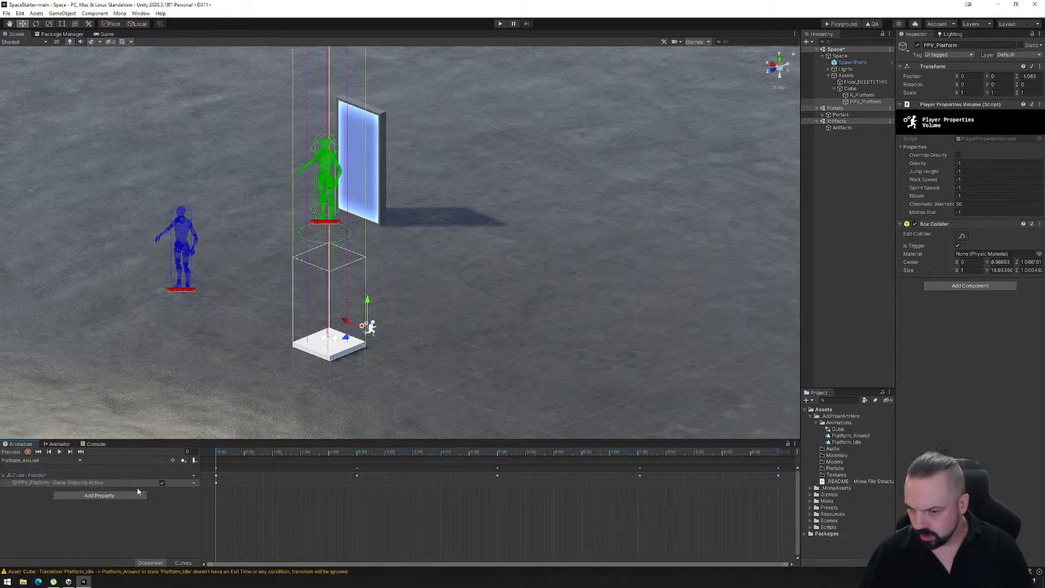
drag(216, 451, 772, 471)
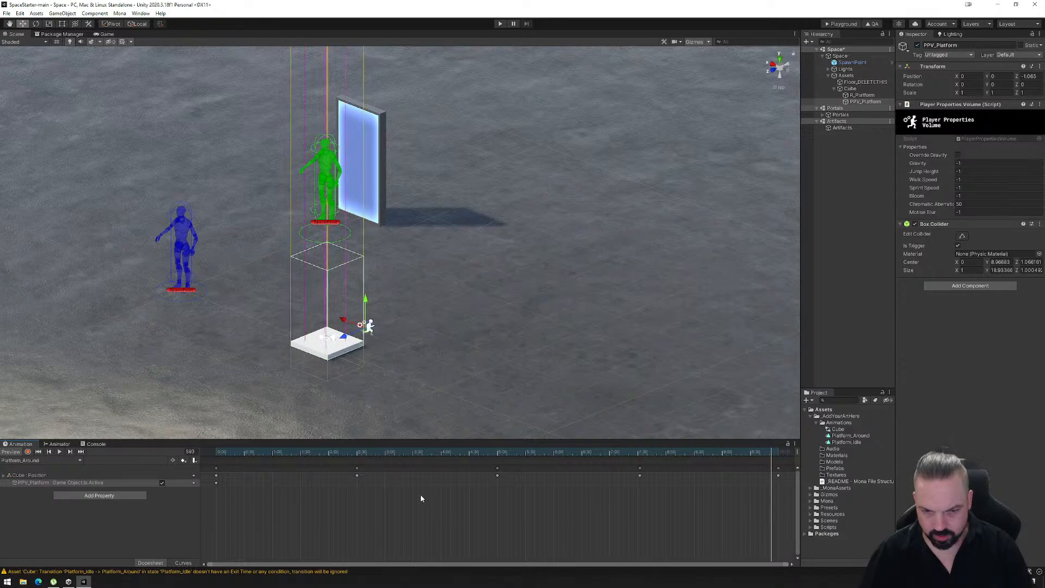
click(81, 452)
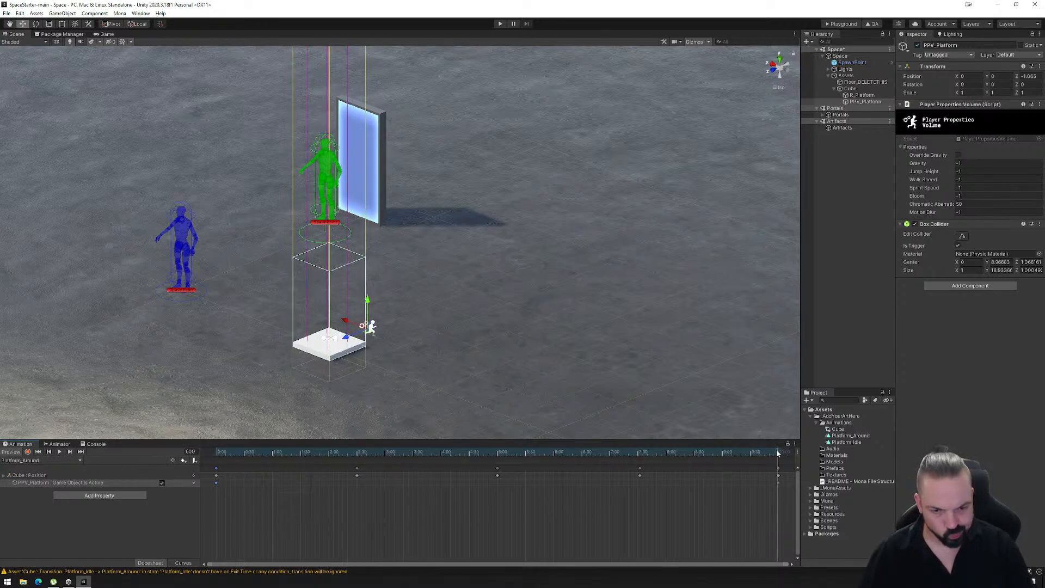
drag(777, 452, 197, 460)
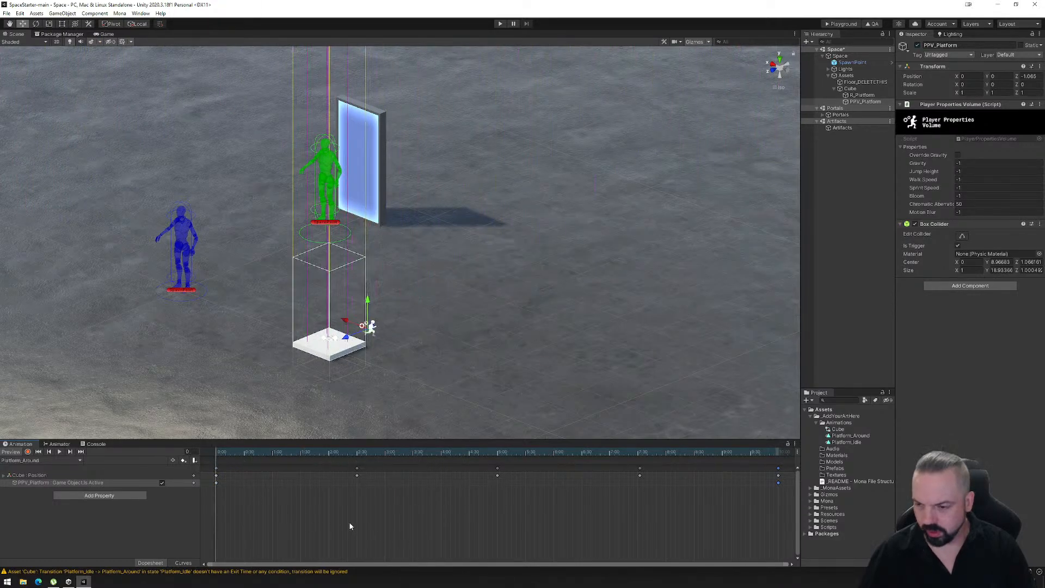
- Create an empty child object under Assets in the Space scene and name it WV_NoReason
right_drag(436, 274, 478, 289)
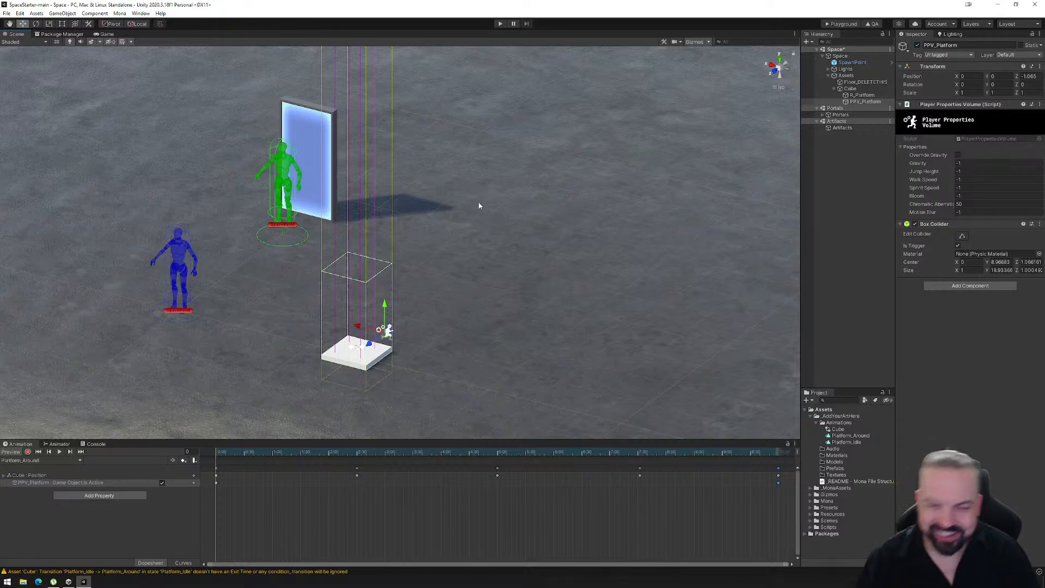
right_drag(485, 352, 442, 352)
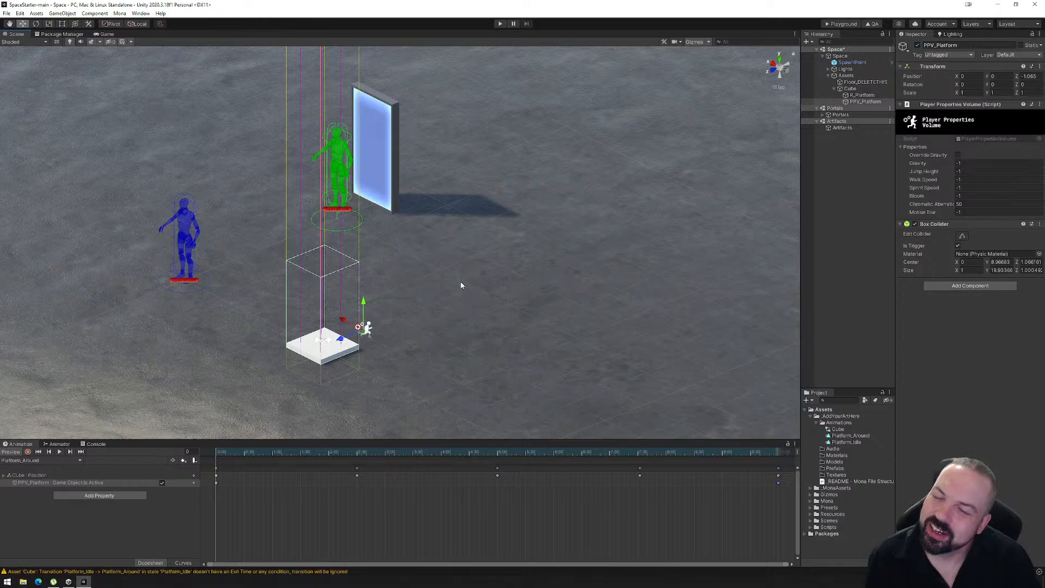
click(844, 76)
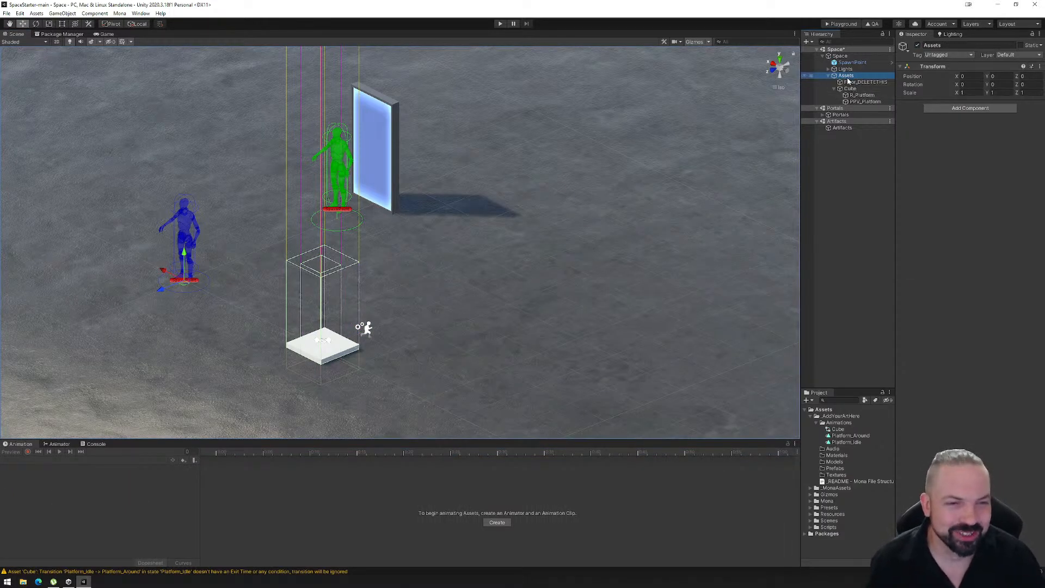
right_click(851, 76)
click(871, 173)
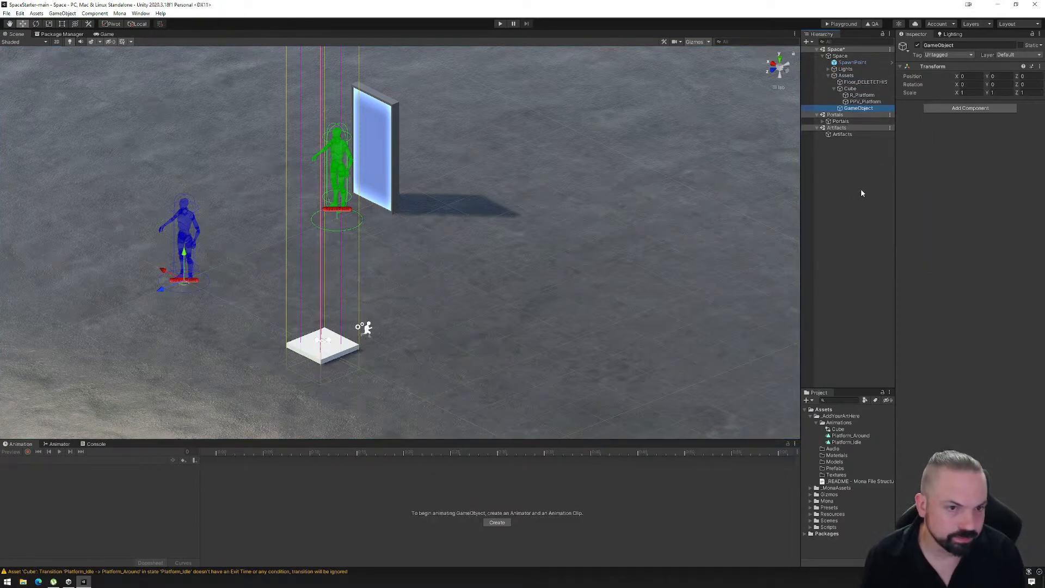
click(866, 108)
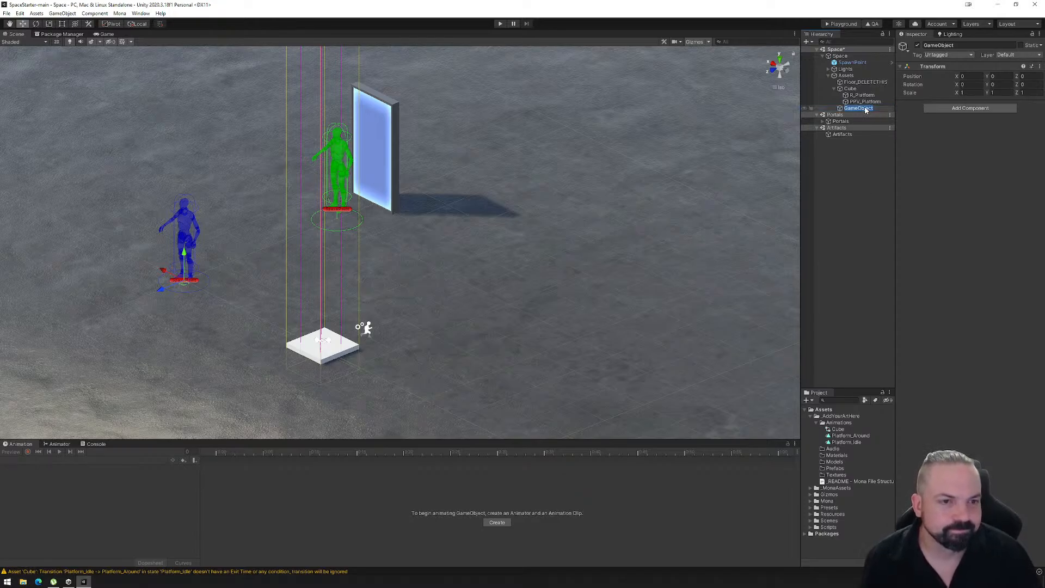
text(WV_)
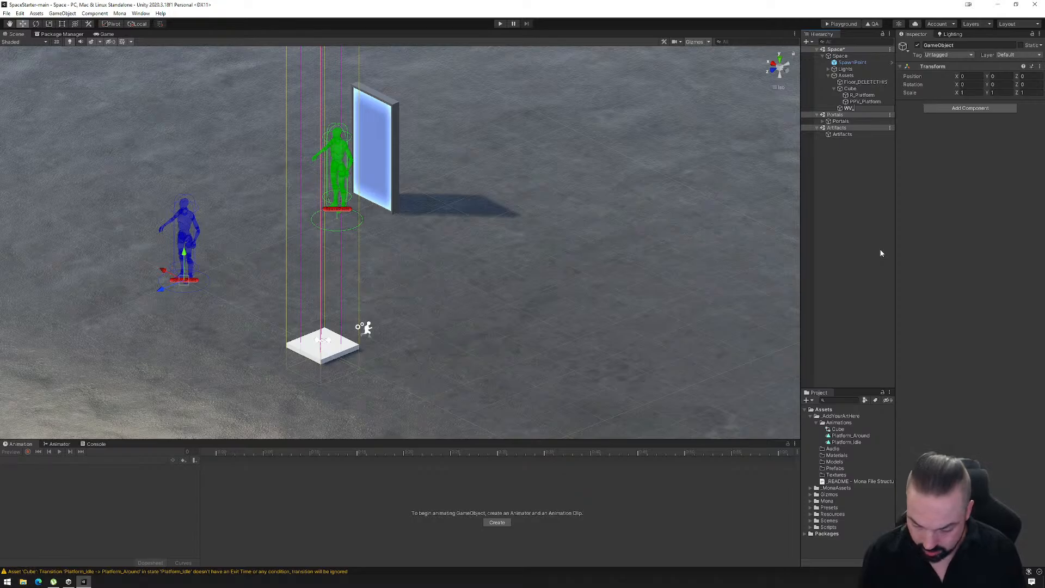
text(Ne)
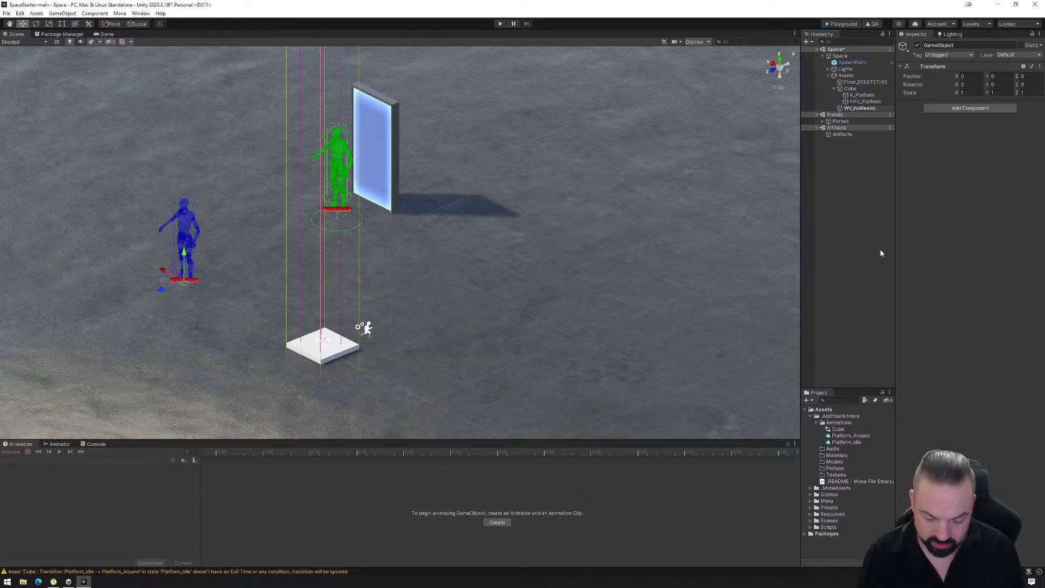
key(Return)
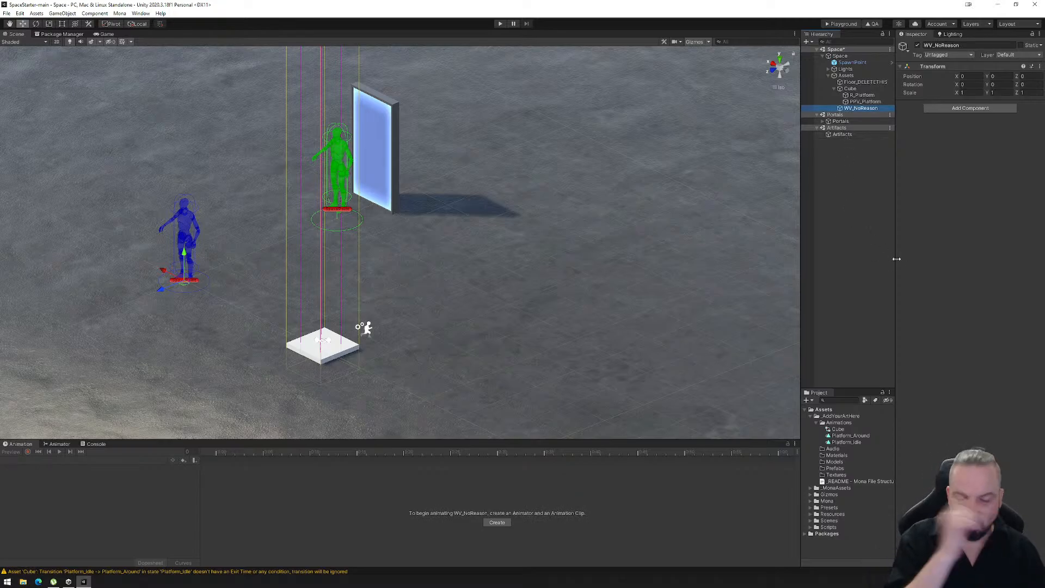
- Add a Mona Warp component and a Box Collider to WV_NoReason
click(958, 109)
text(war)
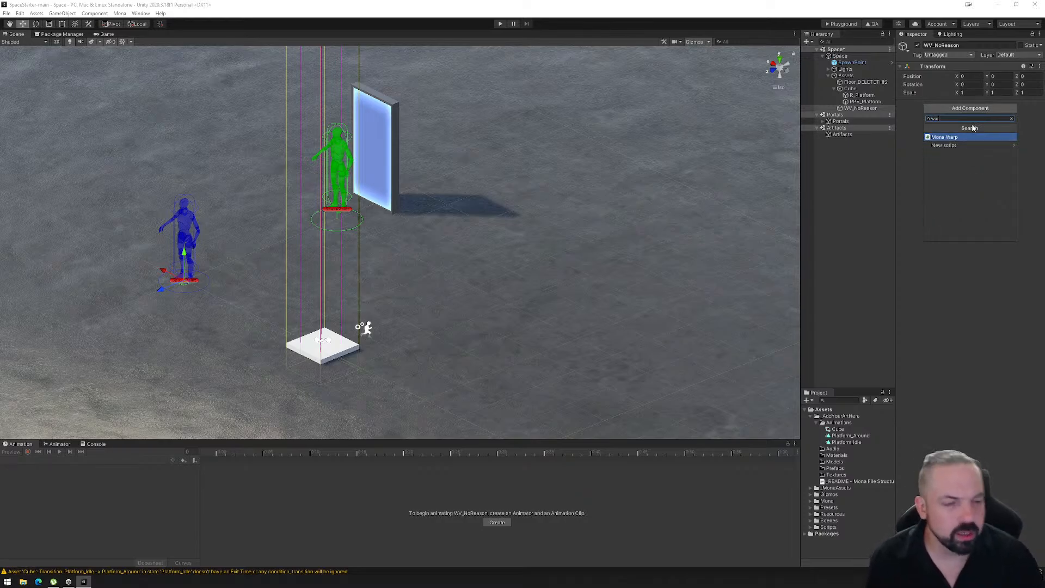
click(947, 137)
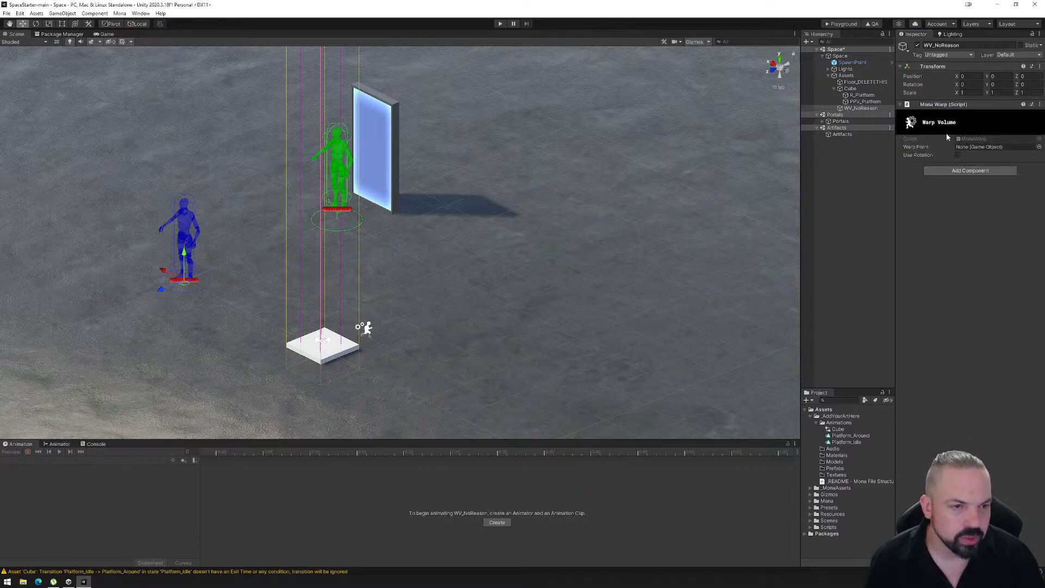
click(963, 171)
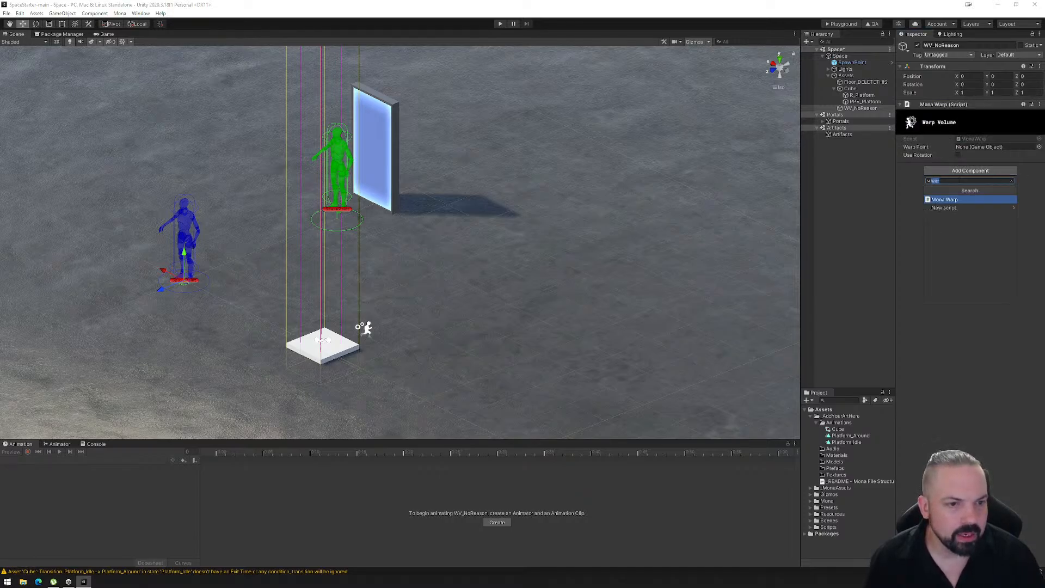
text(box)
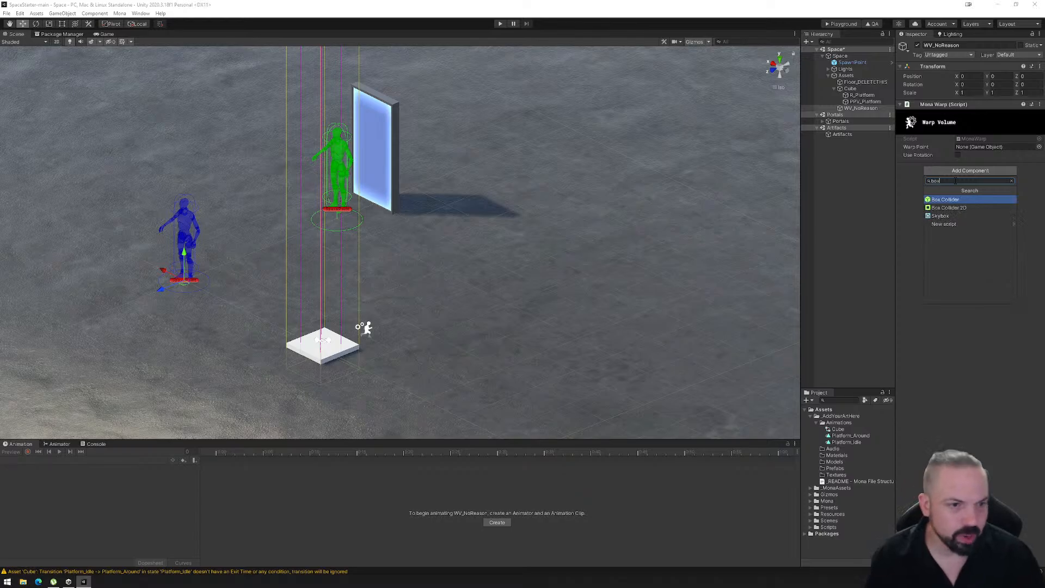
click(942, 200)
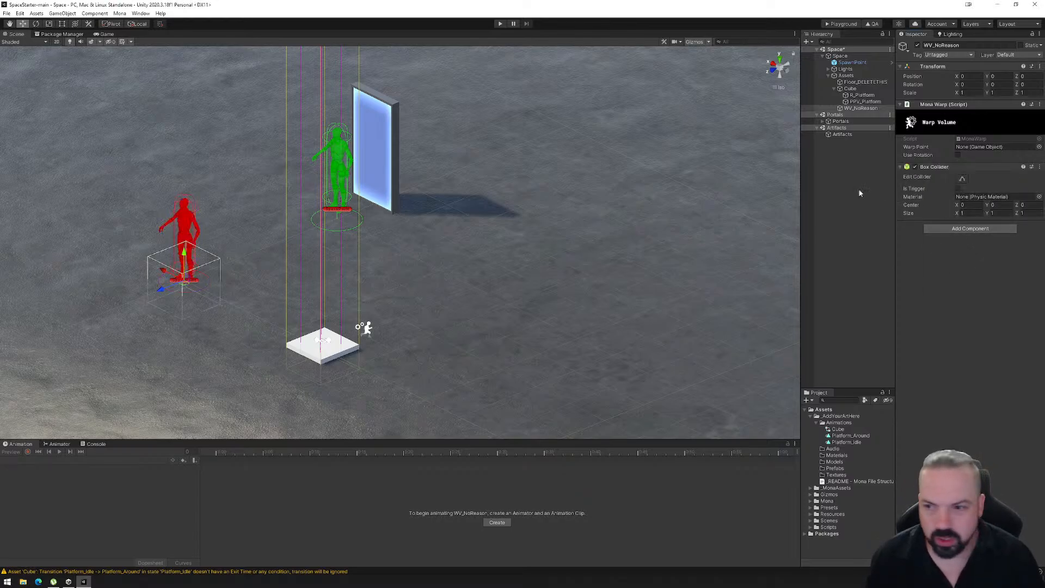
- Edit the WV_NoReason box collider and extend it upward to a height of about 3.4
right_drag(213, 313, 245, 301)
scroll(263, 291, down, 5)
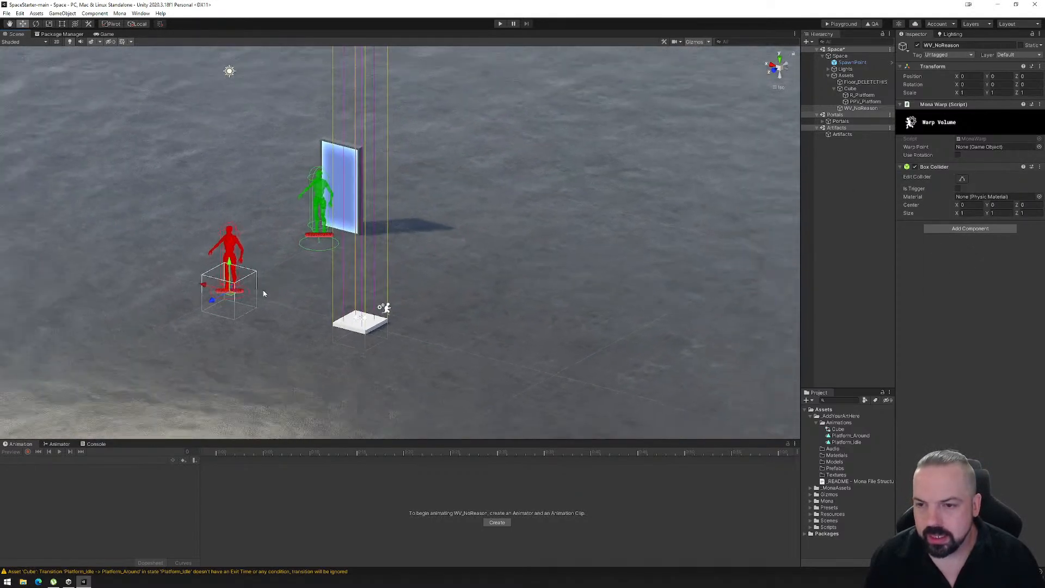
scroll(263, 291, down, 1)
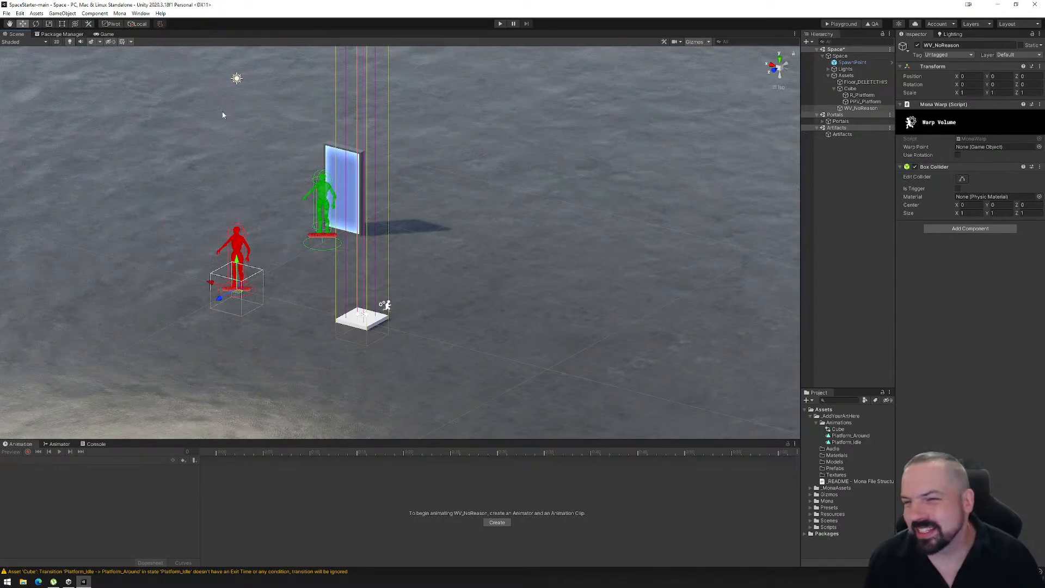
click(962, 179)
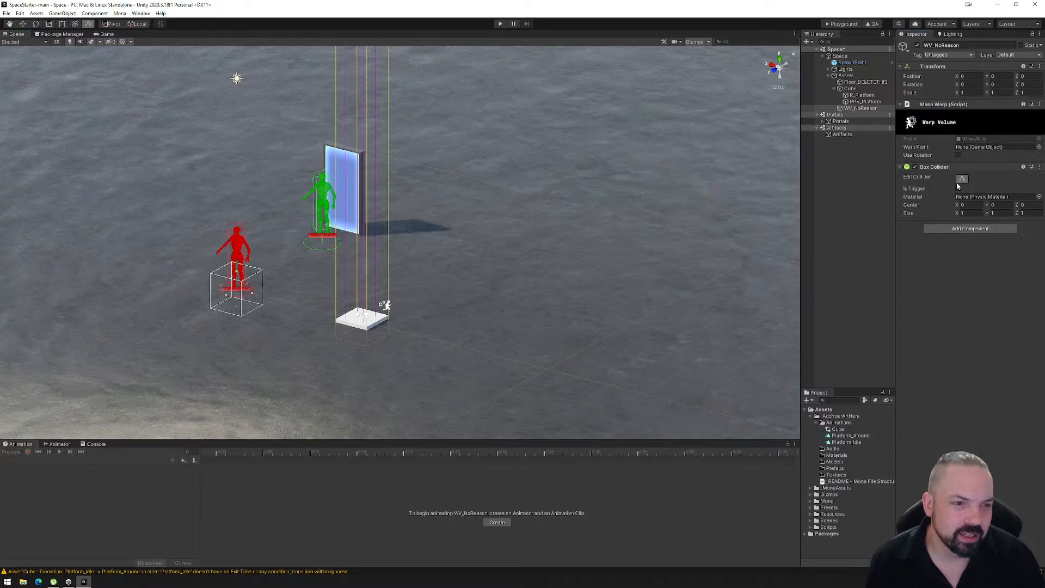
drag(237, 274, 245, 189)
- From the top view, reshape the WV_NoReason collider to enclose the portal door, about 2 by 2 in plan
alt+drag(289, 241, 256, 235)
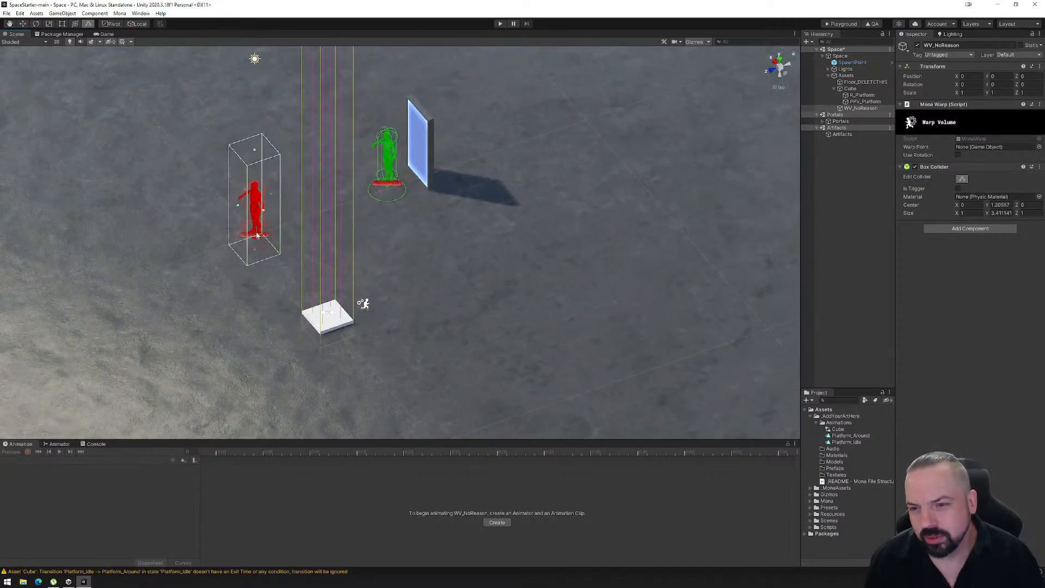
click(781, 61)
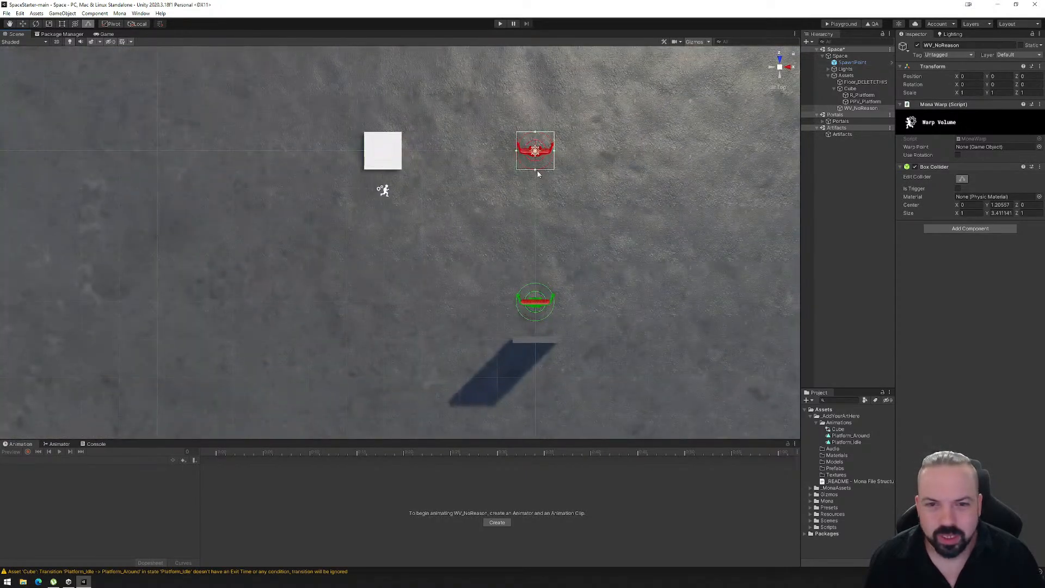
drag(536, 169, 539, 379)
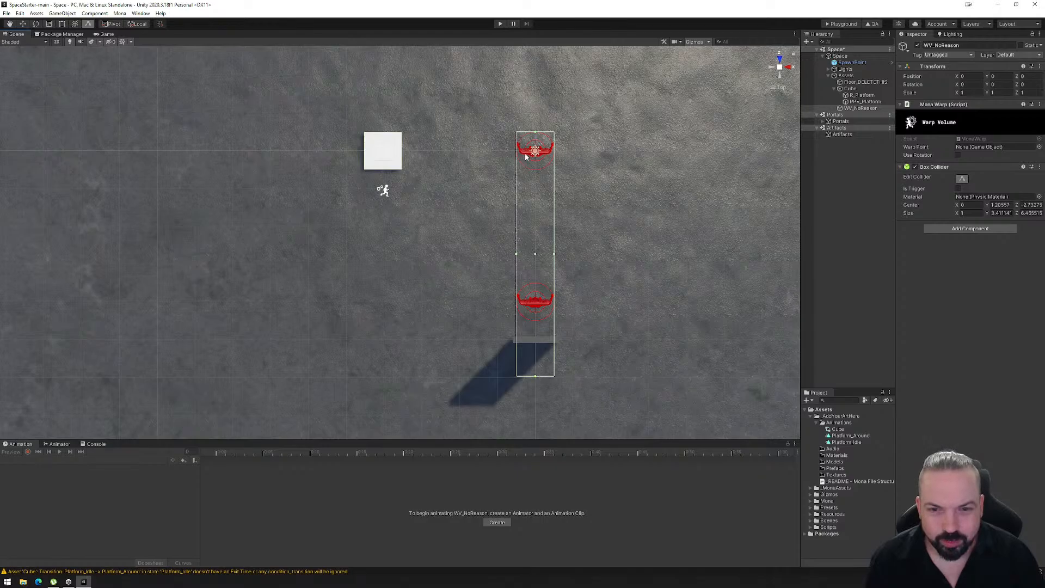
drag(535, 135, 536, 308)
drag(517, 342, 574, 341)
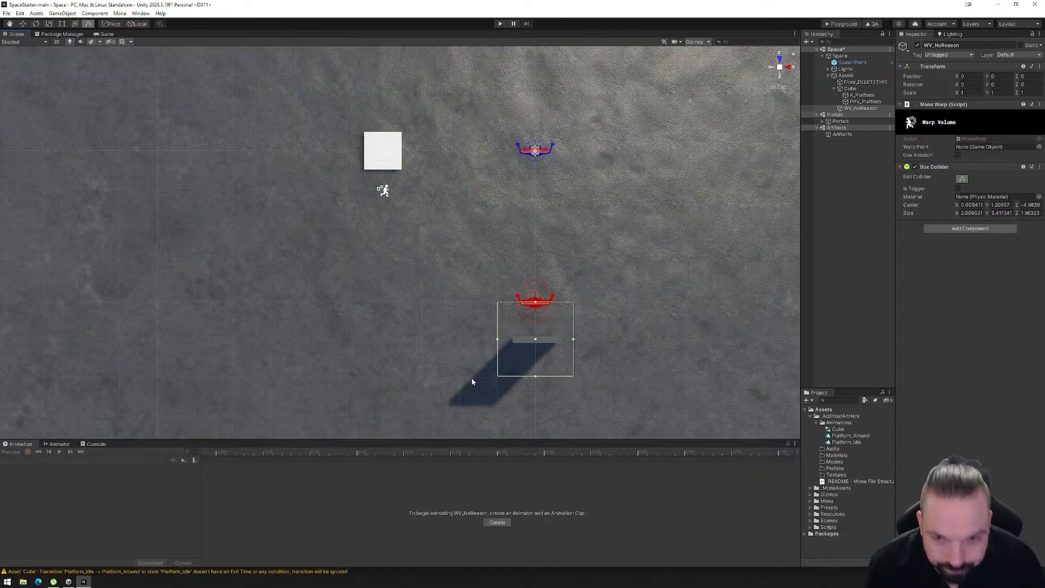
alt+drag(473, 381, 501, 270)
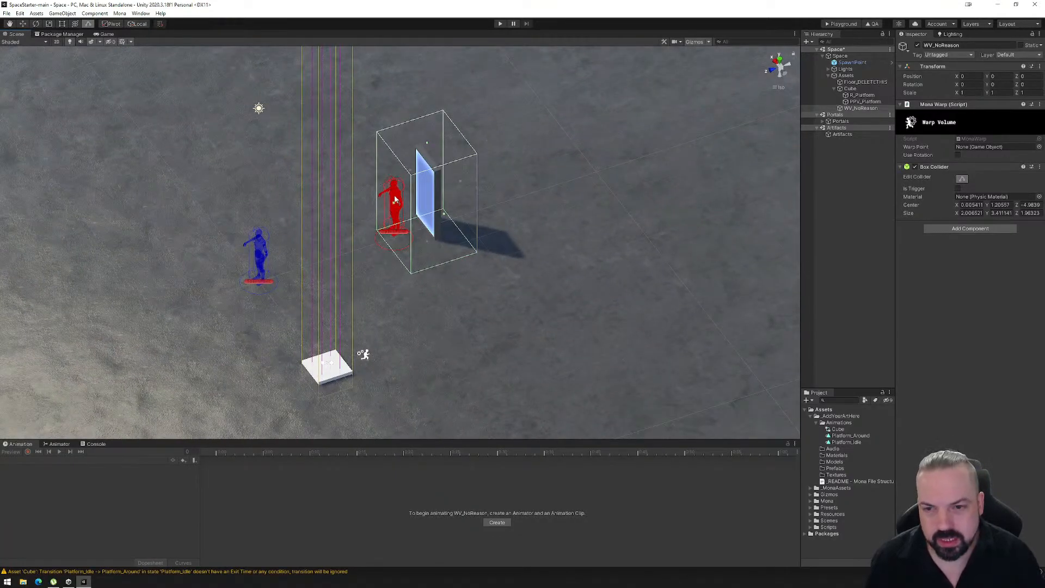
- Move the portal door prefab's SpawnPoint away from the door along its Z axis, to about Z 1.45
click(827, 121)
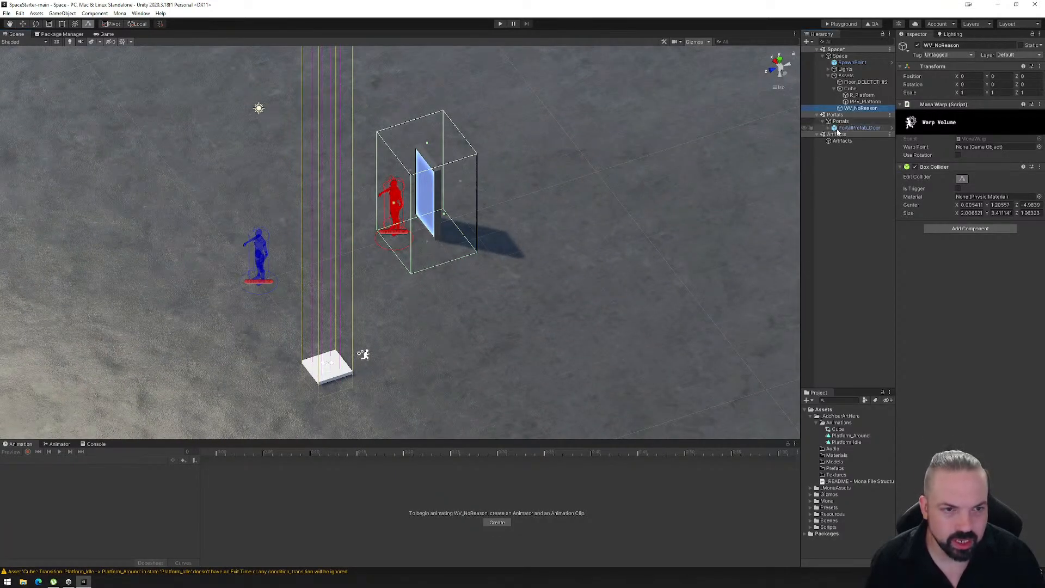
click(847, 129)
click(828, 128)
click(867, 135)
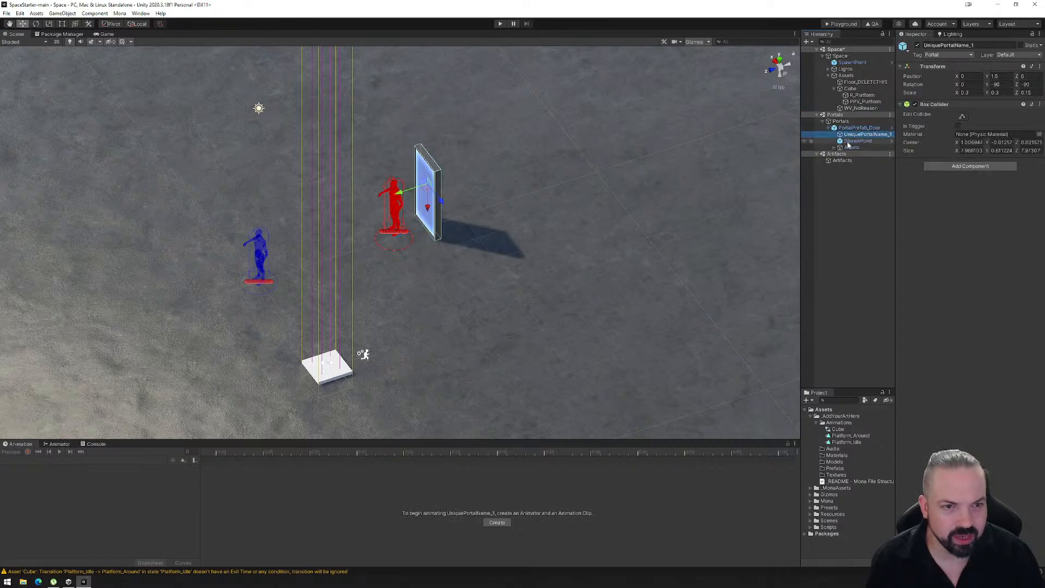
click(23, 25)
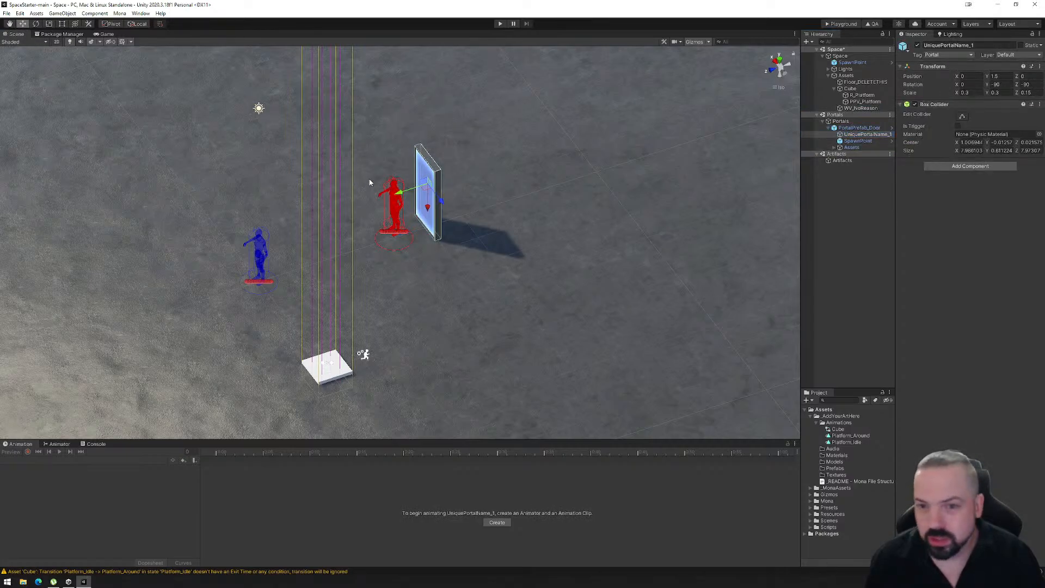
click(857, 141)
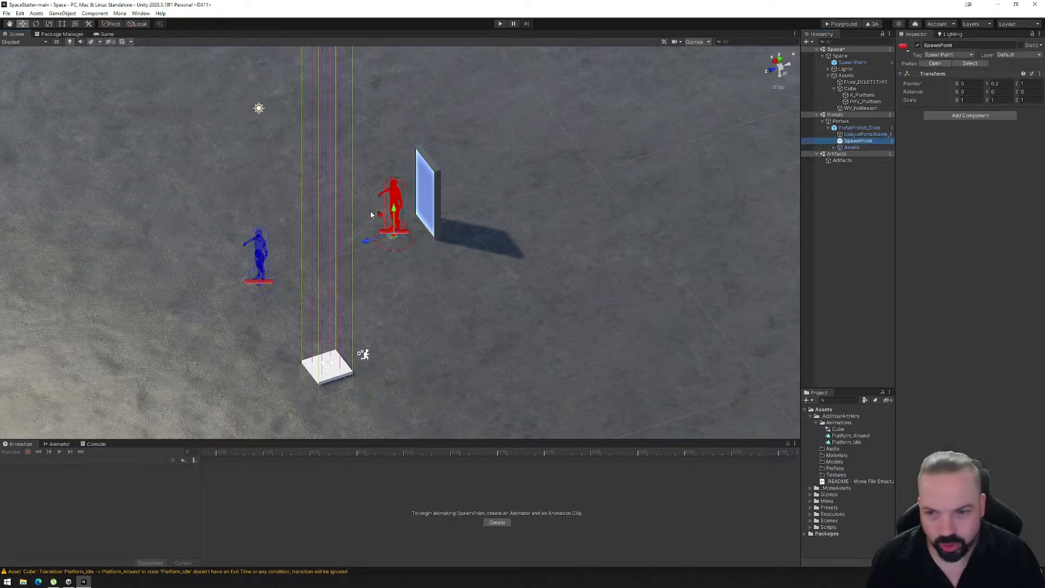
drag(372, 241, 354, 247)
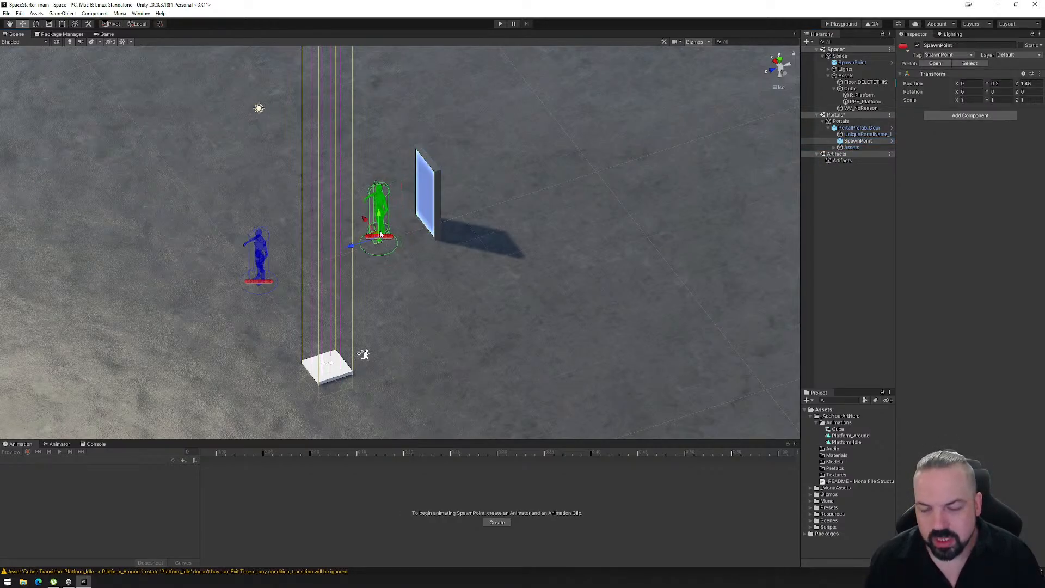
- Examine the portal door's spawn point and the WV_NoReason volume around the door from several angles
right_drag(412, 258, 585, 242)
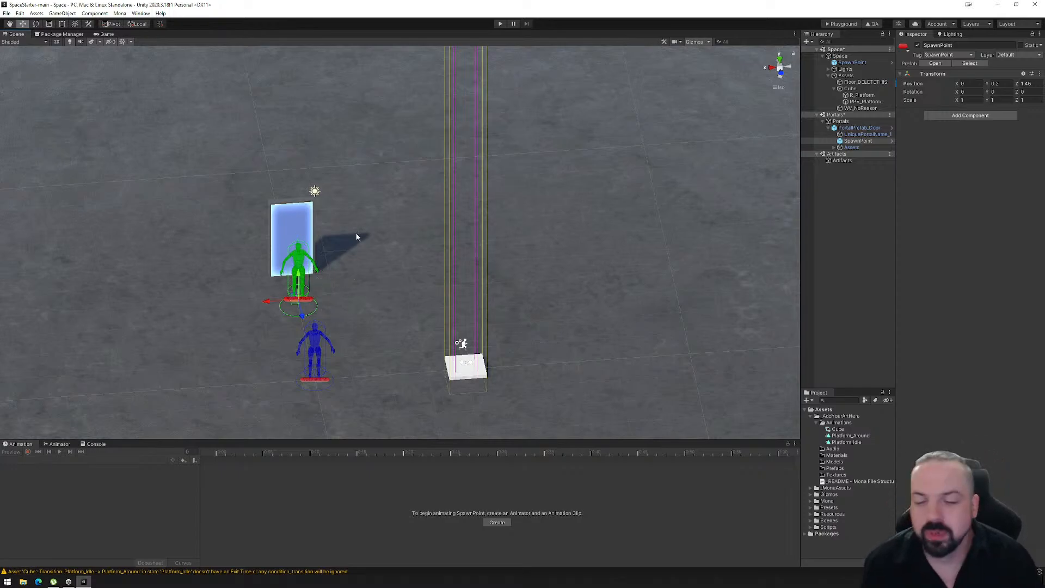
right_drag(365, 268, 272, 285)
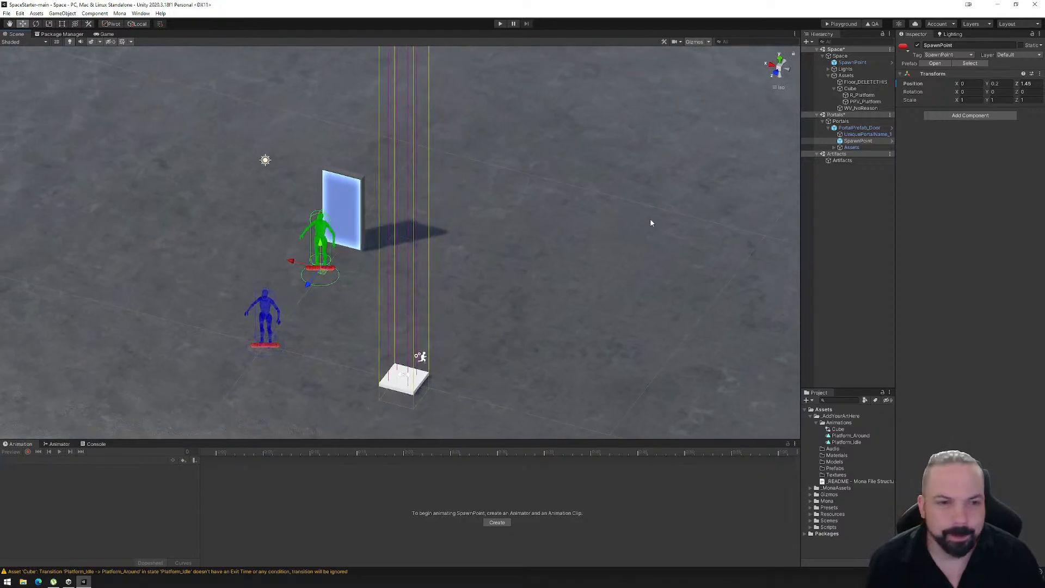
click(851, 108)
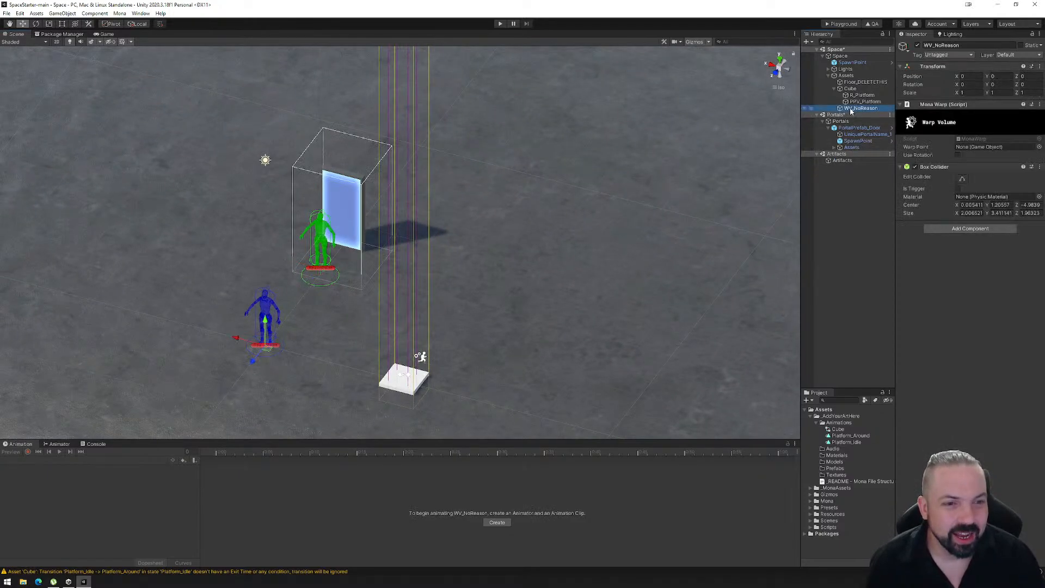
right_drag(566, 252, 394, 219)
right_drag(506, 236, 384, 268)
middle_drag(449, 265, 361, 259)
right_drag(361, 258, 686, 248)
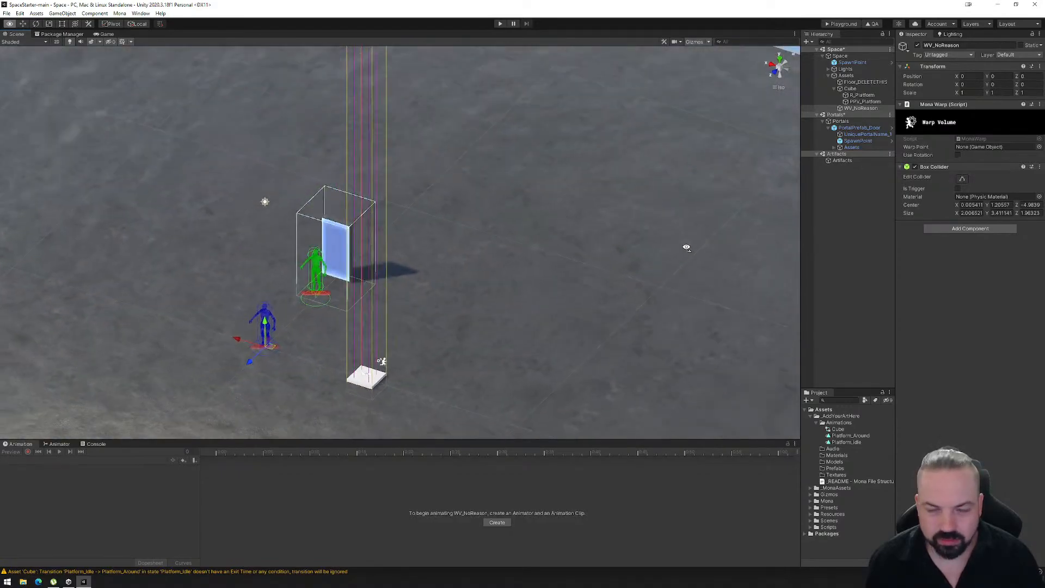
click(853, 108)
right_drag(632, 238, 528, 259)
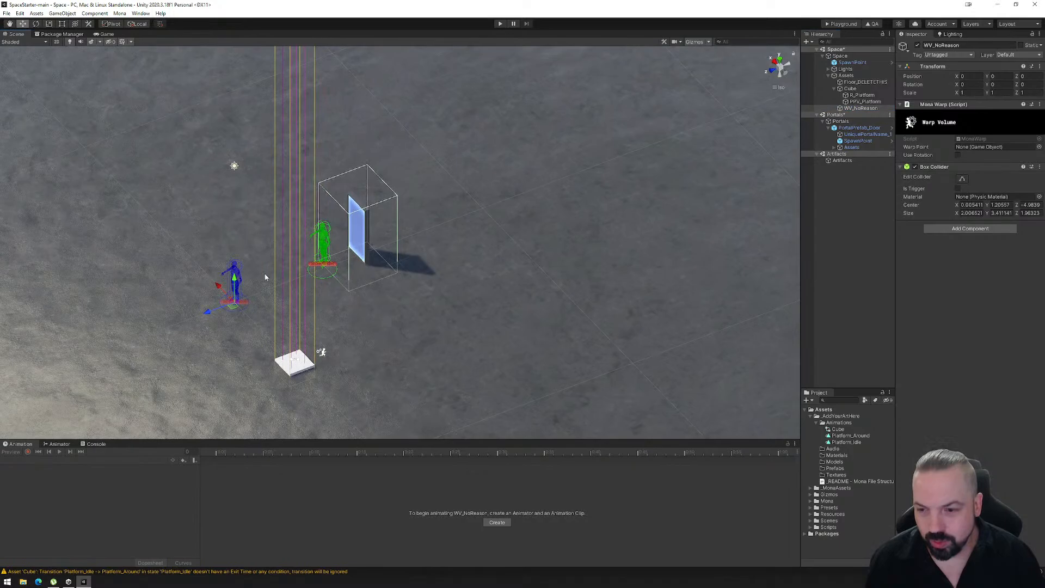
- Assign the Space scene's SpawnPoint as the Warp Point of WV_NoReason
click(853, 109)
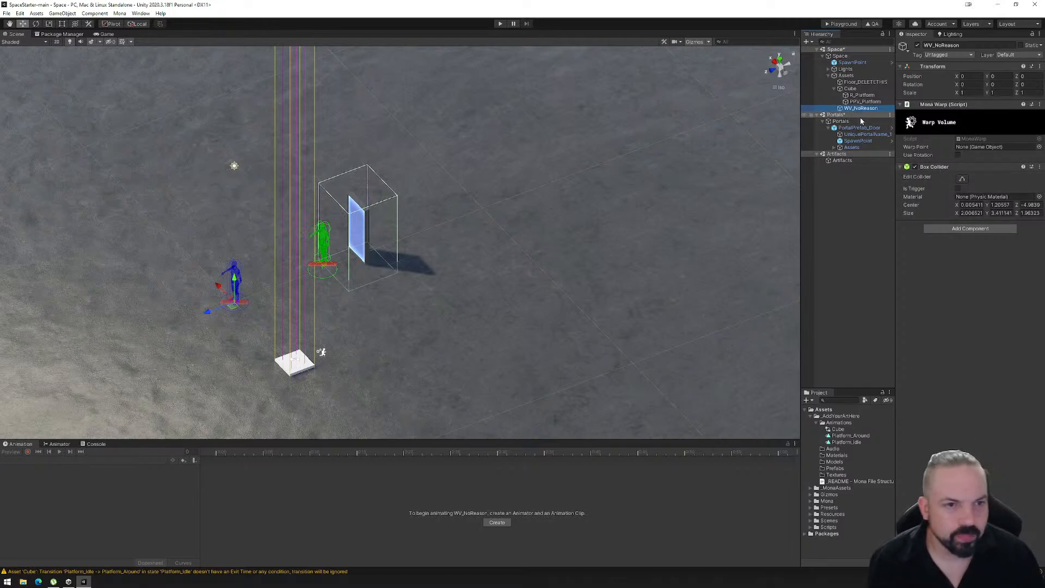
click(851, 63)
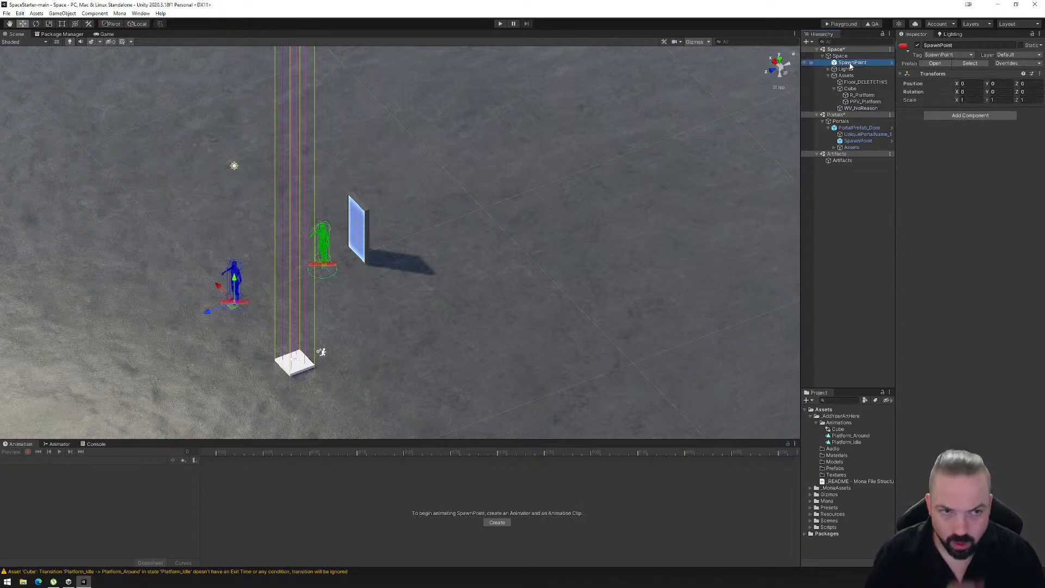
click(854, 102)
click(854, 108)
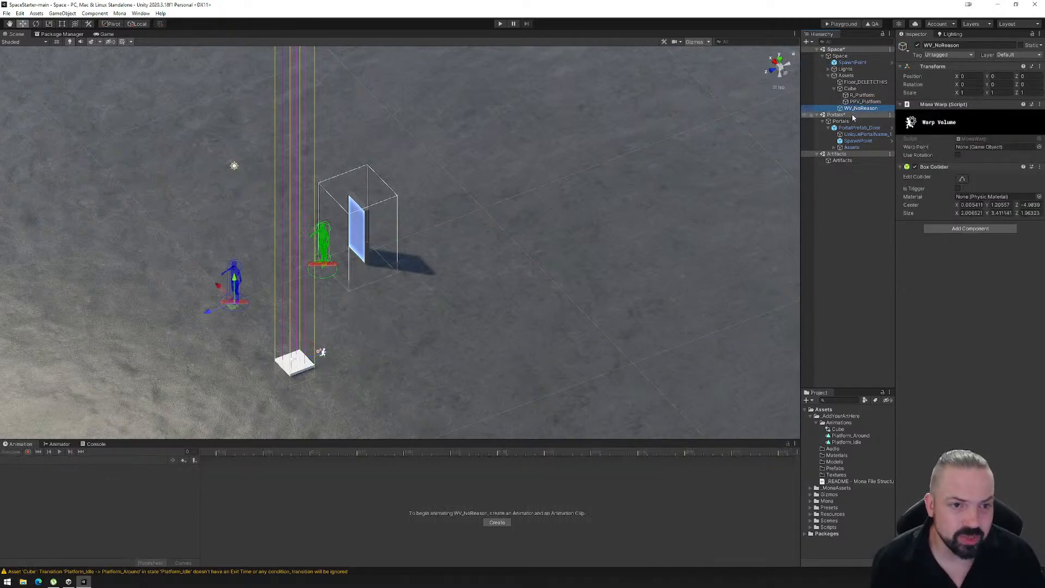
drag(842, 63, 956, 147)
- Rotate the Space scene's SpawnPoint 180 degrees about the Y axis, keeping its position at the origin
right_drag(396, 302, 472, 256)
click(846, 64)
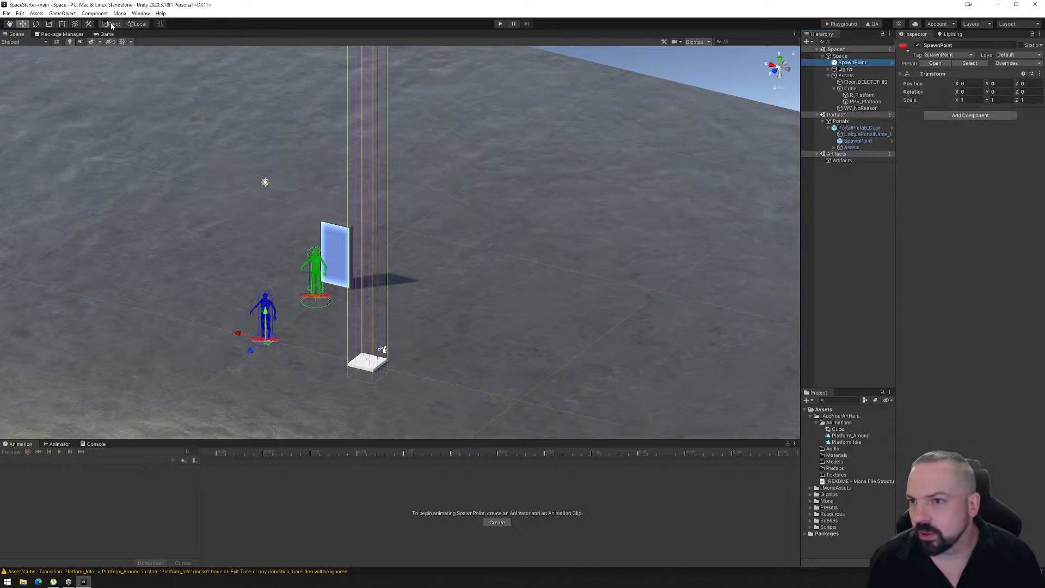
right_drag(260, 282, 274, 305)
scroll(266, 334, up, 6)
middle_drag(238, 353, 357, 276)
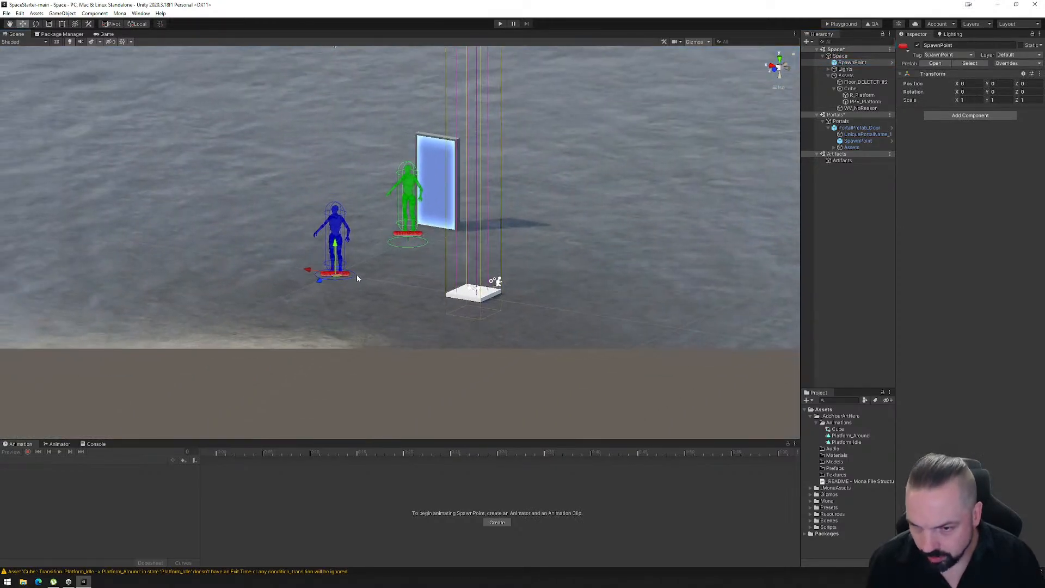
scroll(354, 279, up, 6)
right_drag(328, 291, 298, 296)
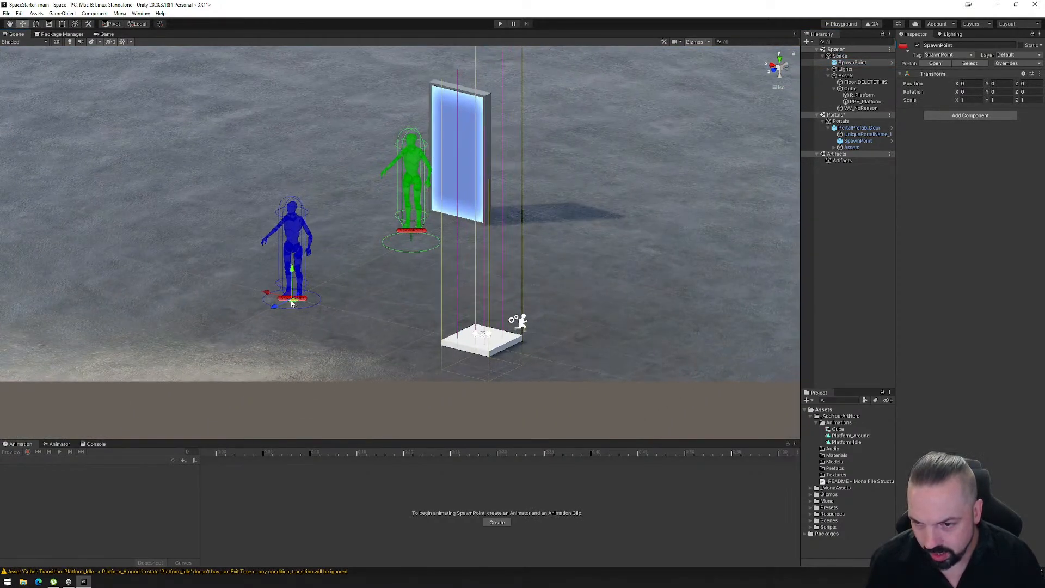
drag(293, 272, 299, 219)
key(ctrl+z)
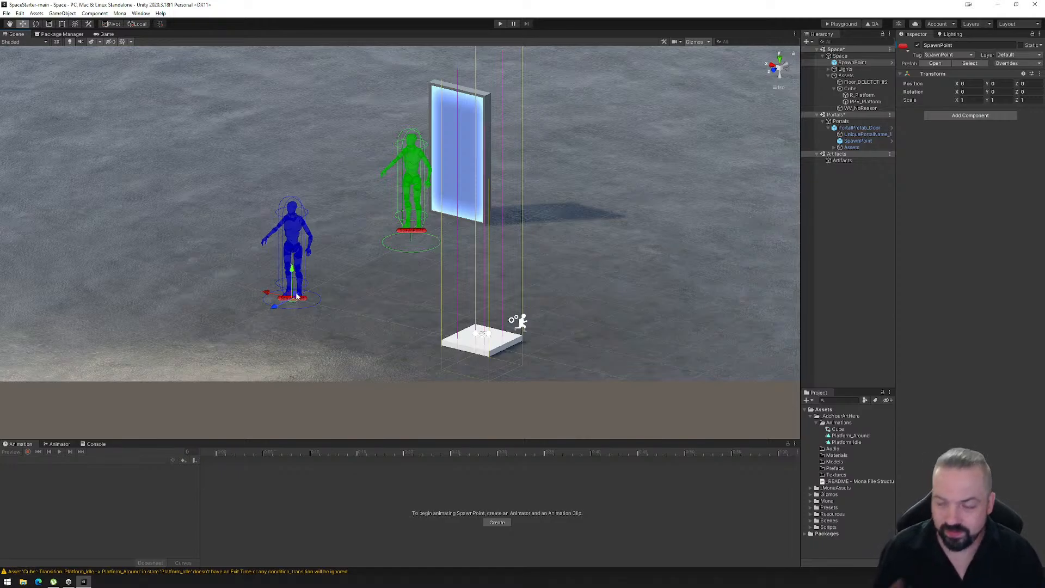
key(e)
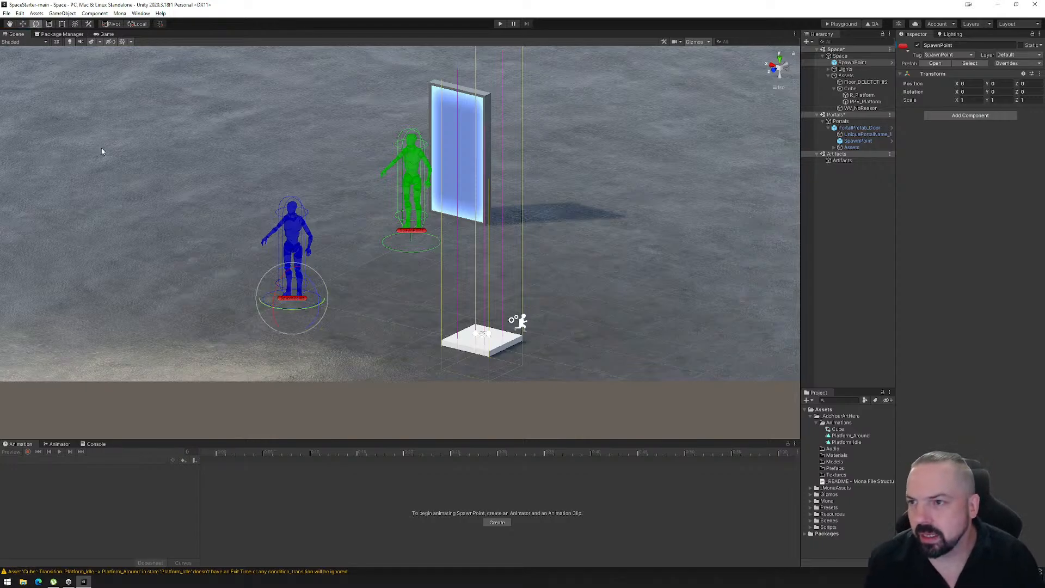
drag(290, 311, 106, 329)
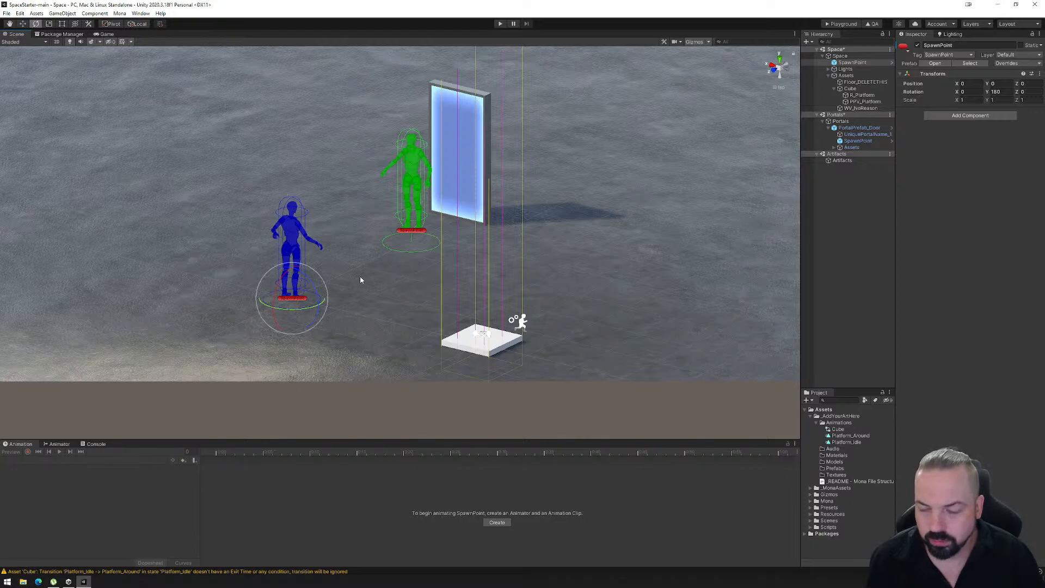
- Try enabling Use Rotation on the WV_NoReason warp volume, and turn it back off
alt+drag(360, 277, 420, 304)
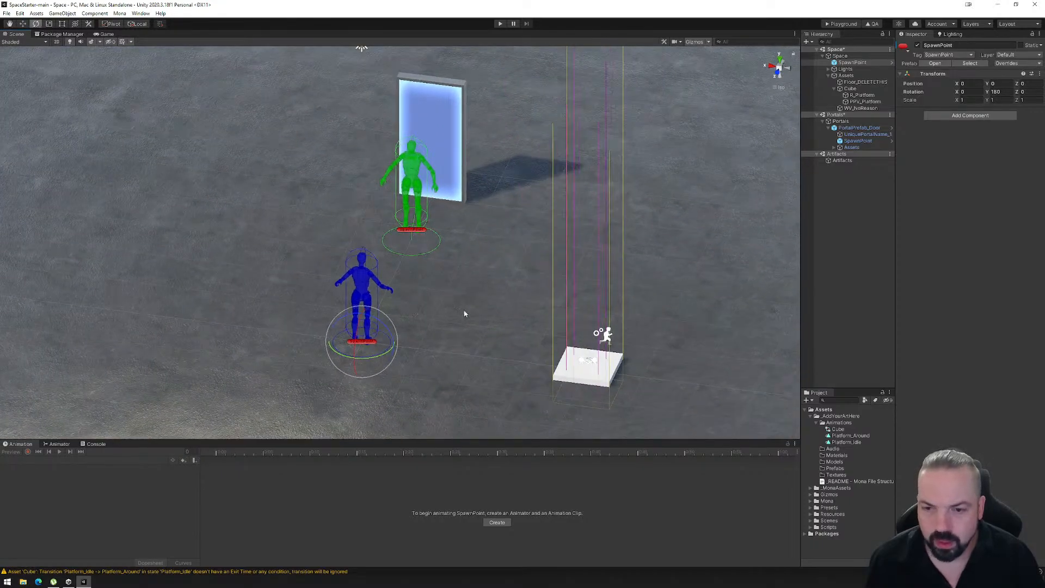
click(857, 109)
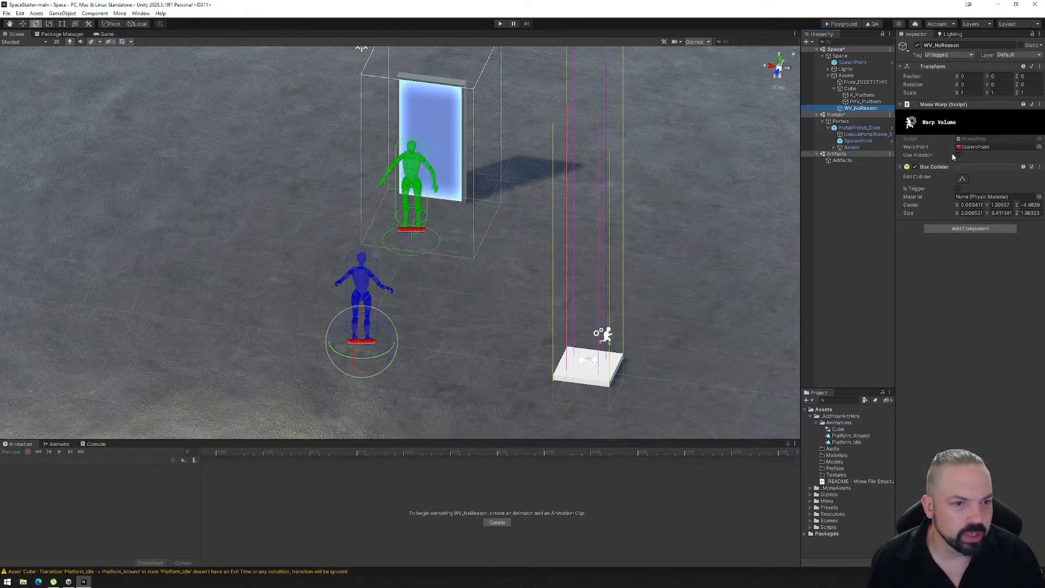
click(958, 156)
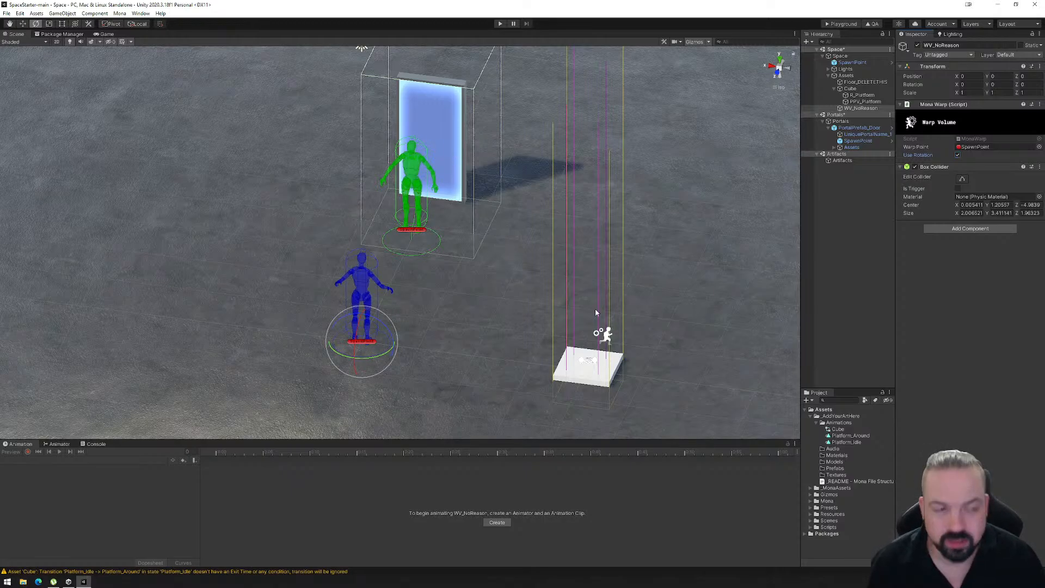
click(959, 155)
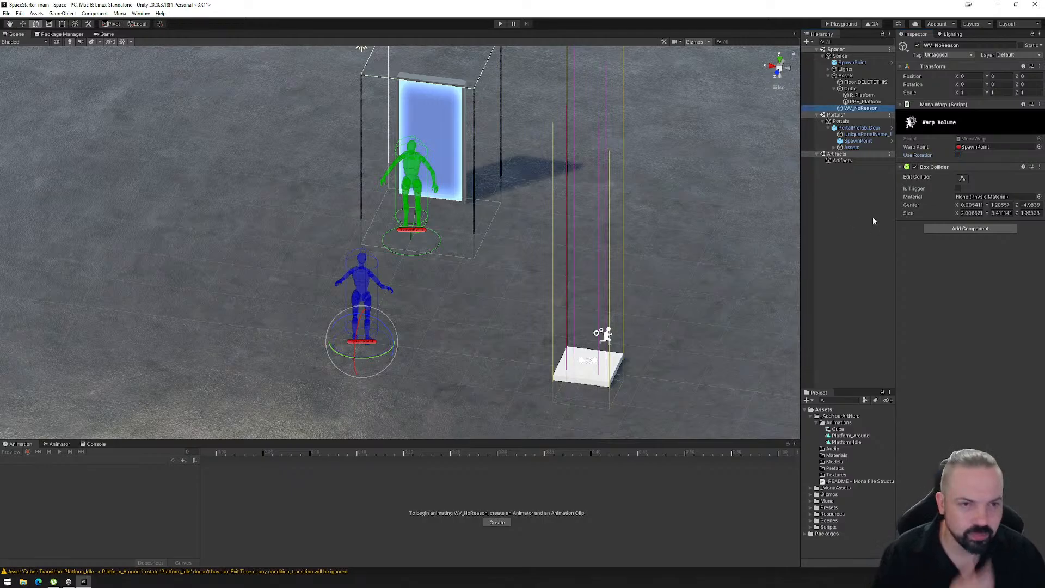
click(855, 109)
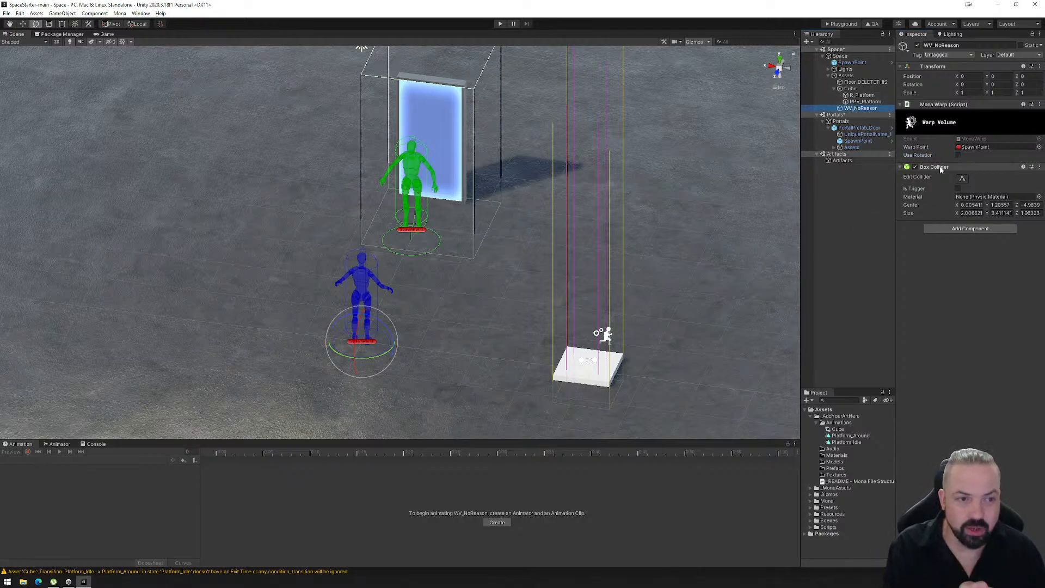
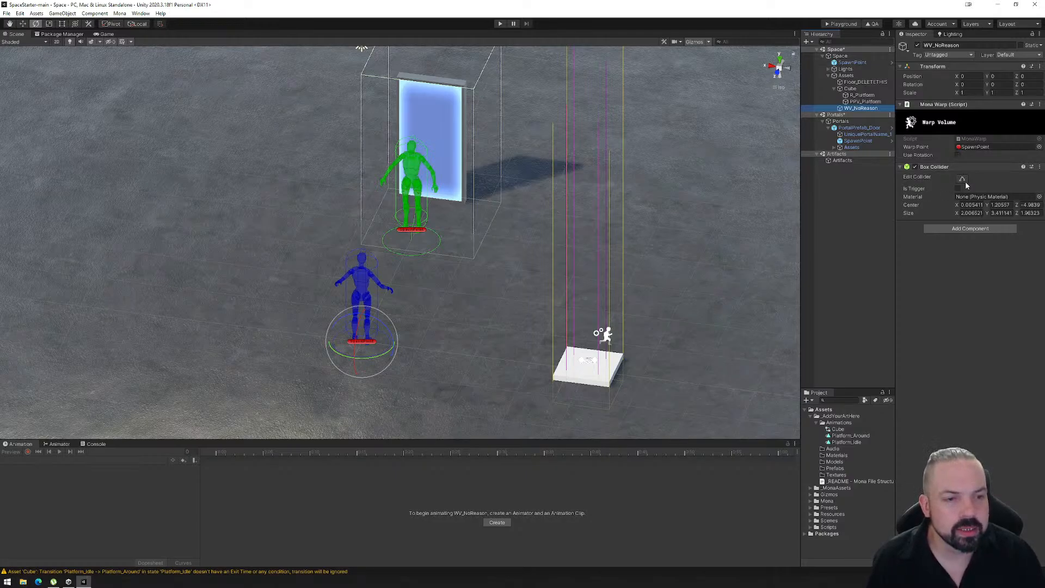
- Build the space's Playground export and upload the PlaygroundFiles folder to the Mona Playground web page
alt+drag(494, 180, 631, 198)
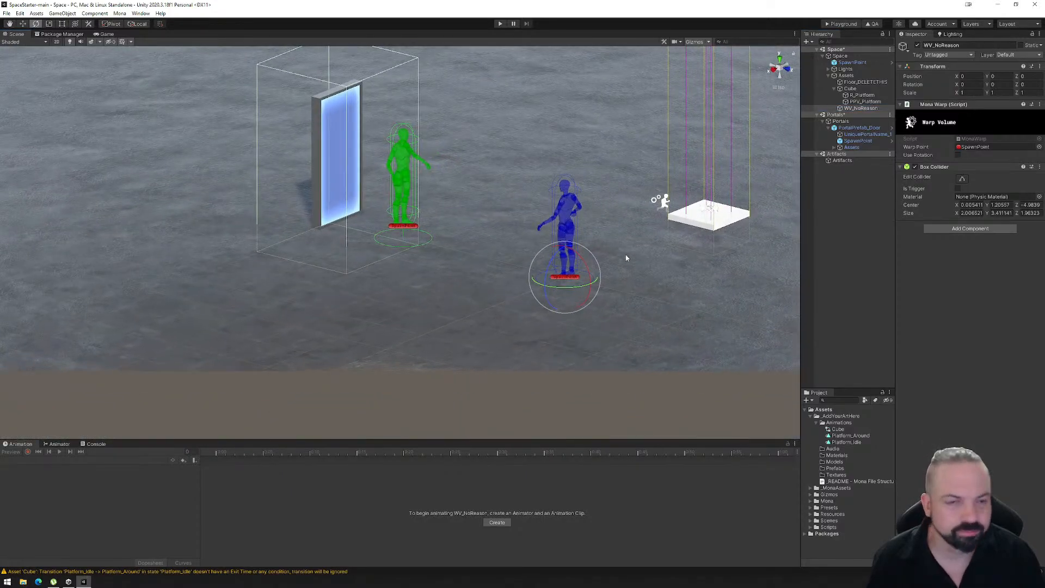
click(841, 24)
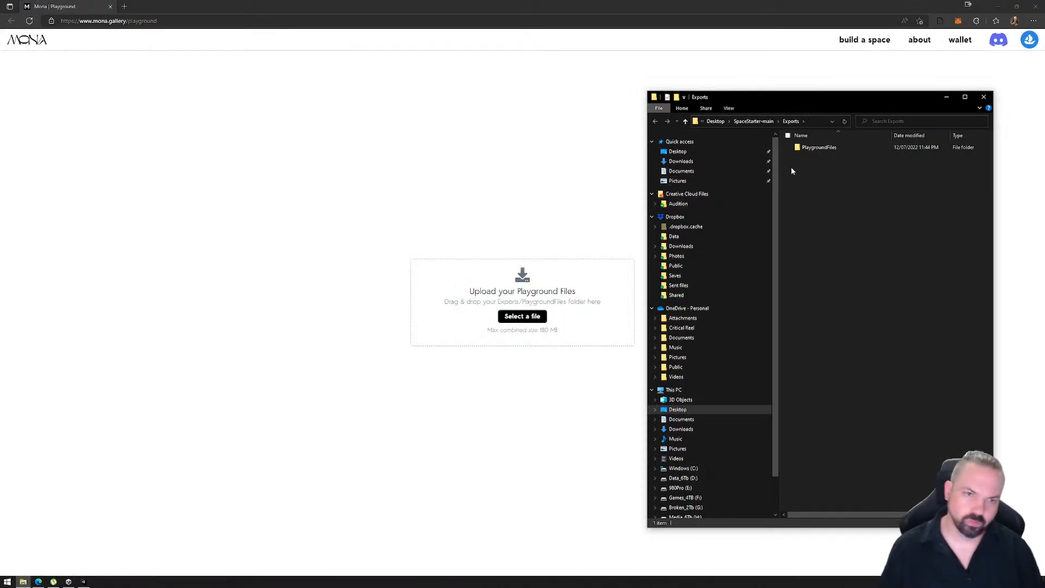
drag(816, 147, 469, 304)
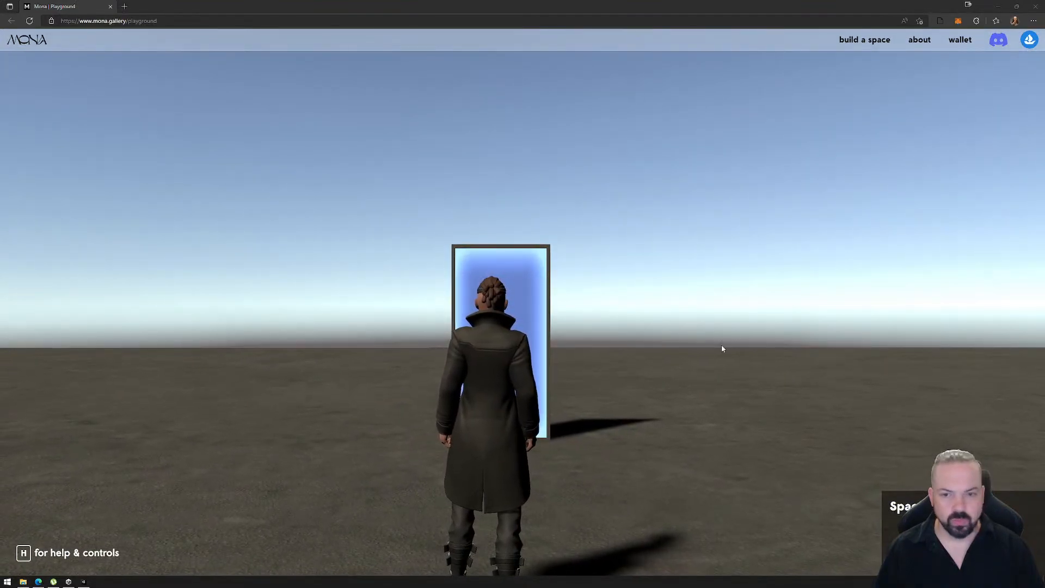
- Enter the uploaded space and walk the avatar onto the white platform to test its movement and chromatic aberration
click(589, 342)
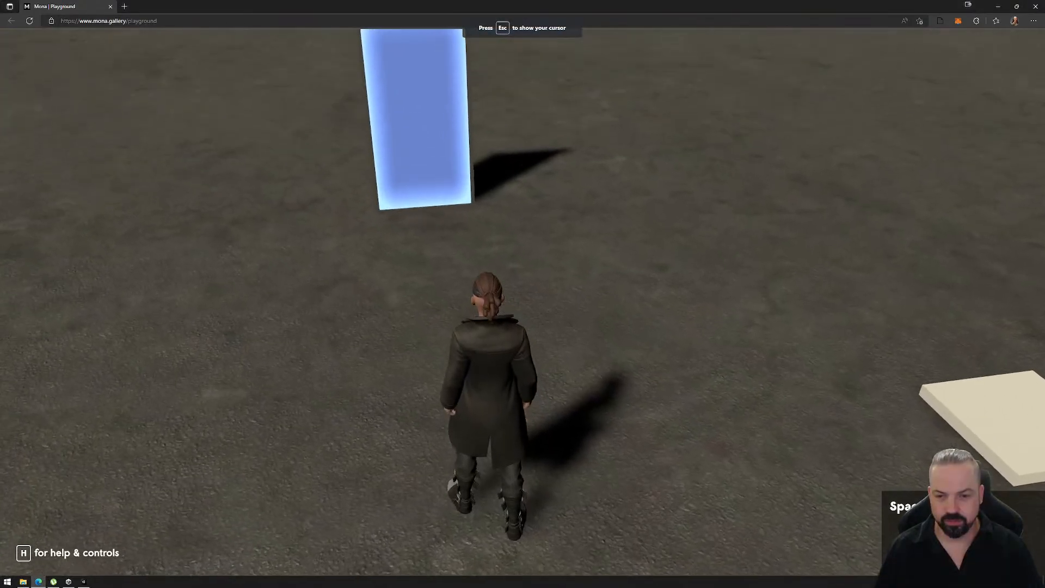
key(d)
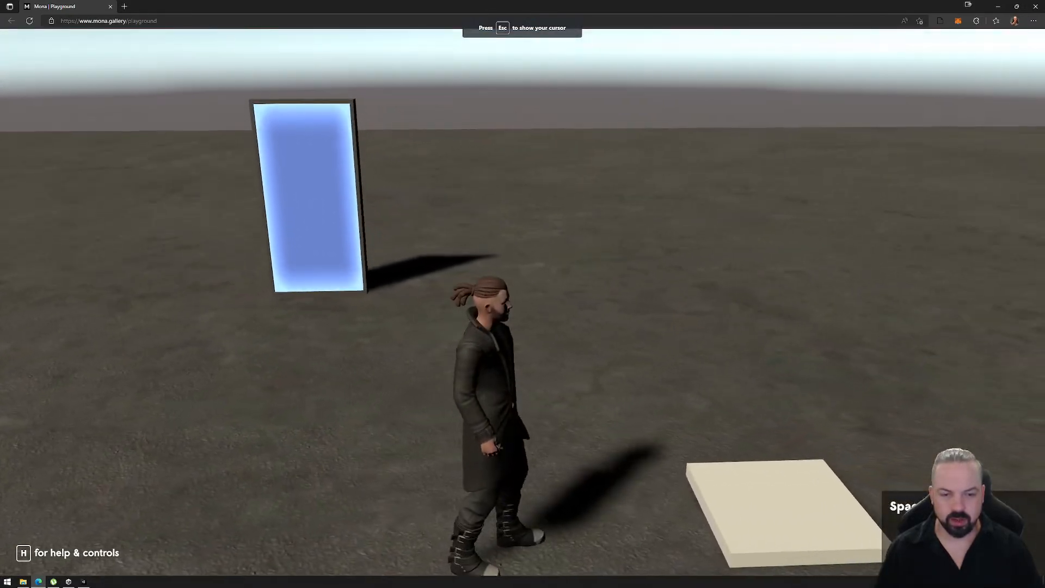
key(d)
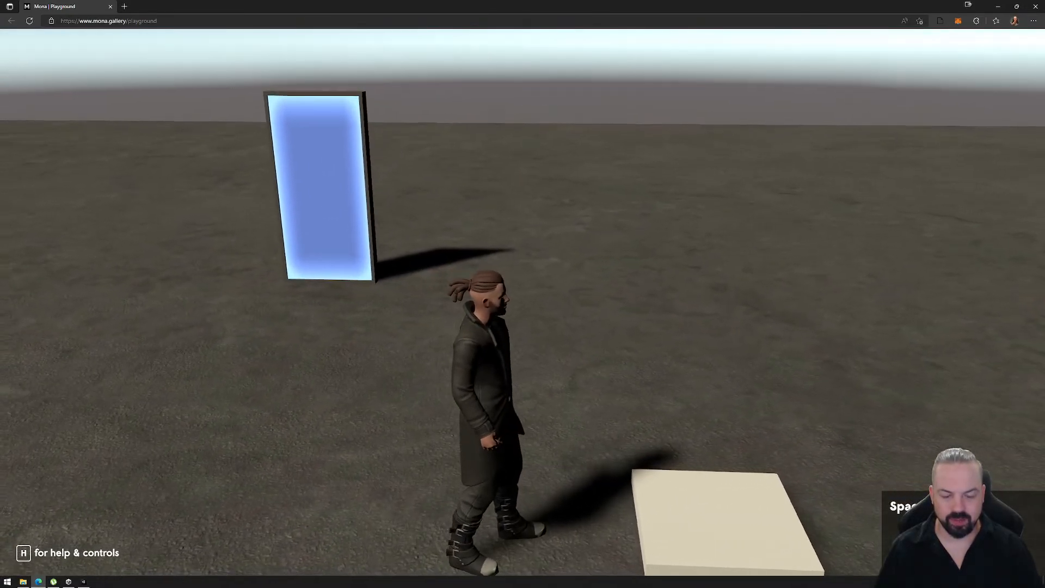
key(d)
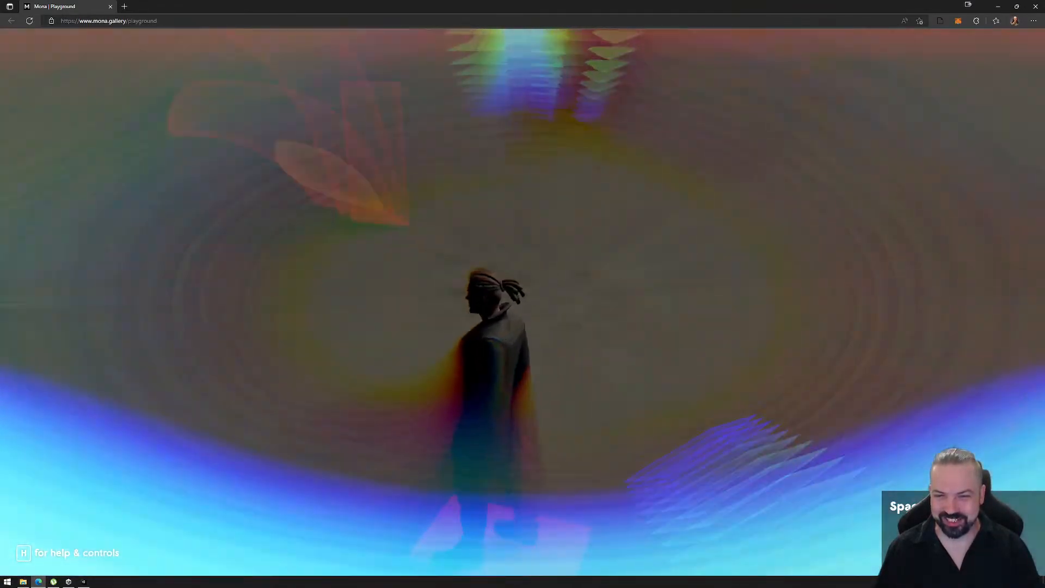
key(w)
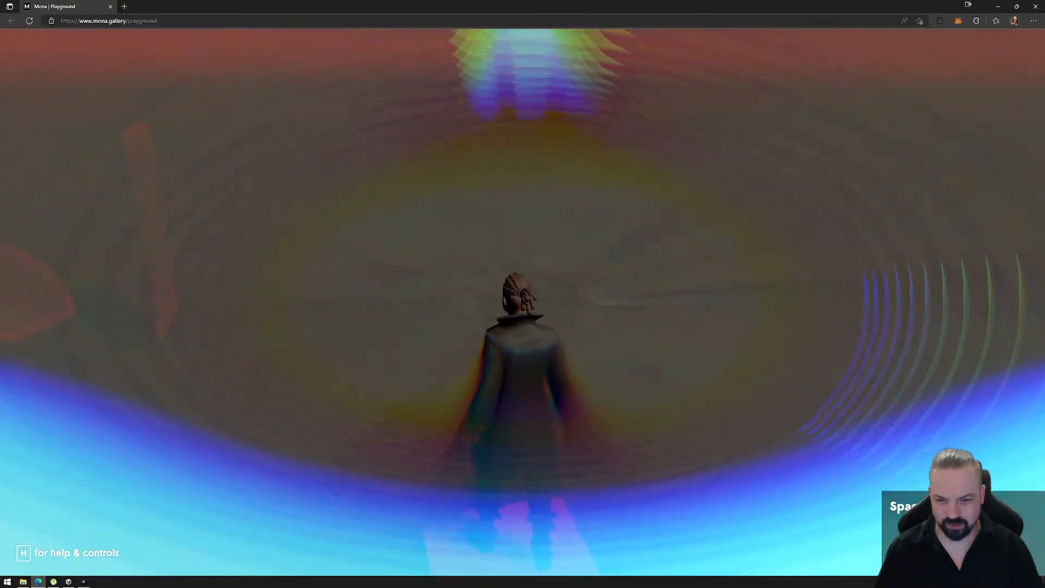
key(d)
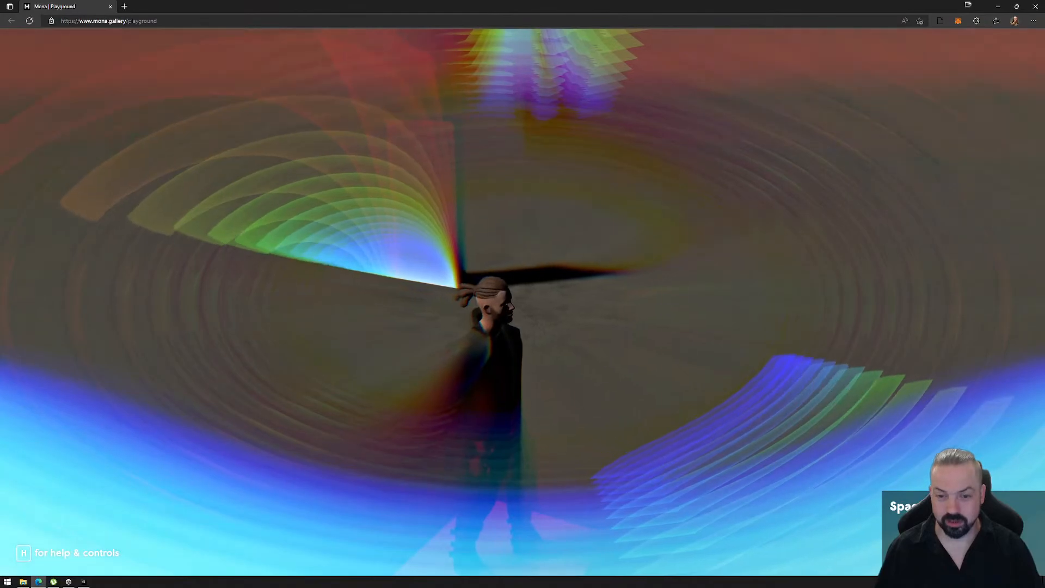
key(a)
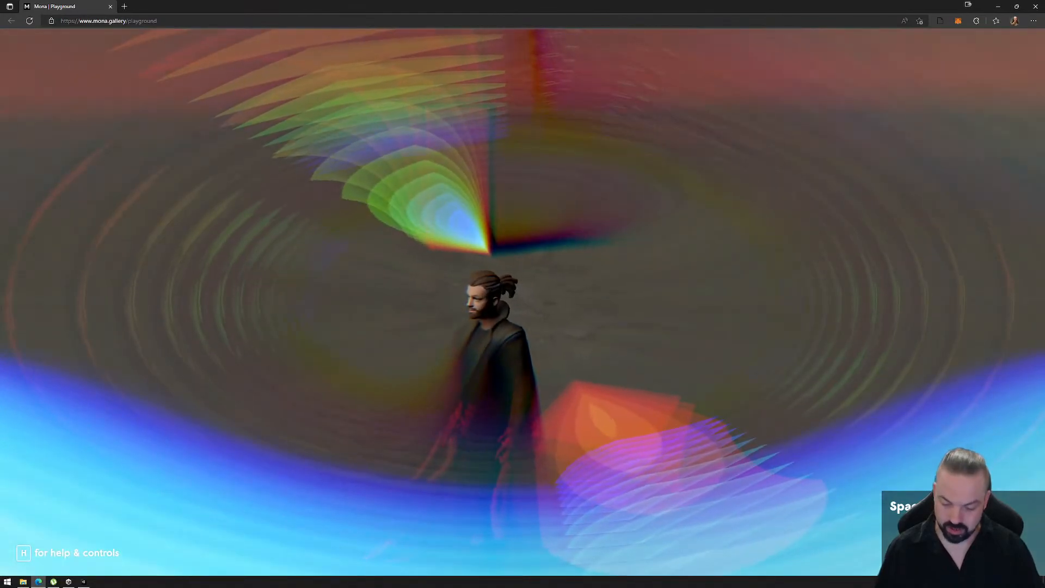
- Set the Chromatic Aberration slider to about the middle in the experience settings and return to the space
key(h)
drag(468, 336, 547, 336)
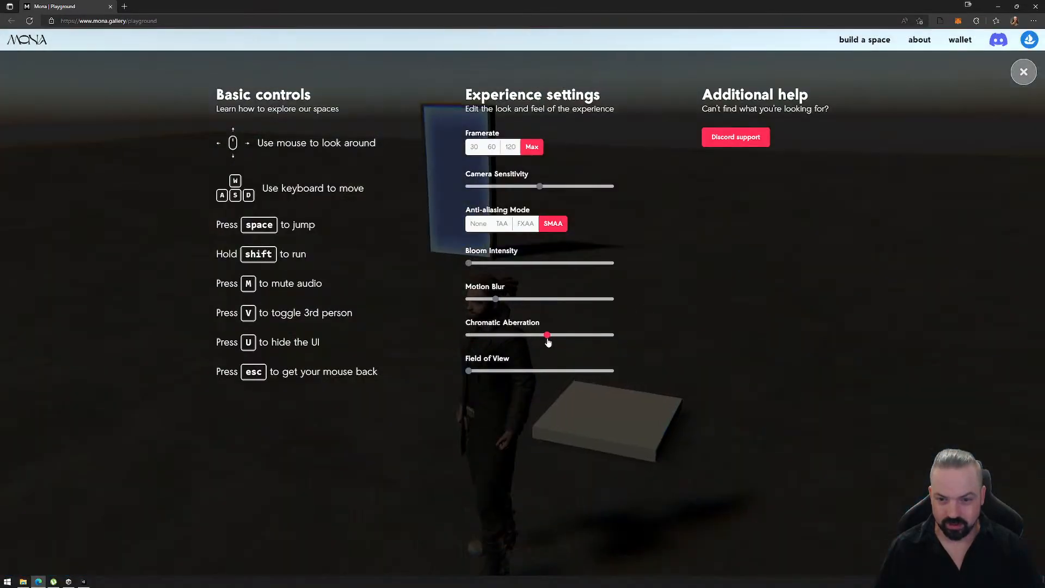
click(1024, 73)
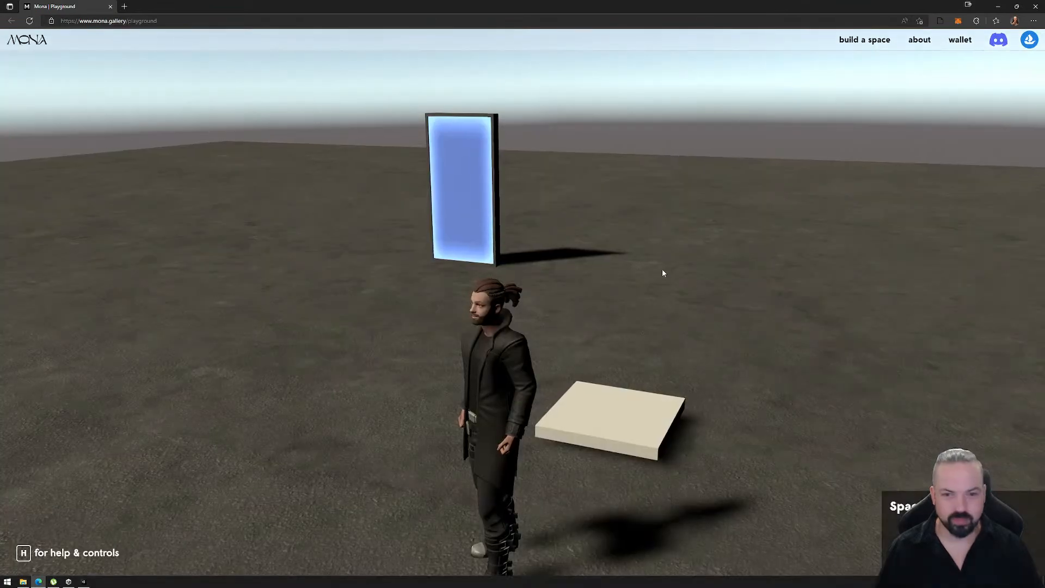
- Walk the avatar into the portal door repeatedly to test the warp volume around it
click(604, 313)
key(a)
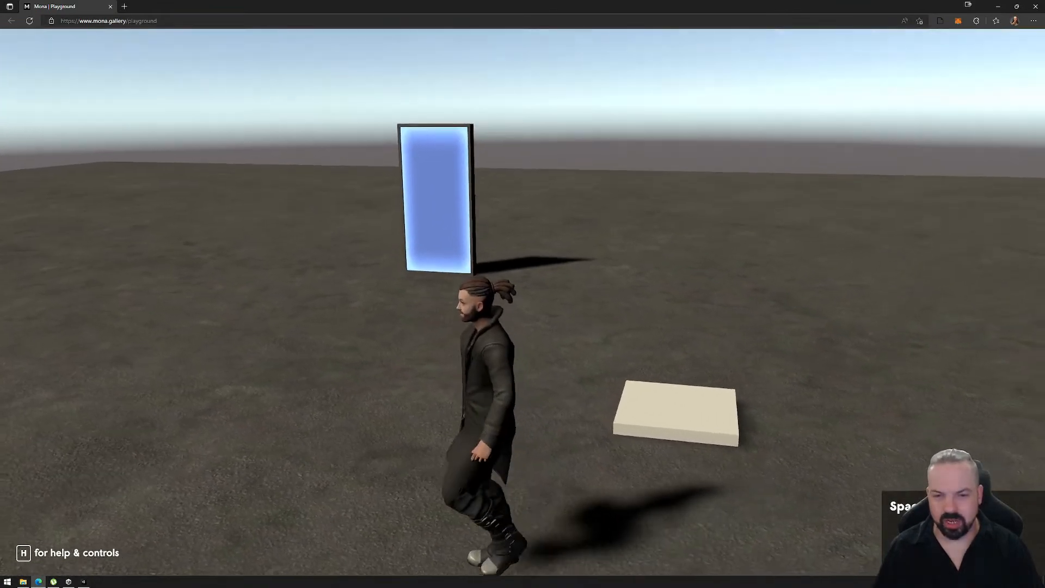
key(w)
key(a)
key(w)
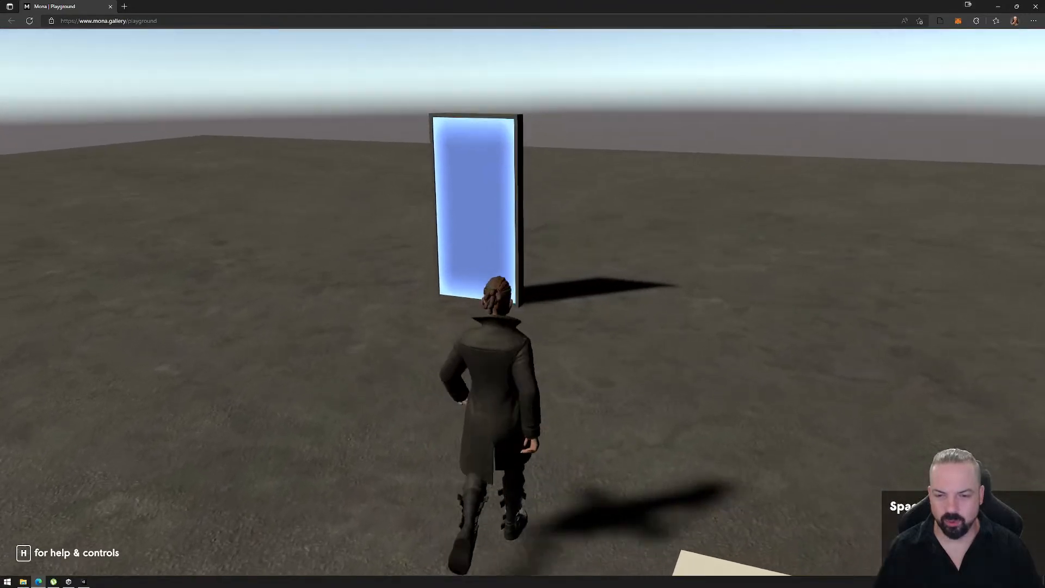
key(w)
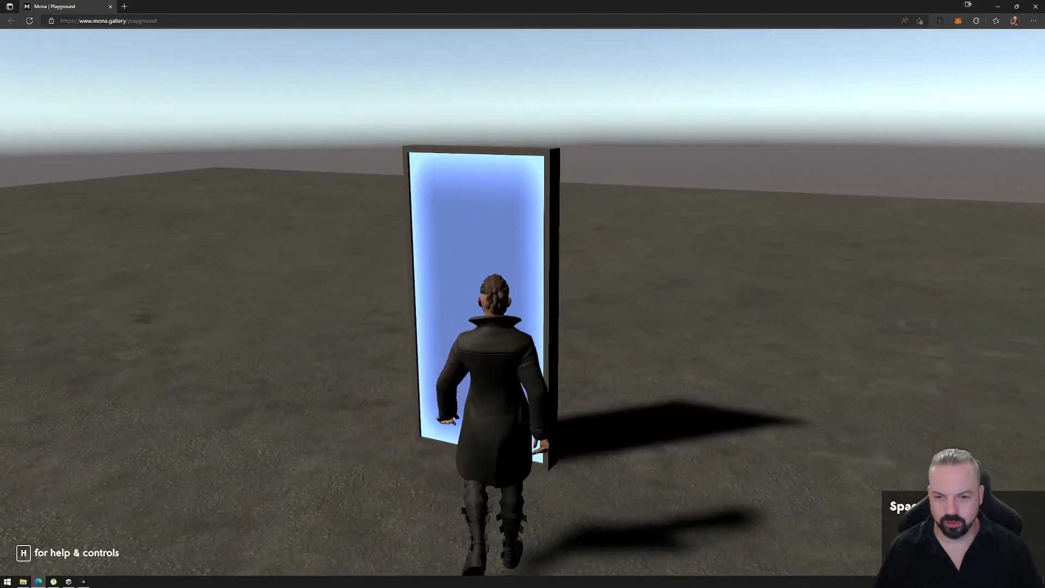
key(w)
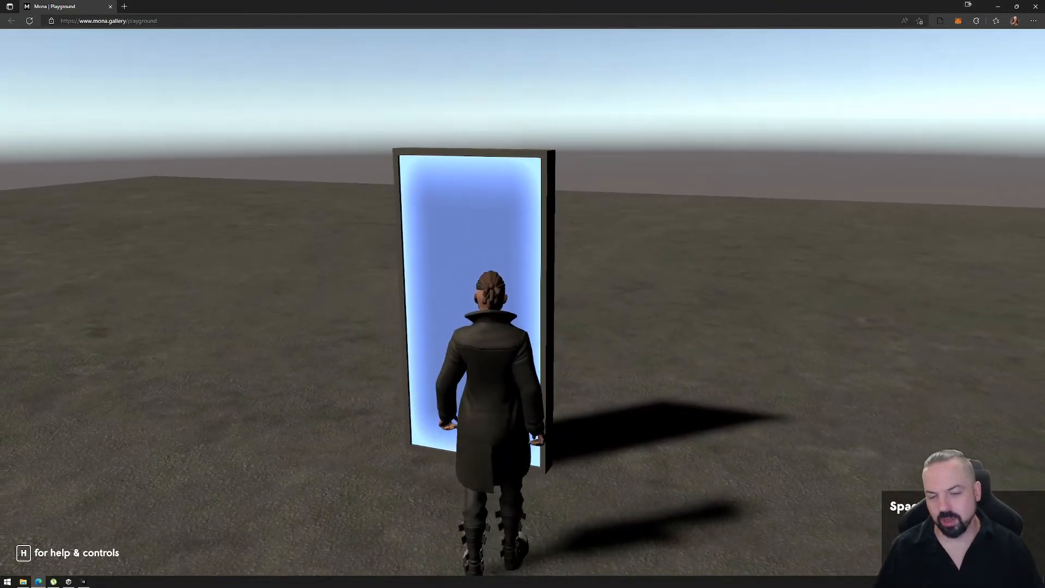
key(a)
key(w)
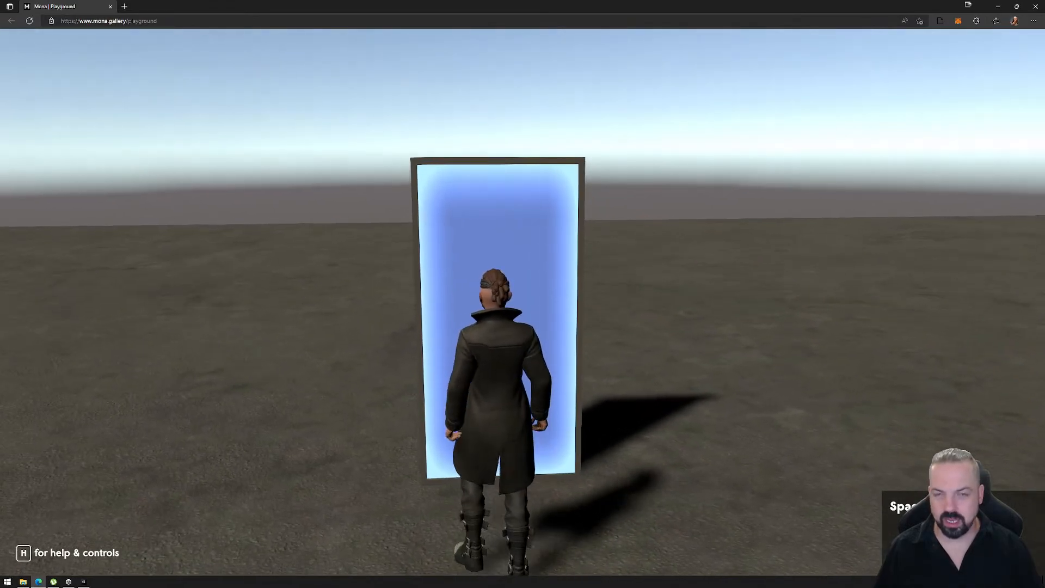
key(w)
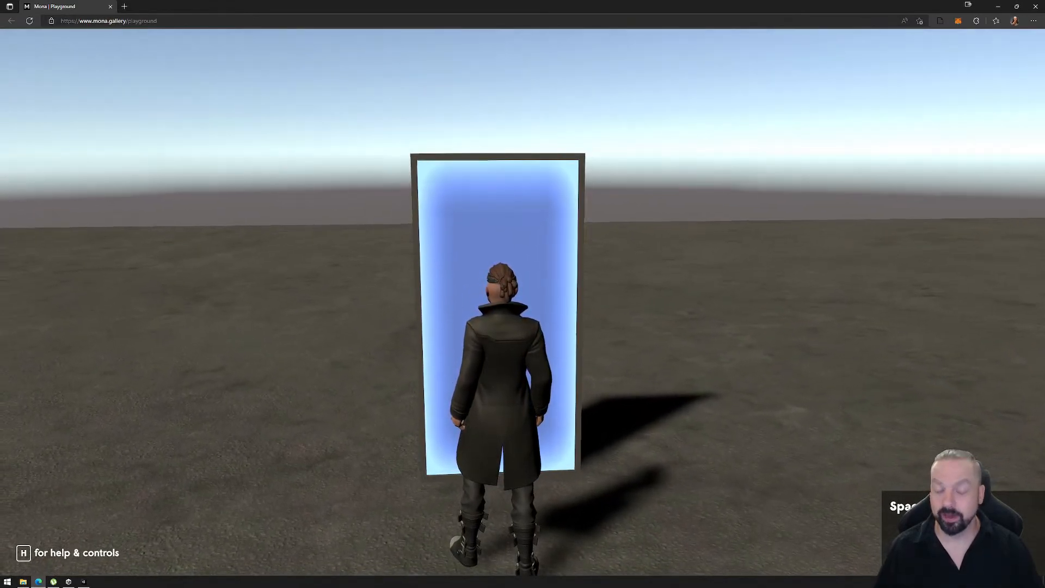
key(w)
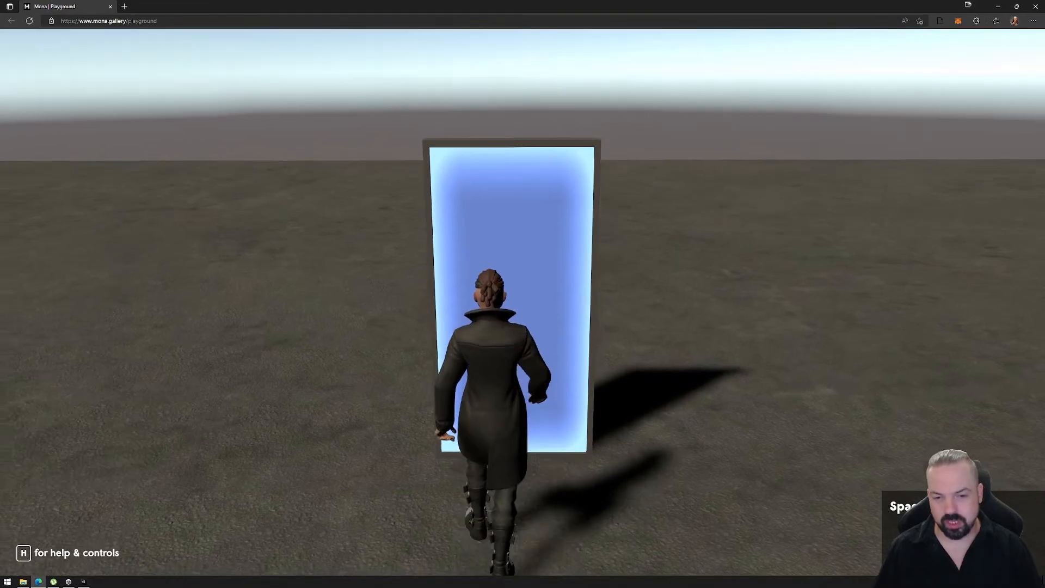
key(d)
key(w)
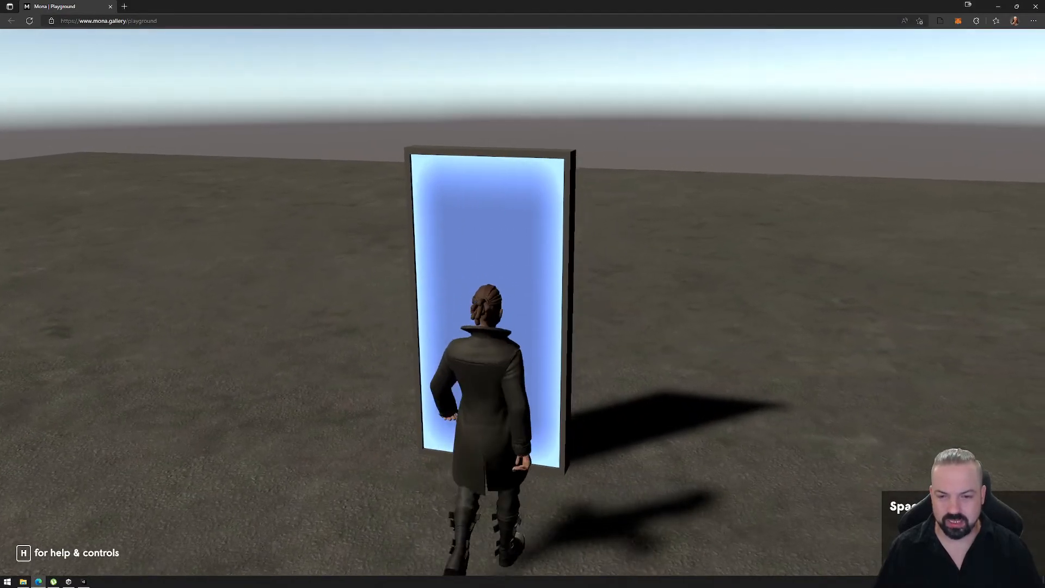
key(w)
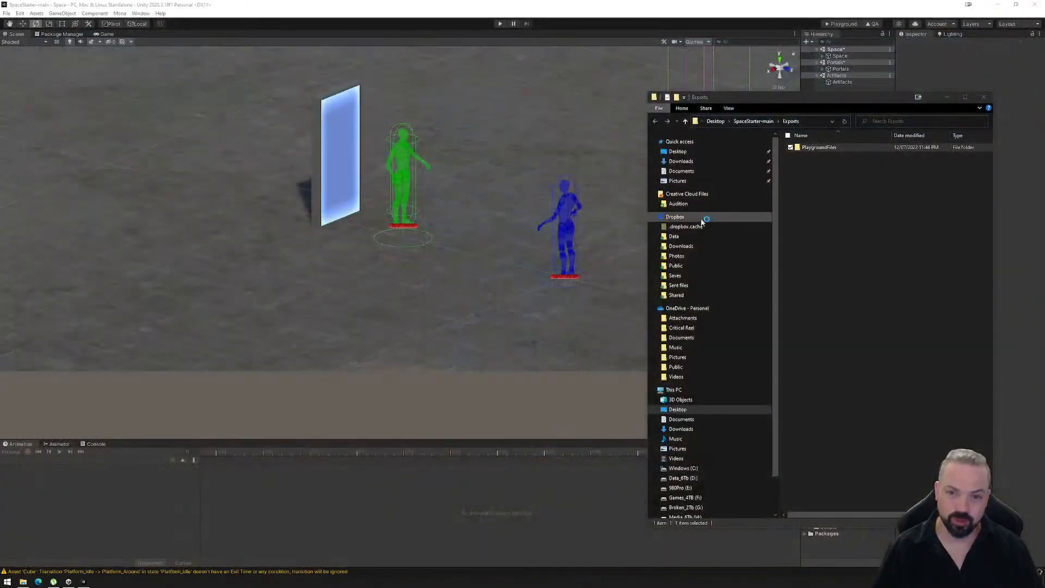
- Permanently delete the PlaygroundFiles folder from Exports and close the folder window
key(shift+Delete)
key(Return)
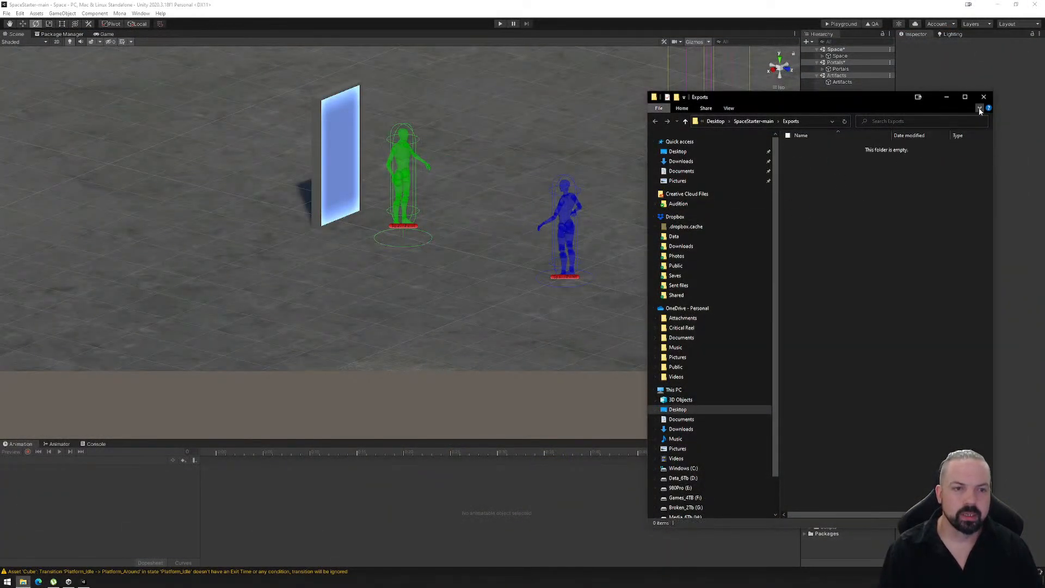
click(983, 97)
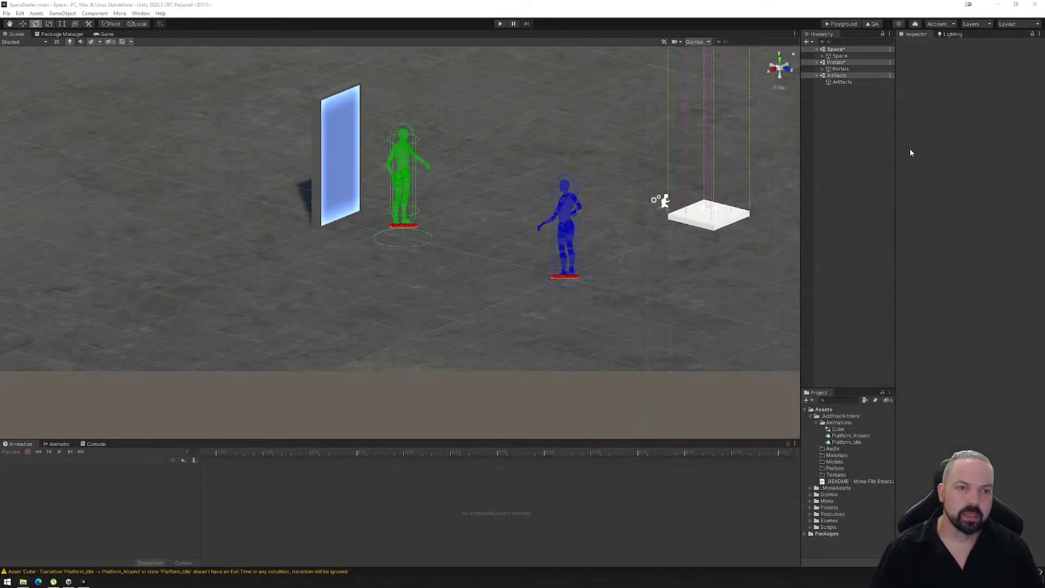
- Enable Is Trigger on WV_NoReason's Box Collider and compare it with the colliders of PPV_Platform and R_Platform
click(823, 56)
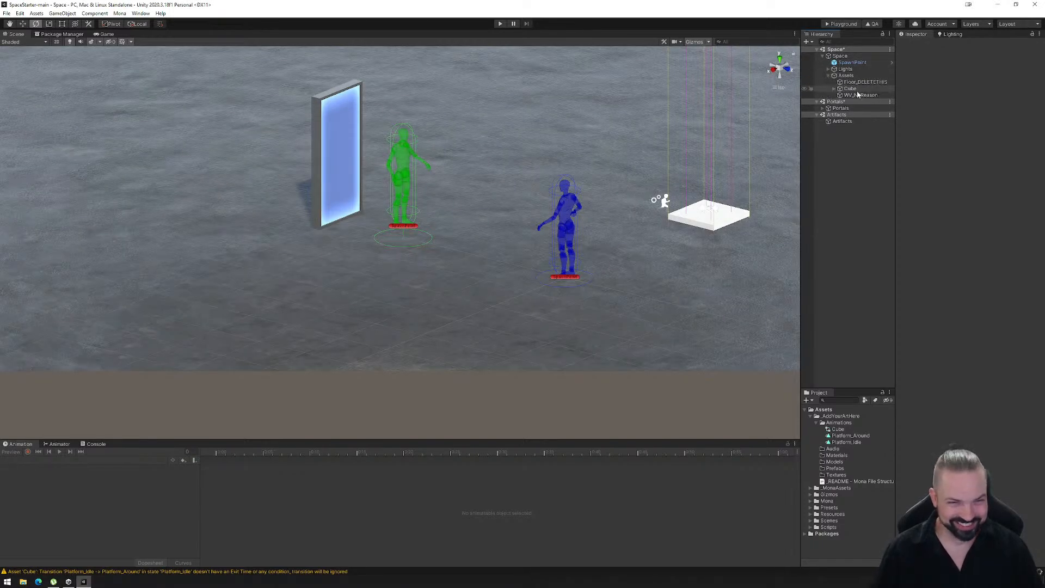
click(851, 95)
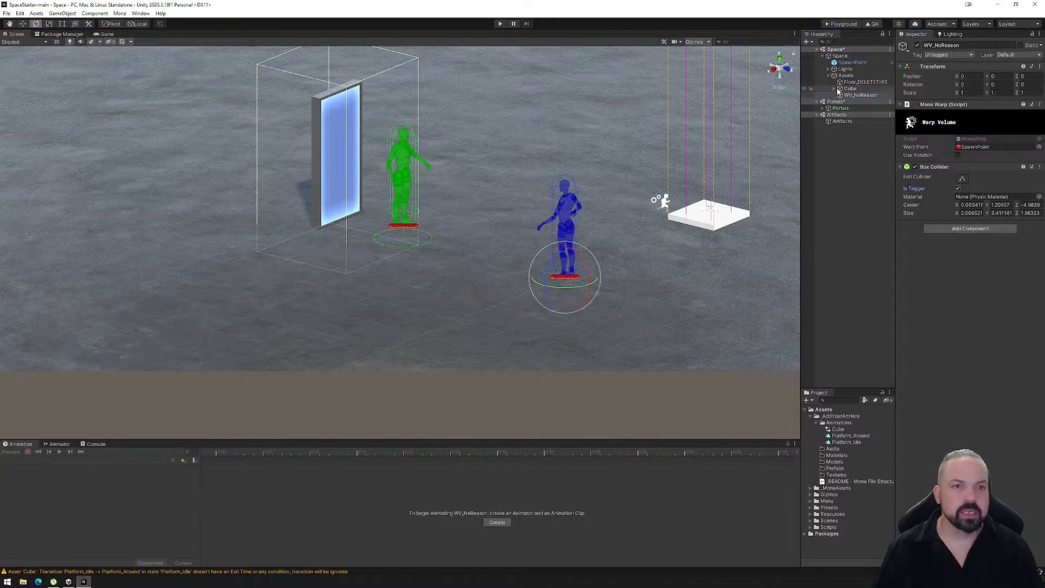
click(861, 101)
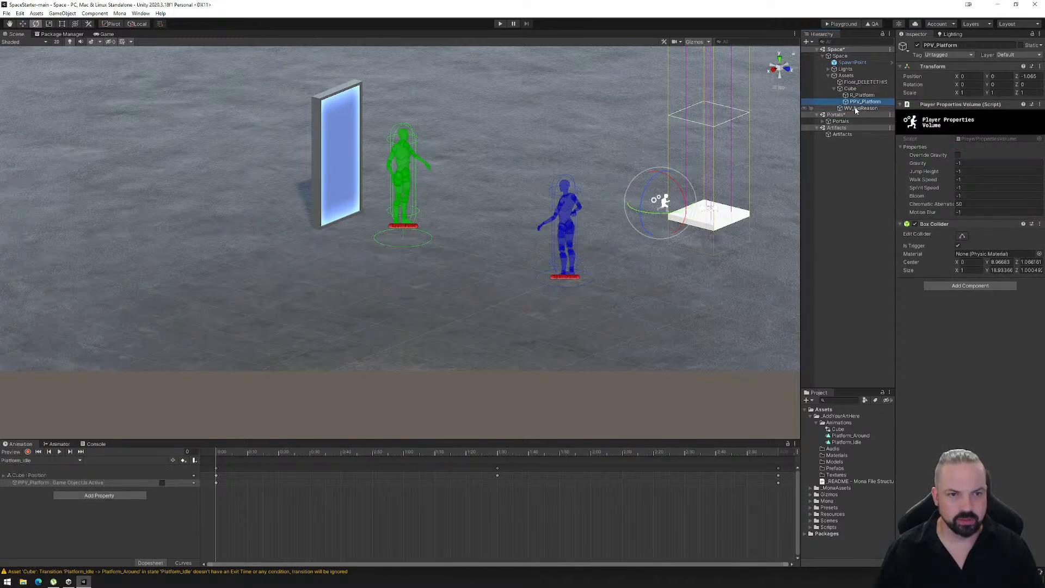
click(856, 109)
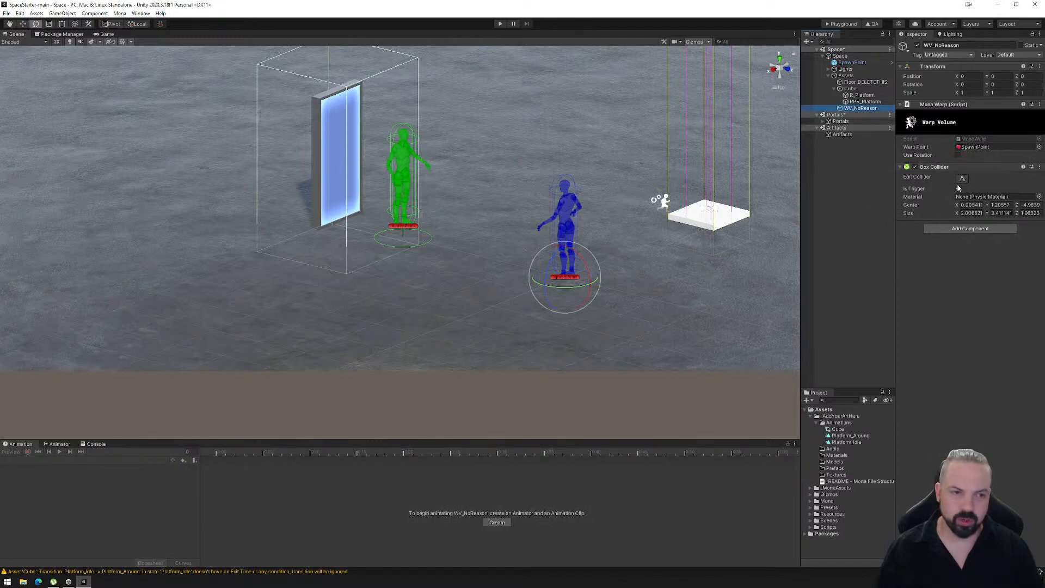
click(860, 96)
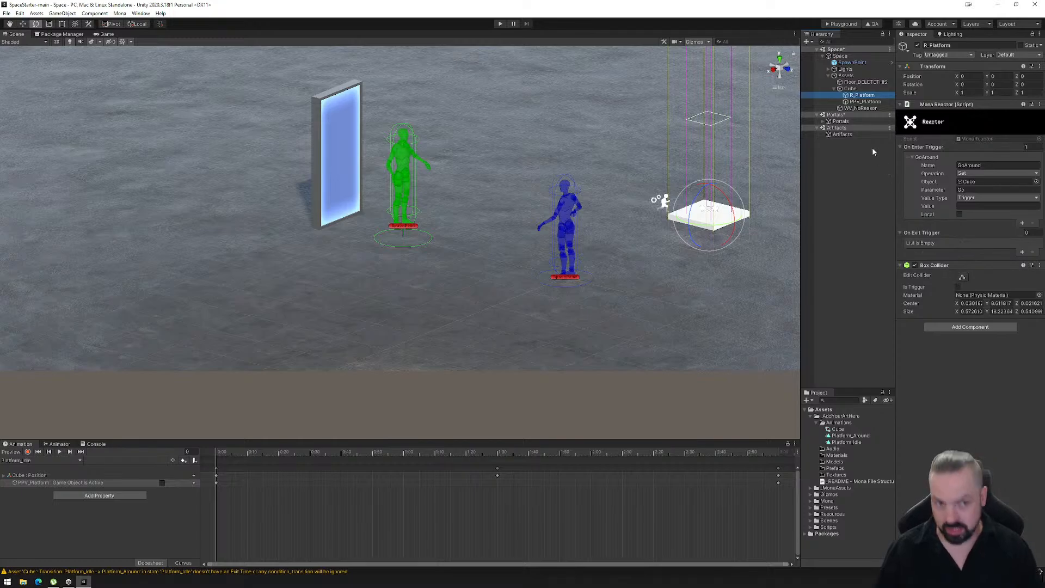
click(857, 108)
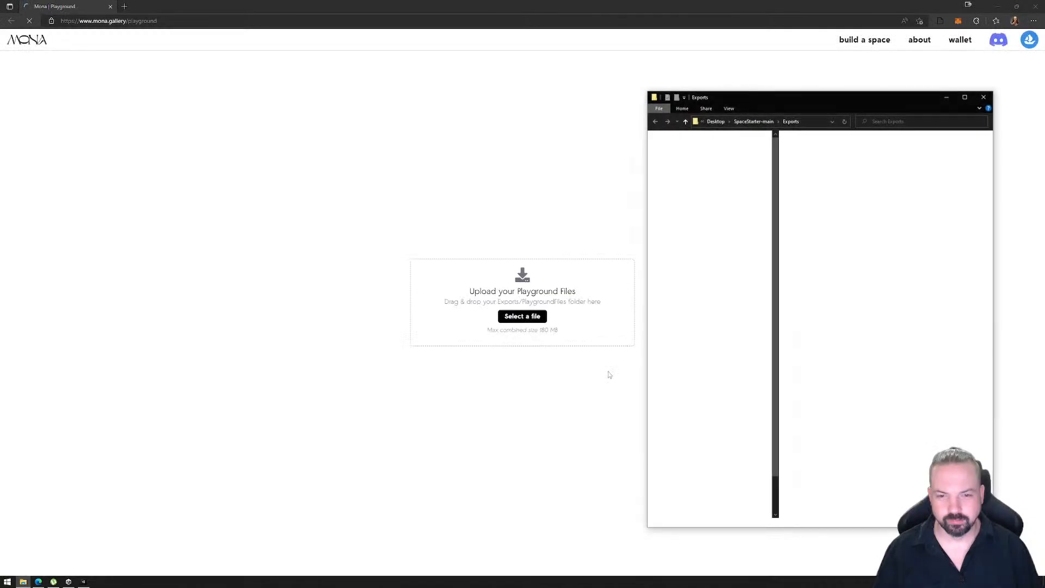
- Rebuild the Playground export, upload the new PlaygroundFiles folder to the Mona Playground page and enter the space
drag(524, 253, 528, 283)
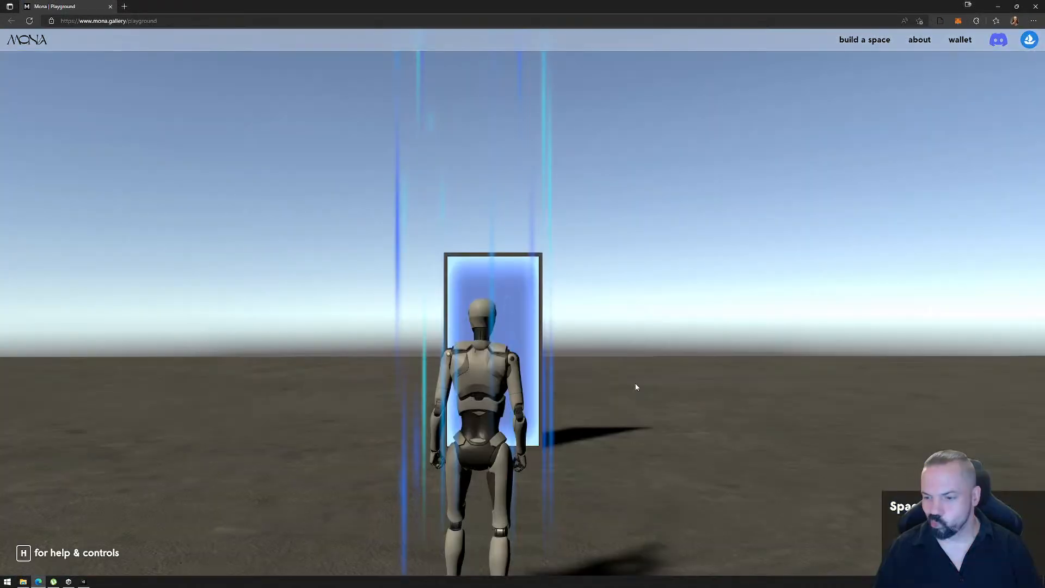
click(613, 416)
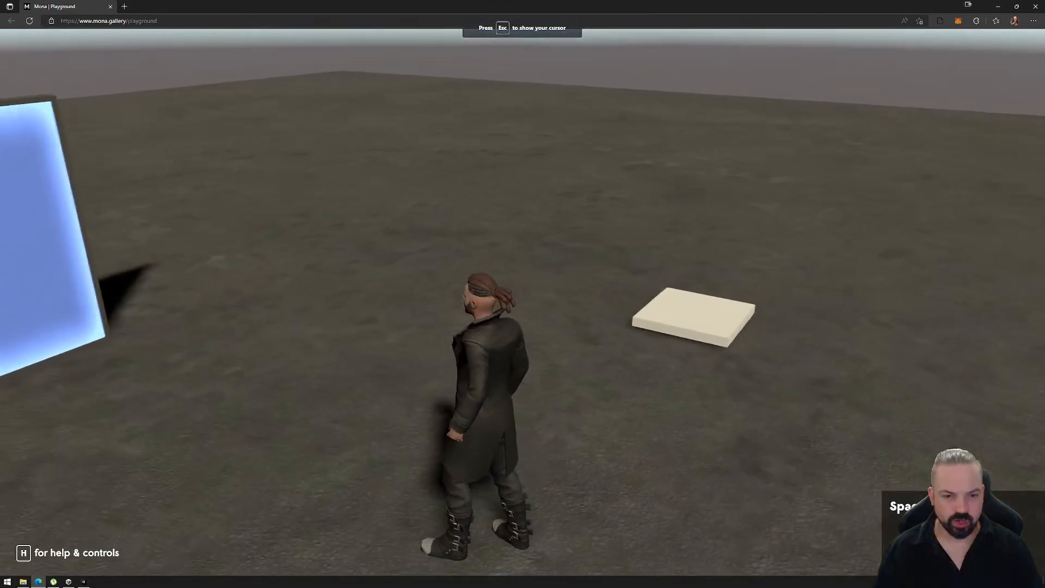
- Walk the avatar at the portal door from the front and around its side to retest the warp volume
key(w)
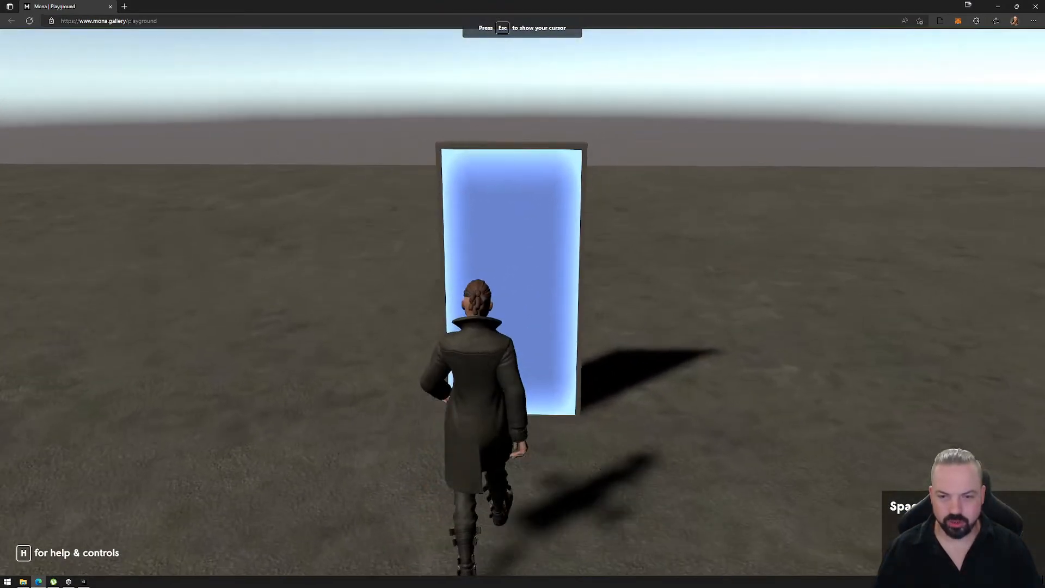
key(w)
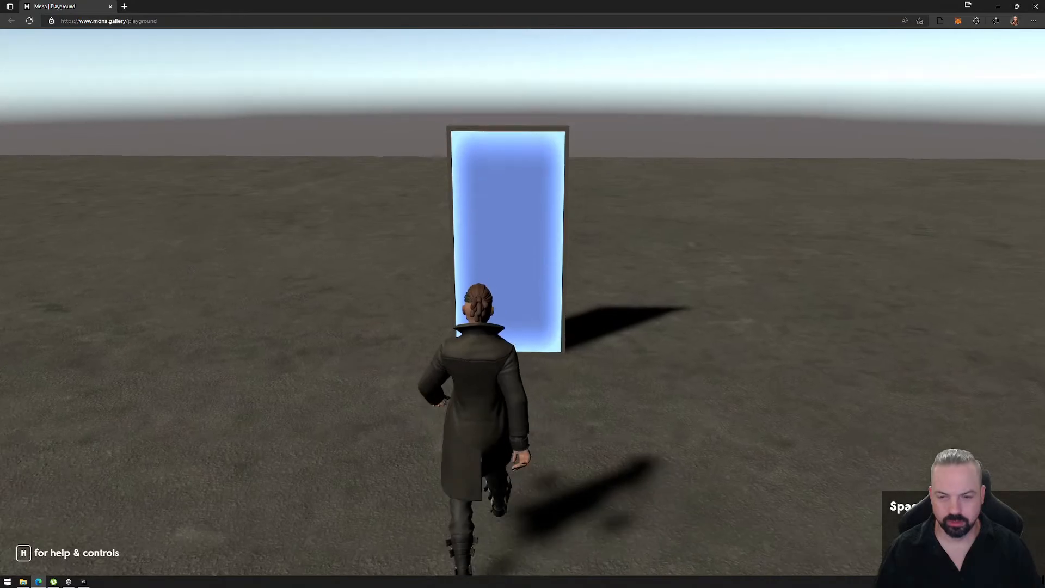
key(d)
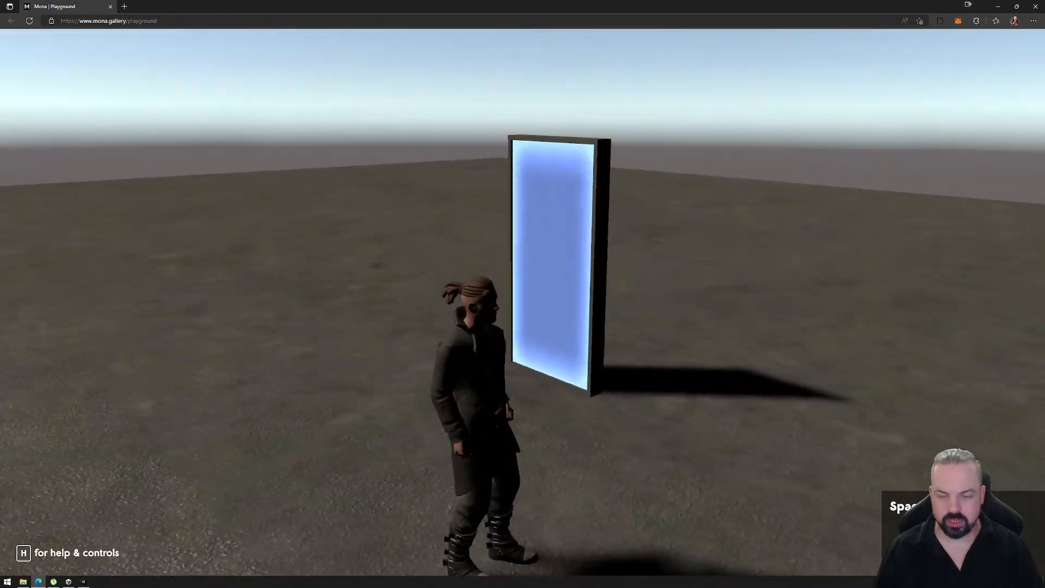
key(a)
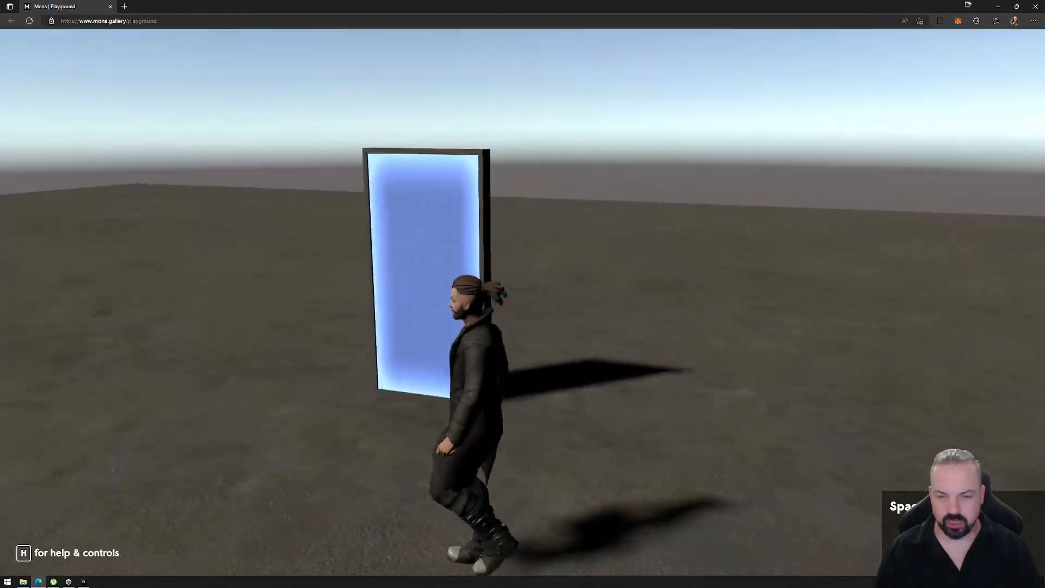
key(w)
key(d)
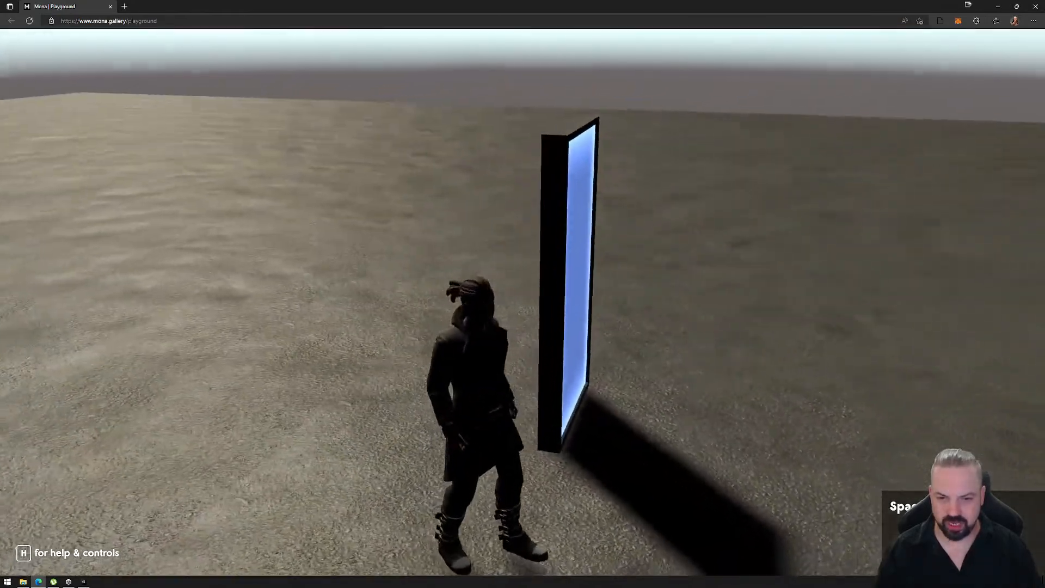
- Walk the avatar behind, past and back in front of the portal door to check the warp, and leave the playground page
key(w)
key(a)
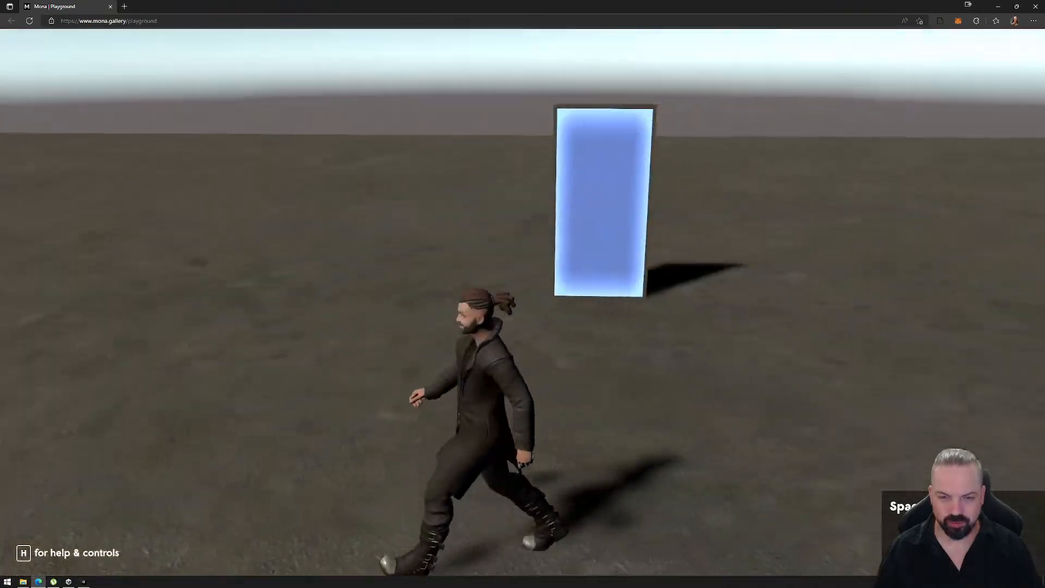
key(w)
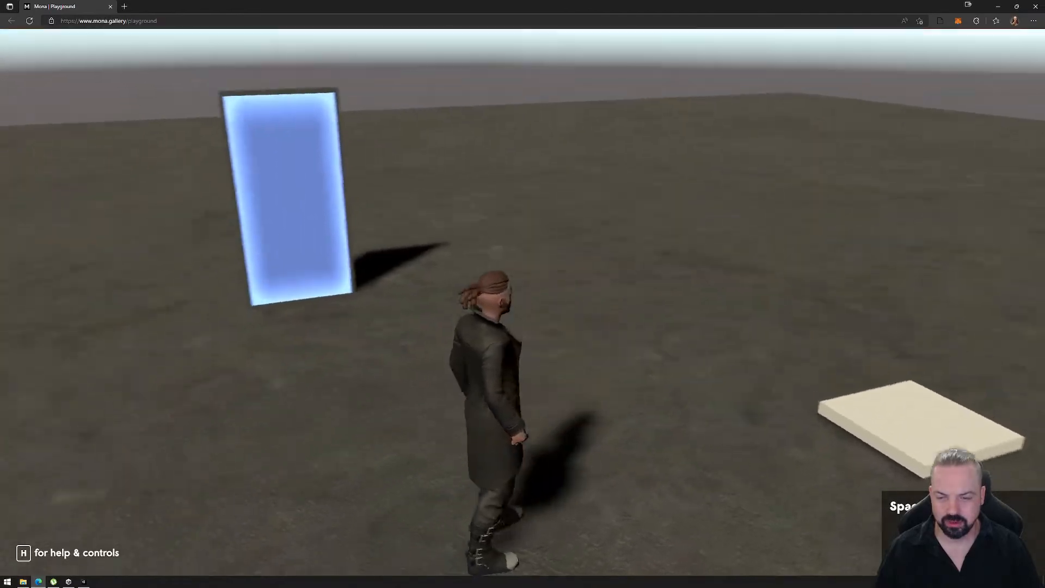
key(s)
key(w)
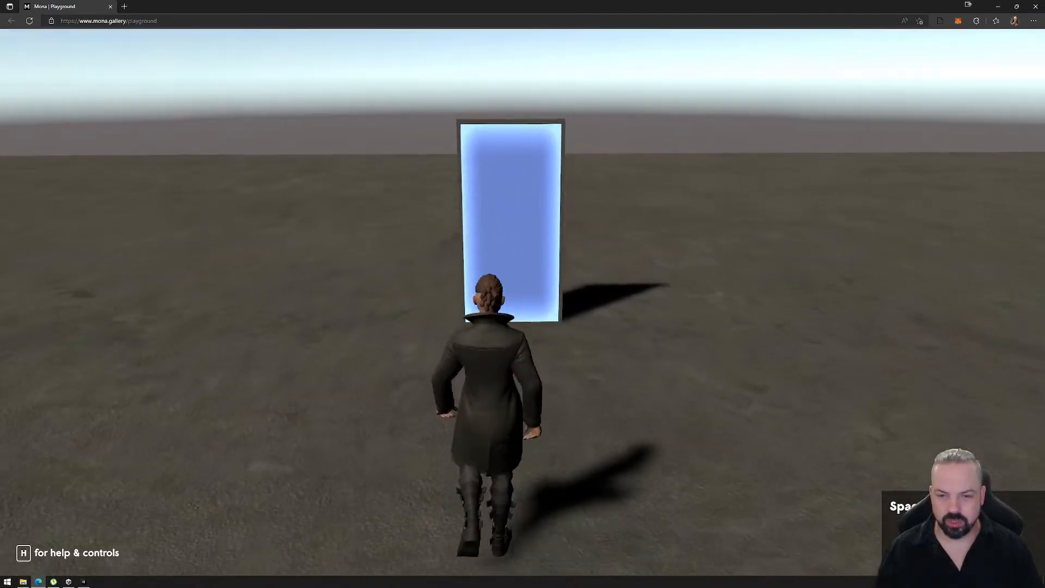
key(s)
key(w)
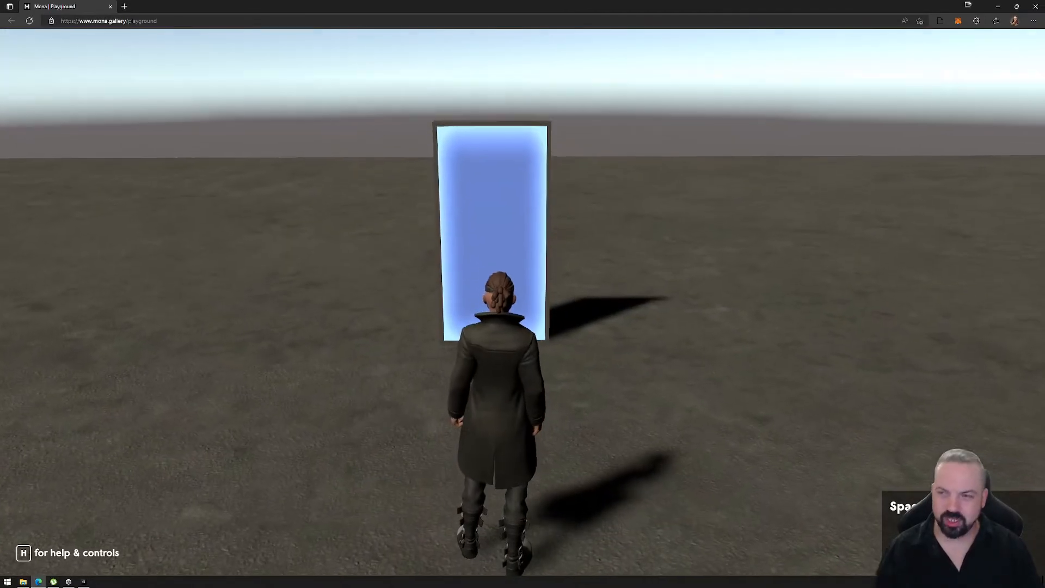
key(Escape)
click(1034, 6)
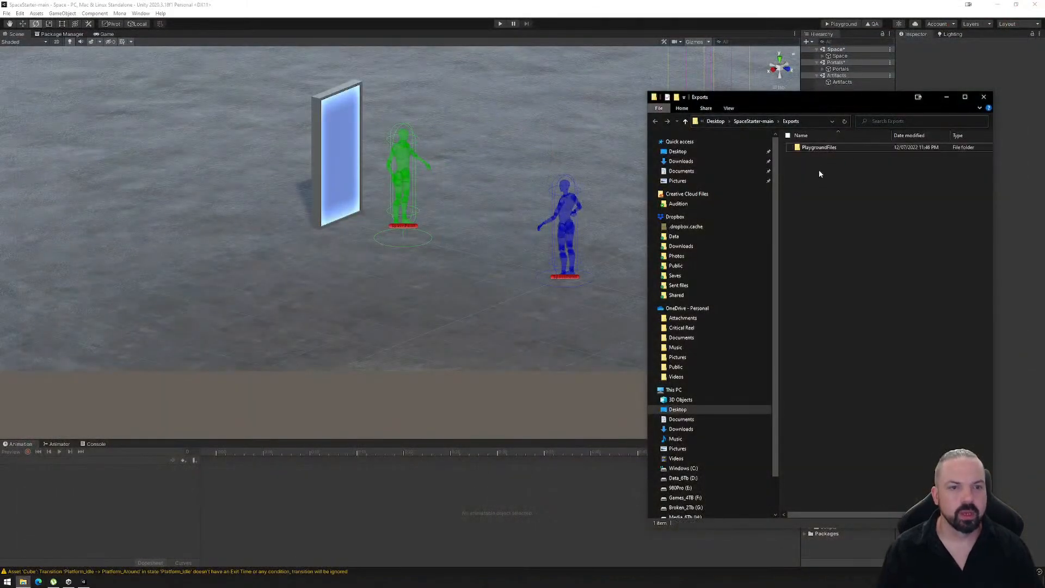
- Delete the PlaygroundFiles folder from Exports, close the folder window and check the objects under Assets
key(Delete)
click(984, 97)
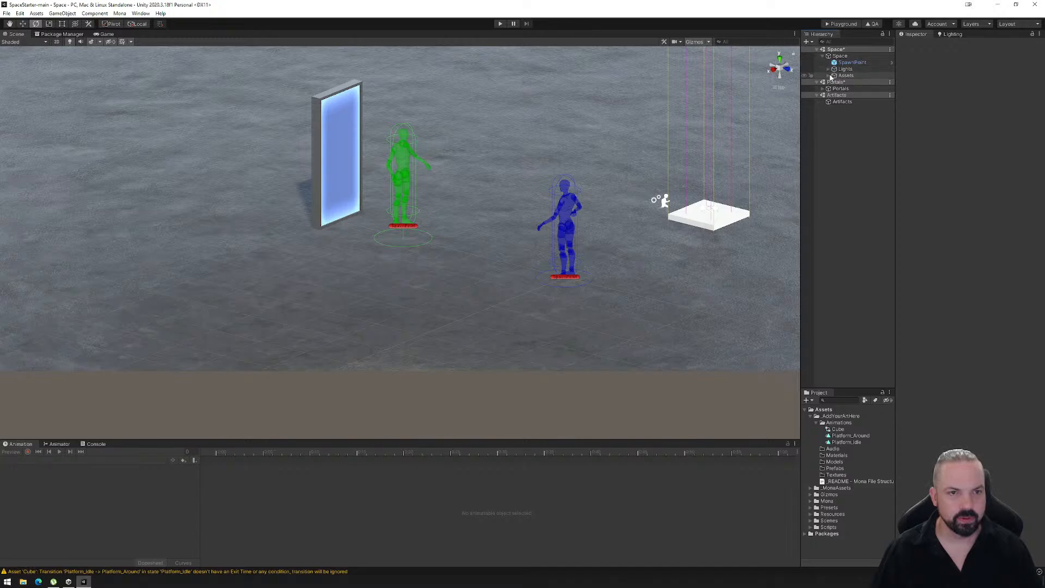
click(847, 96)
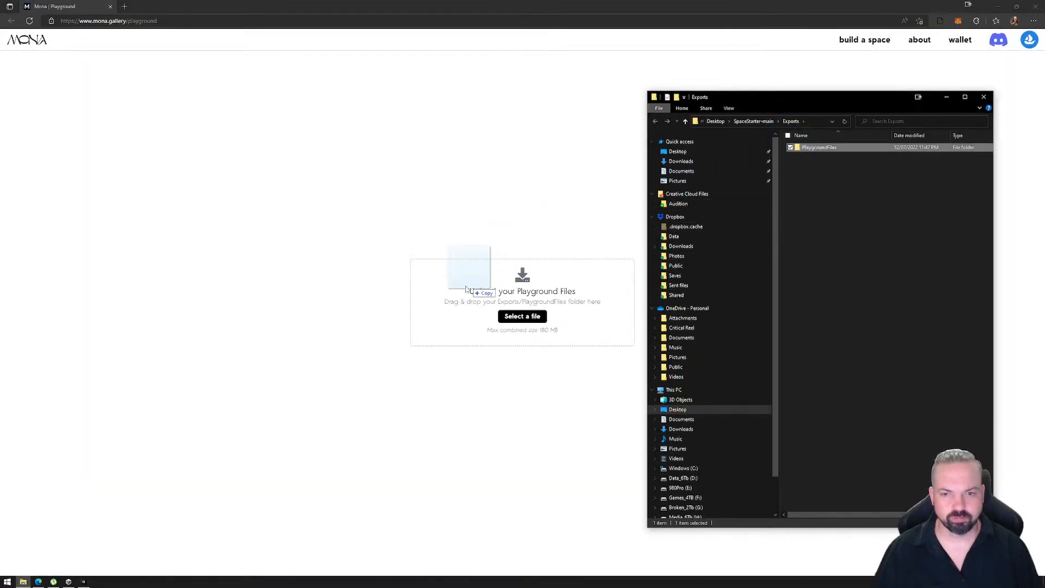
- Upload the rebuilt PlaygroundFiles folder to the Mona Playground page and enter the space
drag(466, 289, 466, 292)
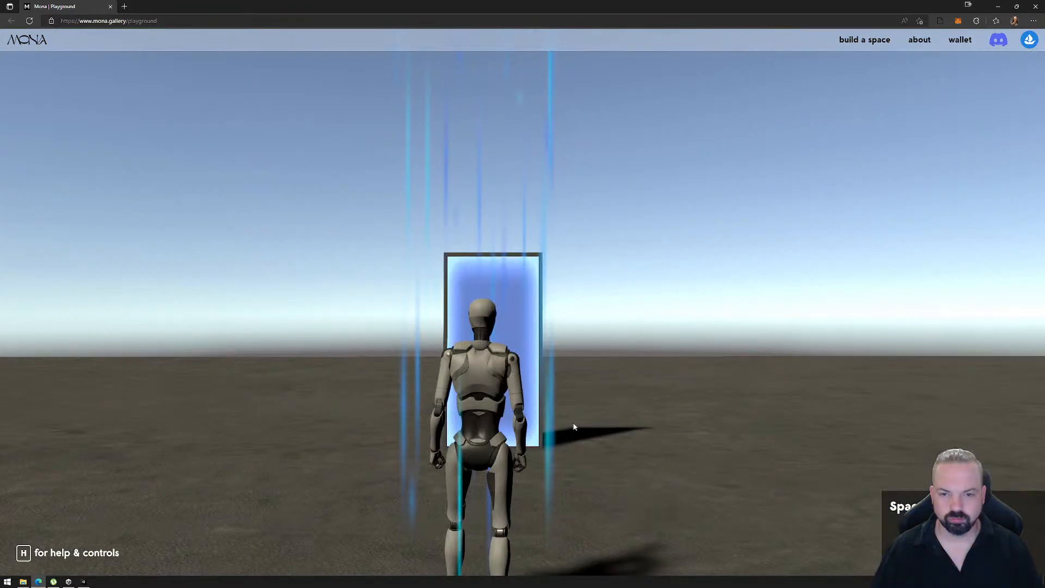
click(579, 420)
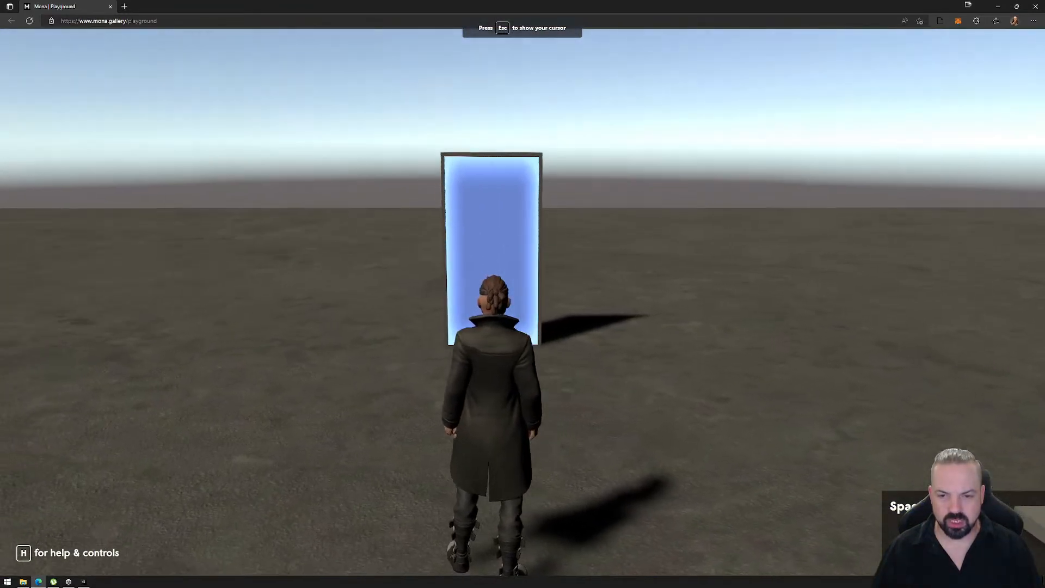
- Walk the avatar up to the portal door and around it to test the warp volume from the front, side and back
key(a)
key(d)
key(w)
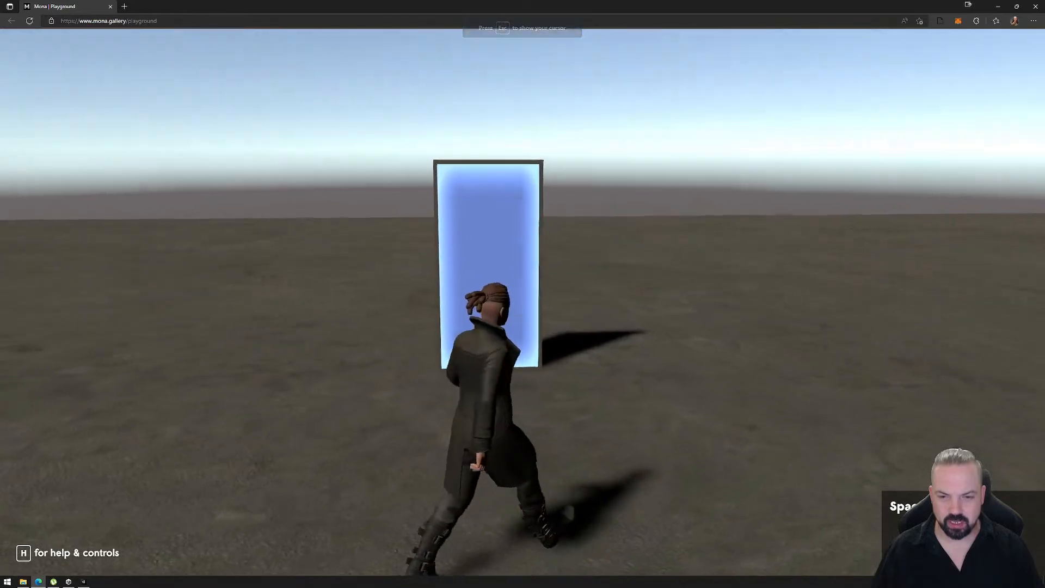
key(a)
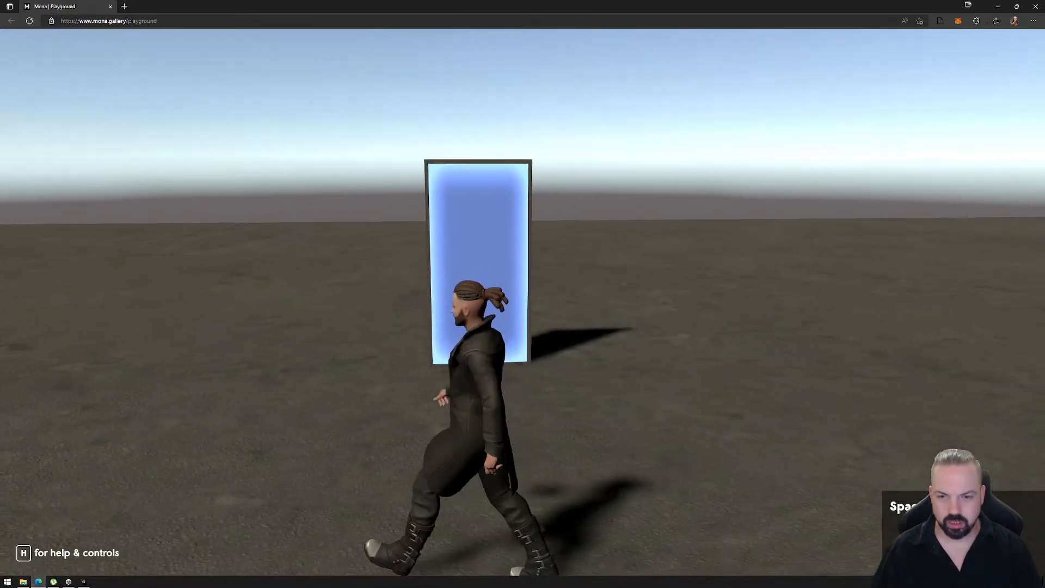
key(w)
key(a)
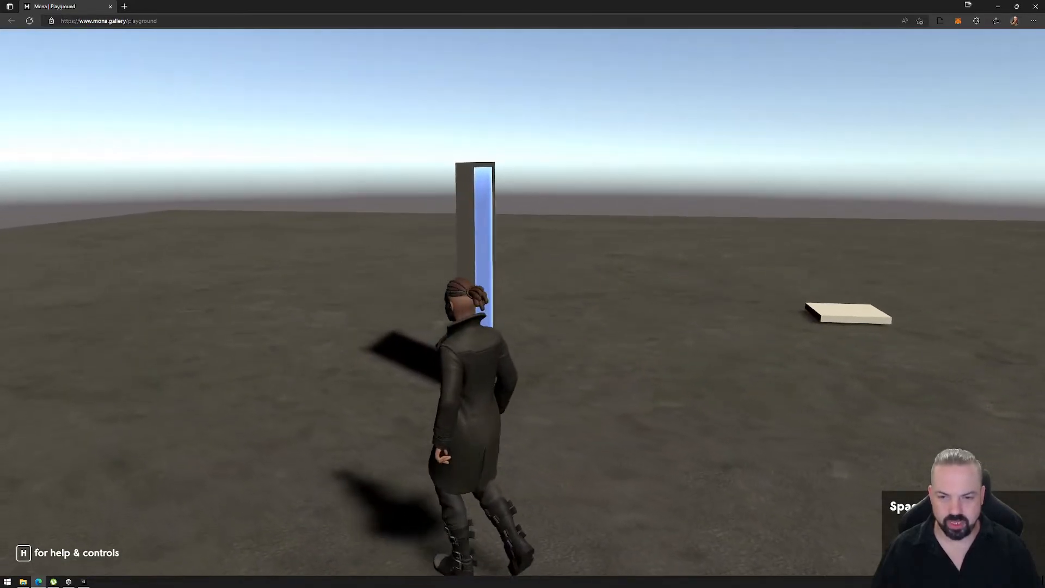
key(w)
key(a)
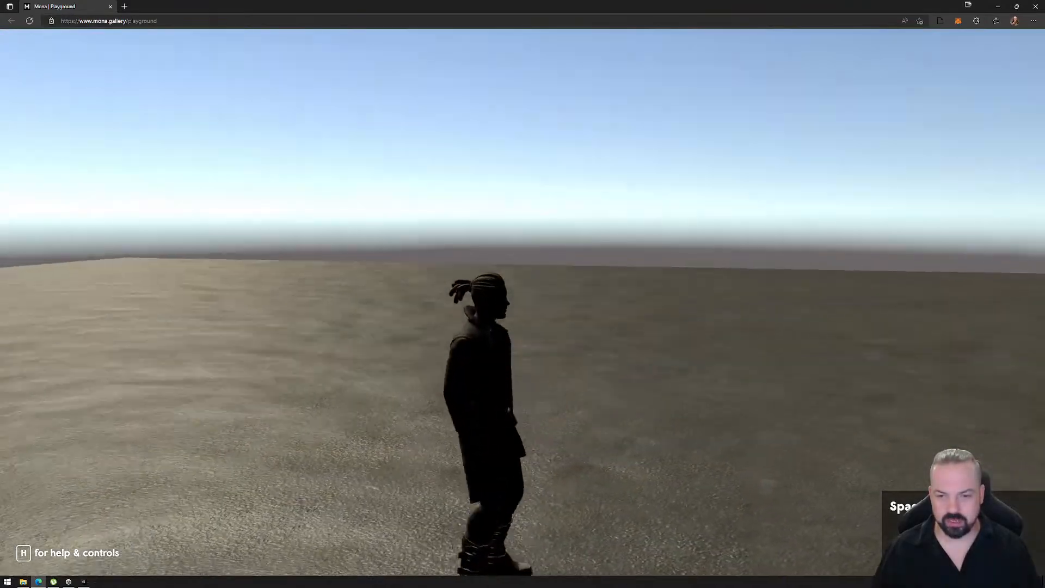
key(w)
key(w)
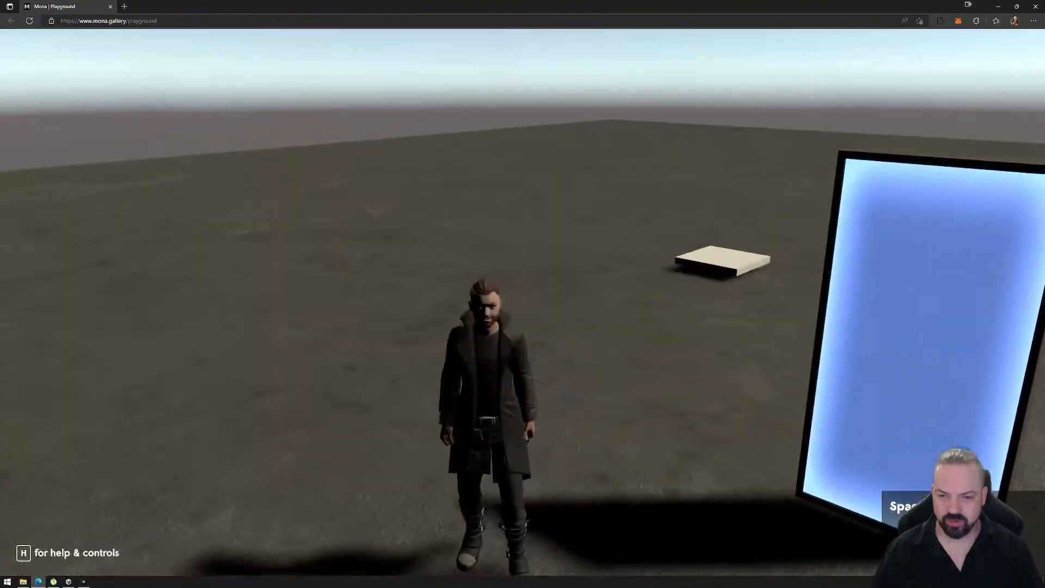
- Run and jump the avatar around the portal door and platform to test repeated warps, and leave the space
key(w)
key(s)
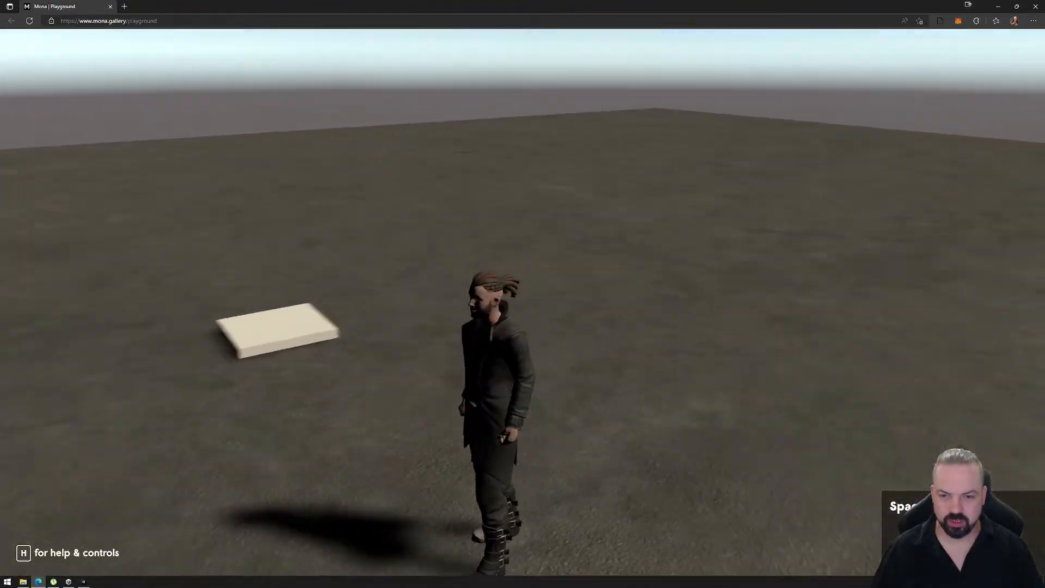
key(w)
key(space)
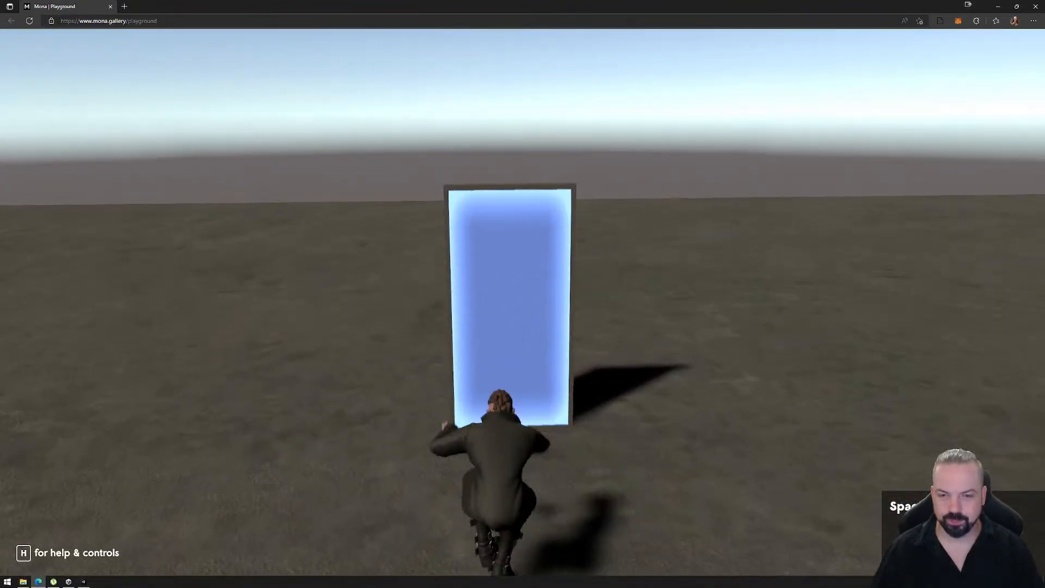
key(d)
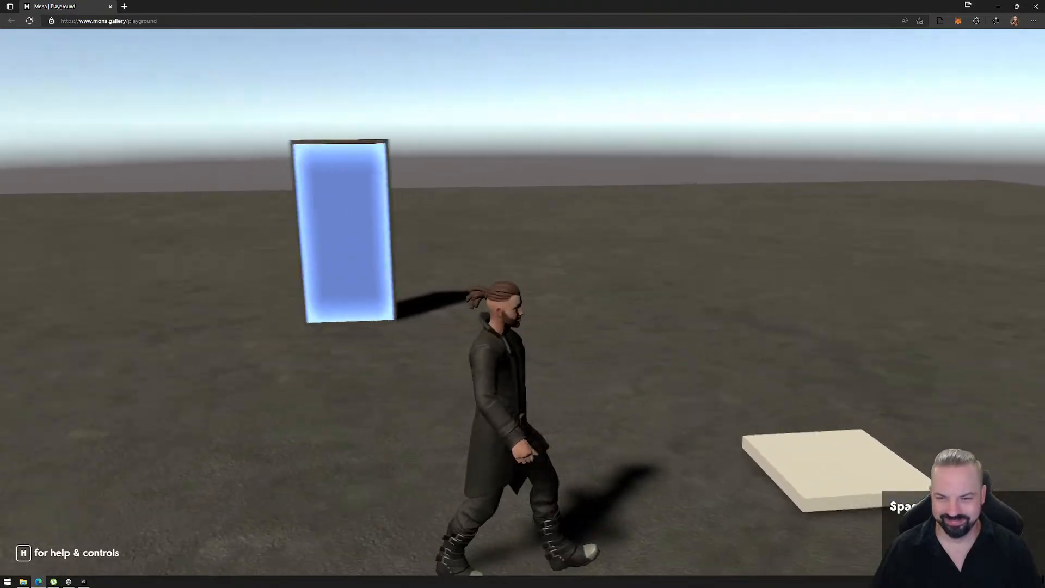
key(w)
key(space)
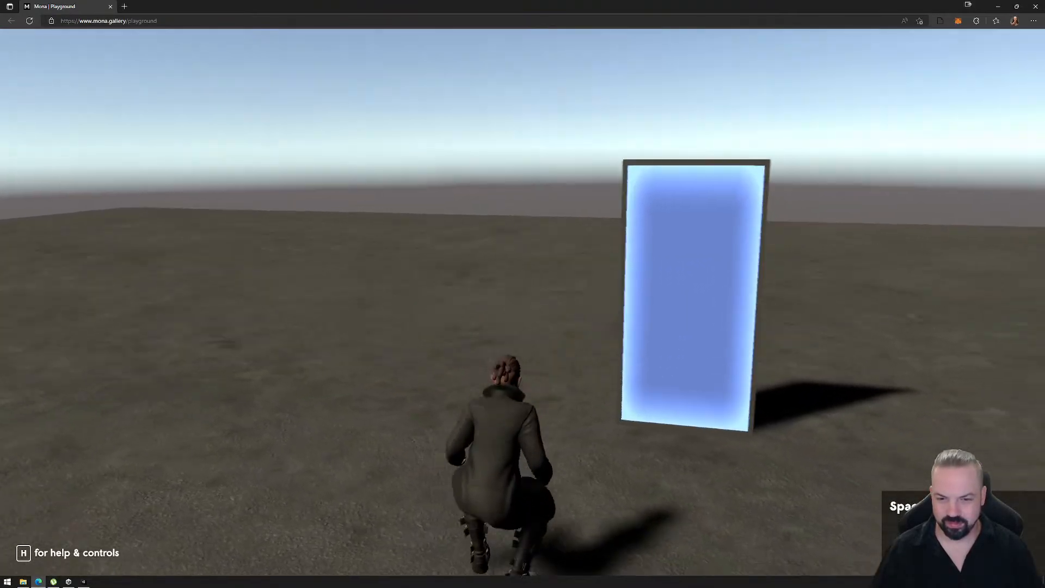
key(space)
key(a)
key(space)
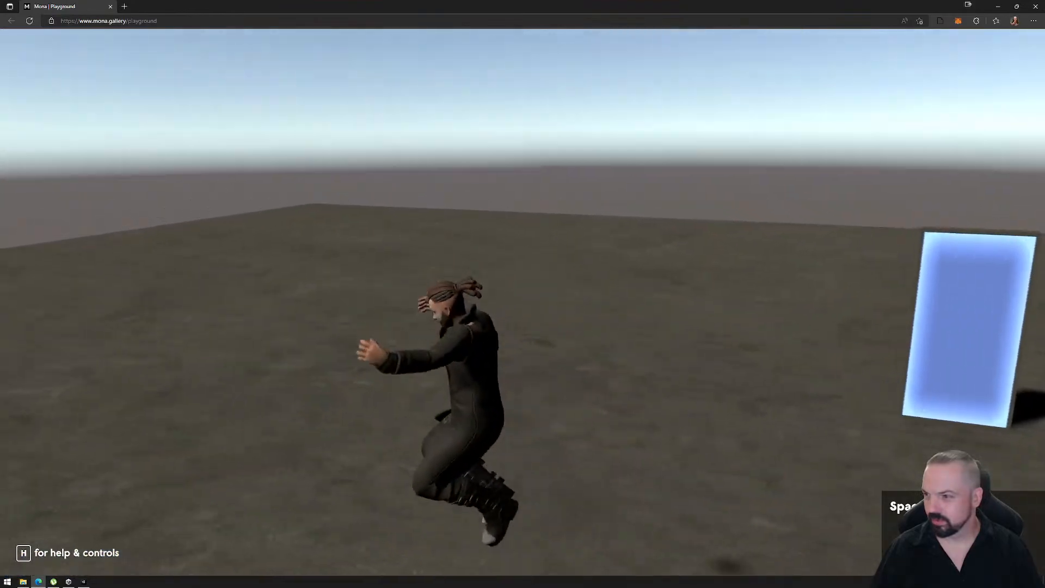
key(w)
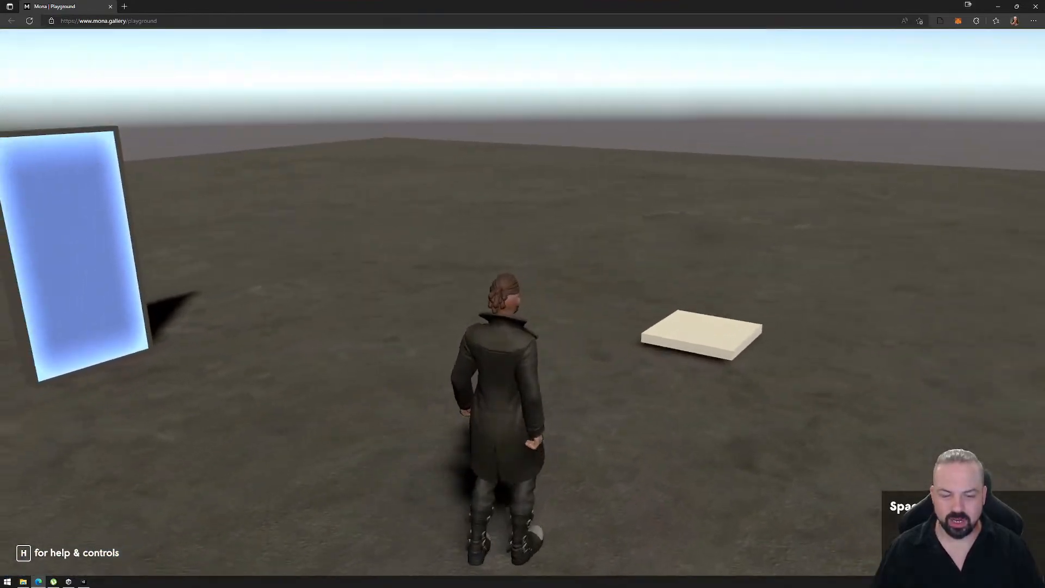
key(Escape)
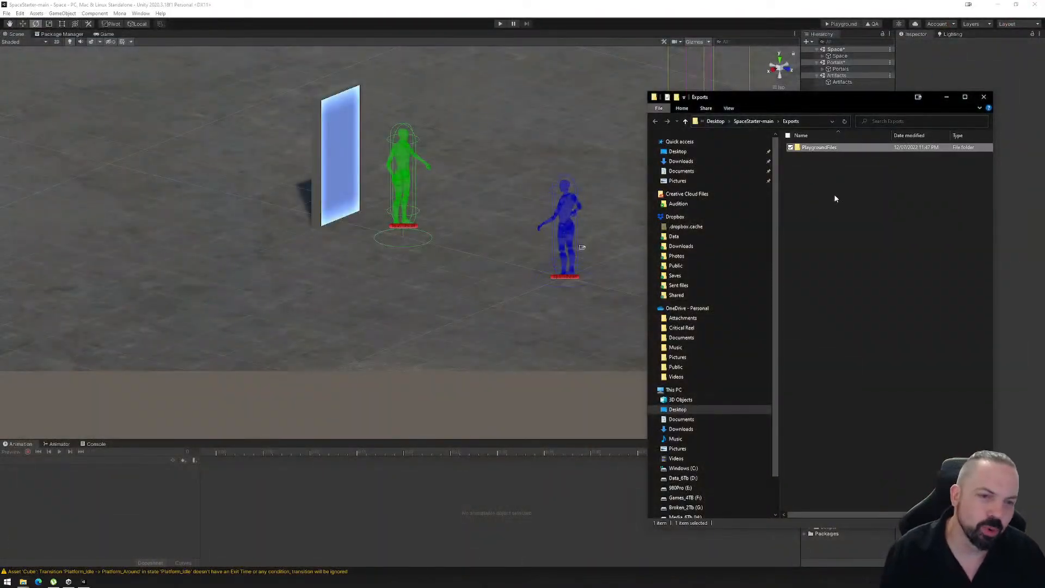
- Permanently delete the PlaygroundFiles folder from Exports and close the folder window
key(shift+Delete)
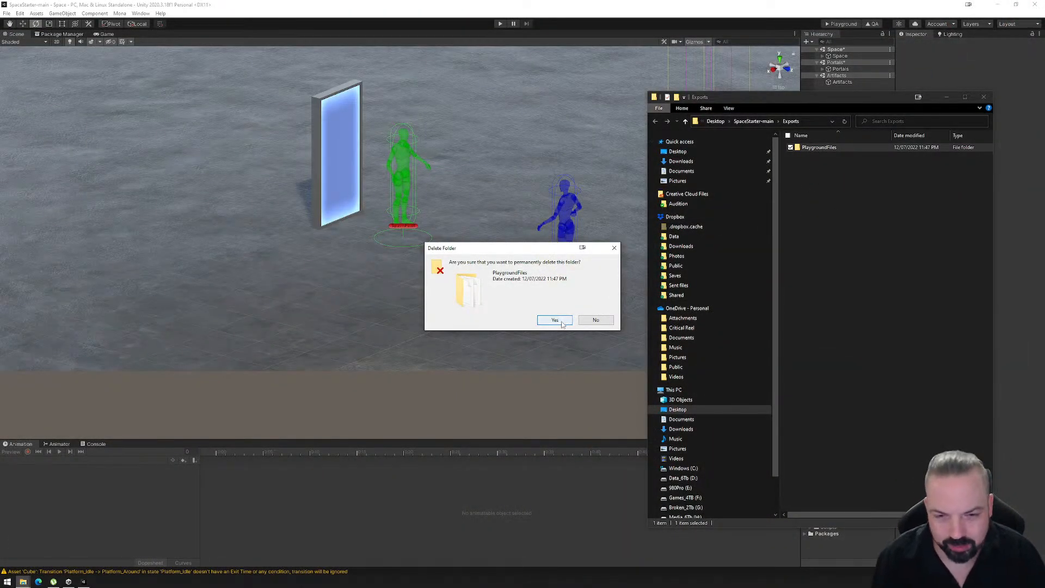
click(562, 323)
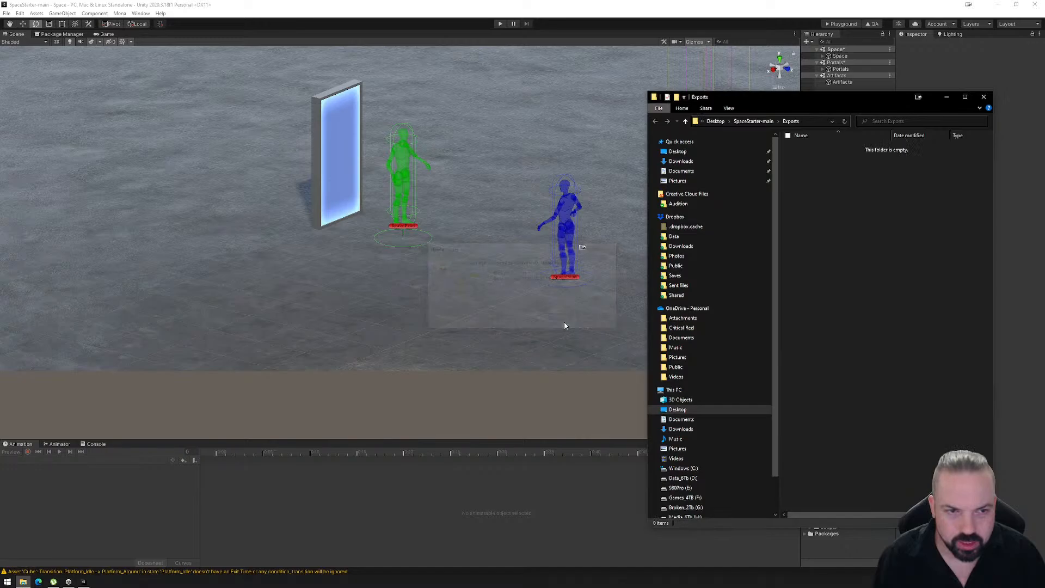
click(983, 98)
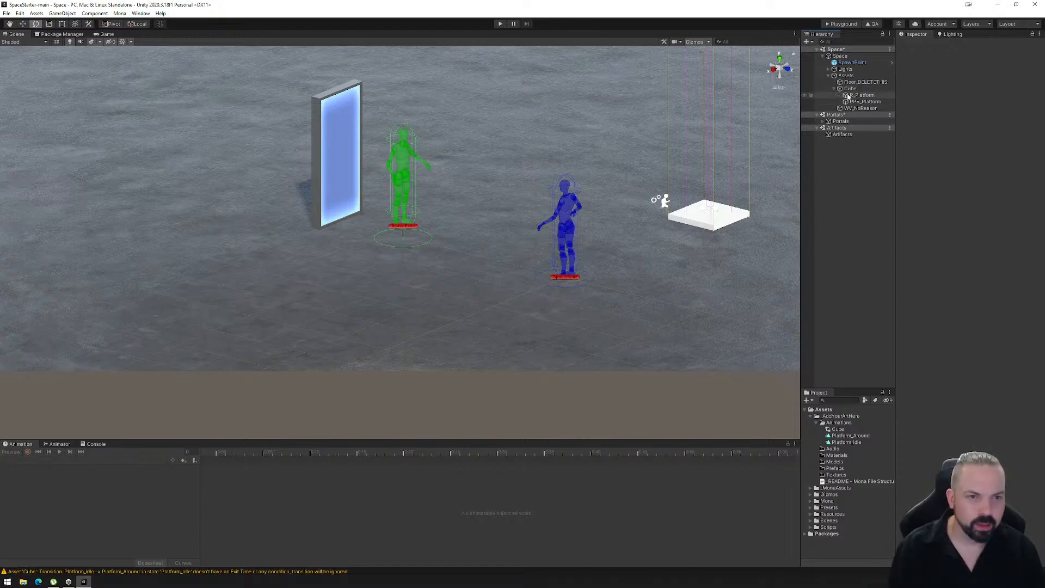
- Delete the Cube platform with its child objects and WV_NoReason from the Assets group
click(850, 89)
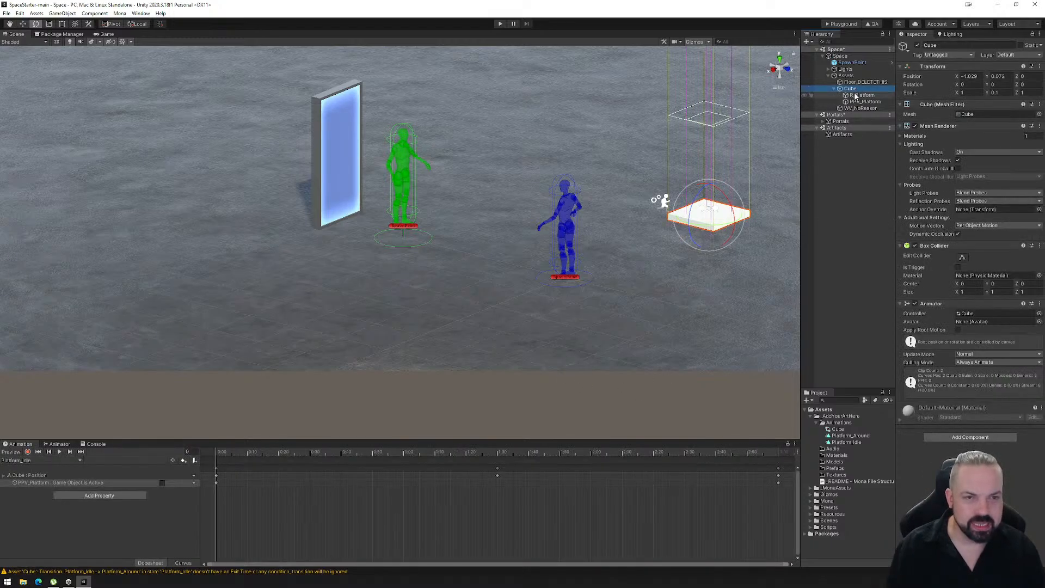
key(Delete)
key(Delete)
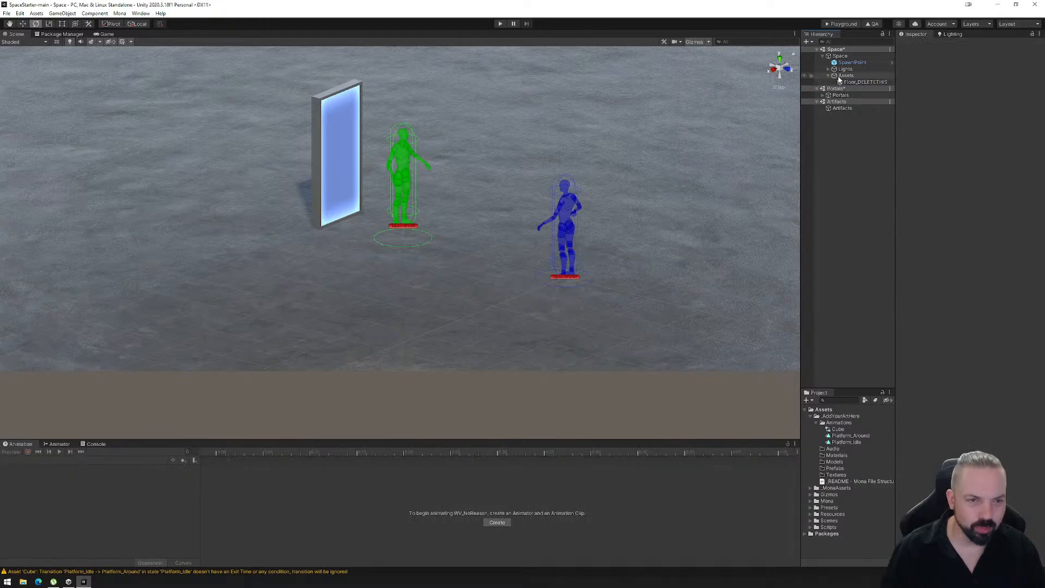
- Add a cube under Assets and move it along X to about 5.5, away from the spawn point
click(837, 78)
right_drag(658, 296, 567, 331)
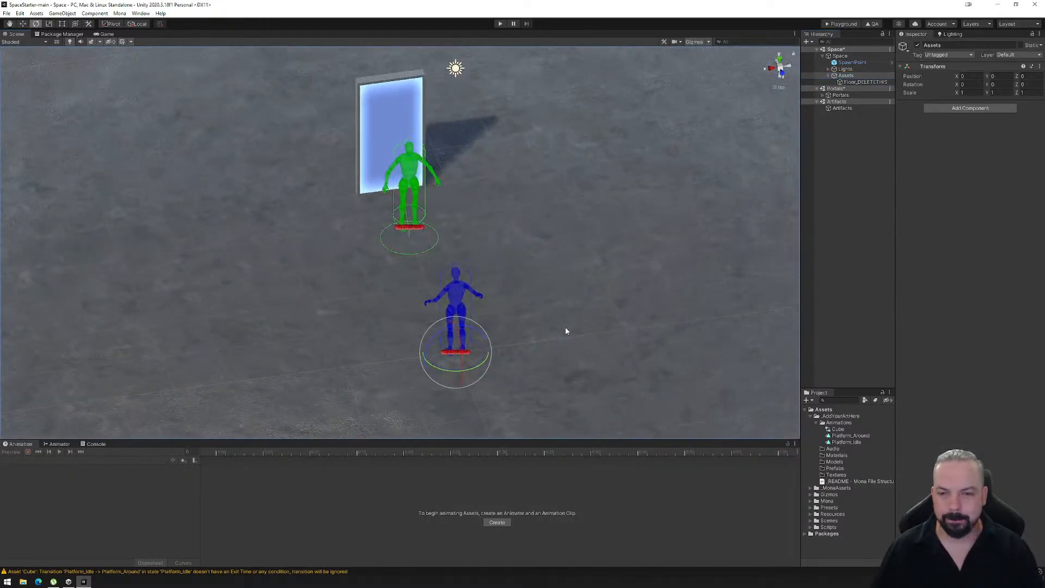
scroll(567, 330, down, 7)
middle_drag(575, 313, 654, 297)
alt+drag(633, 293, 590, 284)
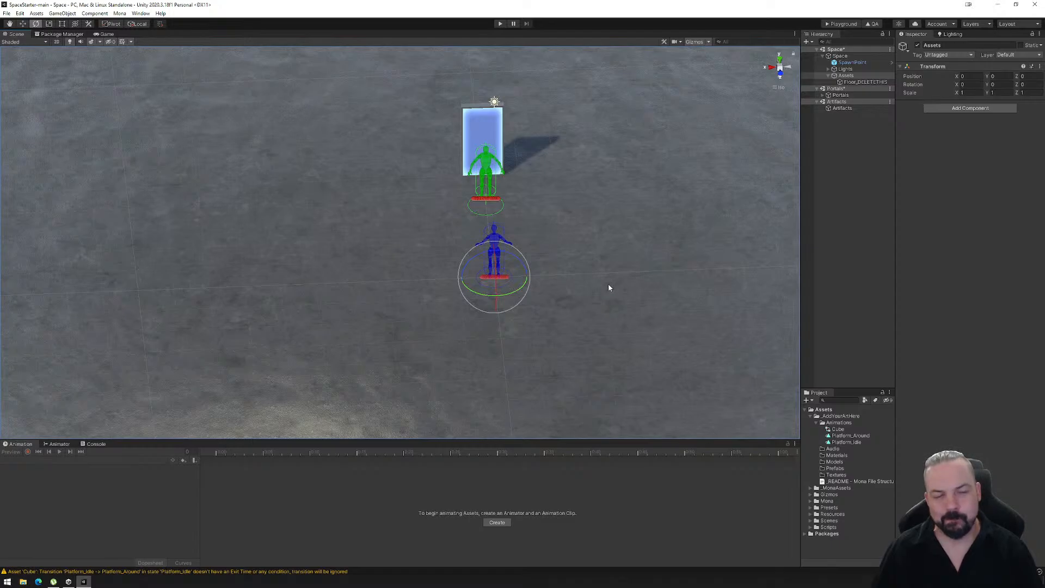
right_click(846, 76)
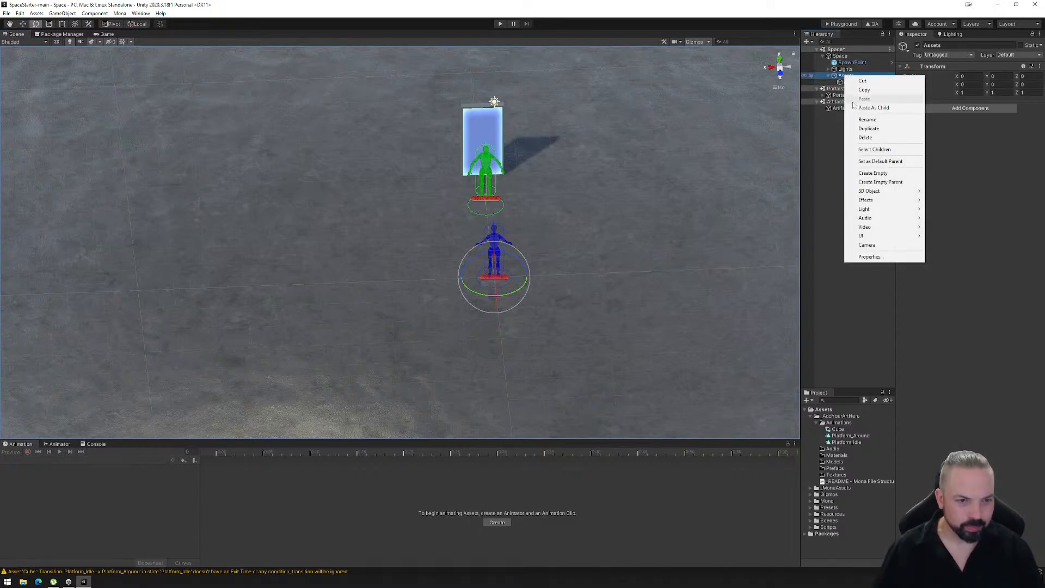
mouse_move(876, 192)
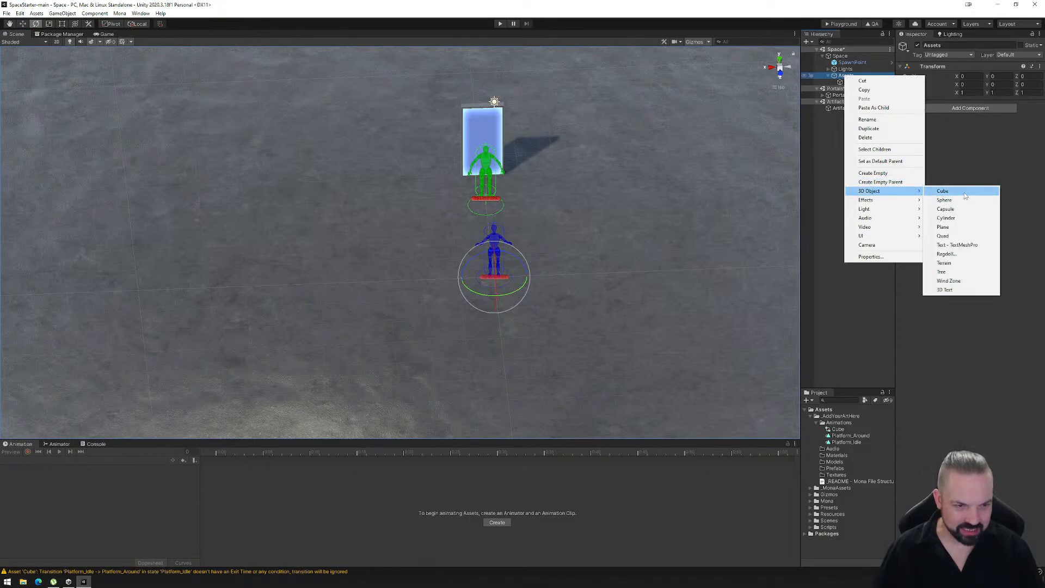
click(965, 195)
click(22, 24)
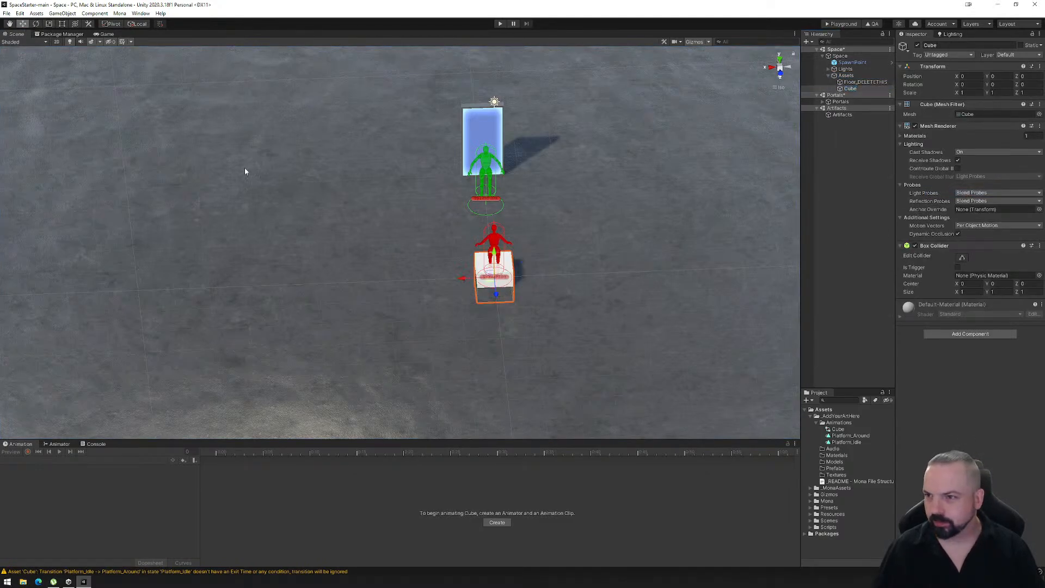
drag(469, 275, 245, 282)
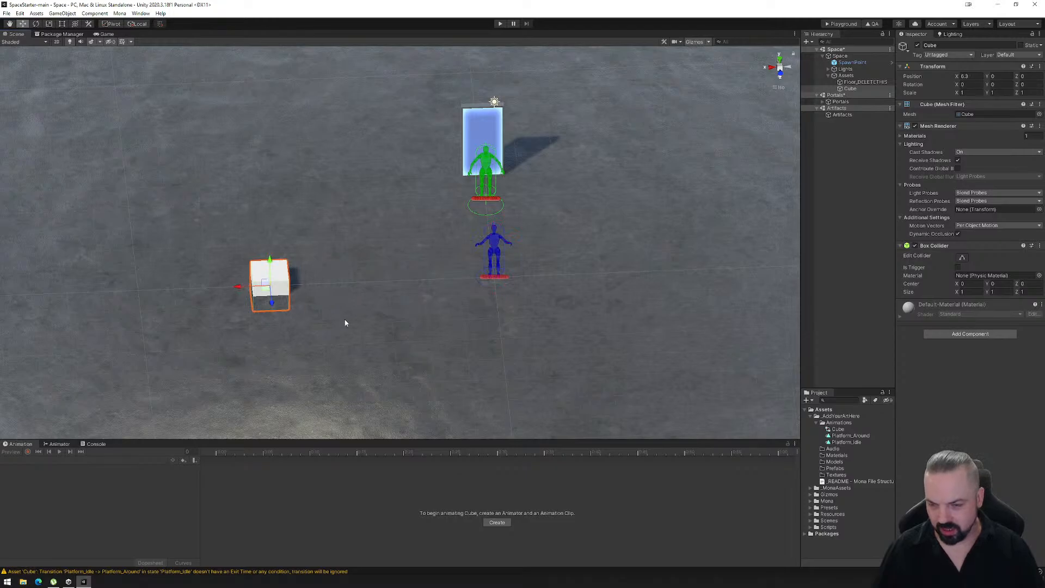
- Flatten the new cube into a thin platform with a Y scale of about 0.1
right_drag(345, 323, 384, 279)
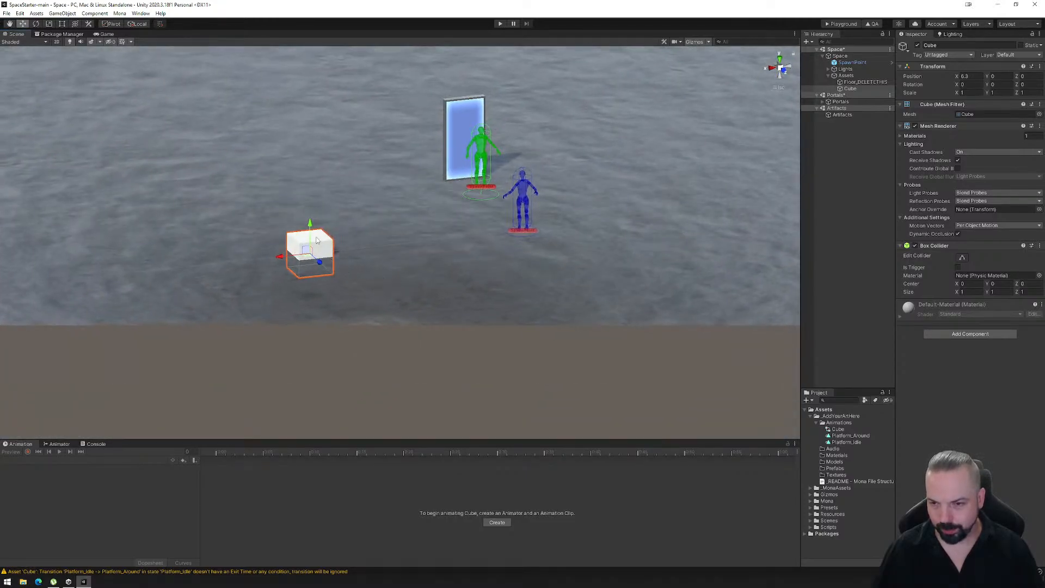
key(r)
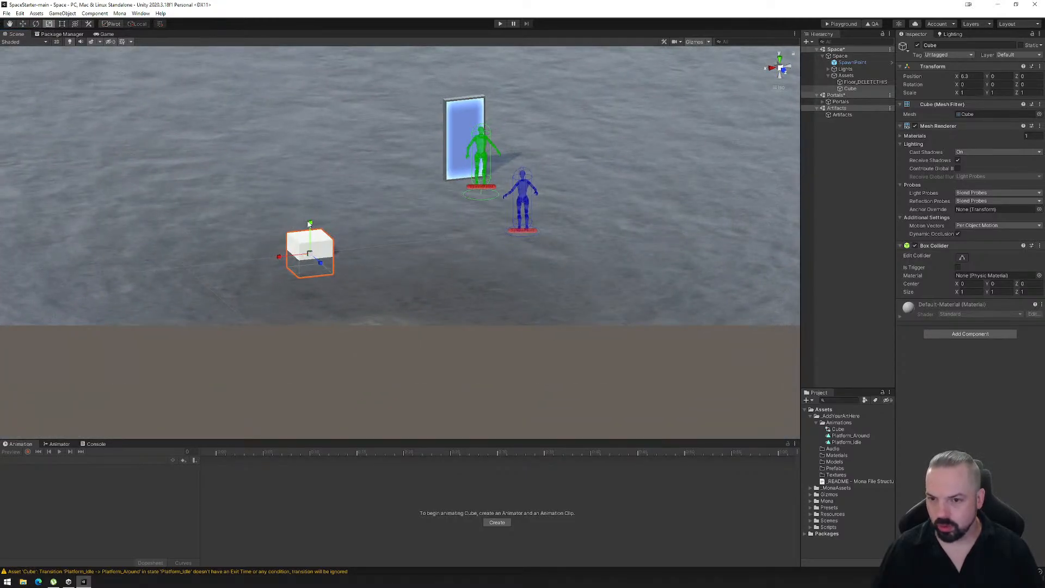
drag(309, 224, 317, 252)
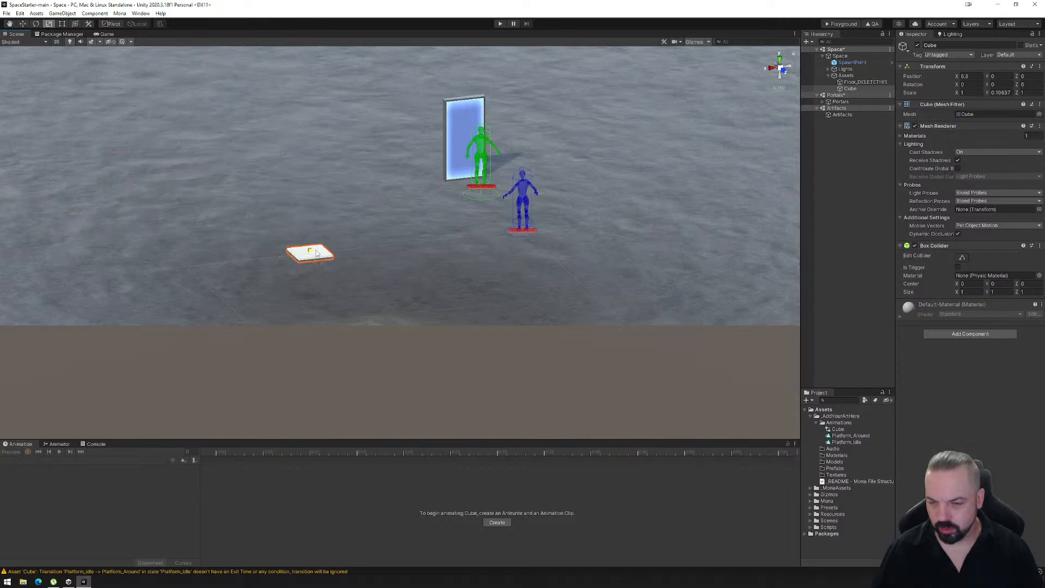
- Move the flat platform across the floor to X about 6.5 and Z about -0.48
right_drag(361, 238, 434, 256)
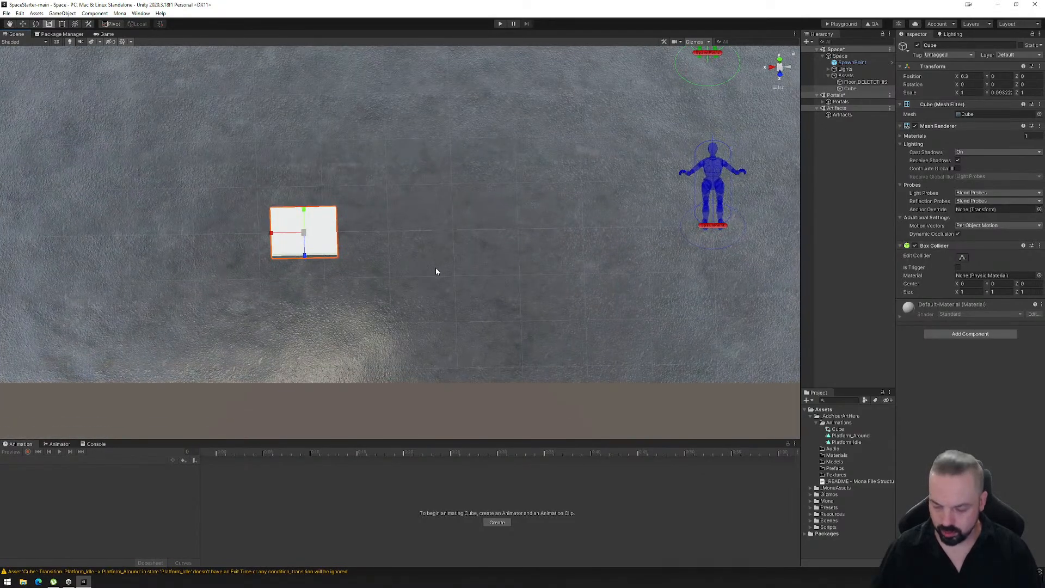
key(f)
key(w)
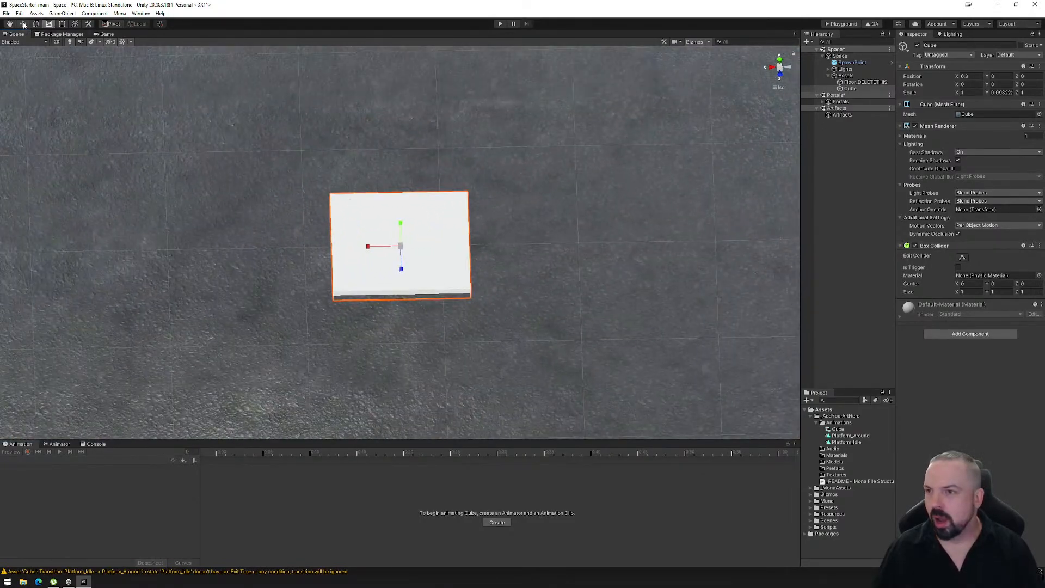
scroll(495, 271, down, 3)
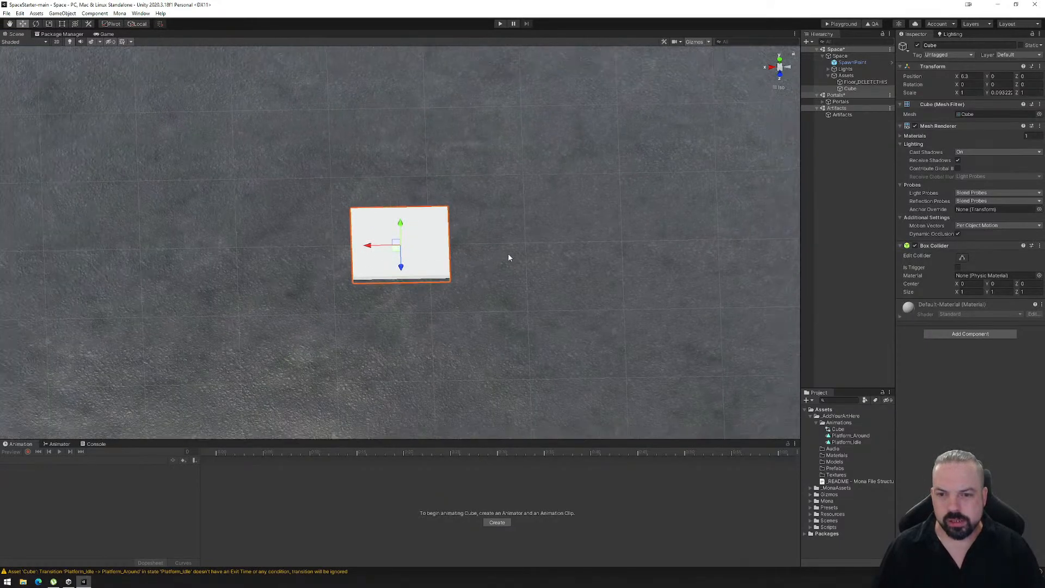
drag(396, 249, 376, 218)
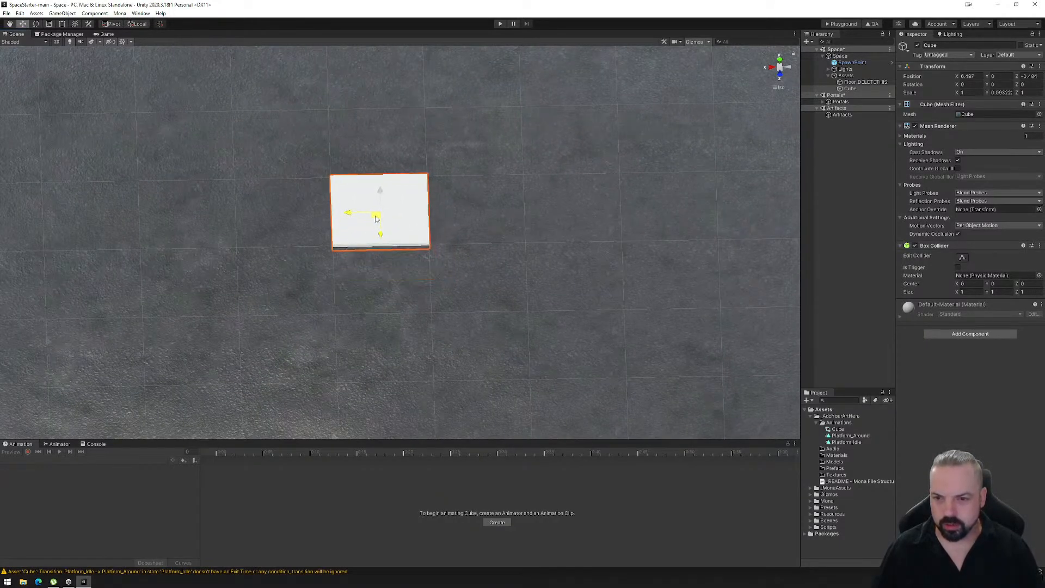
alt+drag(478, 269, 414, 301)
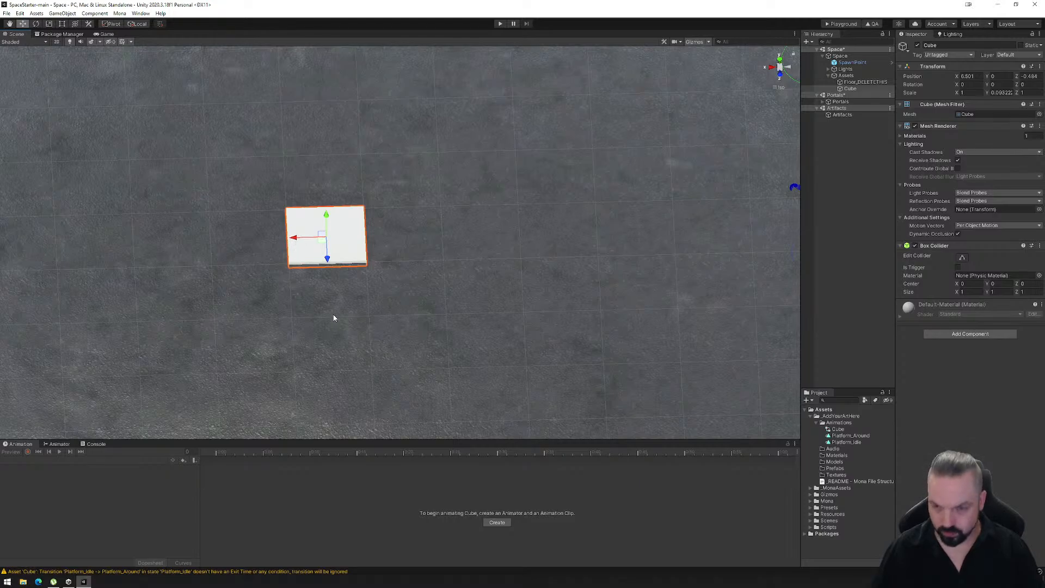
- Duplicate the flat platform twice along X to form a row of three platforms with narrow gaps between them
key(ctrl+d)
drag(294, 238, 459, 236)
key(ctrl+d)
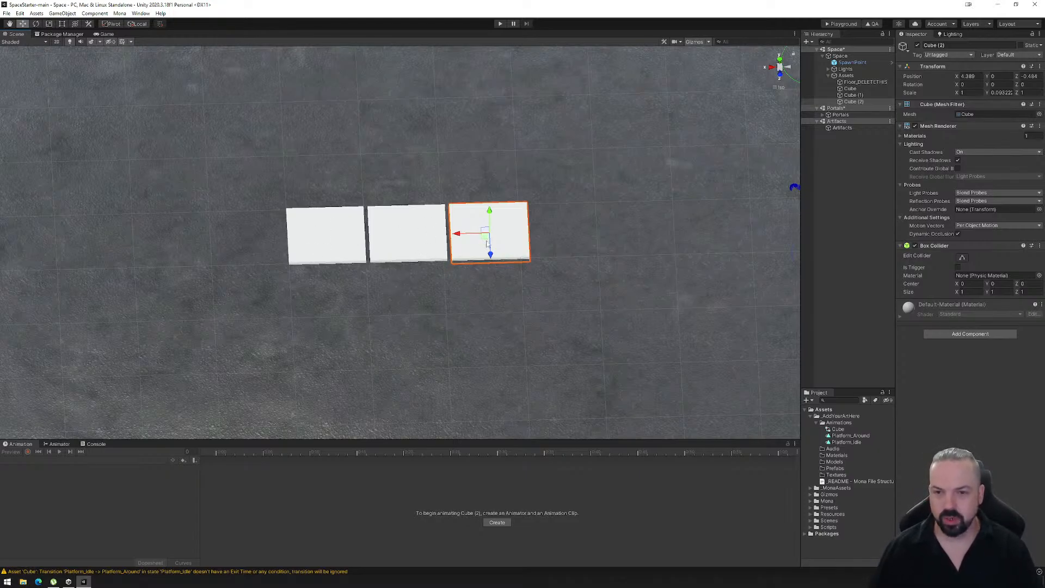
middle_drag(443, 232, 467, 308)
scroll(459, 293, down, 2)
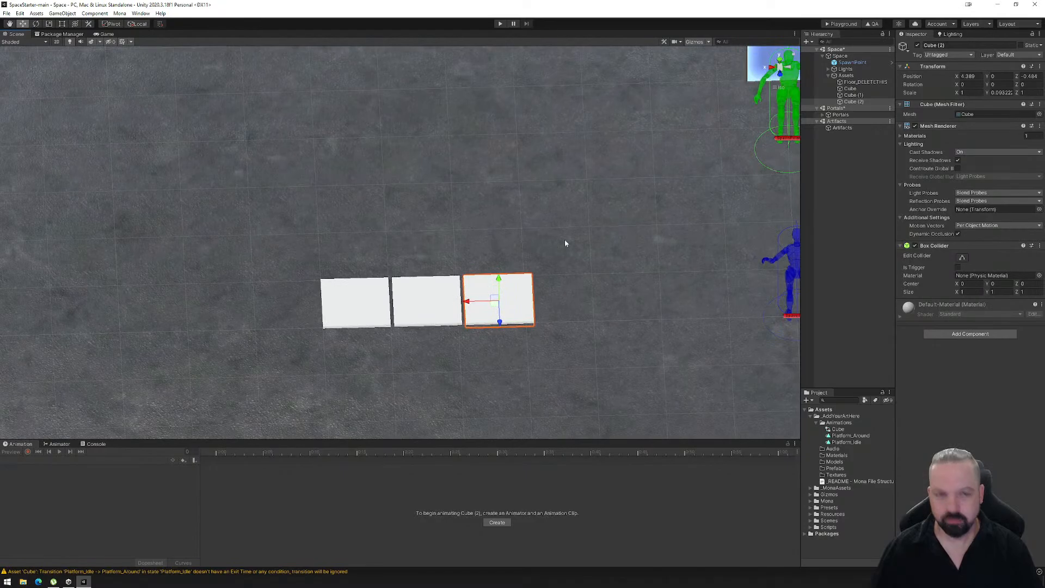
- Add a new cube under Assets and move it away from the platform row to X about 5.46 and Z about -4.52
right_click(848, 77)
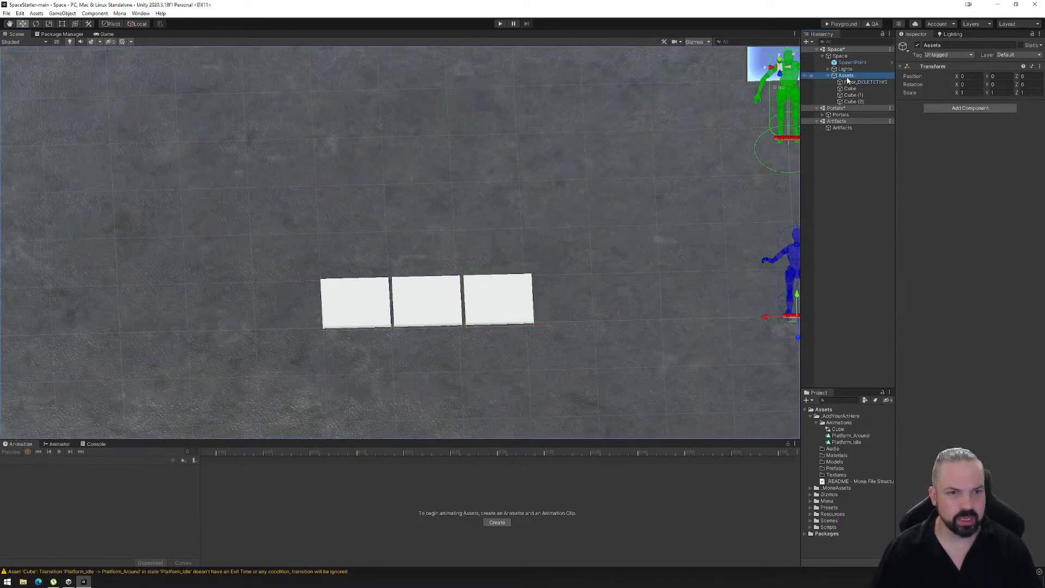
mouse_move(876, 193)
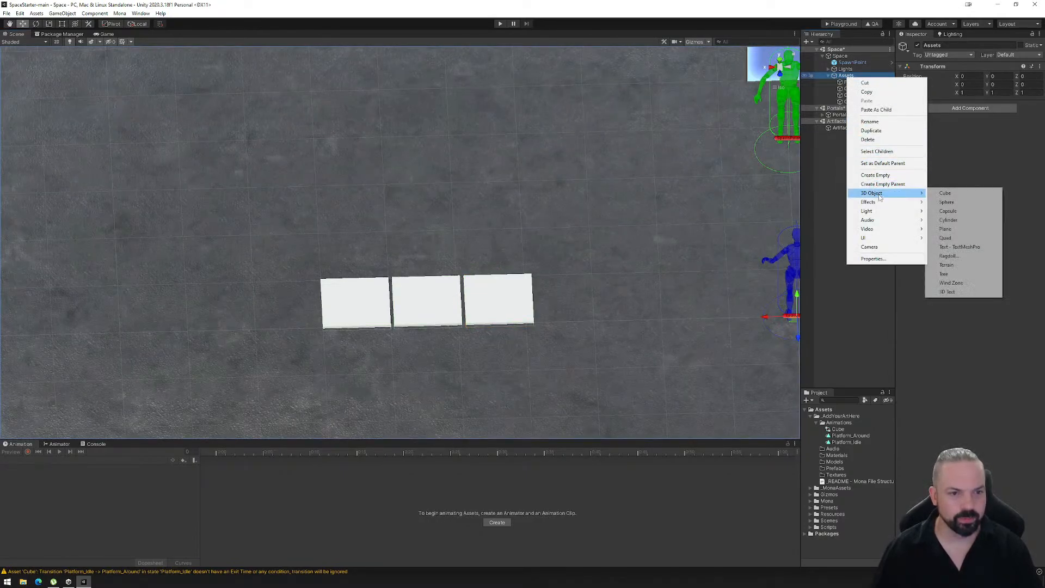
click(942, 194)
alt+drag(456, 309, 531, 283)
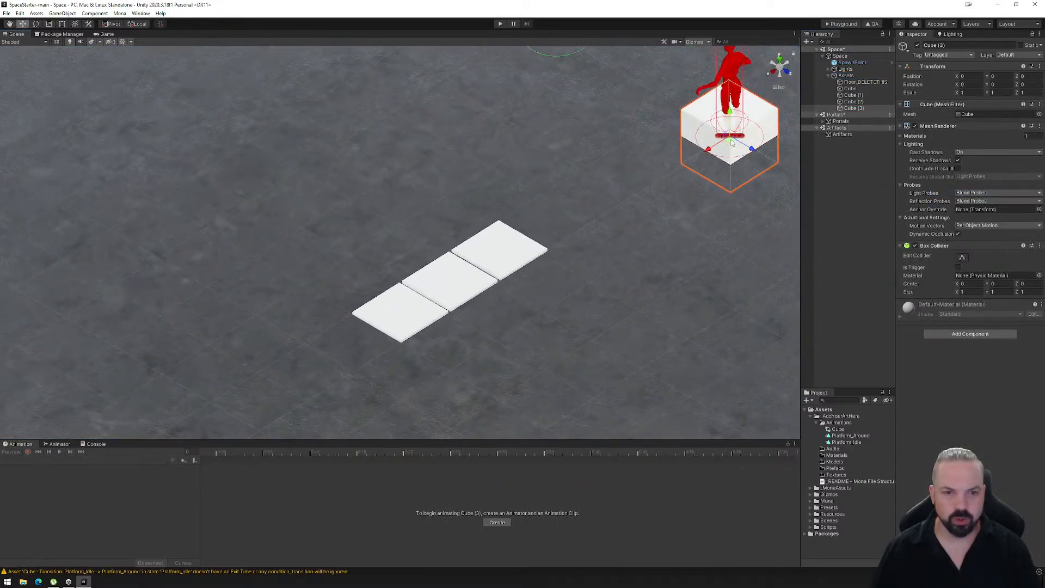
drag(729, 139, 253, 177)
alt+drag(440, 319, 266, 240)
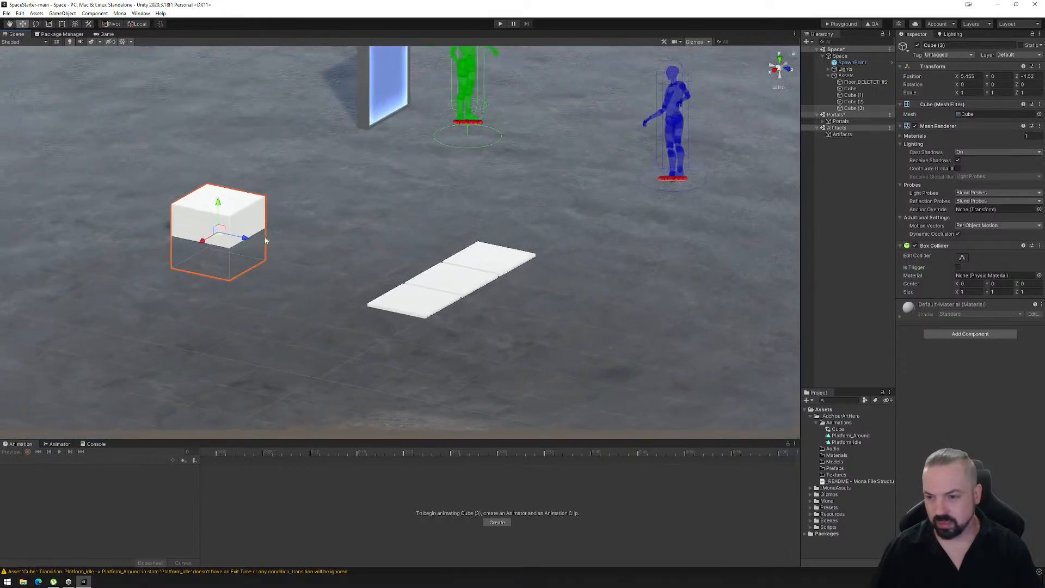
- Raise the new full-size cube above the floor to a Y position of about 0.9
drag(222, 211, 244, 183)
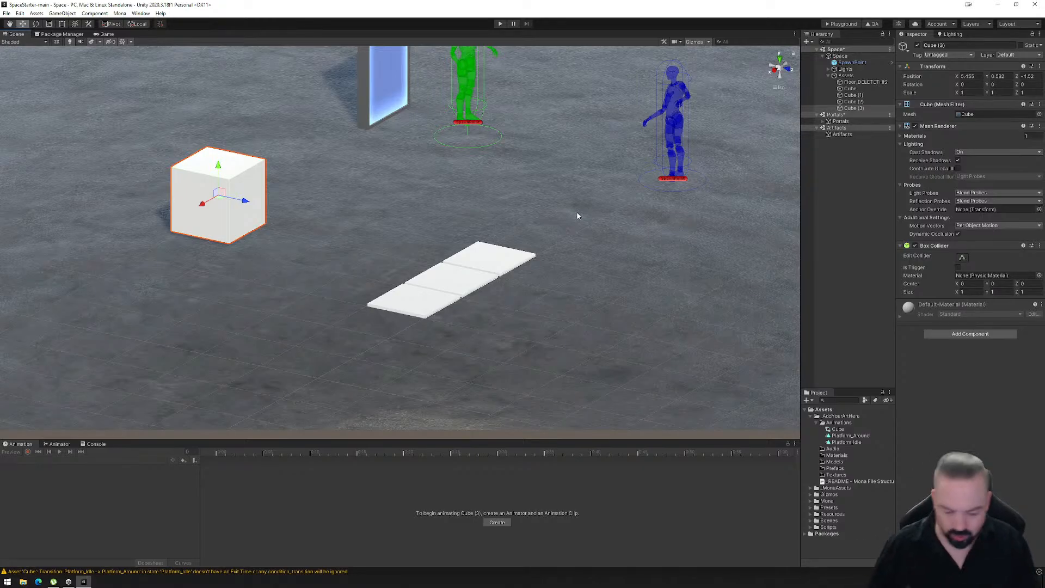
alt+drag(420, 236, 430, 261)
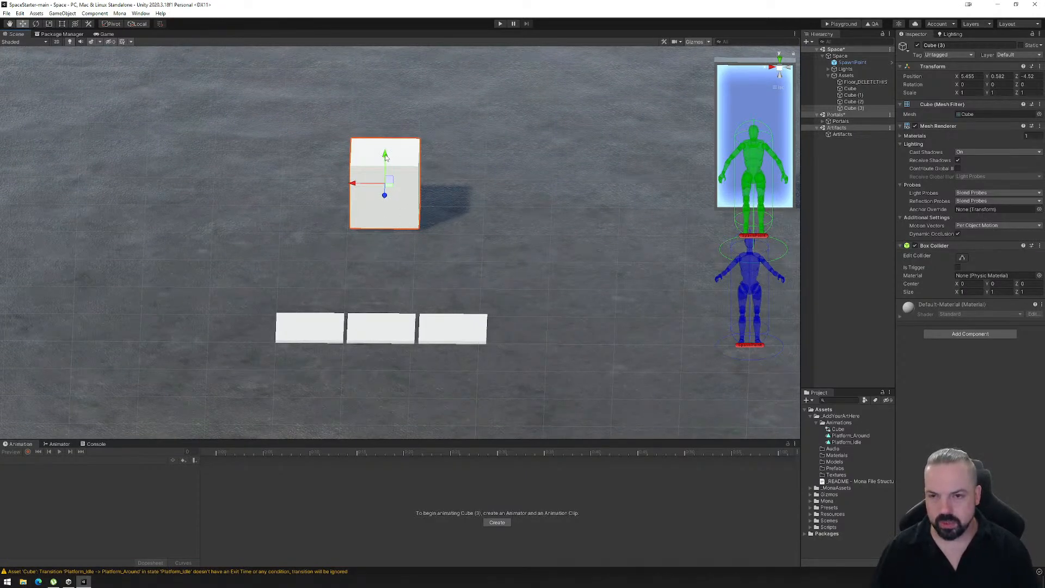
drag(384, 156, 384, 136)
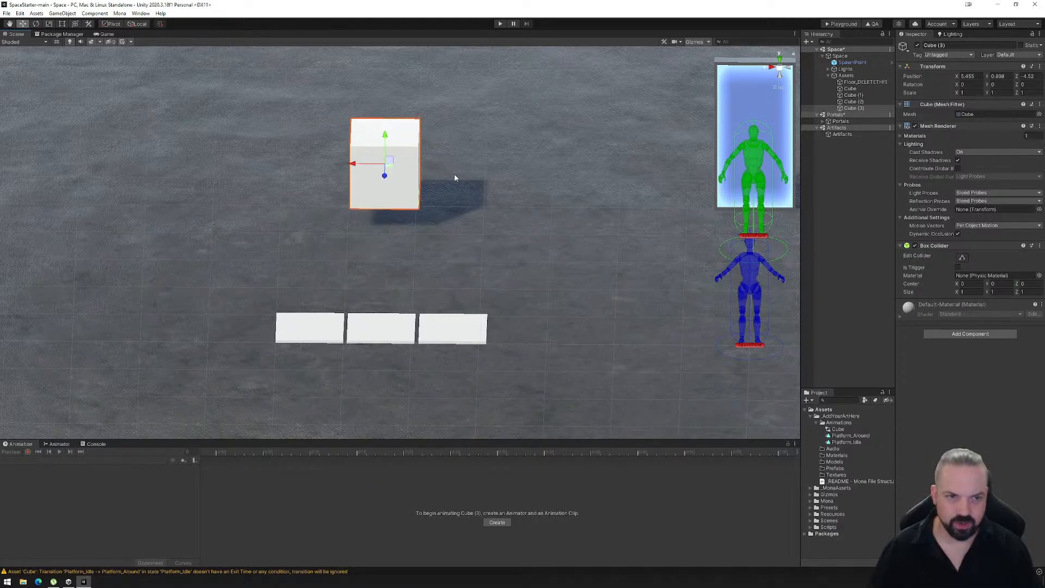
- Create an animation clip for the raised cube and save it as Cube_Idle.anim in the Animations folder
click(496, 523)
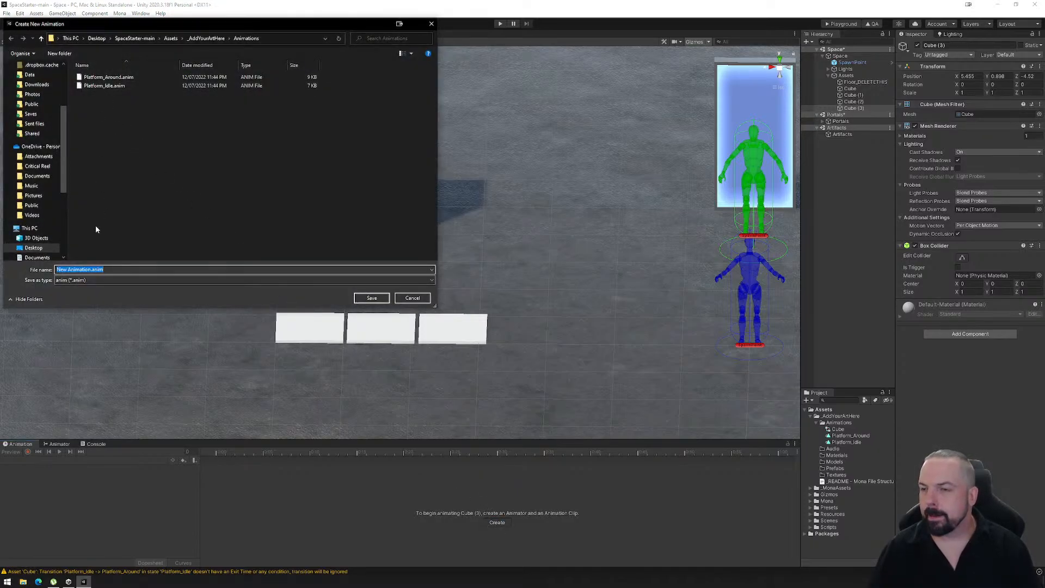
click(91, 269)
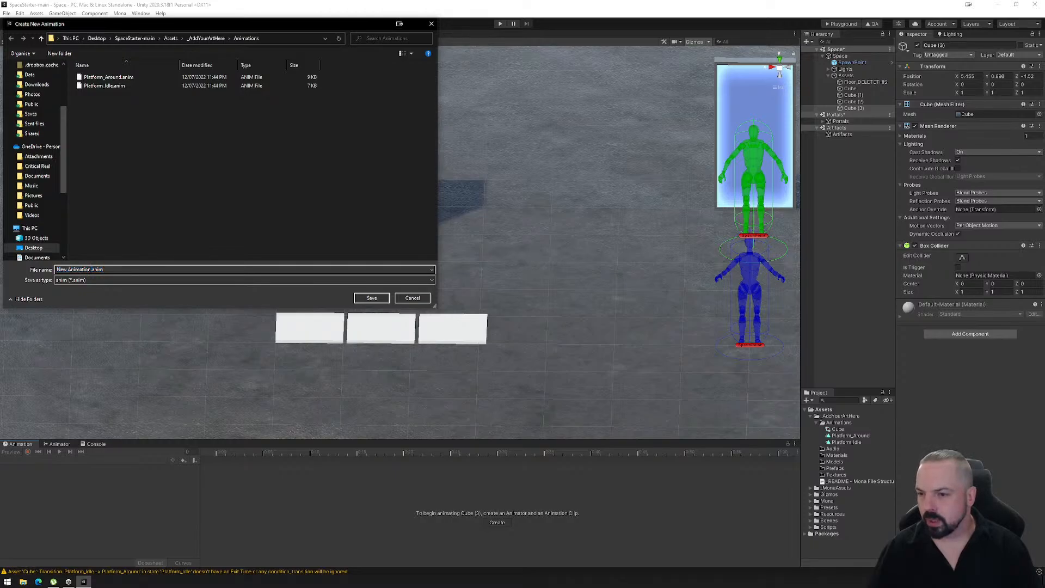
key(shift+Home)
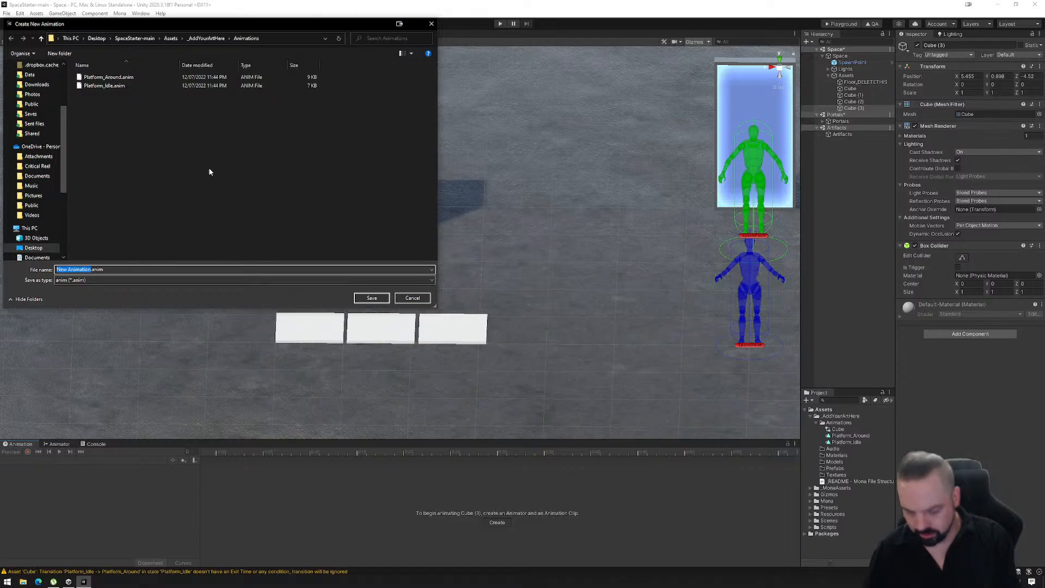
text(Cube_)
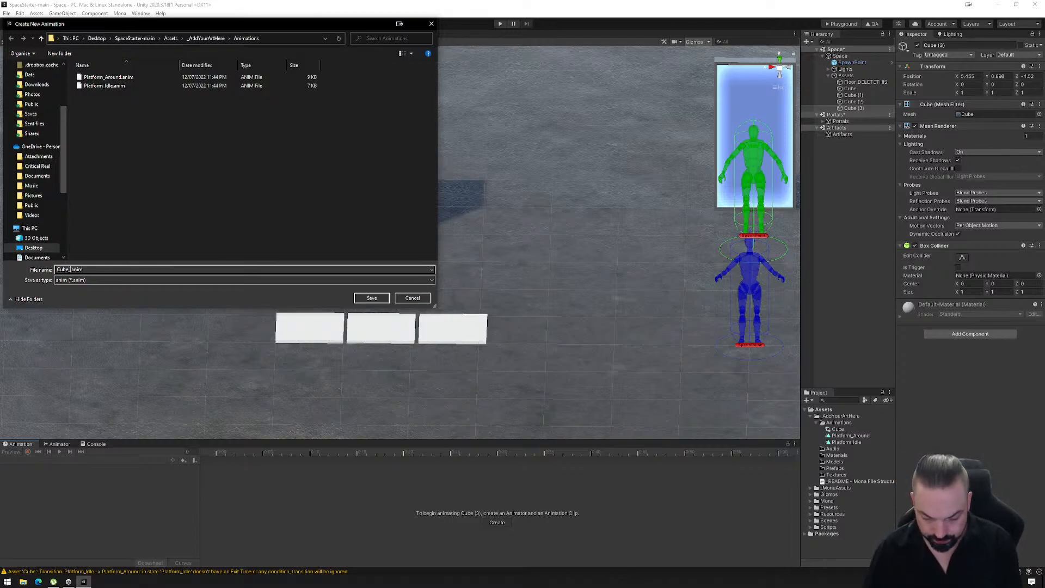
text(Idle)
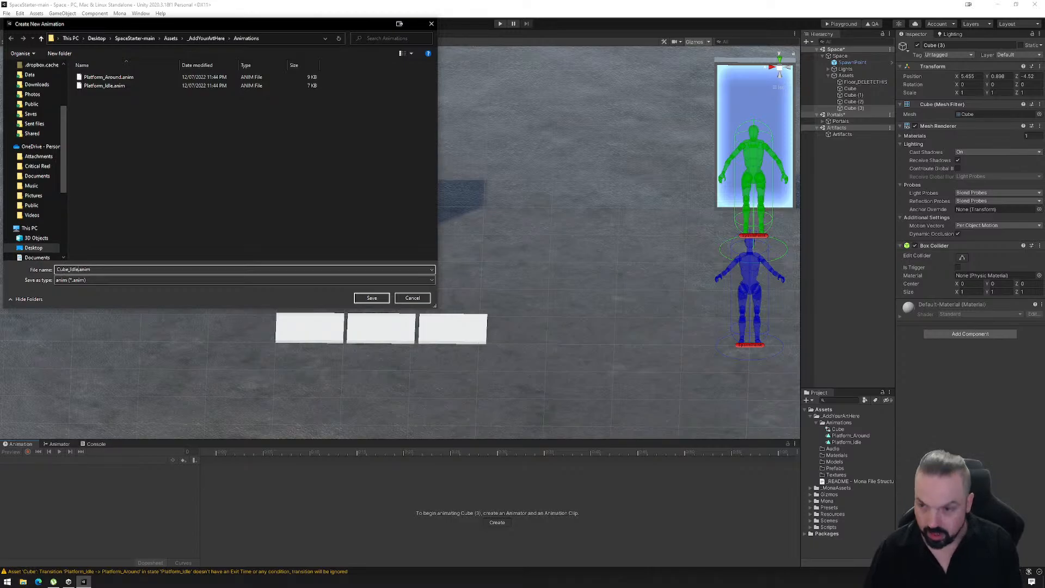
click(371, 299)
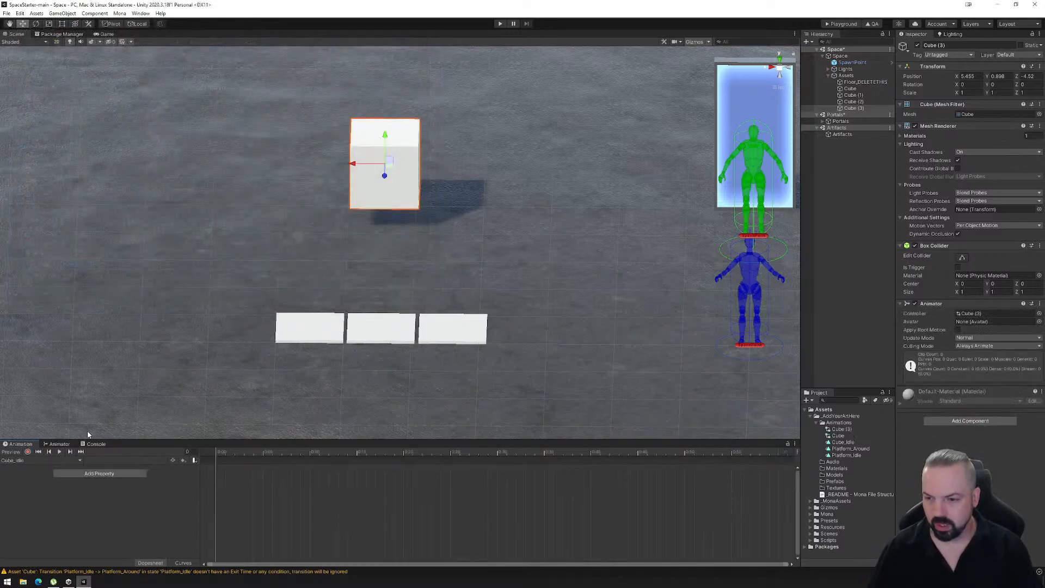
- Inspect the Cube_Idle state in the cube's Animator graph and return to the animation timeline
click(59, 443)
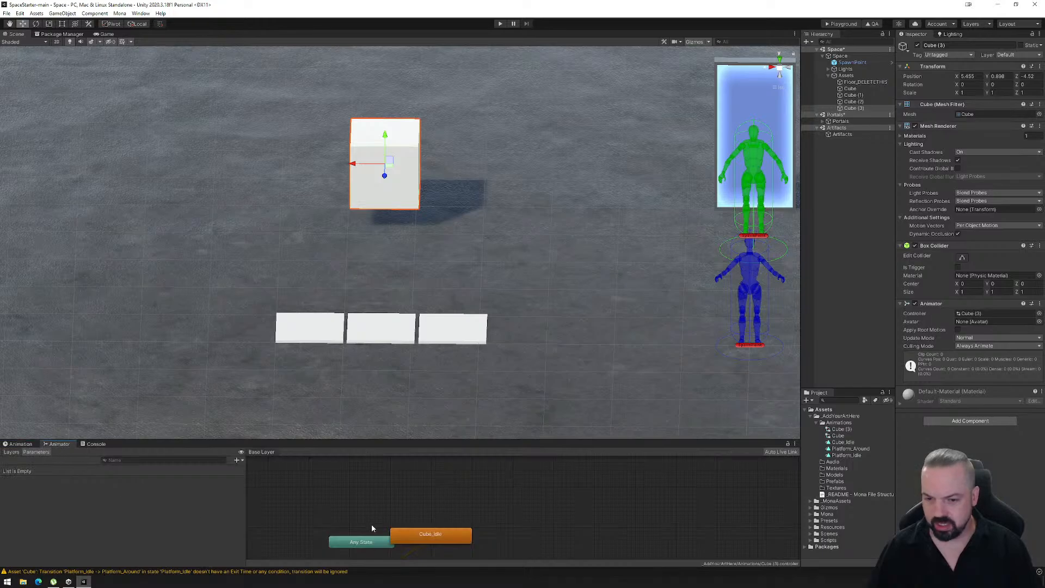
drag(463, 485, 505, 528)
click(22, 444)
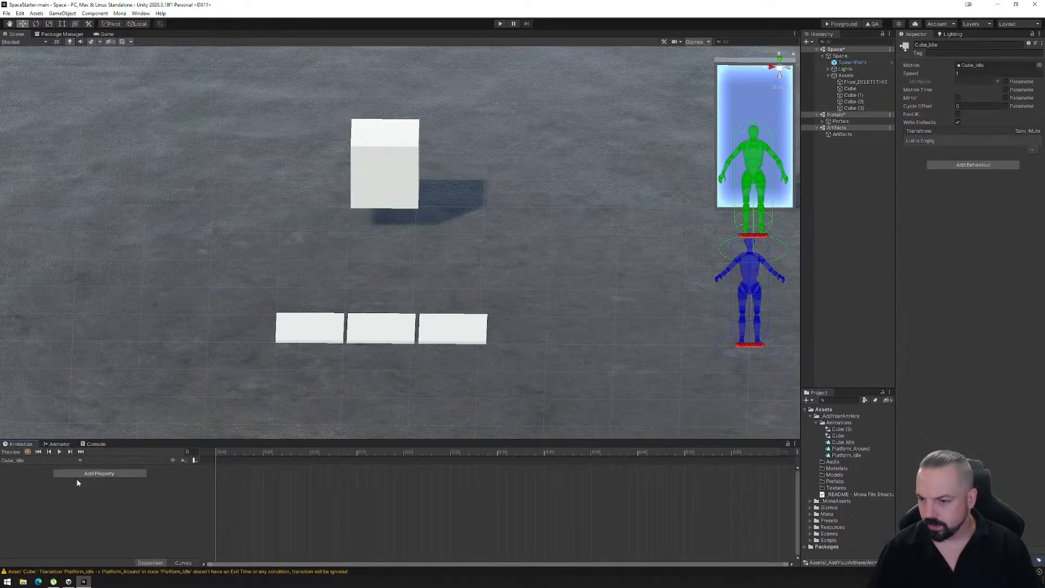
- Start recording Cube_Idle and key the raised cube's current position at frame 0, working in the front view
click(28, 453)
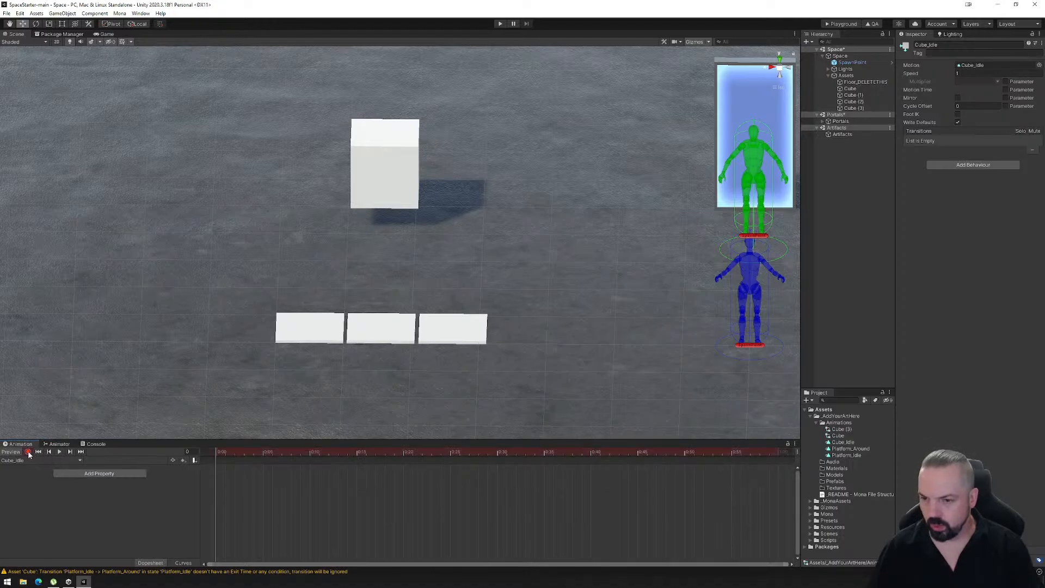
click(375, 182)
right_drag(719, 88, 769, 100)
click(784, 73)
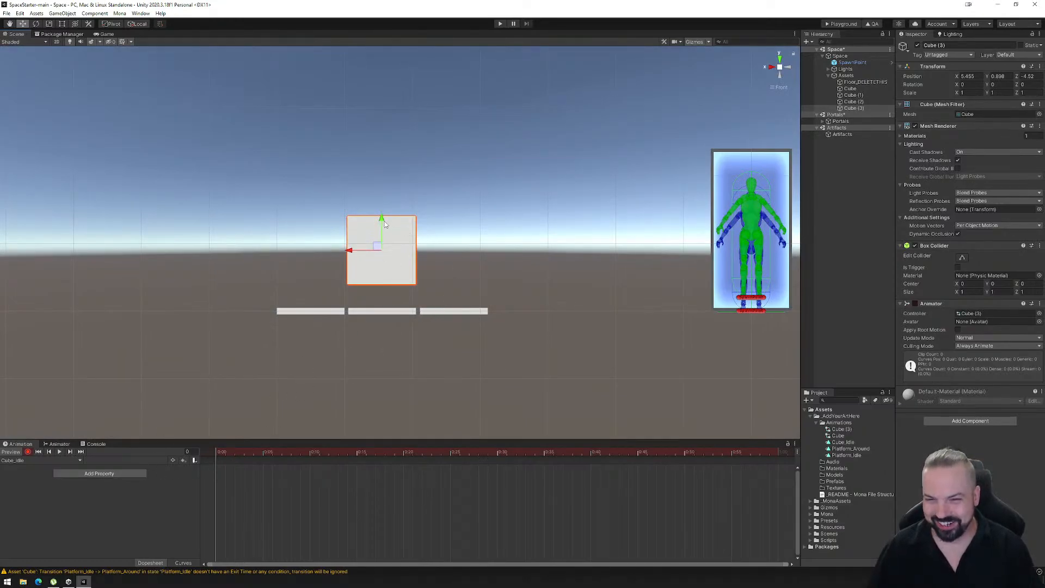
drag(384, 219, 383, 217)
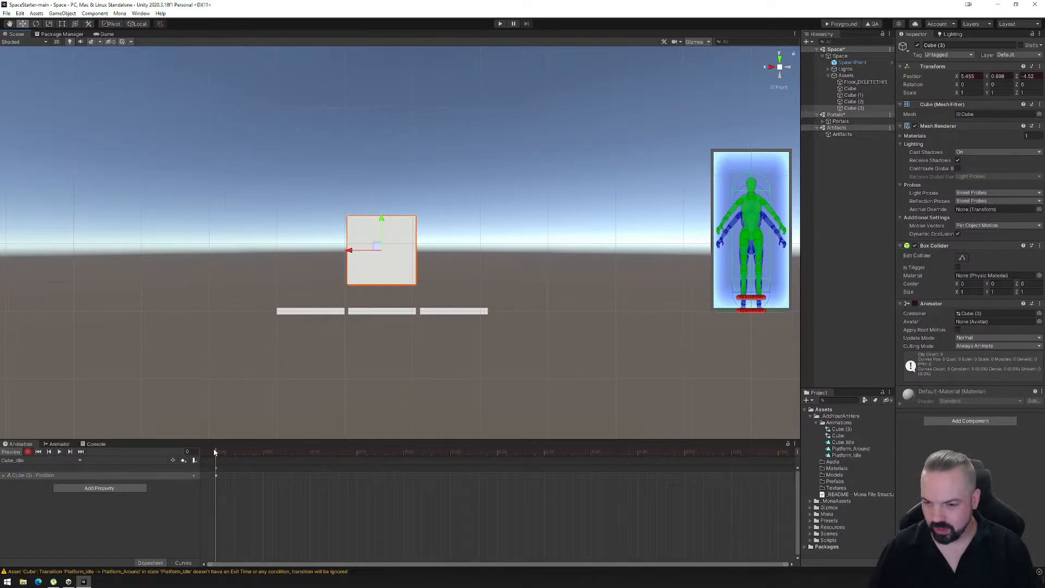
- Key the cube raised to a Y position of about 1.15 at frame 120
drag(215, 452, 448, 495)
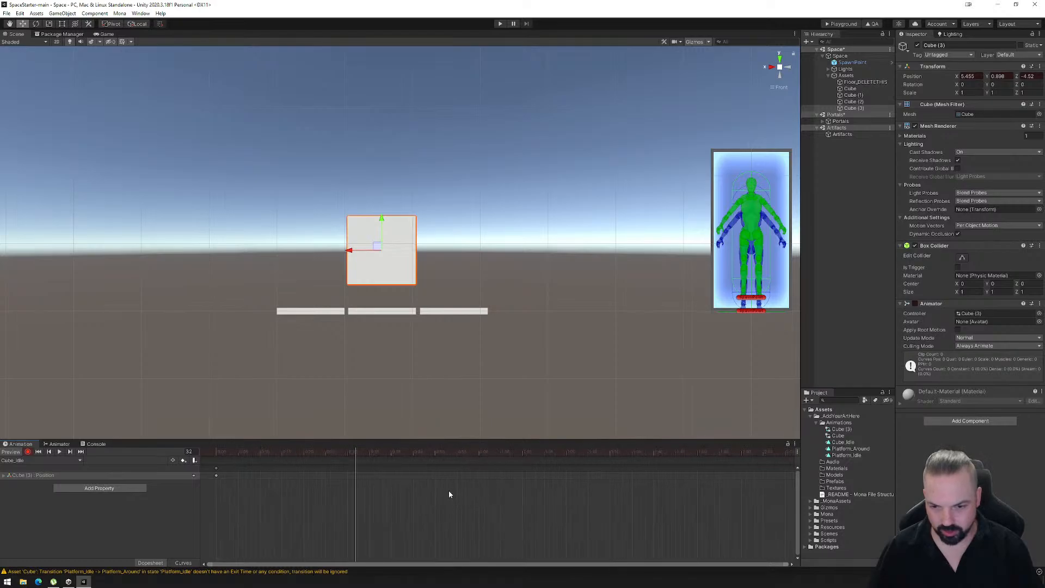
scroll(449, 494, down, 5)
drag(325, 455, 627, 462)
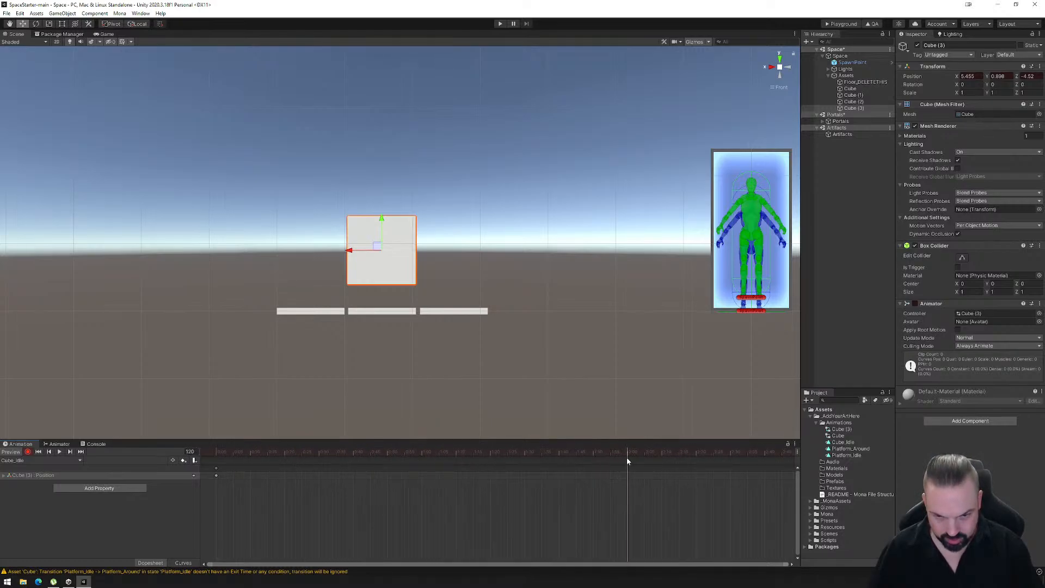
drag(383, 220, 383, 204)
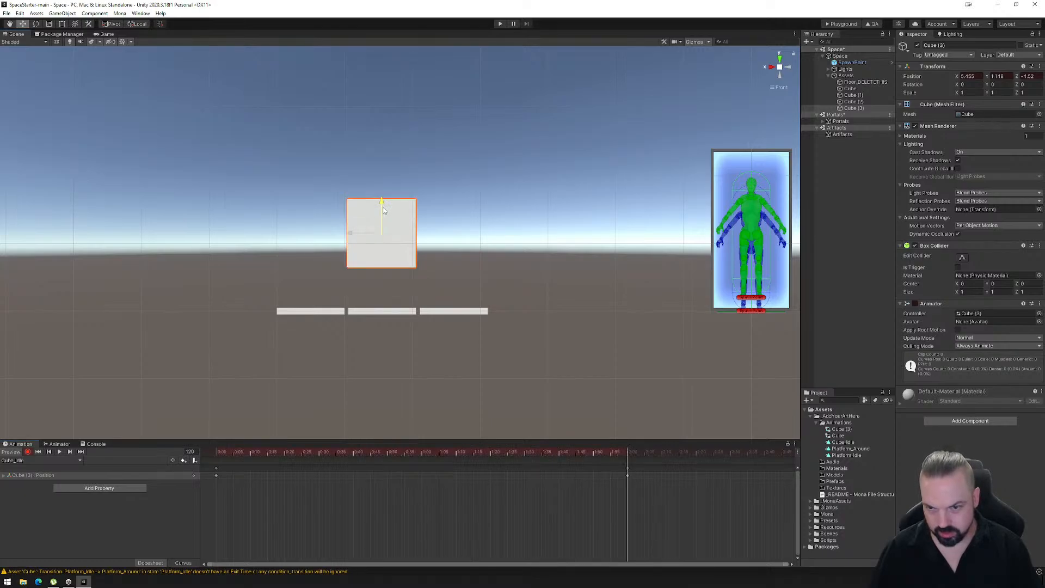
- Copy the cube's starting position keyframe to frame 240 to close the up-and-down loop
scroll(540, 497, down, 2)
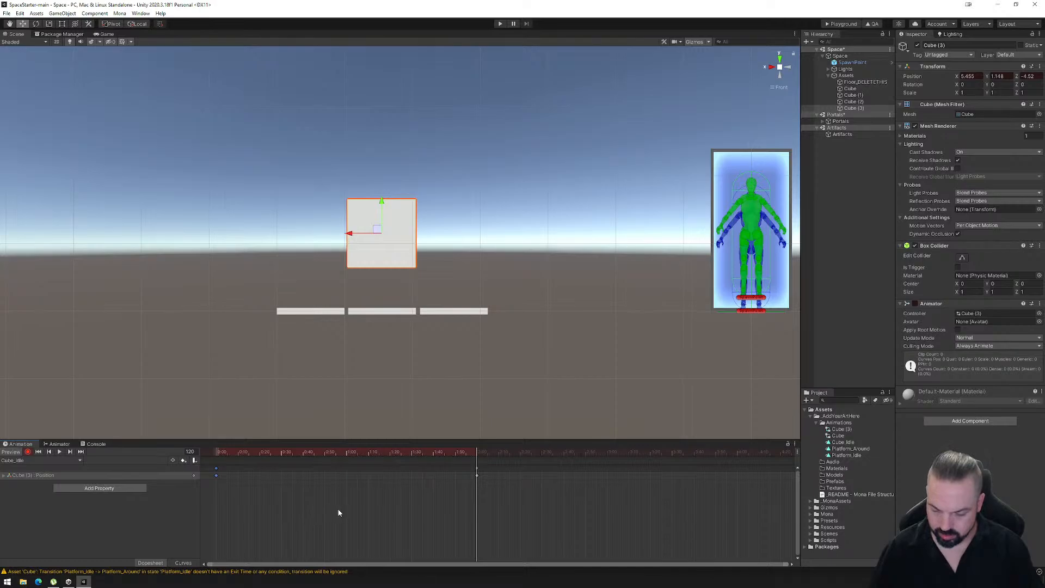
drag(479, 462, 738, 452)
key(ctrl+v)
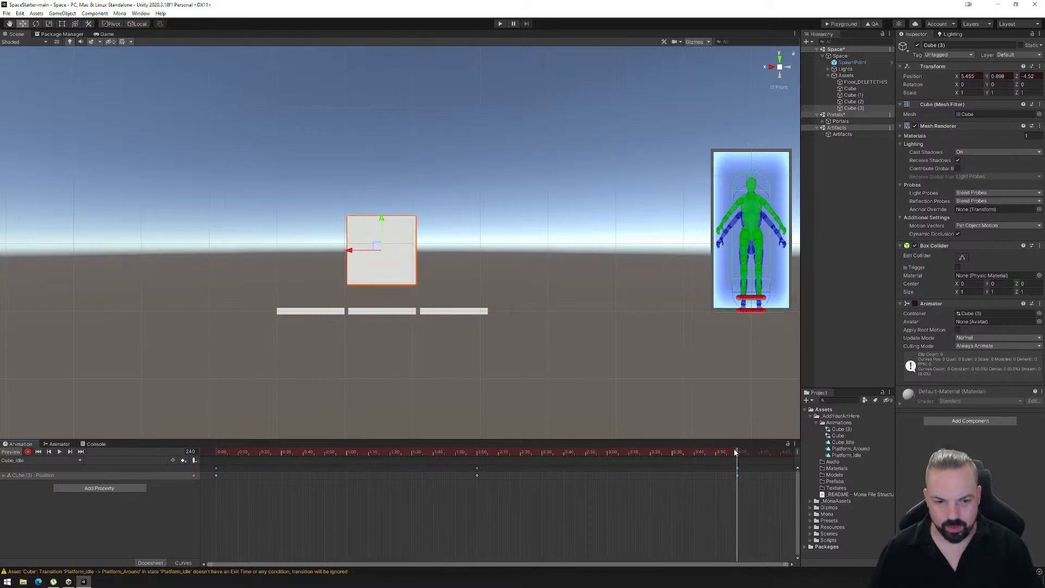
- Key the cube rotated about -90 degrees around Z at frame 240, and scrub back through the timeline to check the turn
click(37, 25)
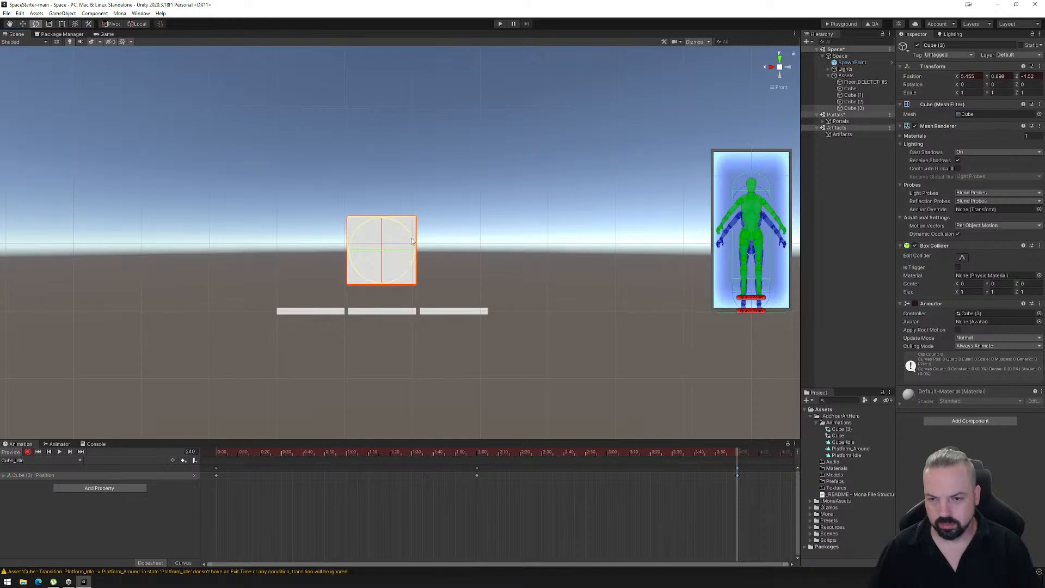
drag(411, 241, 296, 182)
click(728, 455)
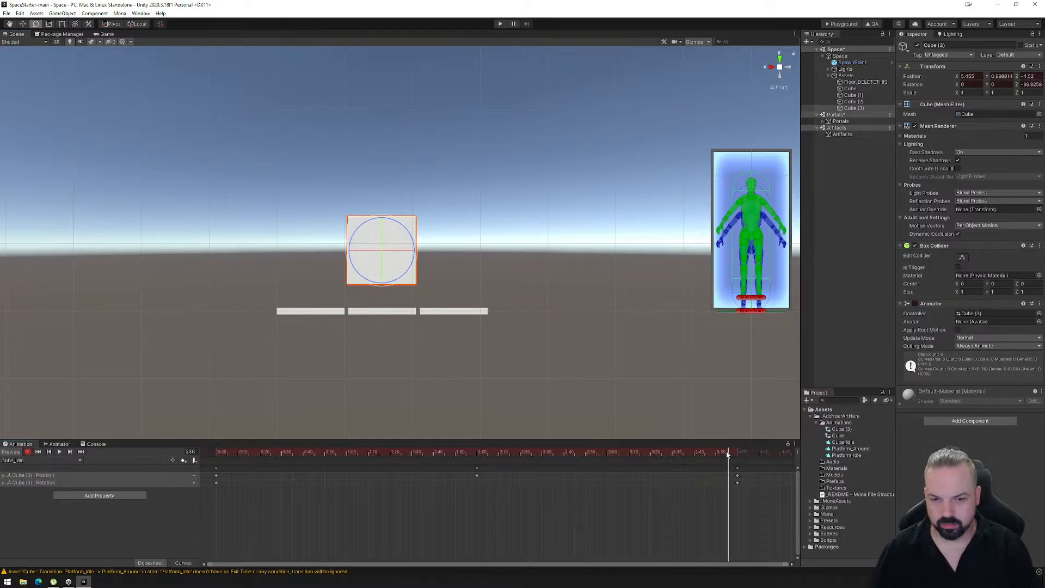
drag(728, 454, 580, 464)
- Play the Cube_Idle animation, check the cube's motion from an angled perspective view, and stop playback
click(61, 455)
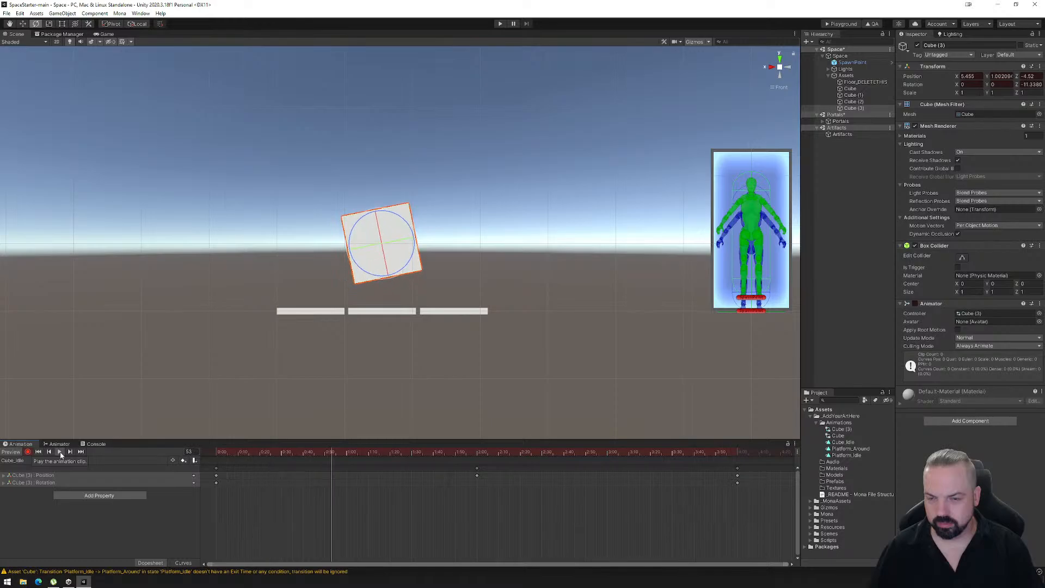
alt+drag(283, 284, 312, 261)
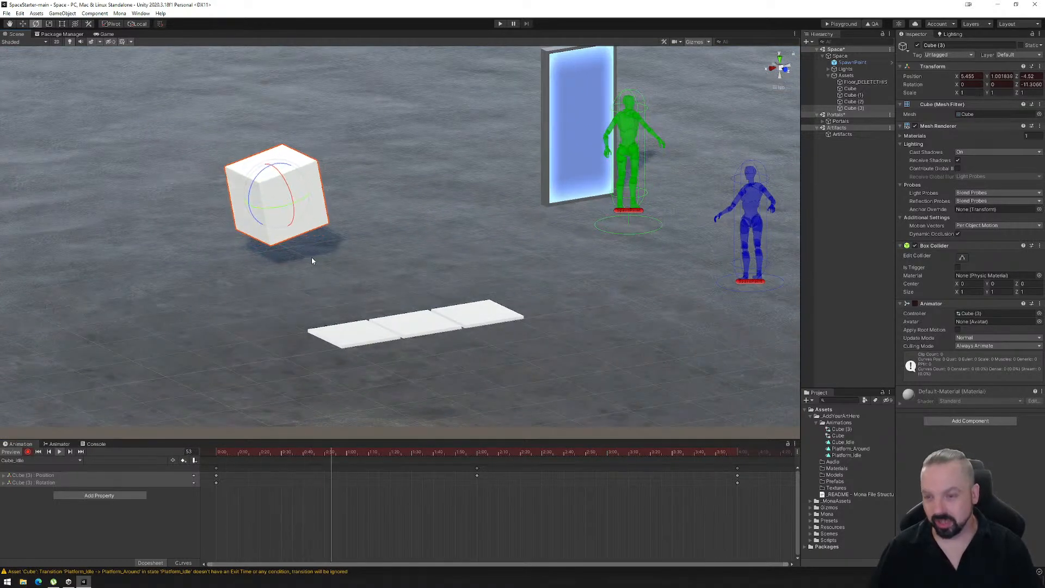
click(59, 451)
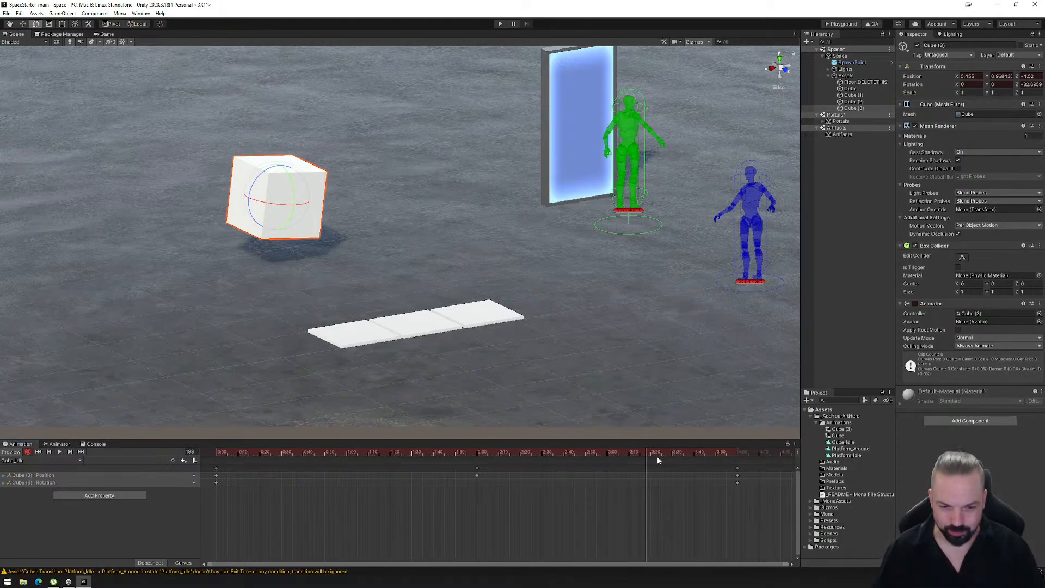
- Return the timeline to frame 0 and create a new animation clip named Cube_Agitated.anim for the cube
drag(646, 453, 215, 471)
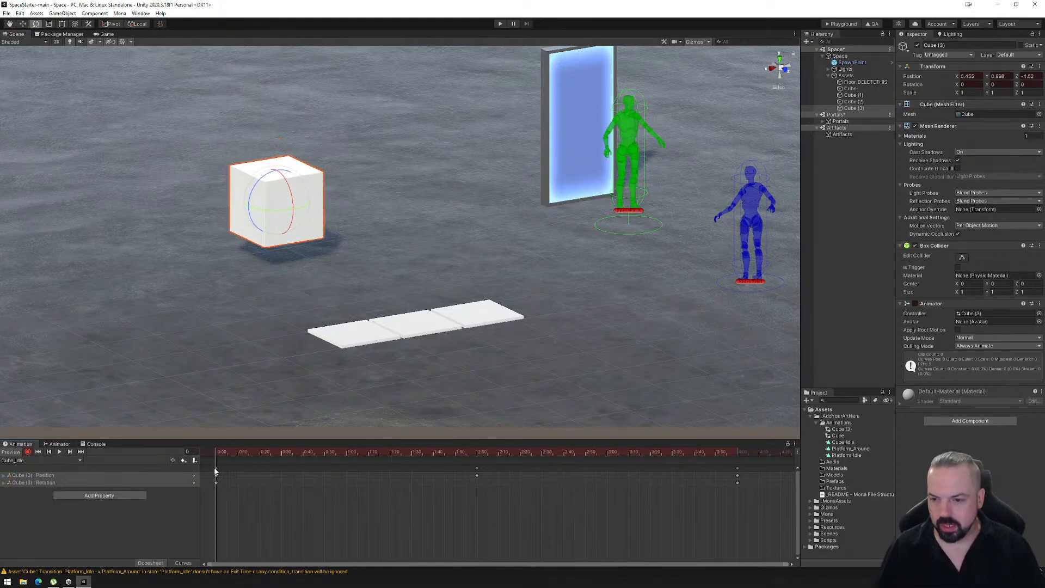
alt+drag(440, 359, 399, 380)
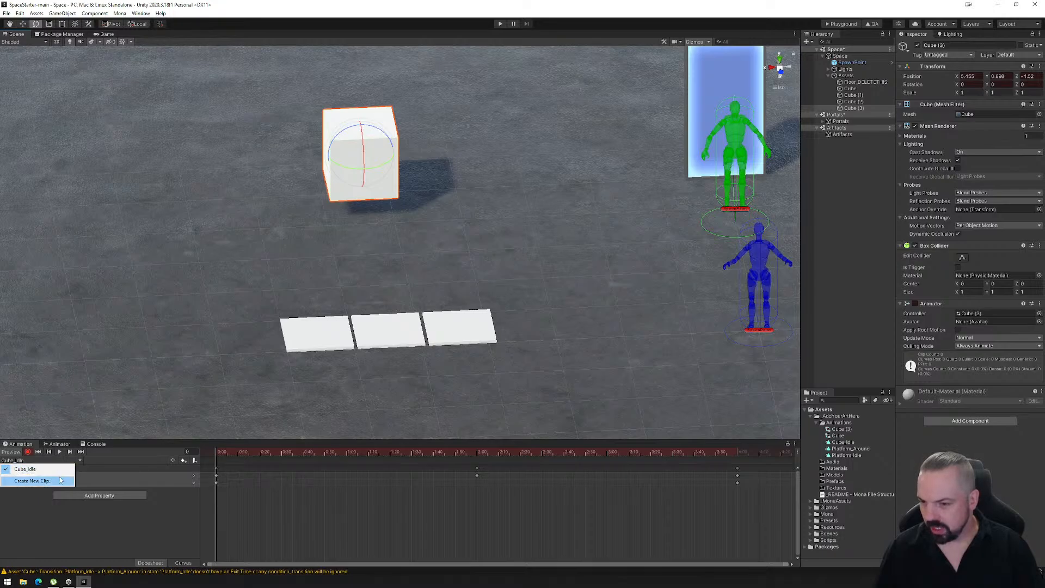
click(33, 481)
click(101, 77)
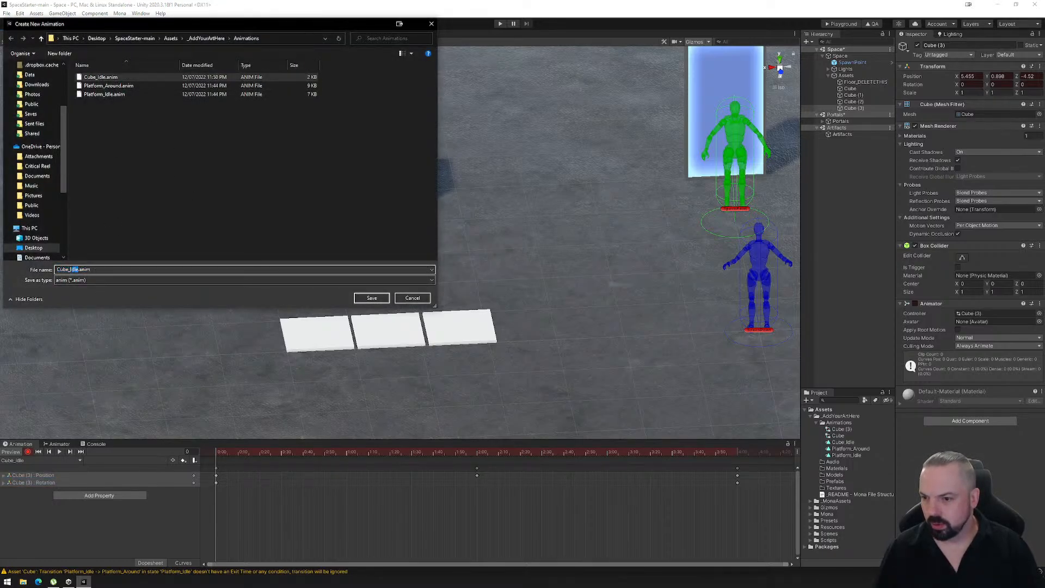
text(Agitate)
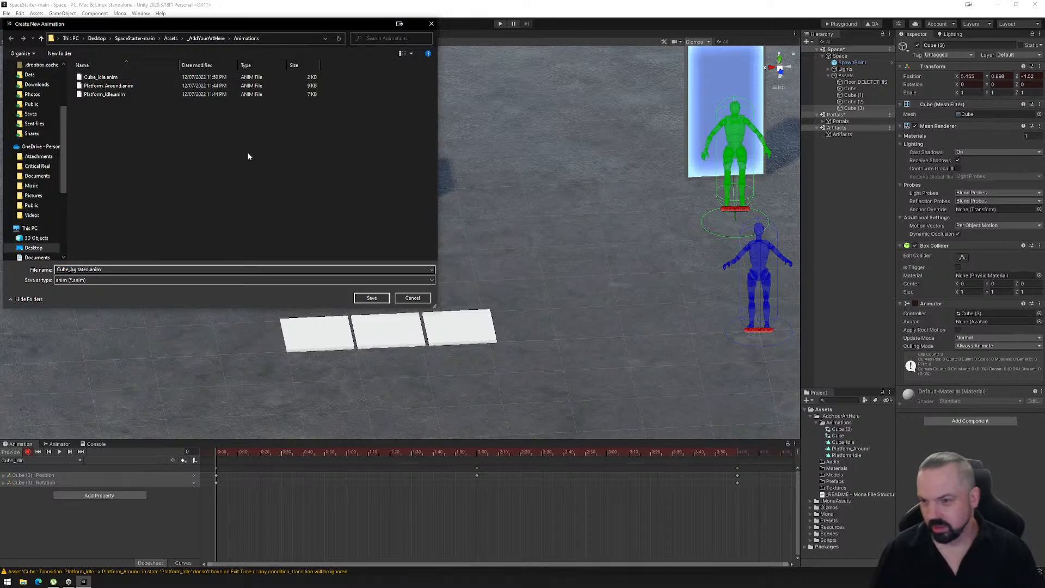
click(371, 300)
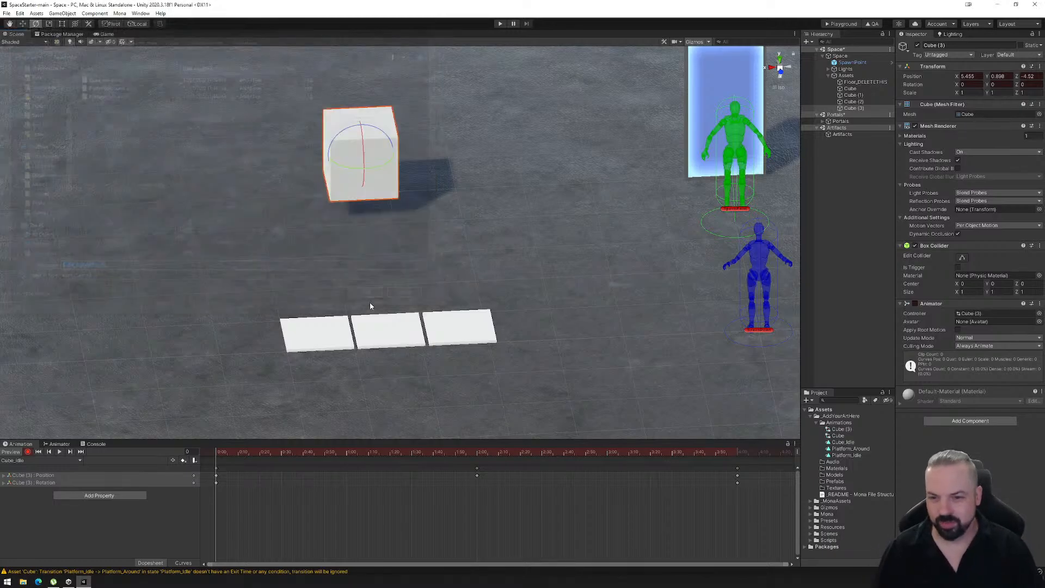
- Record a vertical bounce in Cube_Agitated, keying the cube's Y position at 0.648 on frame 0, 0.898 on frame 20 and 0.648 on frame 35
click(28, 451)
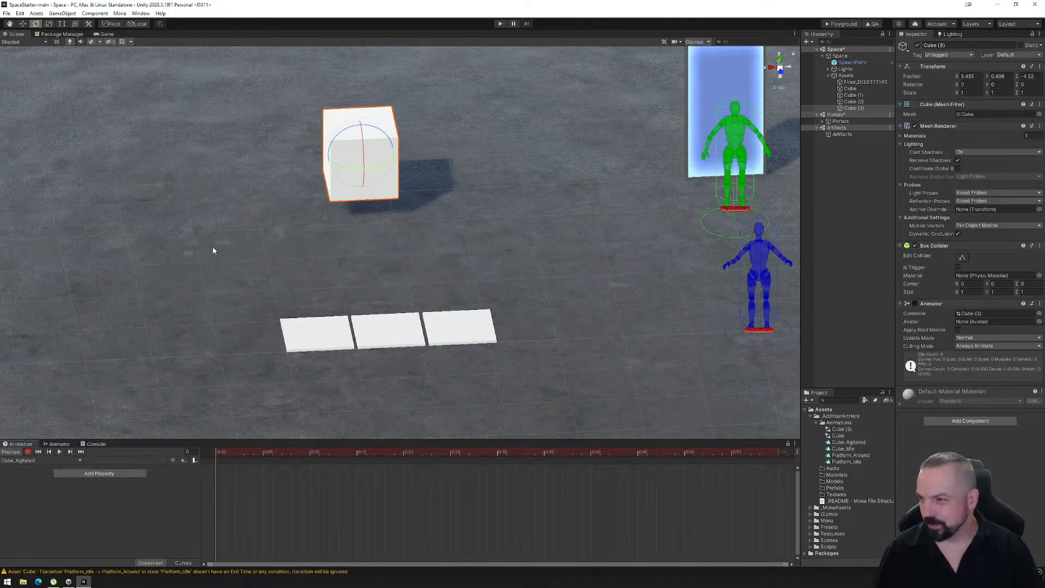
click(23, 24)
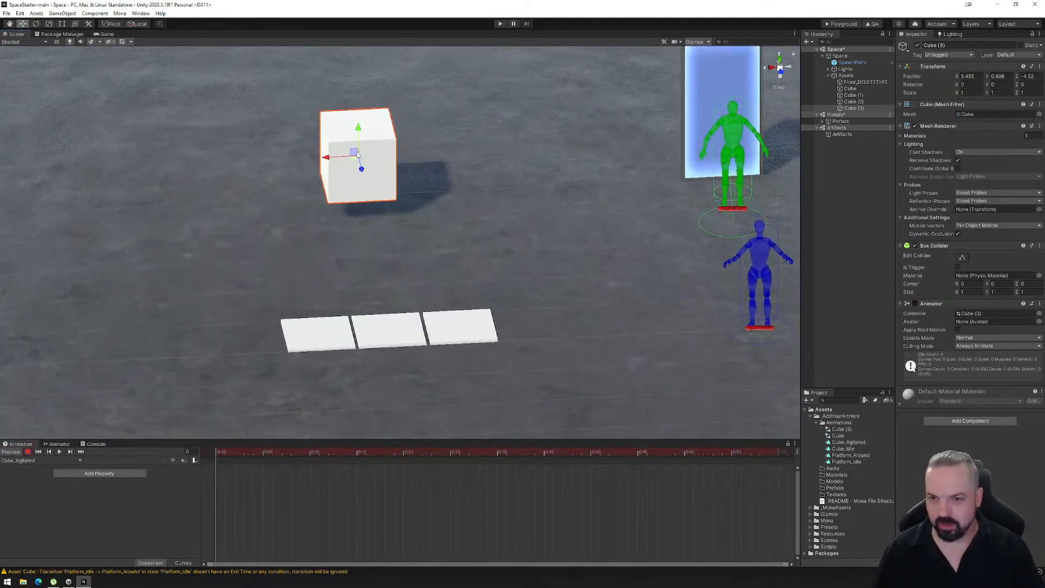
drag(359, 135, 362, 145)
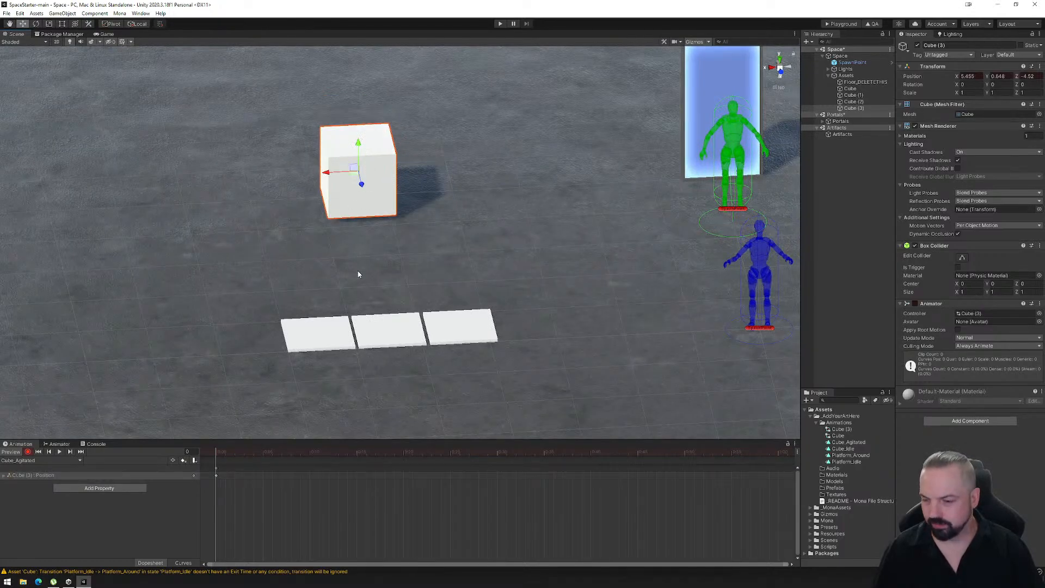
drag(217, 453, 400, 457)
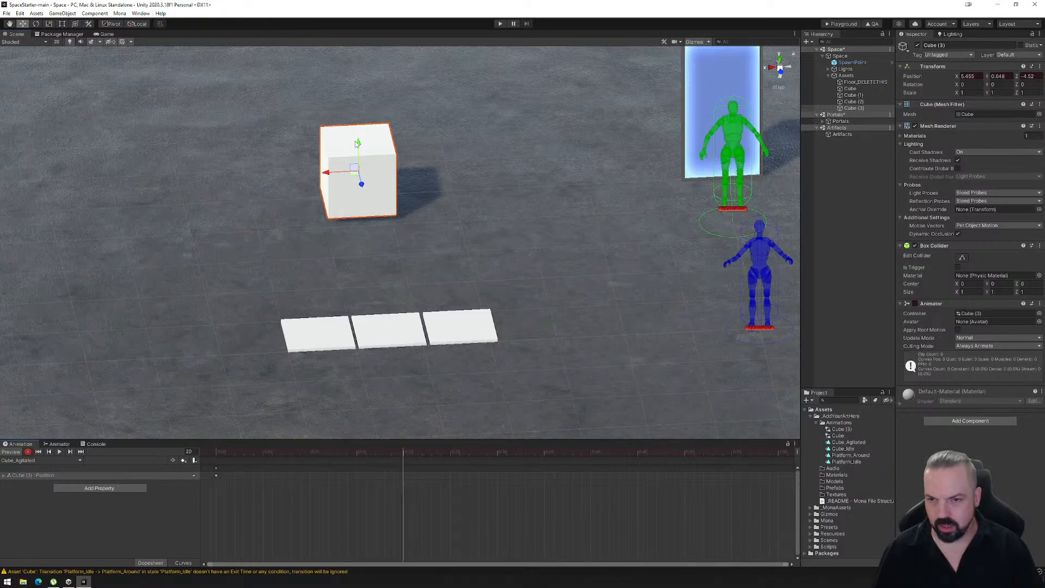
drag(358, 145, 359, 138)
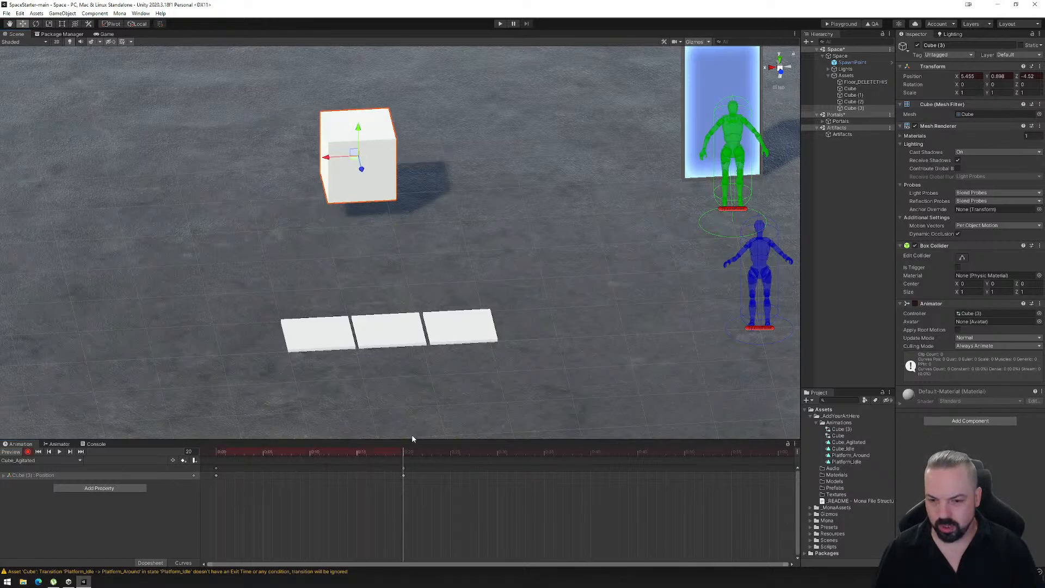
drag(414, 454, 544, 455)
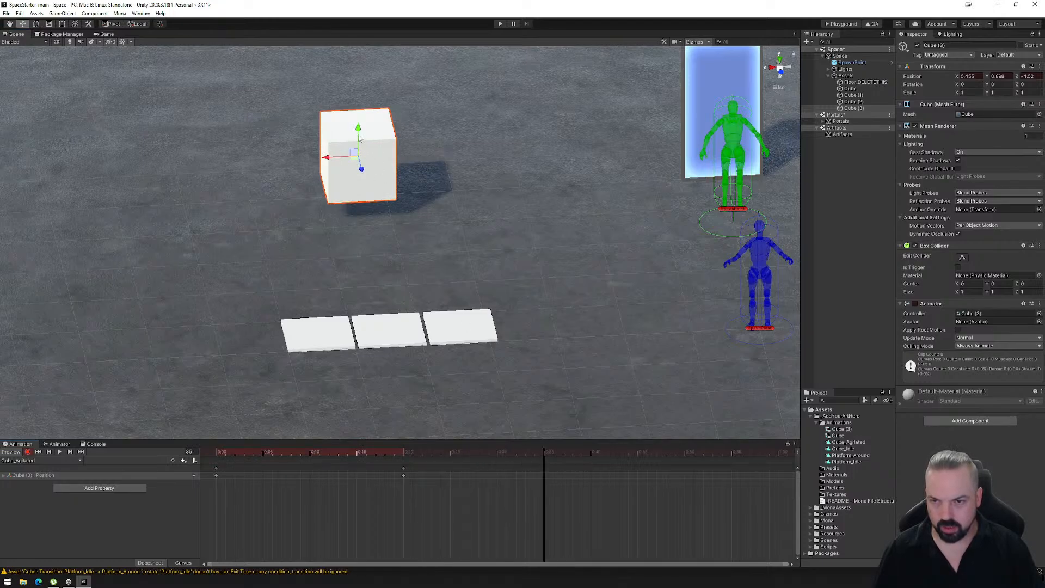
drag(359, 130, 359, 146)
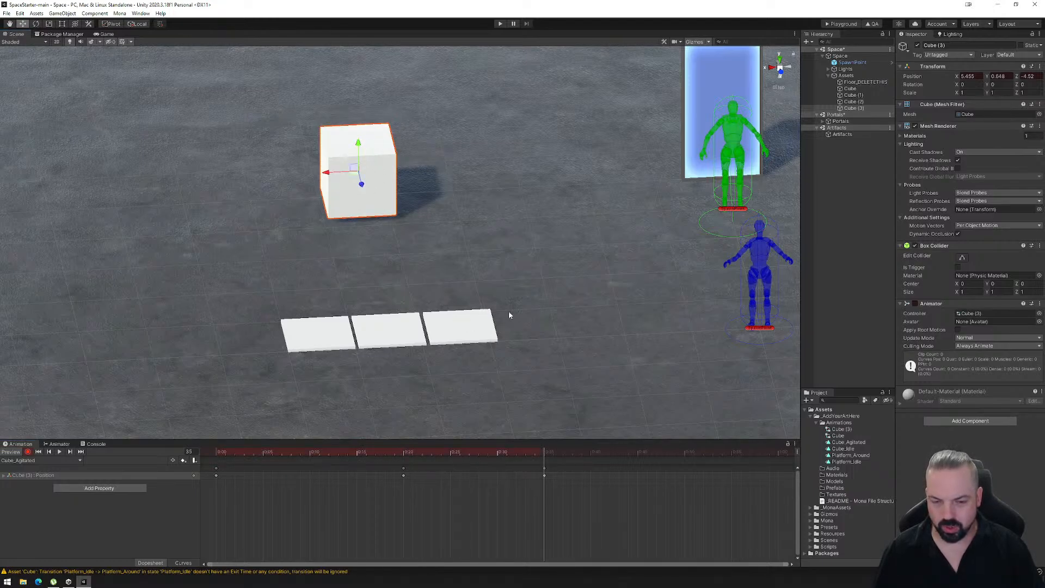
- Key the cube shifted sideways to X 5.705 at frame 50 and back at X 5.455 at frame 70
drag(546, 450, 684, 455)
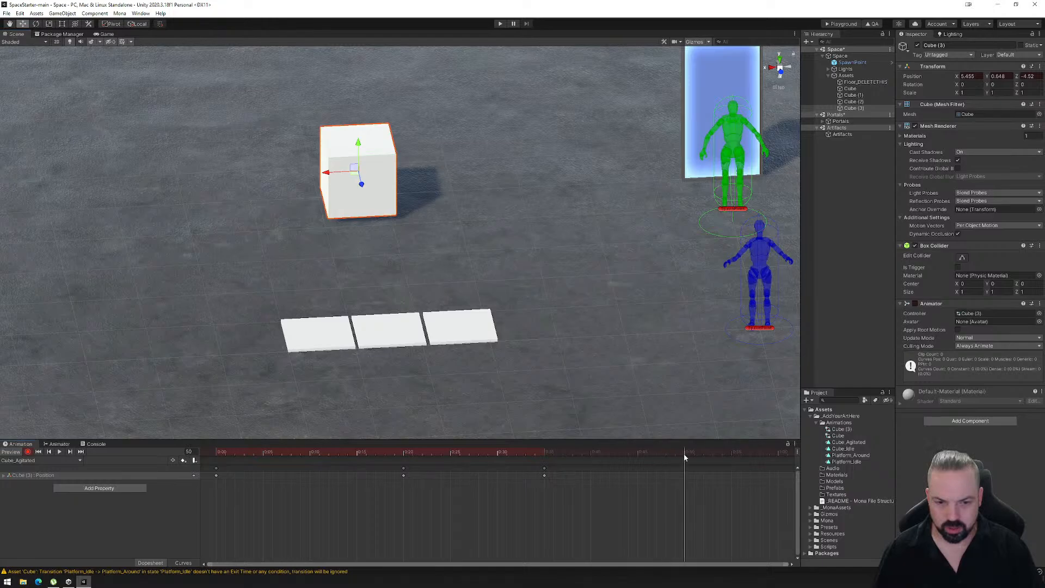
ctrl+drag(327, 173, 310, 173)
scroll(695, 473, down, 9)
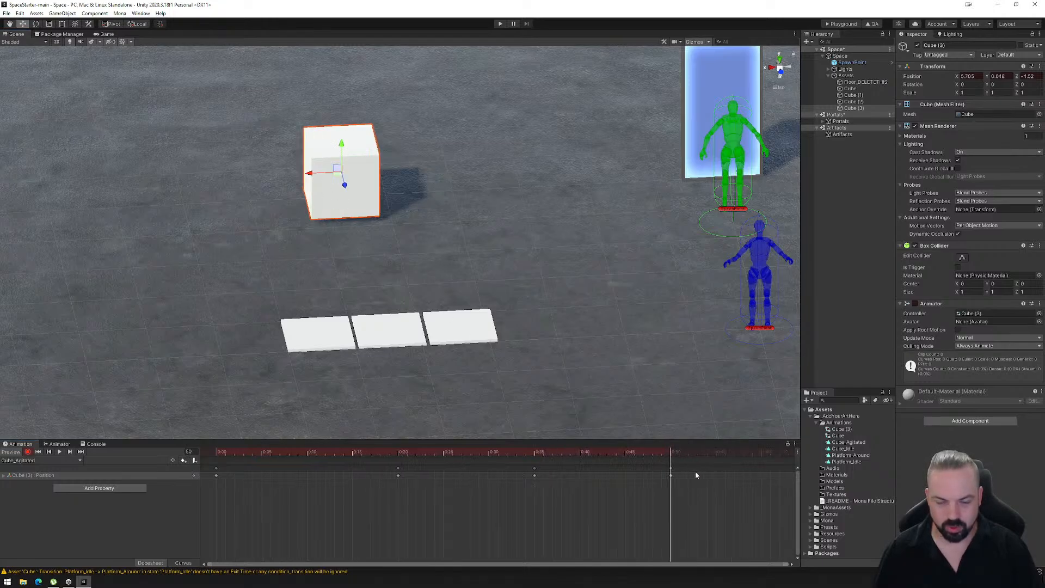
drag(575, 453, 714, 460)
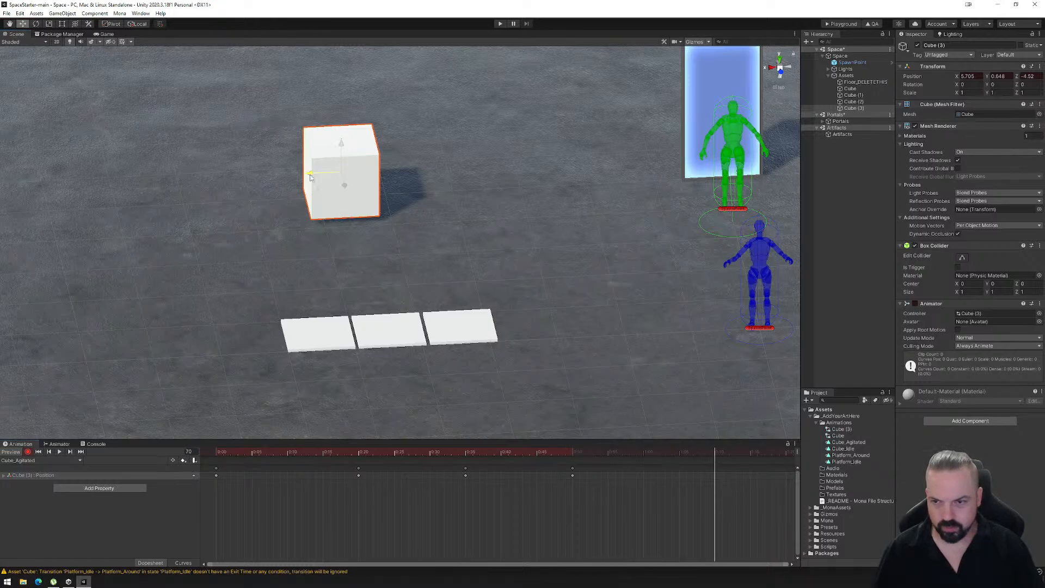
ctrl+drag(310, 177, 326, 183)
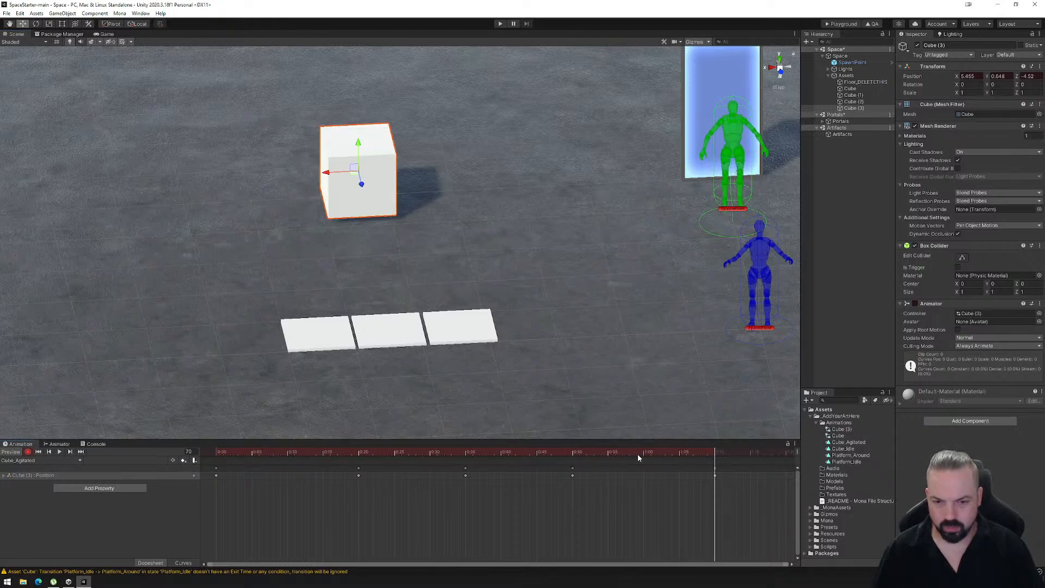
- Key the cube shifted the opposite way to X 5.205 at frame 90 and returned to X 5.455 at frame 110
drag(713, 456, 744, 456)
scroll(714, 498, down, 9)
middle_drag(702, 500, 679, 499)
drag(611, 462, 689, 456)
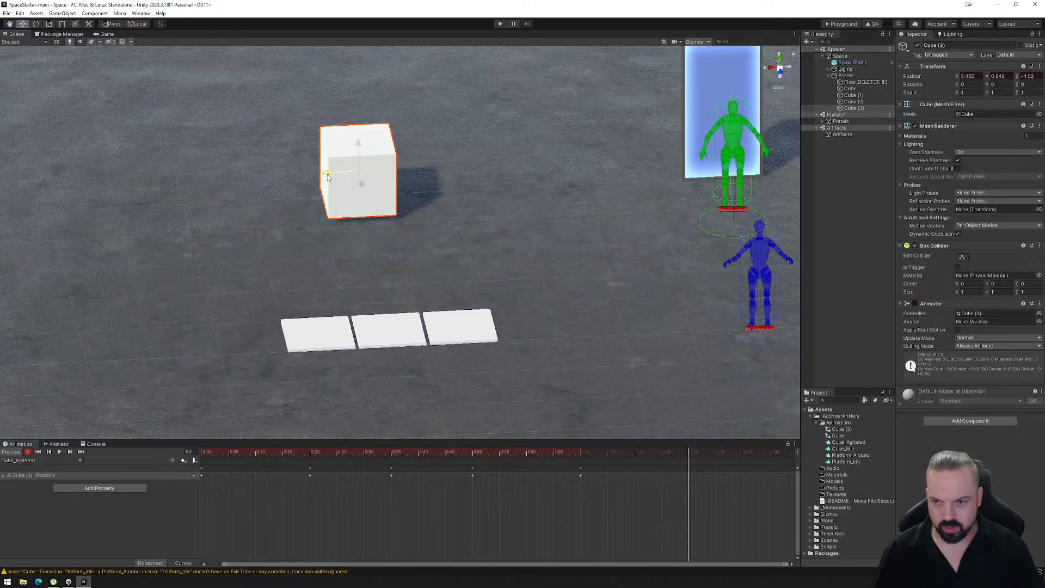
drag(327, 176, 345, 179)
drag(689, 454, 760, 452)
scroll(753, 477, down, 1)
drag(344, 176, 326, 176)
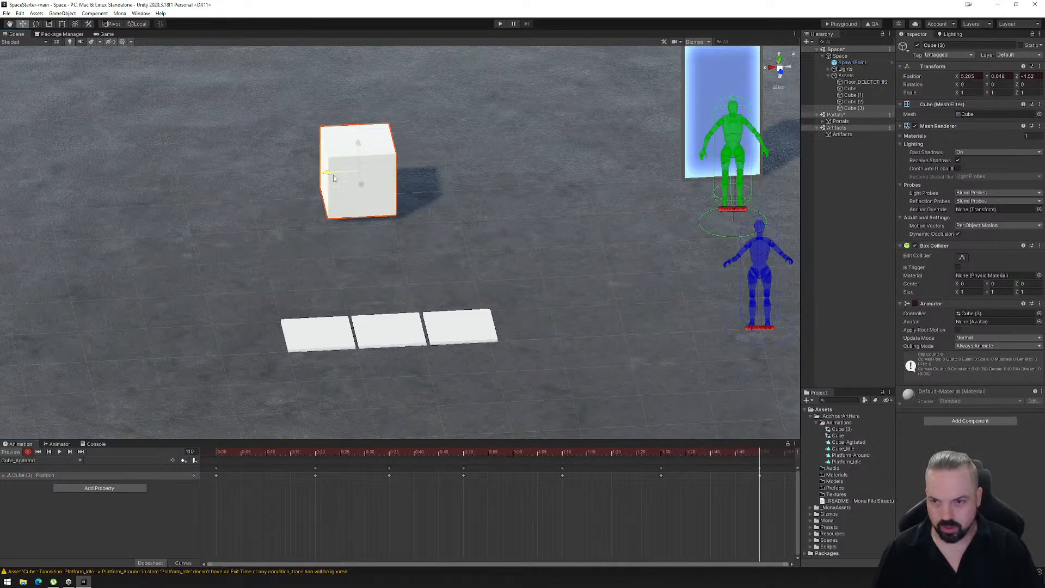
- Key the cube's unrotated start at frame 0, a -90 degree Z rotation at frame 35 and a -90 degree Y rotation at frame 70
drag(739, 451, 208, 449)
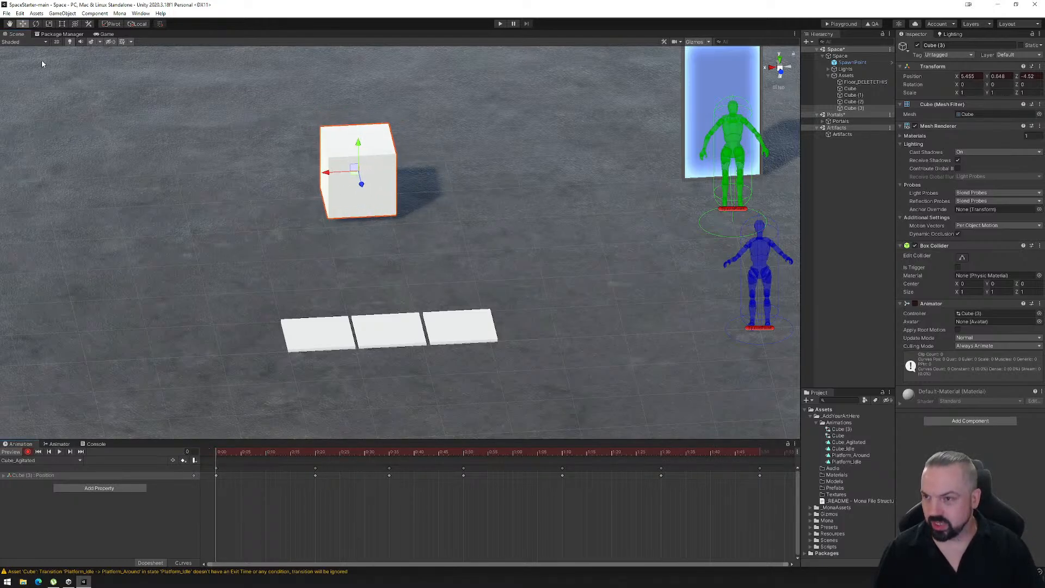
click(36, 24)
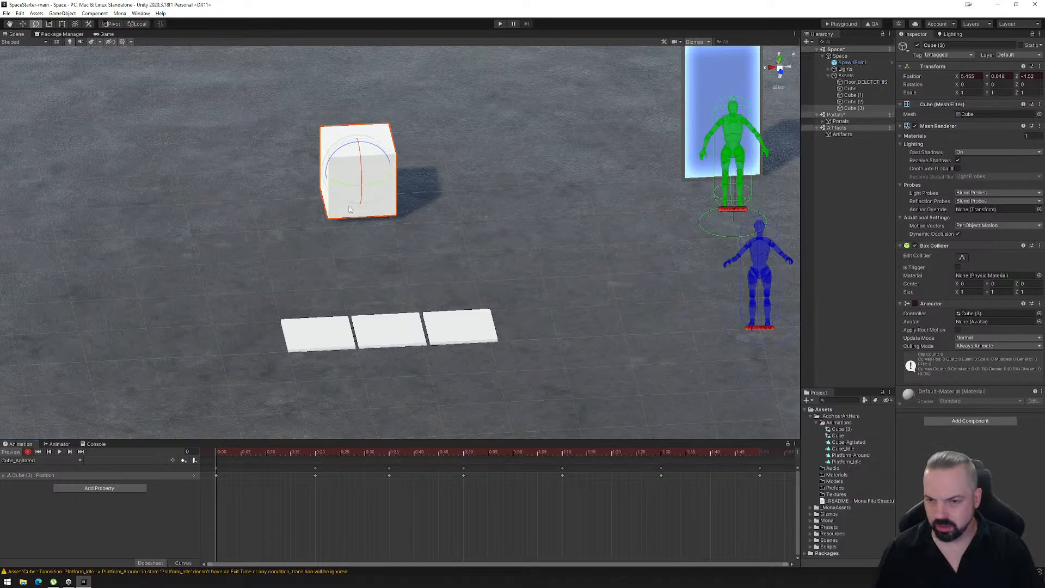
mouse_move(334, 154)
mouse_down()
mouse_move(347, 140)
mouse_move(334, 155)
mouse_up()
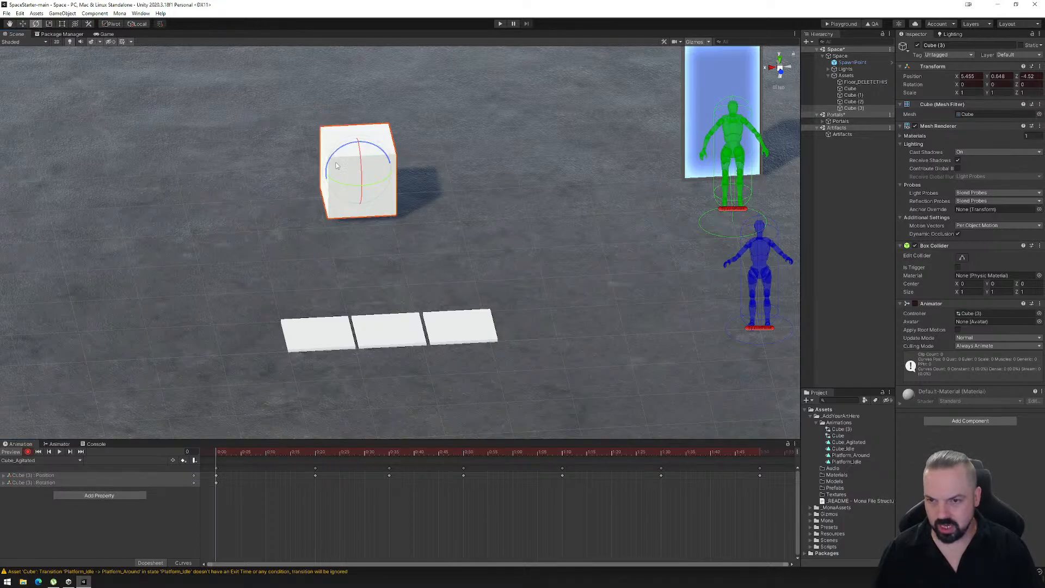
drag(218, 453, 390, 455)
drag(338, 156, 313, 272)
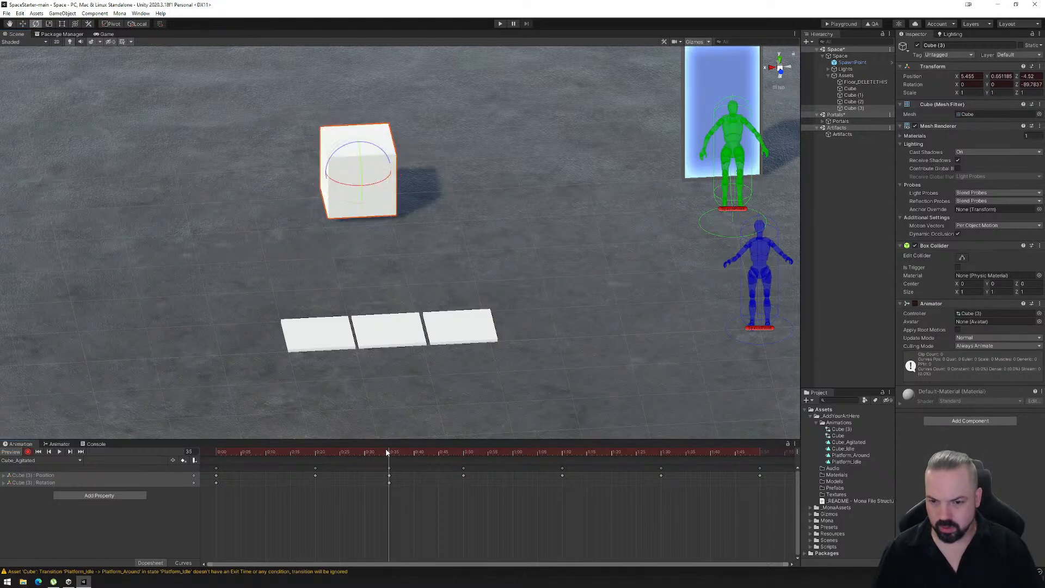
drag(387, 453, 564, 469)
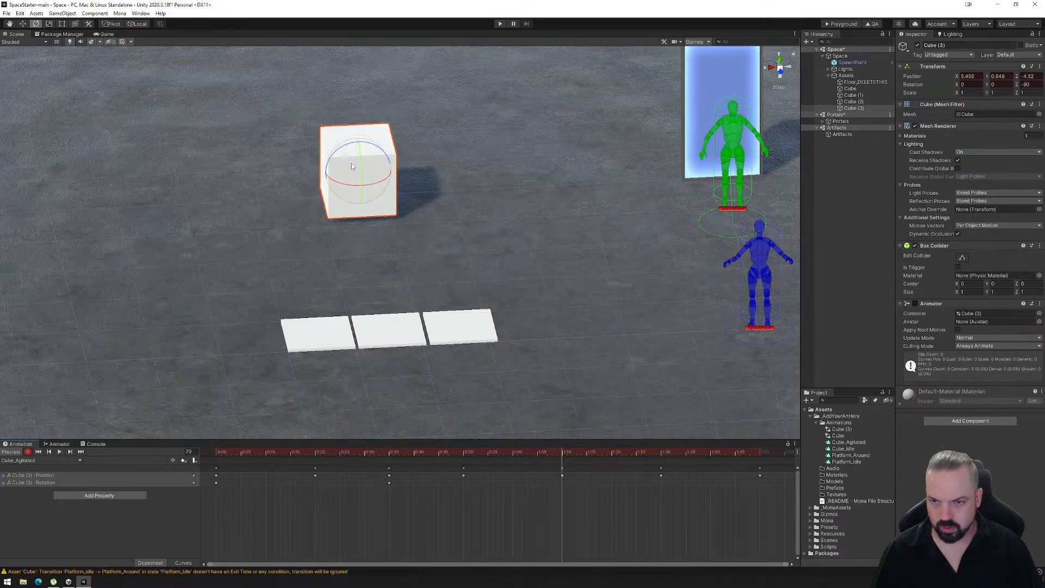
drag(347, 187, 445, 188)
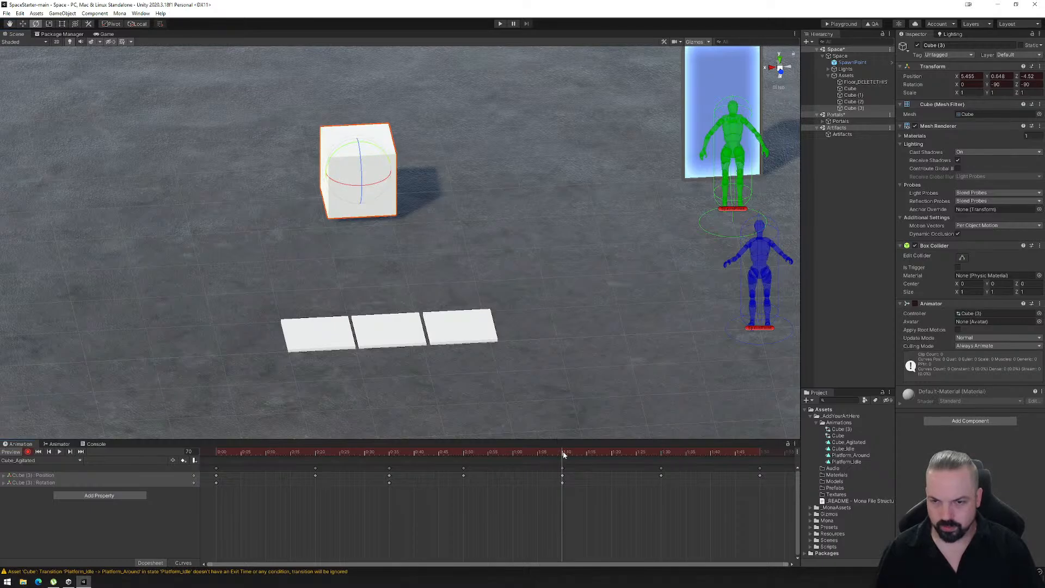
- Key the cube turned further around its Z axis at frame 110, and preview the Cube_Agitated animation
drag(563, 454, 745, 440)
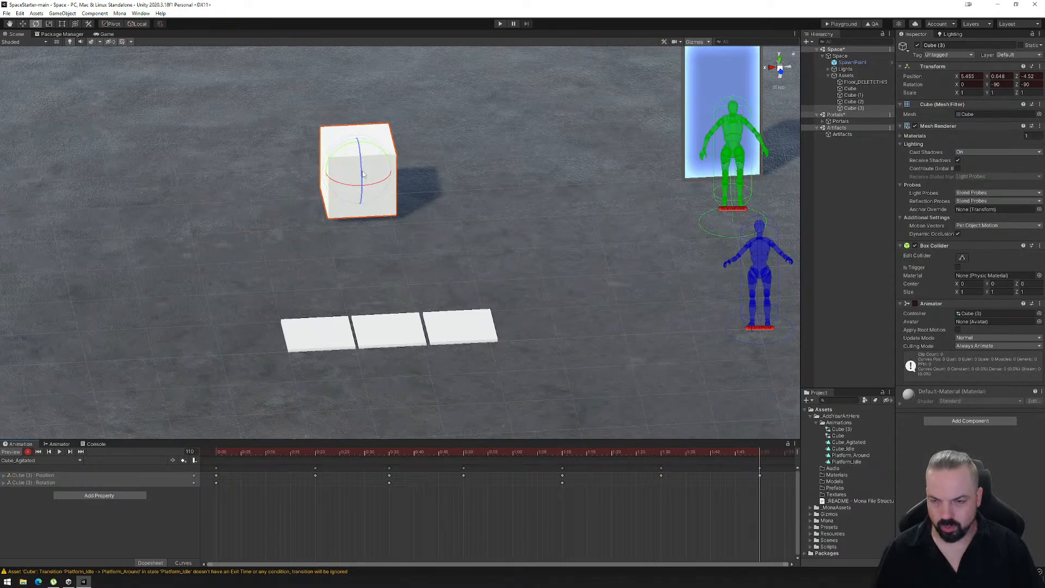
drag(361, 159, 368, 240)
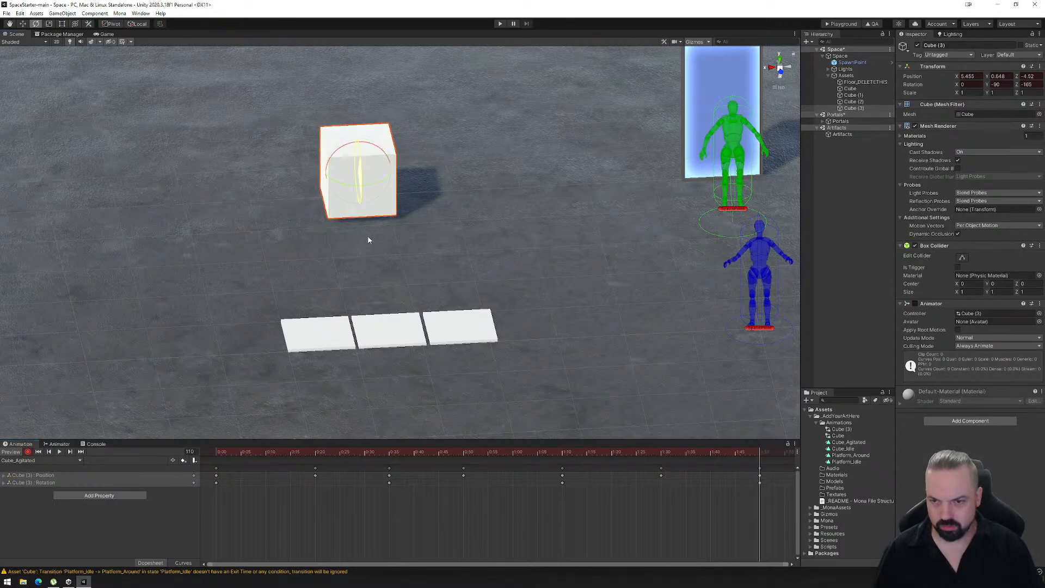
click(60, 452)
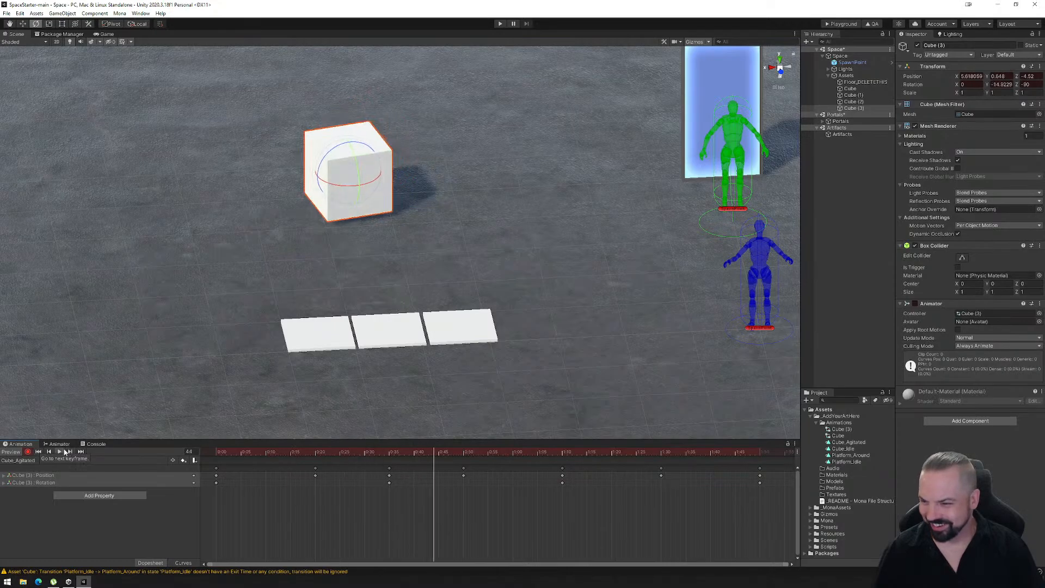
click(59, 451)
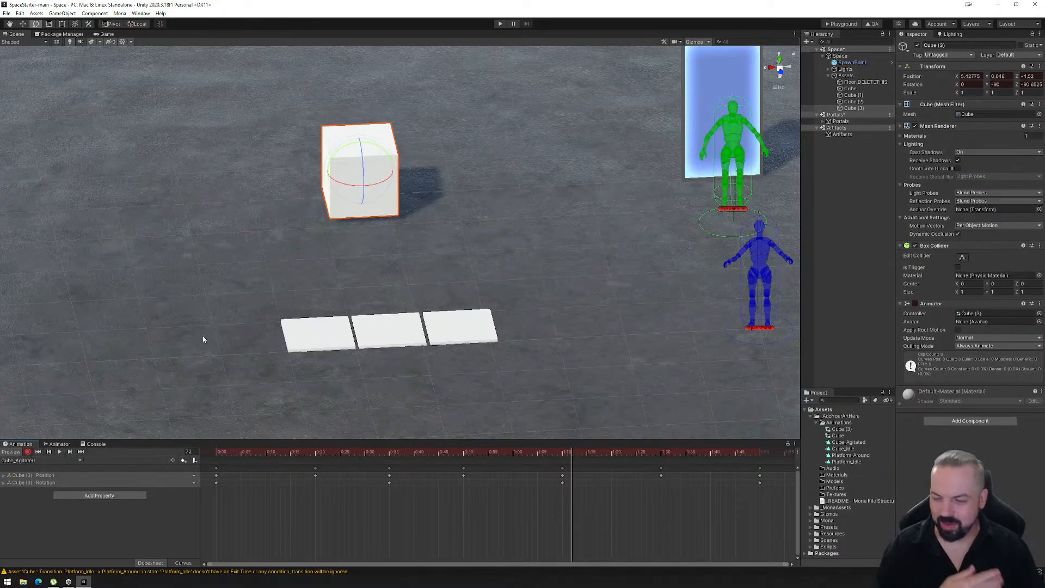
- Create another animation clip named Cube_Jump.anim for the cube and start recording on it with the Move tool ready
click(77, 461)
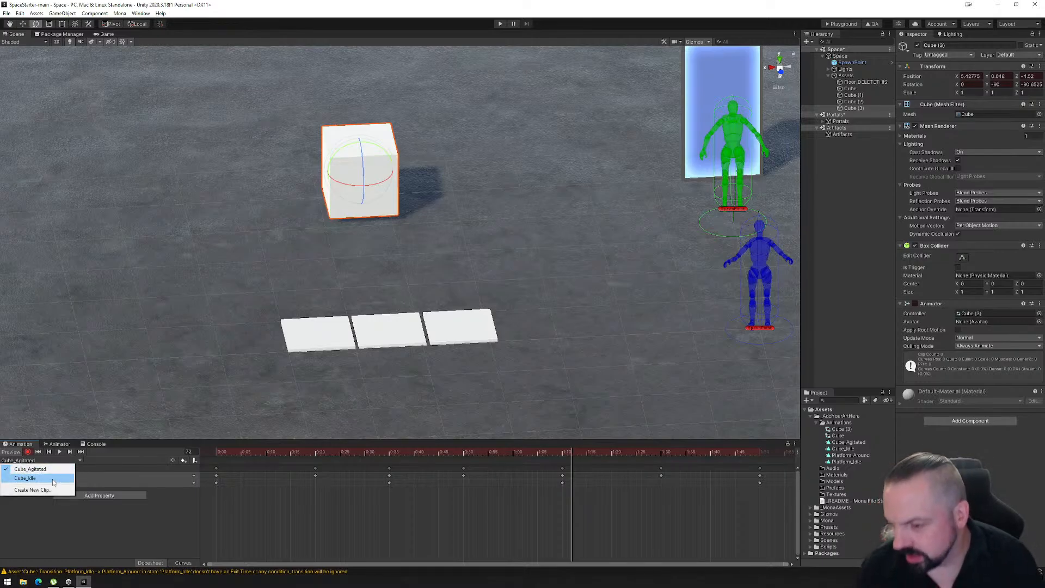
click(34, 490)
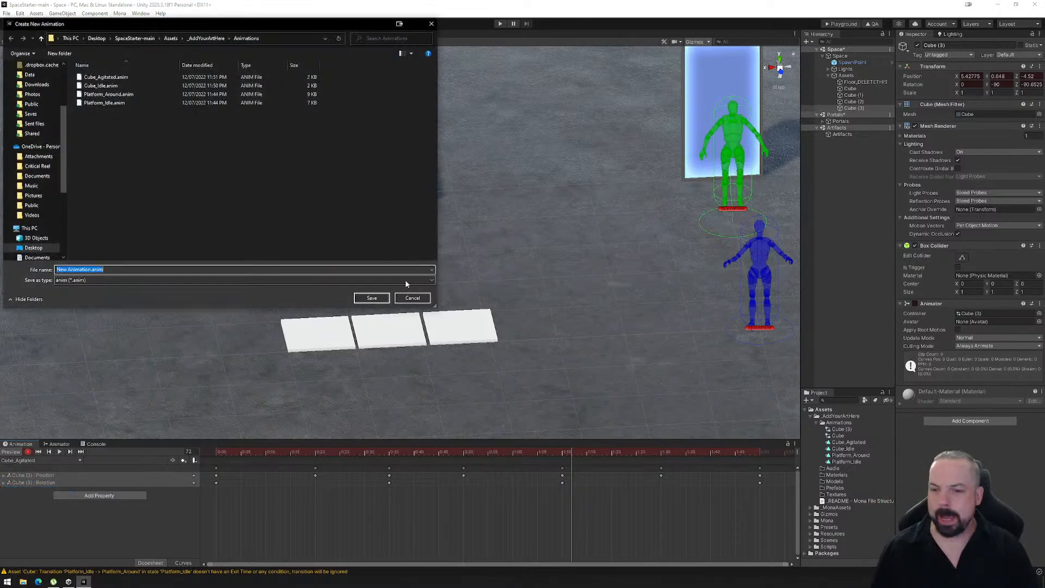
click(101, 85)
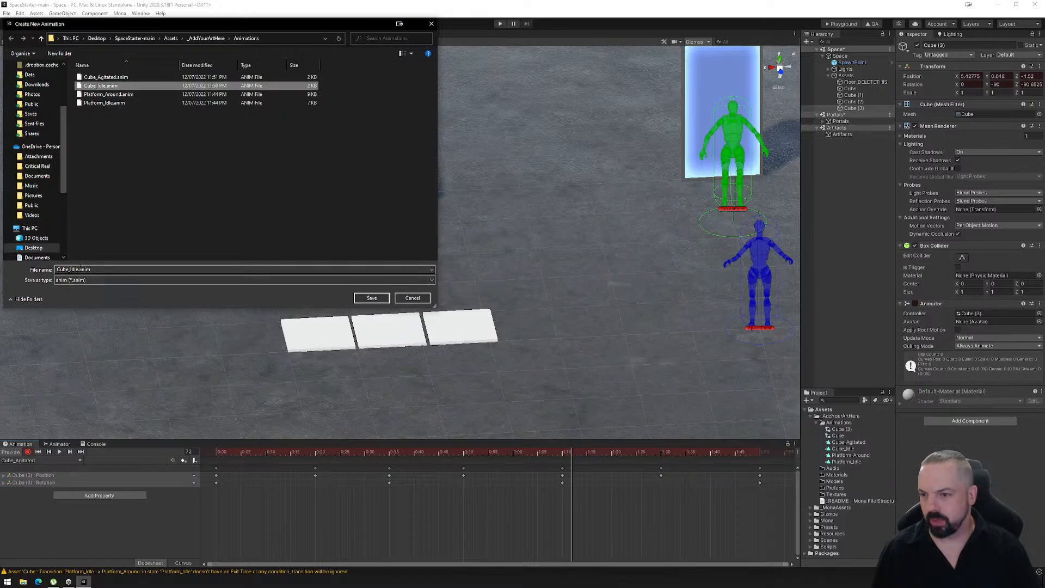
click(75, 270)
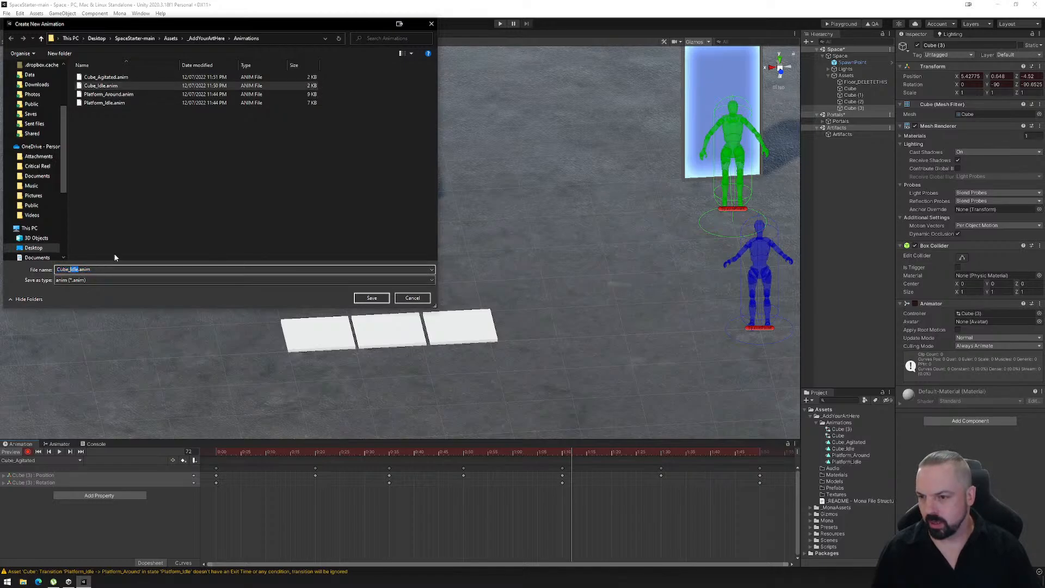
key(BackSpace)
text(Jumpo)
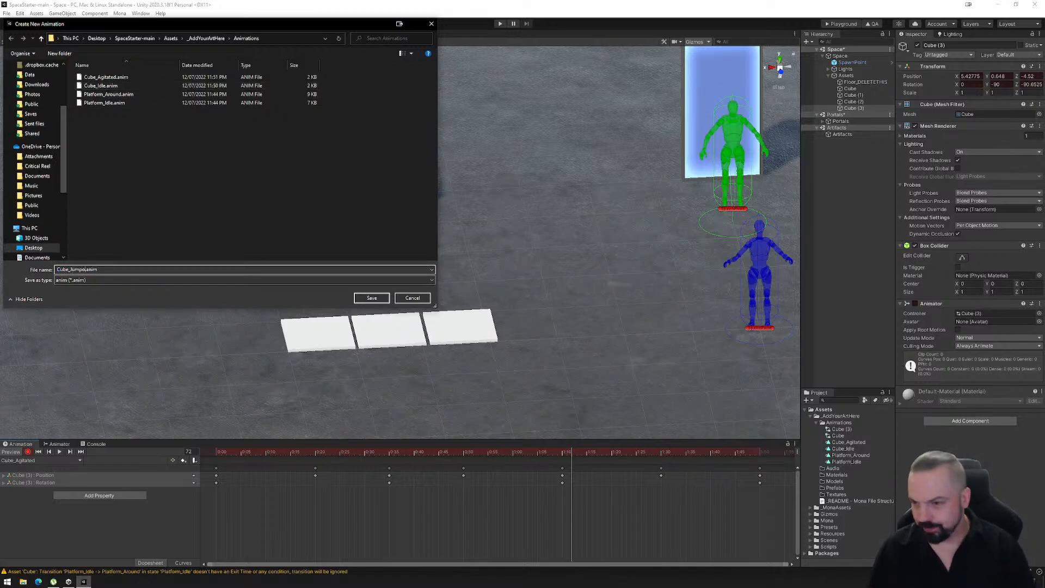
click(371, 298)
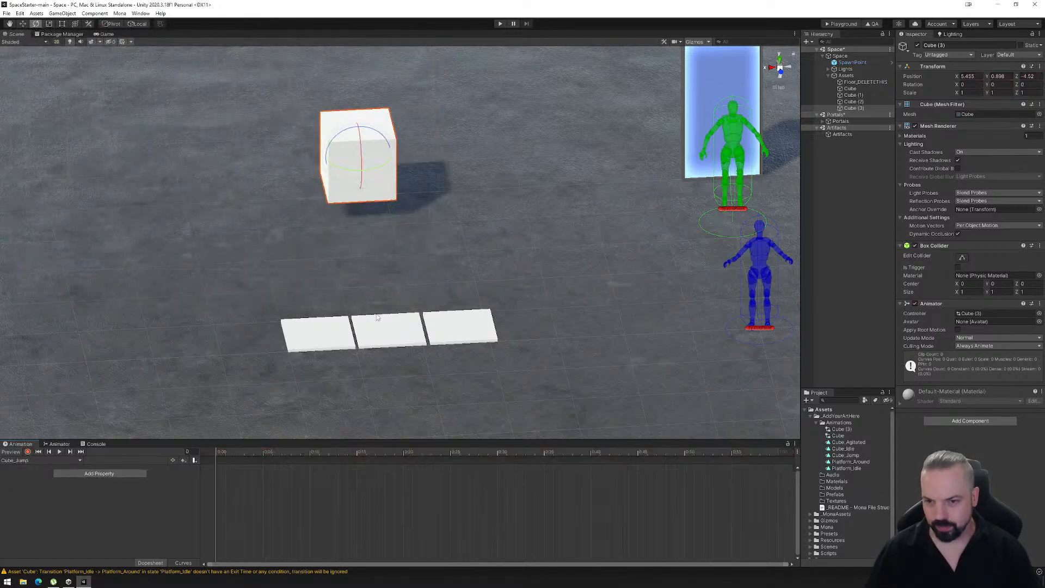
click(27, 451)
click(24, 23)
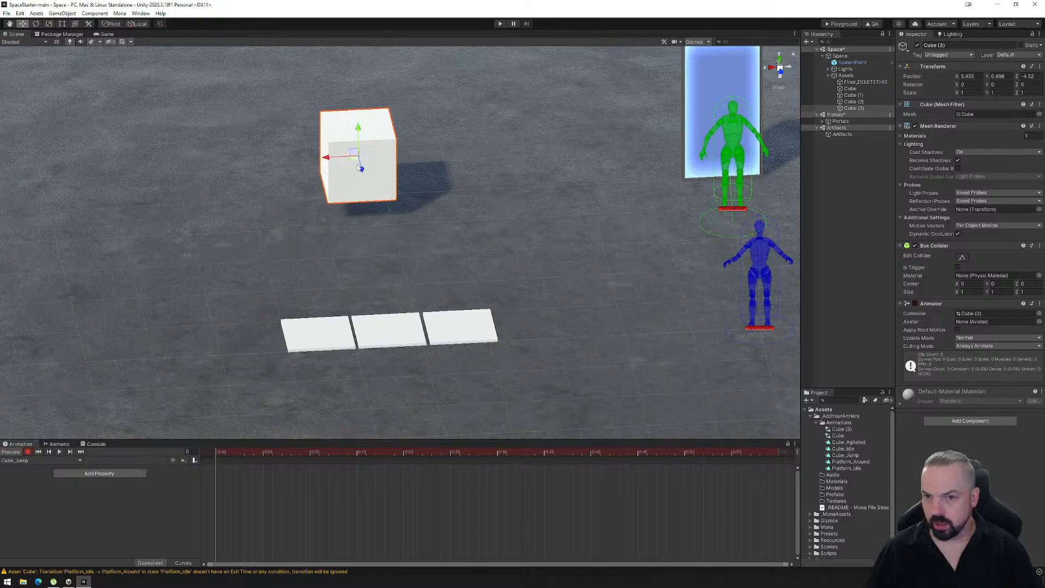
- Key the cube's starting position at frame 0 and its raised position at Y 1.648 at frame 40
click(358, 128)
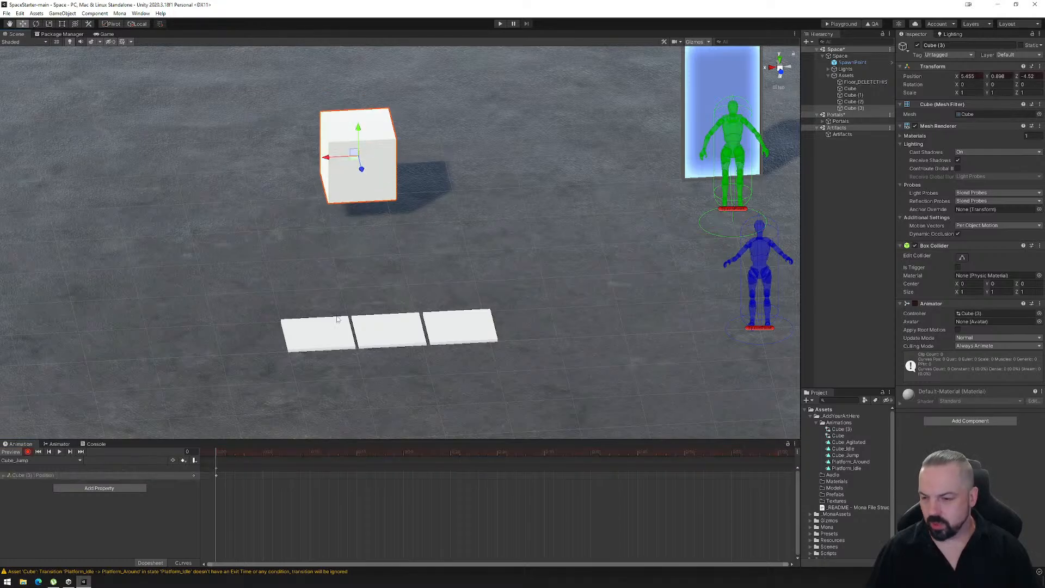
drag(221, 457, 593, 473)
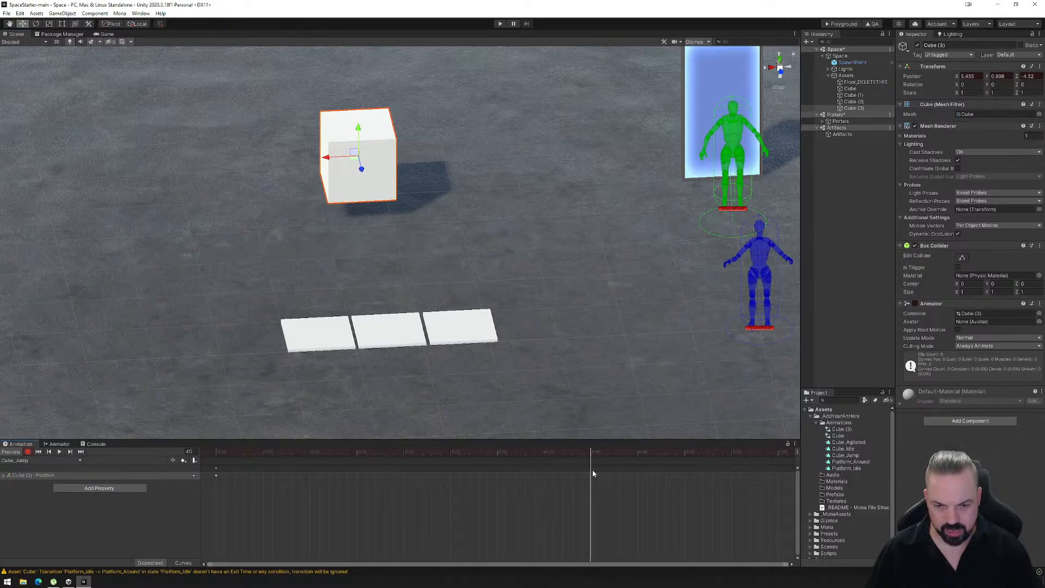
scroll(370, 197, down, 1)
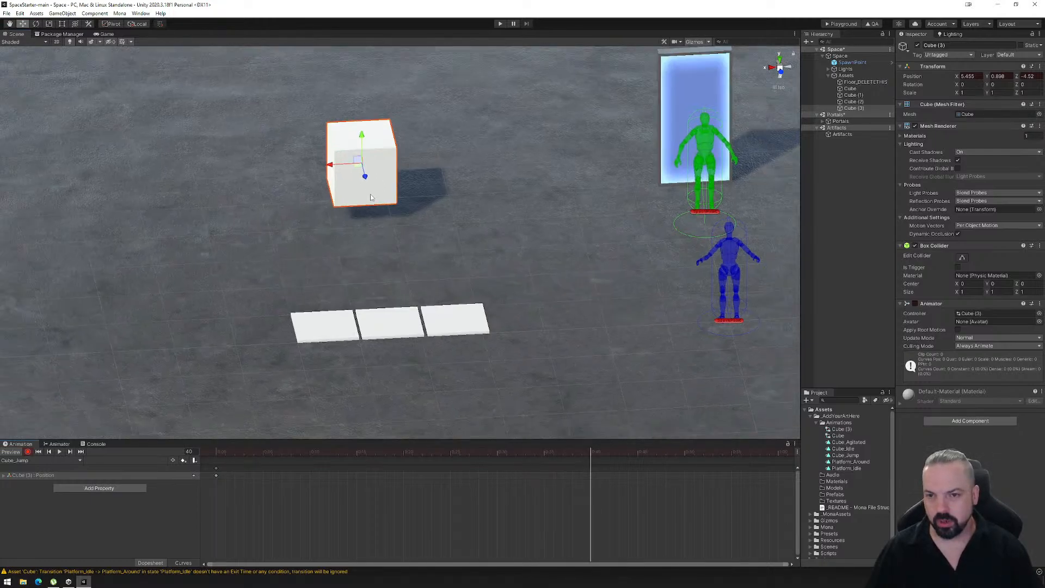
ctrl+drag(362, 135, 363, 94)
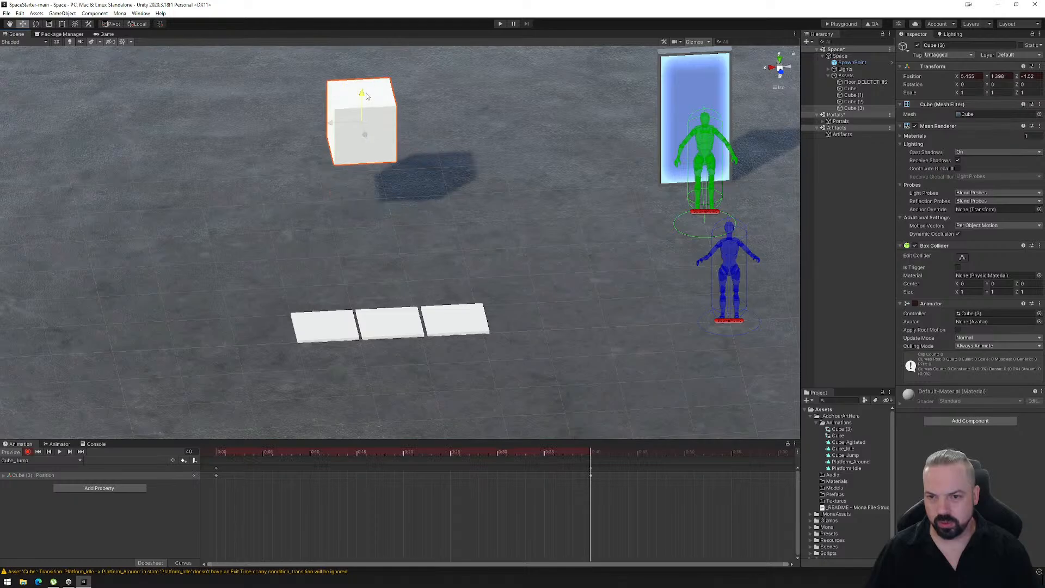
scroll(581, 483, down, 4)
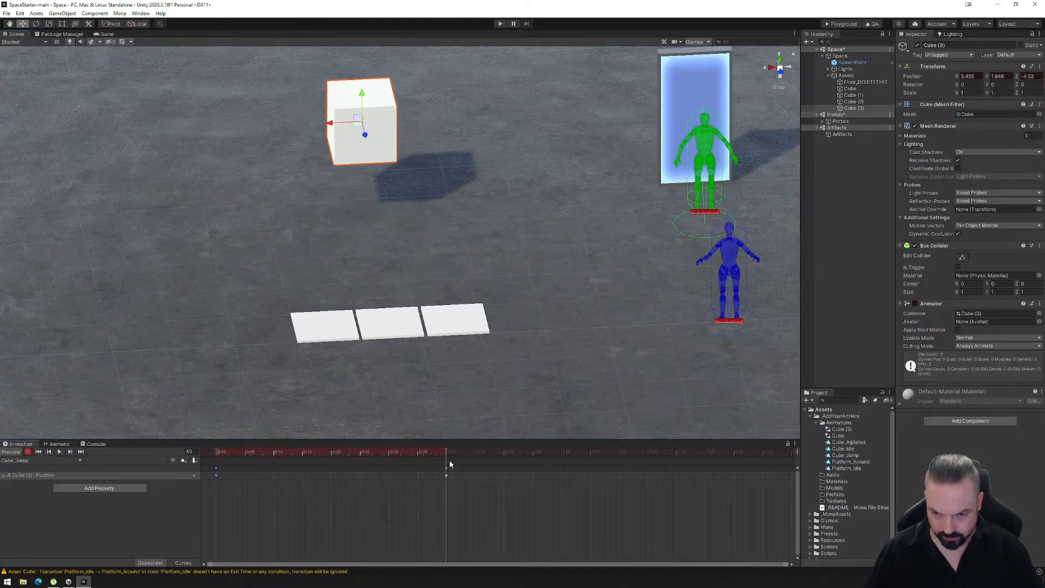
- Paste the cube's starting position key at frame 80 to bring it back down, and preview the jump
drag(449, 460, 675, 459)
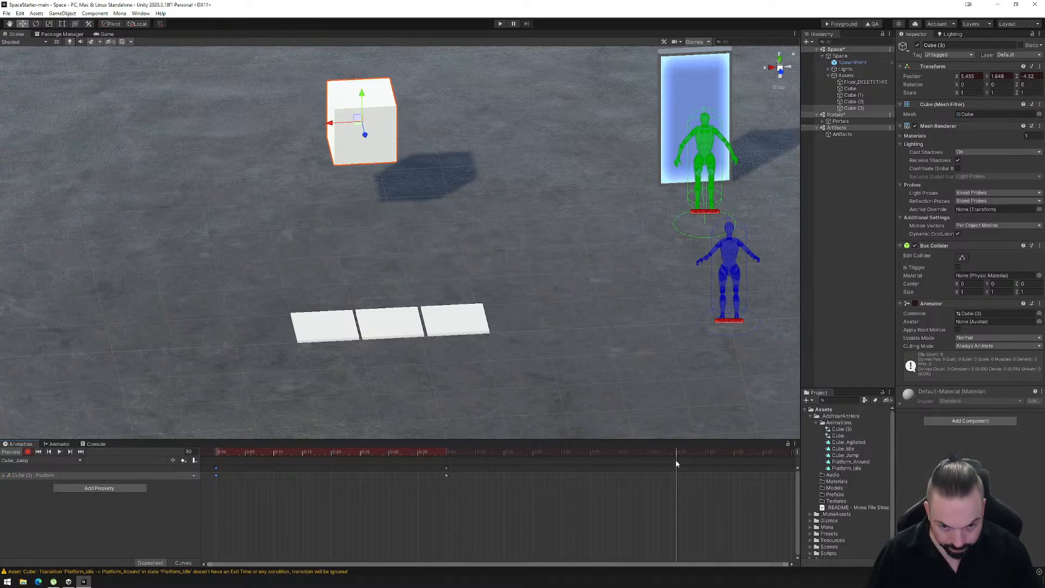
key(ctrl+v)
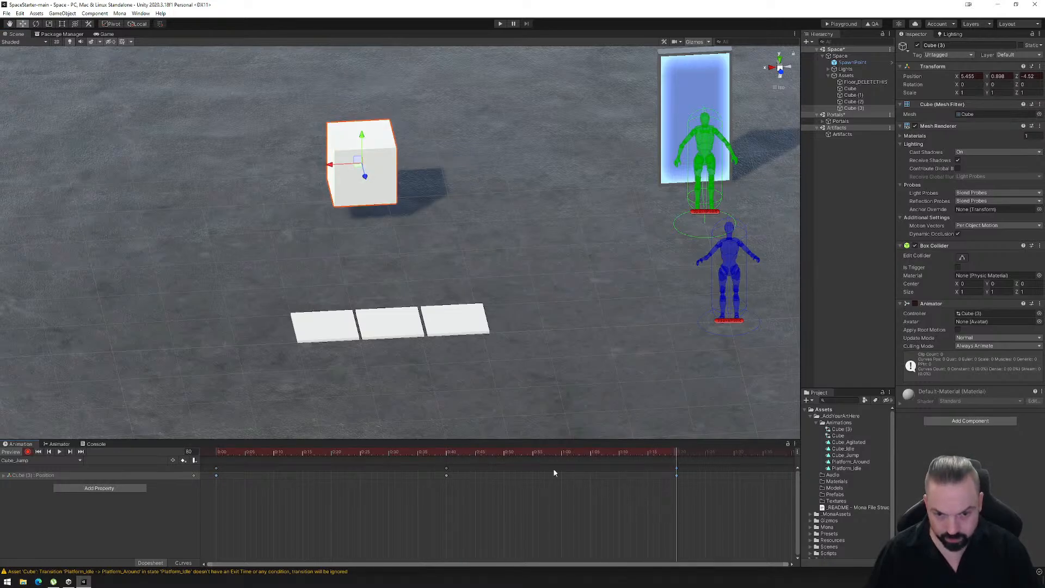
click(60, 452)
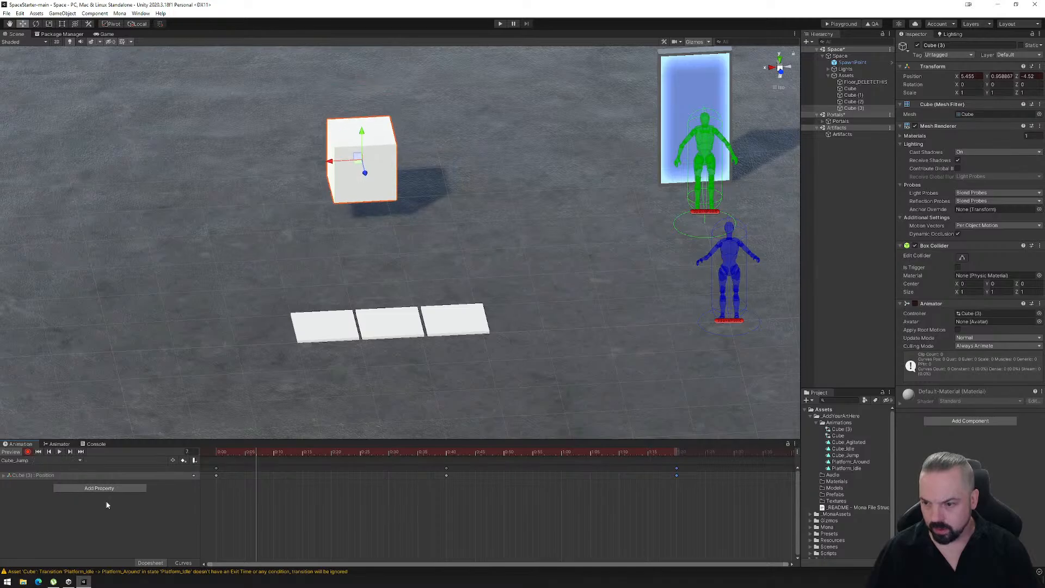
- Compress all Cube_Jump keyframes so the jump peaks at frame 25 and ends at frame 50, and preview the faster motion
drag(701, 504, 214, 460)
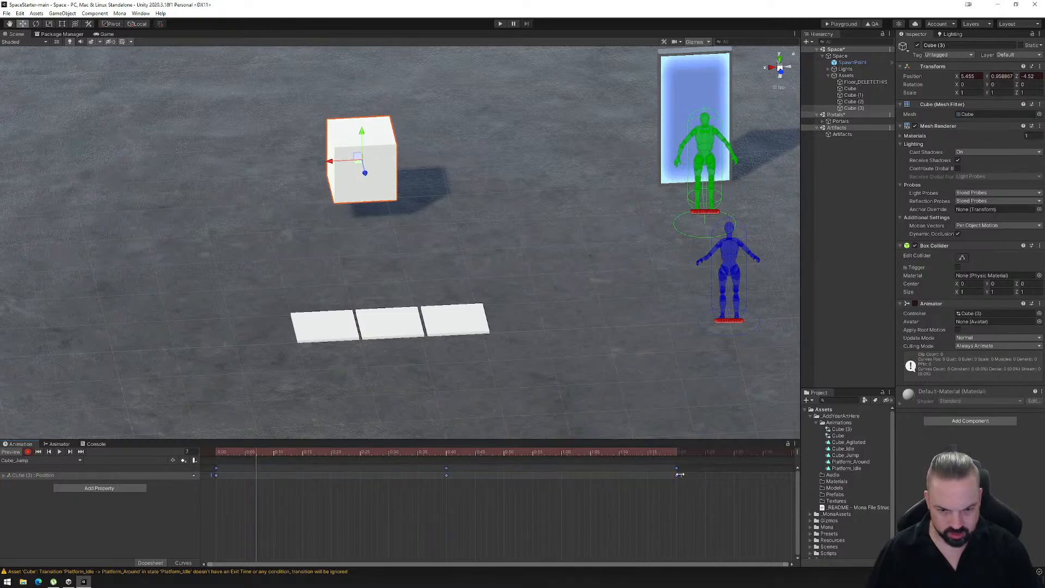
drag(681, 476, 504, 478)
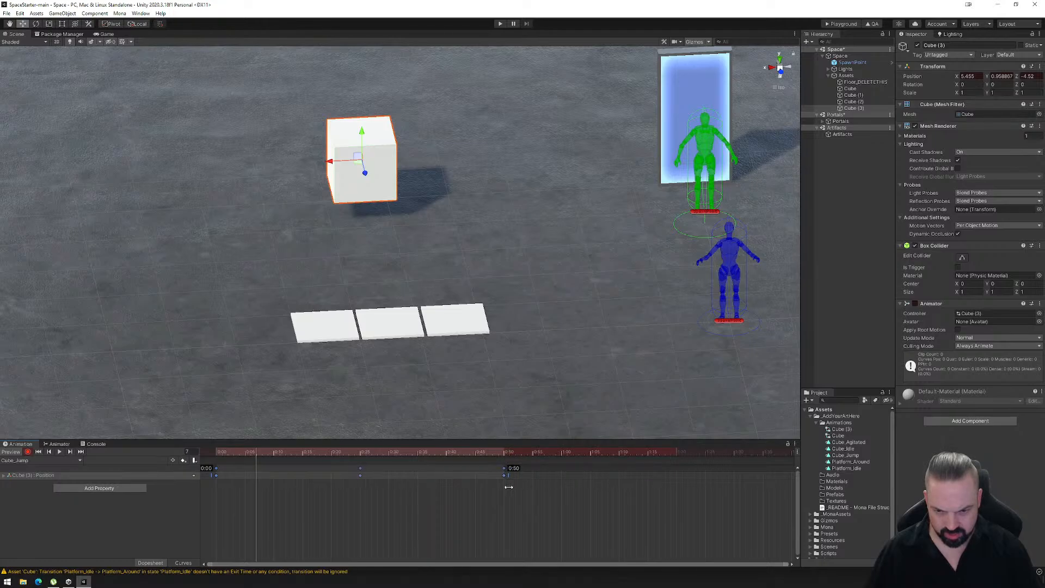
click(59, 451)
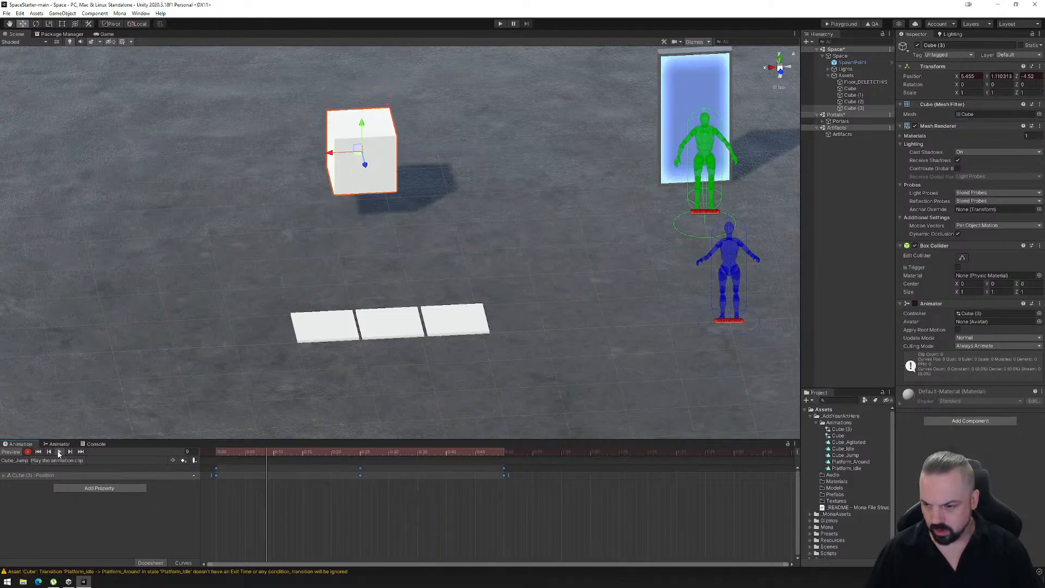
click(59, 452)
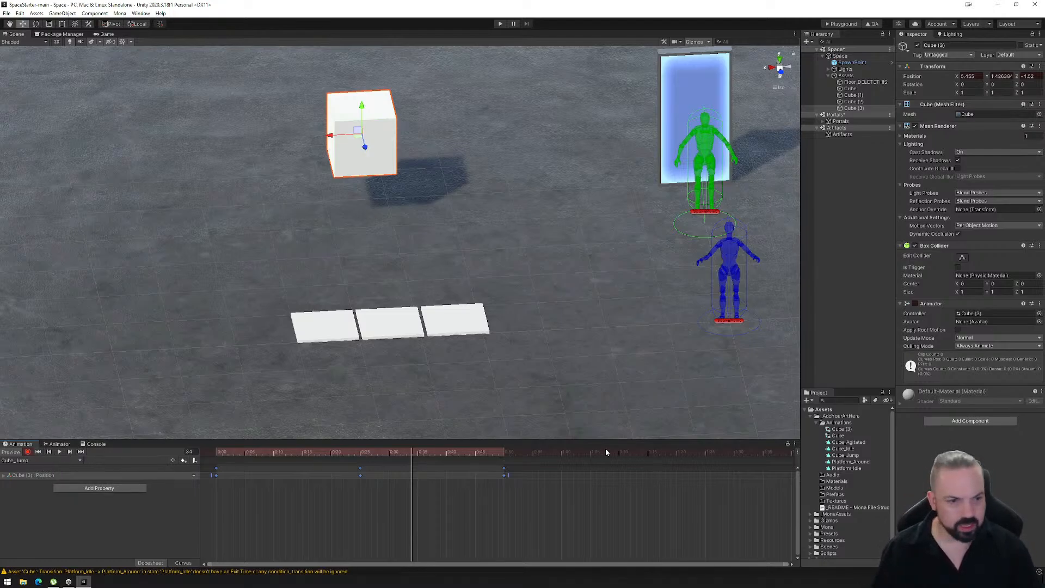
- Turn off Loop Time for the Cube_Jump animation clip
click(849, 455)
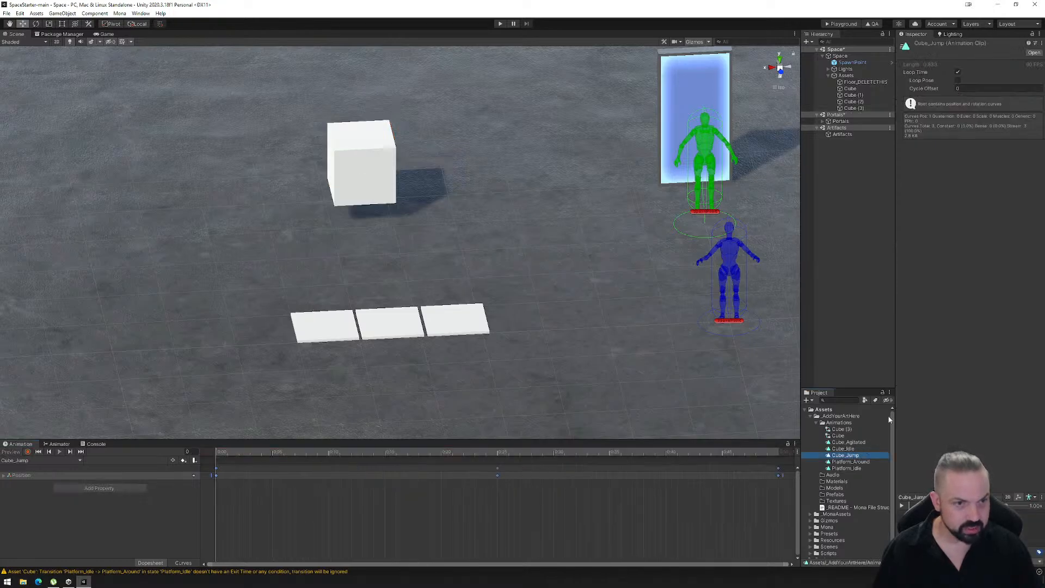
click(836, 442)
click(836, 449)
click(837, 456)
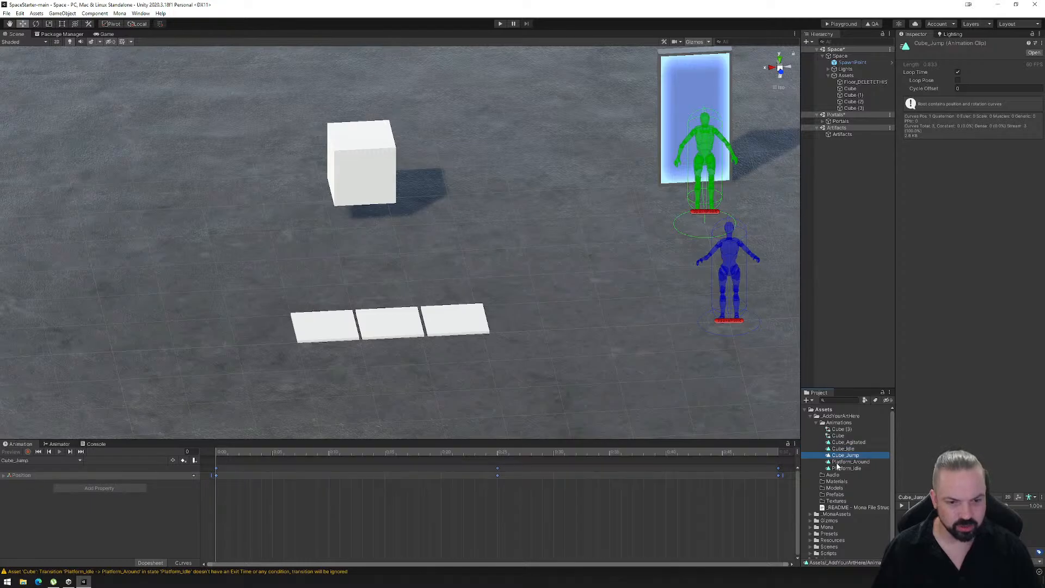
click(839, 469)
click(846, 455)
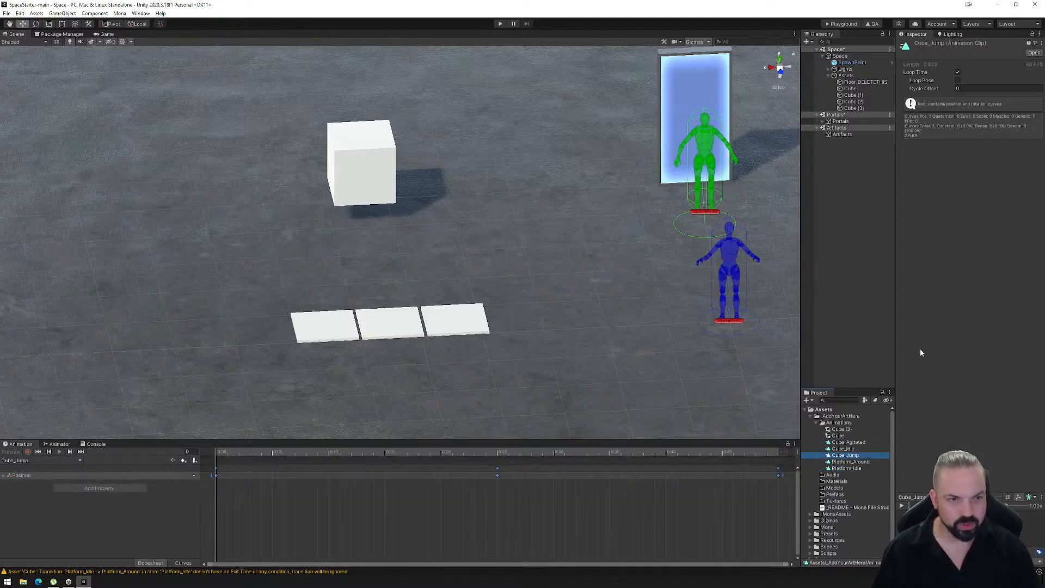
click(957, 73)
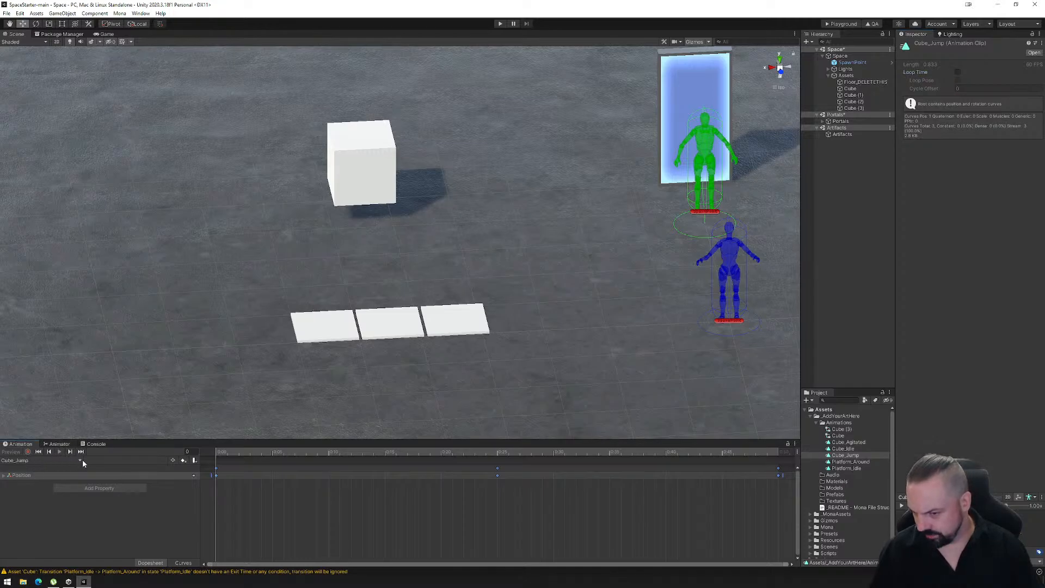
click(452, 518)
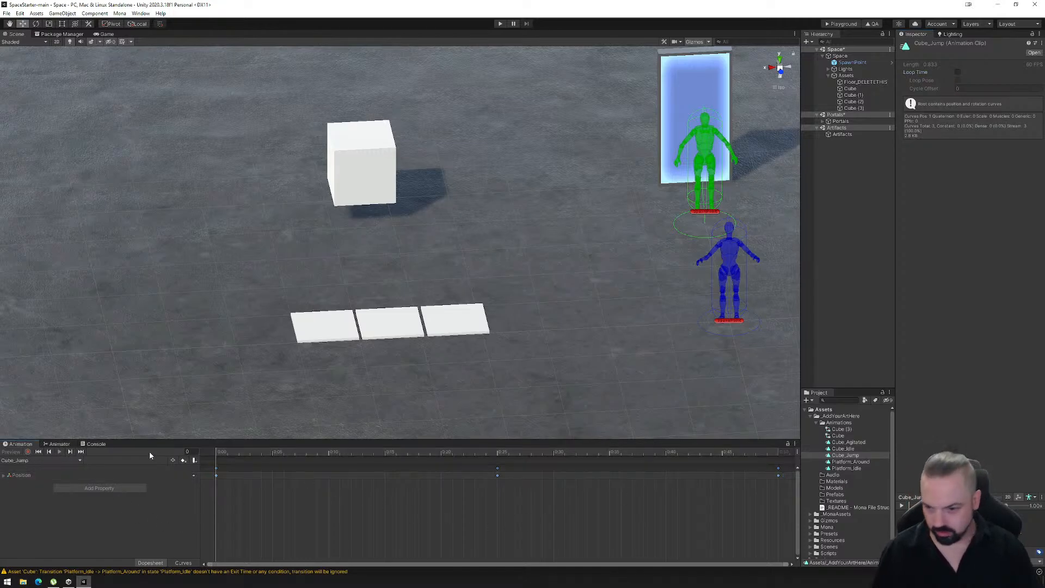
- Select the floating cube and review the animation clips assigned to it
click(57, 445)
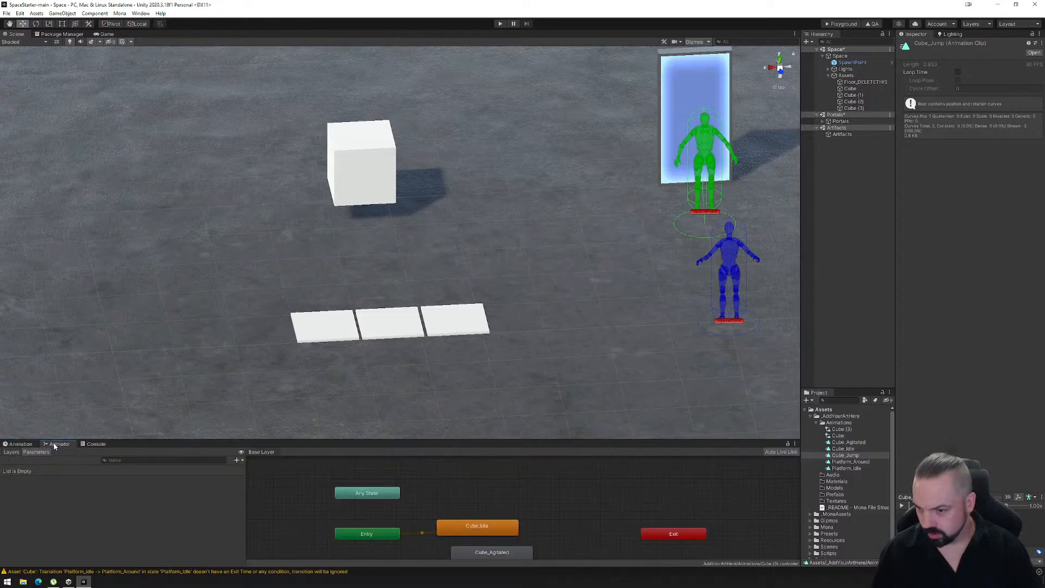
click(23, 444)
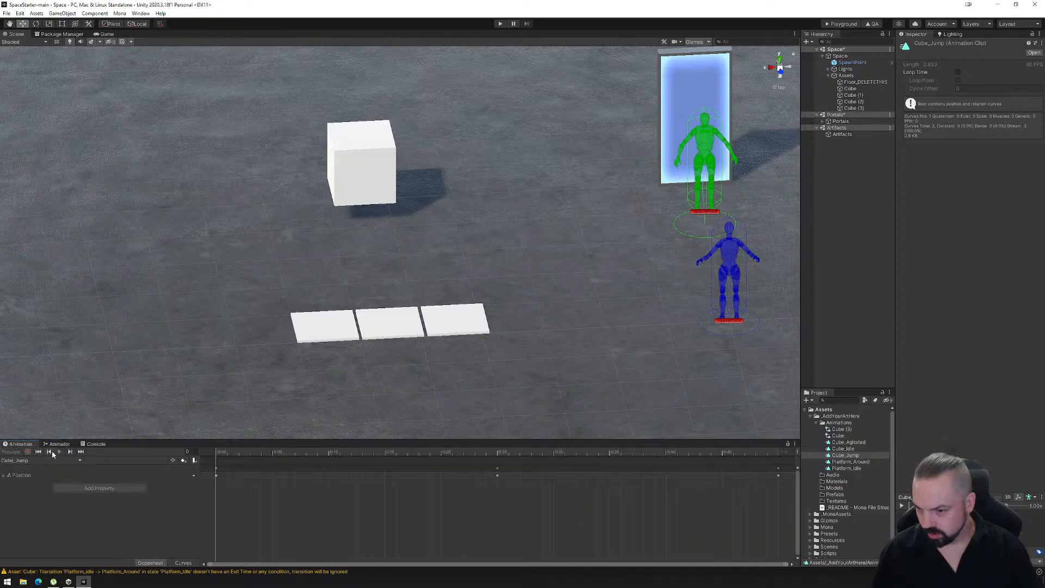
click(359, 191)
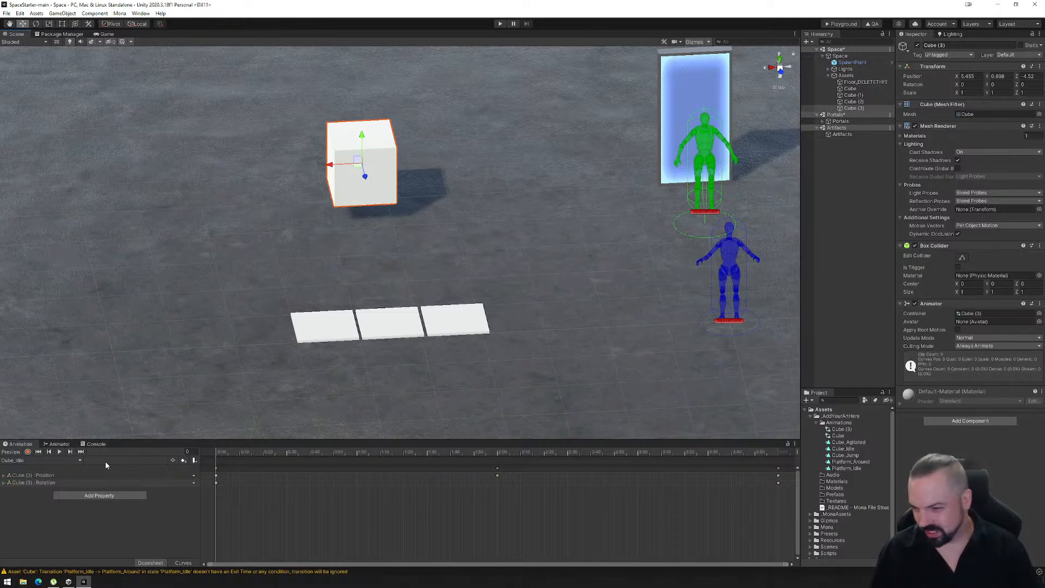
click(32, 461)
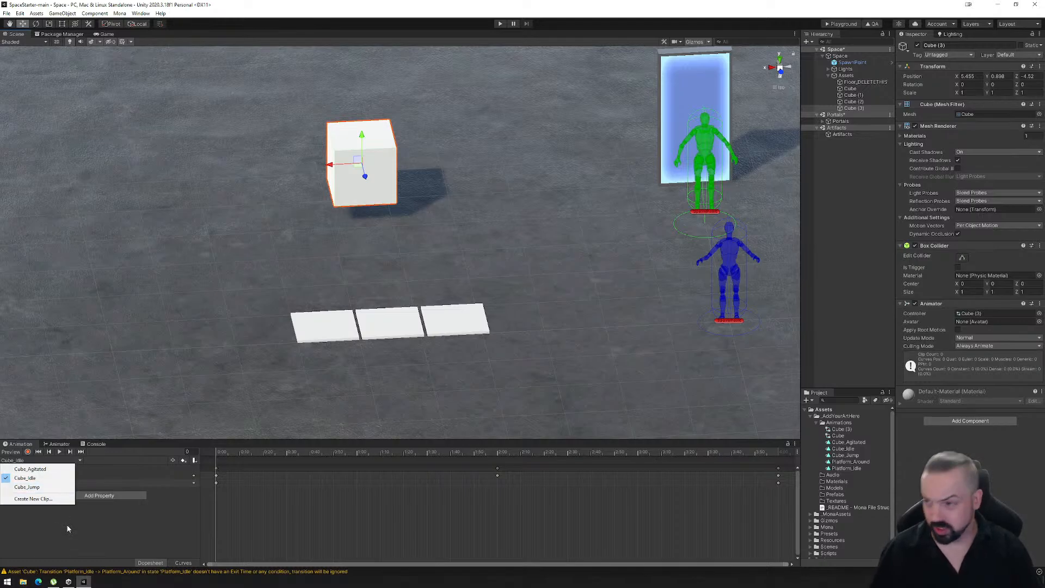
click(285, 491)
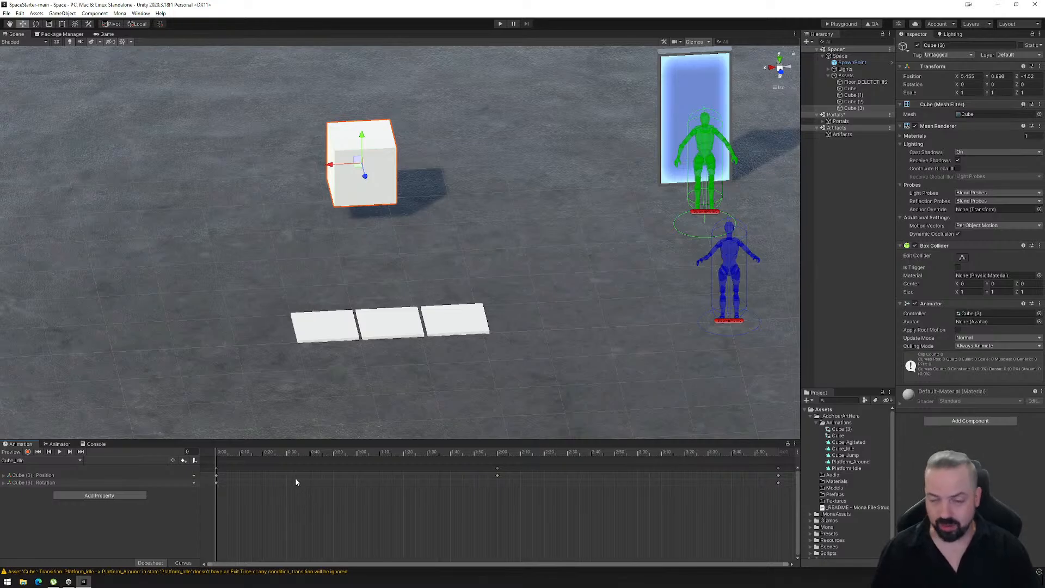
- Enlarge the cube's Animator graph and arrange the states with Cube_Jump and Cube_Agitated side by side above Cube_Idle
click(57, 445)
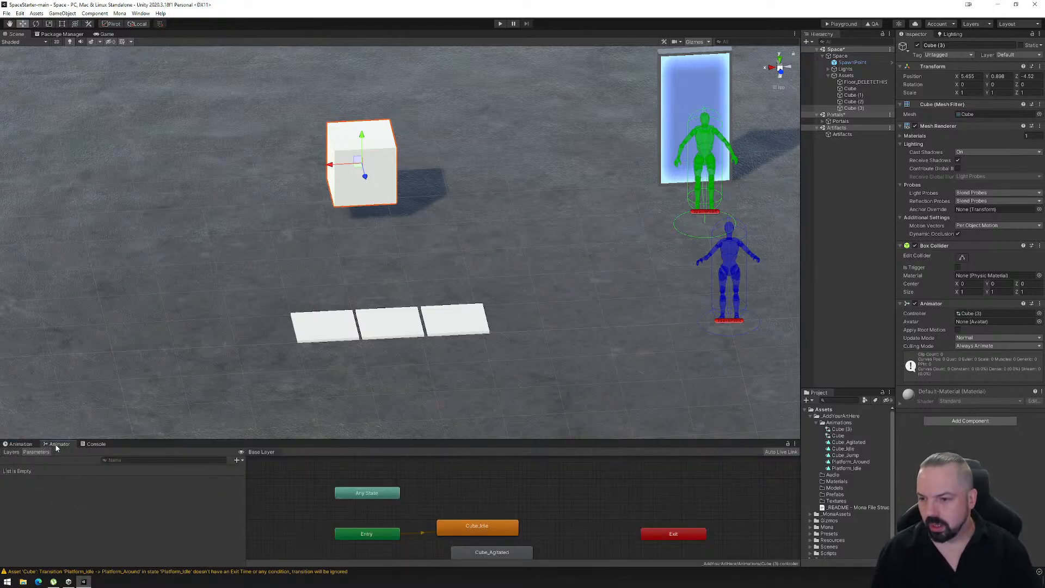
middle_drag(488, 515, 469, 468)
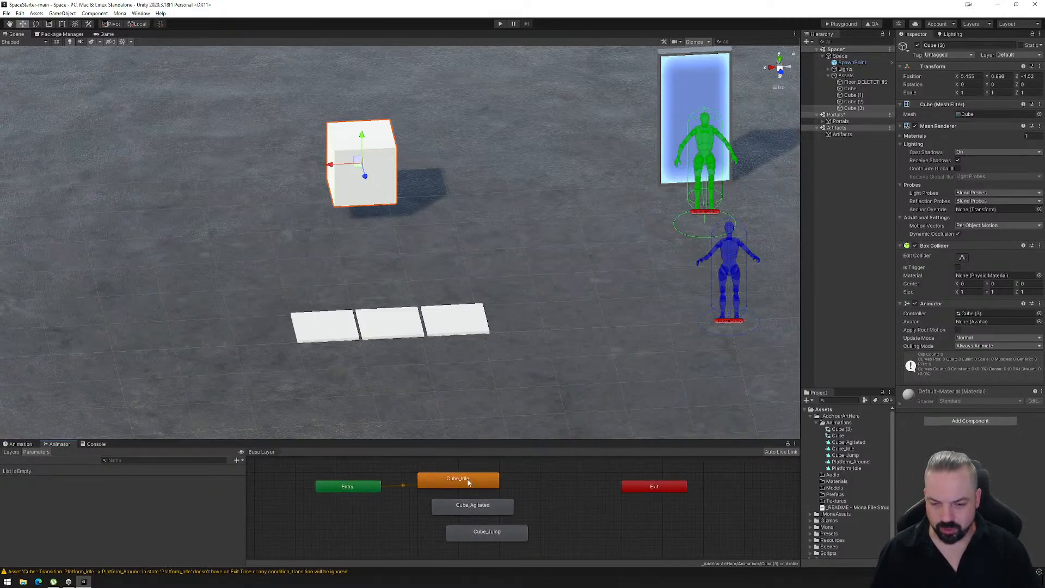
scroll(479, 508, down, 3)
drag(478, 502, 527, 469)
drag(507, 520, 481, 468)
middle_drag(476, 492, 454, 514)
drag(494, 442, 486, 336)
scroll(523, 441, up, 4)
scroll(524, 453, down, 4)
drag(524, 453, 554, 453)
drag(495, 436, 526, 452)
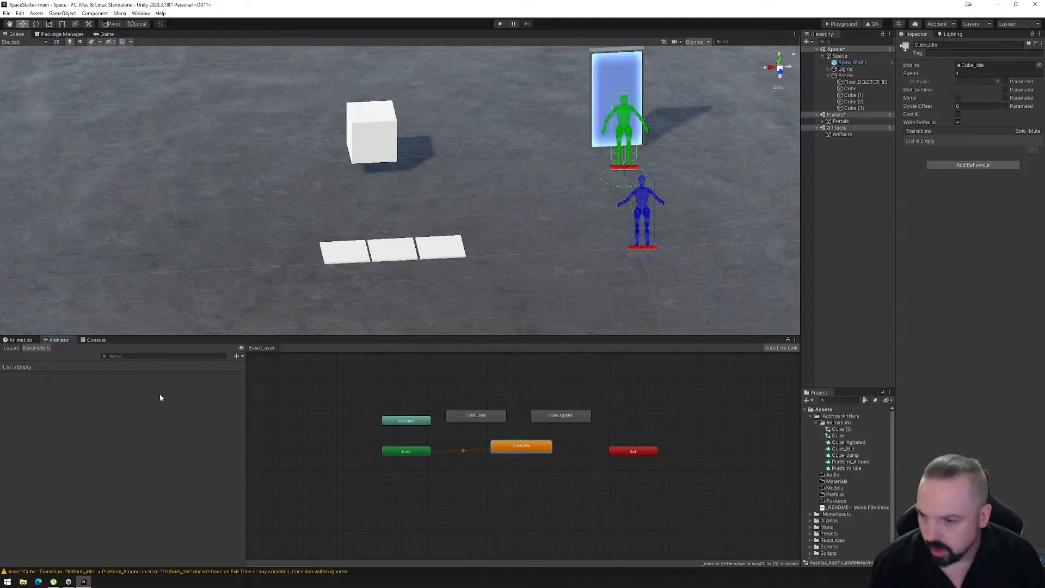
- Add a Bool parameter named IsAgitated to the cube's animator controller
click(15, 349)
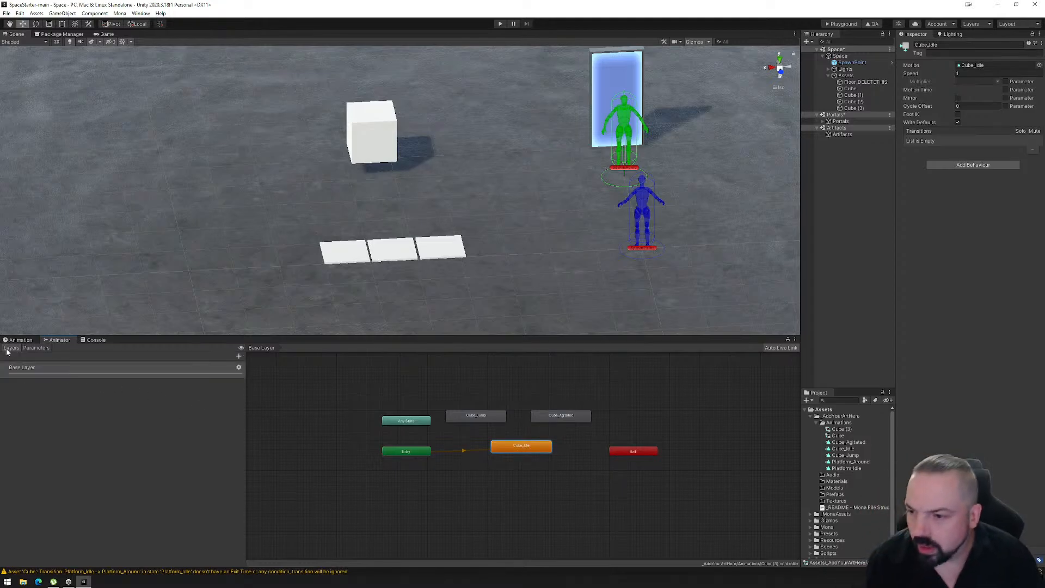
click(33, 348)
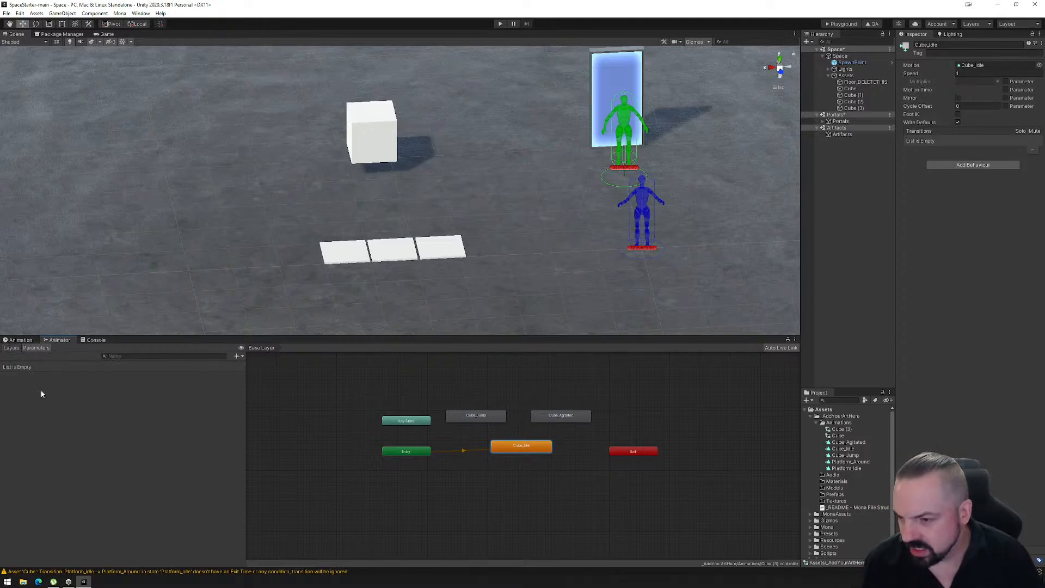
click(238, 357)
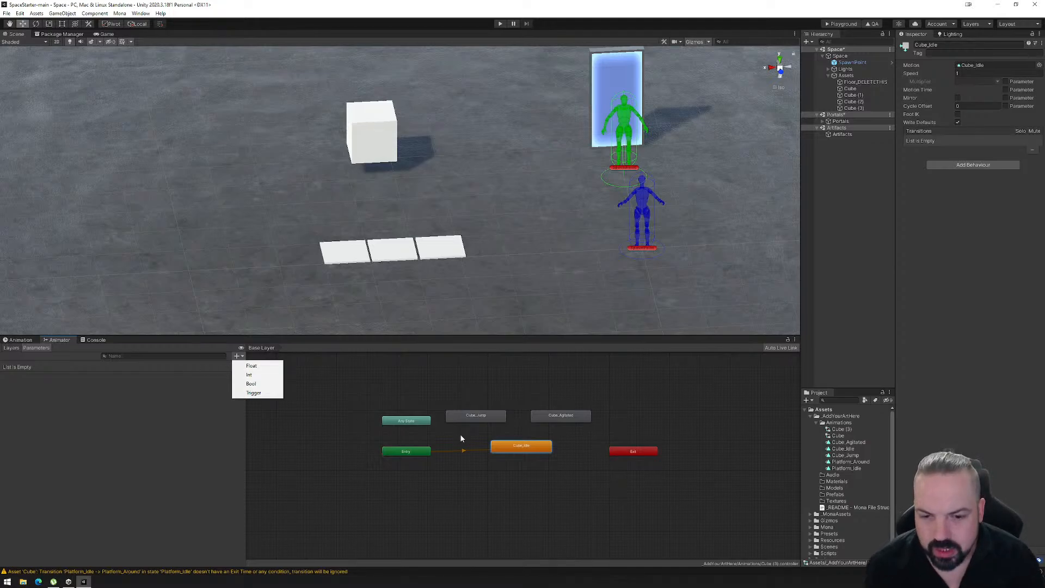
click(258, 384)
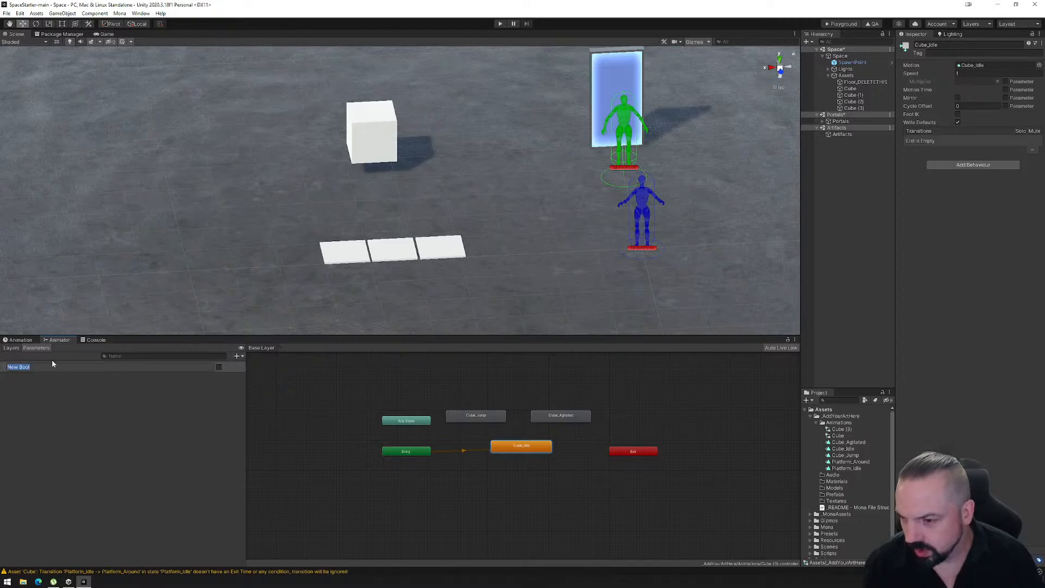
text(isAgitated)
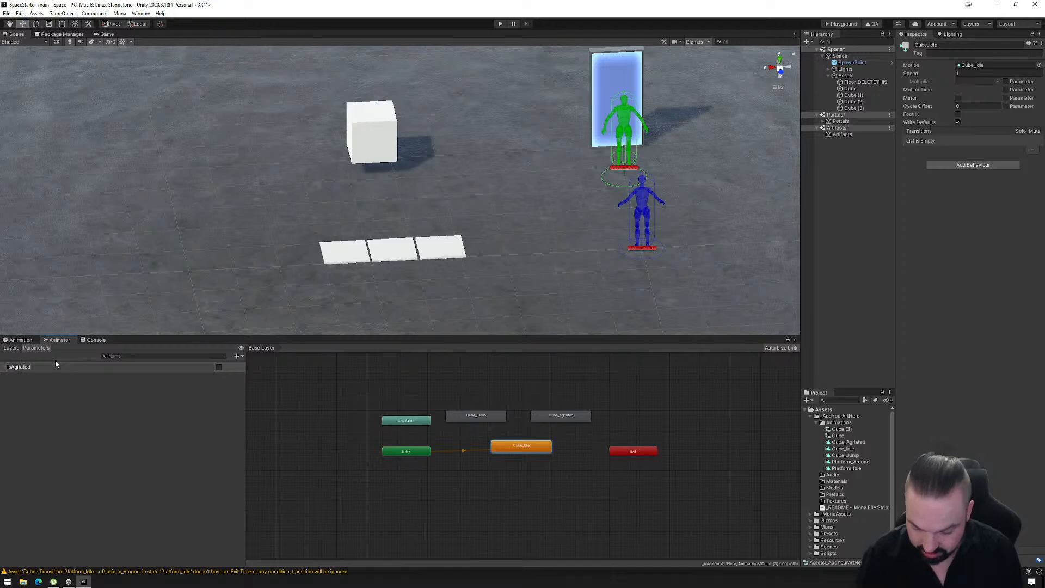
key(Return)
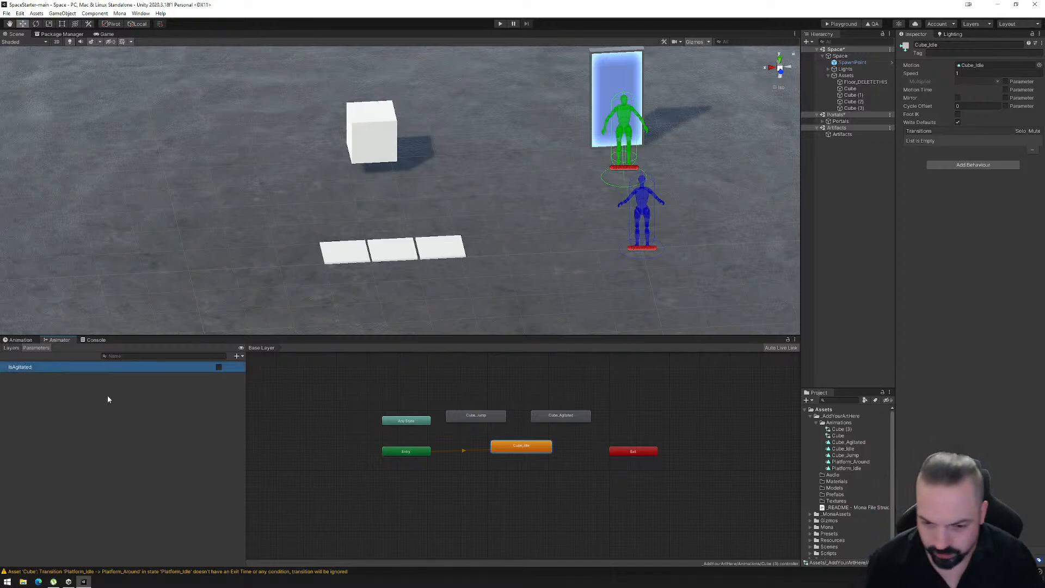
- Add a Trigger parameter named Jump to the cube's animator controller
click(239, 357)
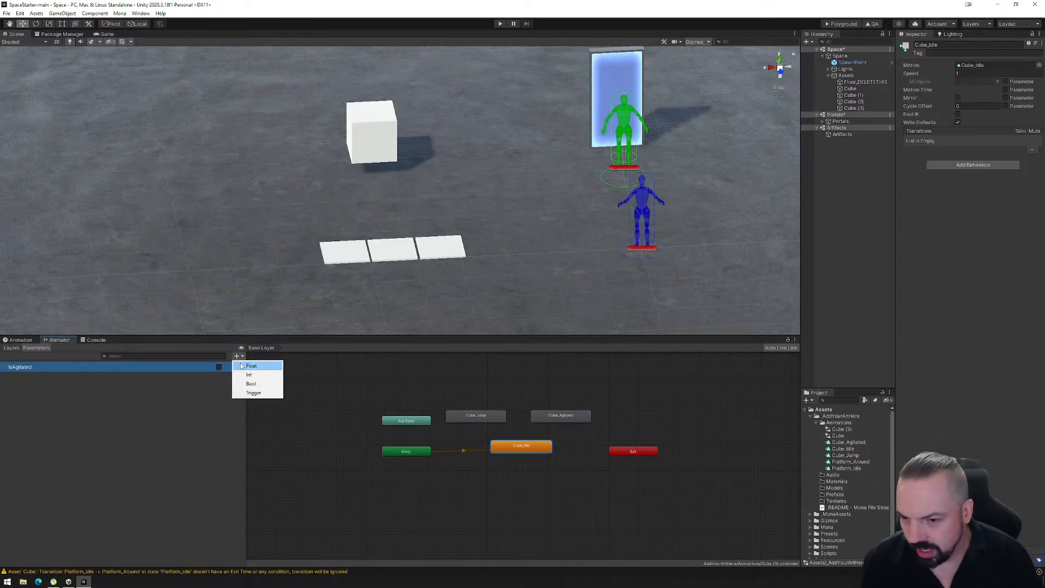
click(251, 393)
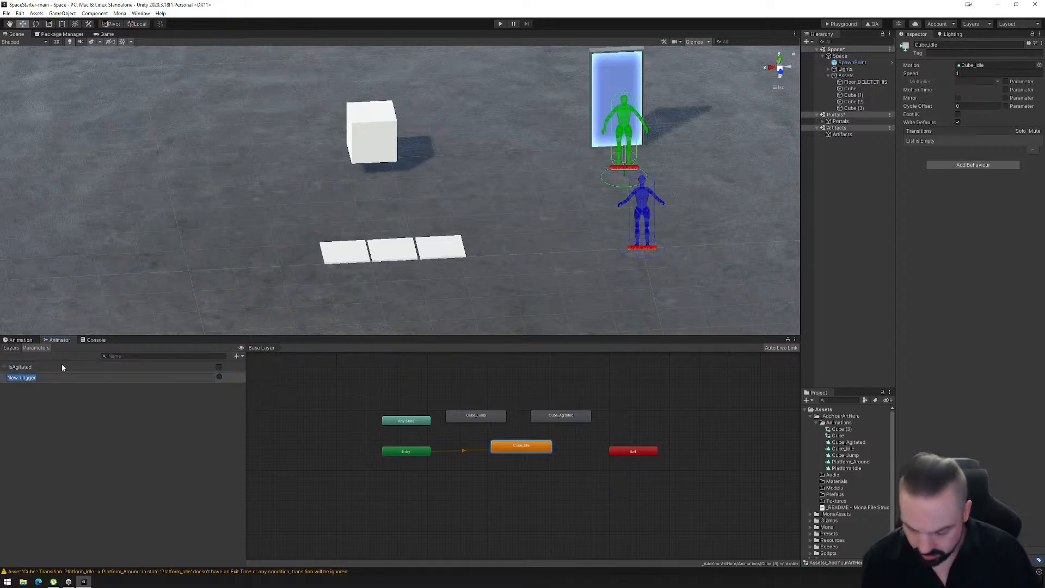
text(Jump)
key(Return)
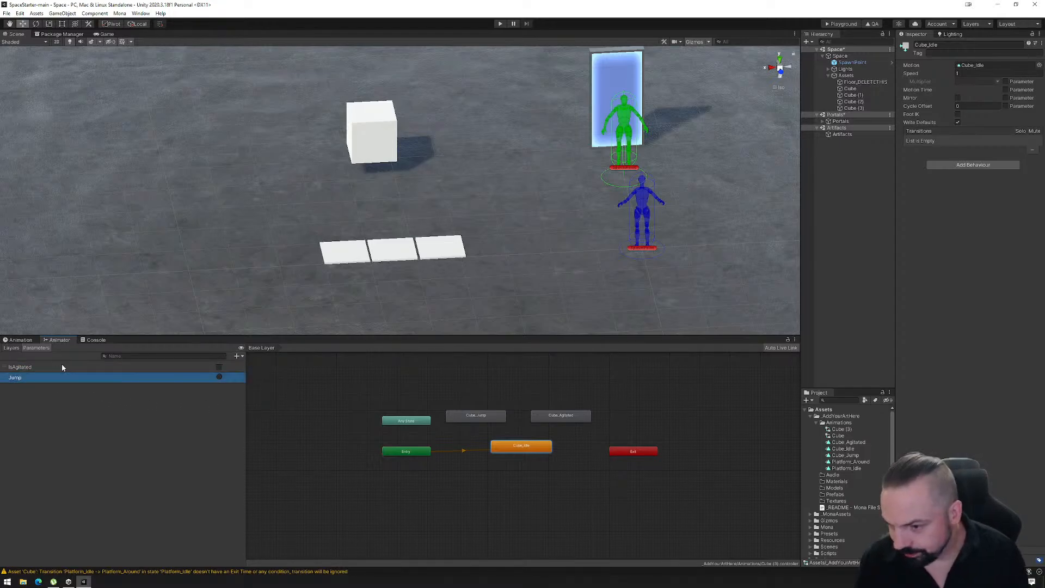
- Create transitions from Cube_Idle to Cube_Jump and from Cube_Idle to Cube_Agitated in the cube's animator graph
right_click(522, 446)
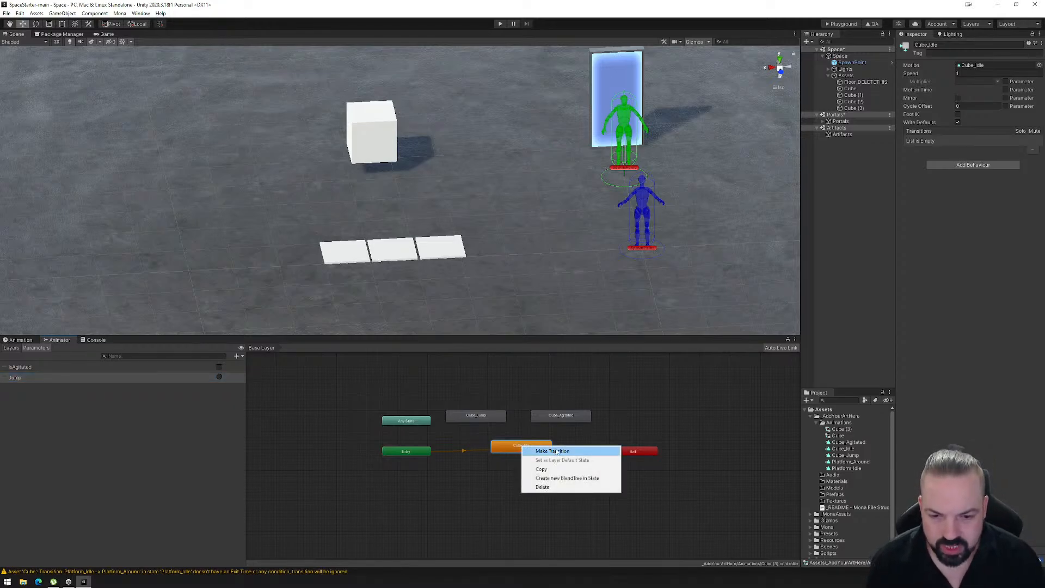
click(544, 450)
click(482, 416)
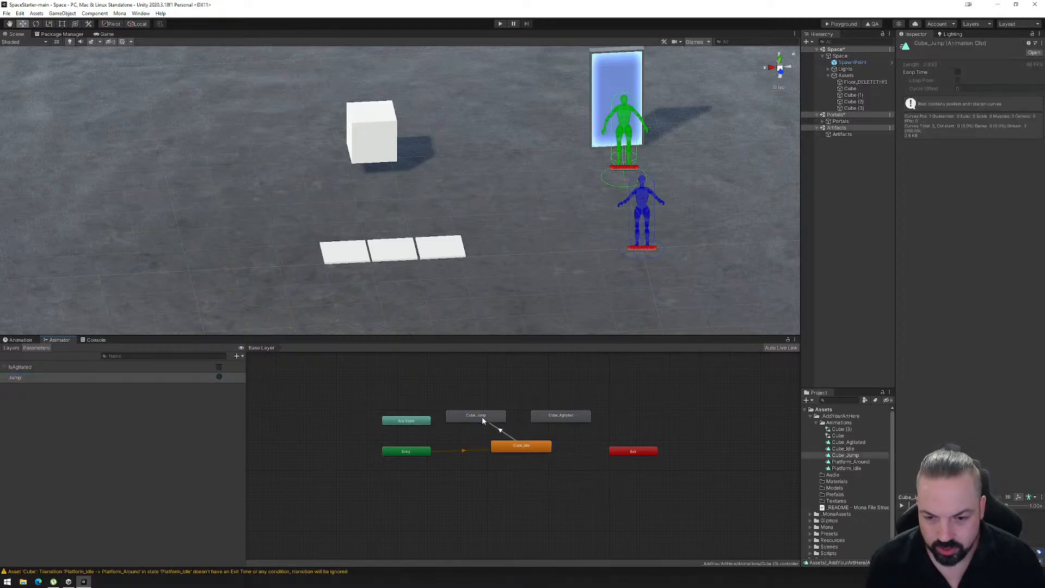
right_click(529, 447)
click(560, 451)
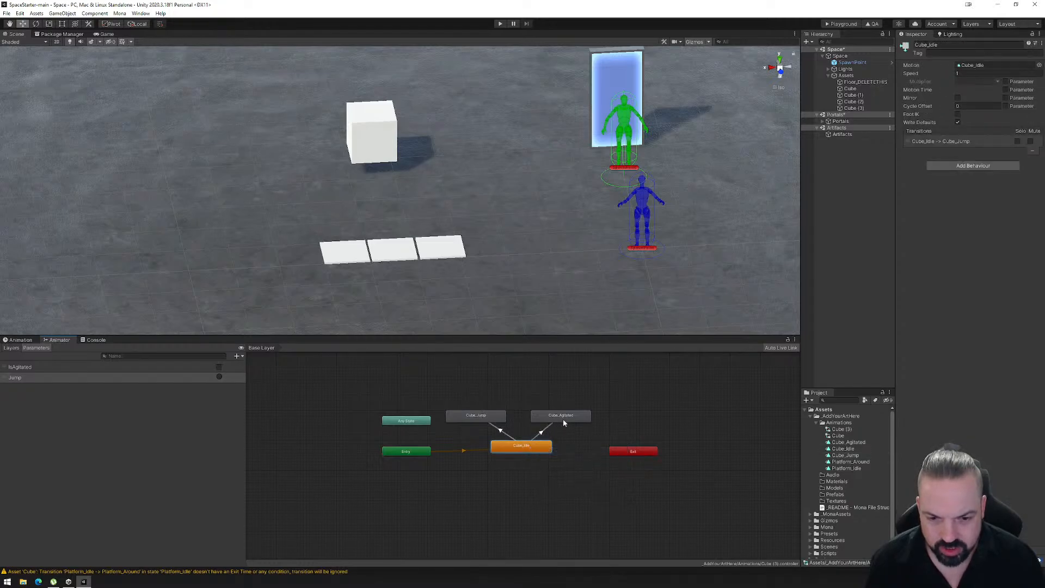
click(563, 419)
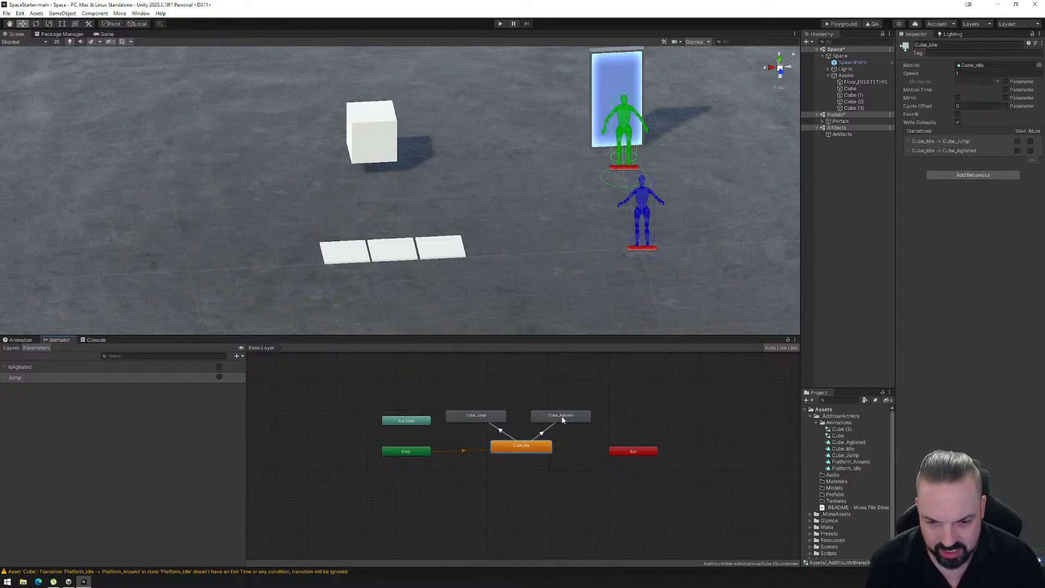
- Create return transitions to Cube_Idle from both Cube_Jump and Cube_Agitated
right_click(465, 417)
click(488, 422)
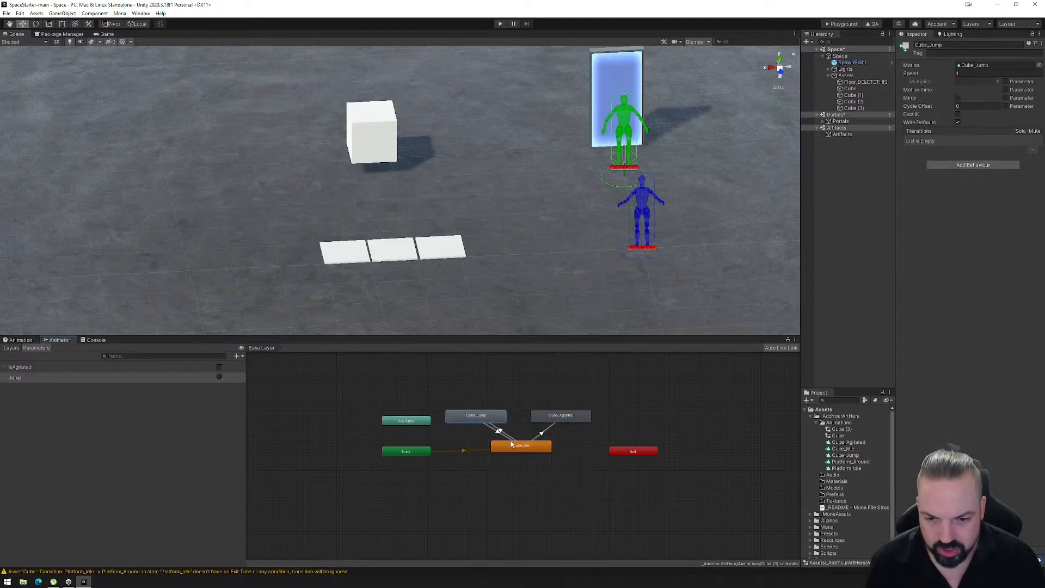
click(513, 447)
right_click(546, 420)
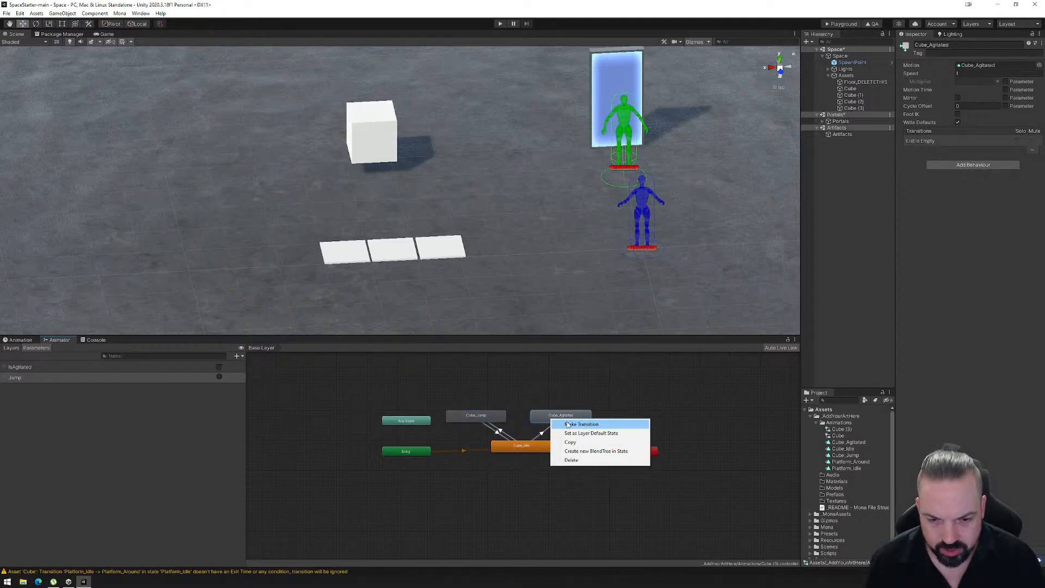
click(568, 425)
click(536, 447)
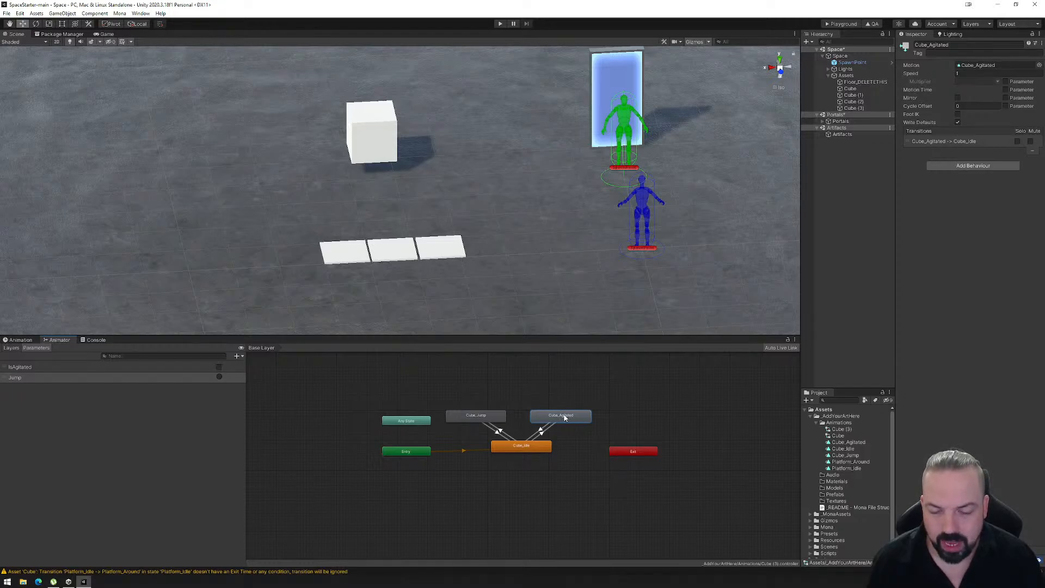
- Move the Cube_Agitated and Cube_Jump states higher above Cube_Idle to lengthen the transition arrows between them
click(493, 417)
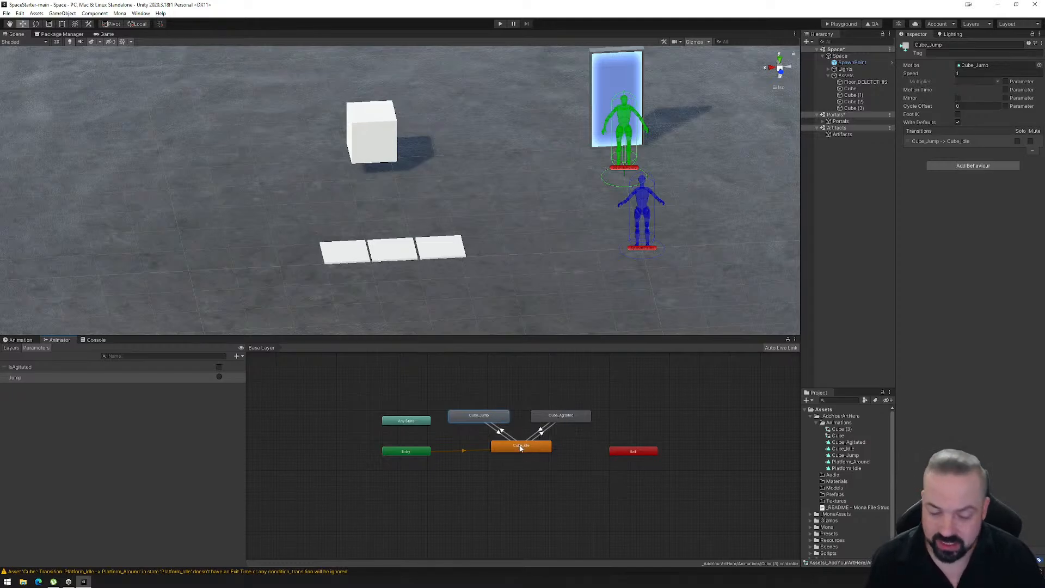
click(562, 420)
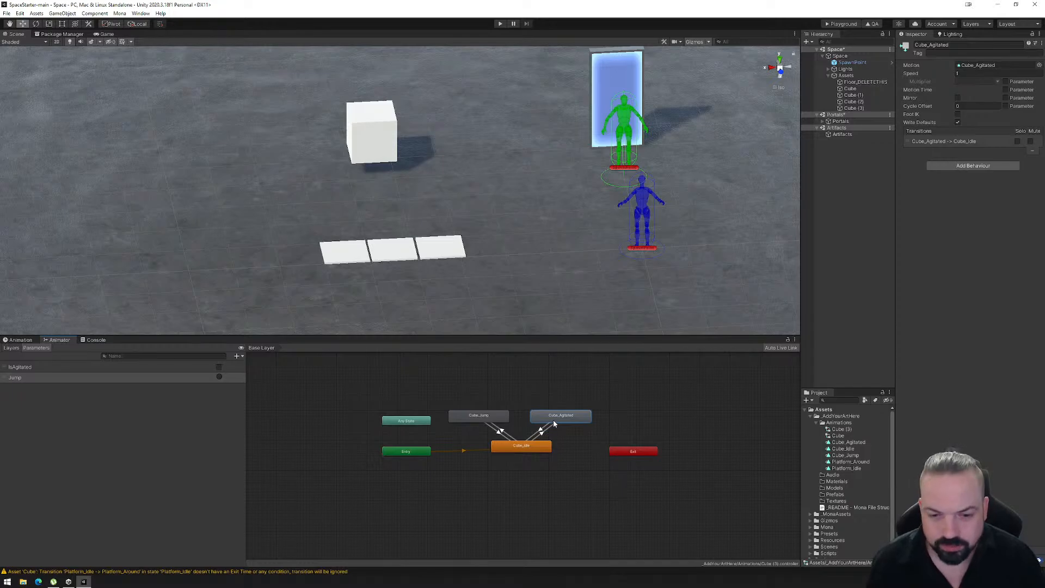
drag(554, 424, 555, 408)
drag(481, 418, 482, 401)
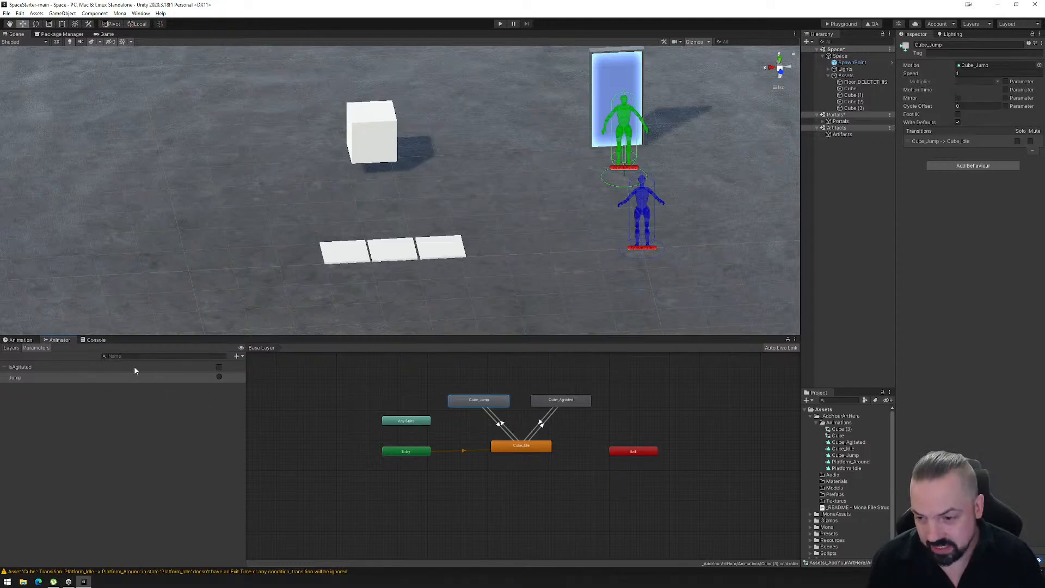
- Disable Has Exit Time on the Cube_Idle to Cube_Agitated transition and add the condition IsAgitated is true
click(541, 427)
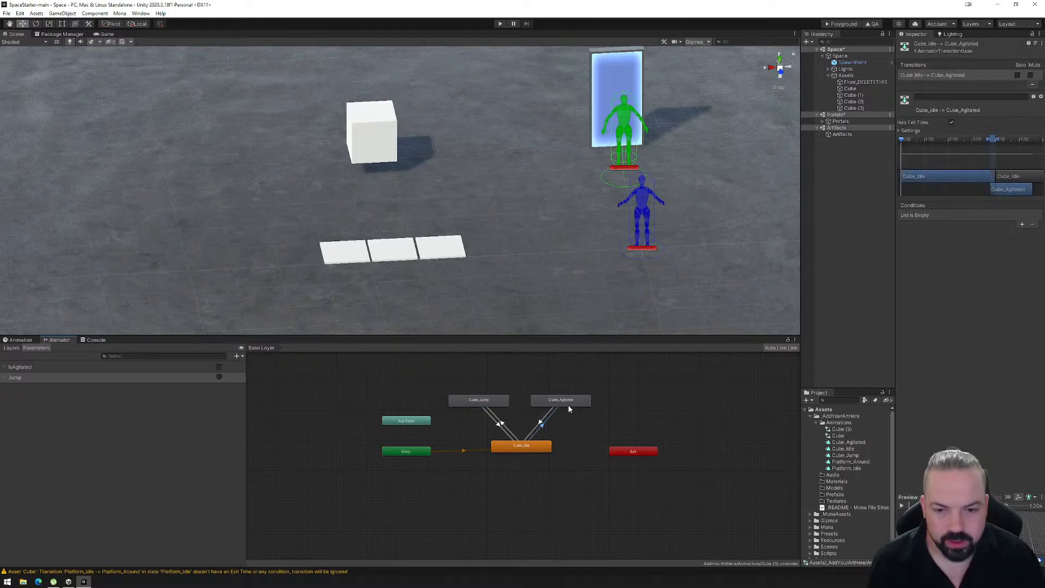
click(952, 122)
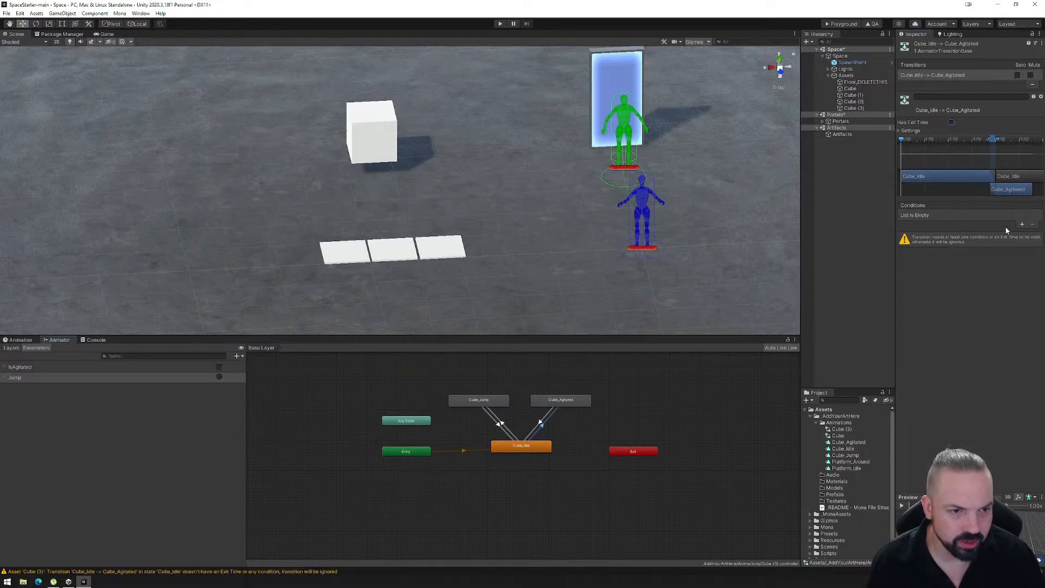
click(1022, 224)
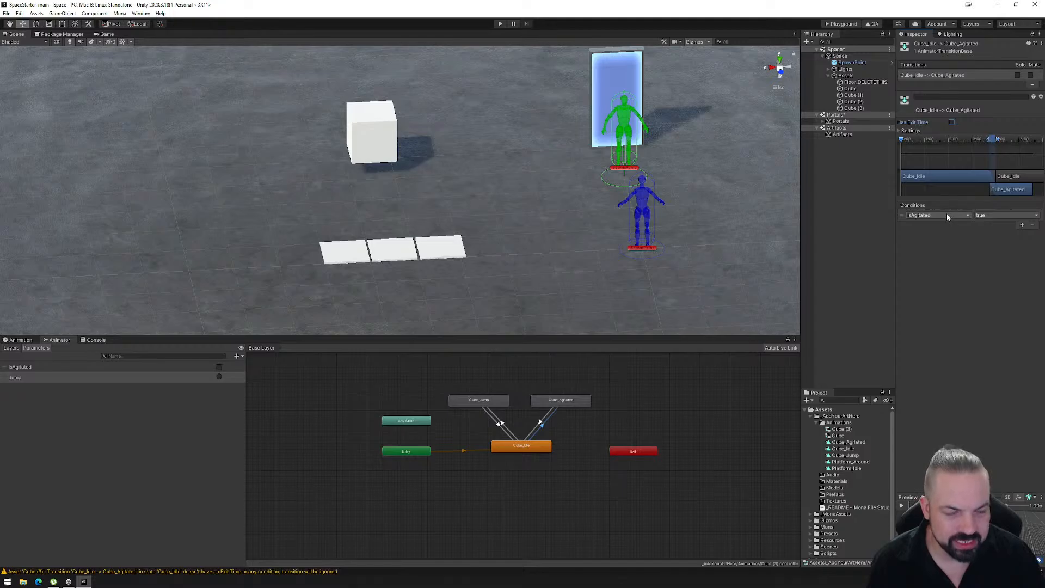
- Disable Has Exit Time on the Cube_Agitated to Cube_Idle transition and add the condition IsAgitated is false
click(543, 421)
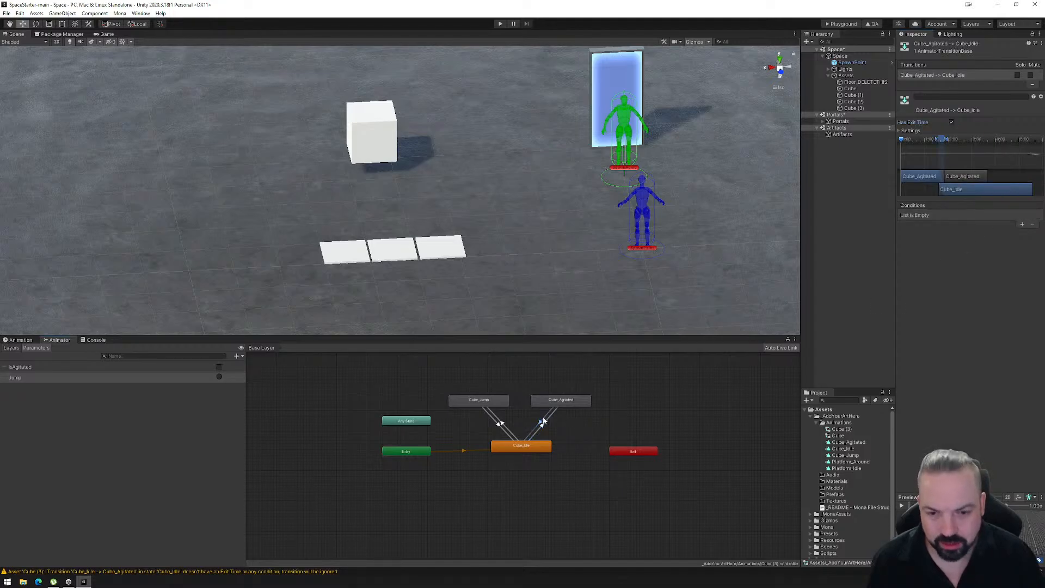
click(952, 122)
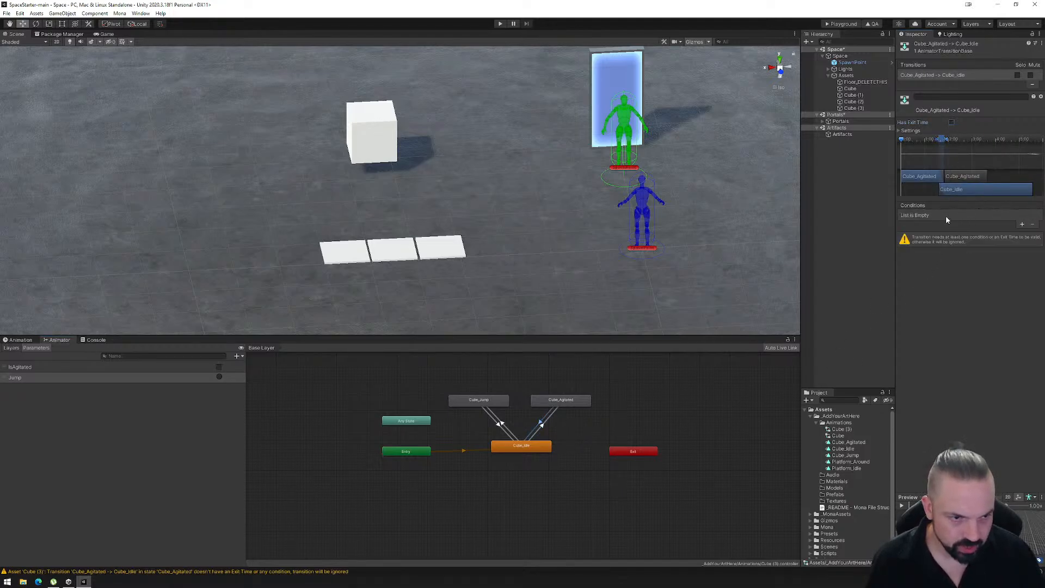
click(1023, 225)
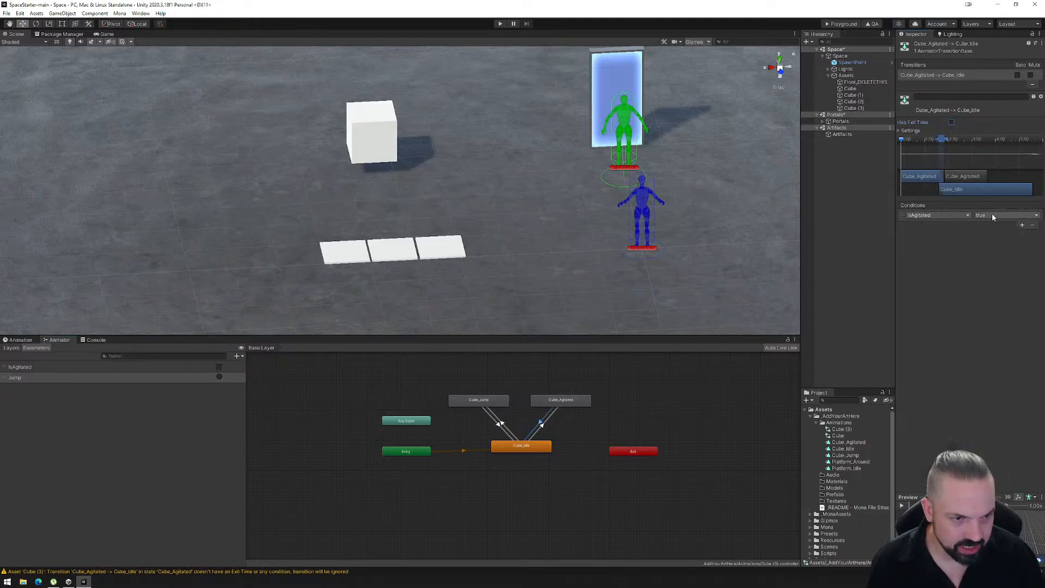
click(992, 215)
click(988, 235)
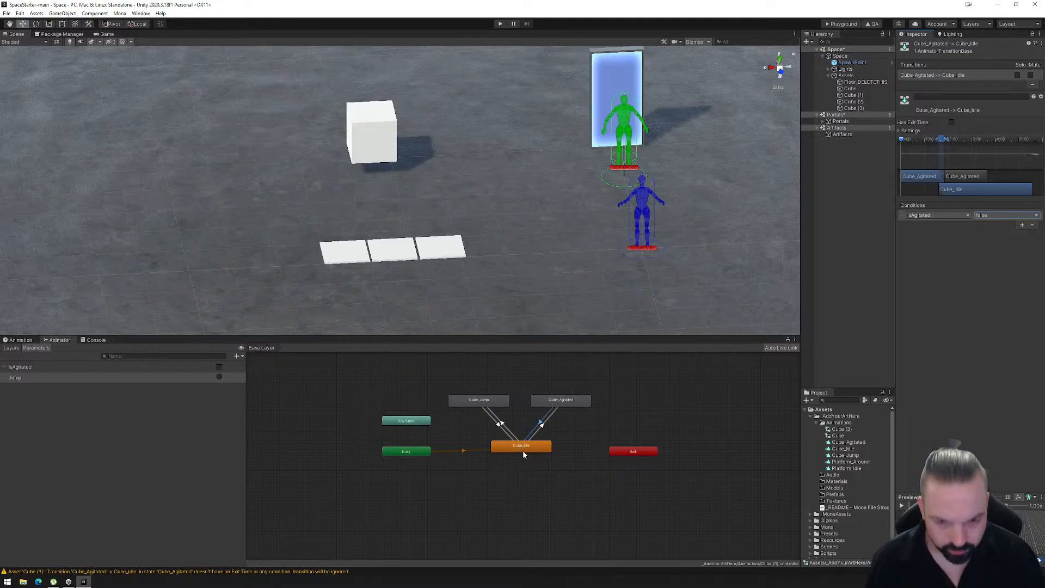
- Adjust the blend region of the Cube_Idle to Cube_Agitated transition on its timeline
click(561, 401)
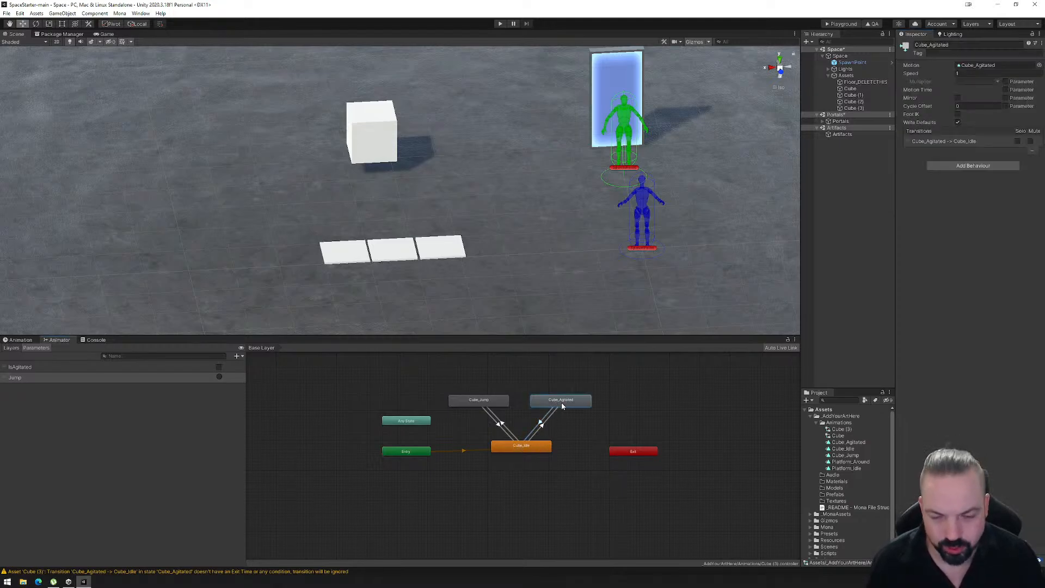
click(542, 425)
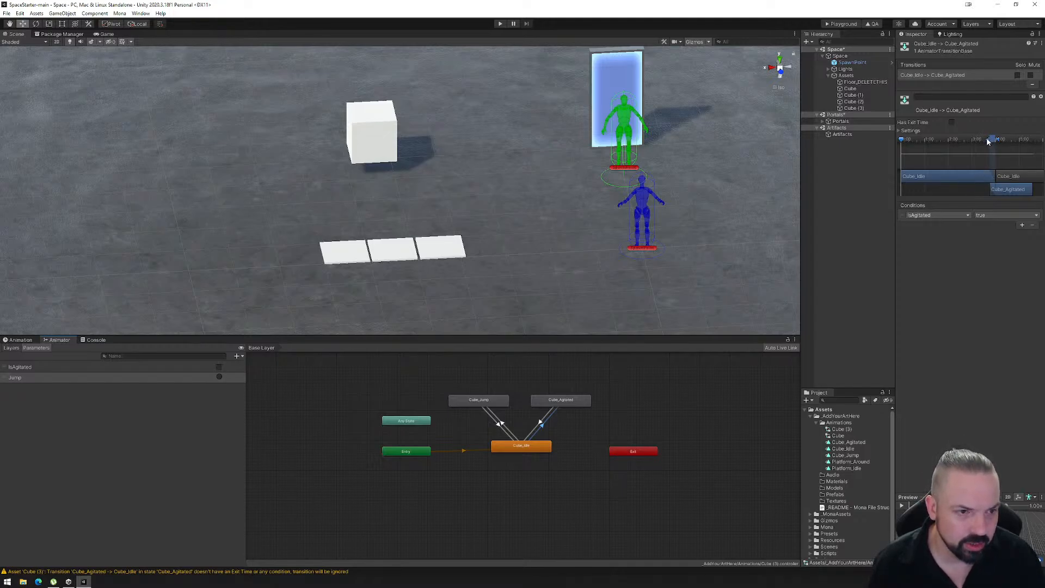
mouse_move(986, 137)
mouse_down()
mouse_move(897, 150)
mouse_move(992, 148)
mouse_up()
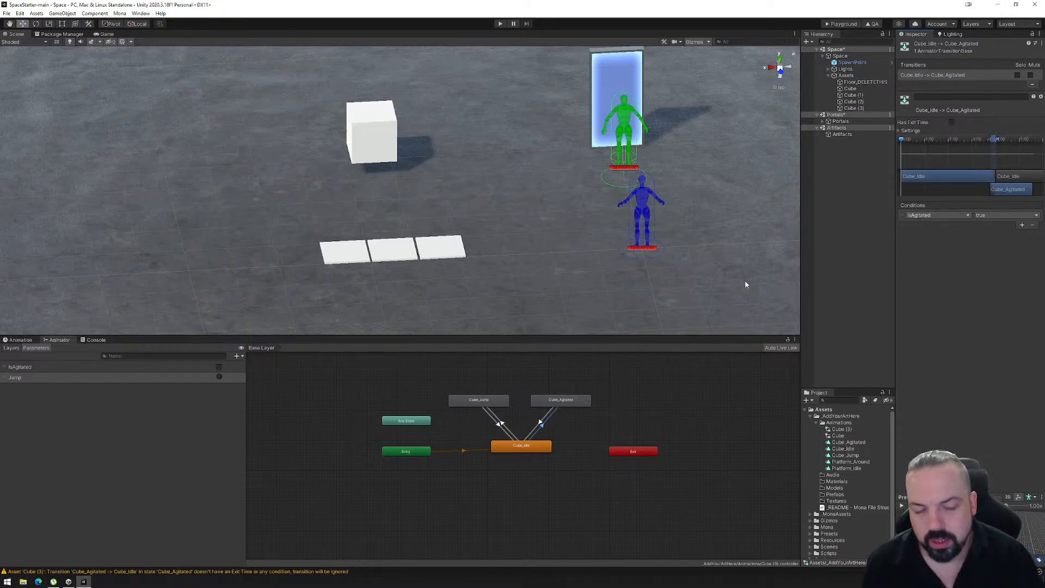
- Compare both Agitated transitions' settings, and set the Cube_Idle to Cube_Agitated Transition Duration to 0.25 and Transition Offset to 0
click(539, 421)
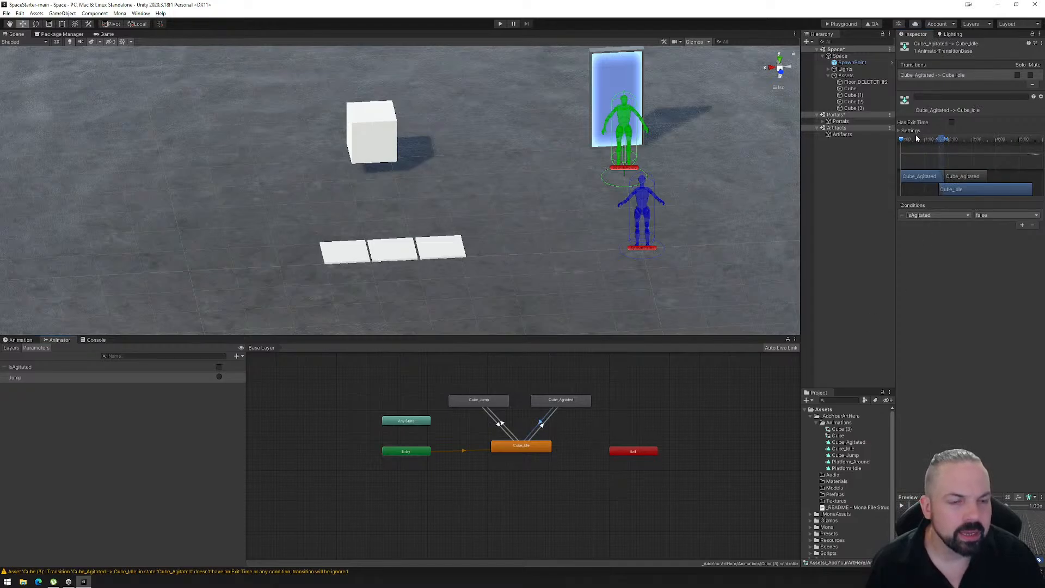
click(901, 131)
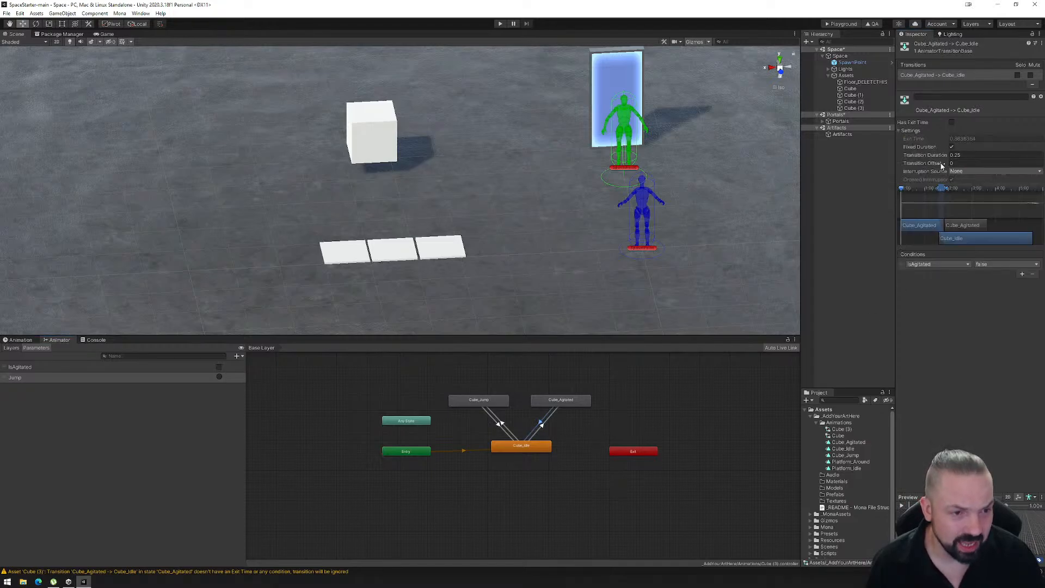
click(541, 425)
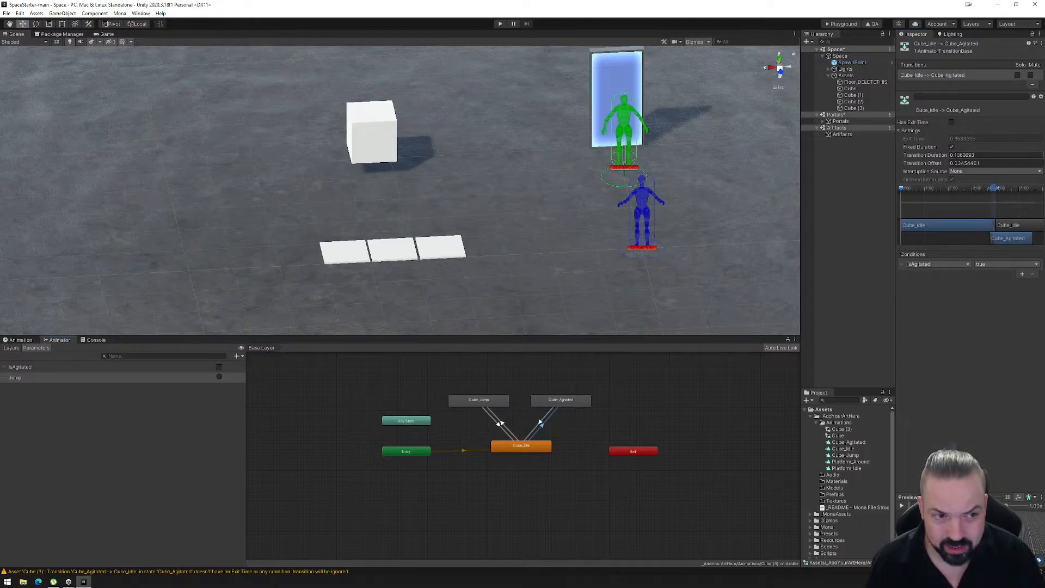
click(540, 425)
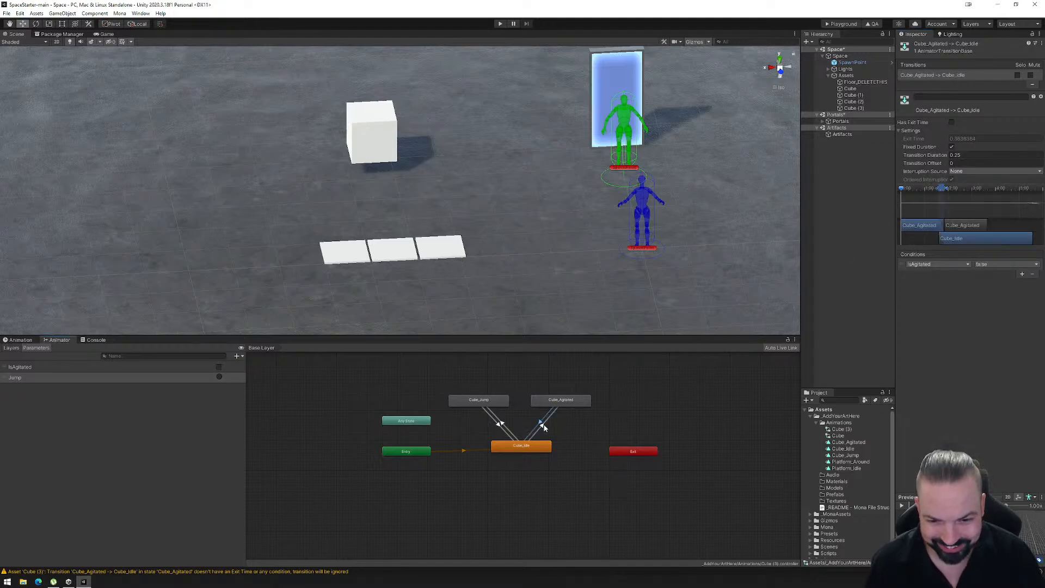
click(541, 425)
click(974, 155)
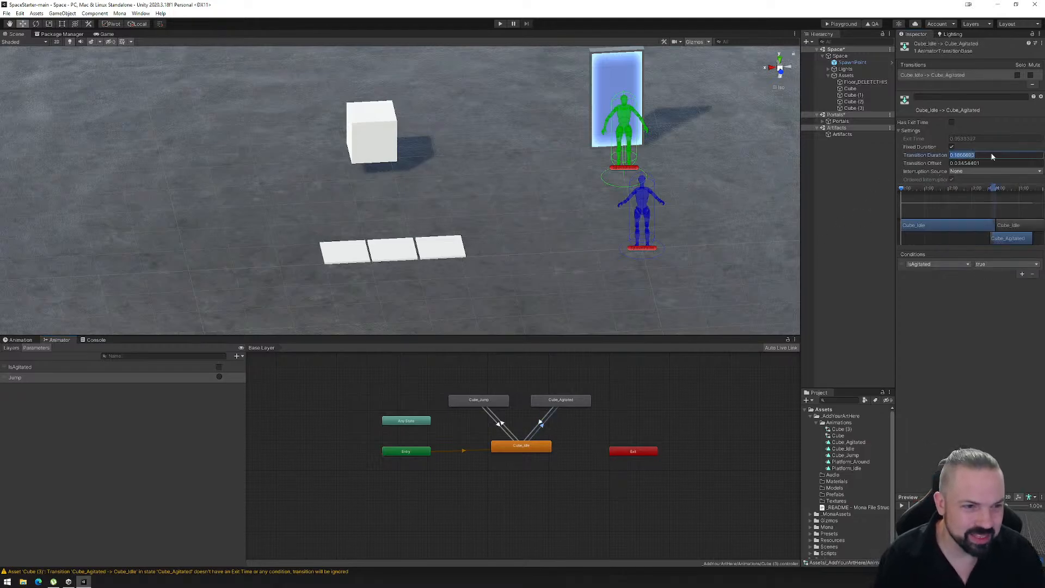
key(BackSpace)
text(0.25)
key(Tab)
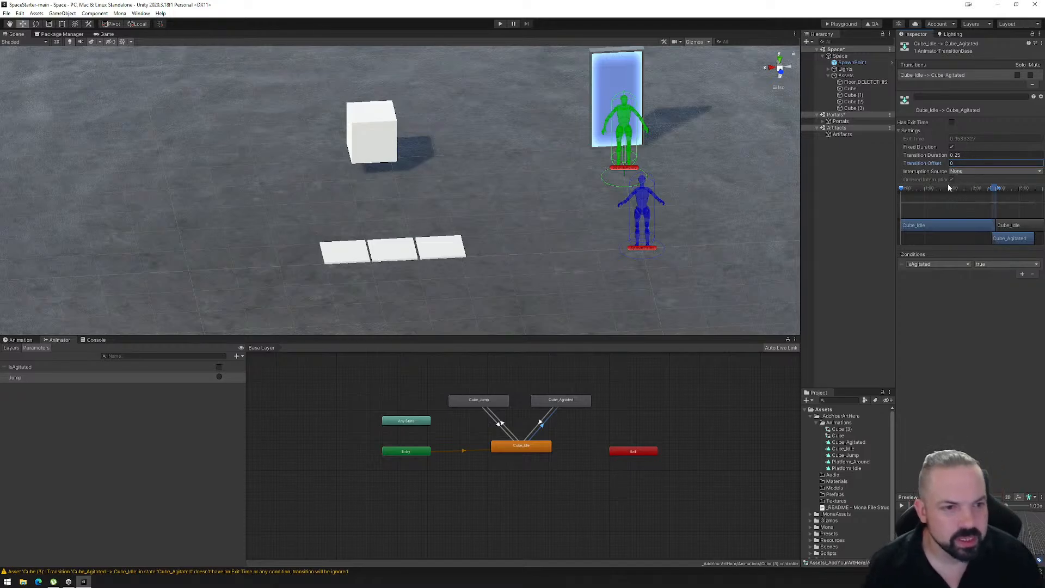
- Enlarge the animation preview of the Cube_Idle to Cube_Agitated transition to examine the blend
click(541, 420)
click(547, 425)
click(543, 425)
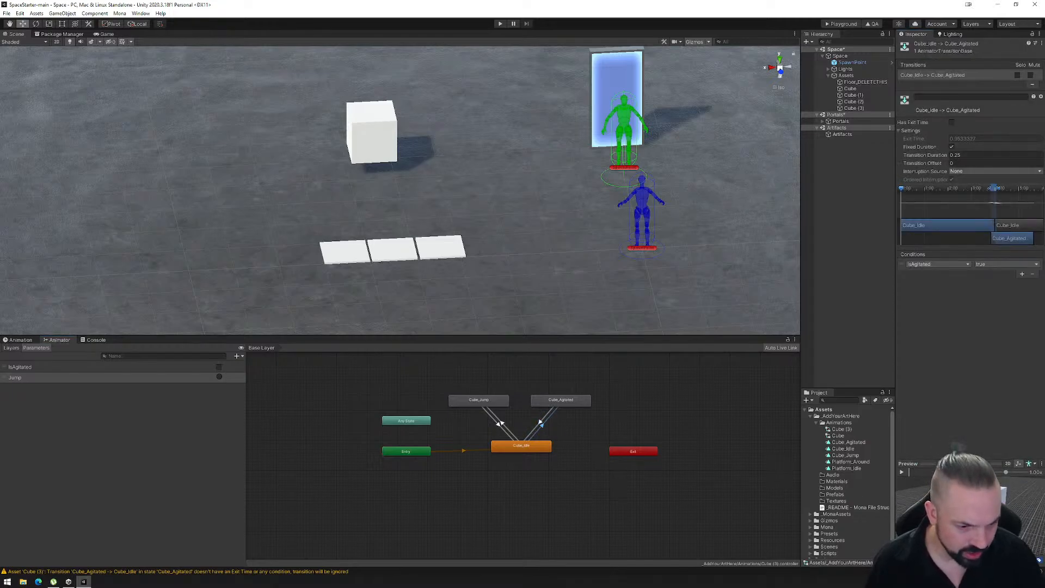
drag(974, 497, 974, 439)
mouse_move(908, 447)
mouse_down()
mouse_move(978, 450)
mouse_move(896, 449)
mouse_up()
- Disable Has Exit Time on the Cube_Idle to Cube_Jump transition and add the Jump trigger as its condition
click(504, 428)
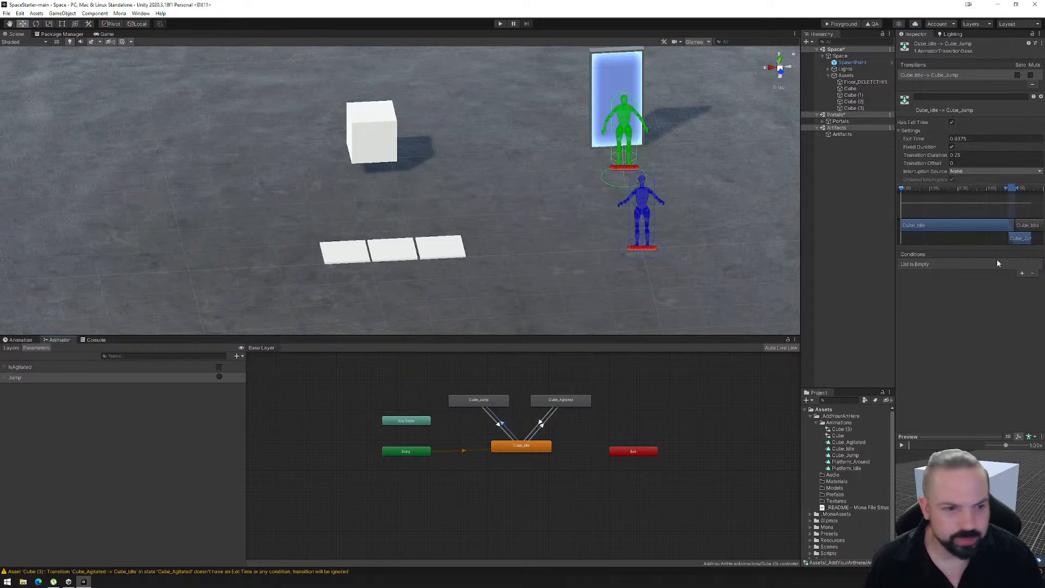
click(951, 123)
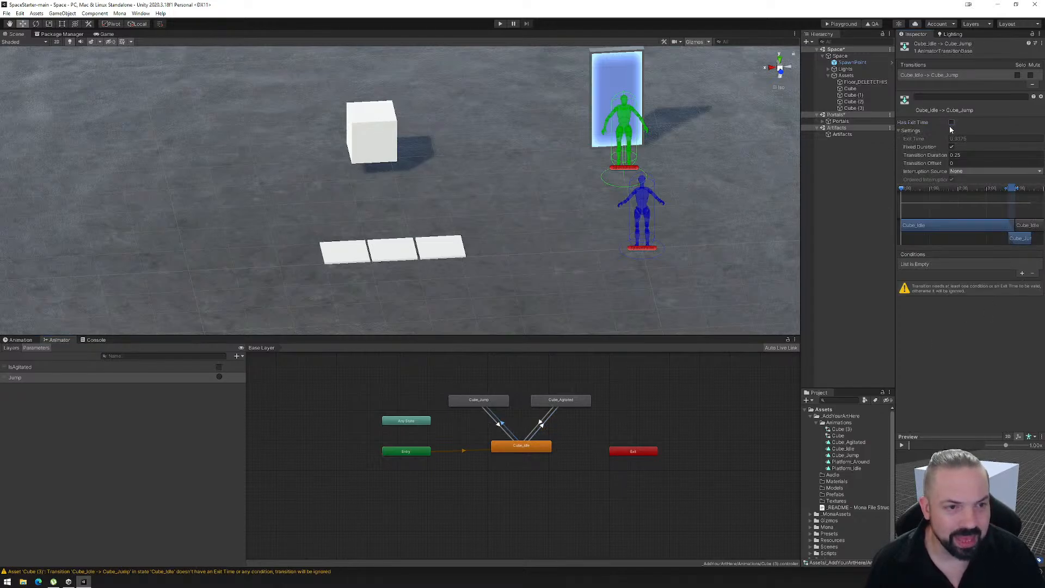
click(1022, 273)
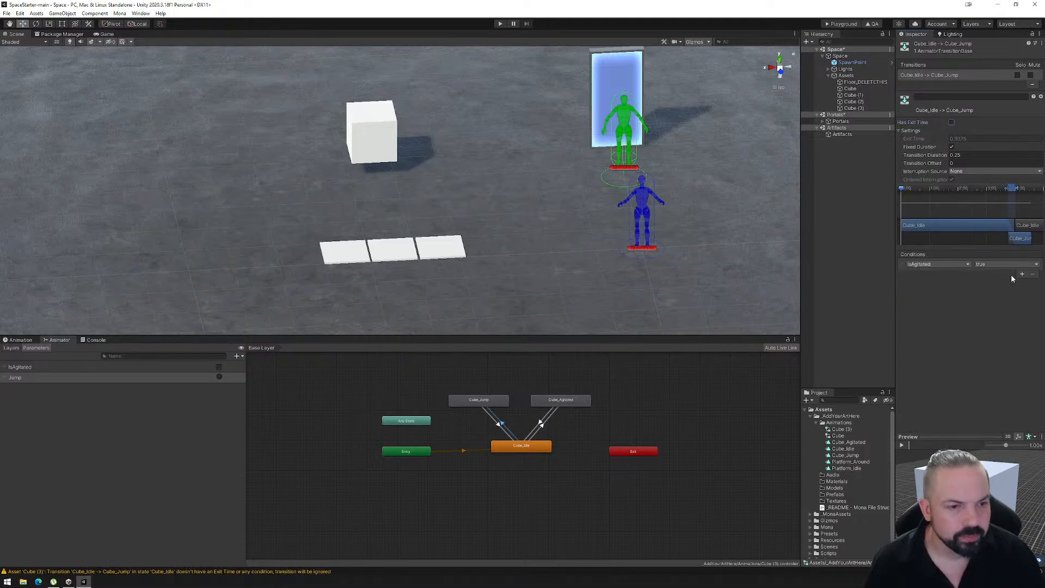
click(952, 264)
click(942, 297)
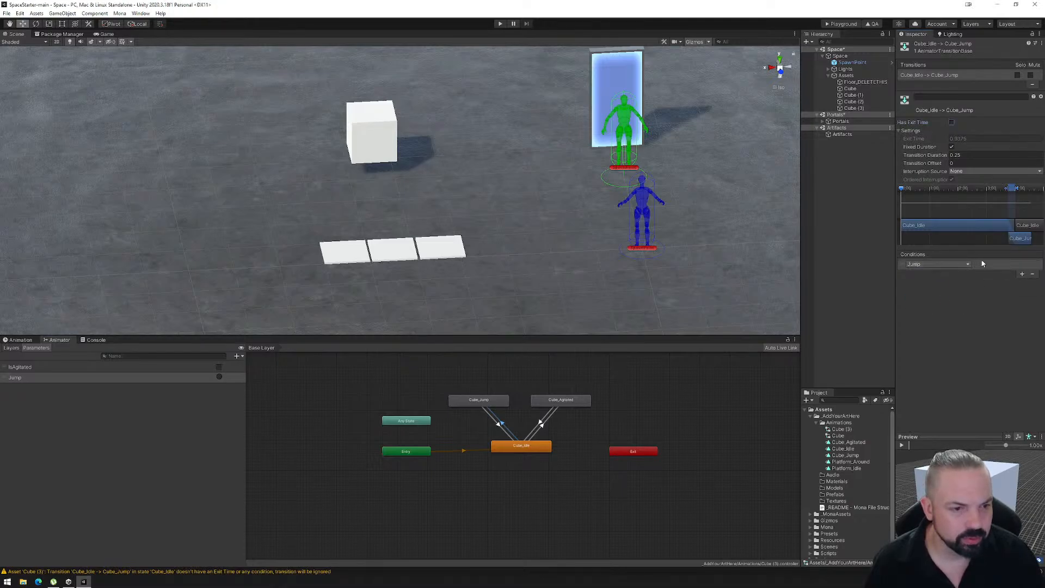
- Review the exit time and blend timing of the Cube_Jump to Cube_Idle transition
click(496, 424)
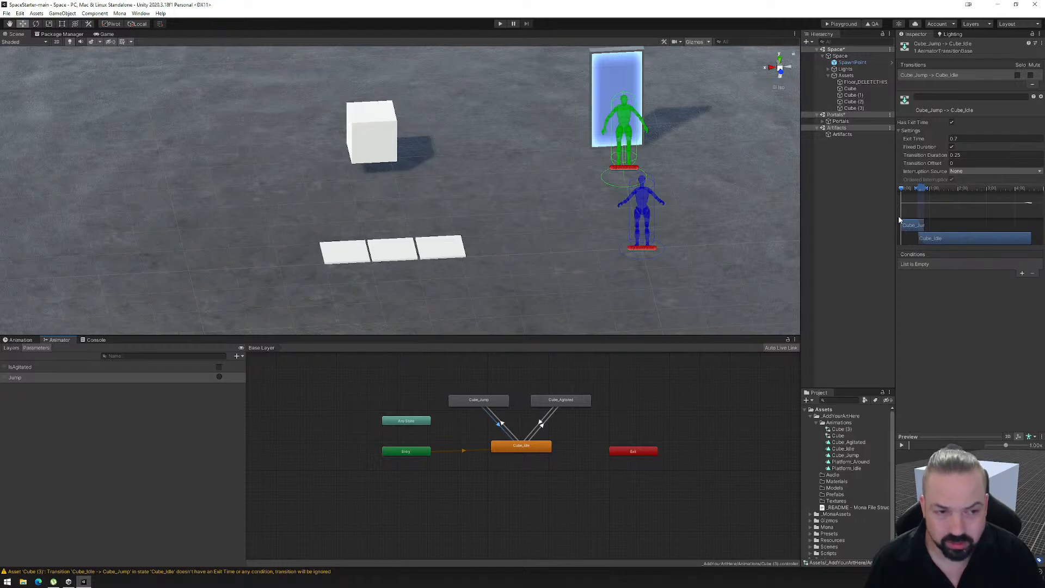
drag(903, 190, 883, 200)
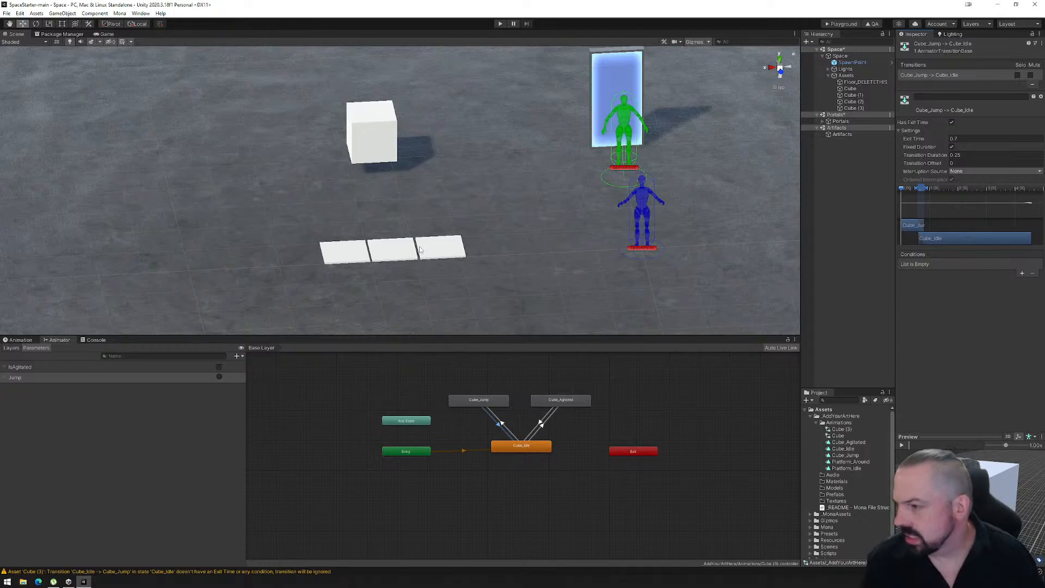
- Select each of the three floor platforms to identify them in the scene hierarchy, ending on Cube (1)
click(351, 252)
click(391, 251)
click(439, 248)
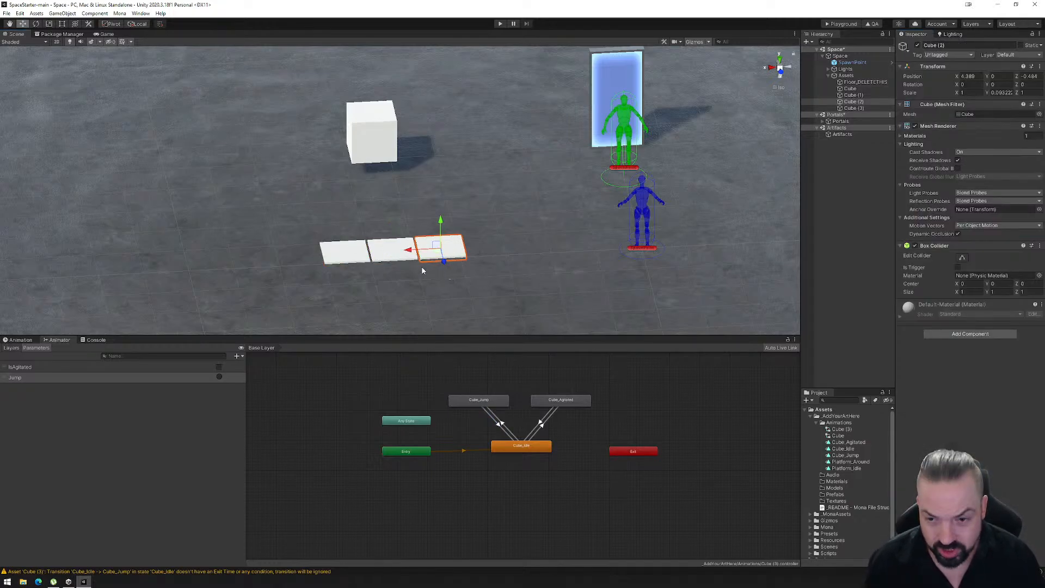
click(851, 95)
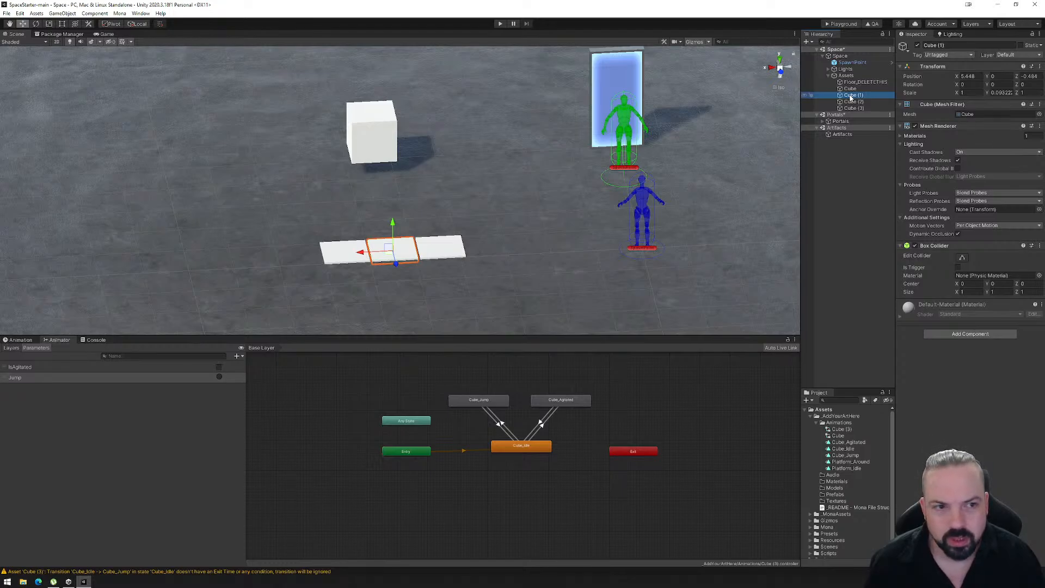
- Create an empty child object named R_Idle under Cube (1)
right_click(850, 98)
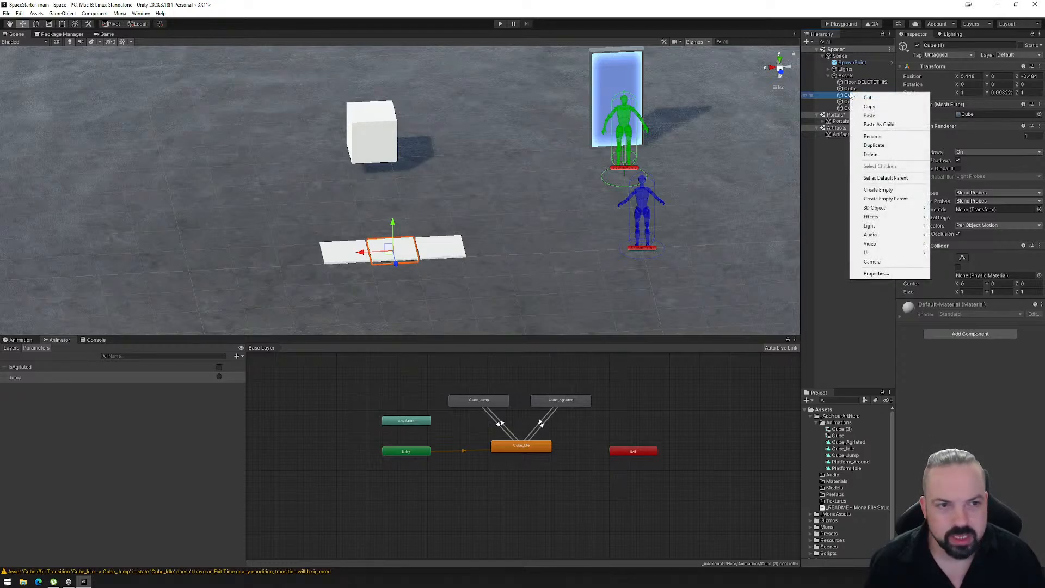
click(871, 190)
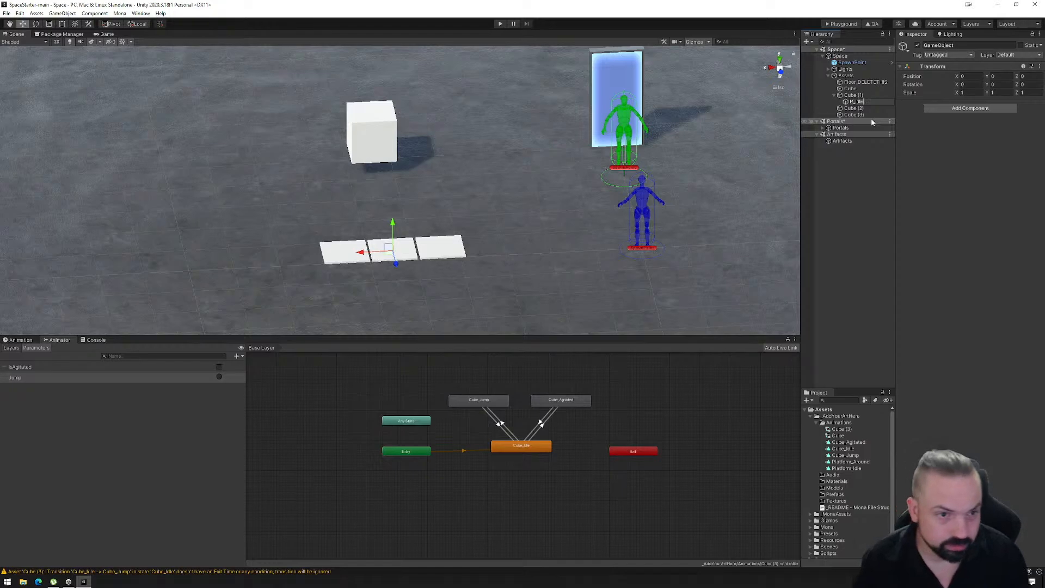
key(Return)
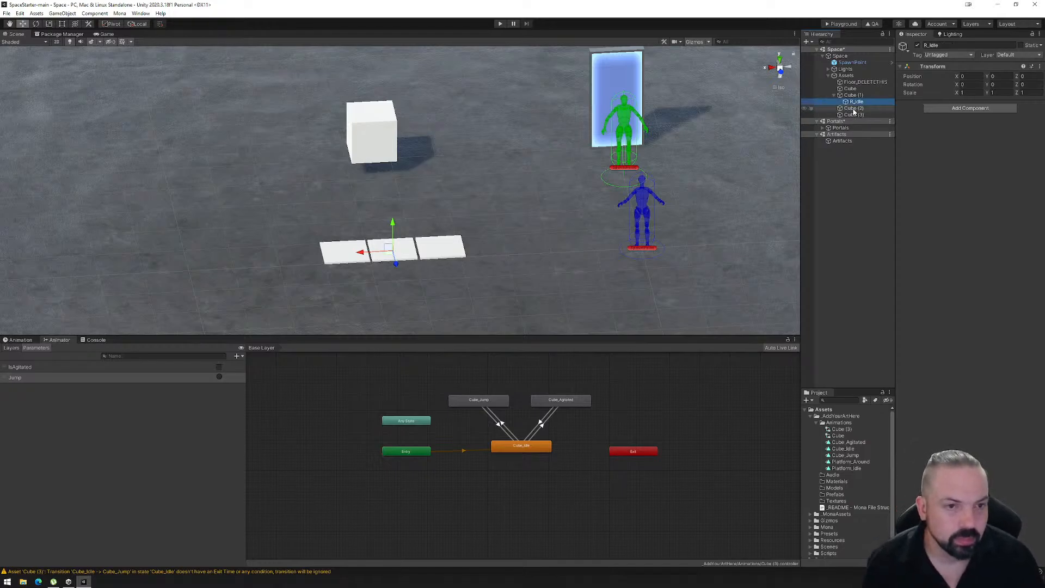
- Create an empty child object named R_Agitated under Cube (2)
right_click(854, 112)
click(874, 204)
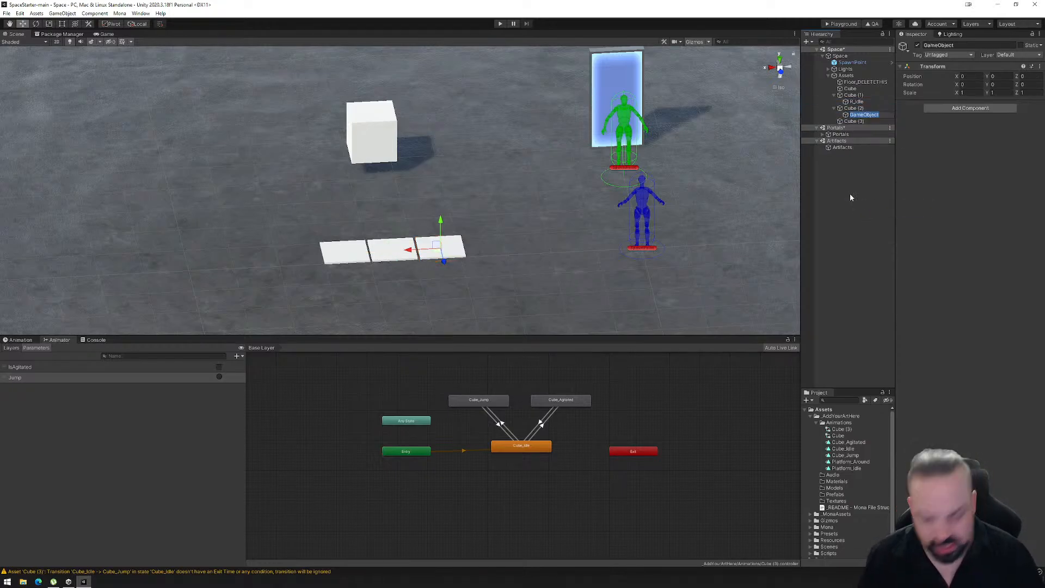
text(R_Agi)
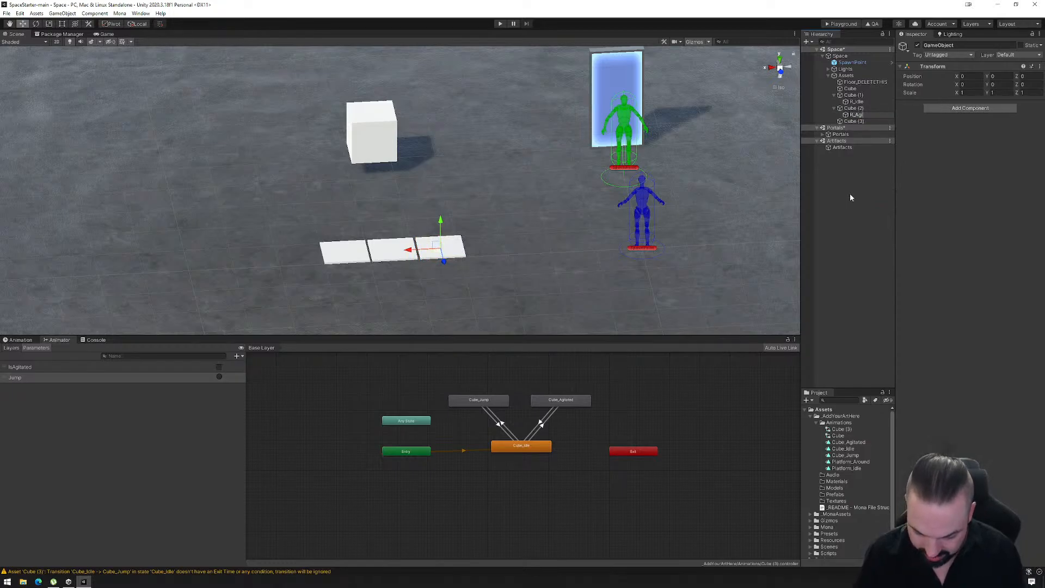
text(tated)
key(Return)
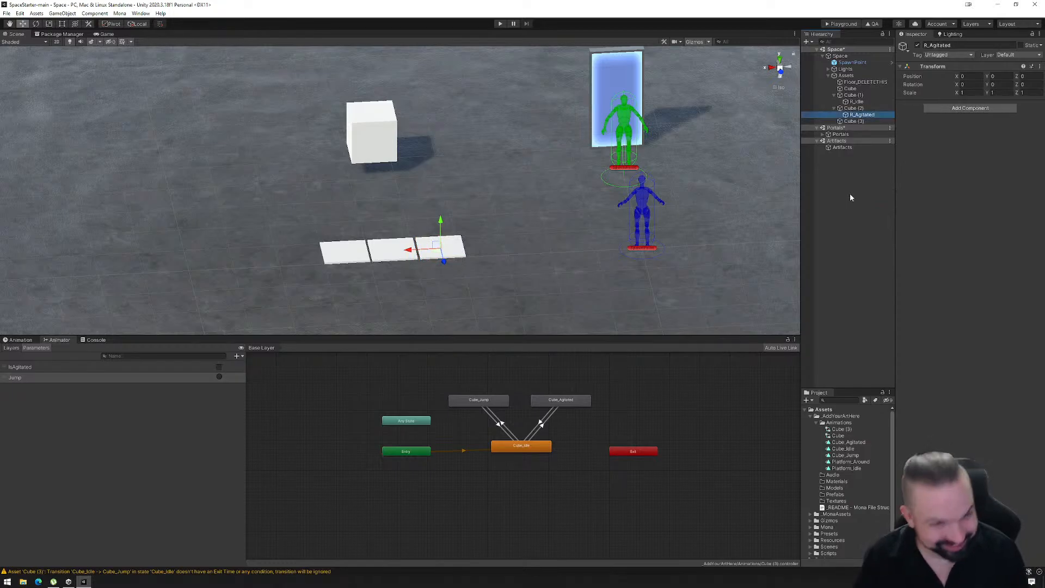
- Create an empty child object named R_Jump under Cube (3)
right_click(857, 122)
click(885, 216)
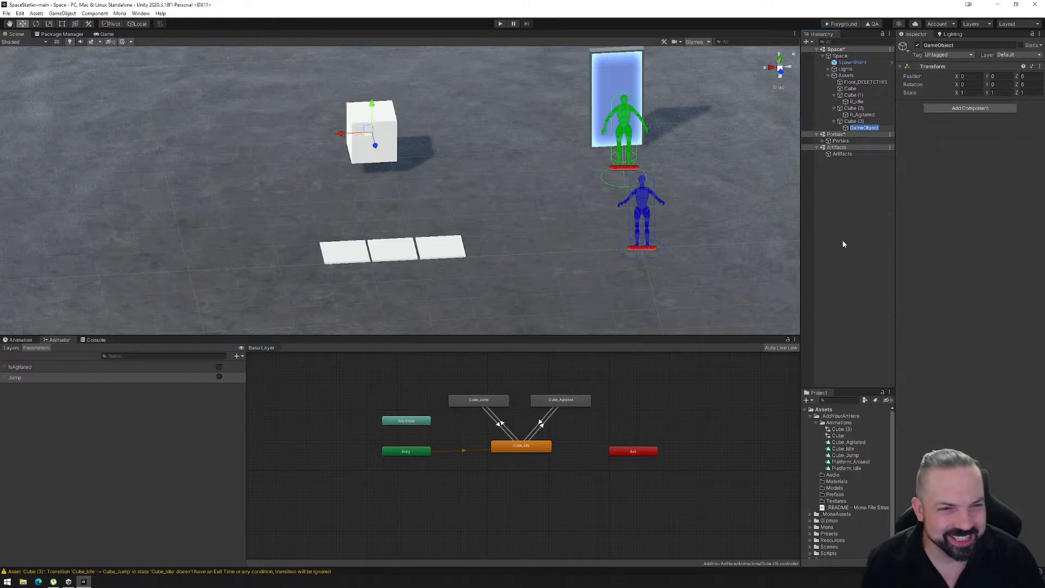
text(R_Jump)
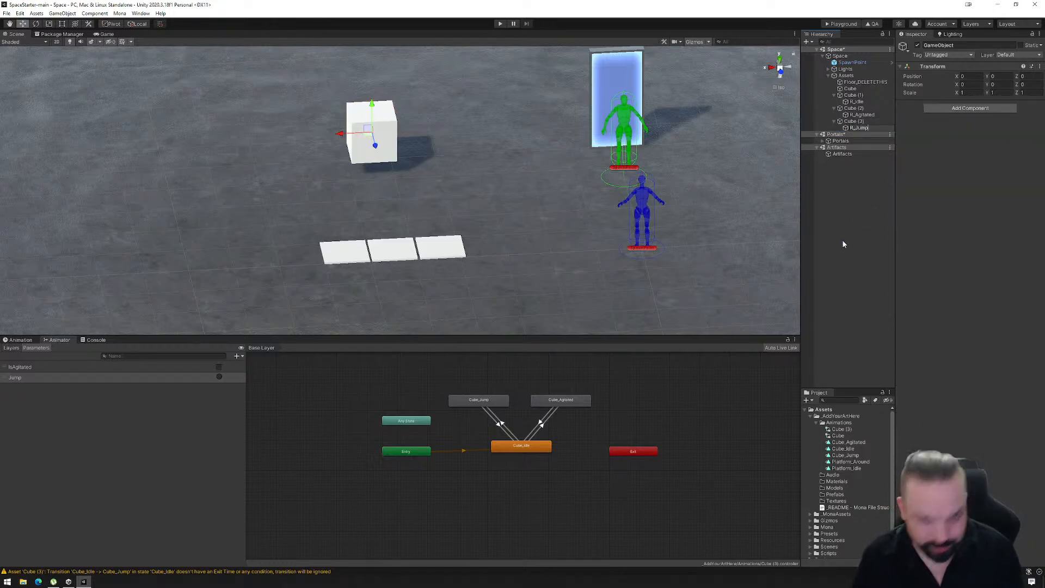
key(Return)
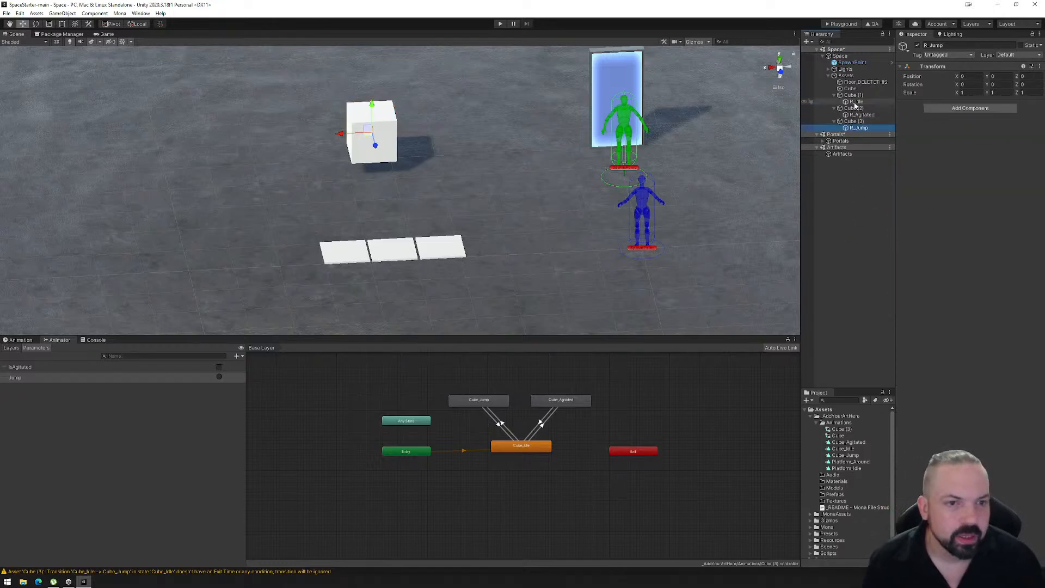
- Add a Mona Reactor component to each of the R_Idle, R_Agitated and R_Jump objects
click(856, 101)
click(971, 108)
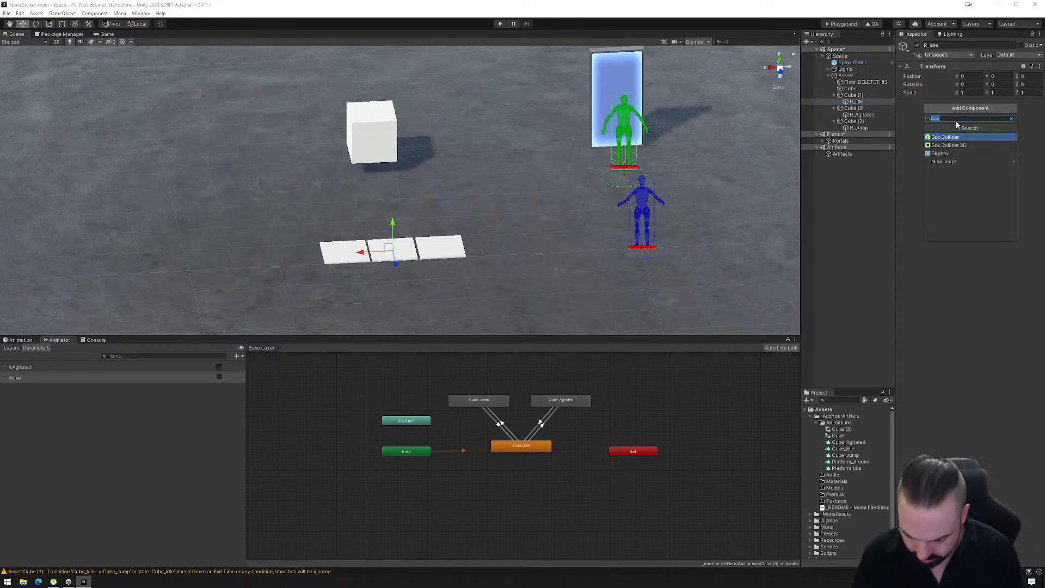
text(reactor)
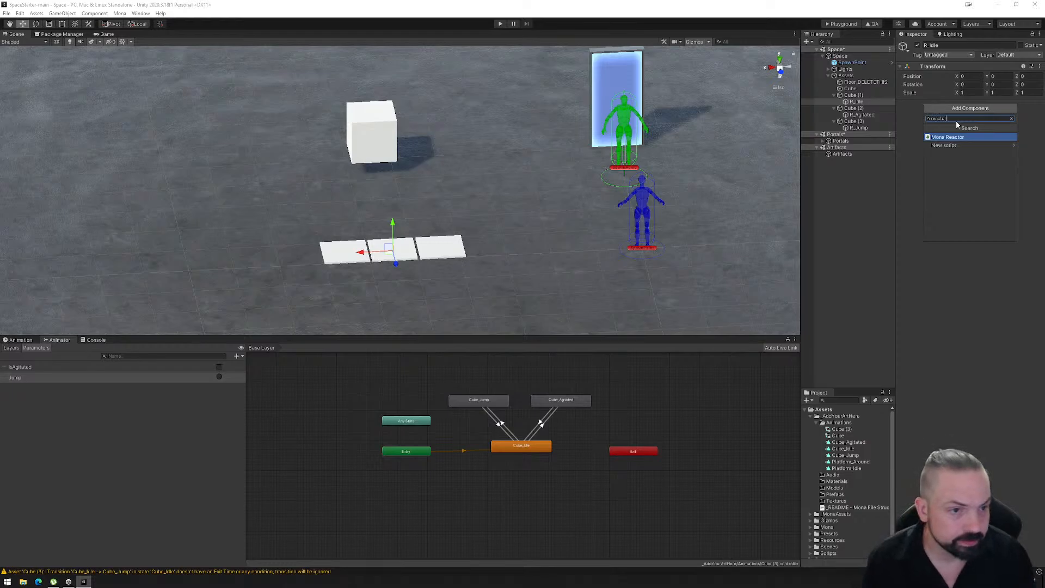
click(958, 137)
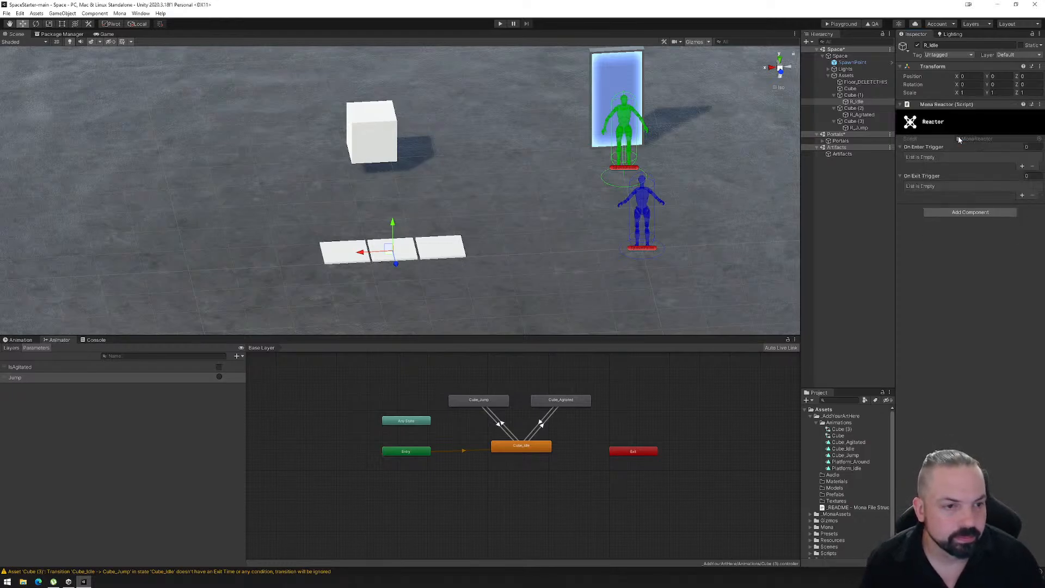
click(863, 114)
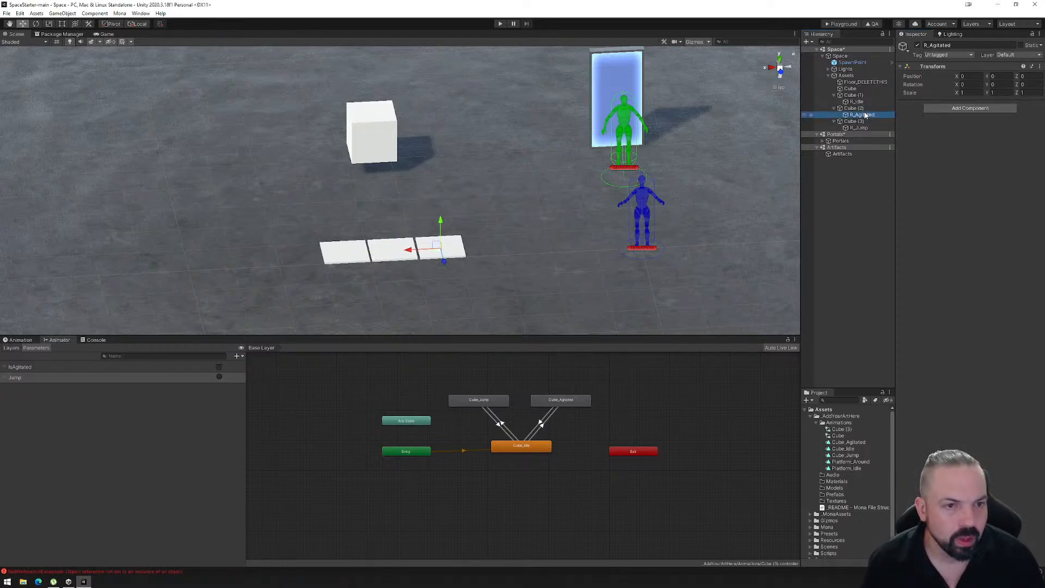
click(957, 107)
click(958, 137)
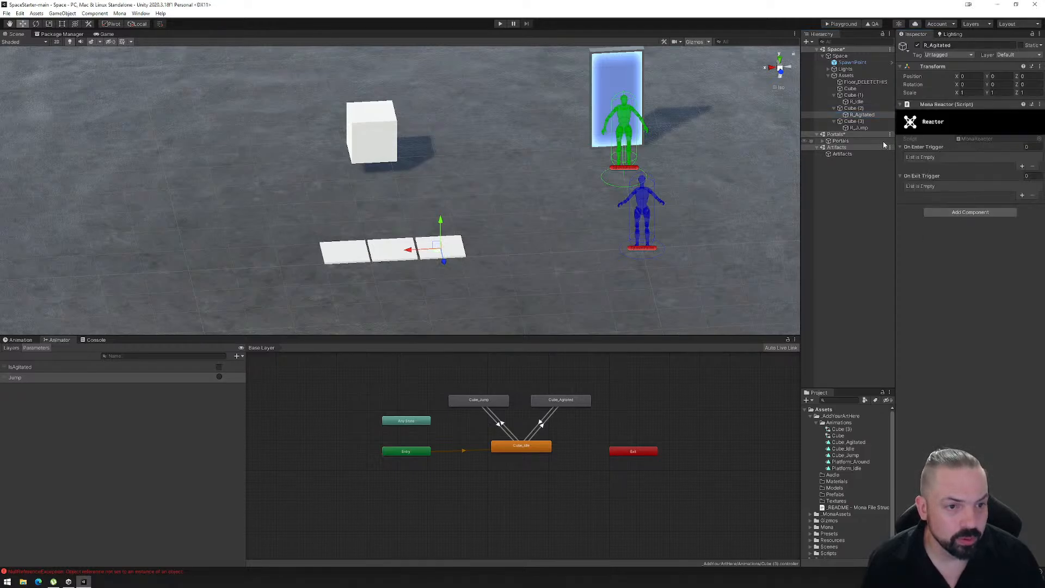
click(866, 128)
click(952, 108)
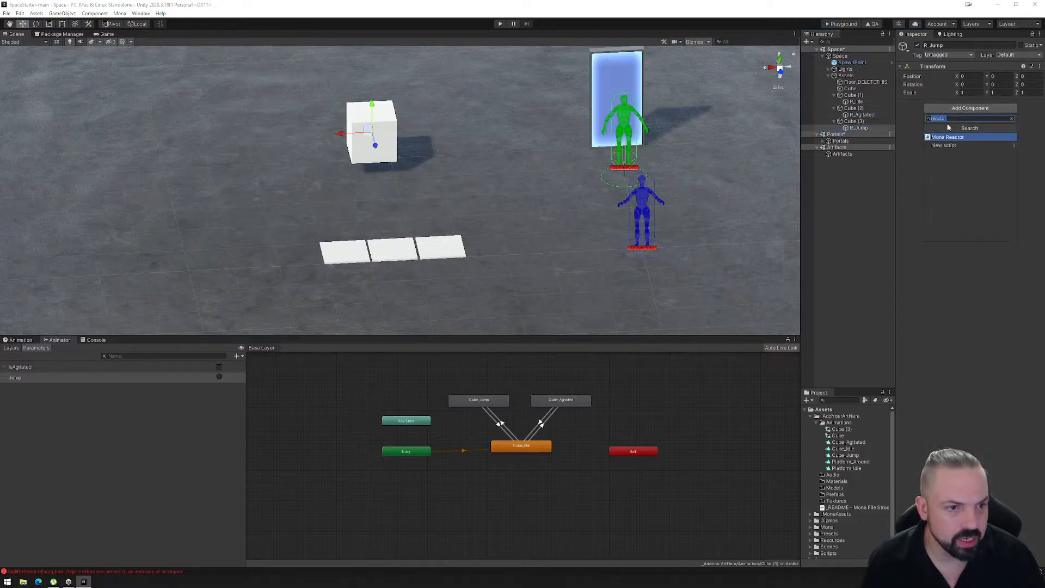
click(949, 137)
- Add a Box Collider component to each of the R_Idle, R_Agitated and R_Jump objects
click(857, 102)
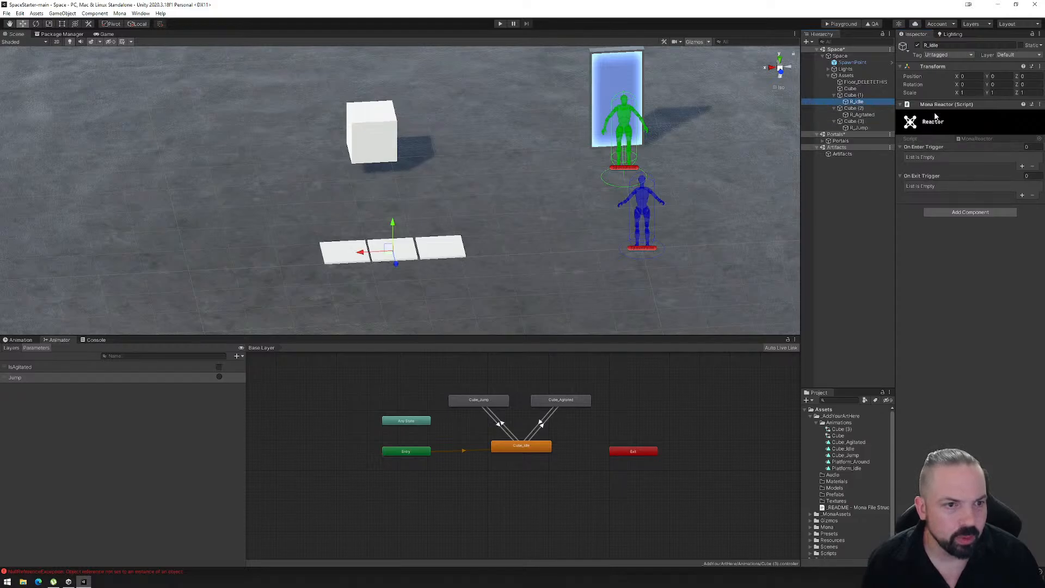
click(958, 212)
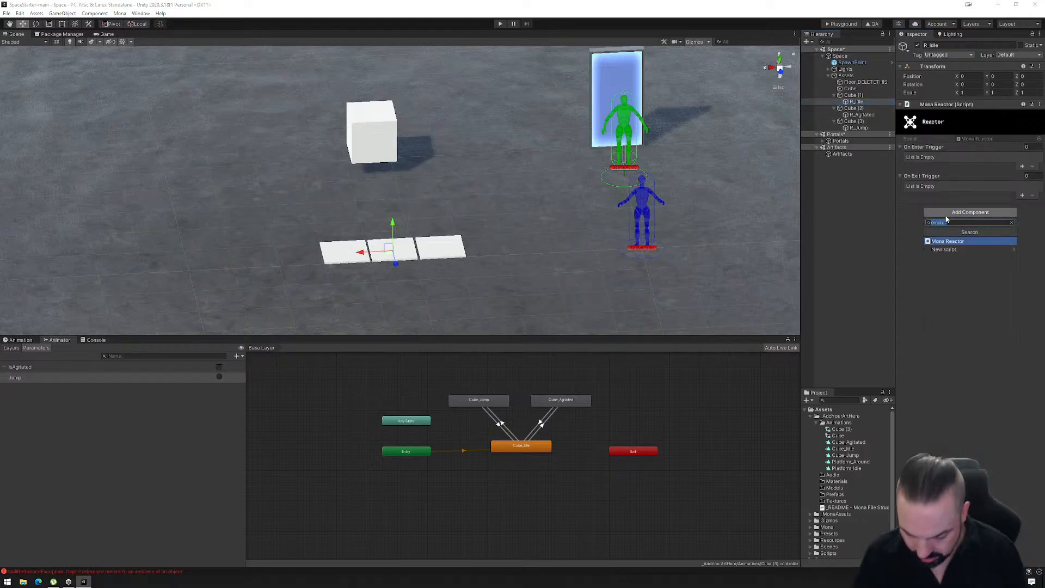
text(box)
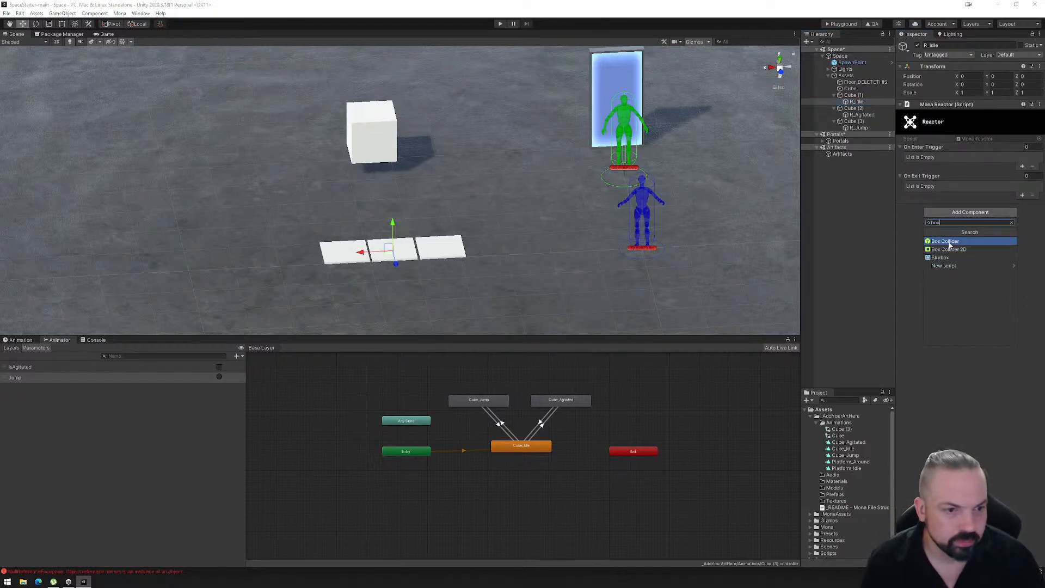
click(947, 241)
click(861, 115)
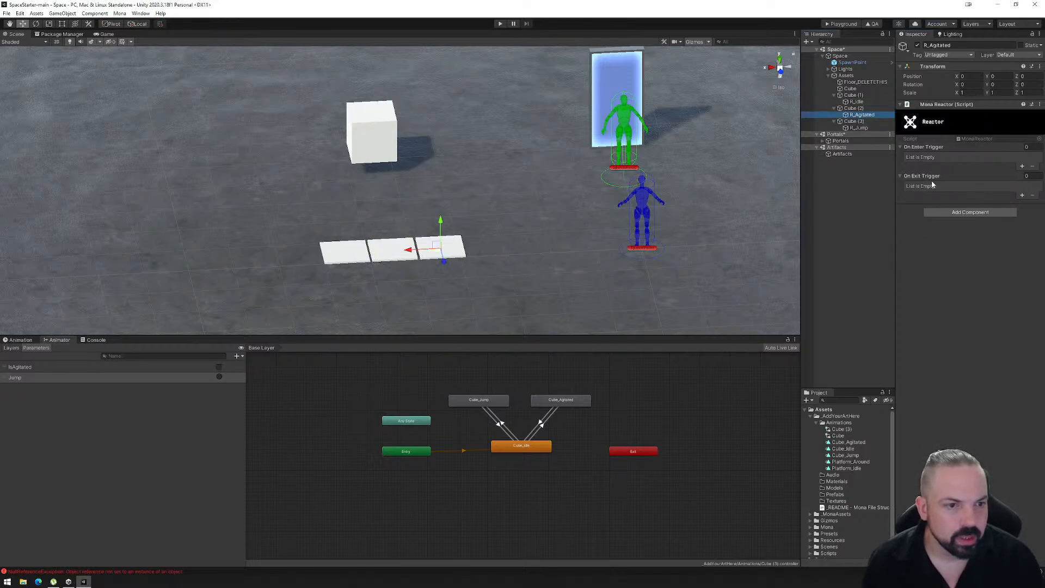
click(958, 212)
click(950, 240)
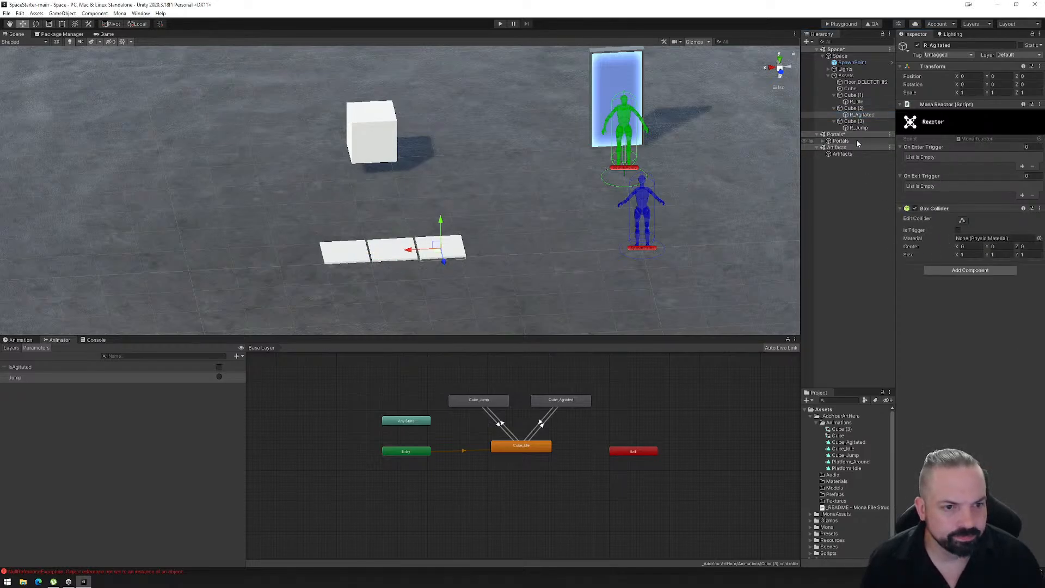
click(859, 128)
click(966, 212)
click(947, 242)
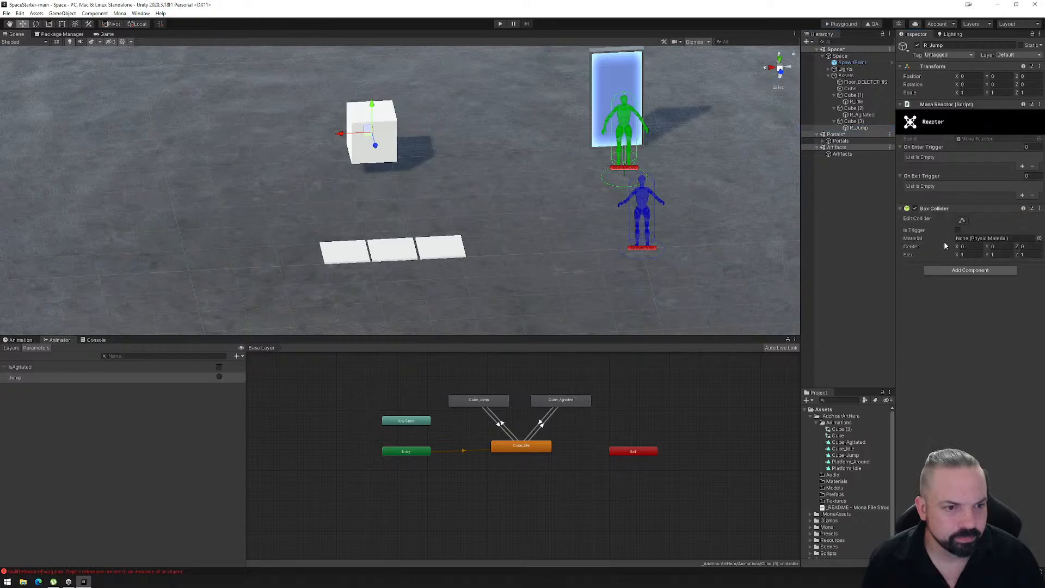
- Extend R_Idle's box collider upward with centre Y 4 and size Y 9, and add one On Enter Trigger element to its reactor
click(856, 102)
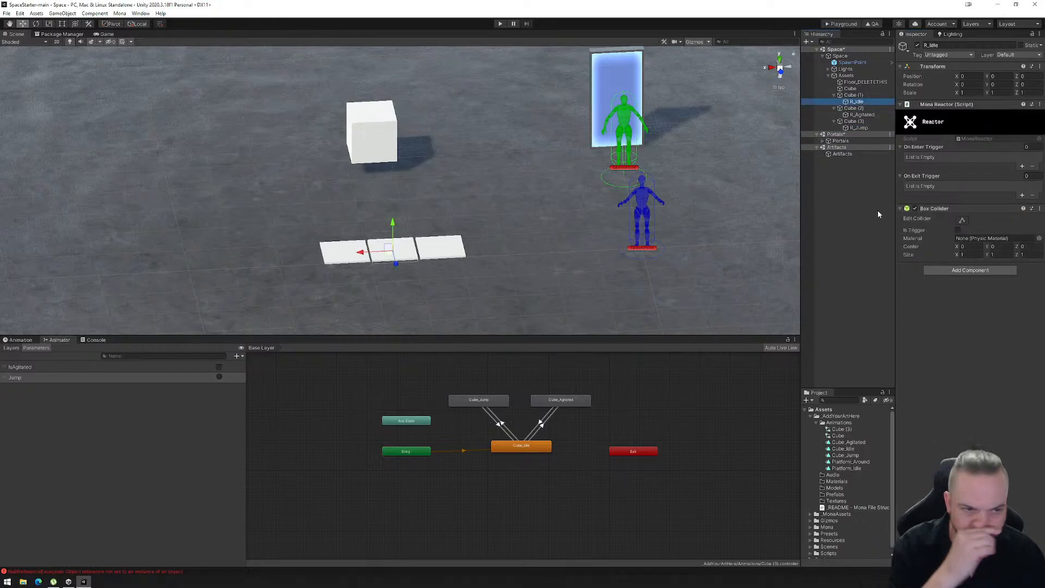
click(962, 221)
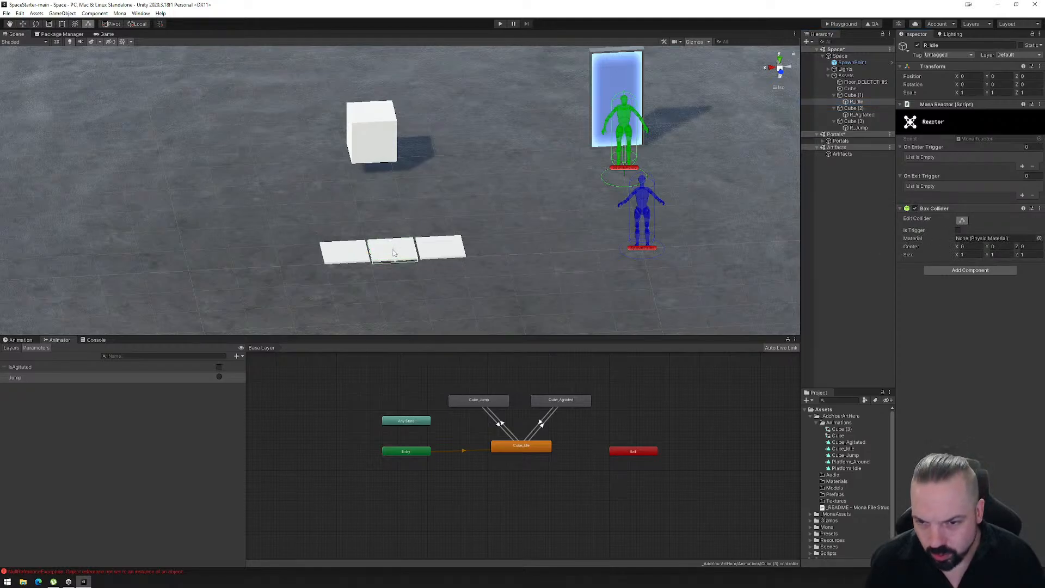
drag(394, 254, 406, 236)
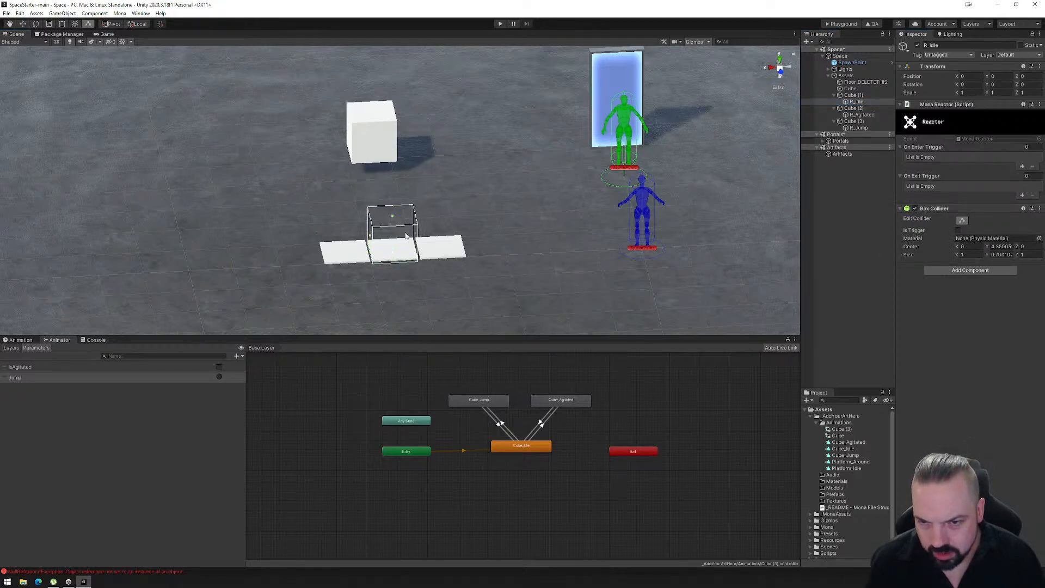
right_drag(405, 236, 479, 215)
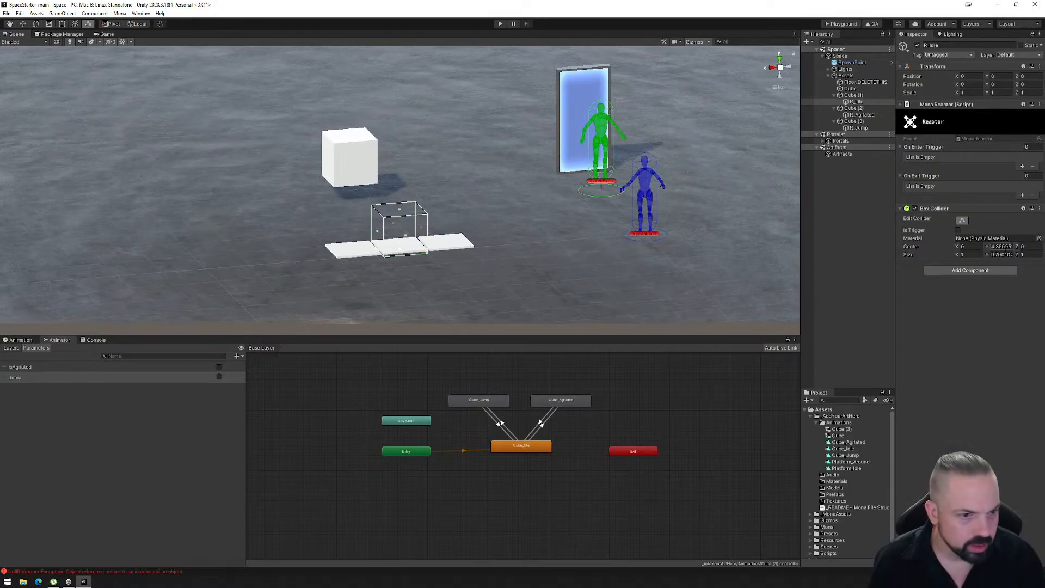
double_click(1001, 246)
text(4)
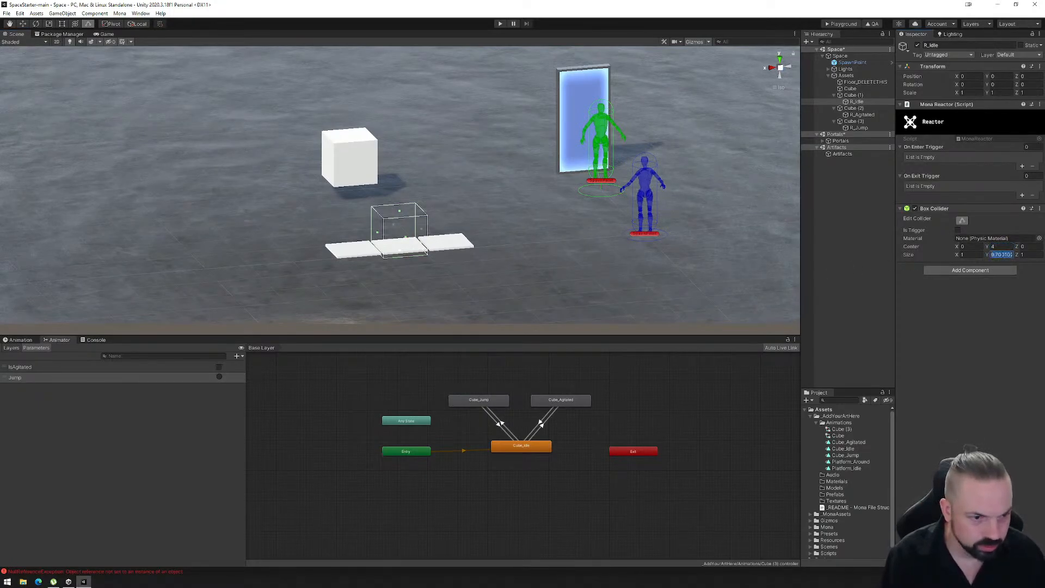
text(8)
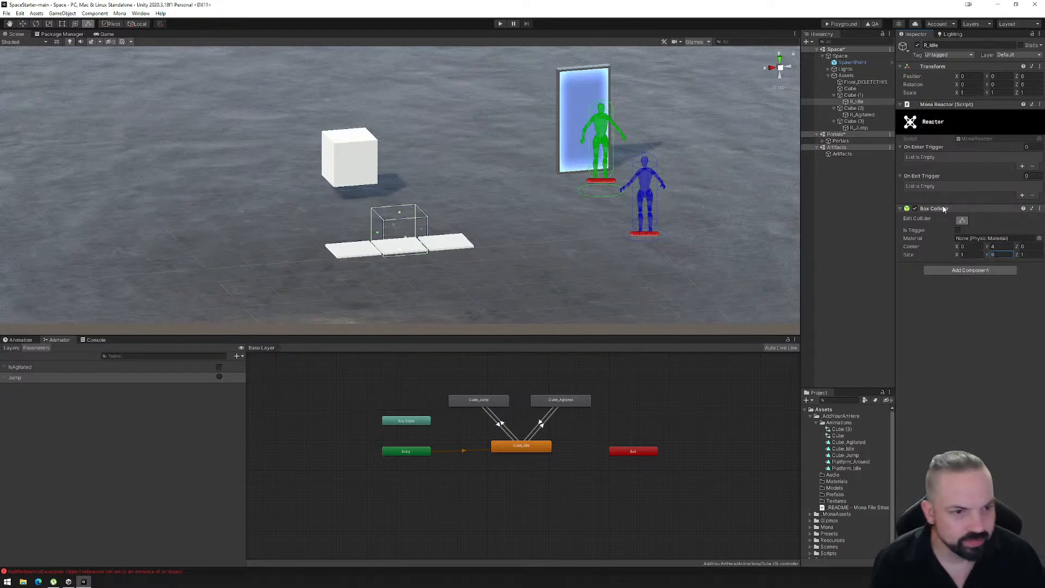
click(1022, 167)
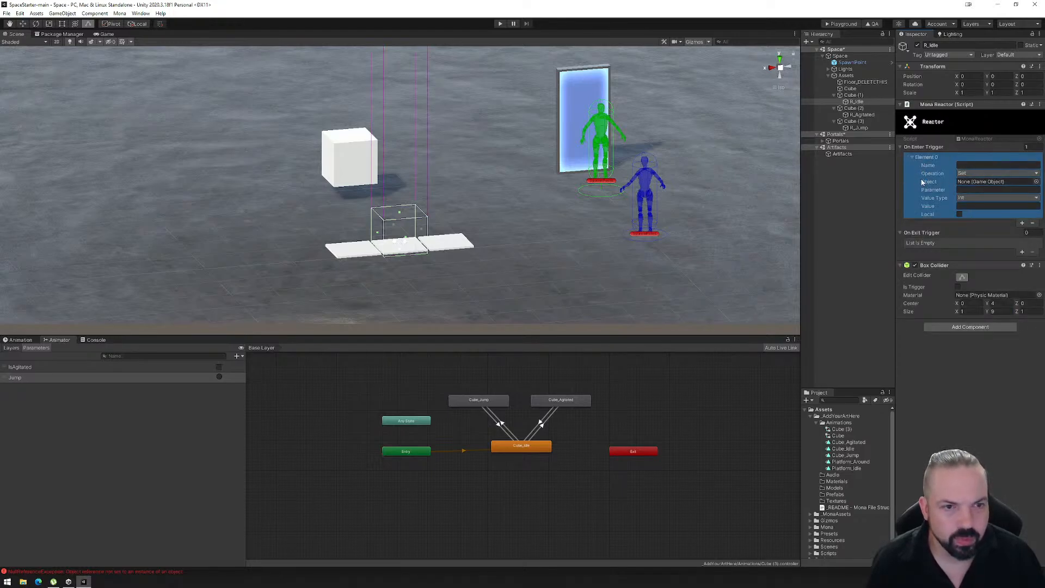
- Check which objects are the floor platform and the floating cube, and reparent R_Jump from Cube (3) to the platform Cube
click(851, 89)
click(350, 173)
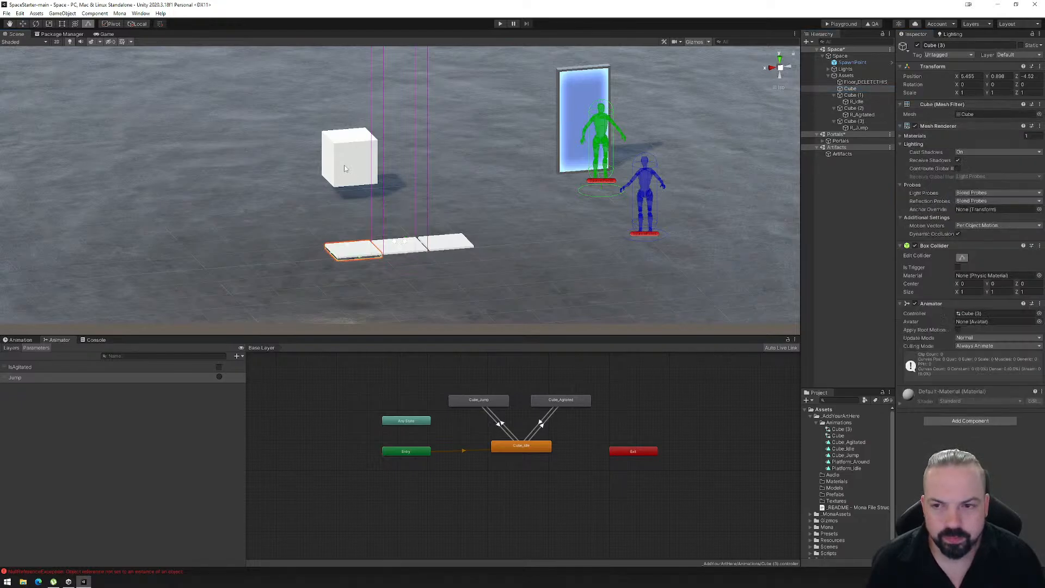
click(853, 122)
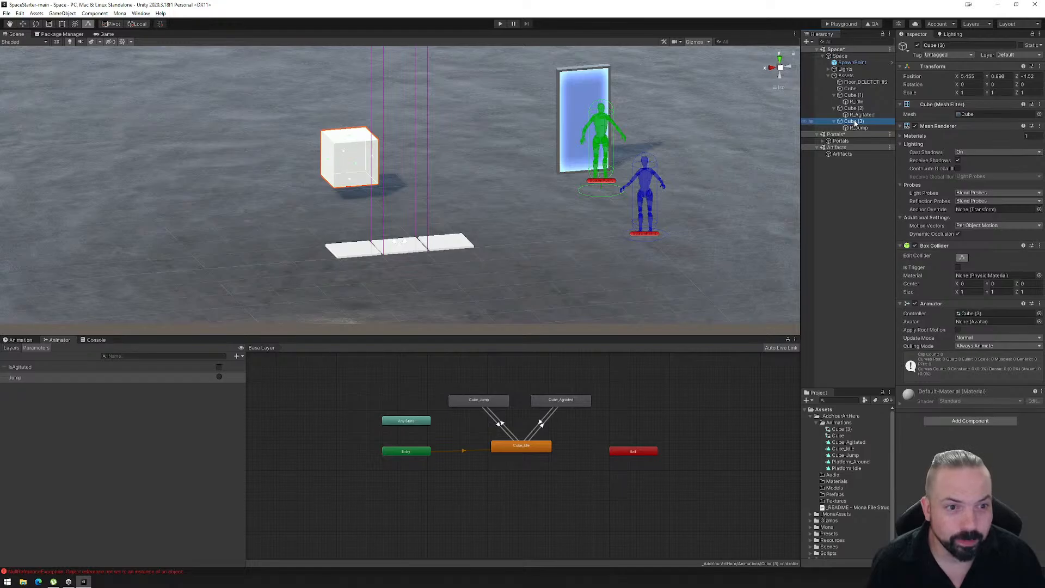
click(859, 128)
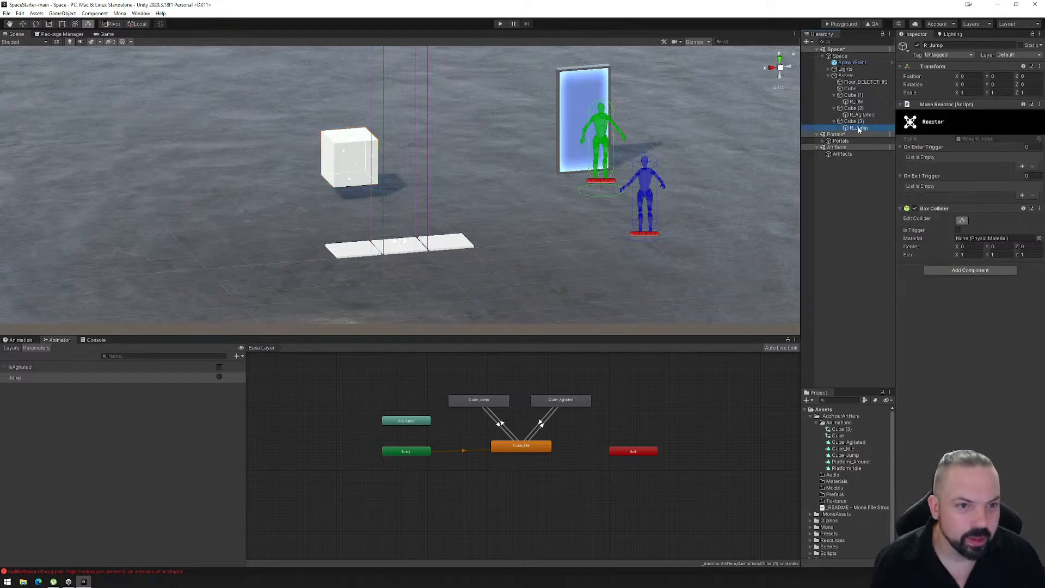
drag(859, 129, 851, 88)
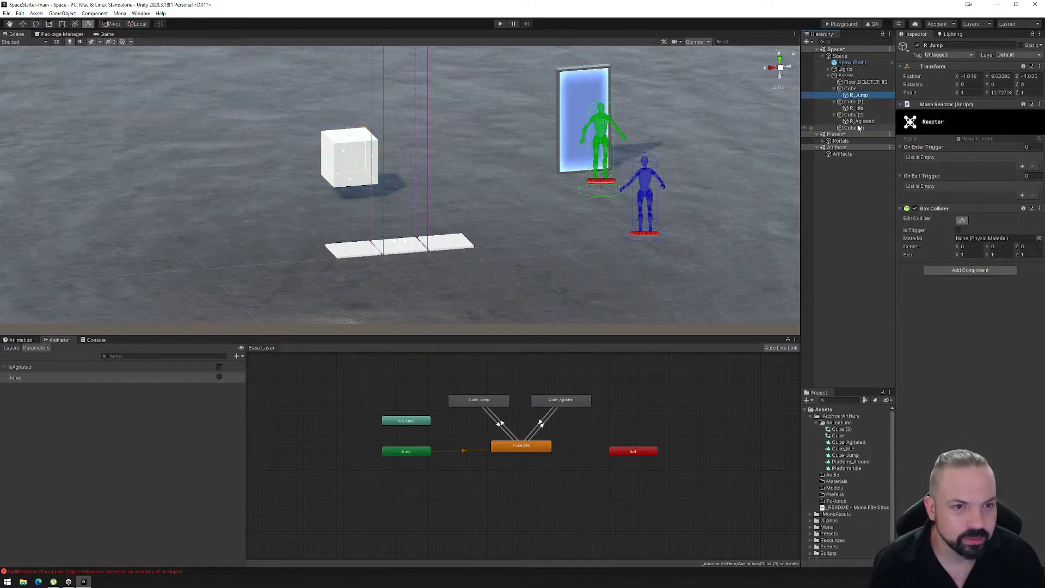
- Reparent R_Idle from Cube (1) to the platform Cube
click(851, 89)
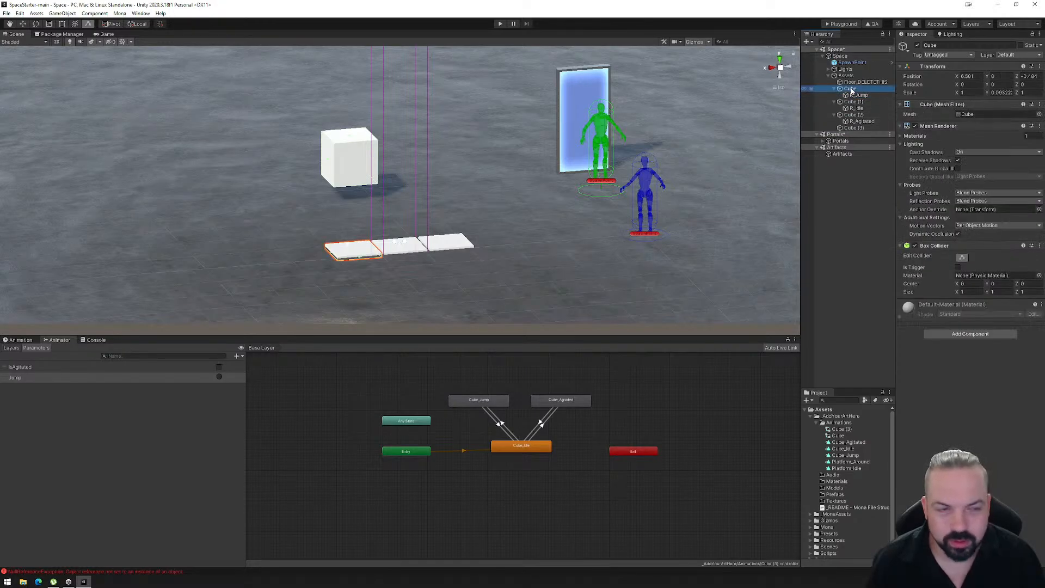
click(856, 109)
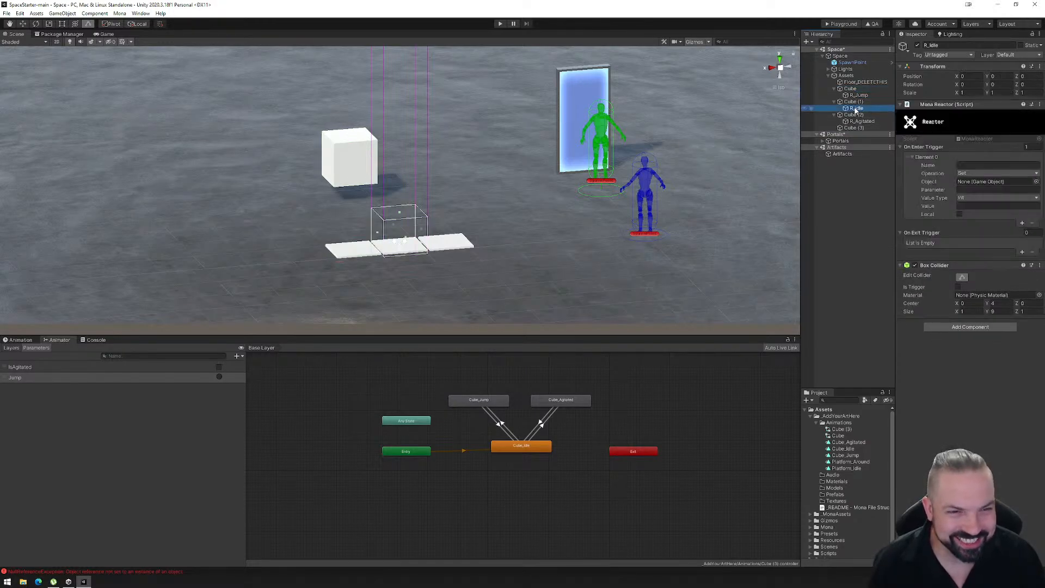
drag(856, 109, 850, 89)
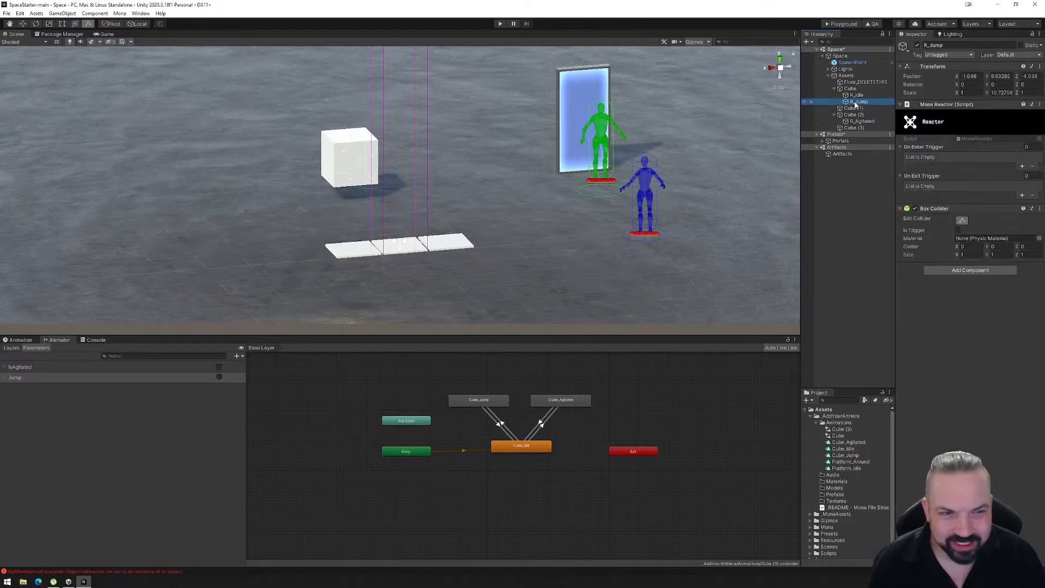
- Reparent R_Agitated to the platform Cube (1) and R_Jump to the platform Cube (2)
click(853, 109)
drag(862, 121, 853, 110)
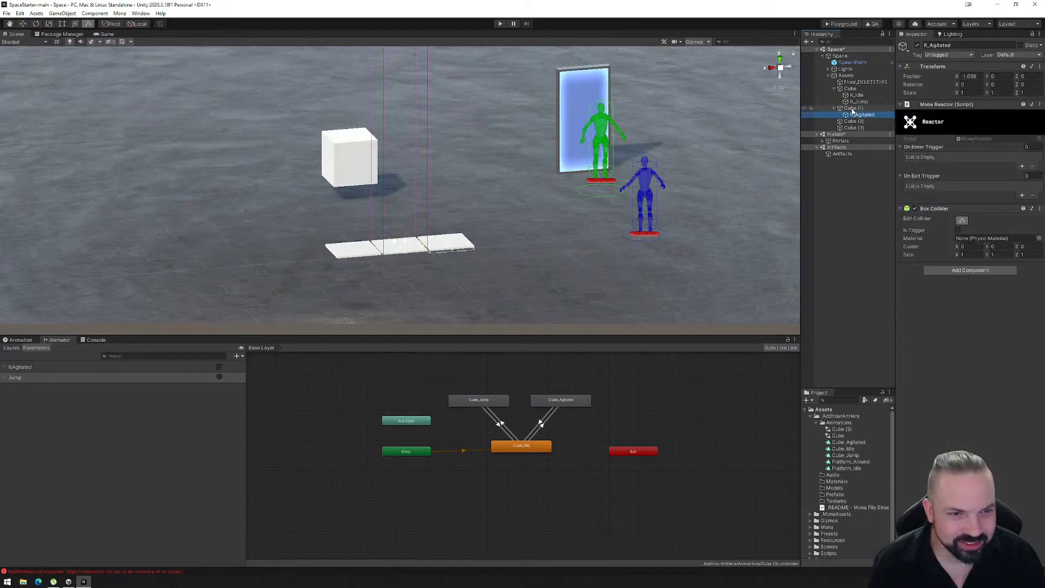
click(855, 101)
click(854, 122)
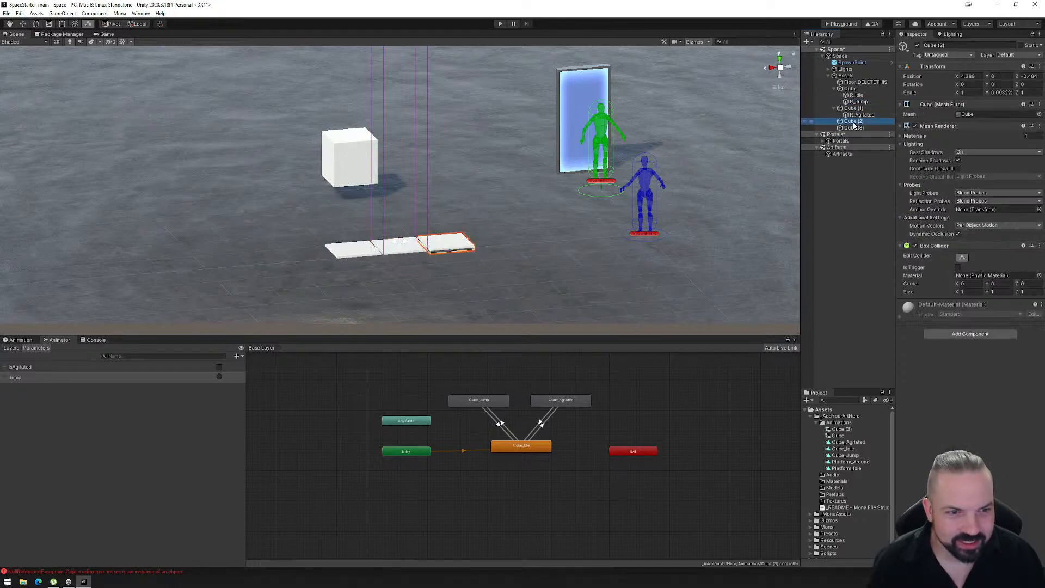
drag(855, 102, 858, 125)
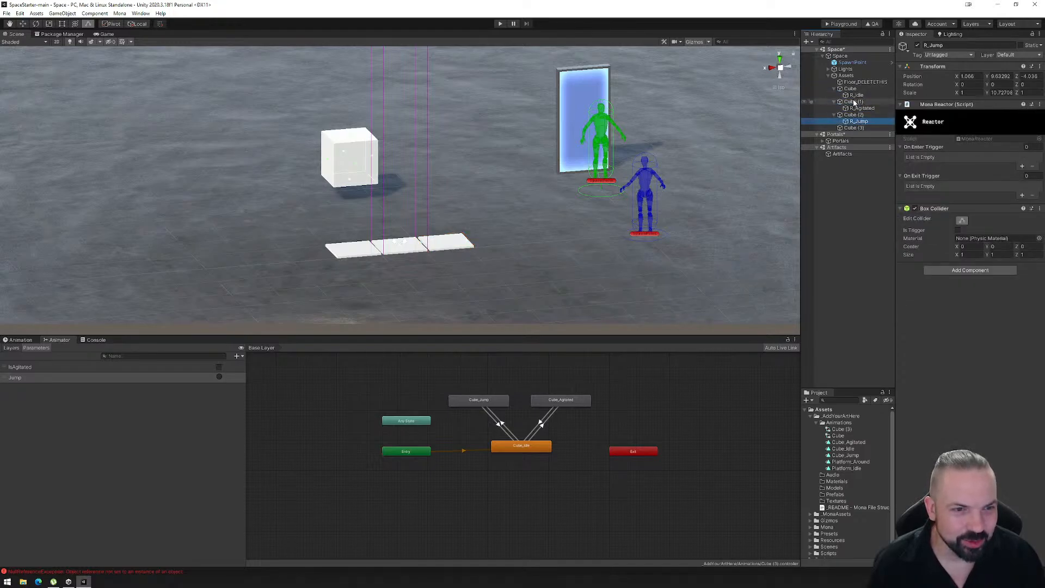
- Set R_Idle's X position to 0 so it is centred on its parent platform Cube
click(855, 102)
click(853, 90)
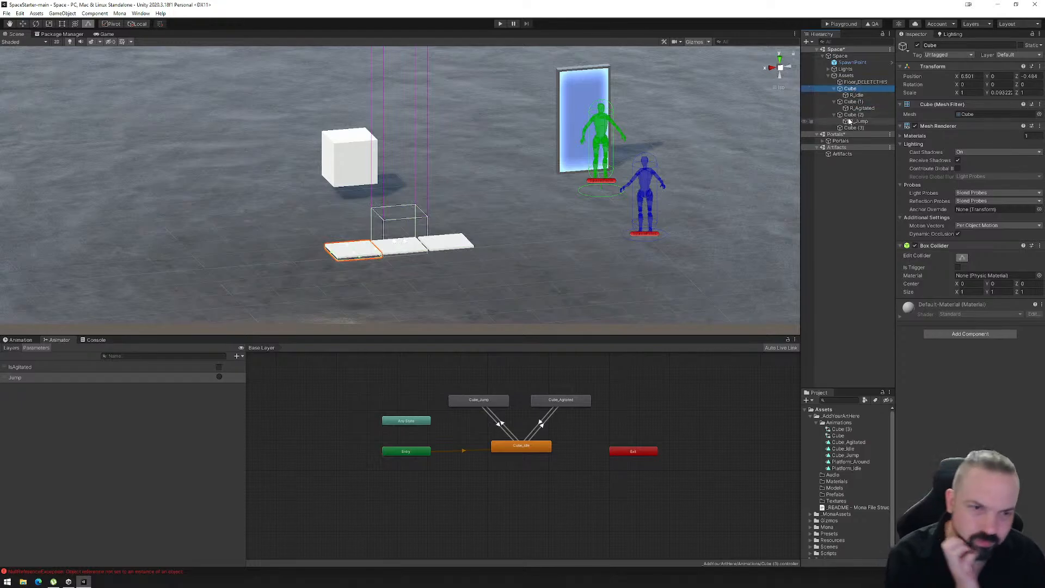
click(854, 96)
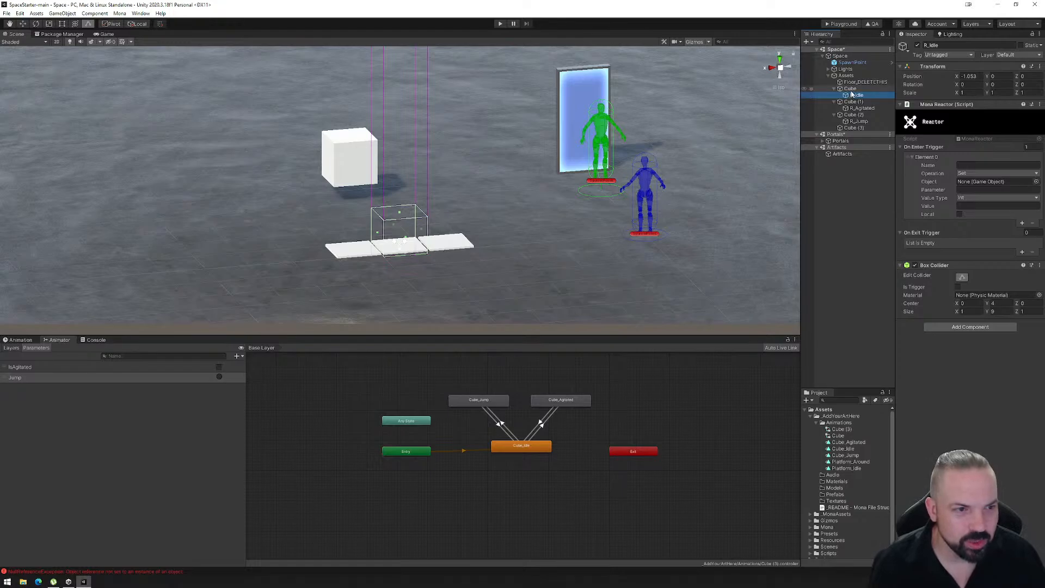
click(969, 76)
text(0)
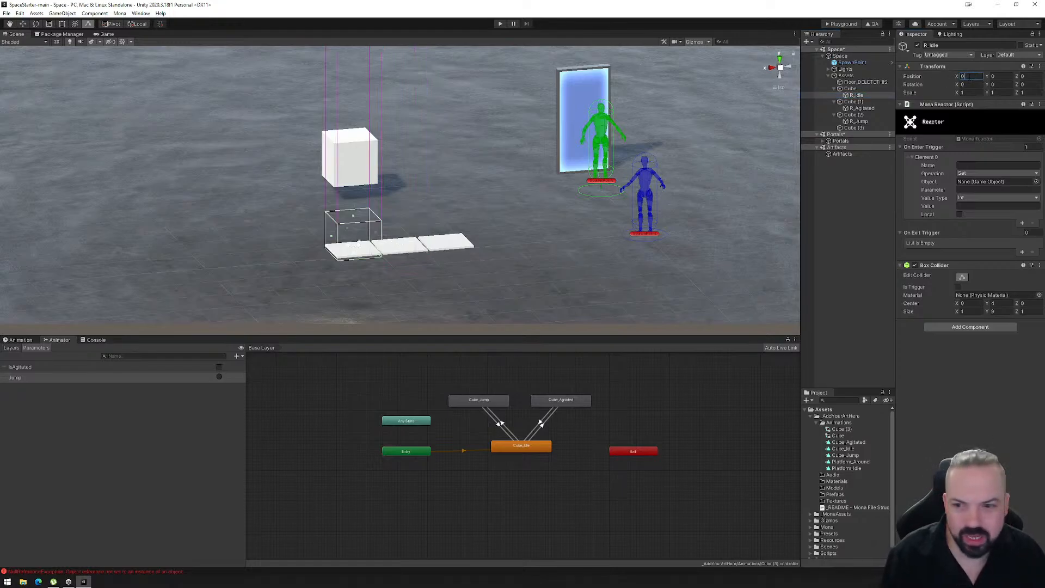
- Set R_Agitated's X position to 0 under its parent platform Cube (1)
click(852, 95)
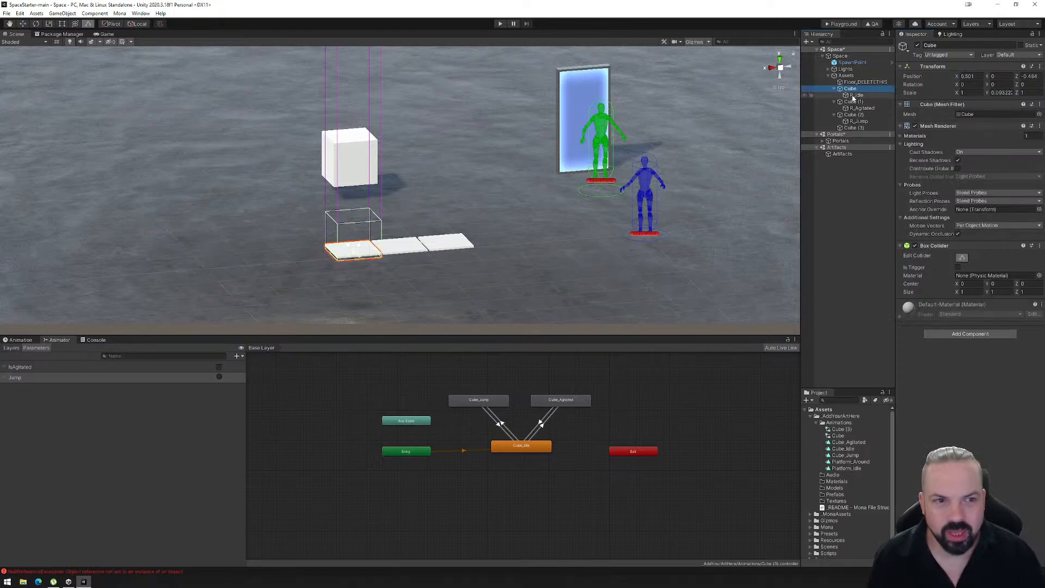
click(852, 102)
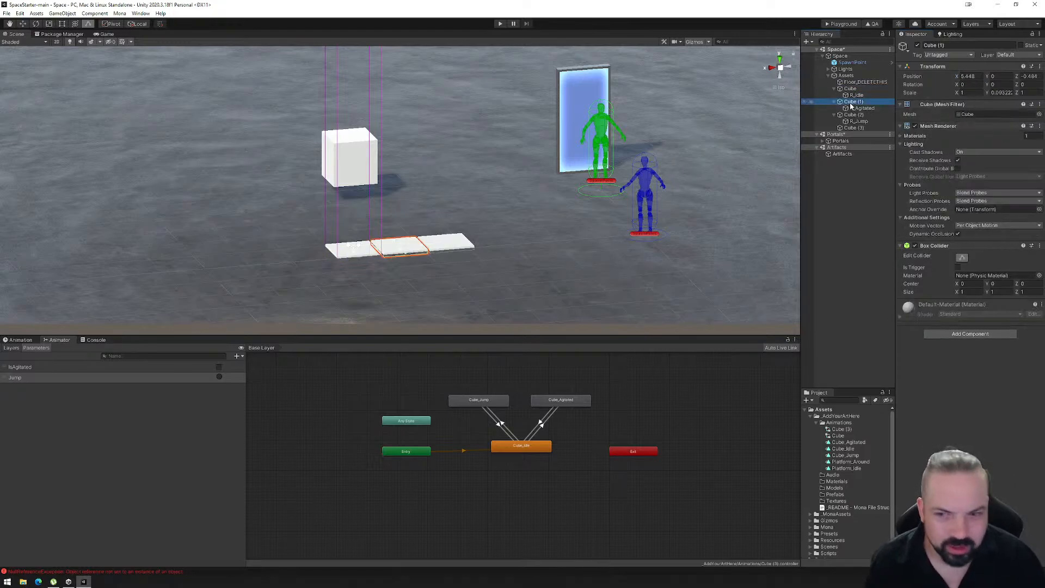
click(855, 108)
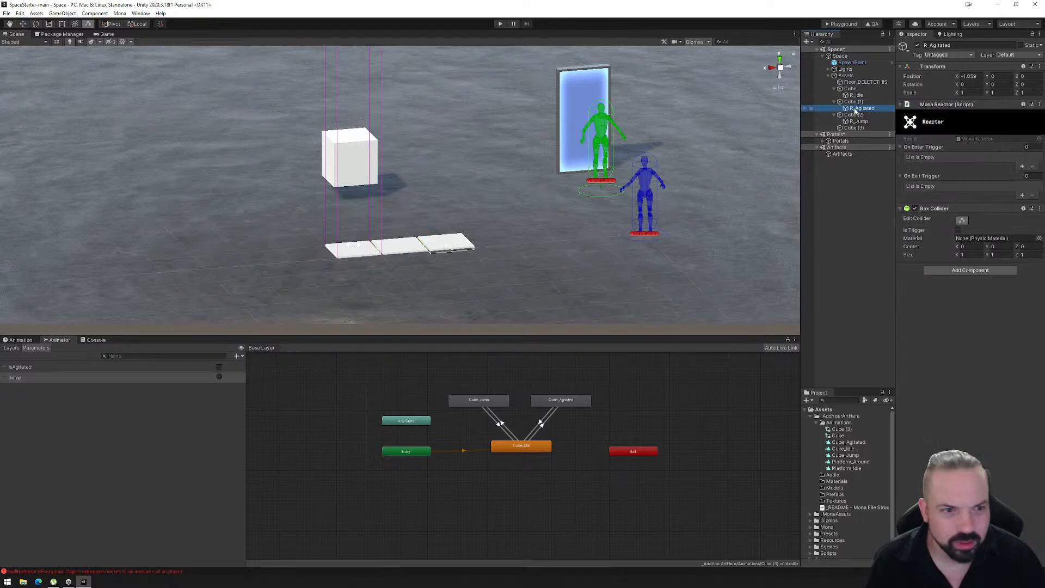
click(969, 76)
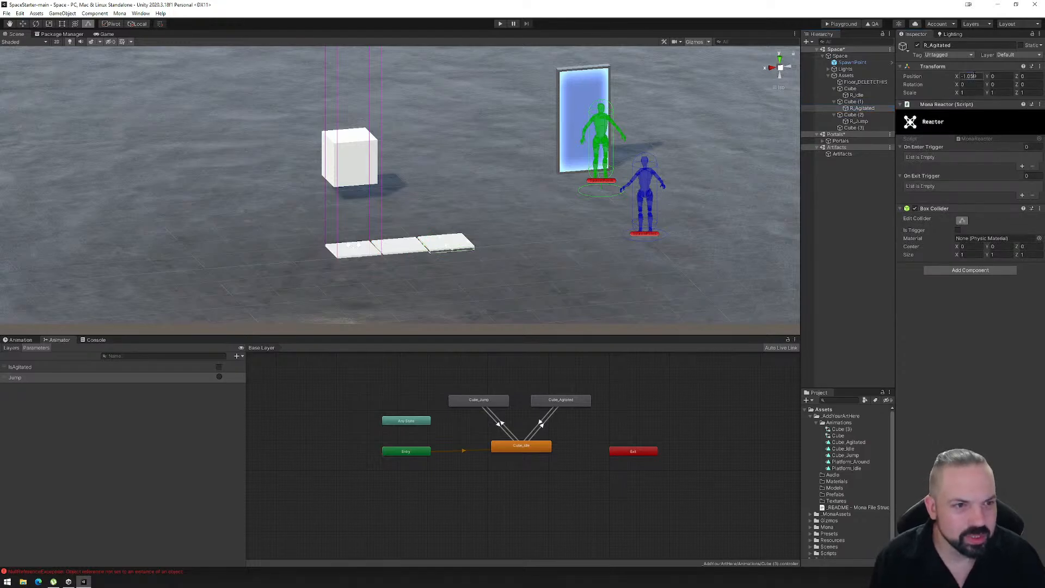
text(0)
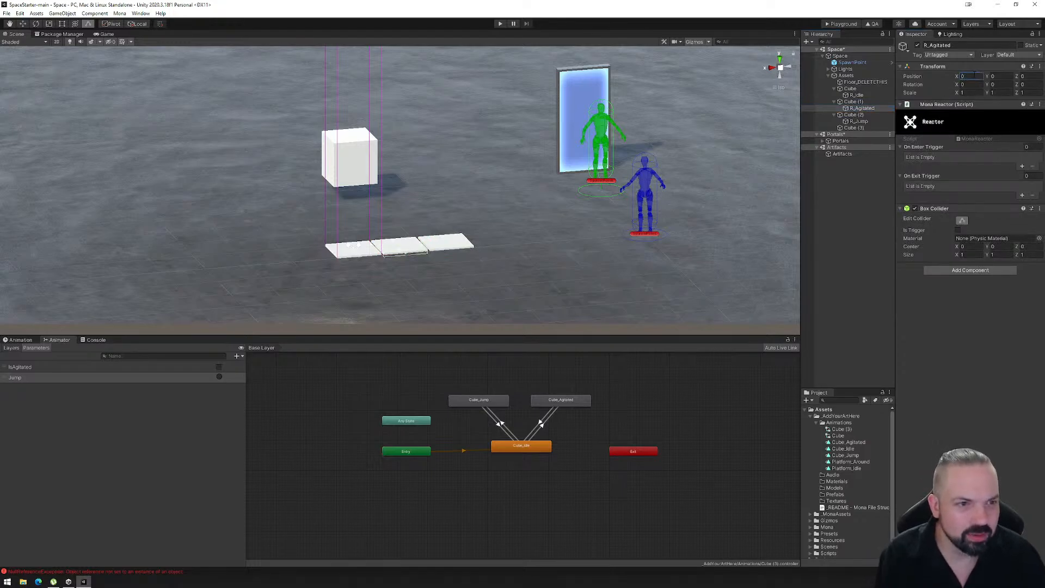
- Reset R_Jump's position to X 0, Y 0, Z 0 under its parent platform Cube (2)
click(857, 116)
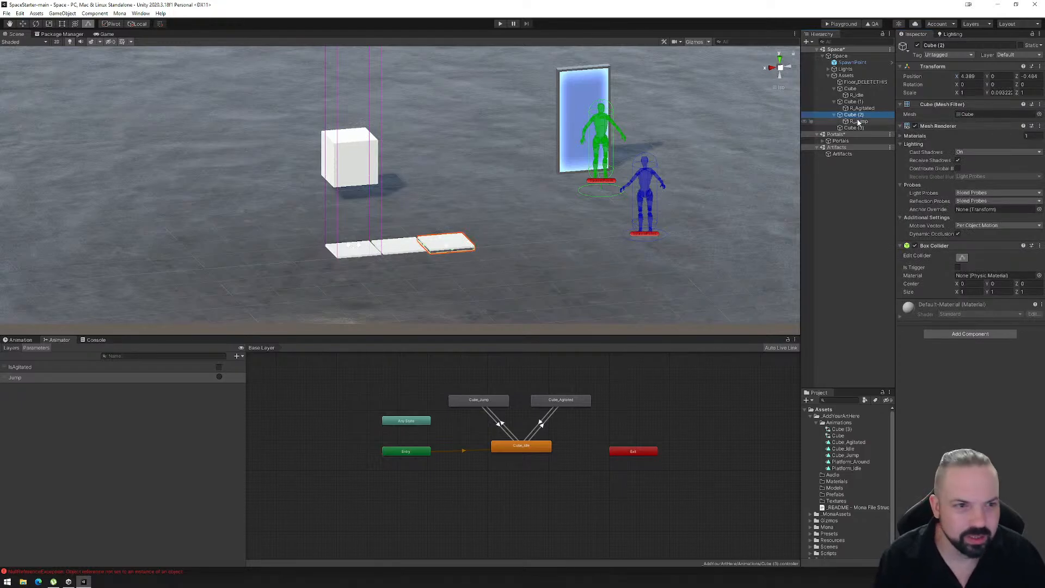
click(859, 121)
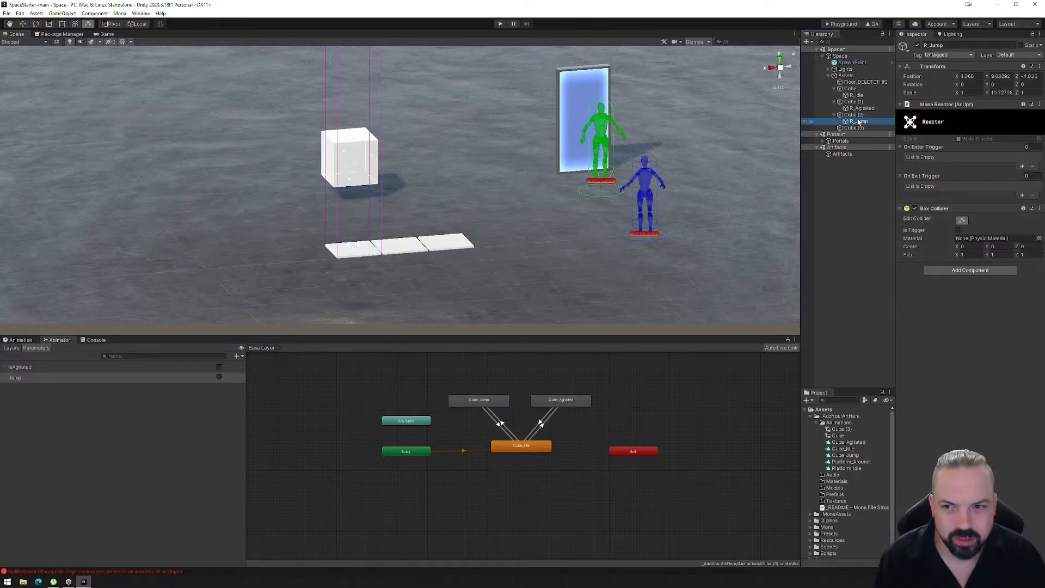
click(859, 116)
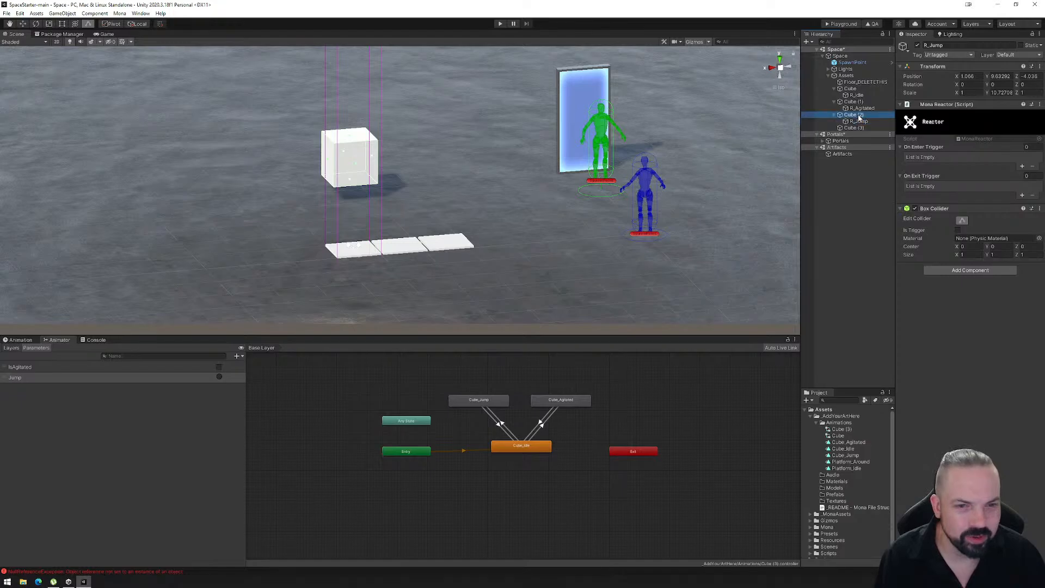
click(861, 123)
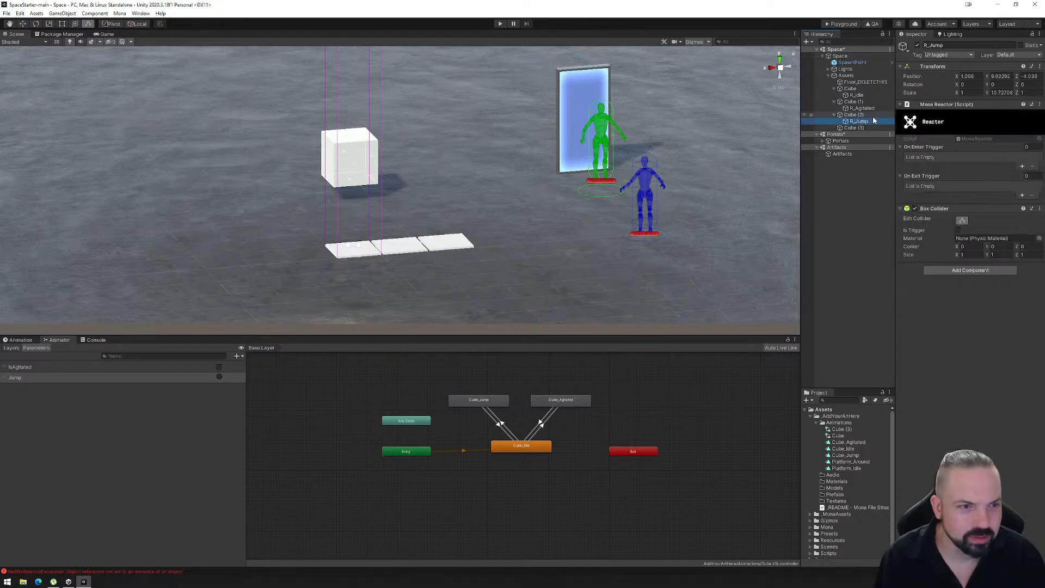
click(970, 77)
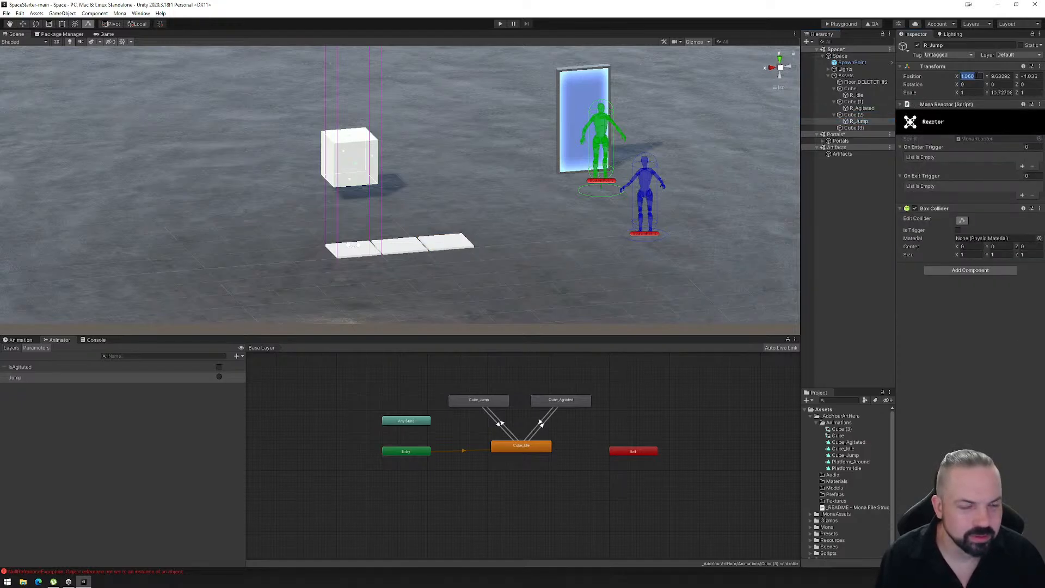
text(0)
key(Tab)
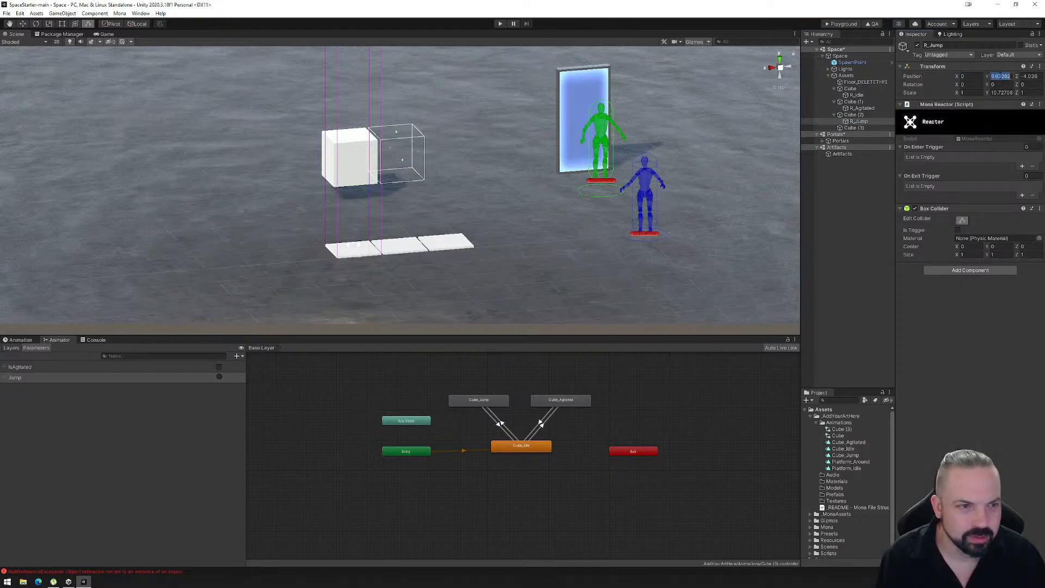
text(00)
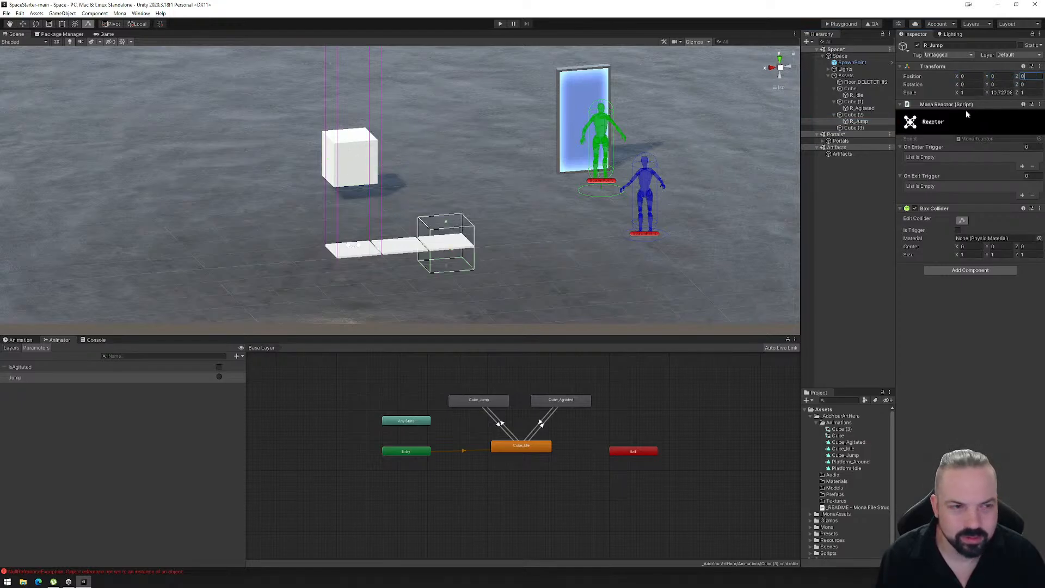
- Reshape R_Jump's box collider to stand on top of its platform, with centre Y about 0.52 and size Y about 1.04
click(1002, 92)
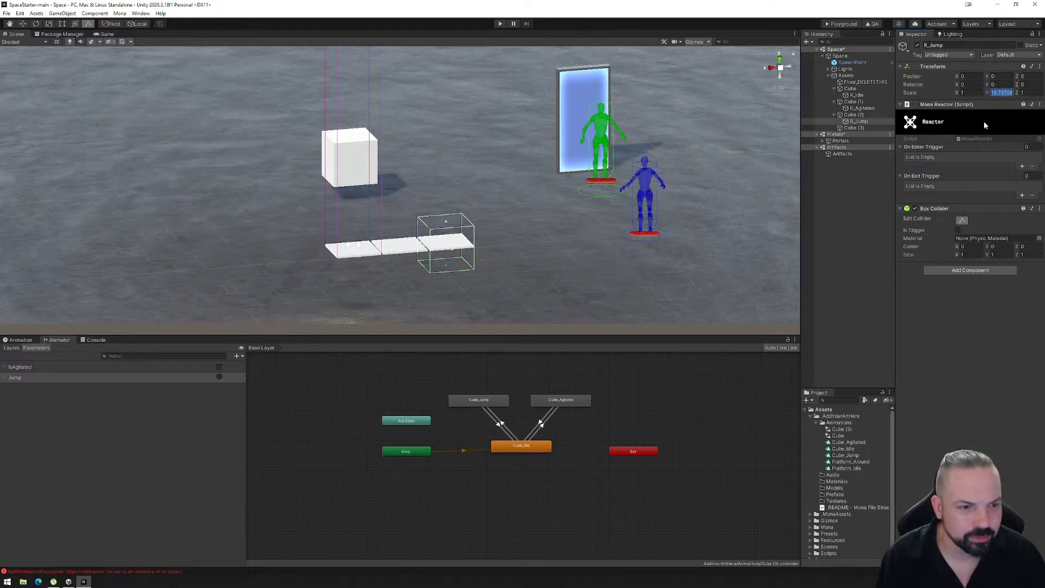
click(859, 121)
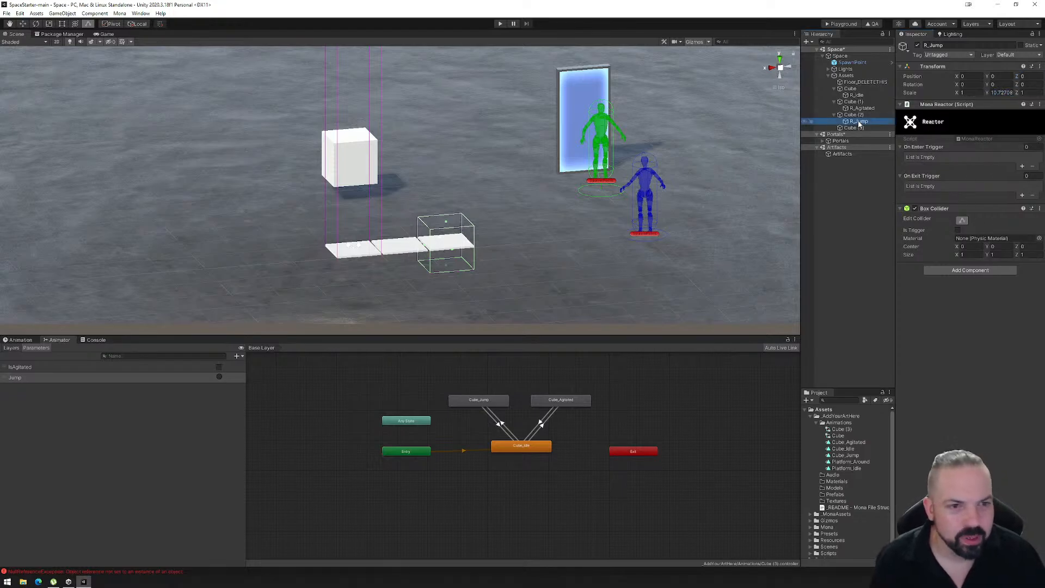
click(858, 116)
click(859, 122)
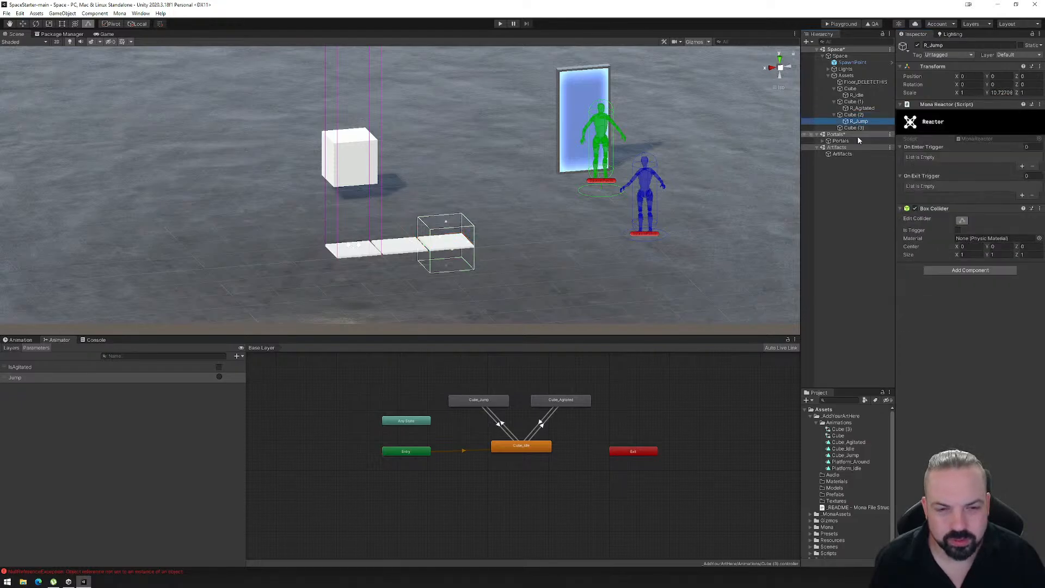
click(963, 219)
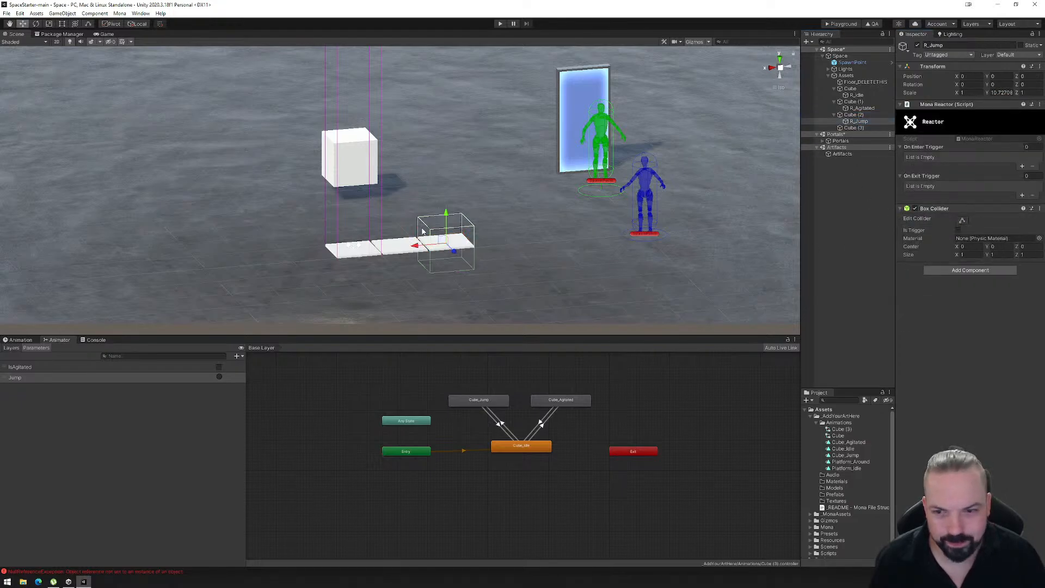
click(962, 221)
drag(452, 226, 447, 192)
drag(447, 269, 450, 248)
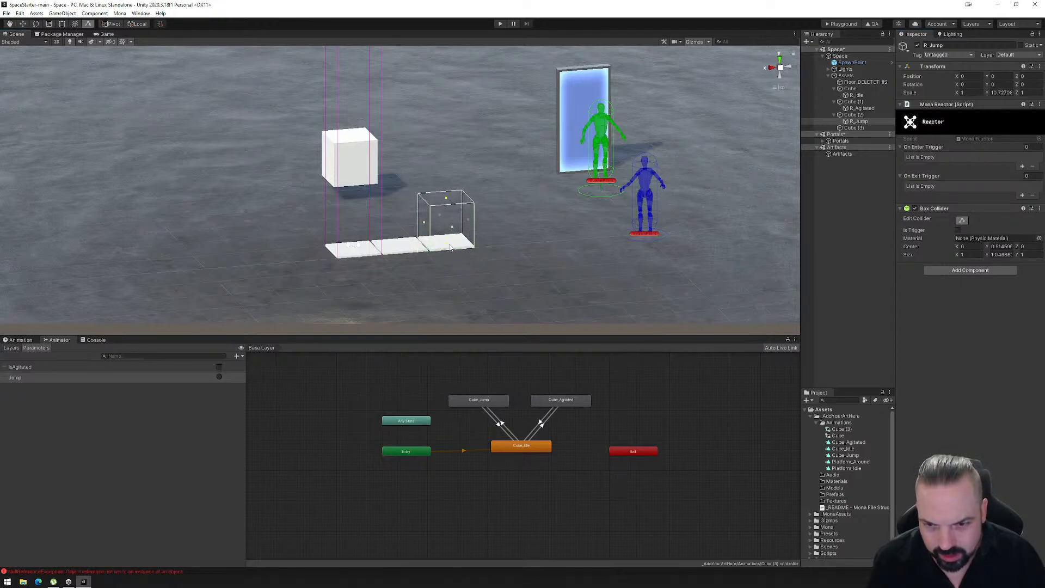
- Check the platforms Cube, Cube (1) and Cube (2) together with their child reactors R_Idle, R_Agitated and R_Jump
click(850, 89)
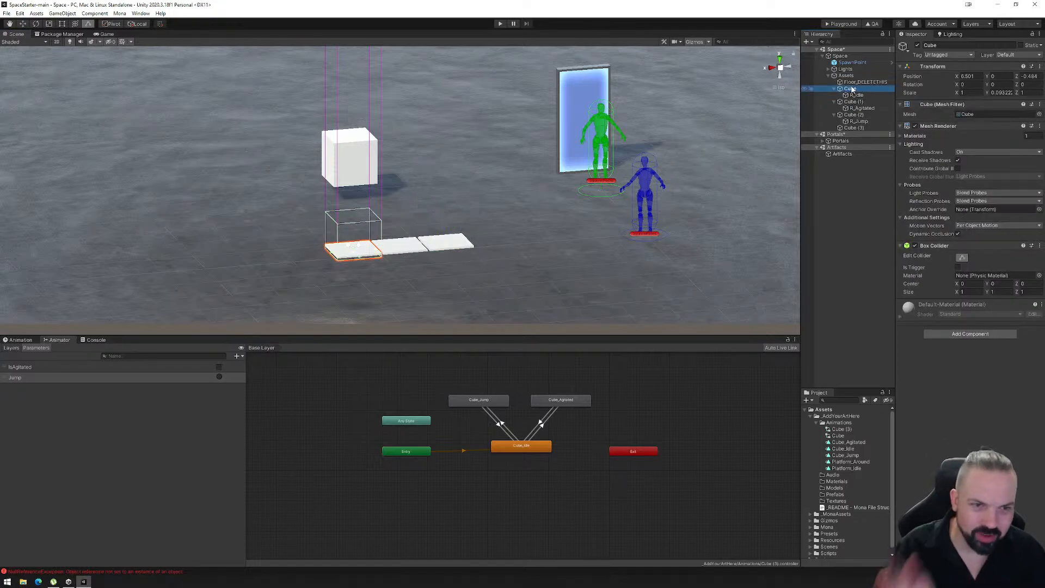
click(856, 96)
click(853, 101)
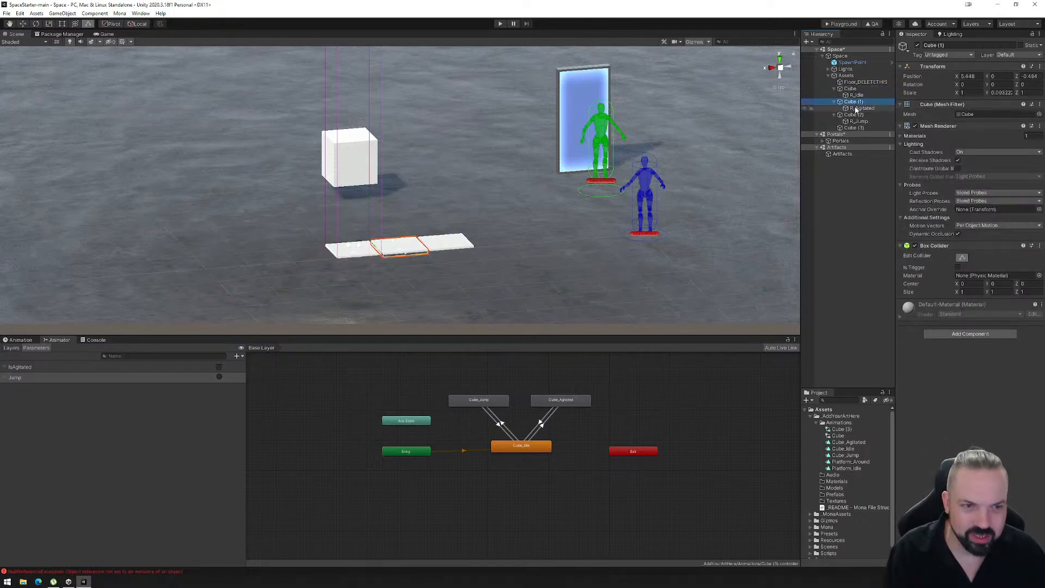
click(861, 108)
click(853, 115)
click(857, 122)
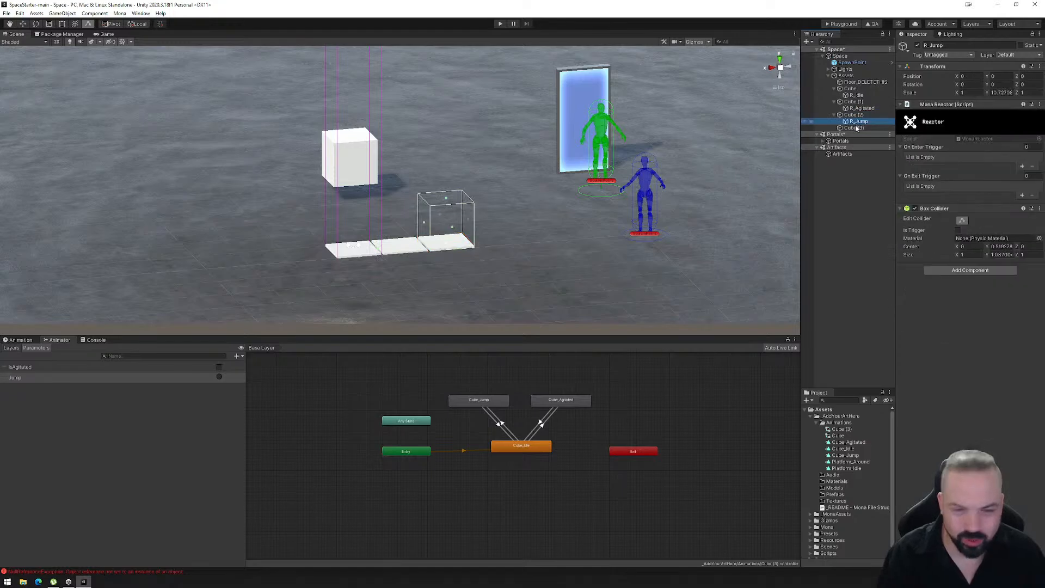
click(848, 89)
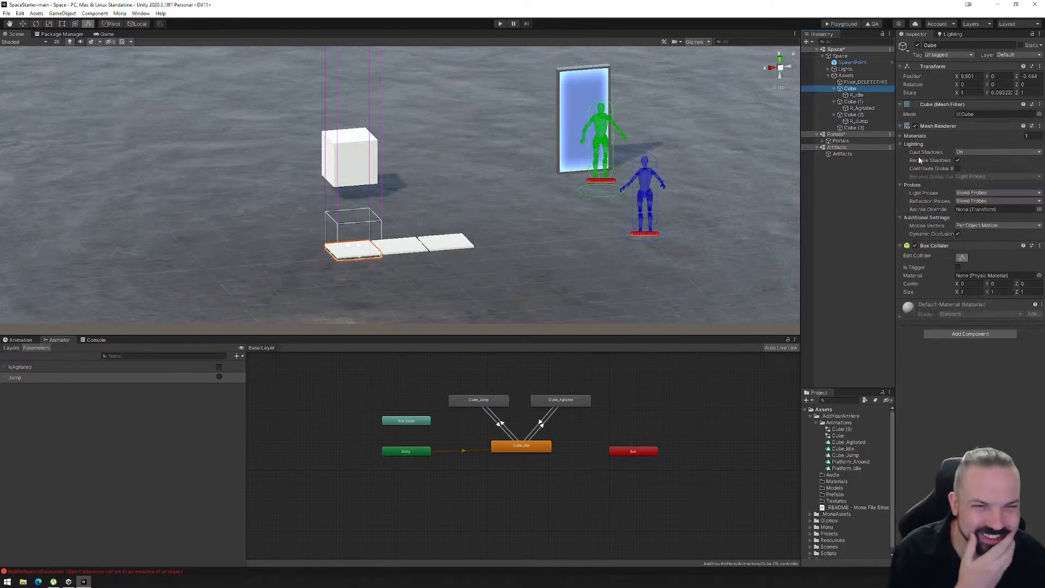
- Rename the floating cube, Cube (3), as LivingCube
click(853, 127)
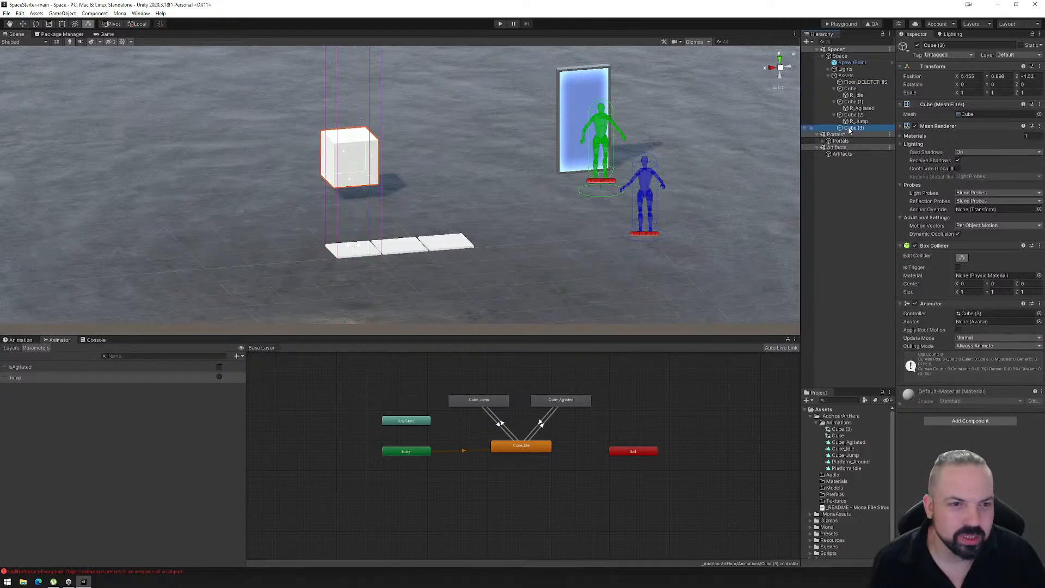
click(849, 128)
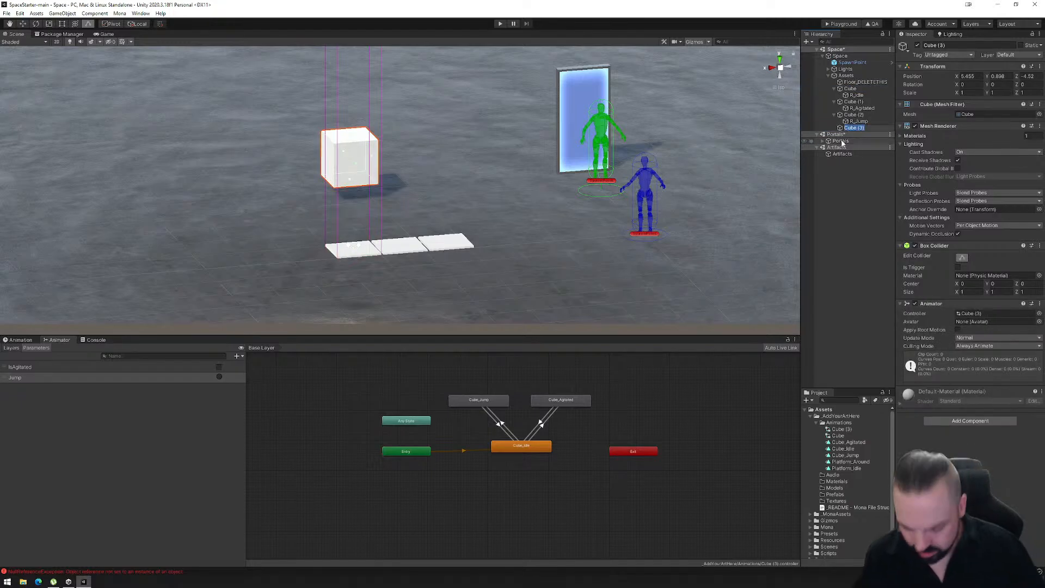
text(Living)
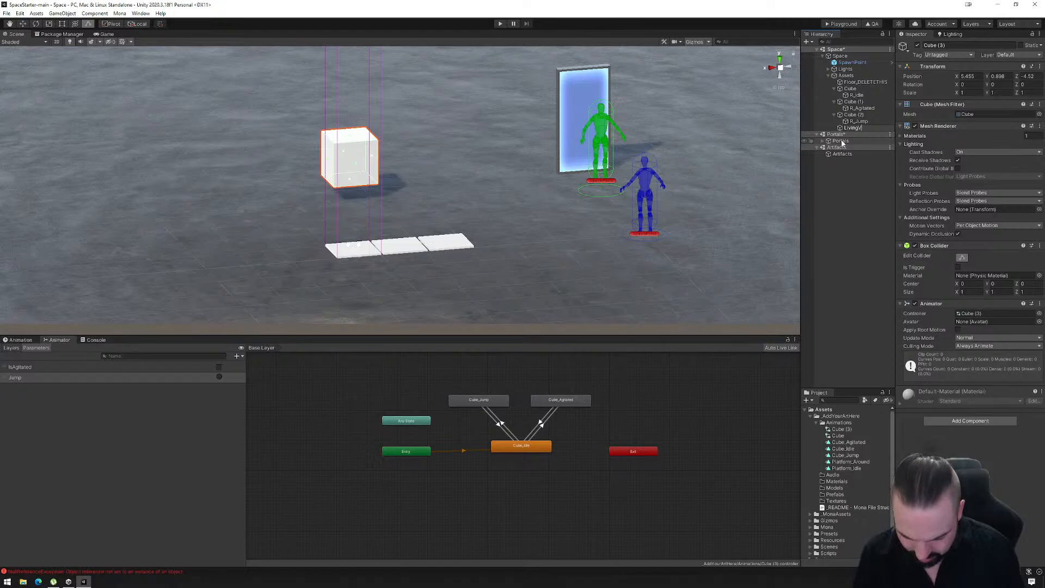
text(Cube)
key(Return)
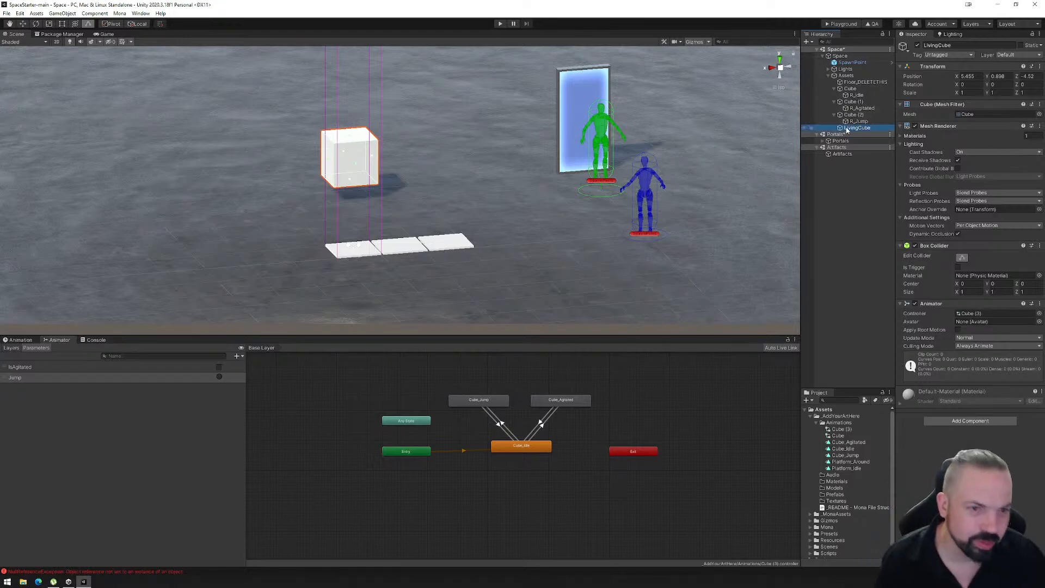
- Name R_Idle's On Enter Trigger element IdleCube and assign LivingCube as its object
click(852, 97)
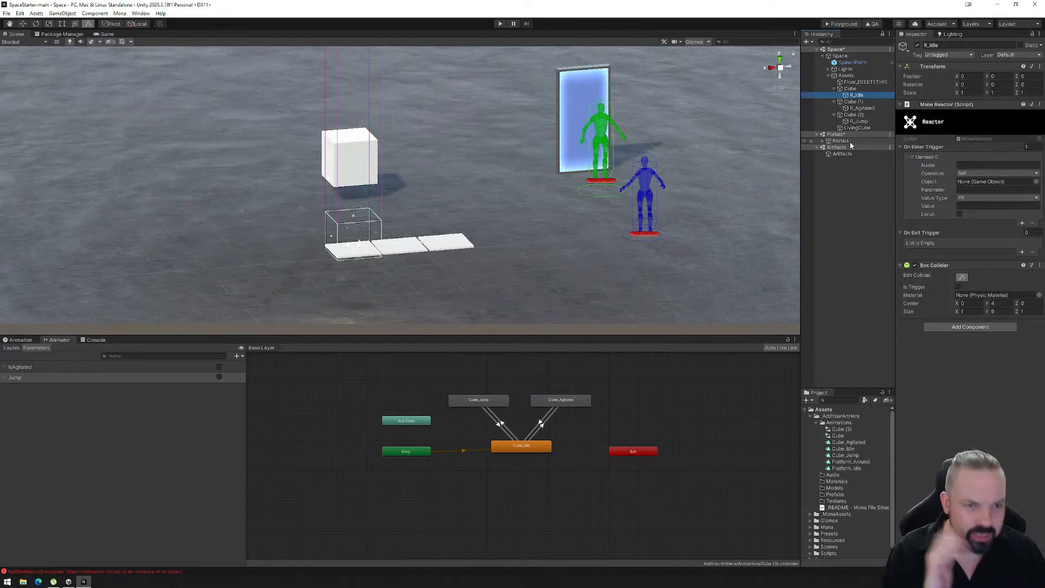
click(848, 89)
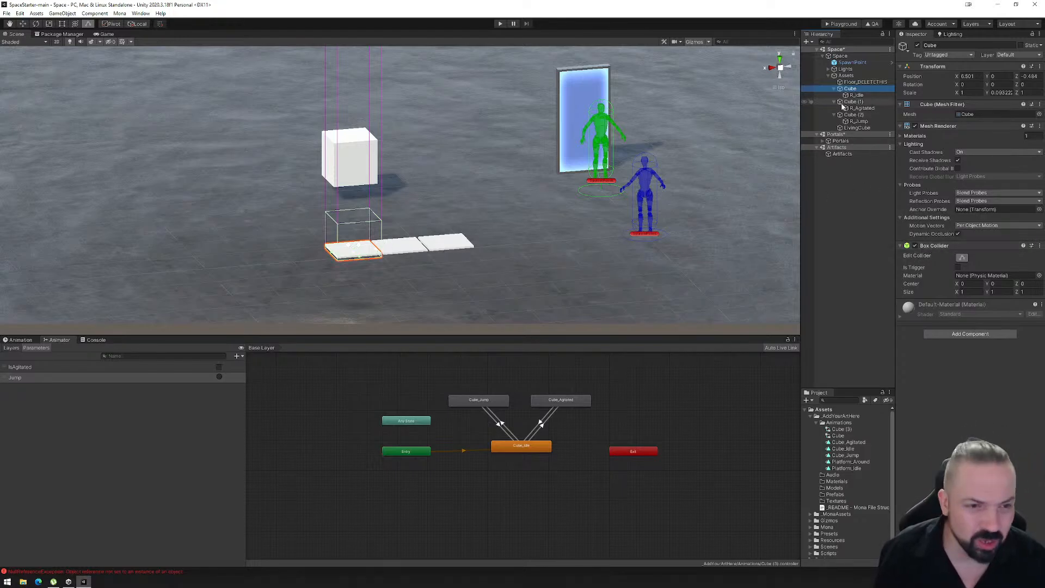
click(856, 95)
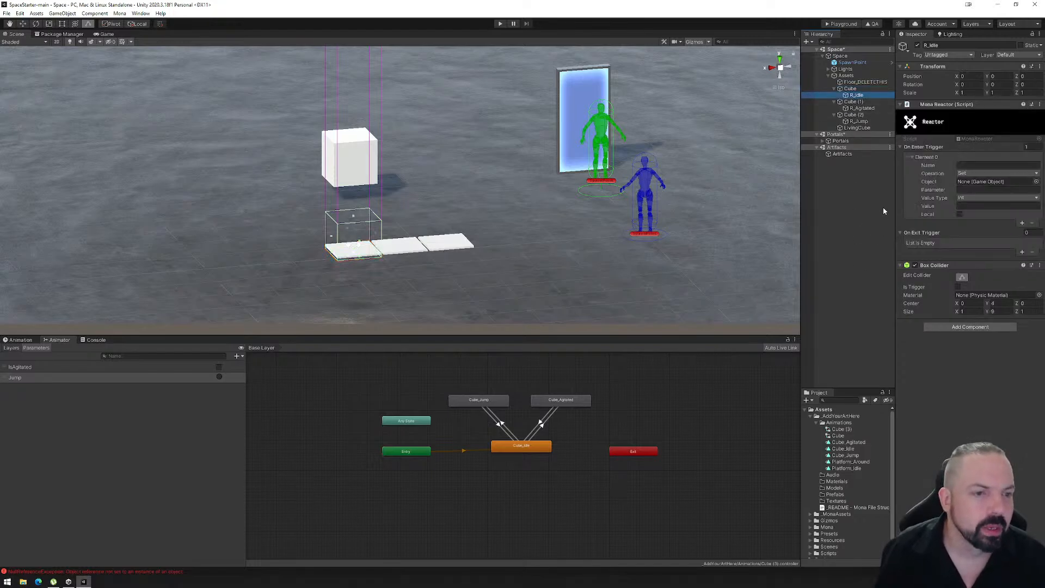
click(970, 165)
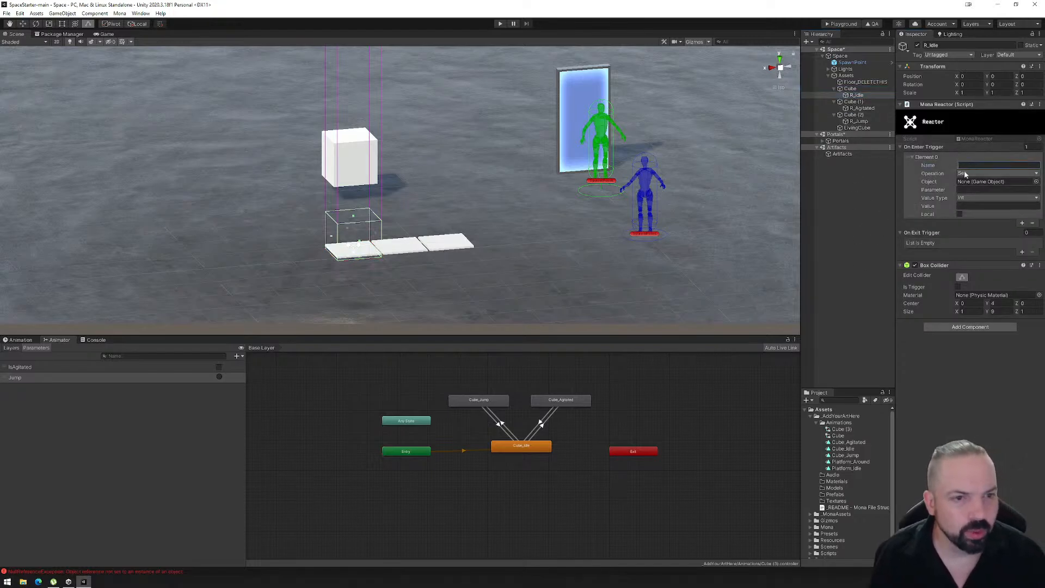
text(IdleCube)
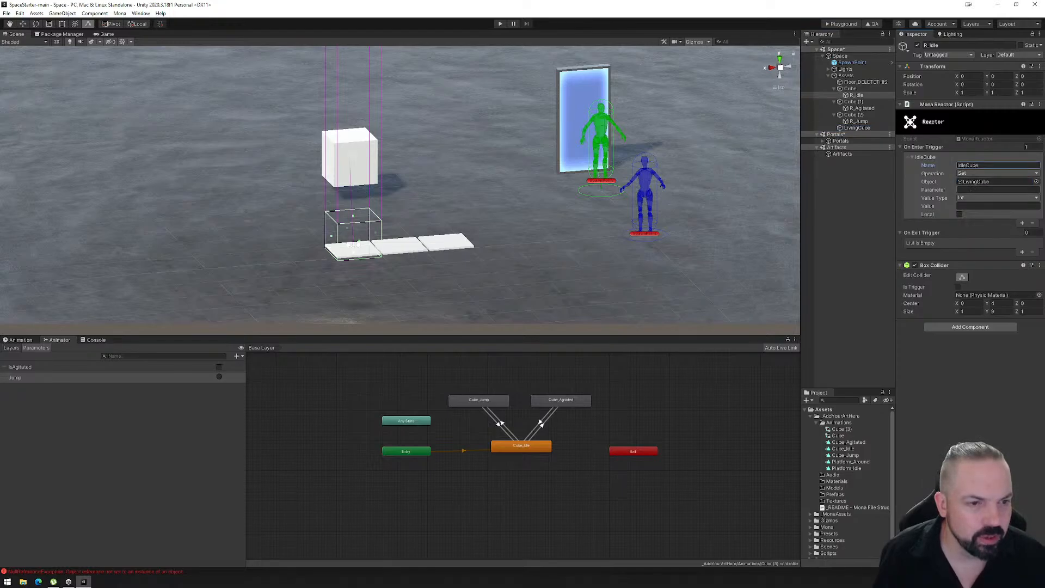
- Set the IdleCube element's parameter to IsAgitated and its value type to Boolean, and start filling in its value
click(969, 189)
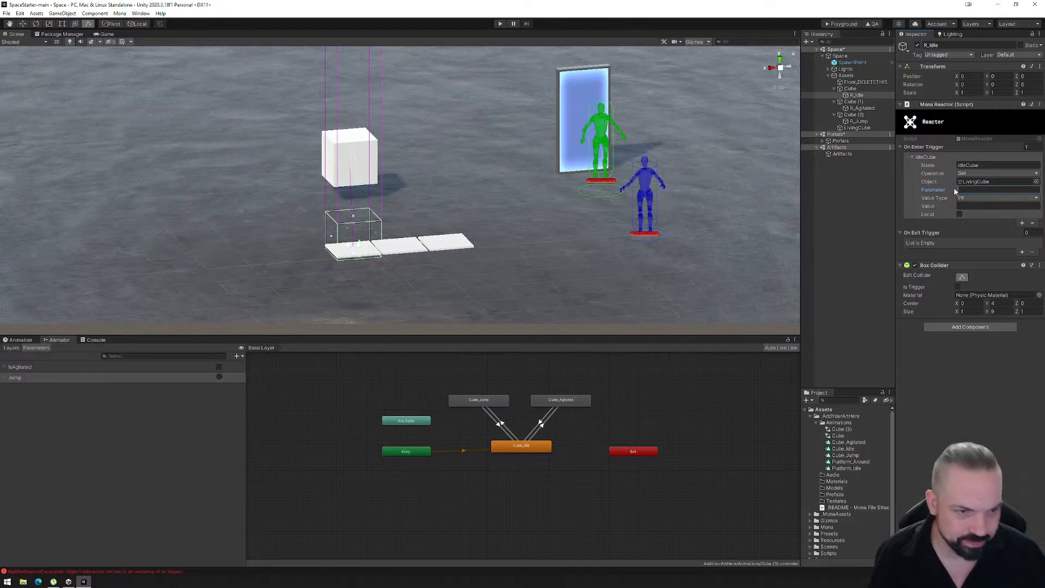
text(IsAgitated)
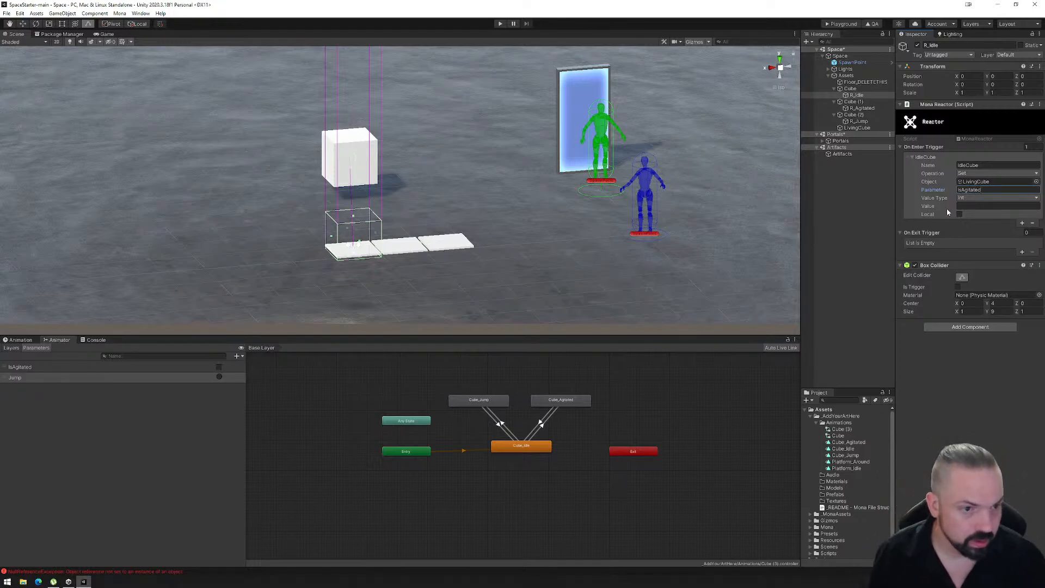
click(967, 198)
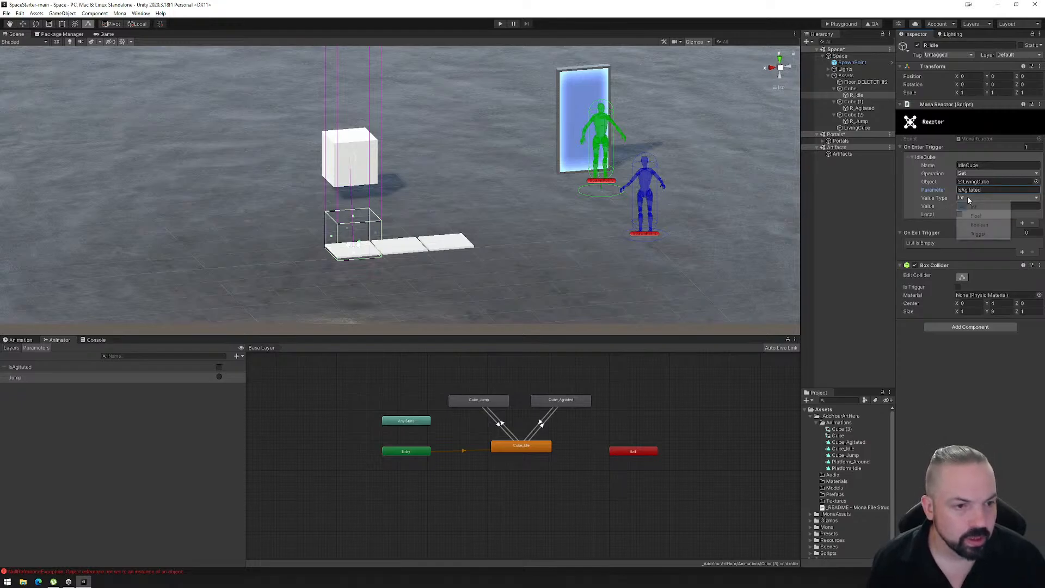
click(979, 224)
text(true)
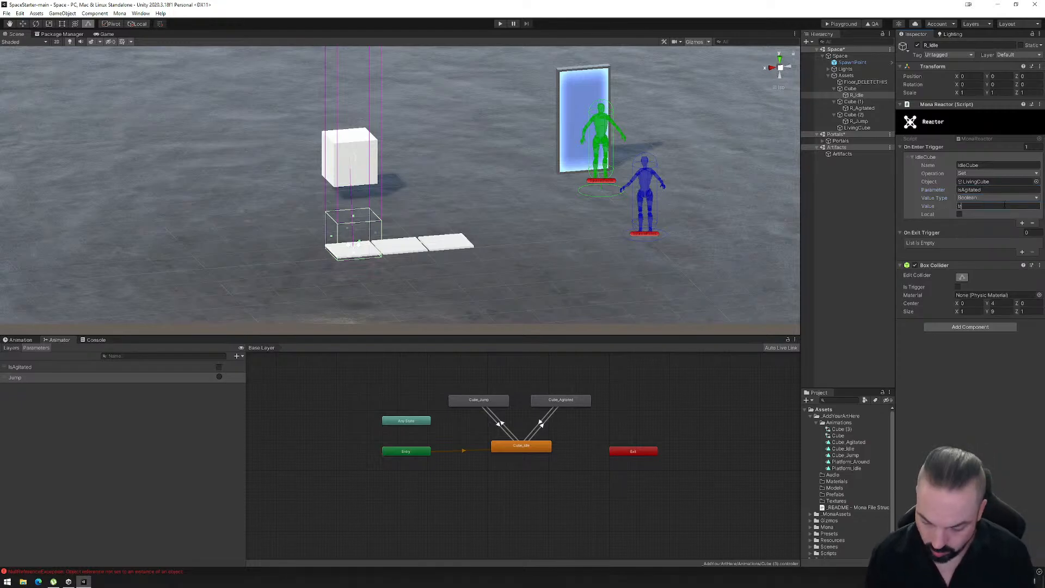
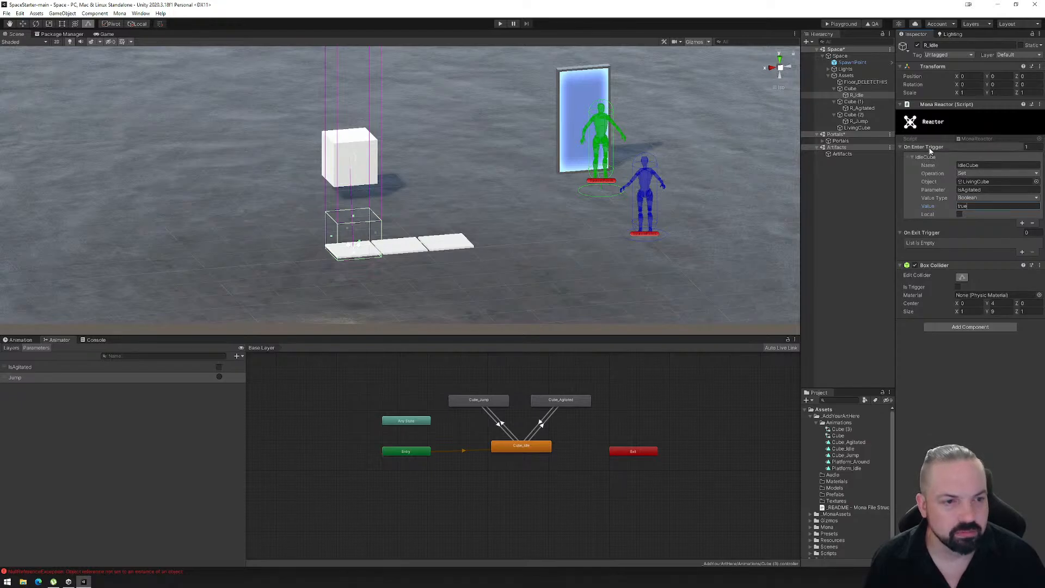
- Add an On Enter Trigger entry named Agitate to the R_Agitated reactor, with LivingCube as its object
click(855, 103)
click(857, 107)
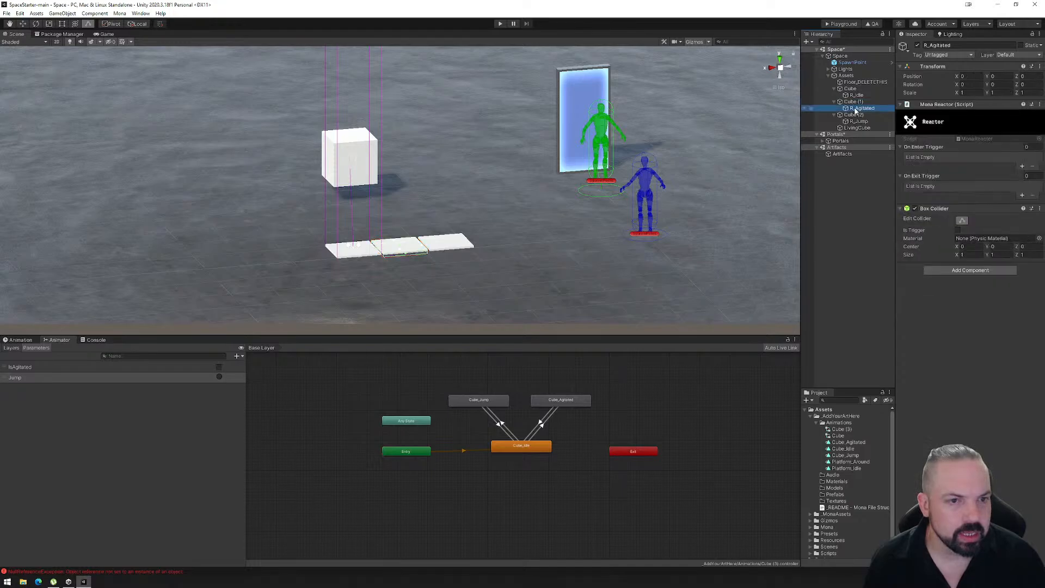
click(1023, 167)
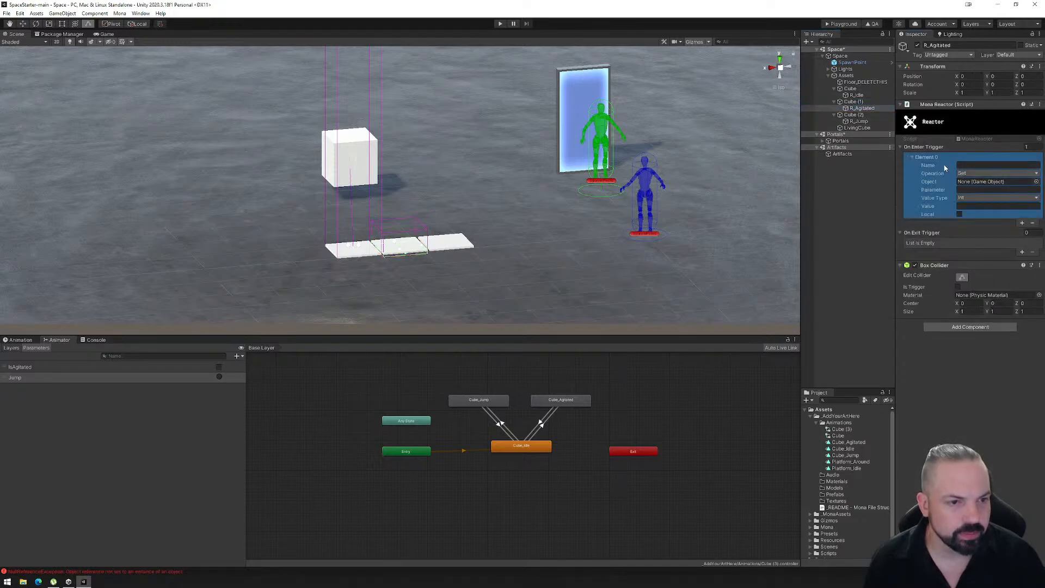
text(Agitate)
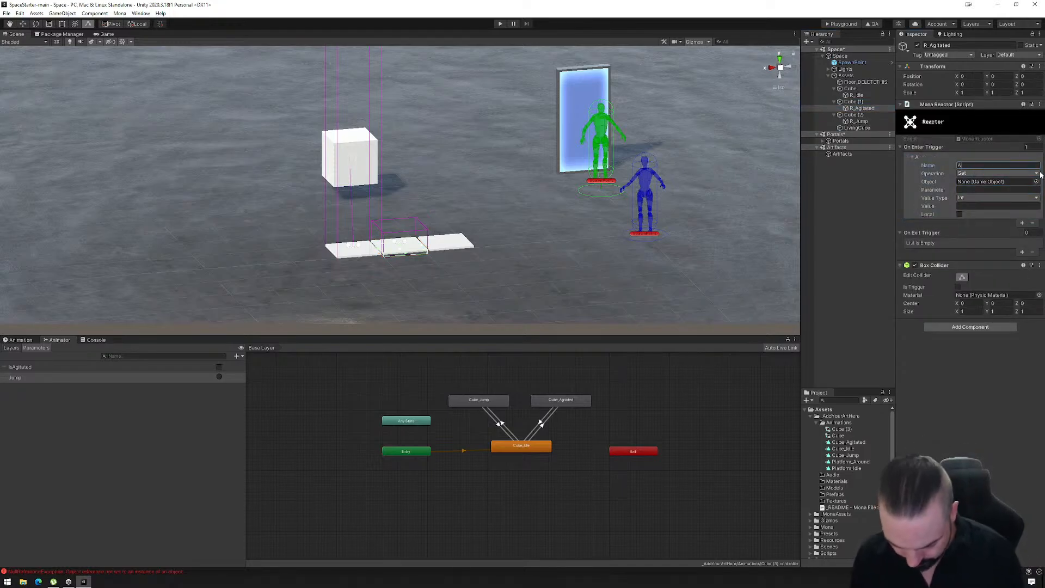
drag(857, 127, 996, 183)
- Set the Agitate entry's parameter to IsAgitated with value type Boolean and value true
click(986, 190)
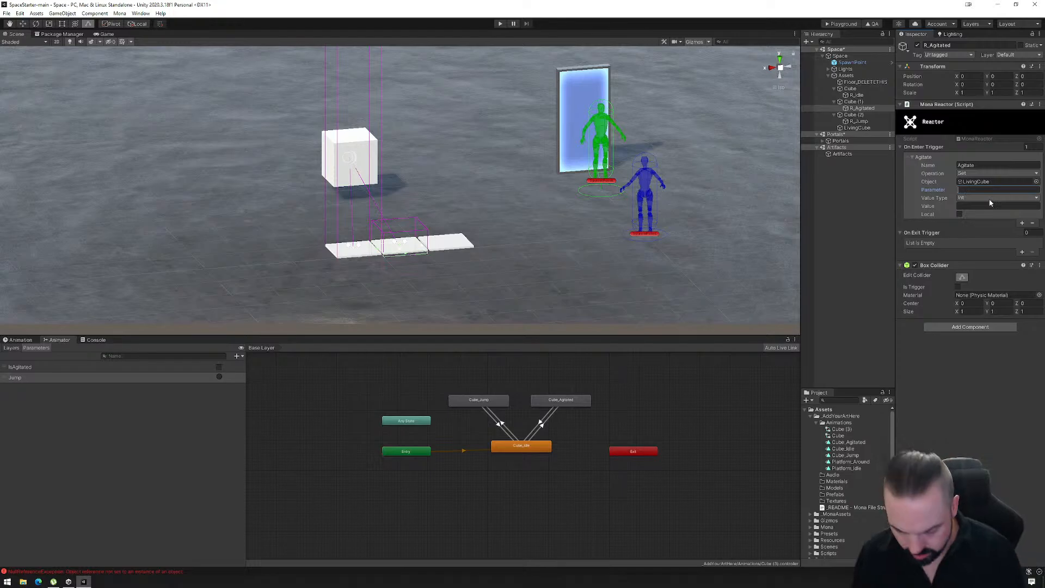
text(IsAgita)
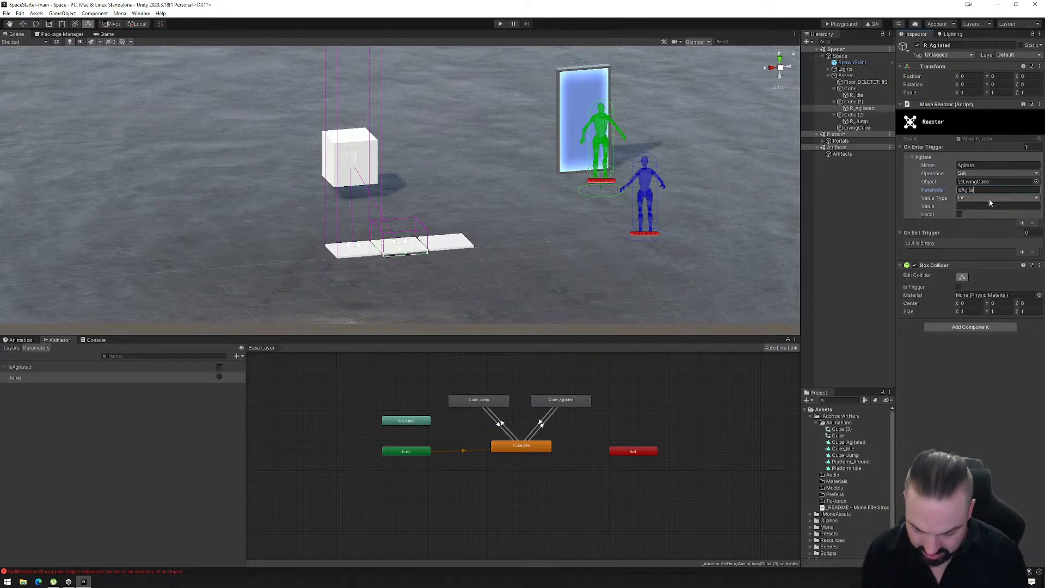
text(ted)
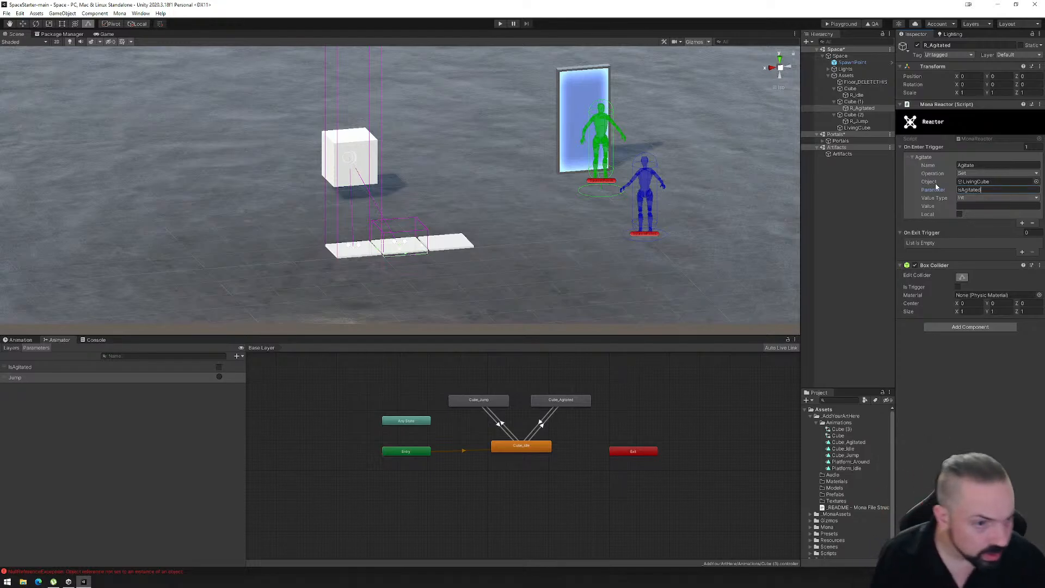
click(988, 198)
click(979, 225)
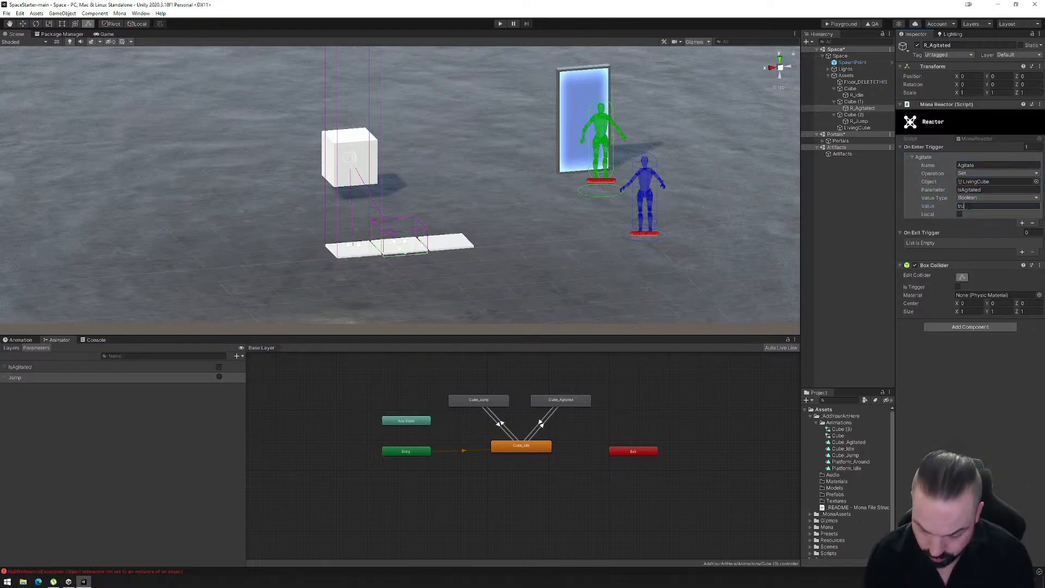
- Change the value of the IdleCube trigger entry on the R_Idle reactor to false
click(856, 96)
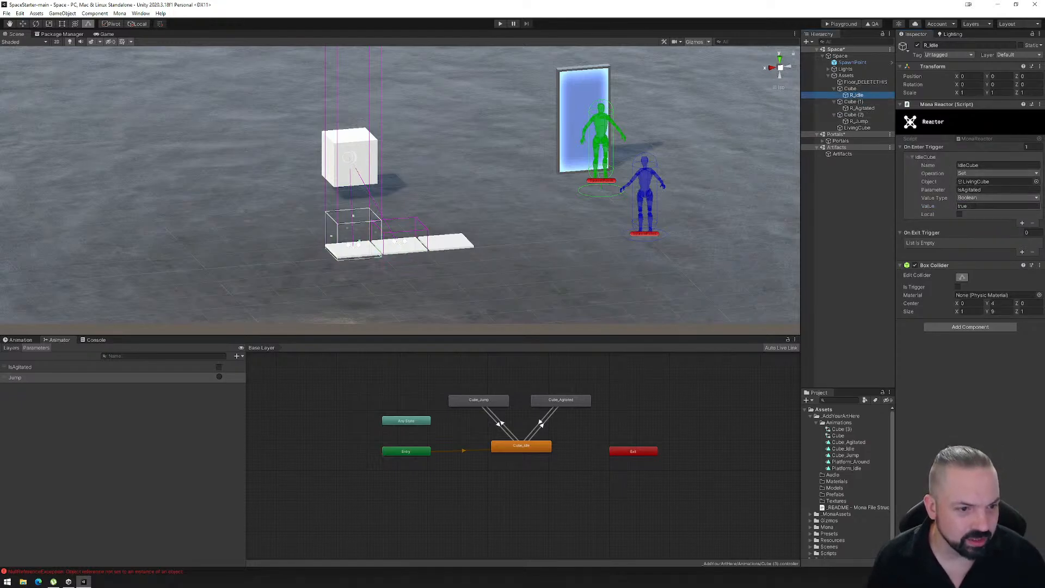
click(974, 208)
text(false)
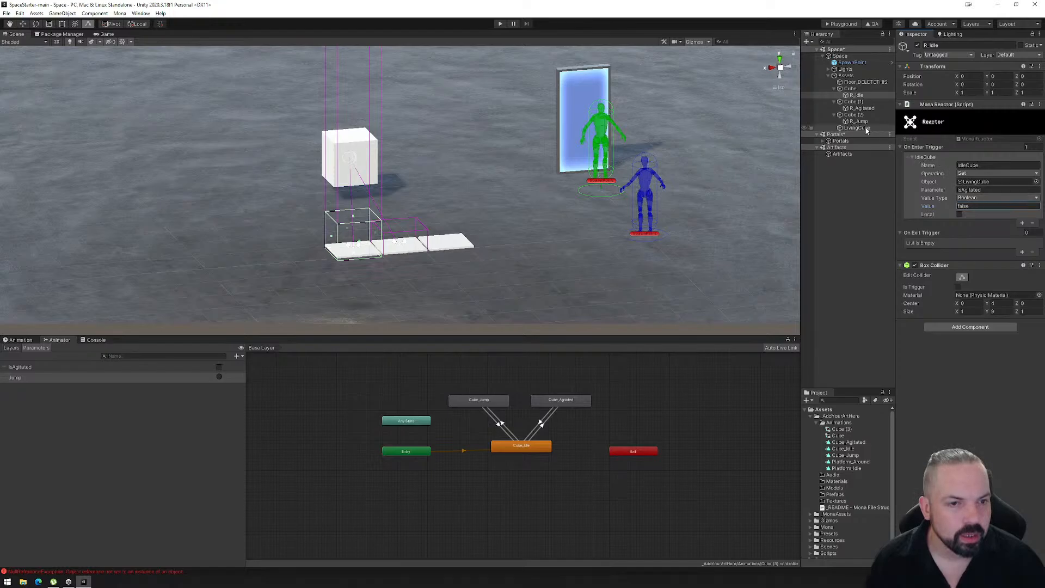
- Add an On Enter Trigger entry named Jump to the R_Jump reactor, with LivingCube as its object
click(854, 115)
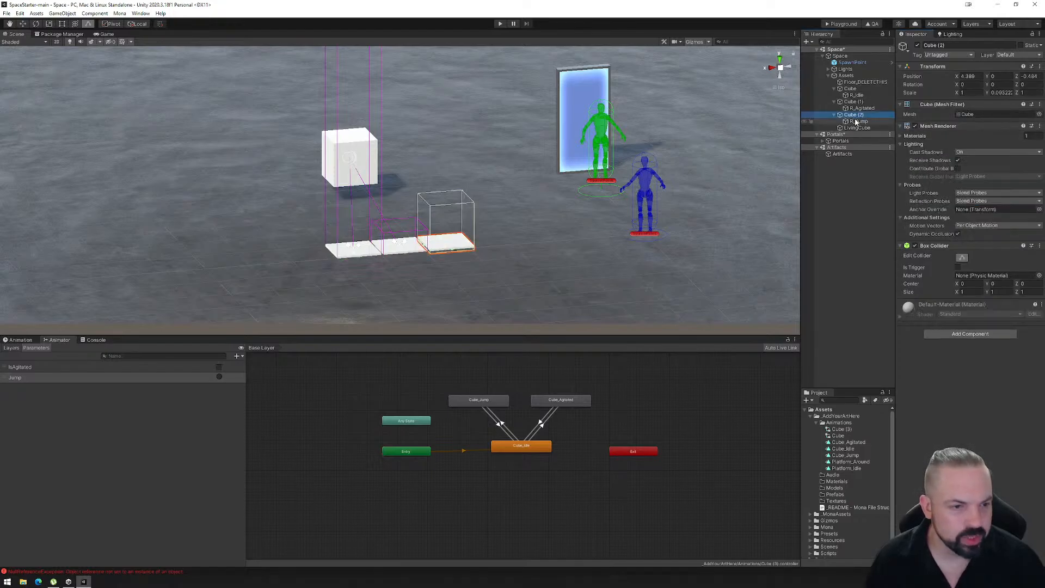
click(858, 121)
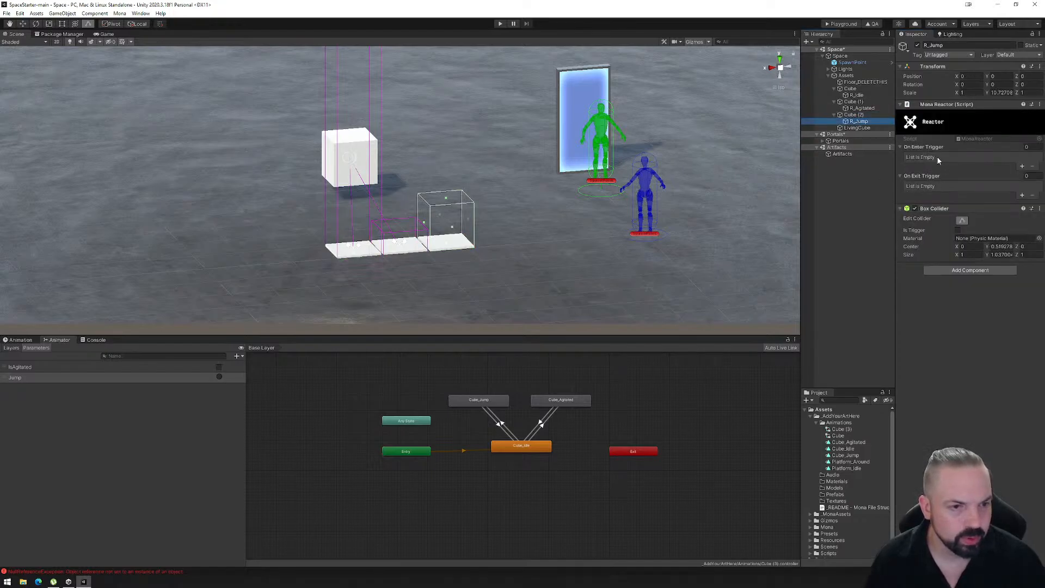
click(1021, 166)
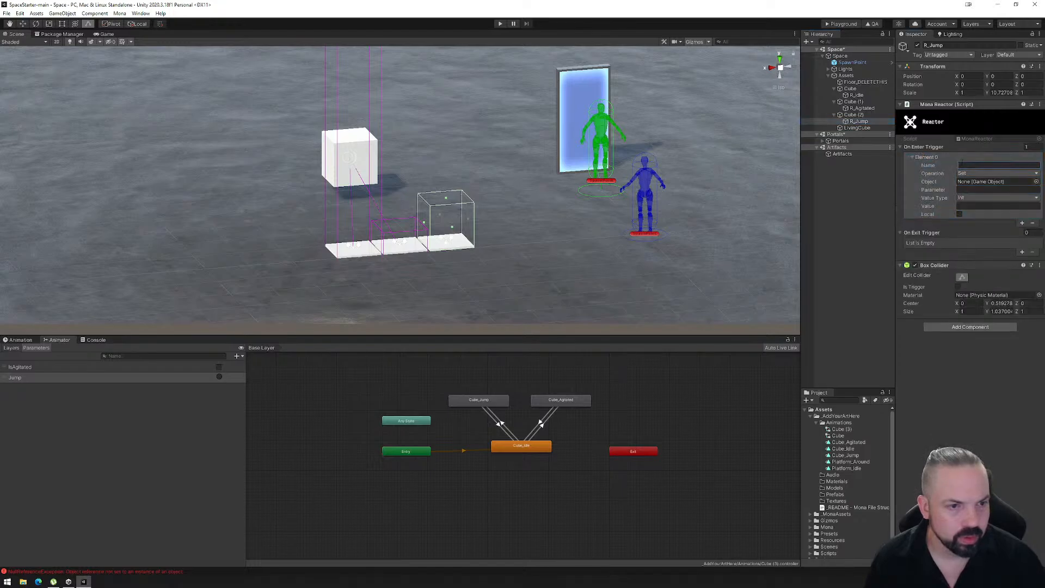
text(Ju)
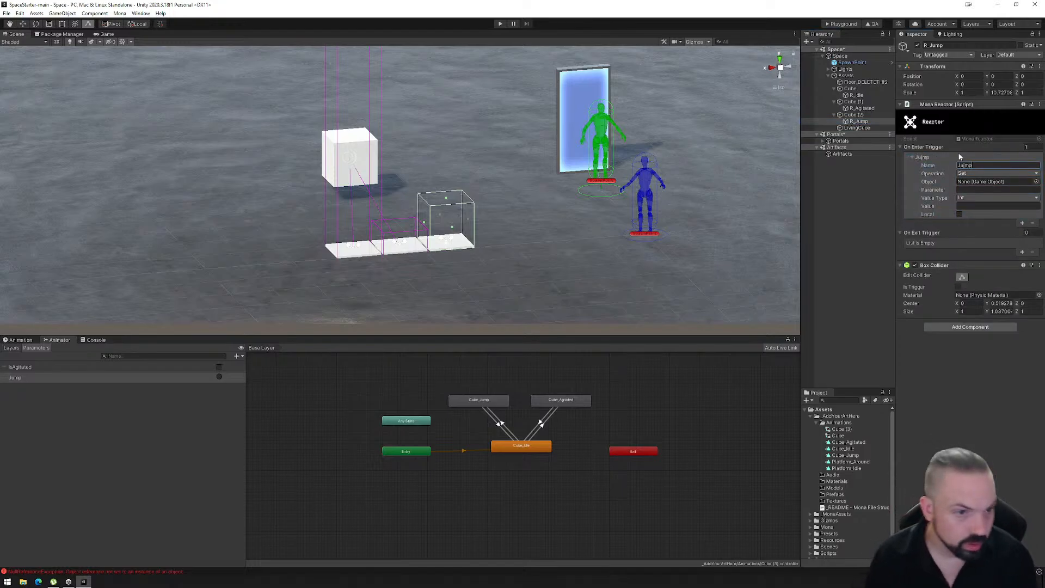
text(mp)
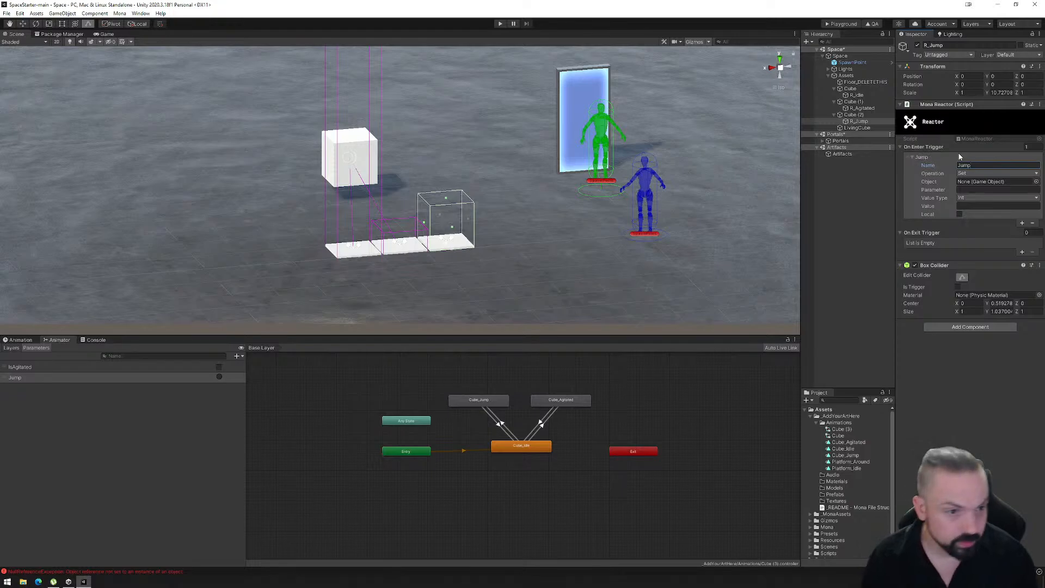
drag(858, 128, 980, 183)
- Set the Jump entry's parameter to Jump and its value type to Trigger
click(978, 189)
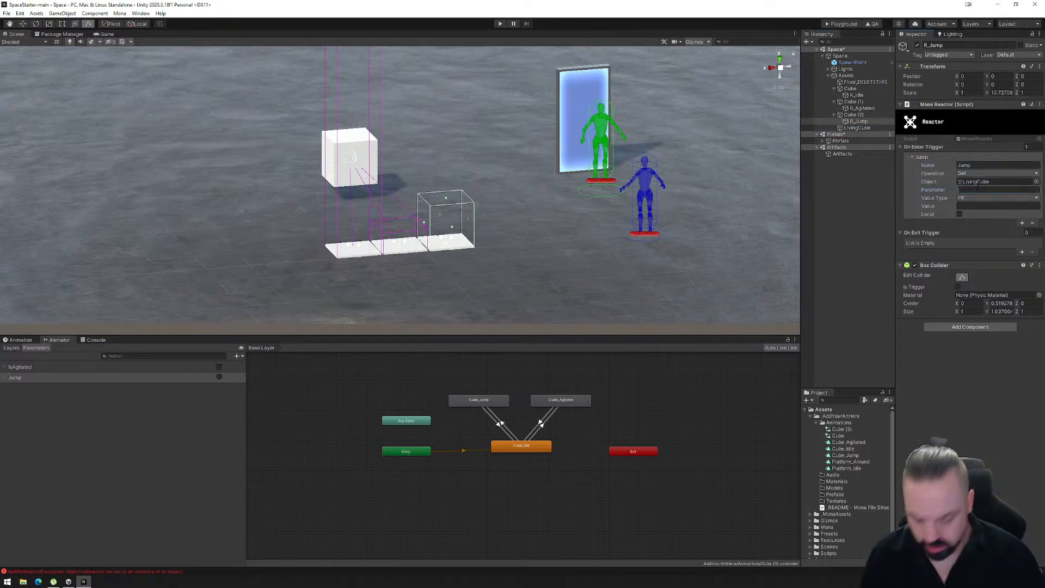
text(Jump)
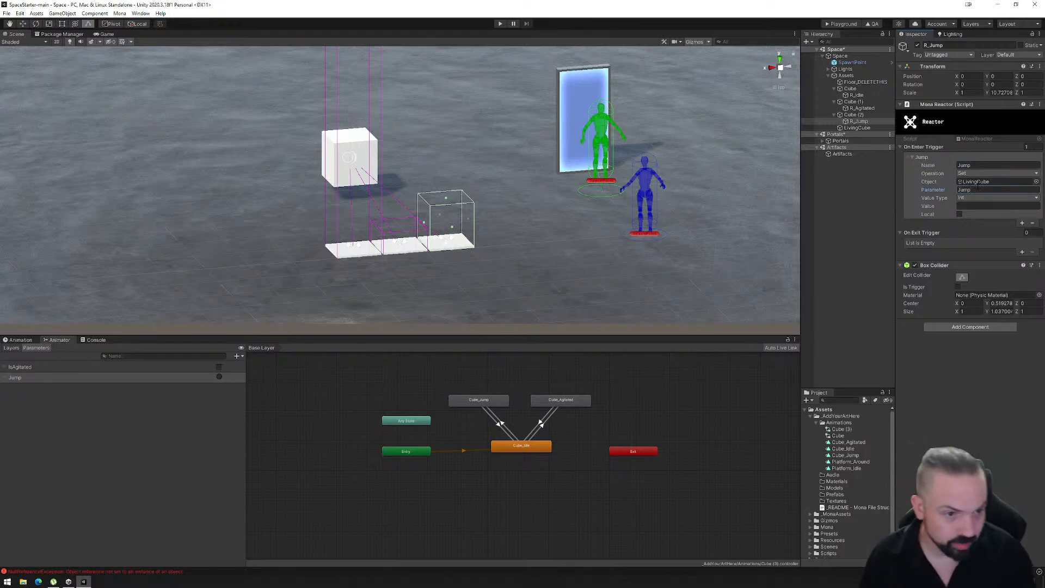
click(969, 198)
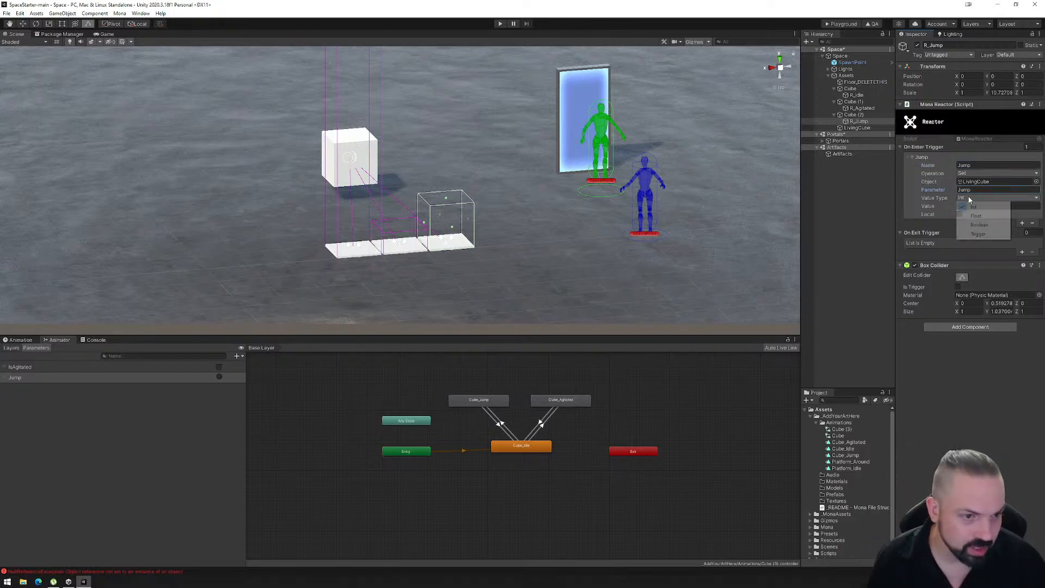
click(978, 234)
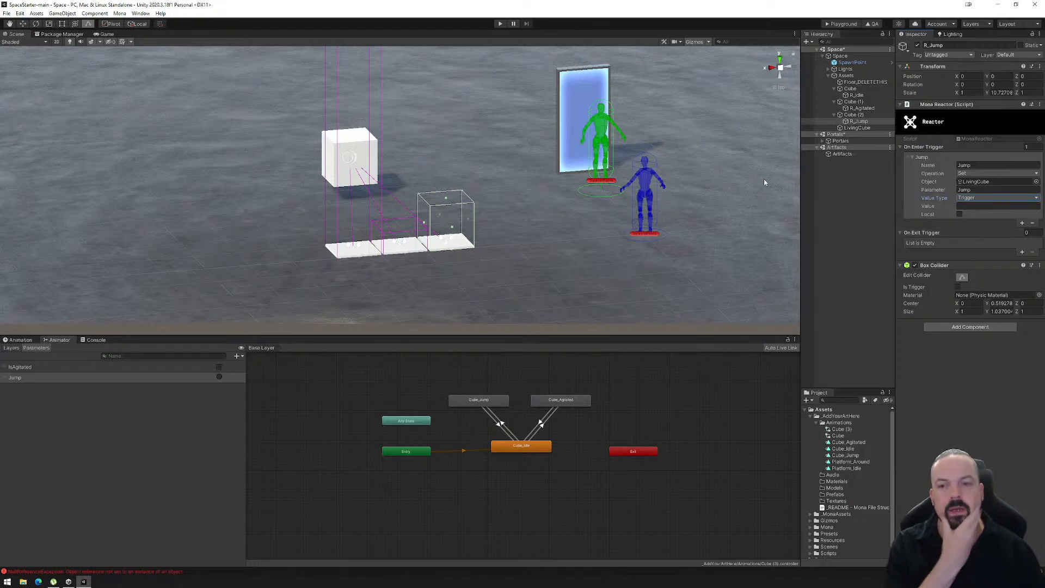
- Examine from several angles the reactor link lines between the three floor platforms and the living cube
alt+drag(512, 251, 557, 259)
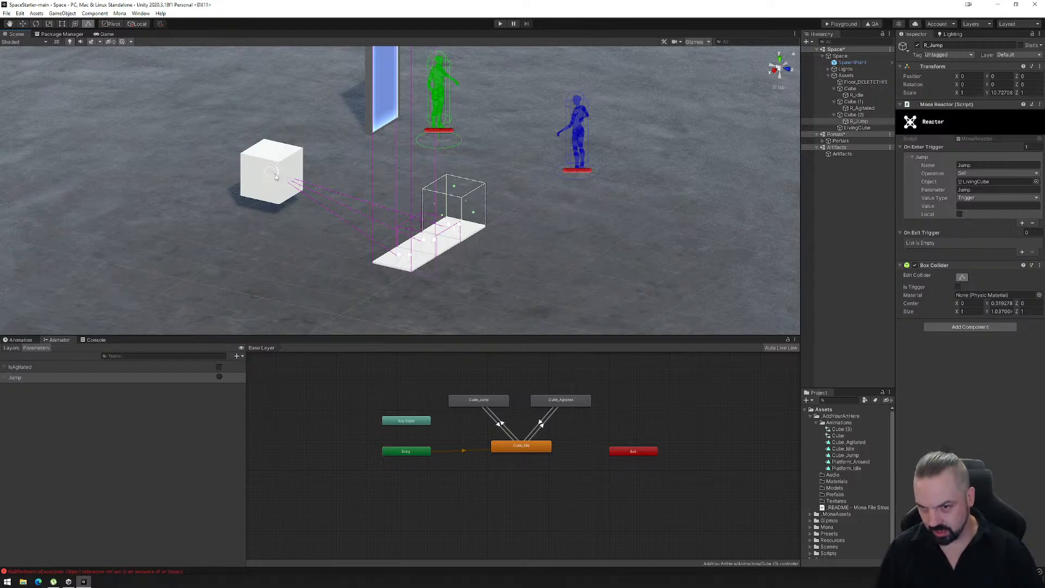
scroll(275, 174, up, 3)
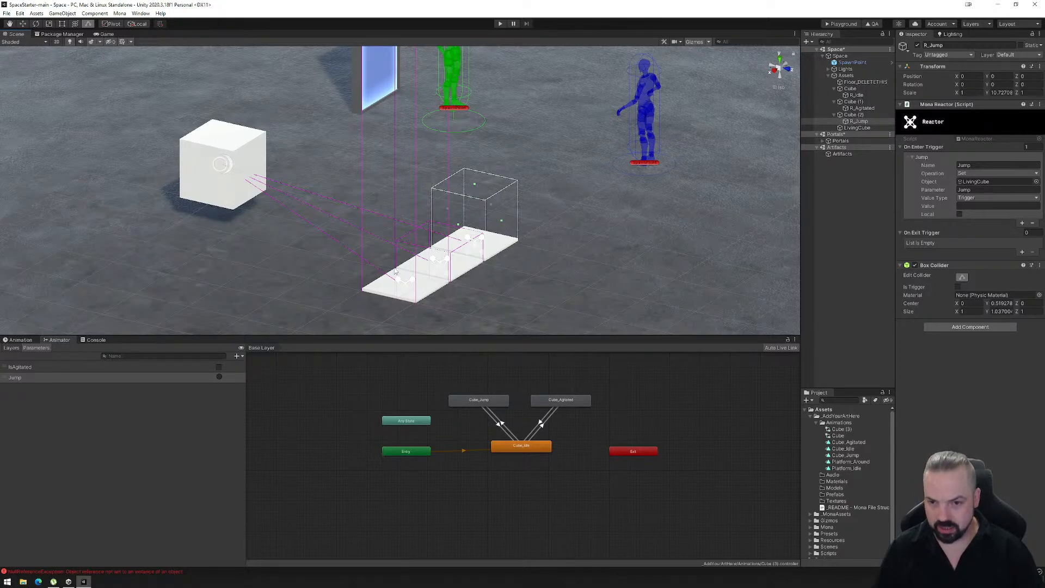
scroll(424, 256, up, 4)
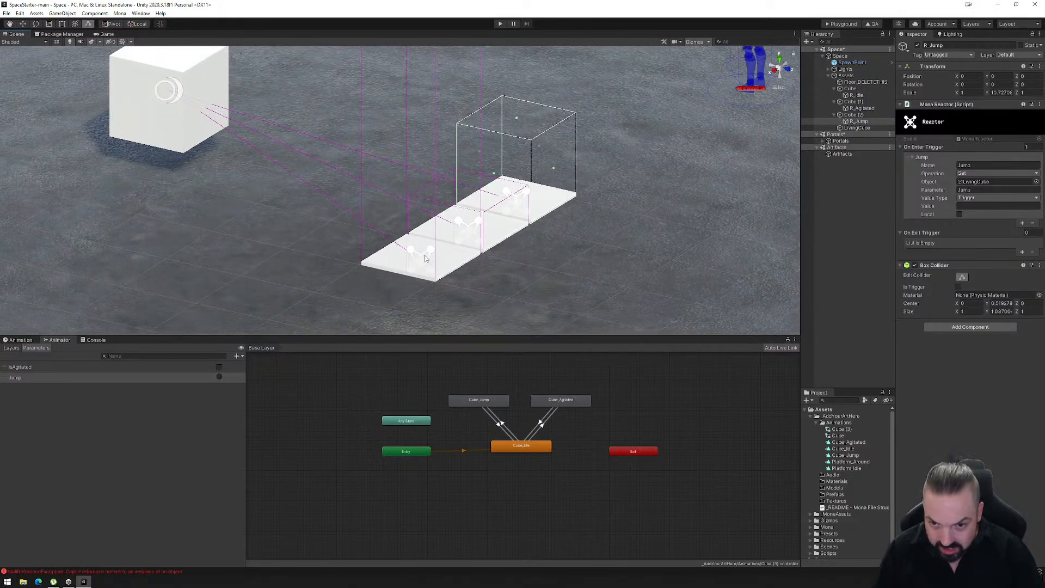
mouse_move(425, 256)
right_down()
mouse_move(458, 271)
mouse_move(420, 271)
right_up()
scroll(420, 272, down, 4)
middle_drag(422, 234, 417, 276)
right_drag(417, 267, 454, 276)
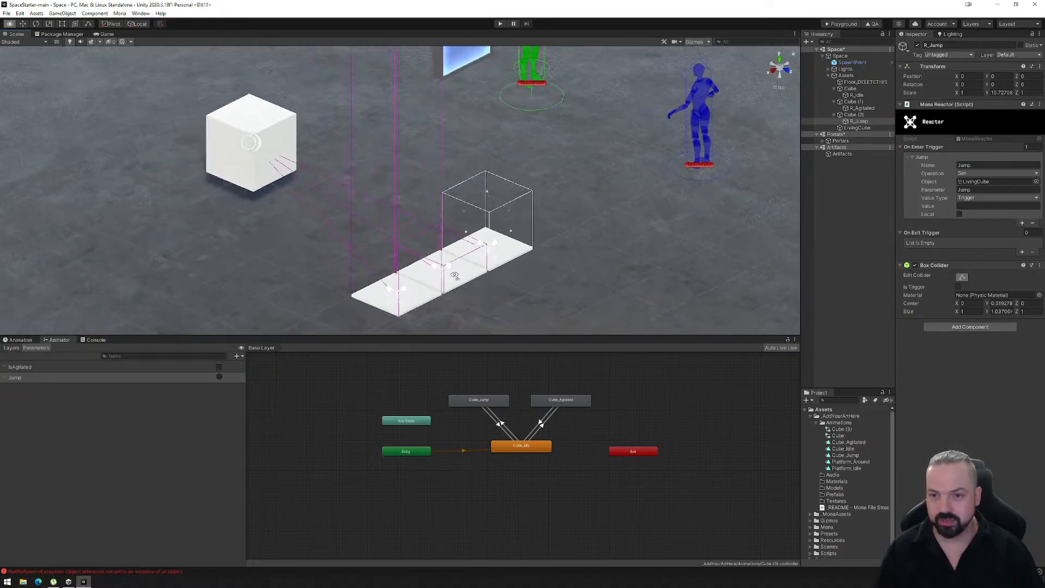
right_drag(521, 281, 346, 279)
middle_drag(436, 270, 384, 257)
right_drag(383, 257, 455, 256)
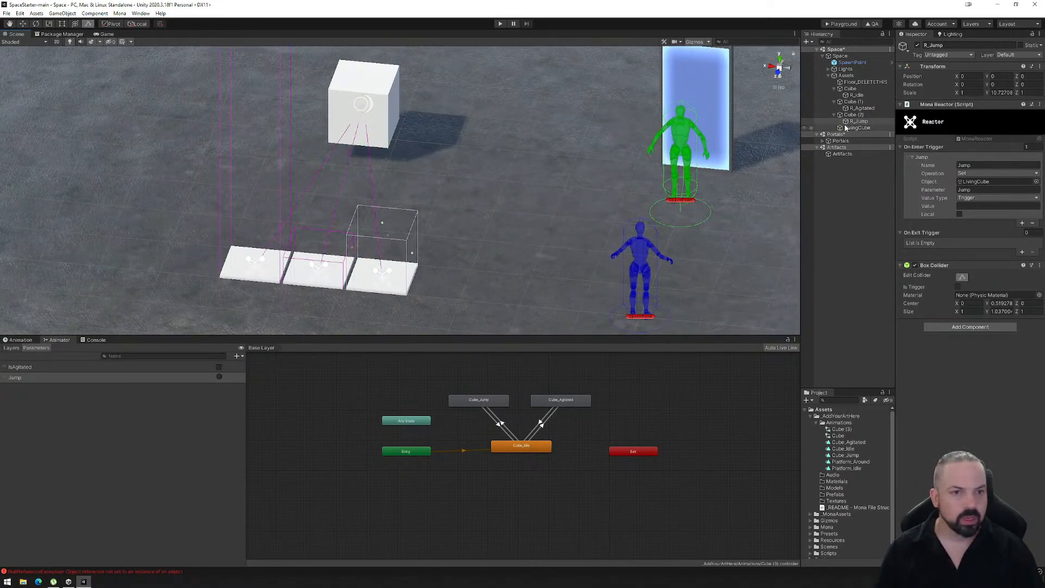
- Review the R_Idle reactor settings, the Cube_Agitated and Cube_Idle animator states, and the transition from Cube_Idle to Cube_Jump
click(854, 95)
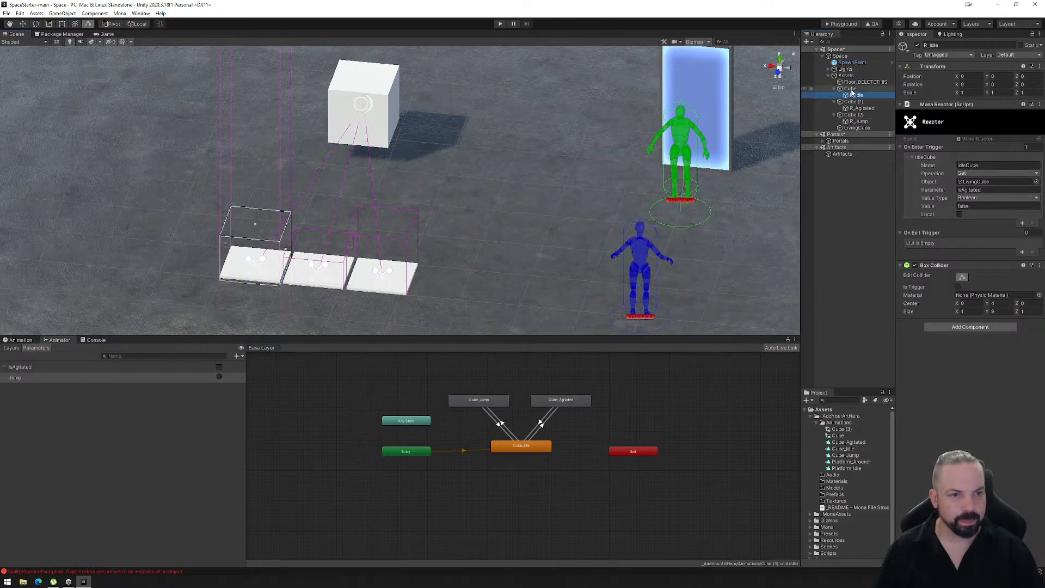
click(851, 90)
click(853, 95)
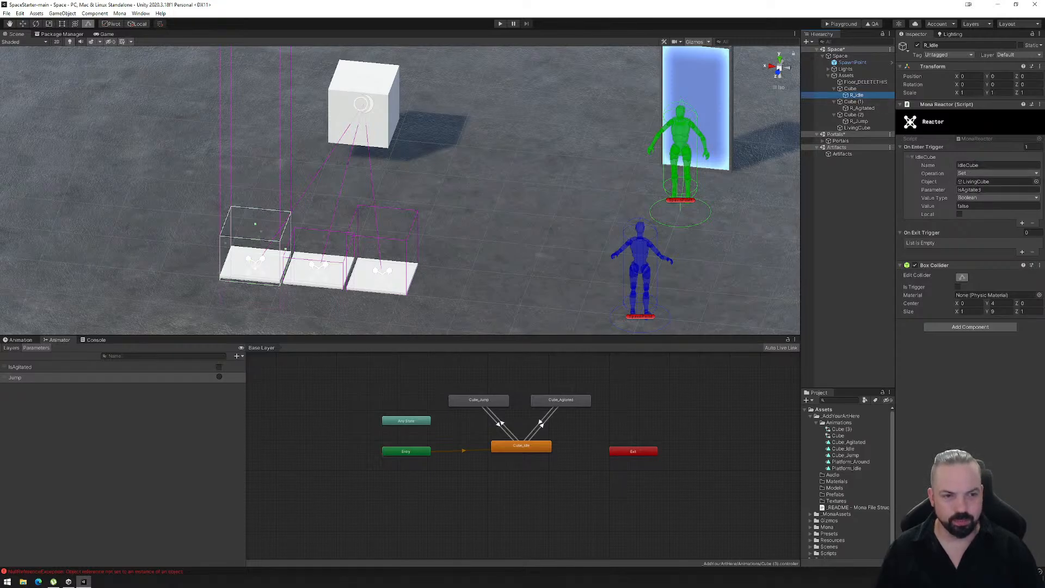
key(Tab)
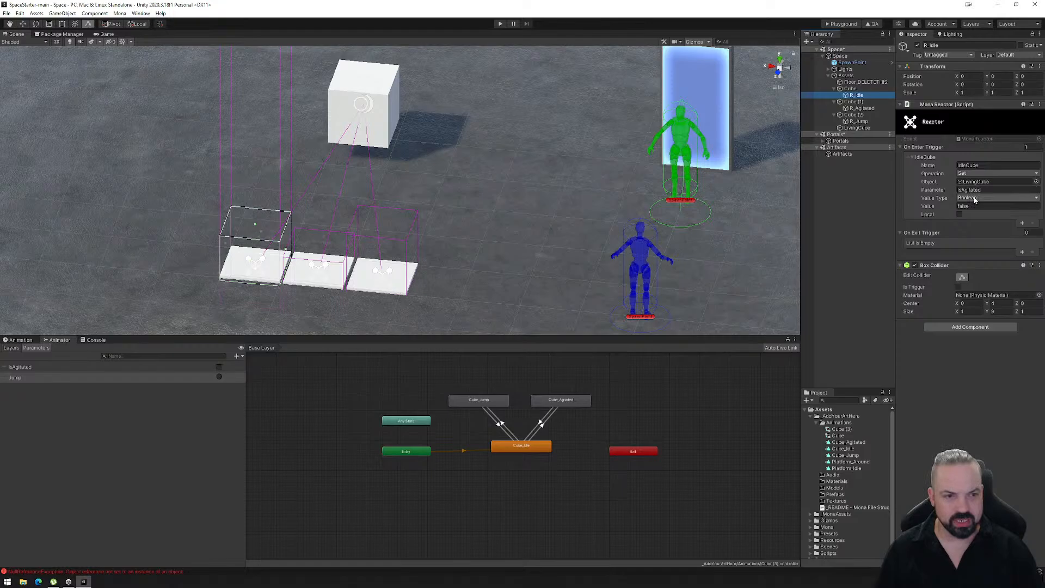
click(562, 402)
click(525, 448)
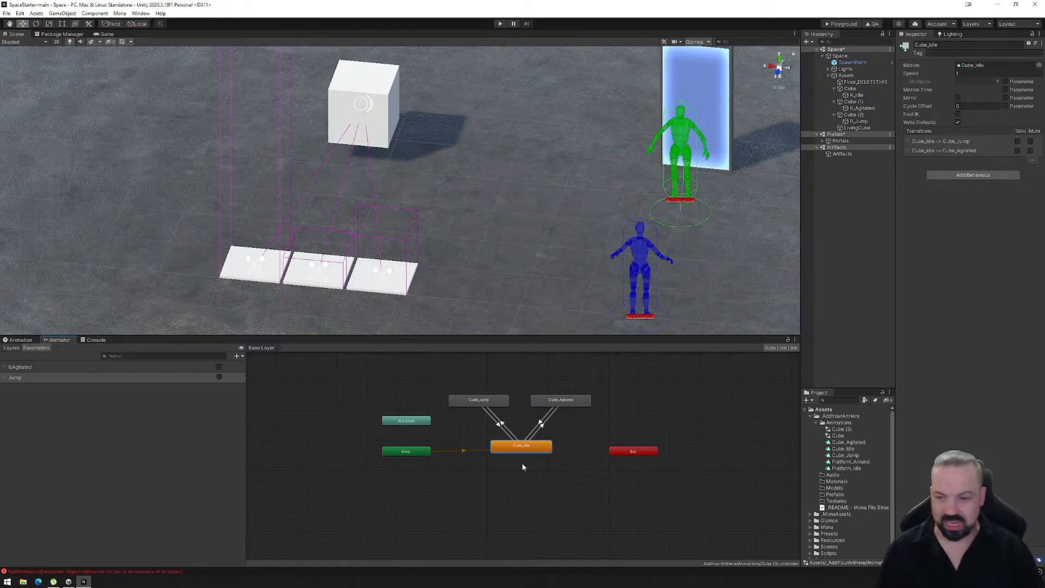
click(500, 424)
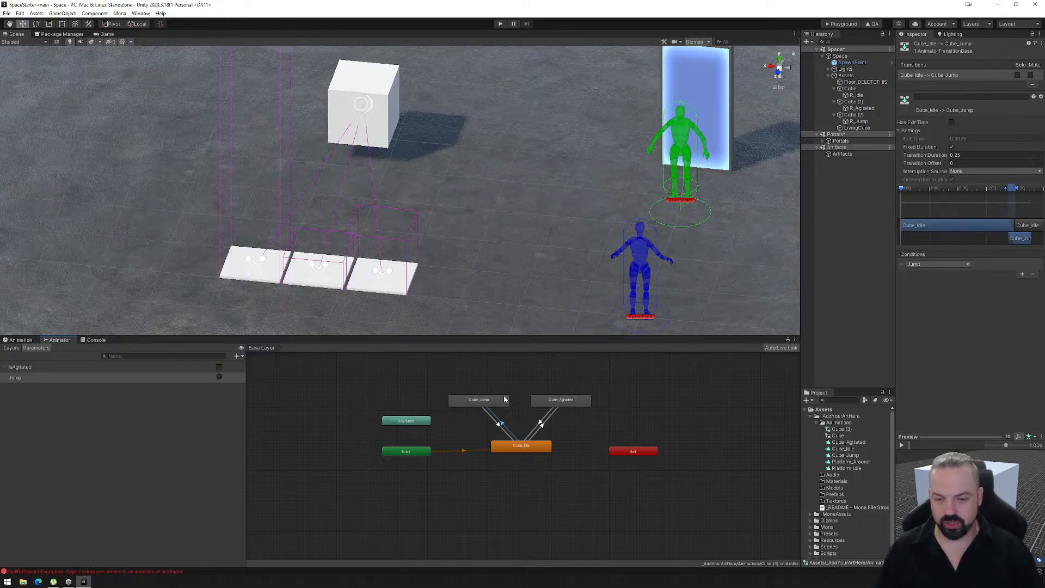
right_click(472, 393)
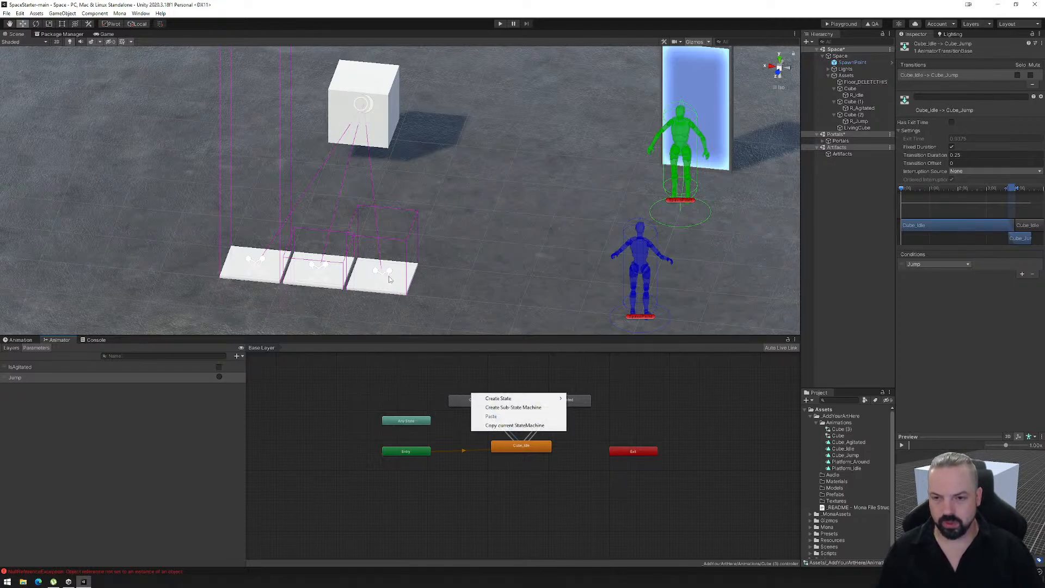
key(Escape)
- Extend the R_Agitated box collider upward above its platform to a Y size of about 11.5
click(856, 109)
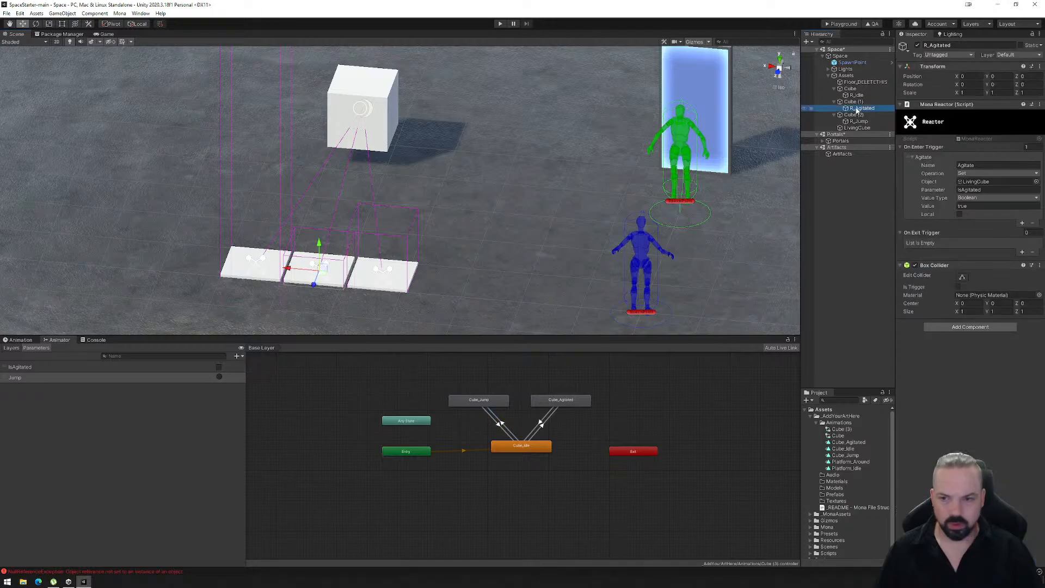
click(963, 277)
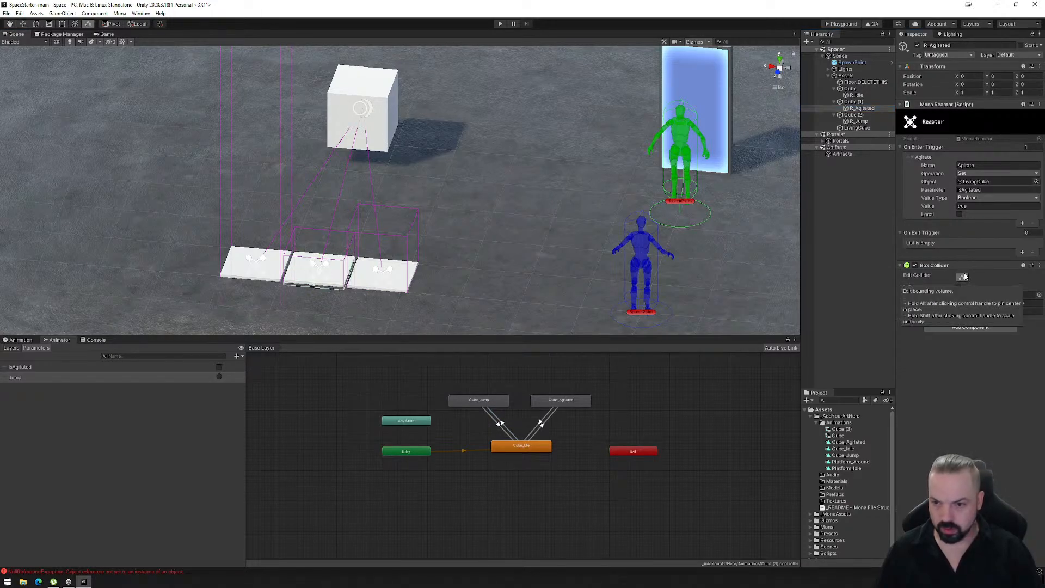
right_drag(506, 304, 615, 264)
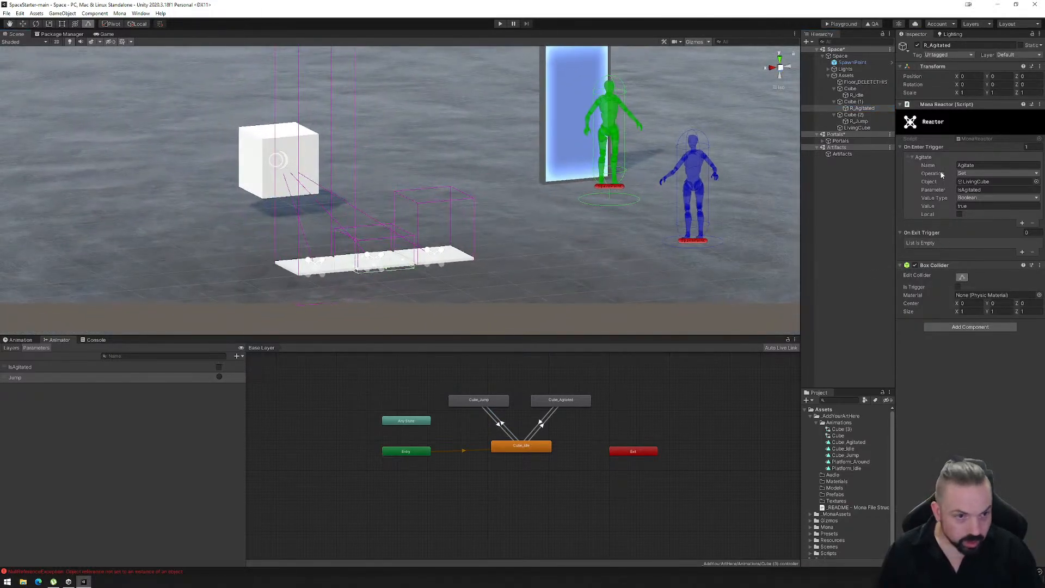
click(858, 109)
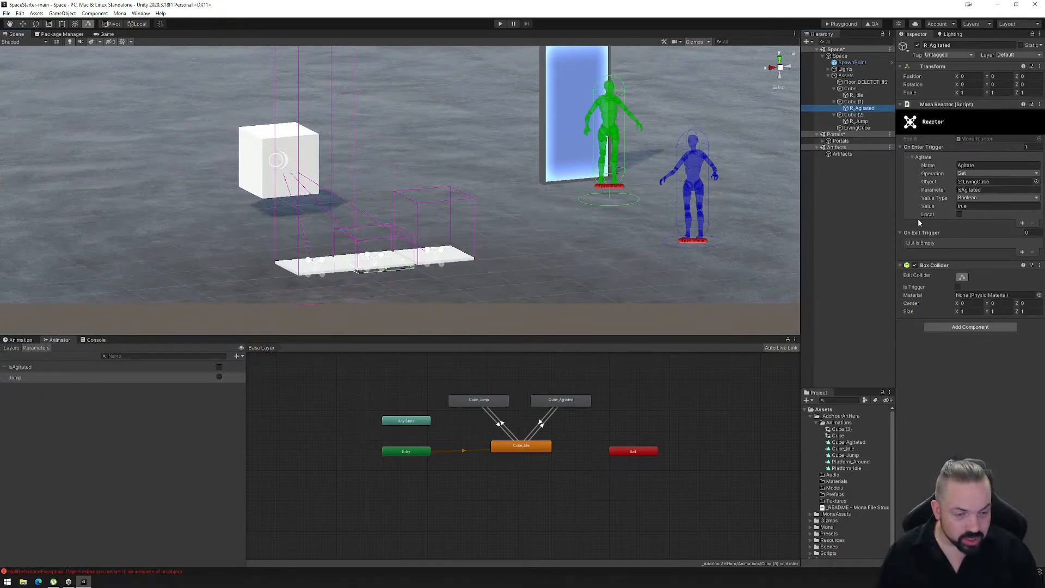
click(961, 277)
click(961, 278)
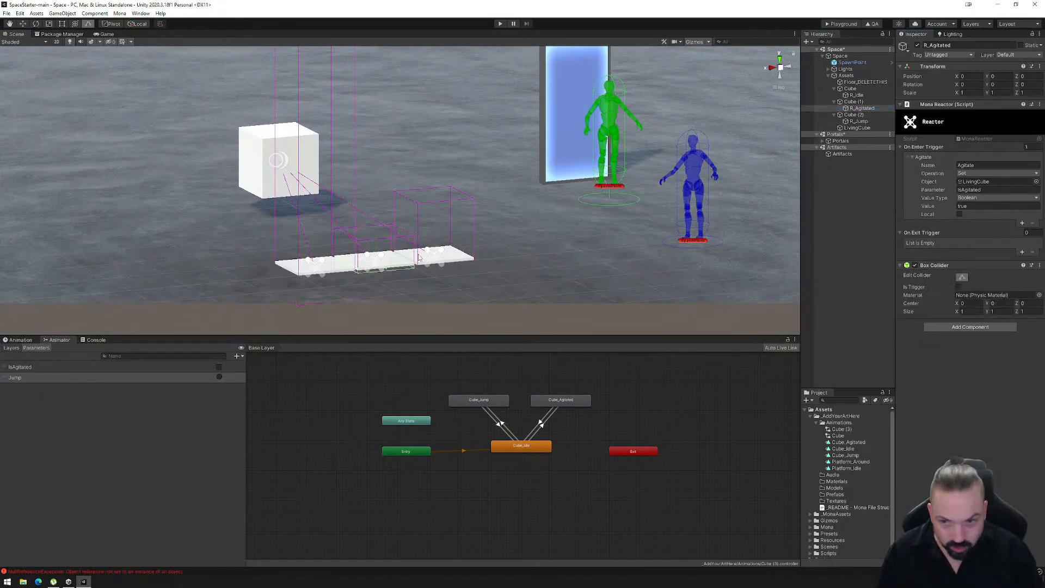
drag(380, 236, 381, 204)
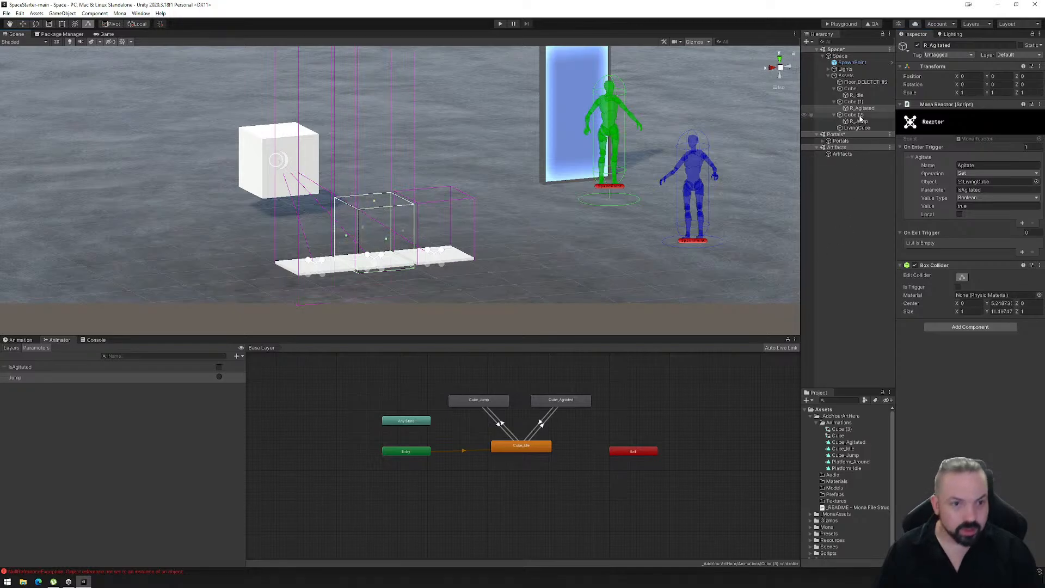
- Extend the R_Idle box collider upward to a Y size of about 11.6, then check the R_Agitated and R_Jump reactors
click(856, 95)
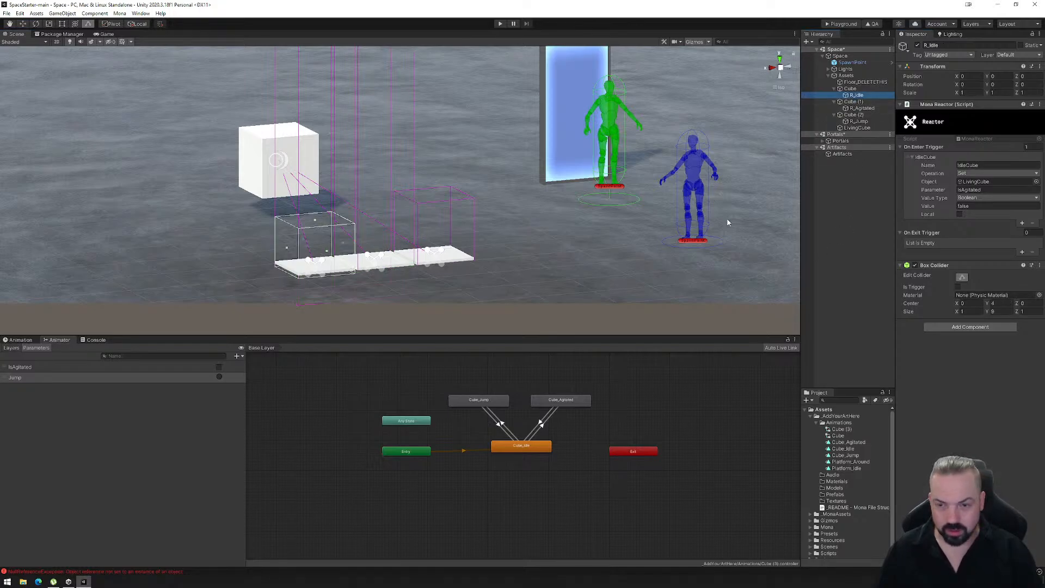
drag(314, 223, 315, 206)
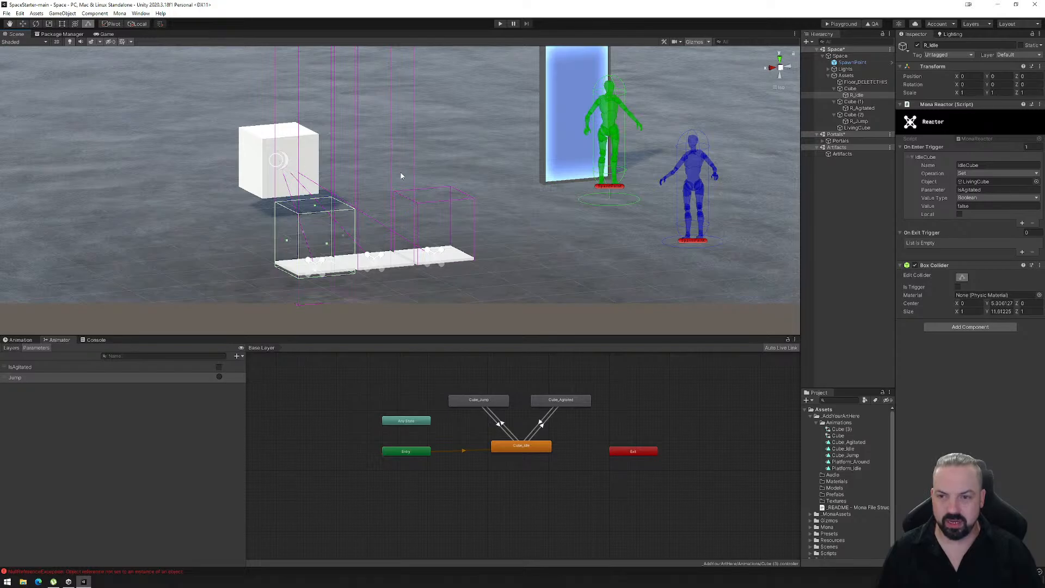
click(859, 108)
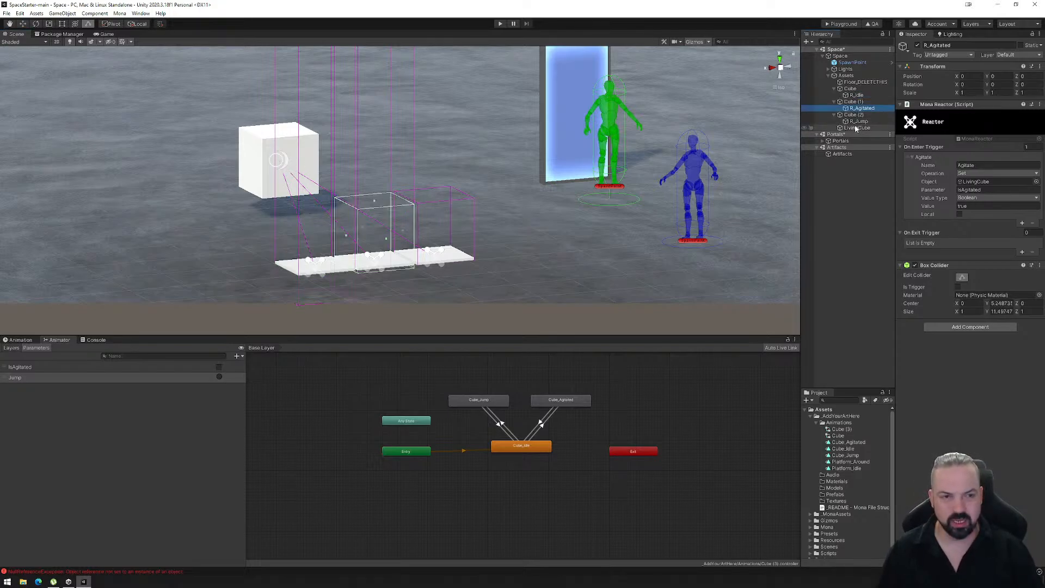
click(859, 122)
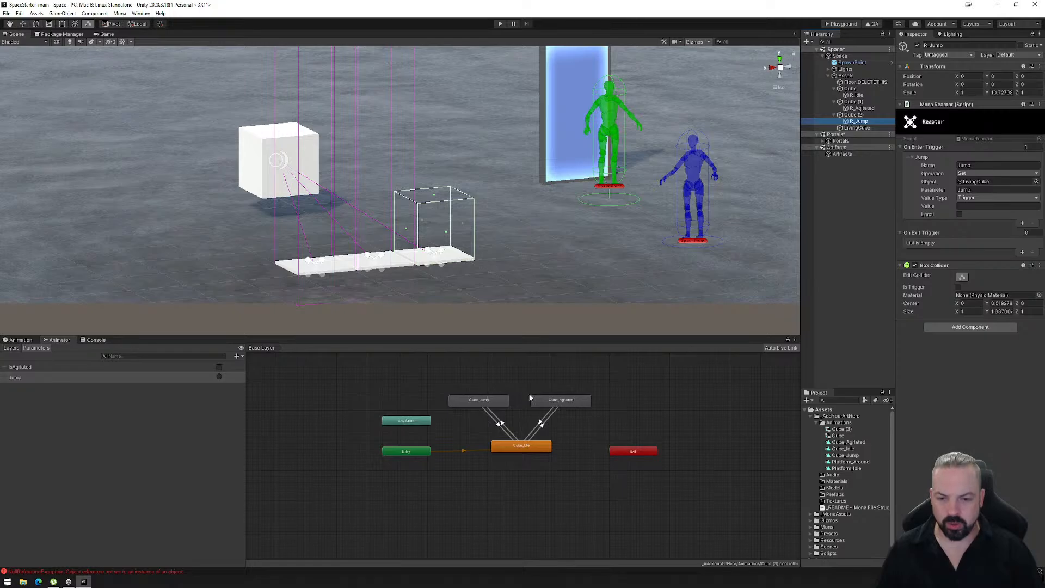
- Build the playground export, load the PlaygroundFiles folder into the Mona Playground web page and take control of the avatar
click(841, 23)
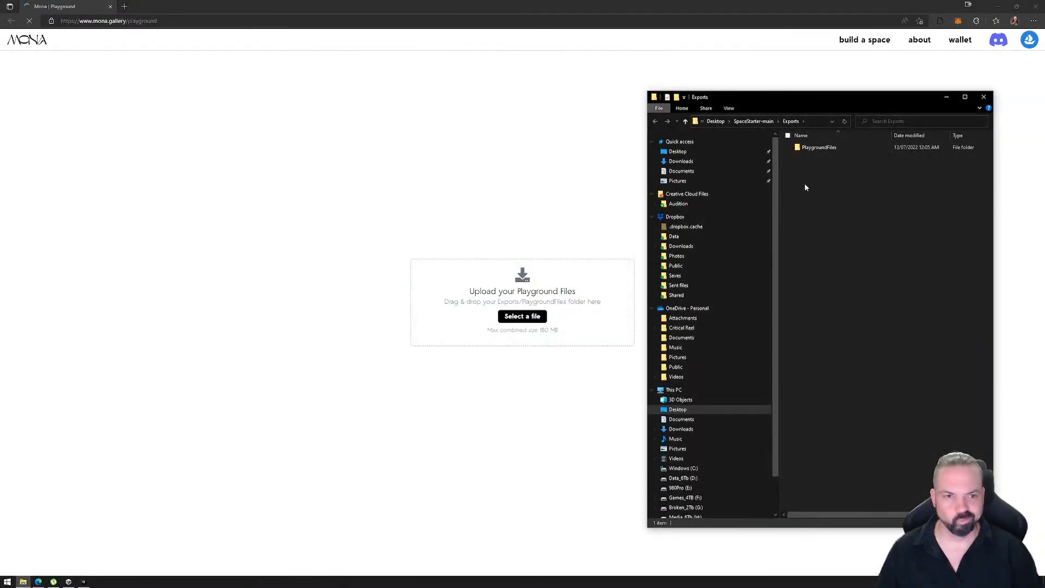
drag(819, 148, 490, 310)
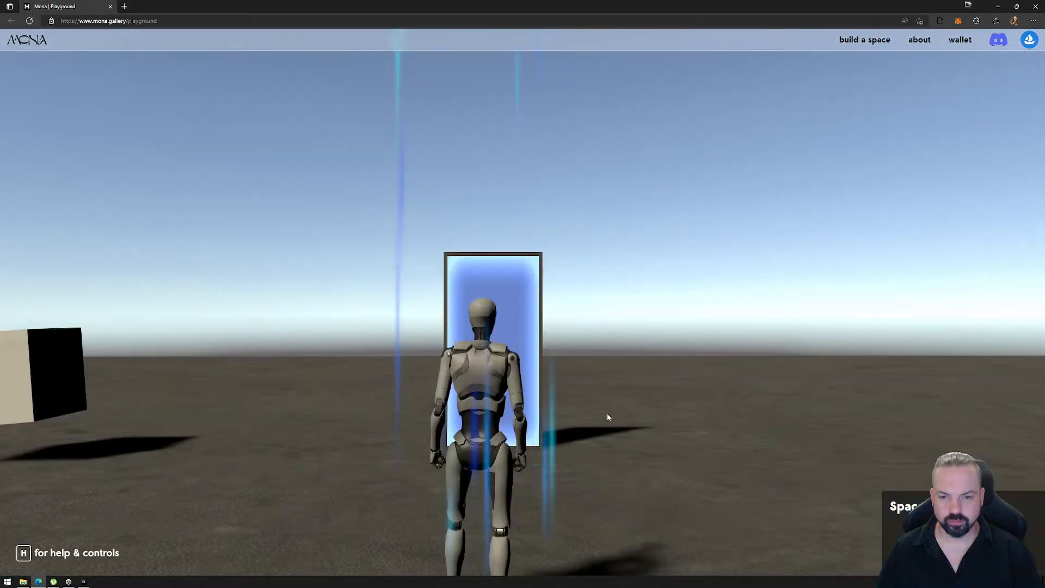
click(609, 431)
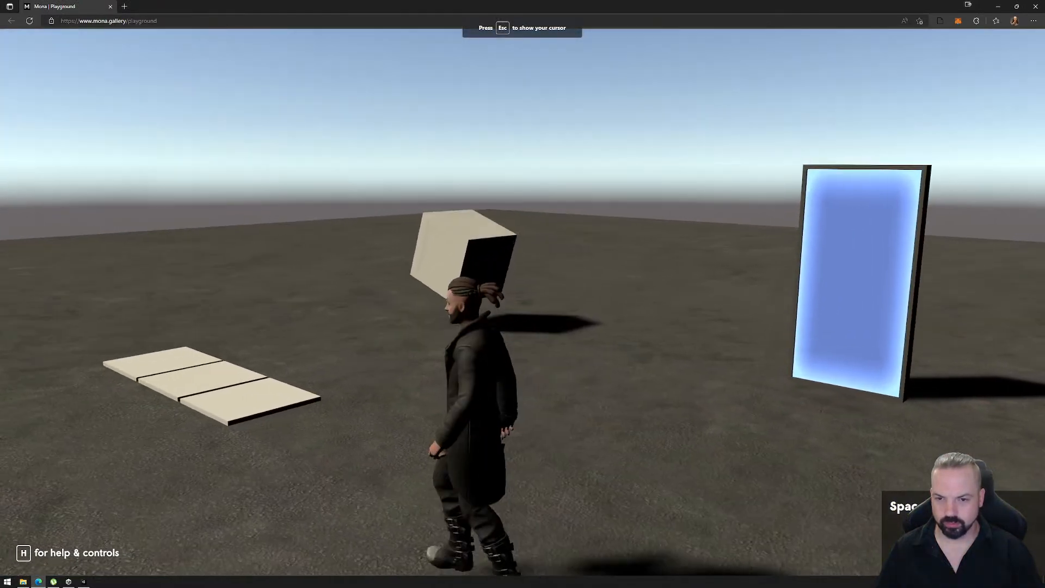
- Walk the avatar over to the three platforms and onto the idle platform to test its reactor
key(a)
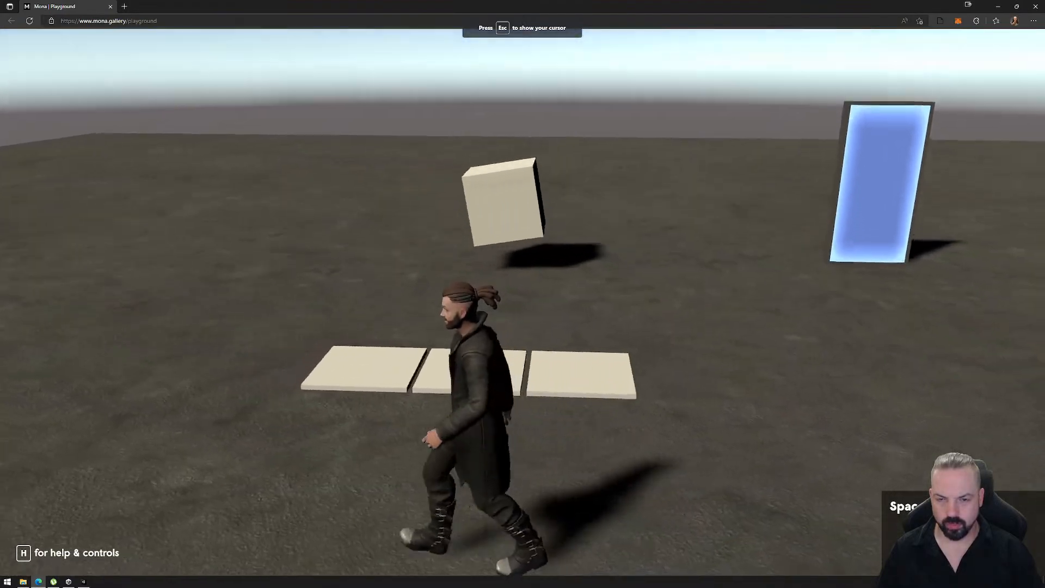
key(d)
key(w)
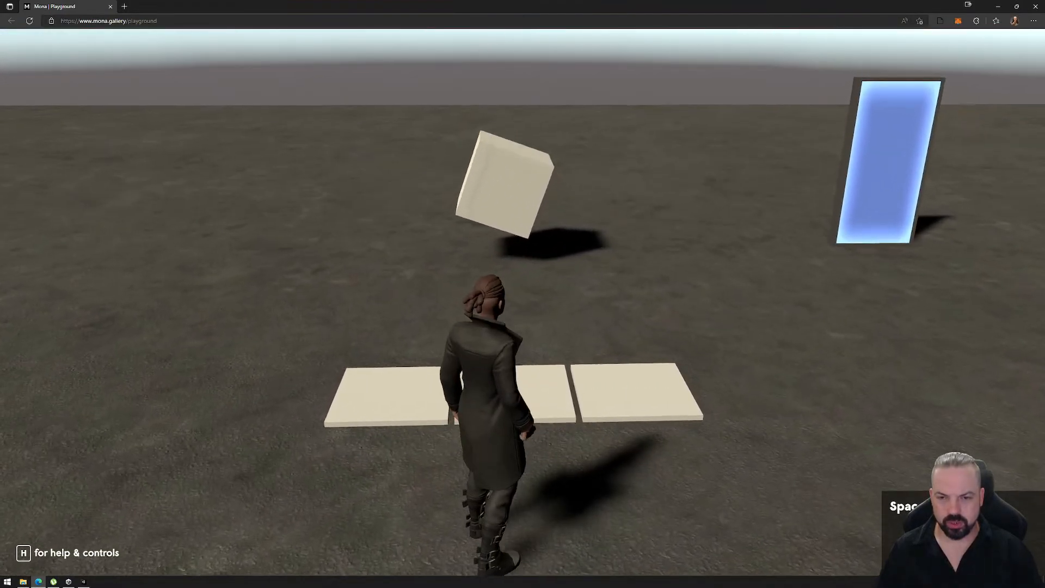
key(a)
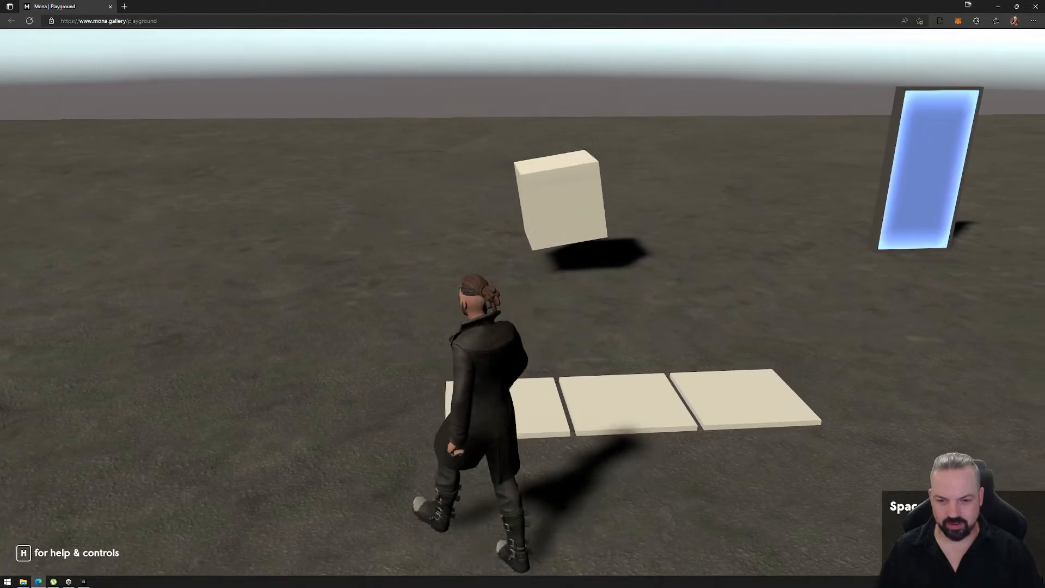
key(w)
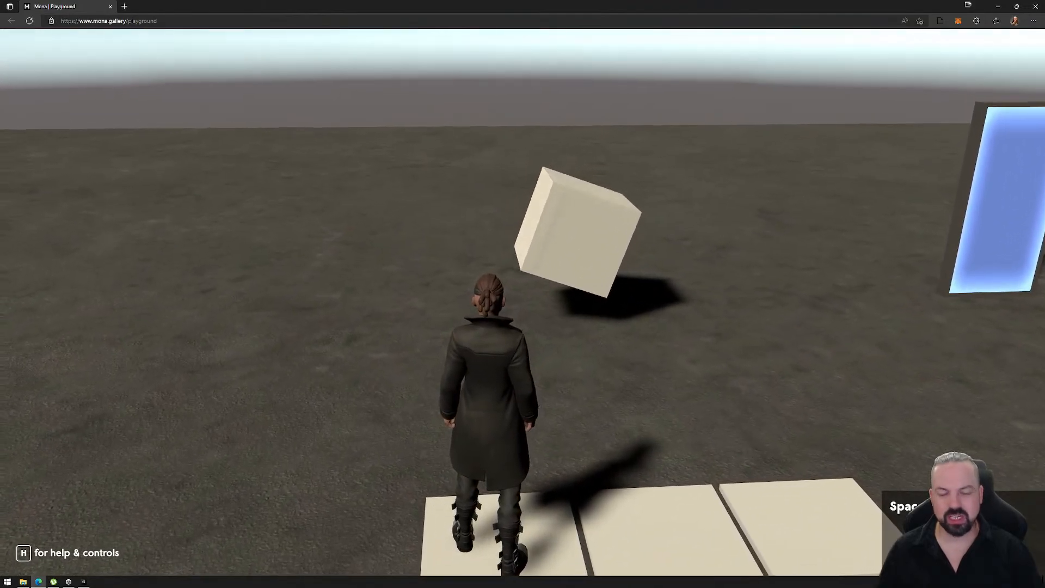
- Test the agitated platform and then the jump platform, stepping off onto the floor between them
key(s)
key(d)
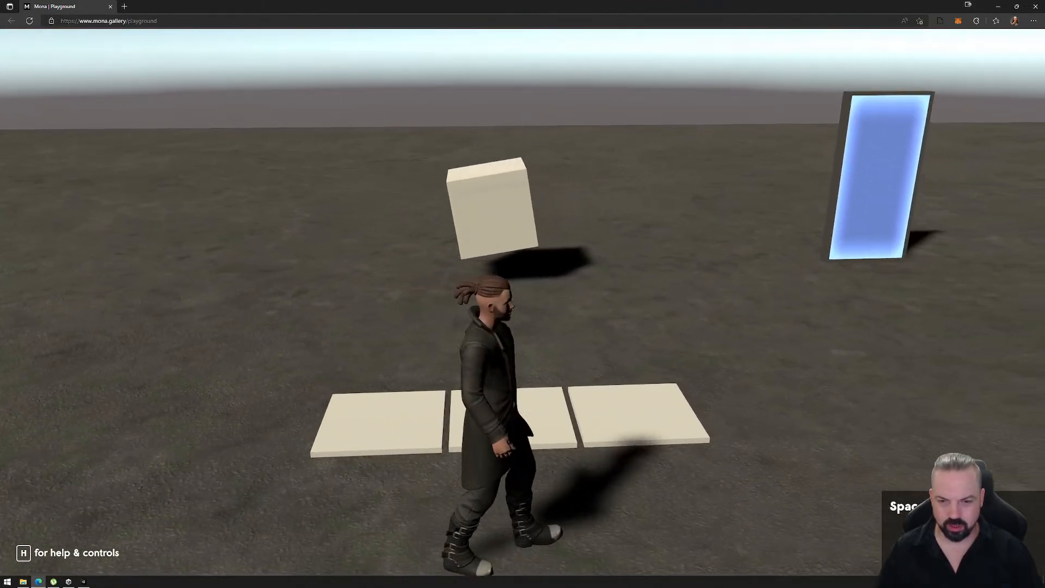
key(w)
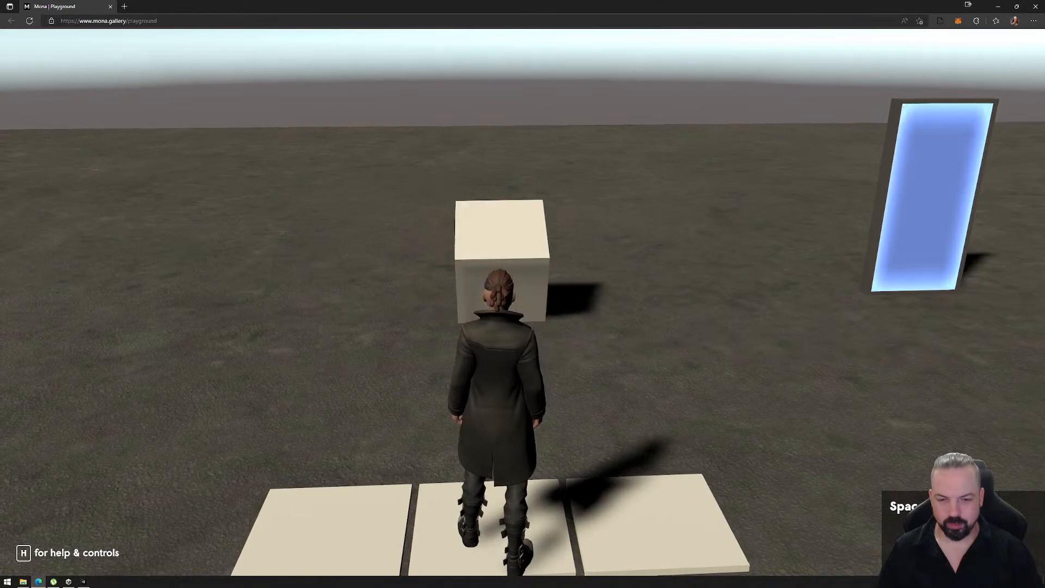
key(s)
key(d)
key(w)
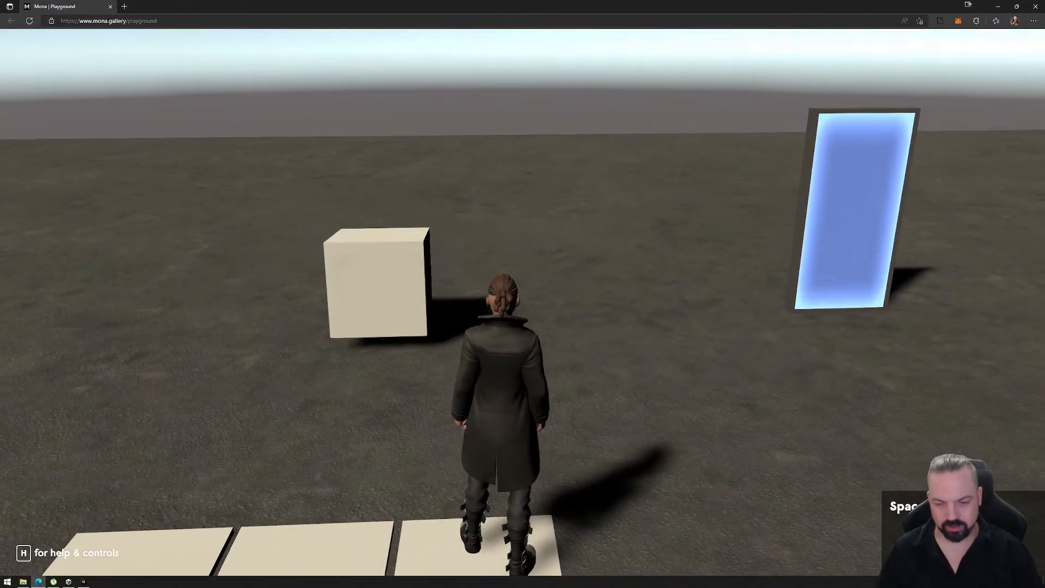
- Return the avatar to the idle platform, then walk around to the jump platform to test jumping from idle
key(d)
key(s)
key(a)
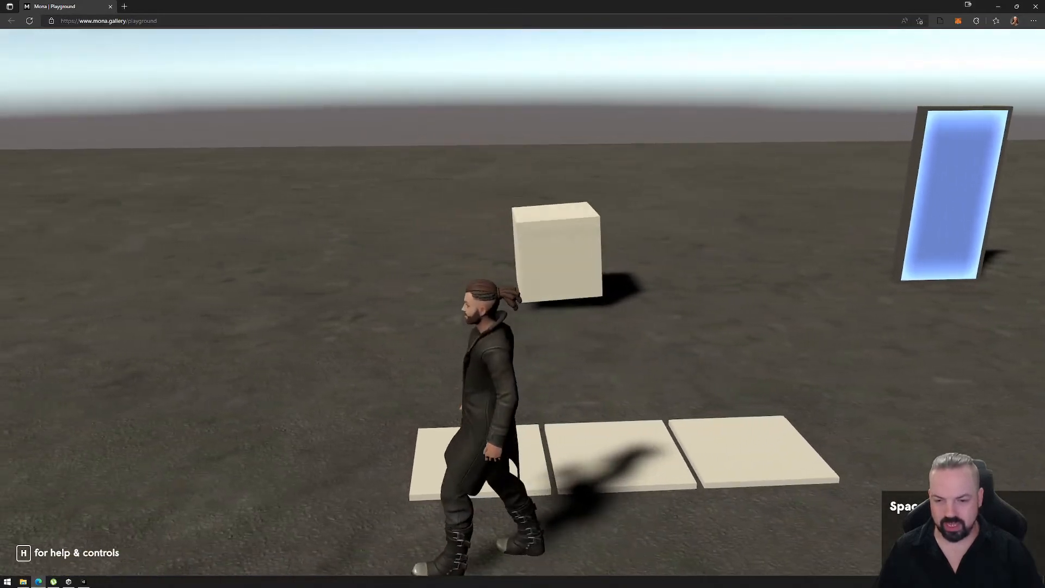
key(w)
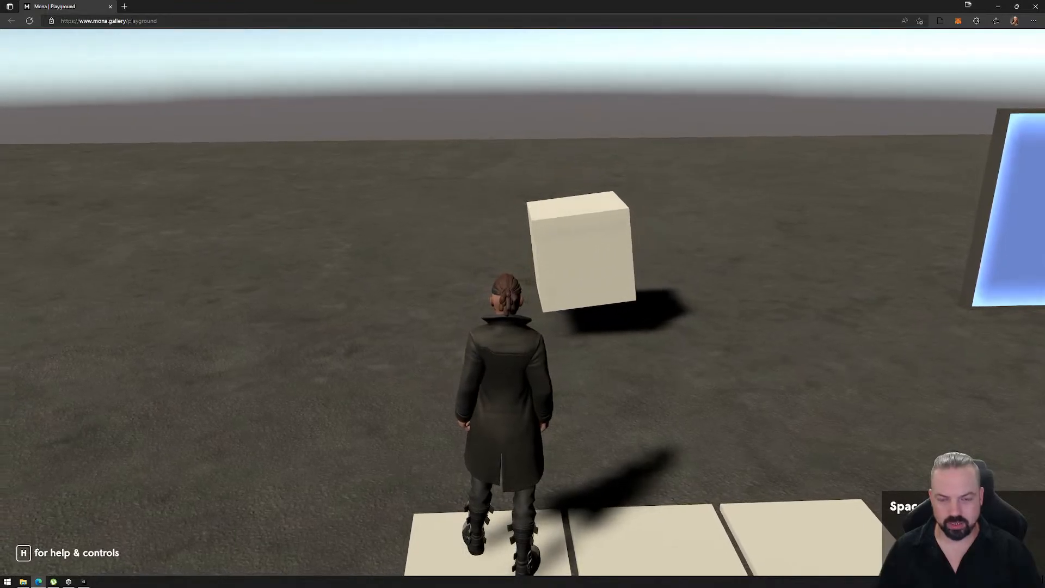
key(s)
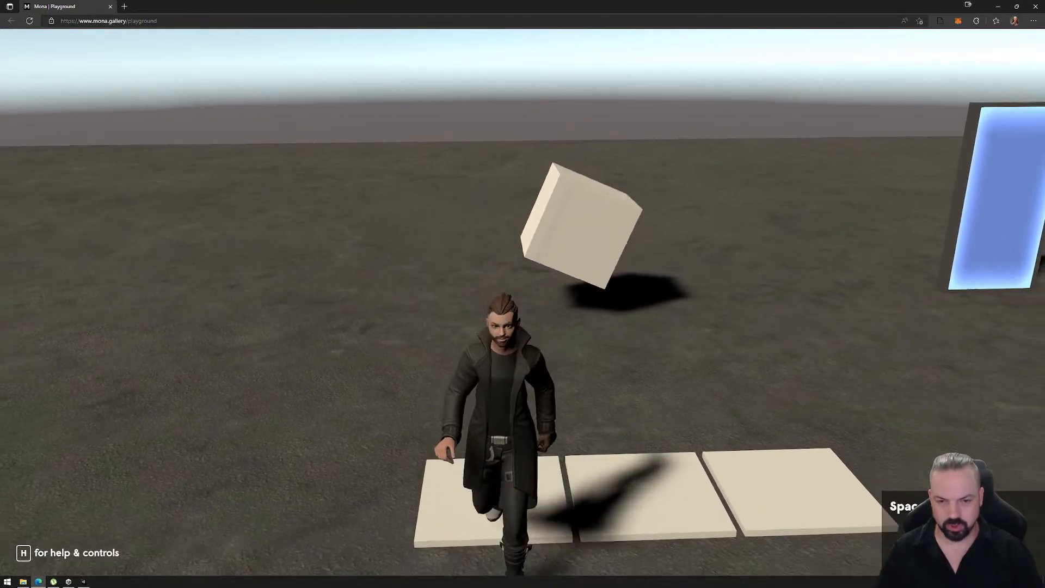
key(d)
key(w)
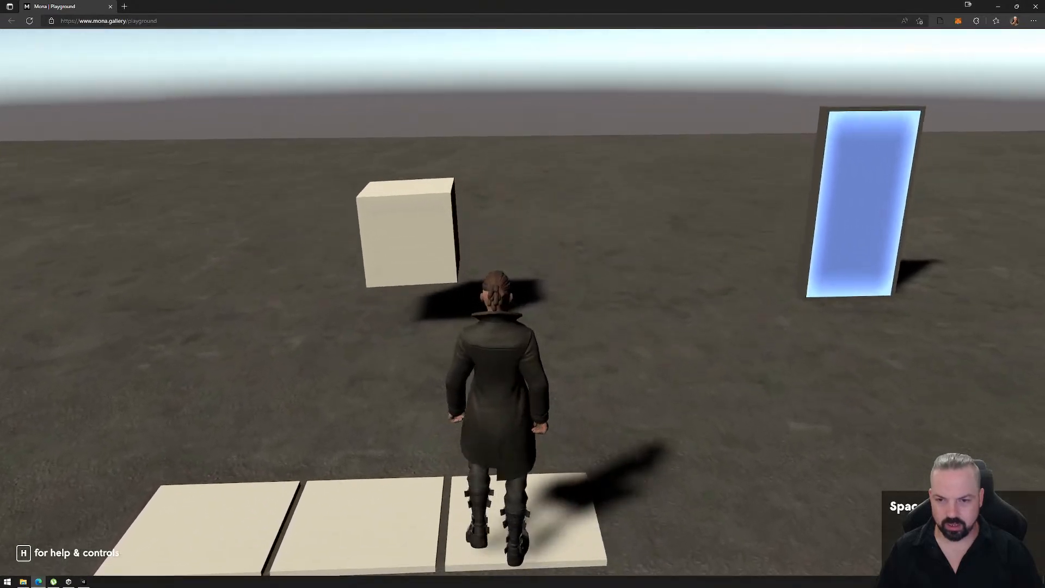
- Step off and back onto the jump platform several times to retrigger the cube's jump
key(w)
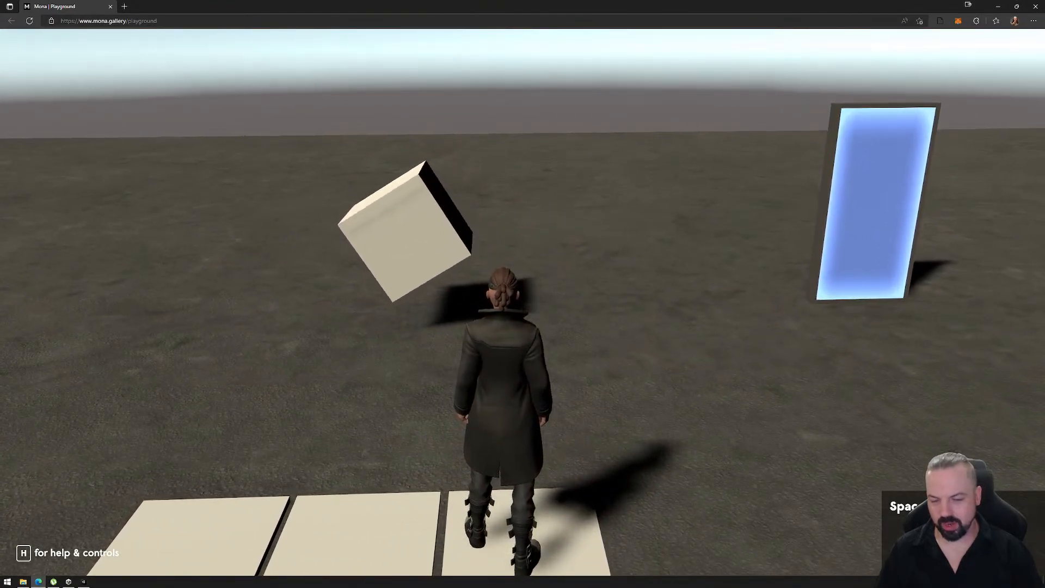
key(s)
key(w)
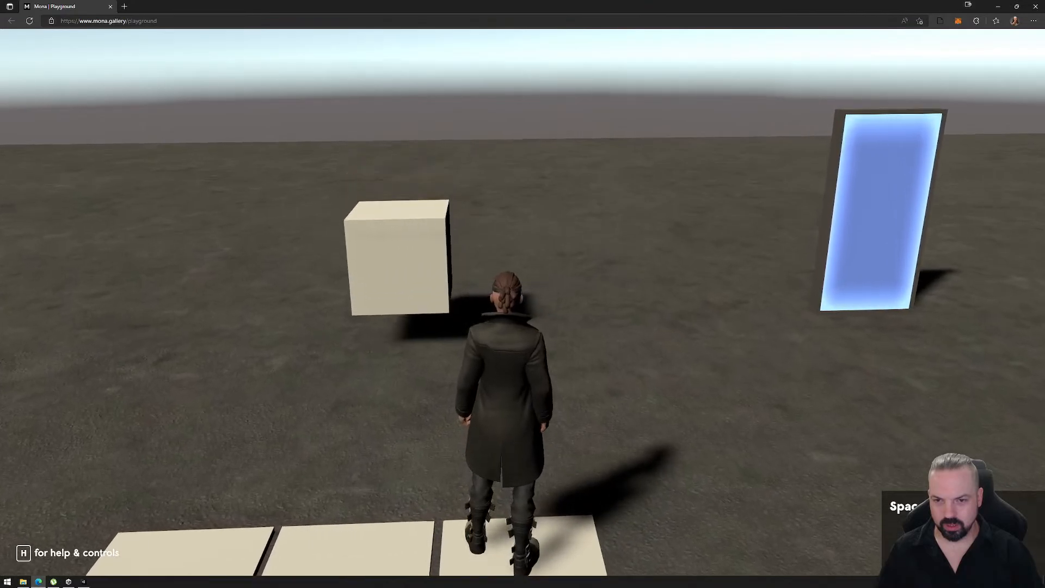
key(s)
key(w)
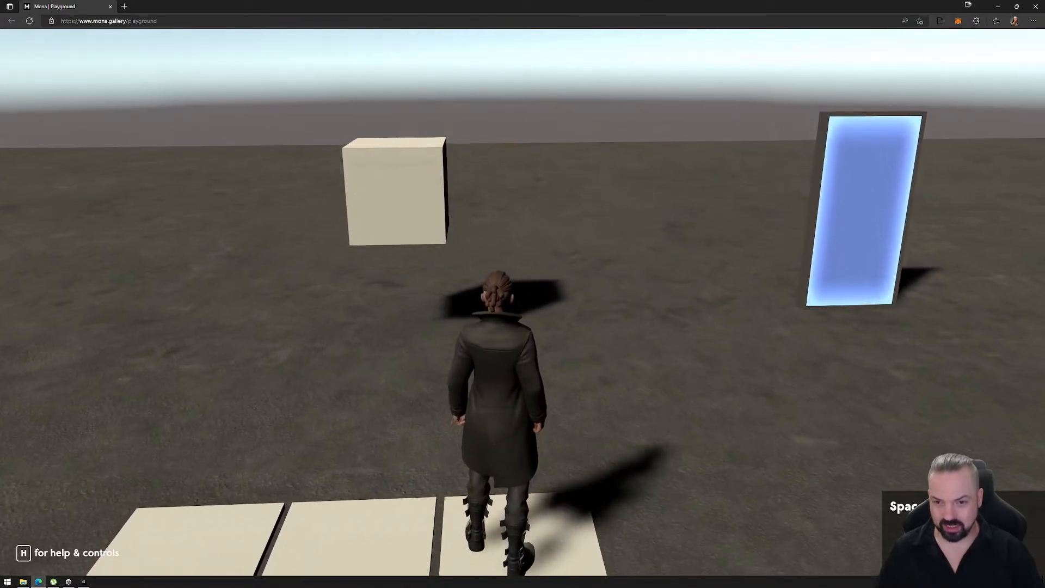
- Walk the avatar back and forth across the idle, agitated and jump platforms to test jumping from the agitated state
key(s)
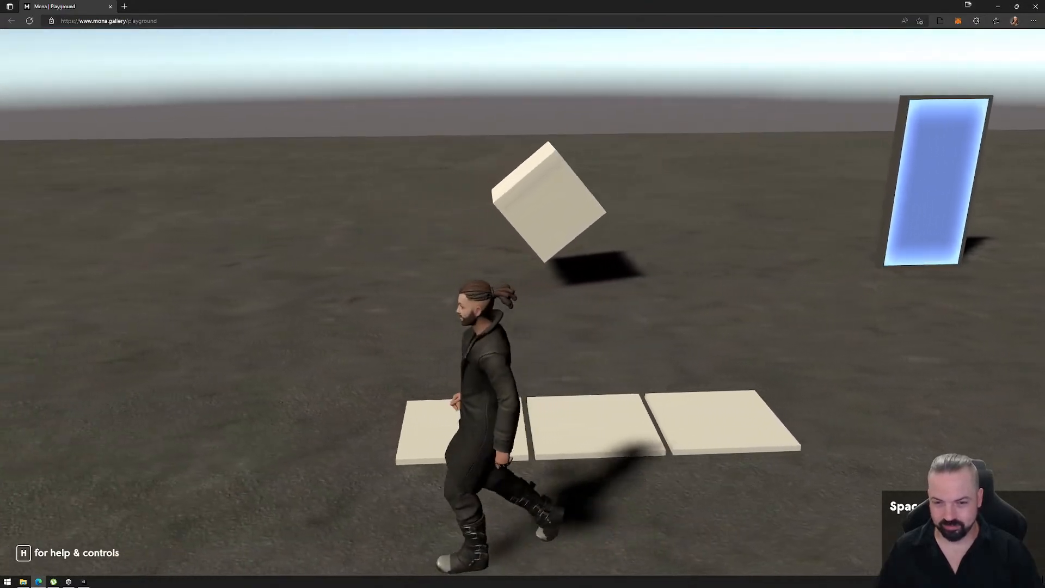
key(w)
key(d)
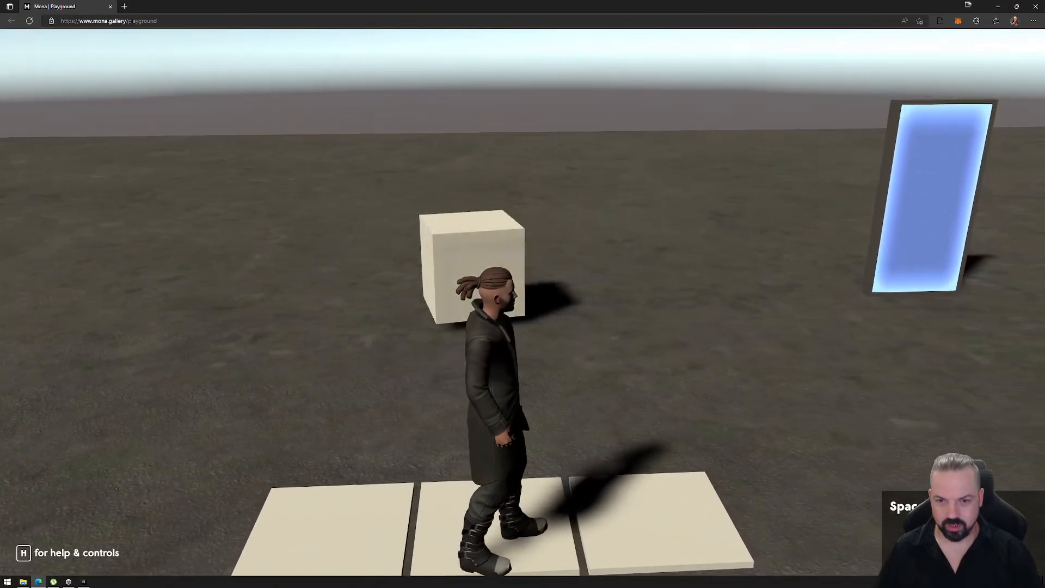
key(d)
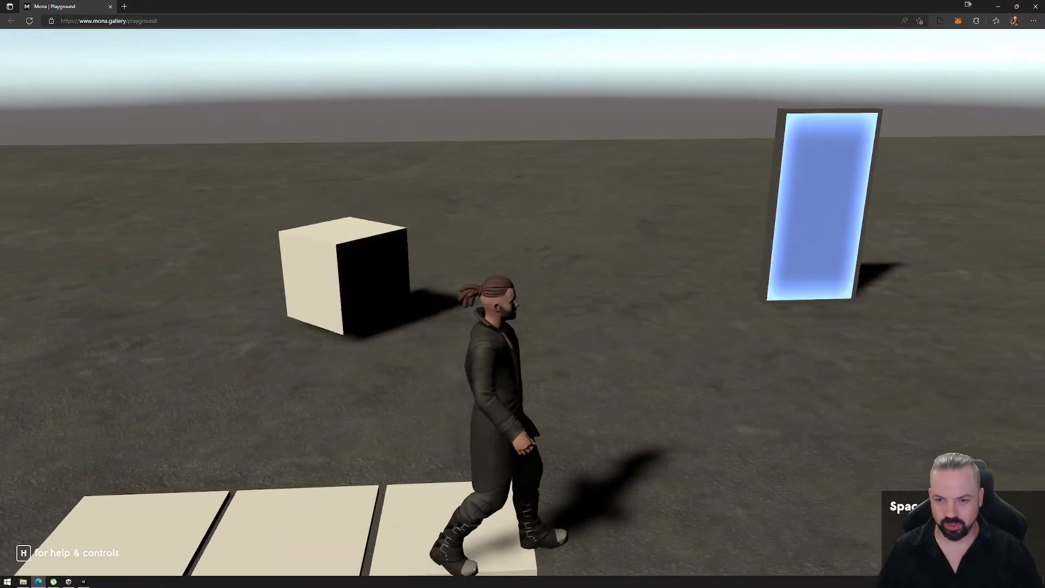
key(a)
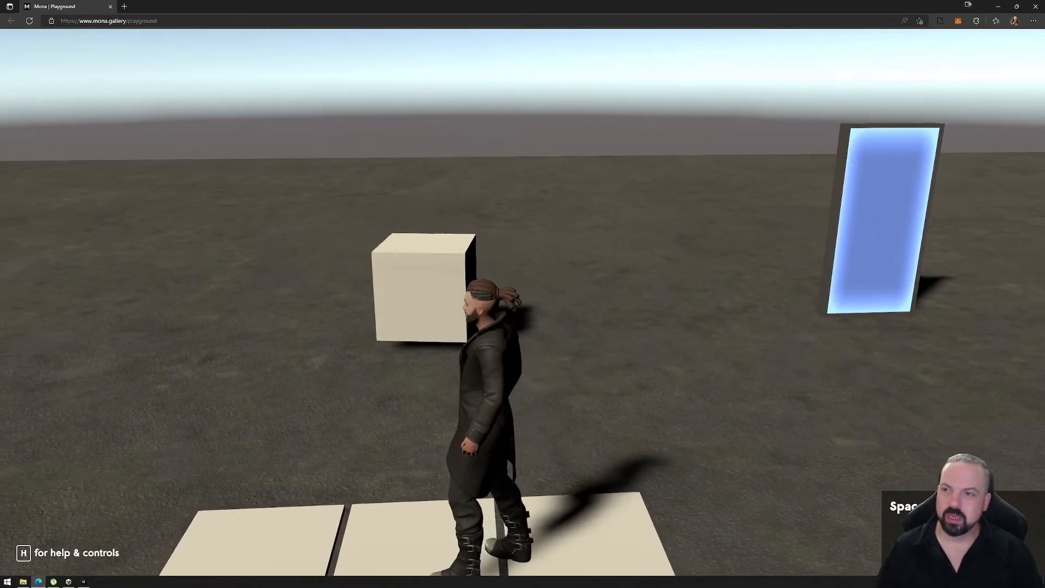
key(a)
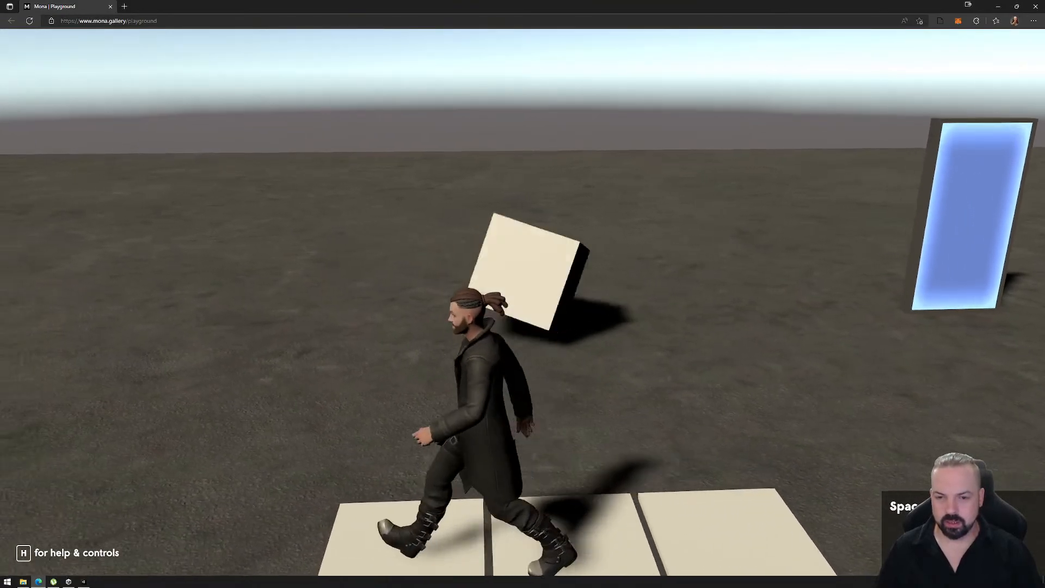
key(d)
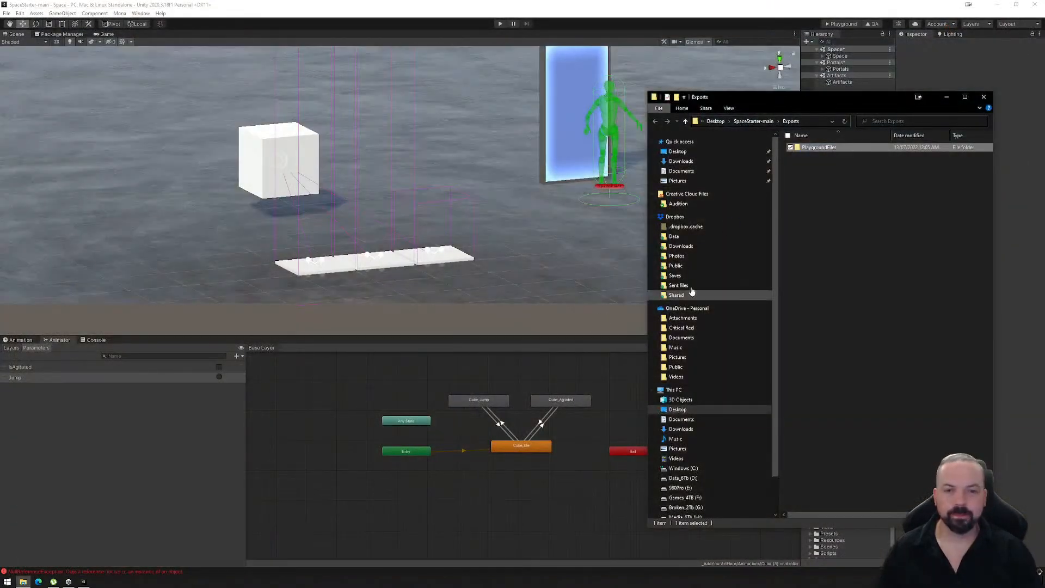
- Permanently delete the old PlaygroundFiles folder from Exports and close the file window
key(shift+Delete)
key(Return)
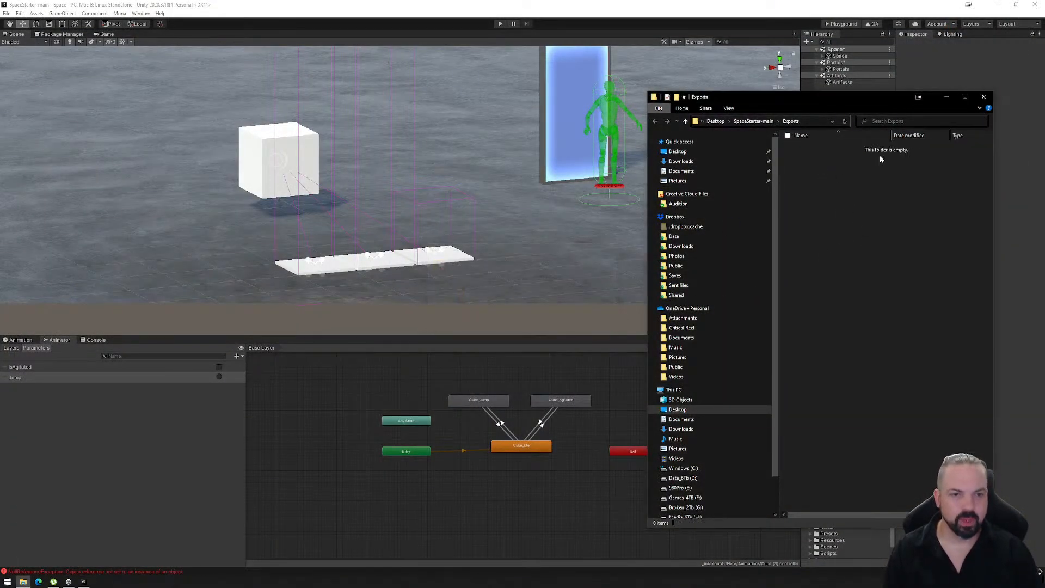
click(983, 98)
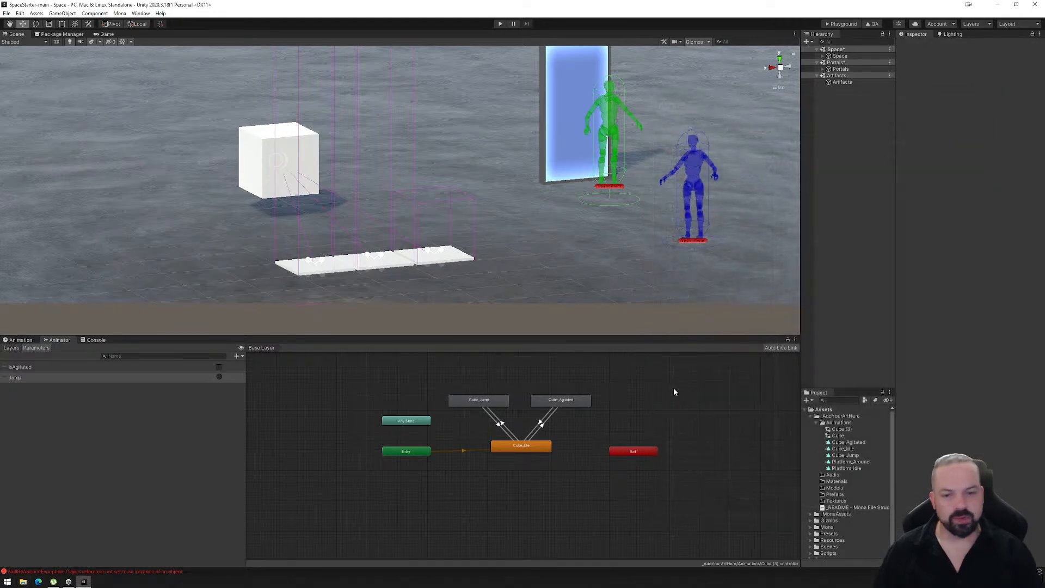
- Create an animator transition from the Cube_Agitated state to the Cube_Jump state
click(550, 403)
right_click(544, 406)
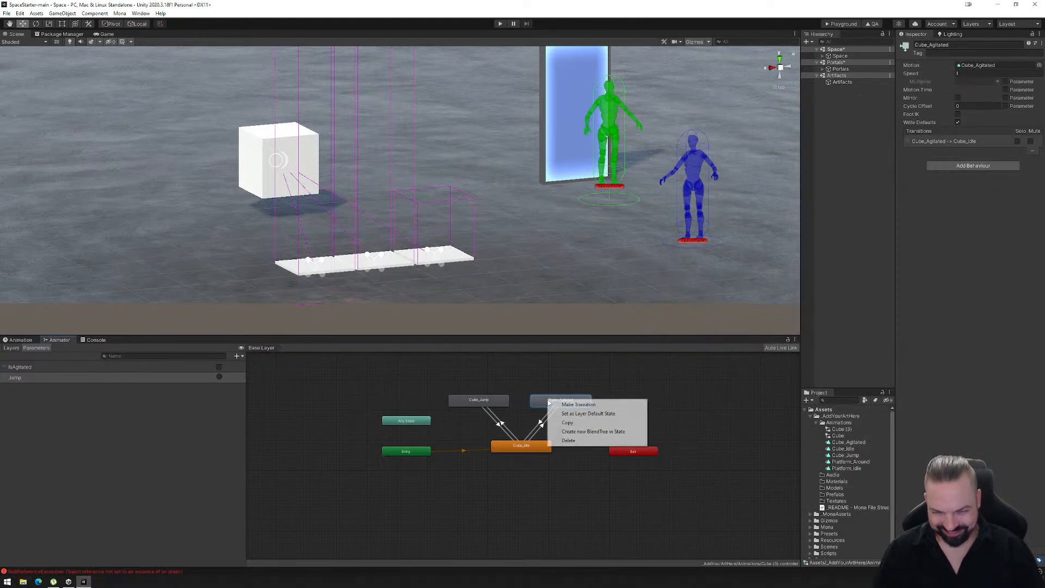
click(566, 403)
click(489, 403)
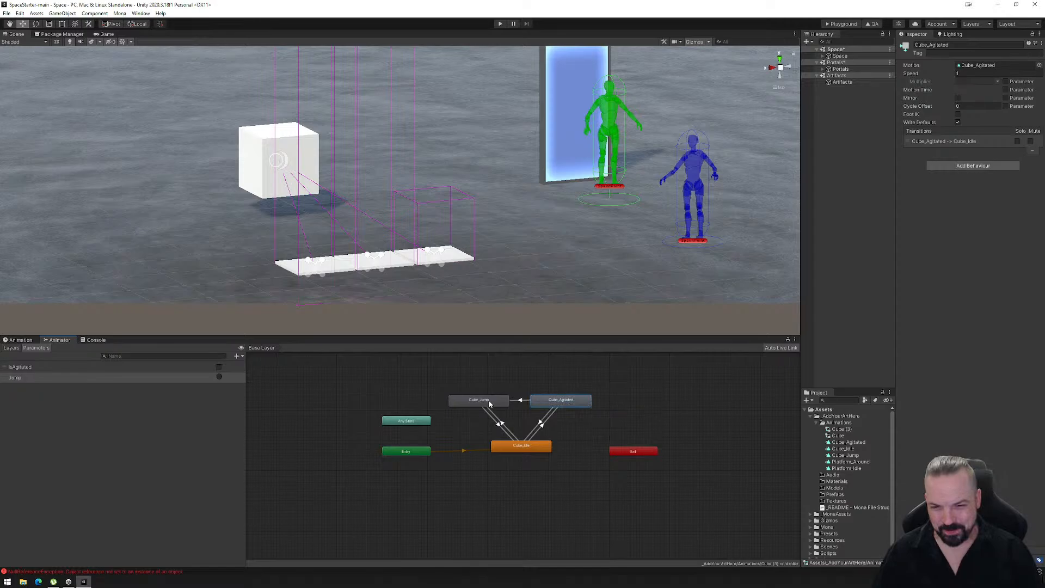
- Add a Jump condition to the Cube_Agitated to Cube_Jump transition and turn off its exit time
click(521, 400)
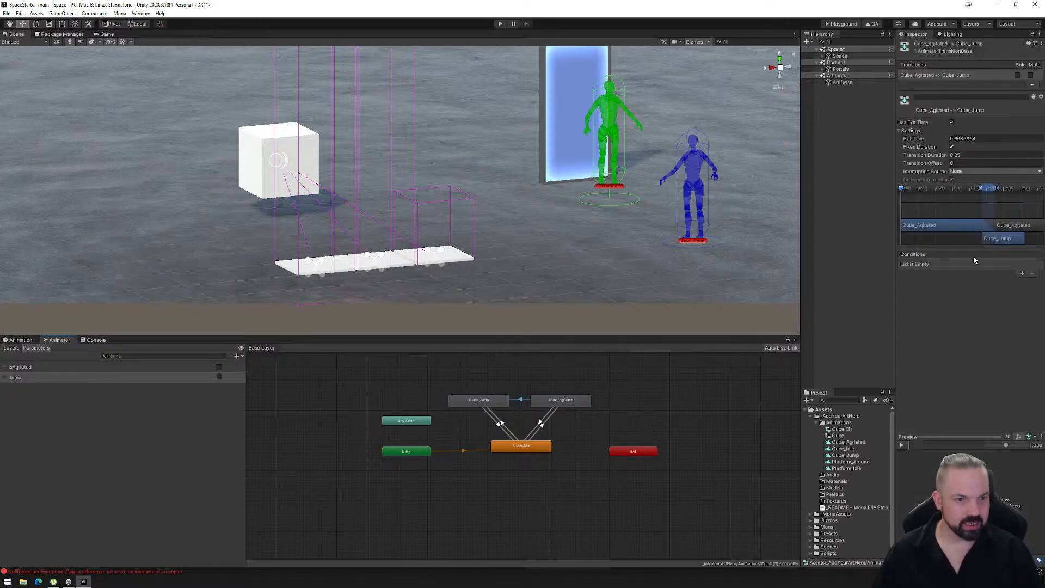
click(1022, 274)
click(950, 265)
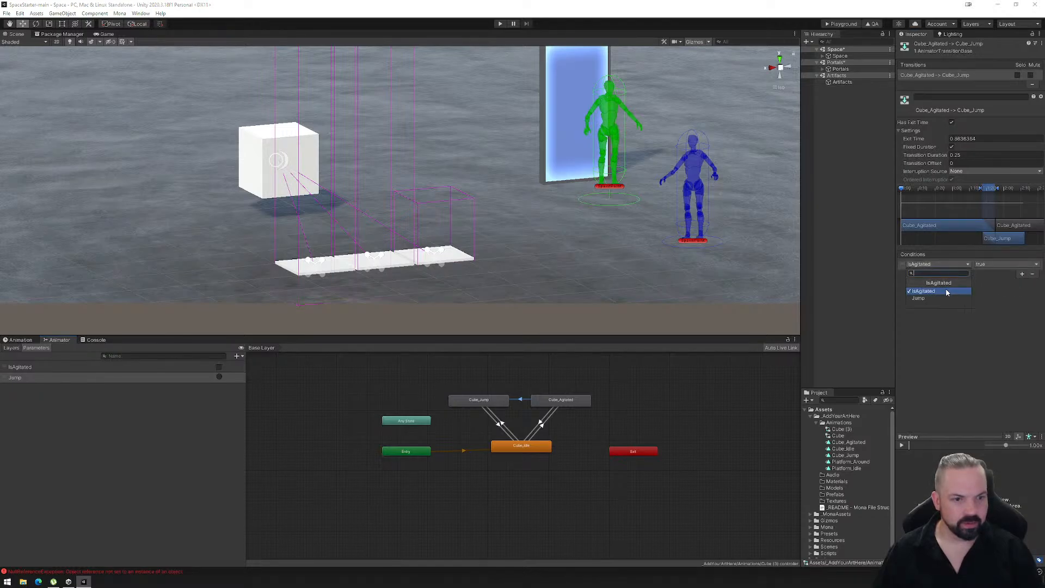
click(941, 299)
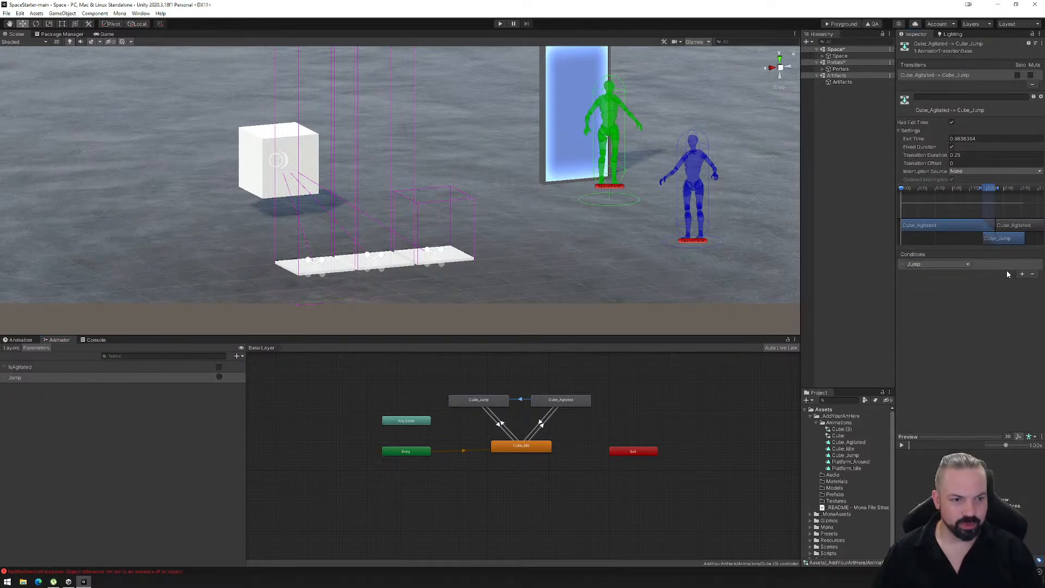
click(952, 122)
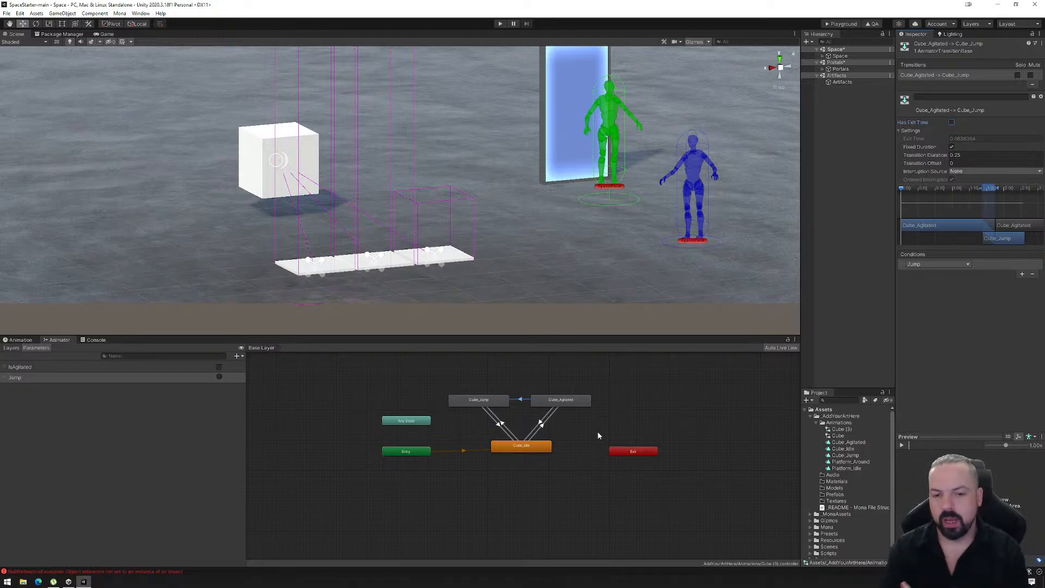
- Create an animator transition from the Cube_Jump state back to the Cube_Agitated state
click(479, 400)
click(494, 420)
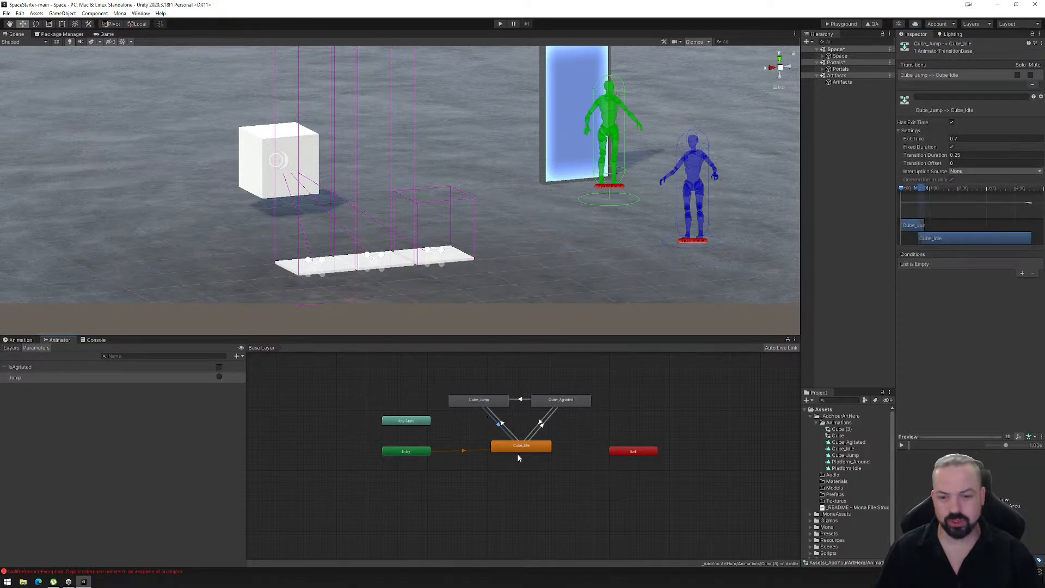
right_click(499, 403)
click(514, 406)
click(533, 402)
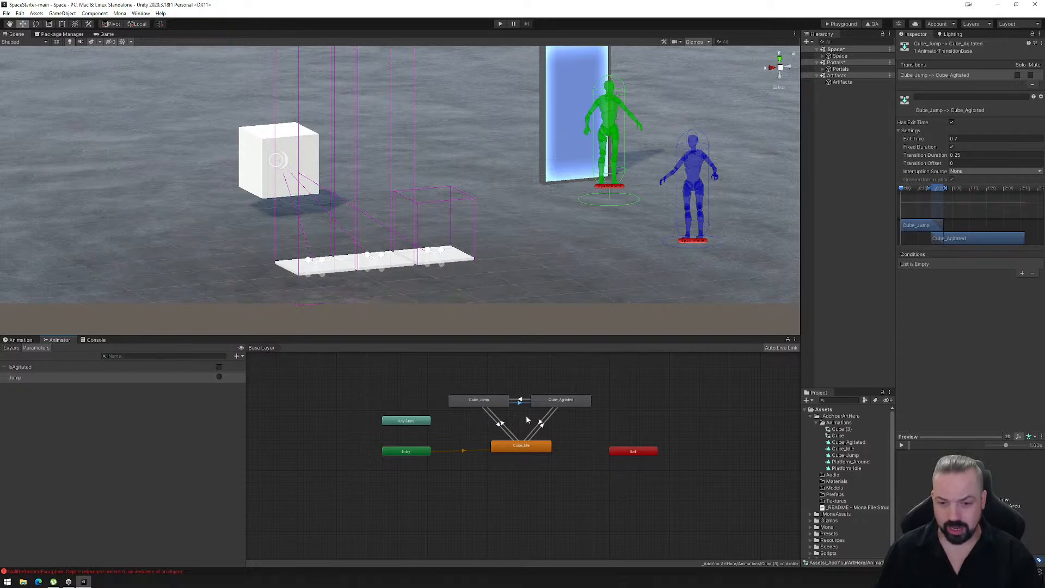
- Delete the transitions in both directions between the Cube_Jump and Cube_Agitated states
drag(518, 390, 526, 418)
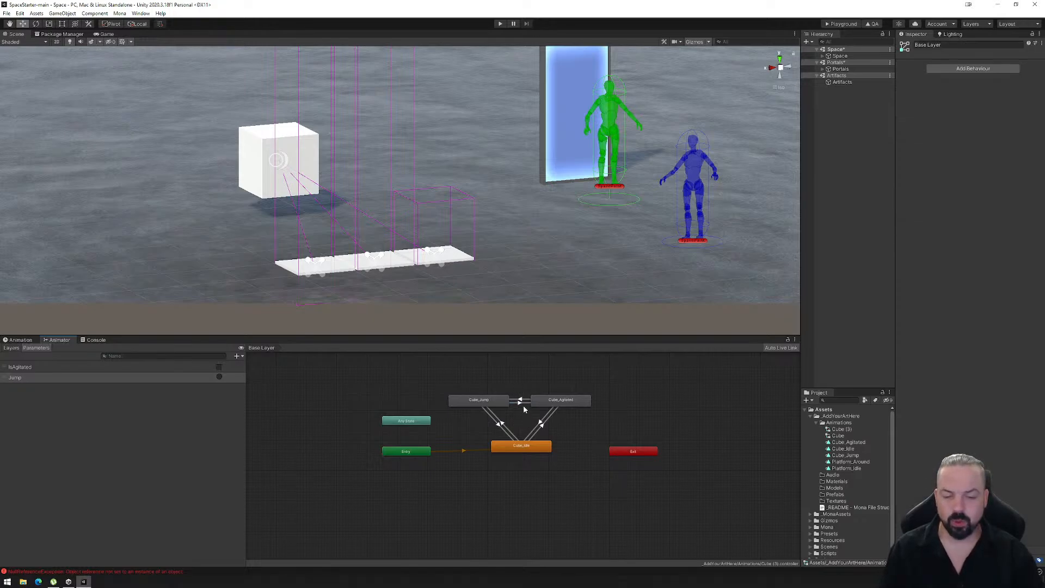
click(521, 403)
key(Delete)
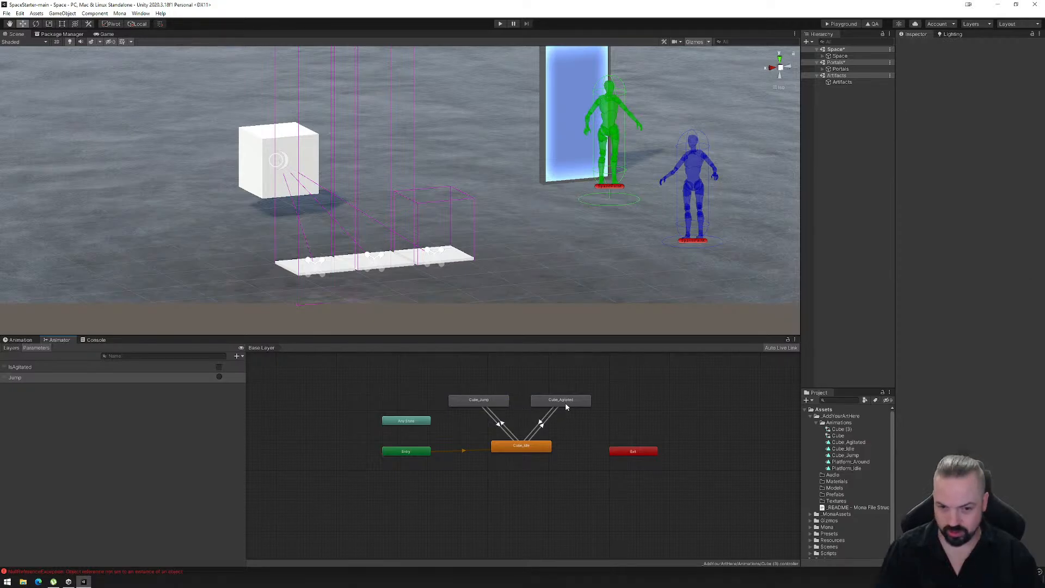
- Rearrange the animator graph with Cube_Agitated beside Cube_Idle, Exit beyond it, and Cube_Jump directly above Cube_Idle
drag(569, 401, 636, 449)
click(702, 440)
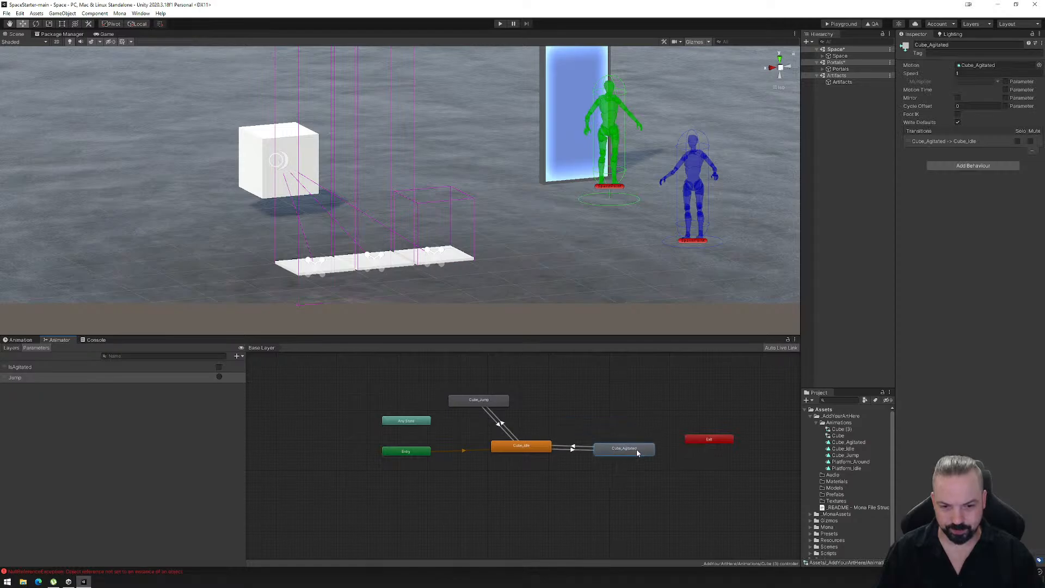
drag(495, 402, 533, 404)
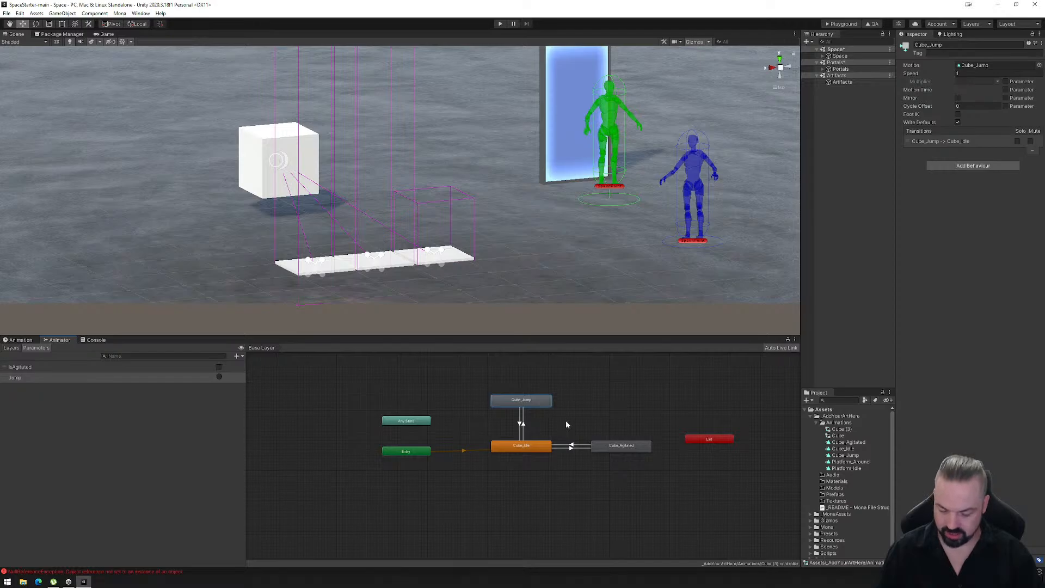
- Duplicate the Cube_Jump state, place the copy above Cube_Agitated, and create transitions in both directions between these two states
key(ctrl+d)
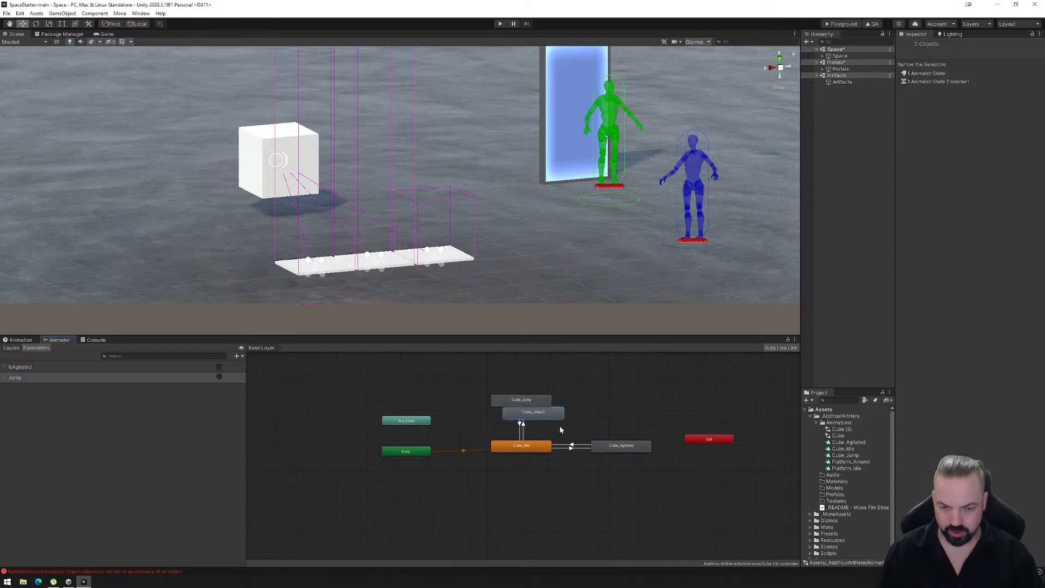
drag(546, 416, 630, 403)
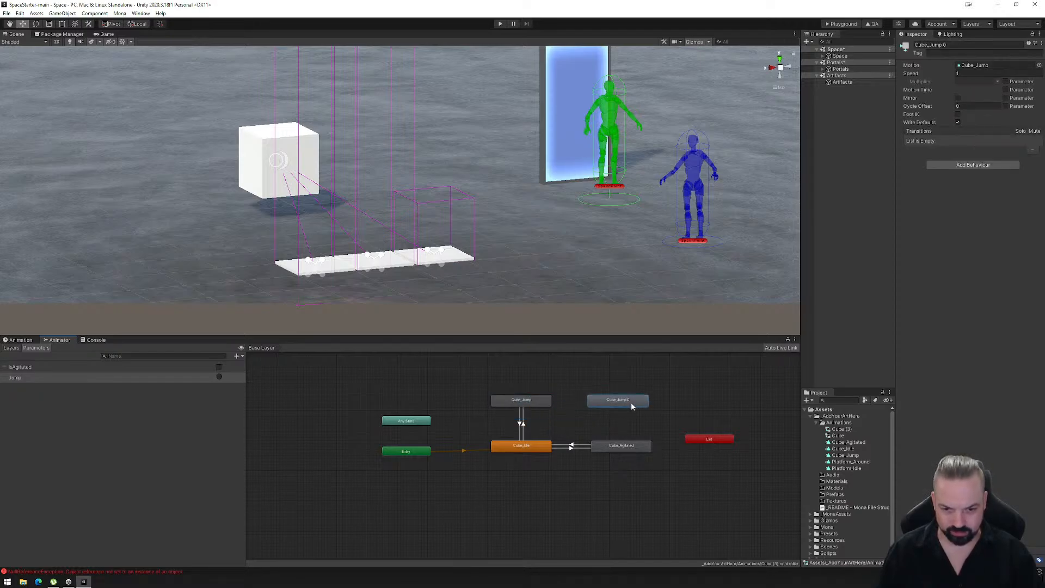
click(626, 448)
right_click(629, 449)
click(666, 455)
click(620, 400)
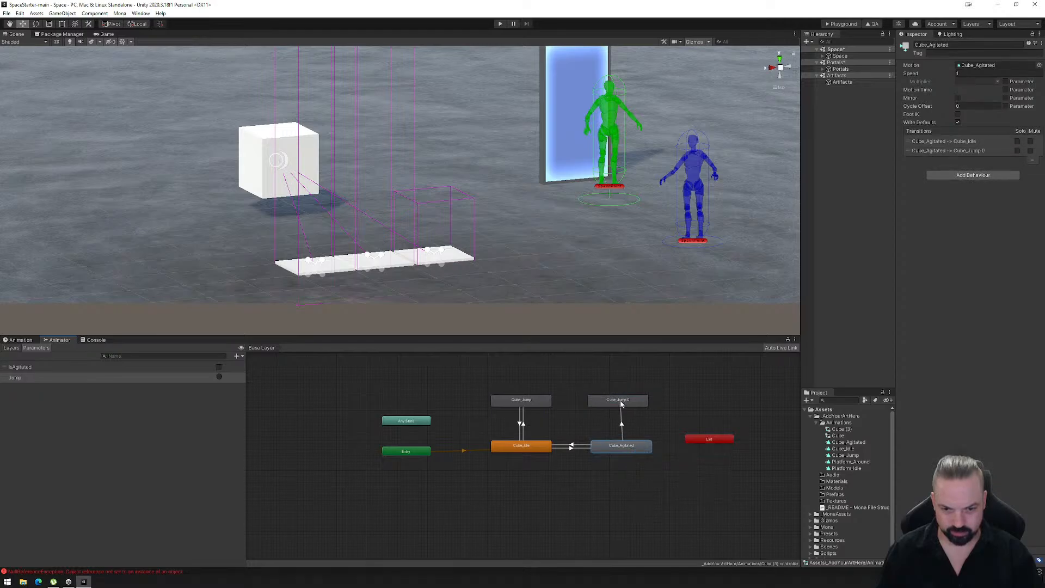
right_click(617, 400)
click(634, 406)
click(617, 450)
- Turn off exit time on the Cube_Agitated to Cube_Jump 0 transition and add a Jump condition
click(621, 428)
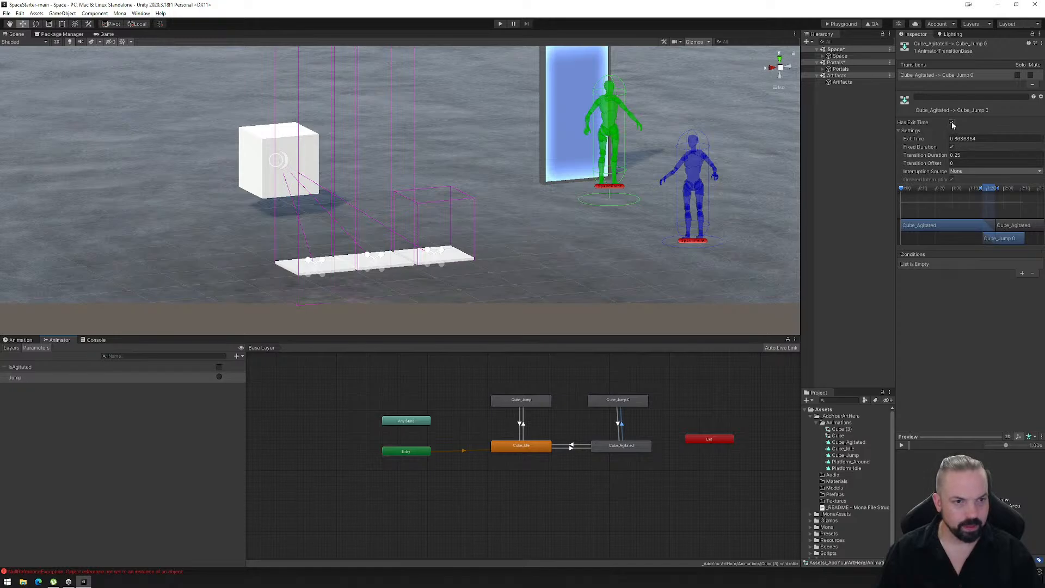
click(951, 123)
click(1022, 274)
click(953, 265)
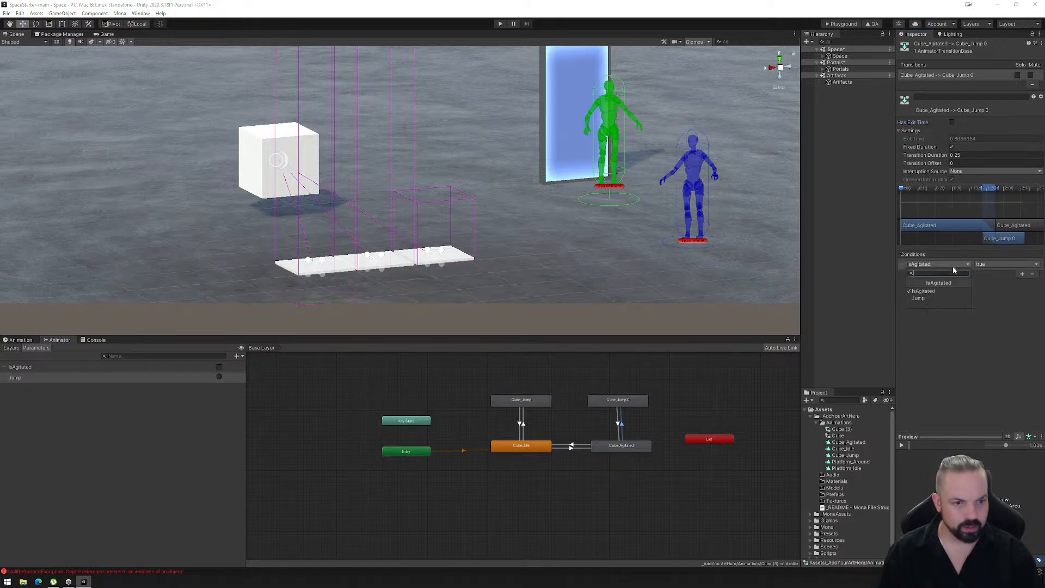
click(951, 299)
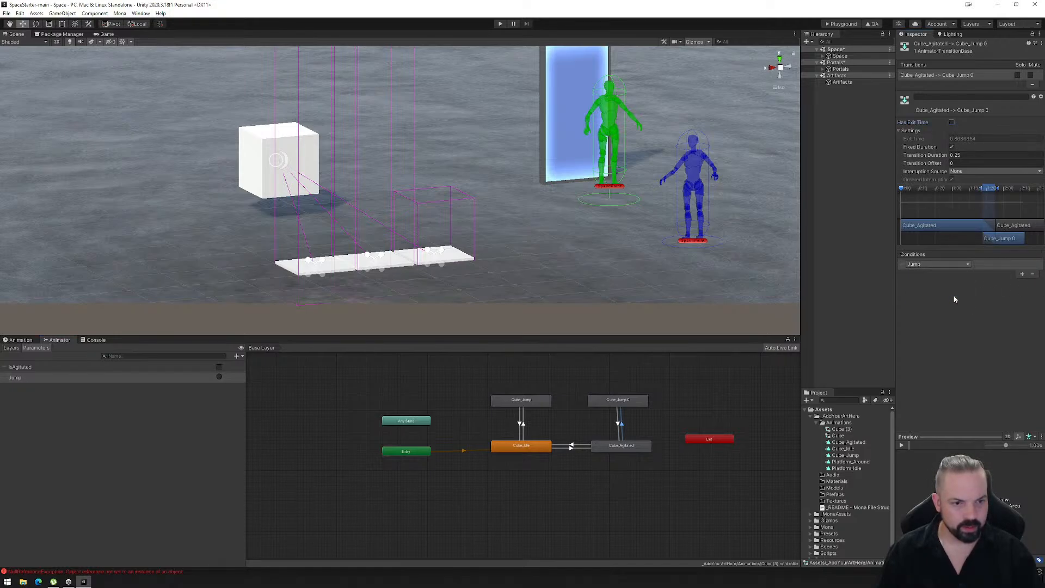
- Shorten the Cube_Jump 0 to Cube_Agitated transition to a duration of about 0.075 with an exit time of about 0.91
click(638, 403)
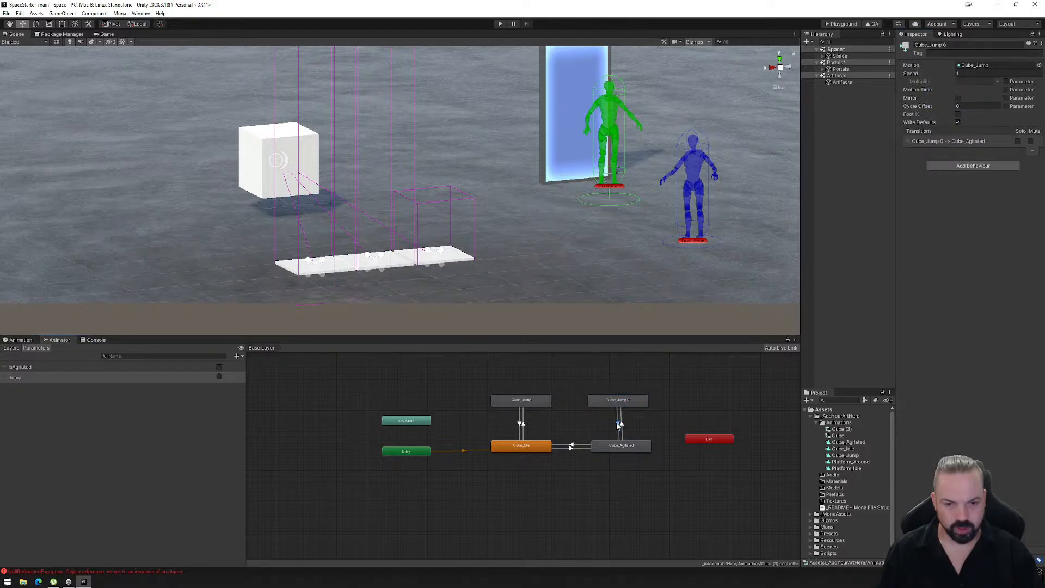
click(619, 424)
drag(929, 190, 939, 189)
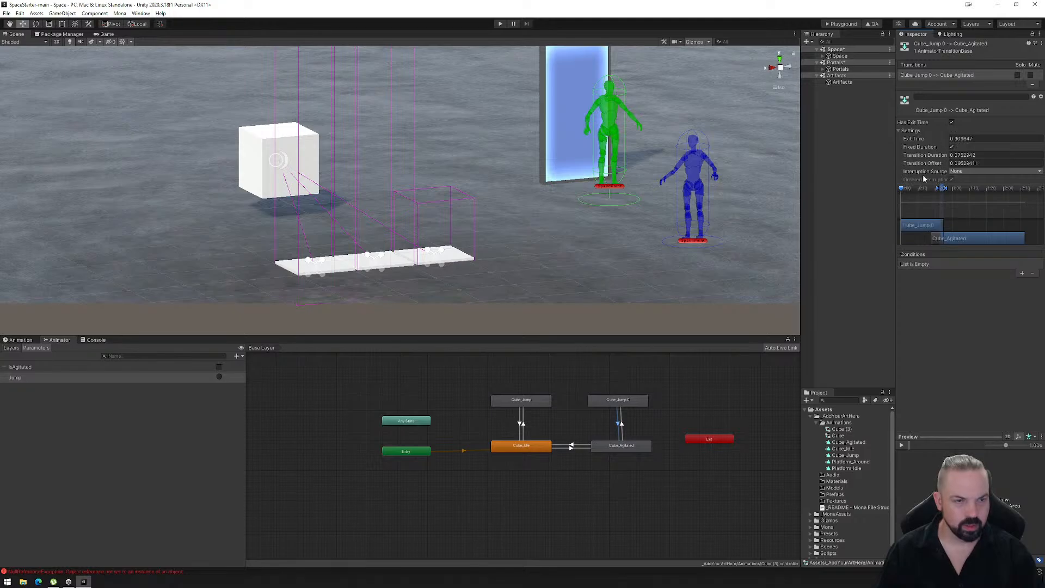
click(621, 426)
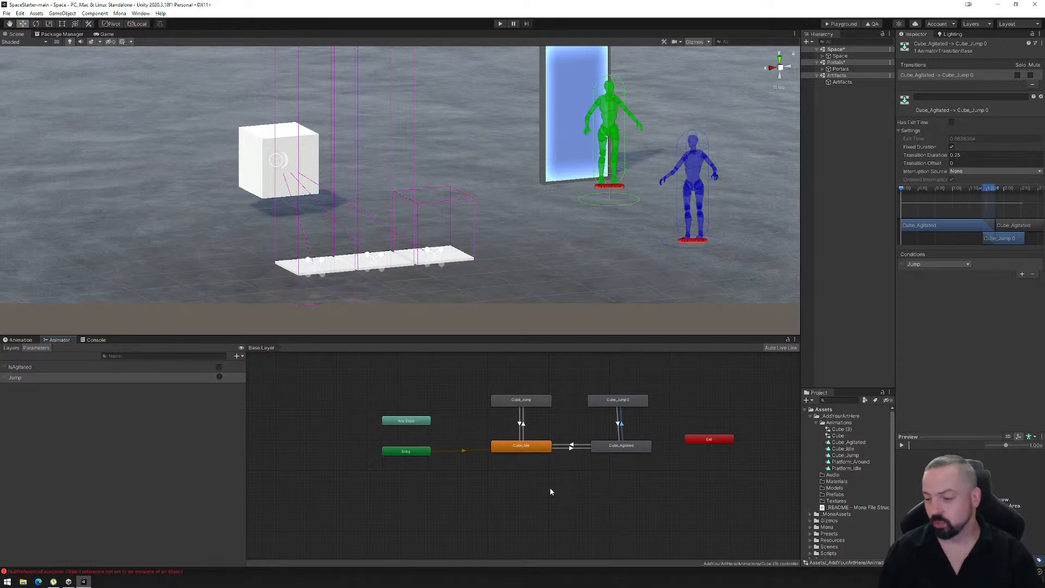
click(623, 403)
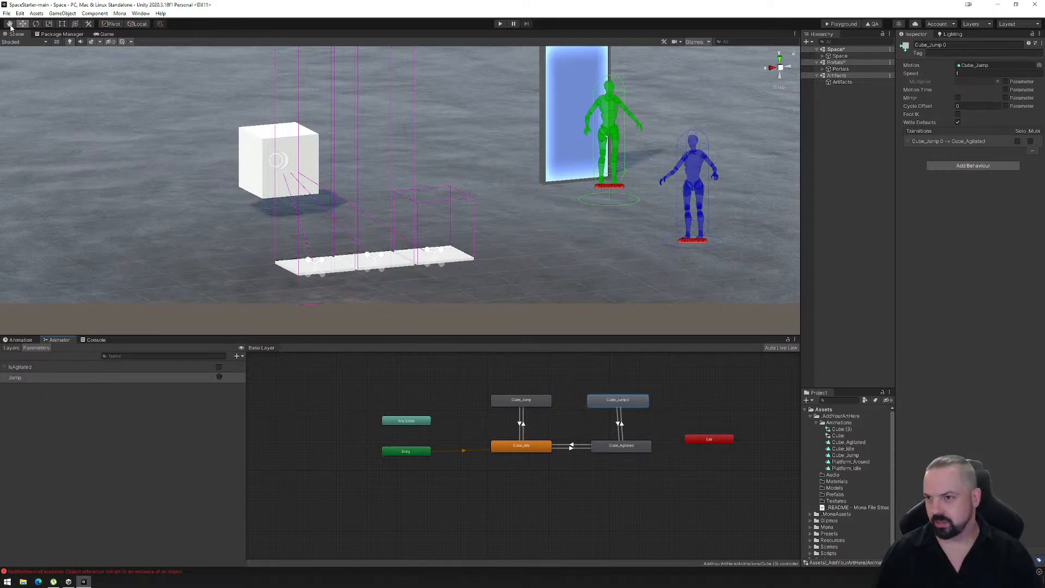
- Export the space to the Mona Playground and load the exported PlaygroundFiles folder into the web page
click(842, 22)
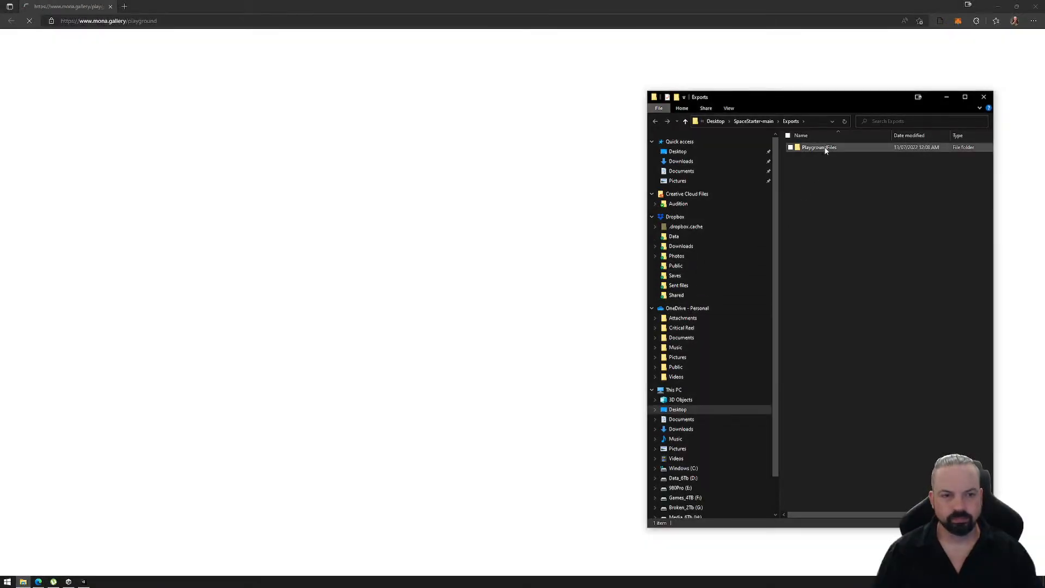
drag(825, 151, 489, 310)
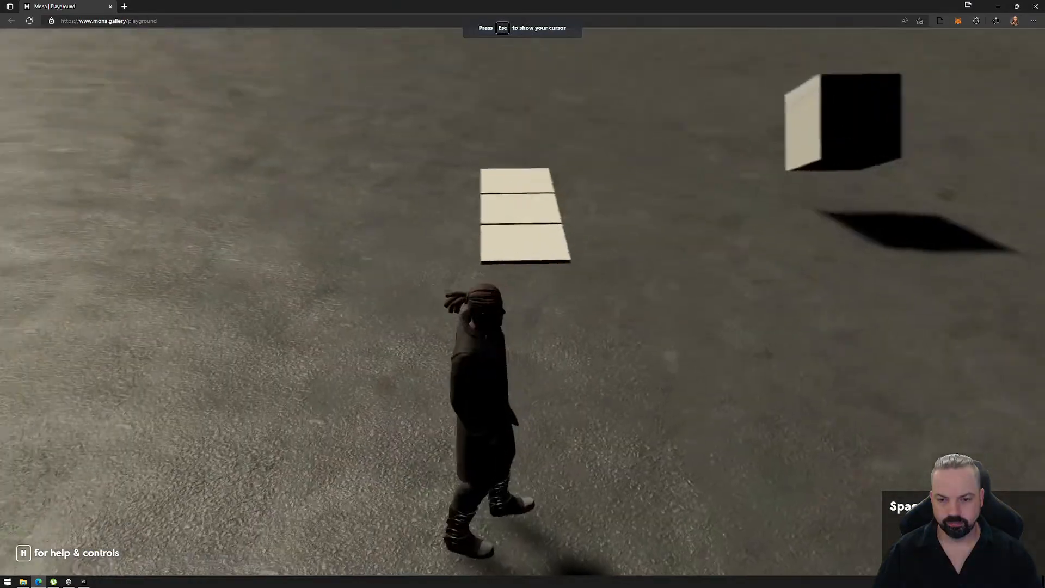
- Walk the avatar onto each of the three platforms repeatedly to test the cube's idle, agitated and jump reactions with the duplicated jump state
key(a)
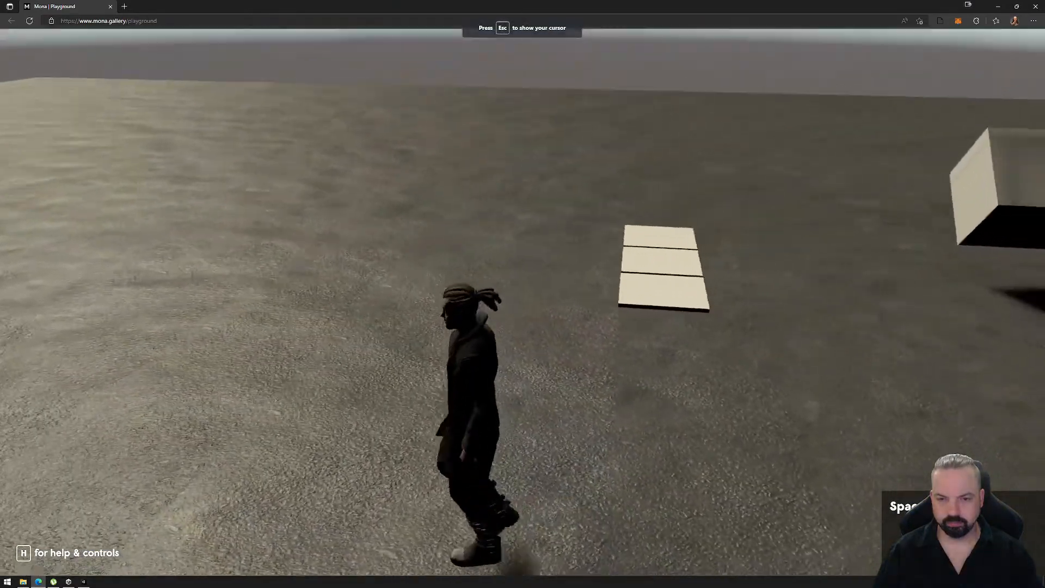
key(s)
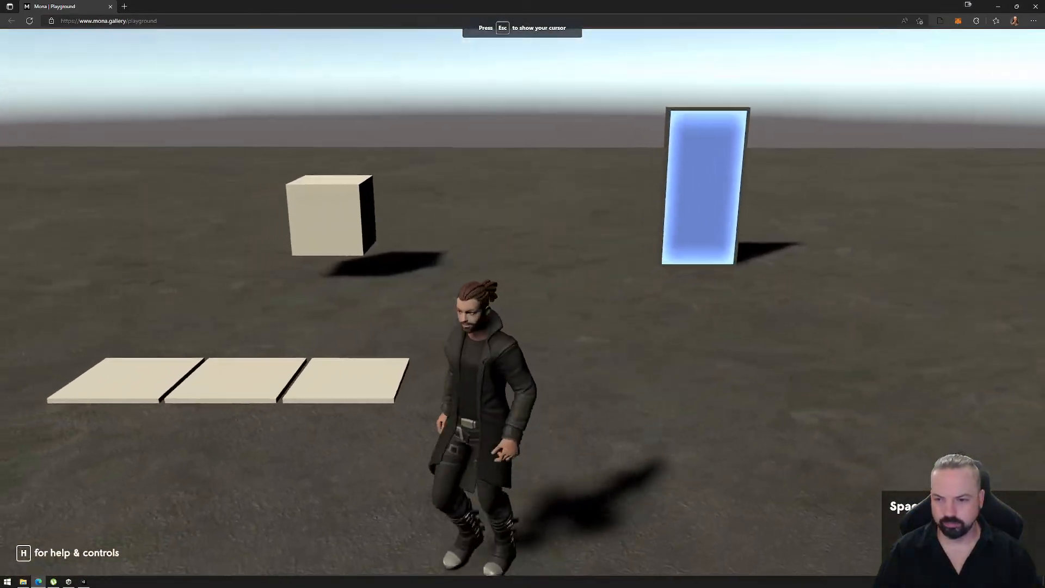
key(a)
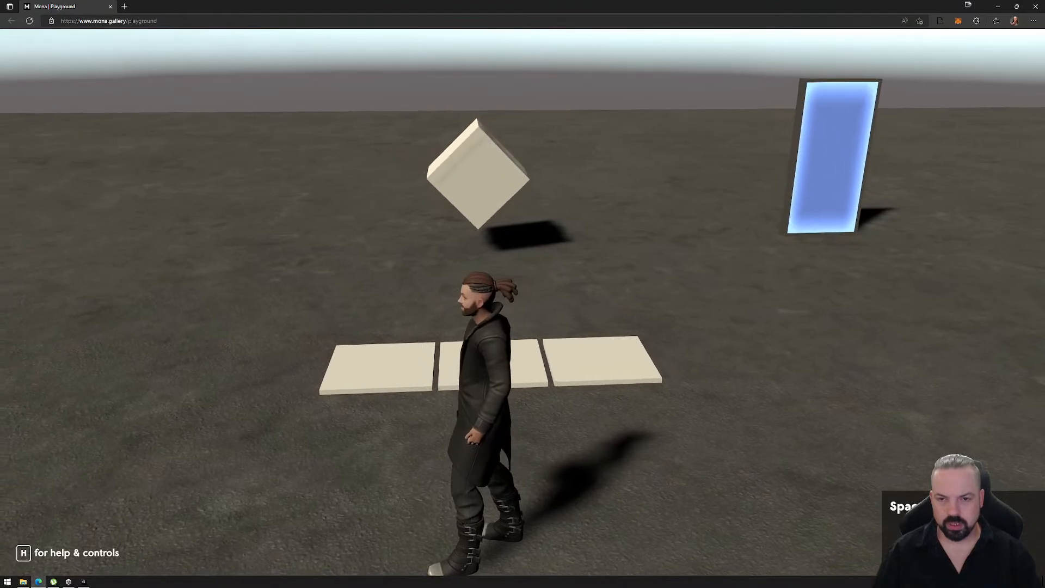
key(d)
key(w)
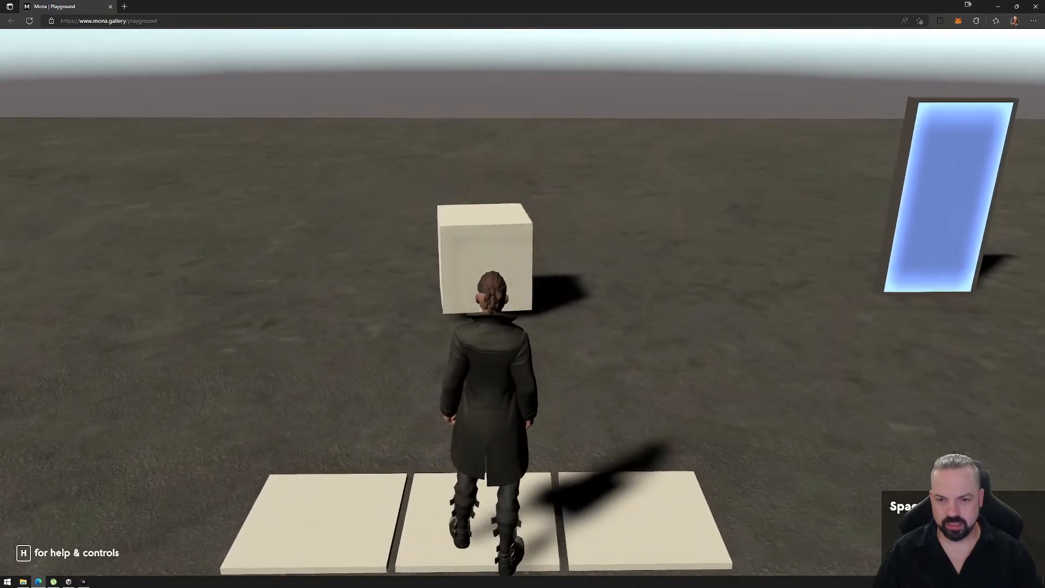
key(s)
key(w)
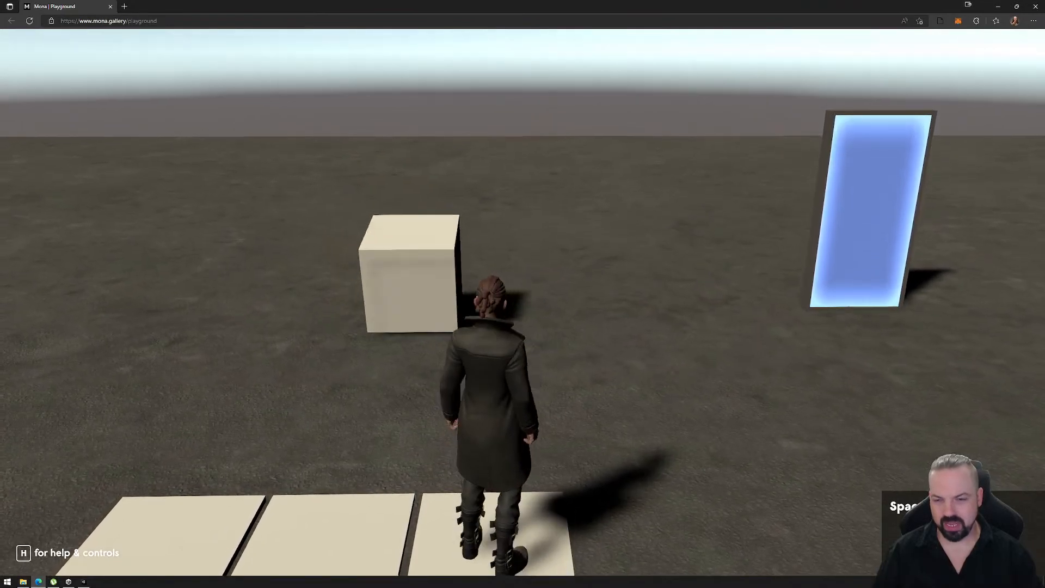
key(s)
key(a)
key(w)
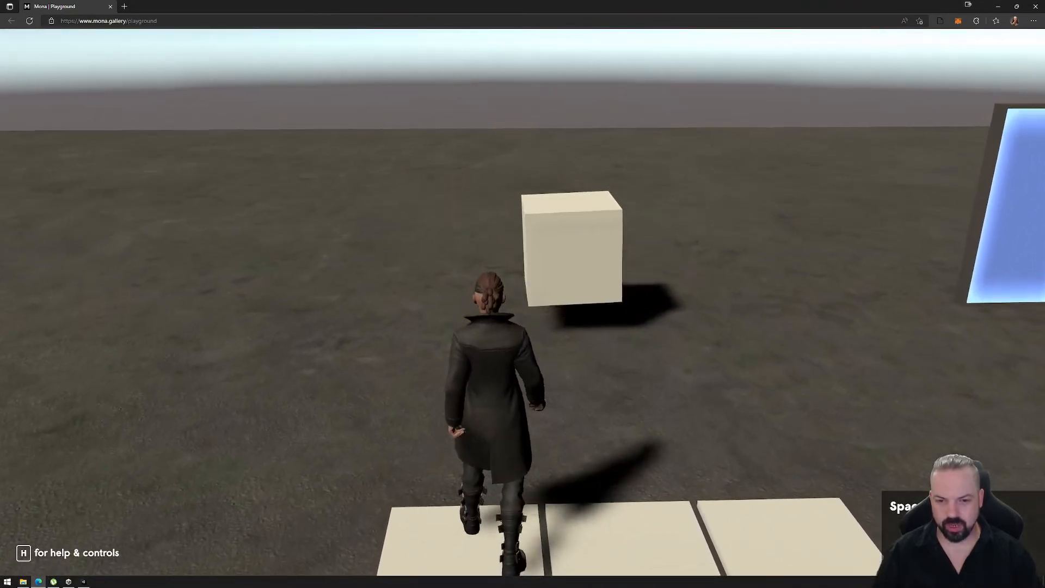
key(s)
key(w)
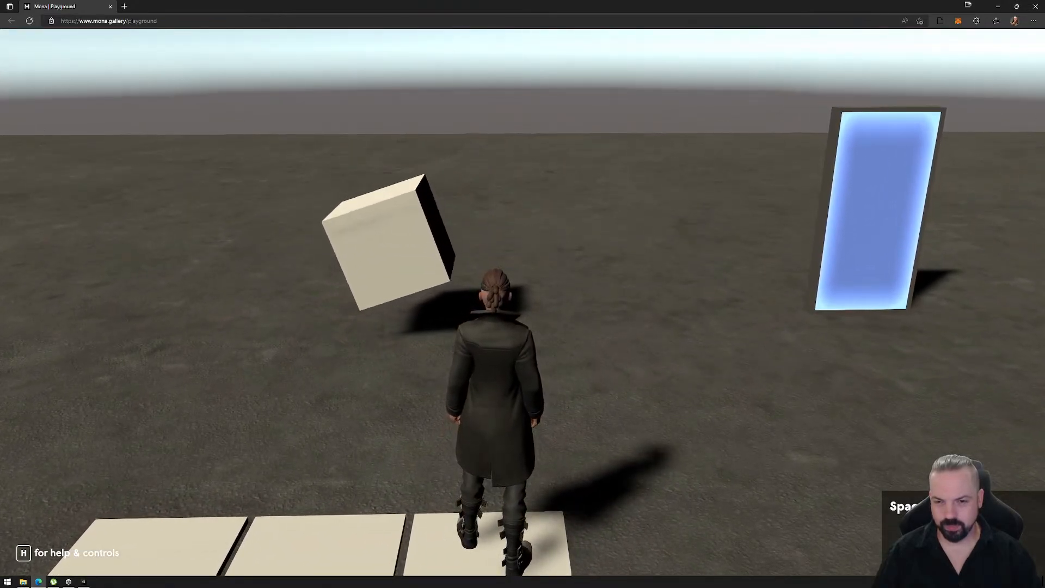
key(s)
key(a)
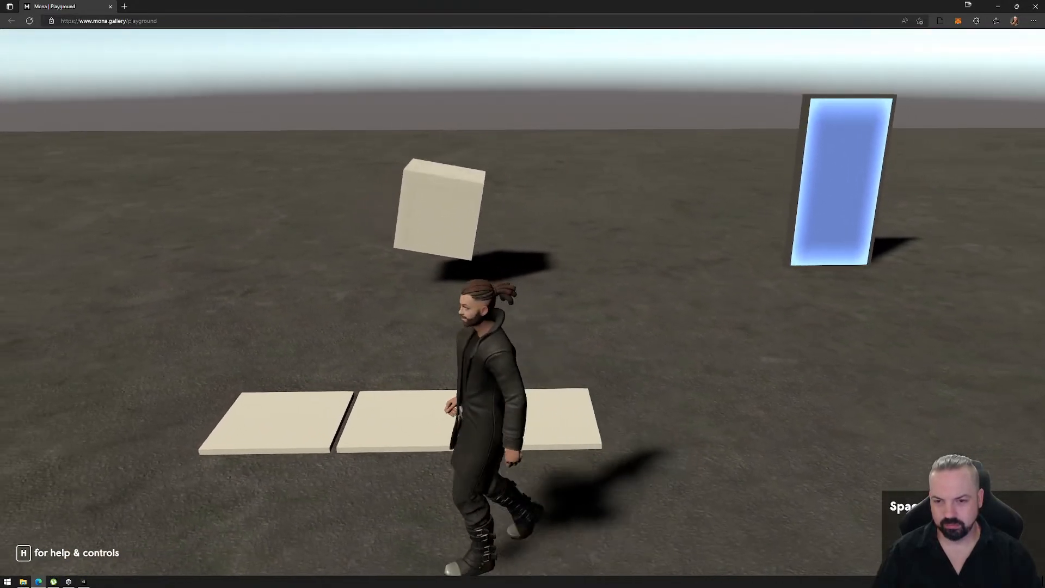
key(w)
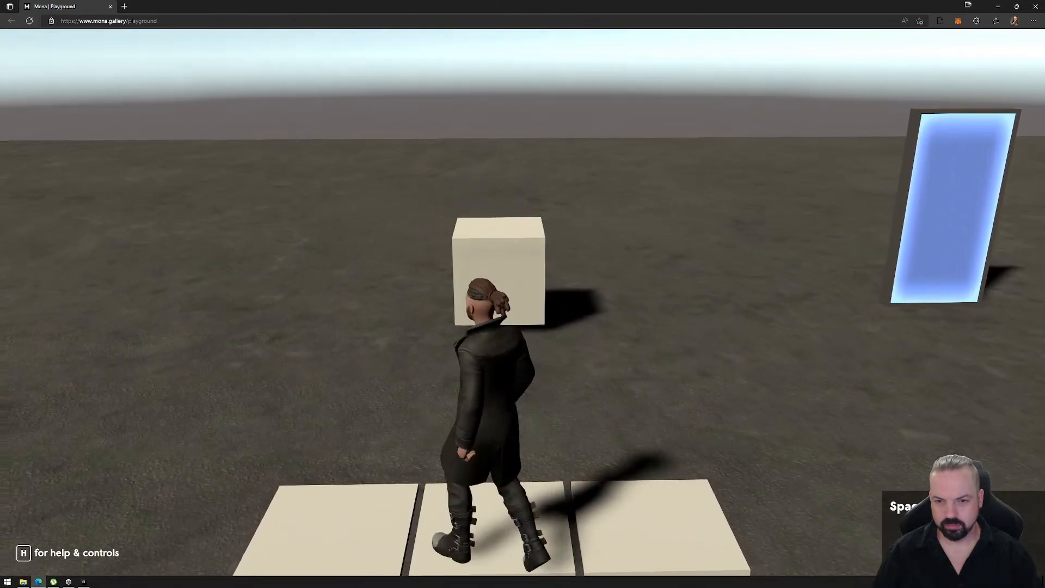
key(d)
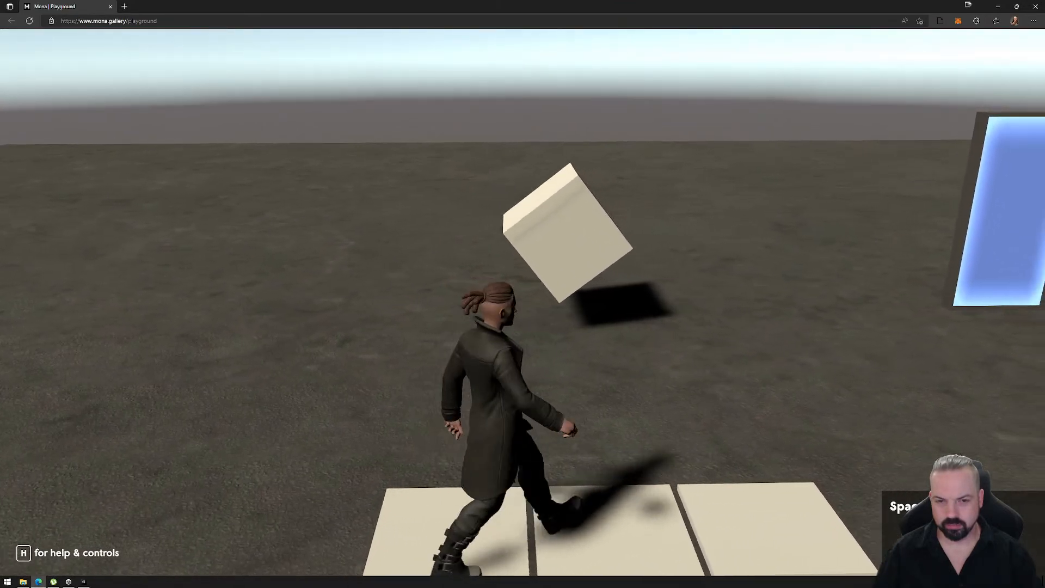
key(a)
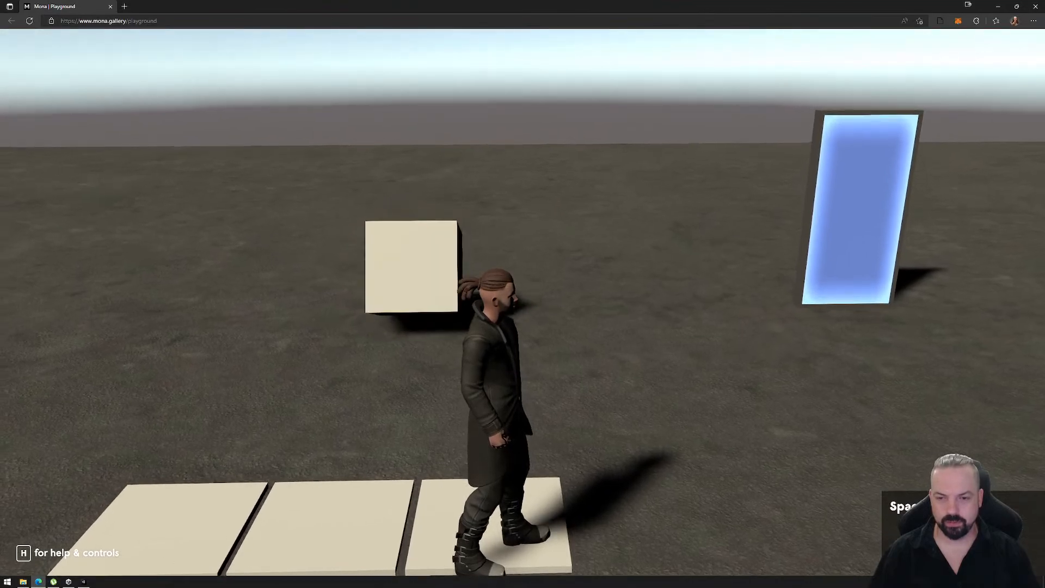
- Leave the playground, close the browser window, and select the PlaygroundFiles folder in Exports
key(Escape)
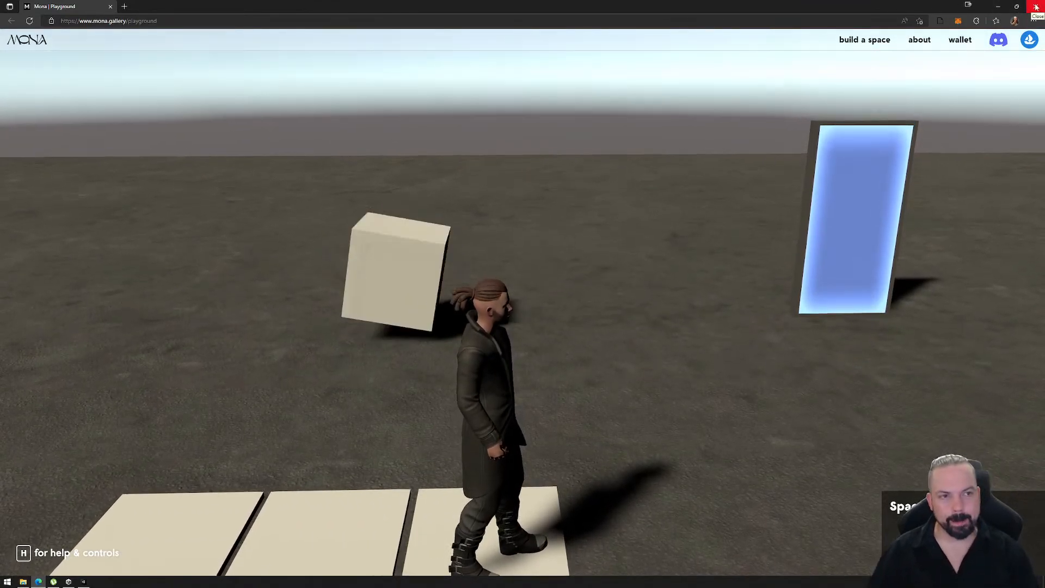
click(1036, 7)
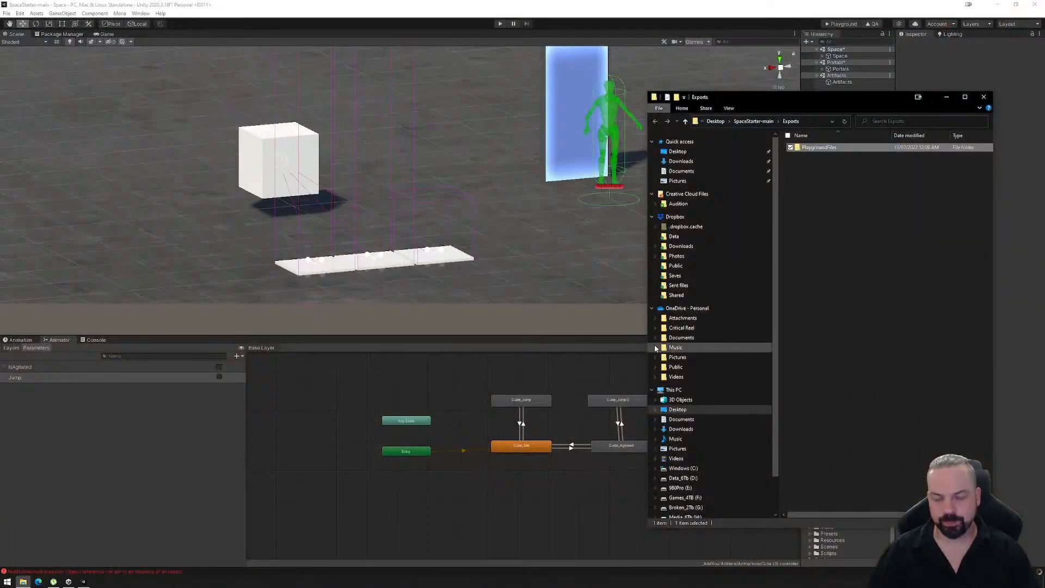
click(814, 150)
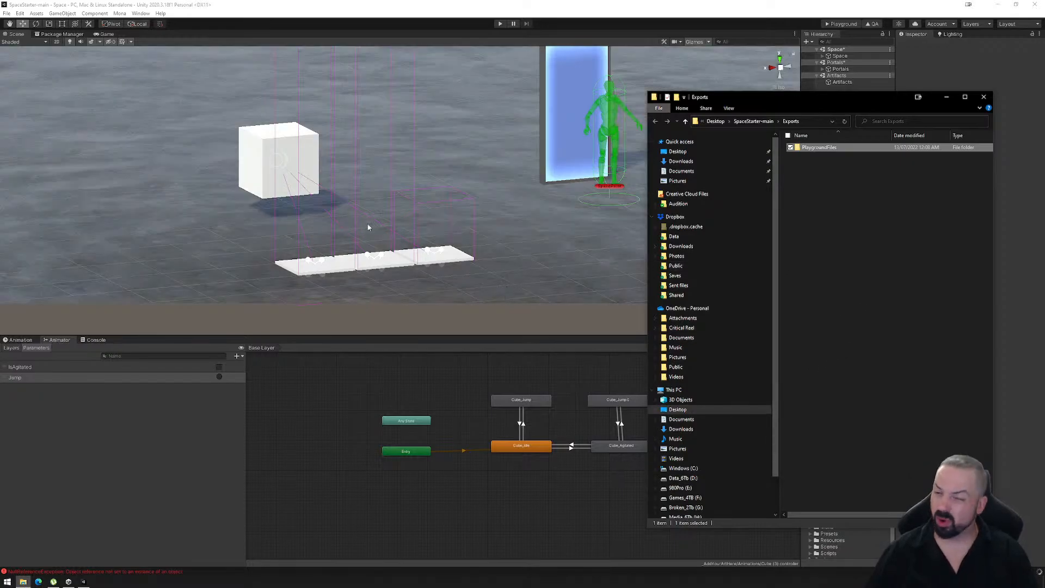
- Delete the three platform cubes and the LivingCube from the Assets group of the Space scene
right_drag(525, 254, 517, 277)
scroll(480, 305, down, 5)
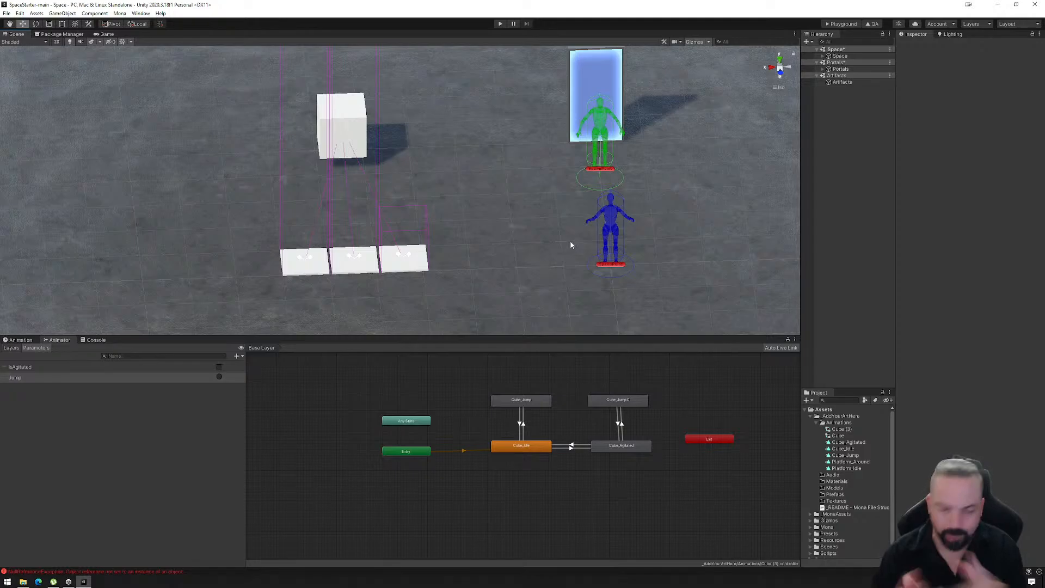
click(822, 56)
click(829, 76)
click(848, 88)
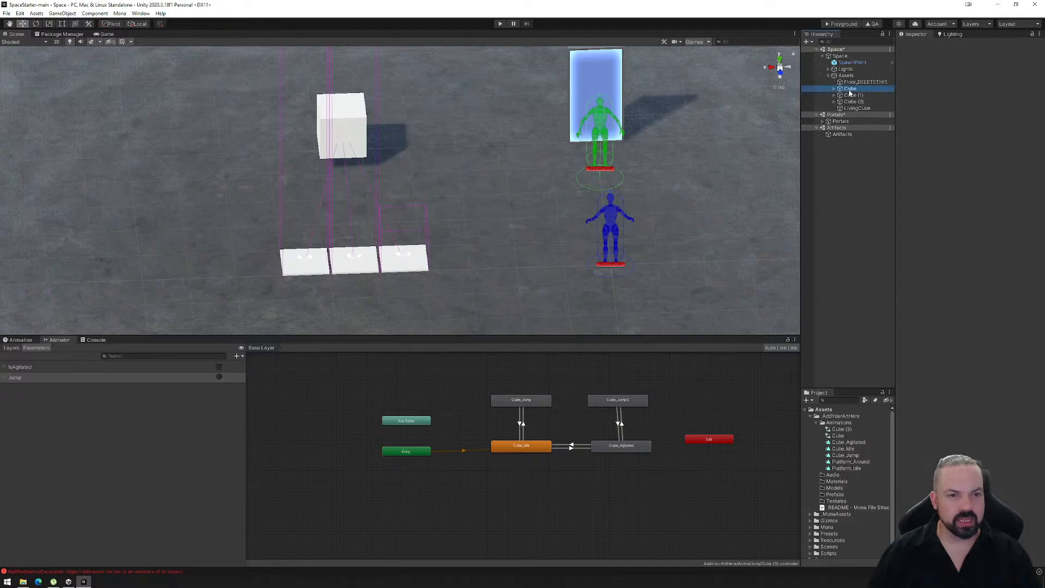
shift+click(857, 108)
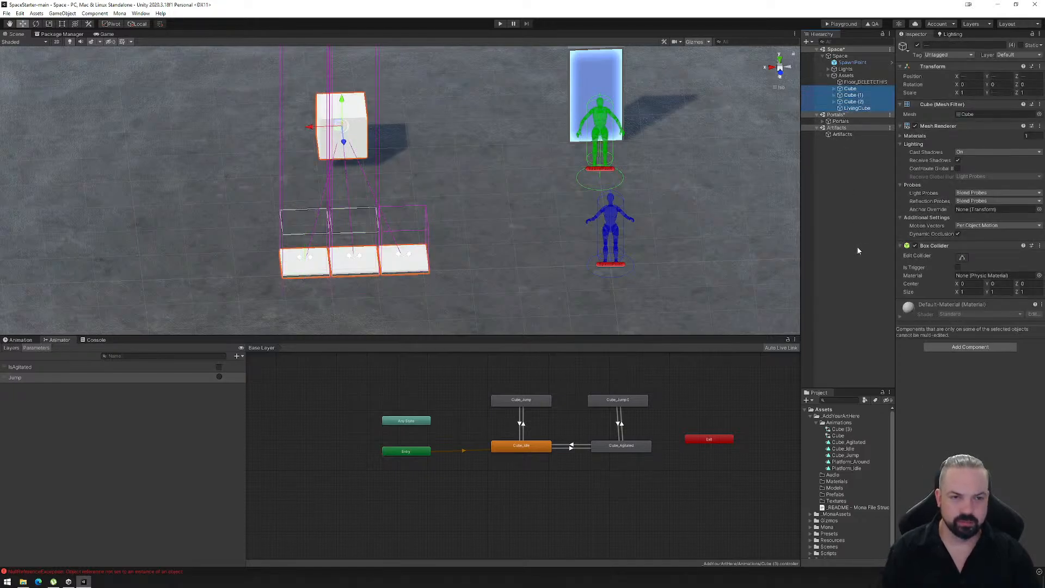
key(Delete)
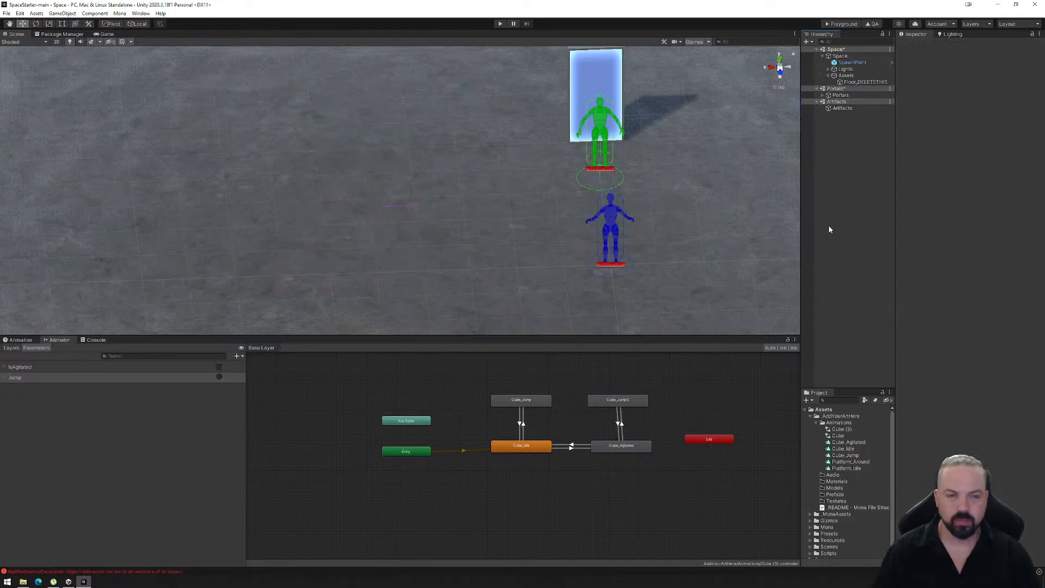
- Create a cube under Assets and move it away from the spawn point to about X 7.35, Y 0.8, Z -5.42
right_click(840, 76)
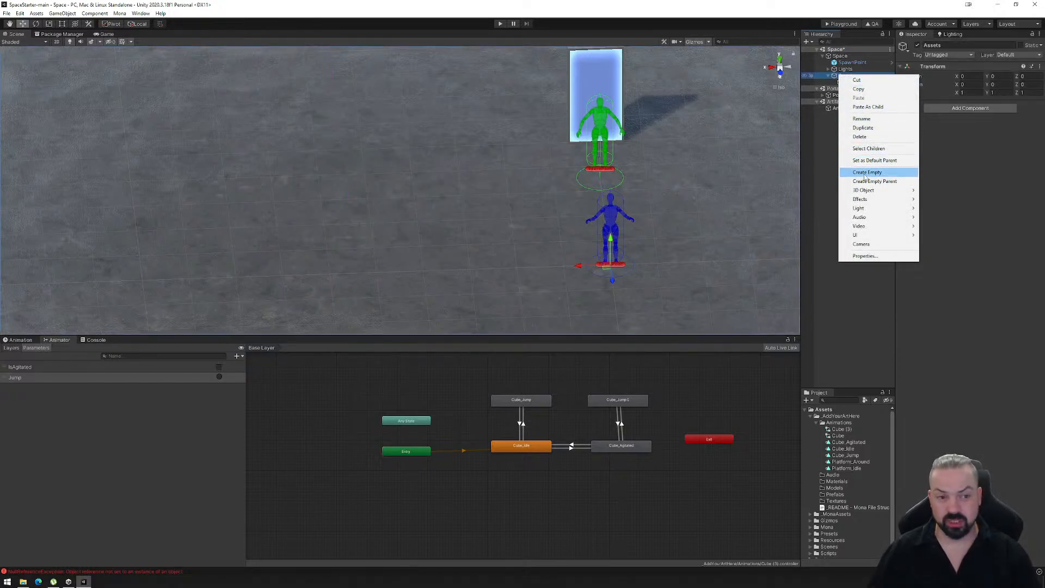
mouse_move(868, 190)
click(937, 190)
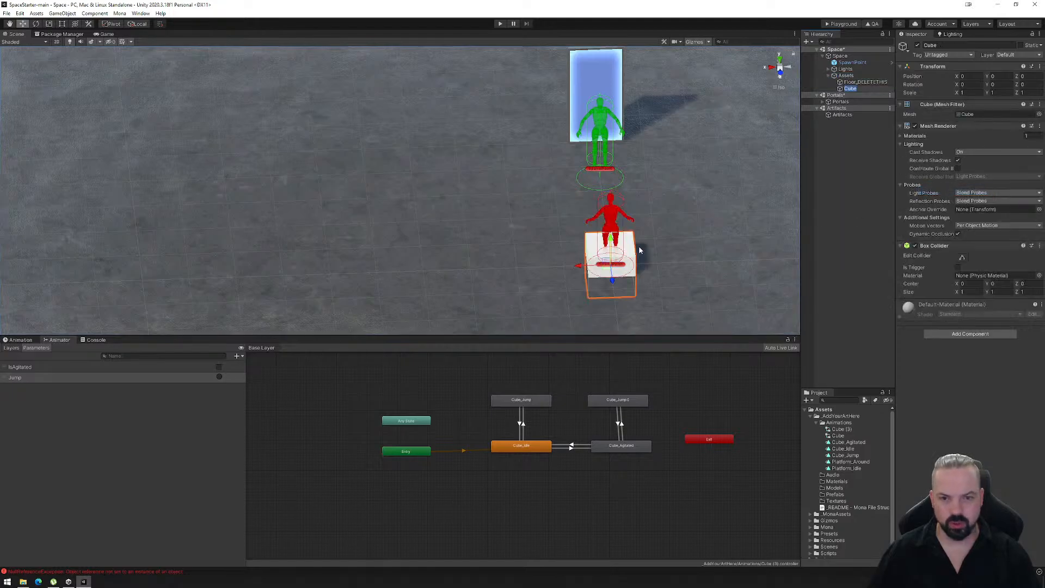
drag(618, 250, 234, 193)
right_drag(240, 204, 456, 223)
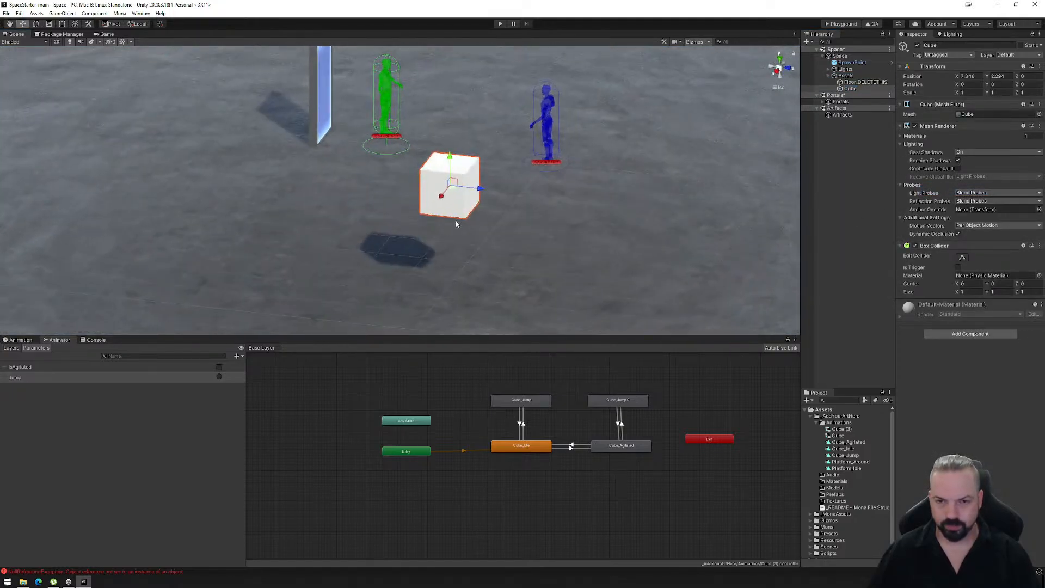
drag(472, 188, 234, 188)
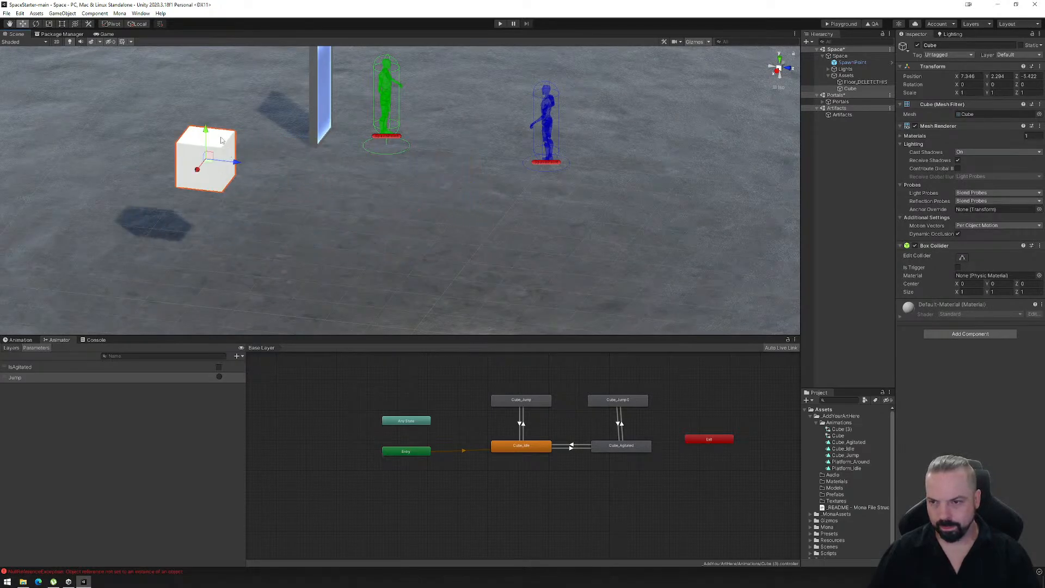
drag(208, 132, 208, 198)
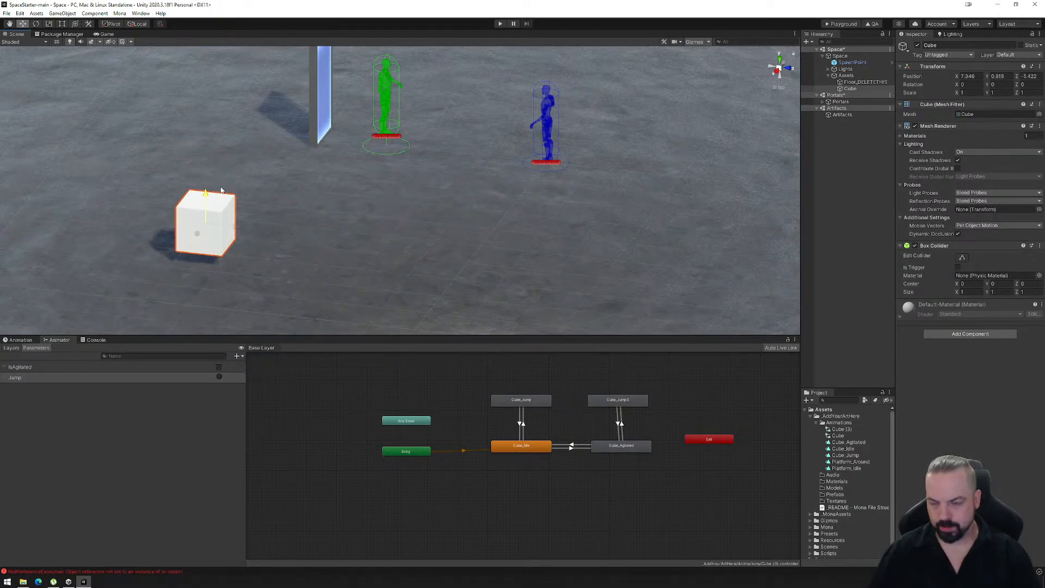
- Duplicate the cube, move the copy in front to about Z -1.69, and sink it so only its top shows above the floor
right_drag(208, 202, 244, 230)
key(ctrl+d)
drag(218, 218, 370, 259)
drag(352, 215, 361, 265)
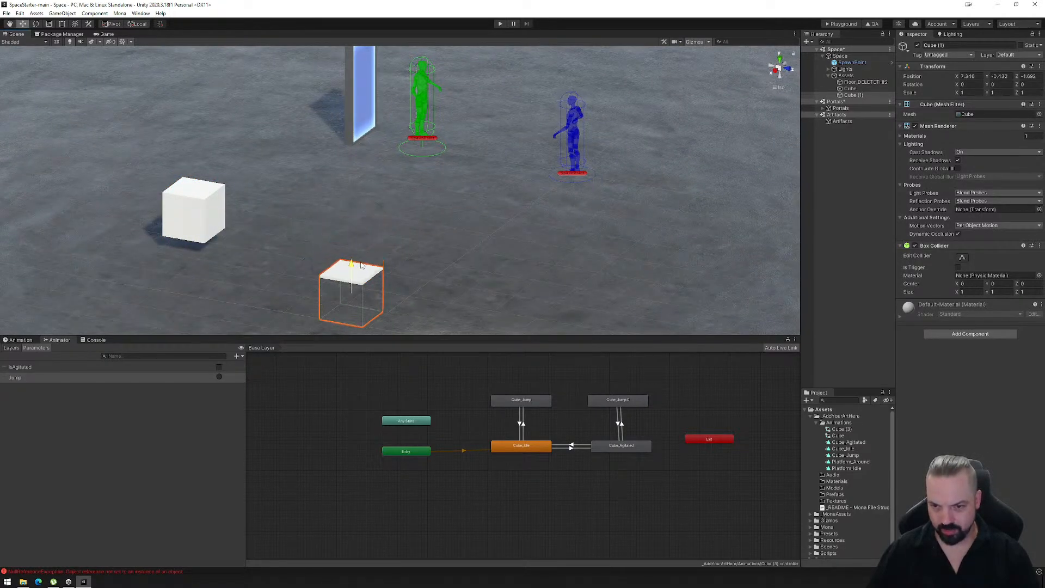
right_drag(449, 291, 310, 298)
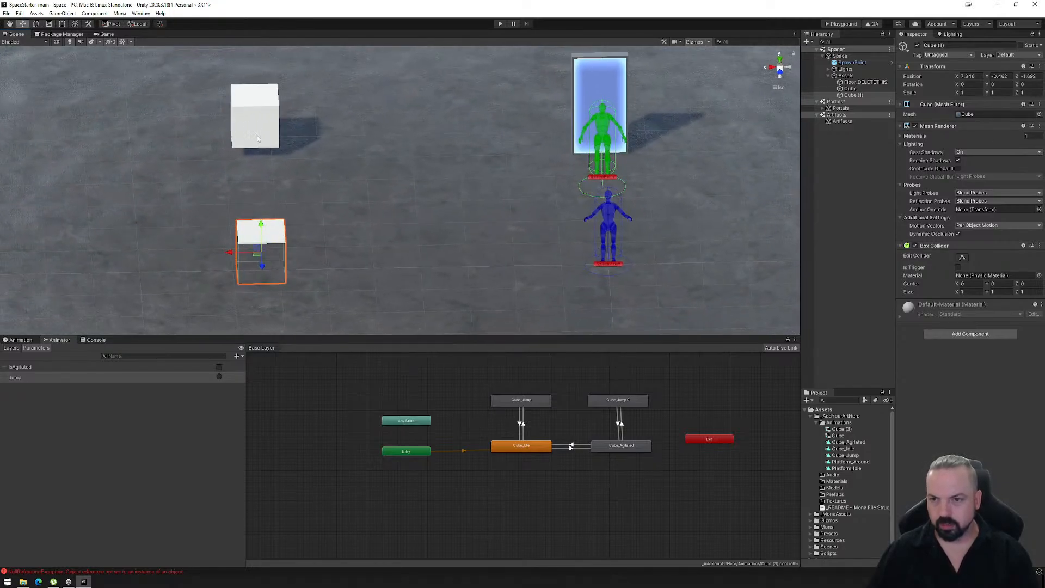
- Raise the original cube above the floor to about Y 1.04
click(264, 122)
right_drag(341, 165, 362, 156)
drag(217, 123, 216, 113)
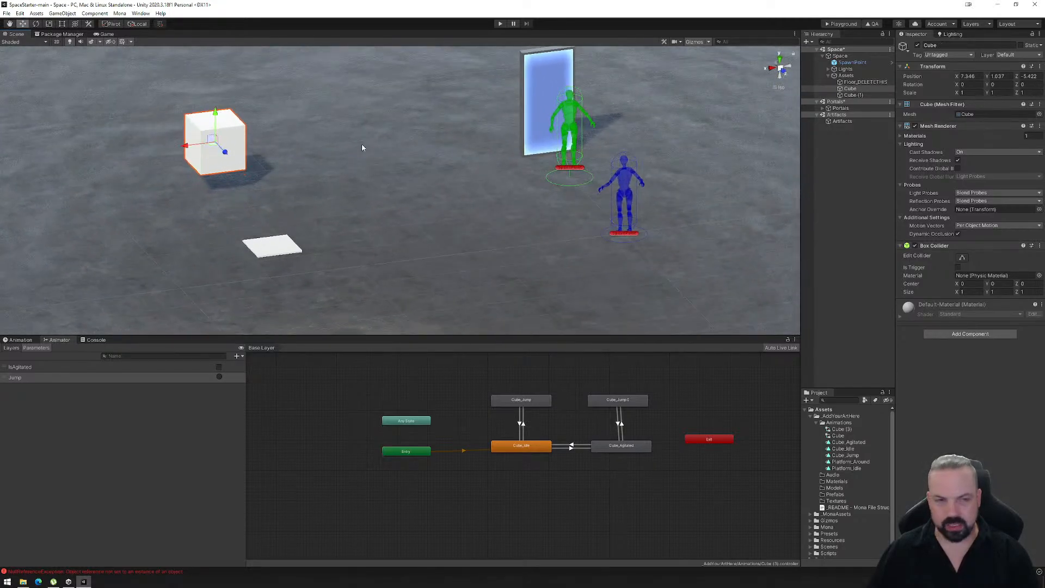
- Create a new material in the Materials folder and set its albedo to a light green
click(817, 424)
right_click(829, 436)
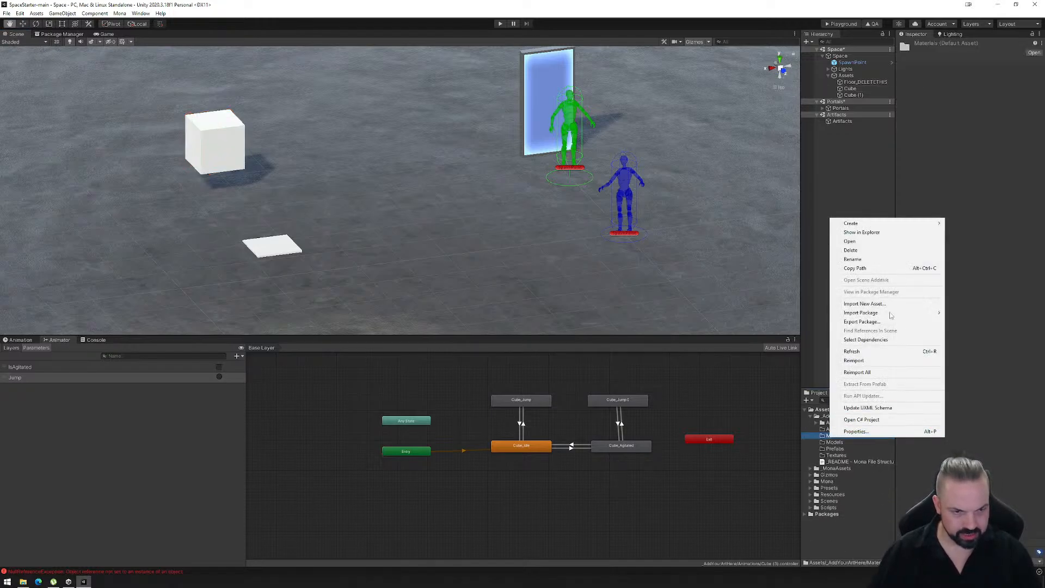
mouse_move(864, 224)
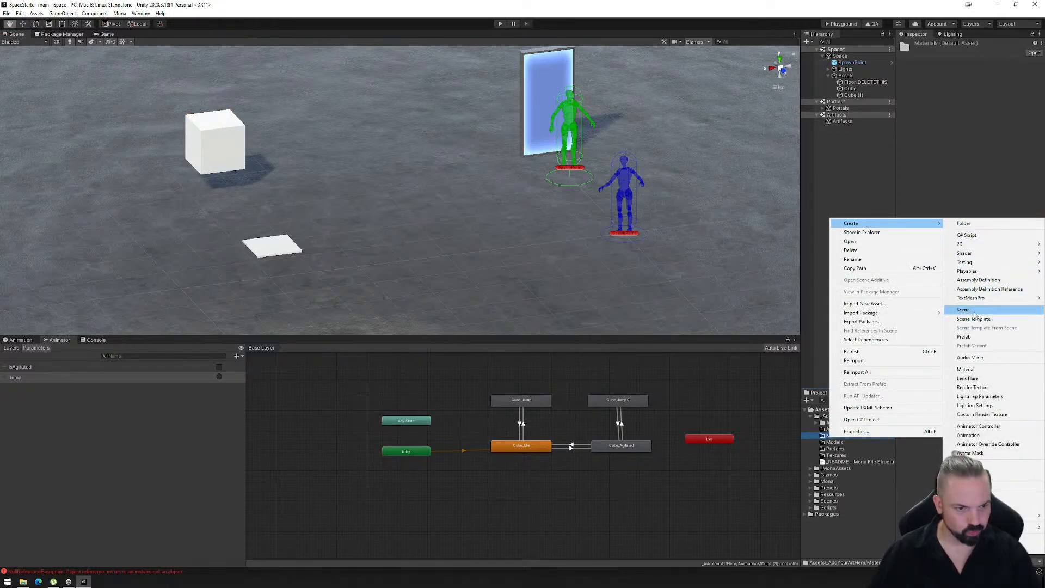
click(967, 369)
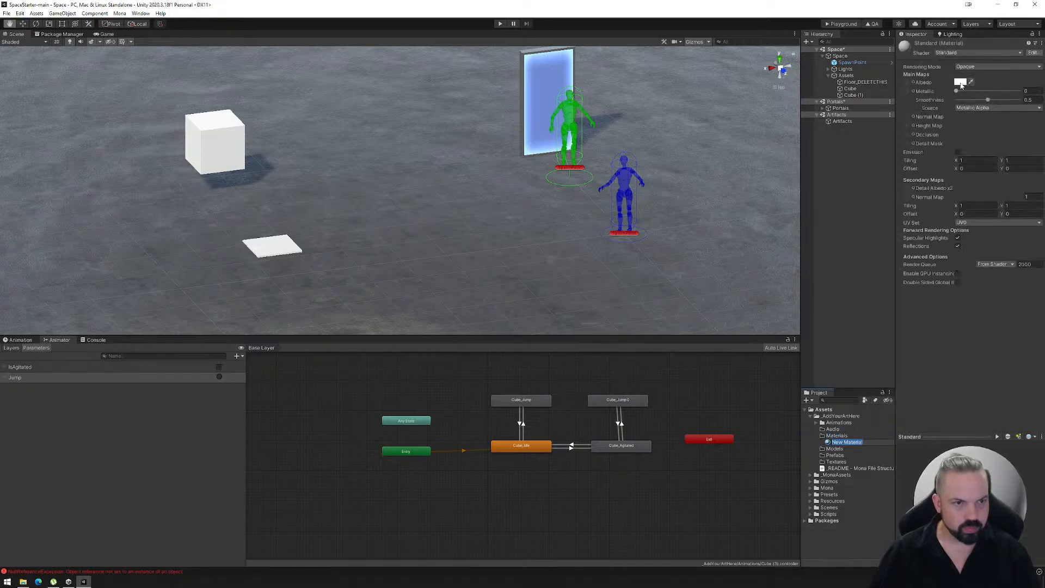
click(961, 85)
drag(991, 136, 986, 125)
click(979, 112)
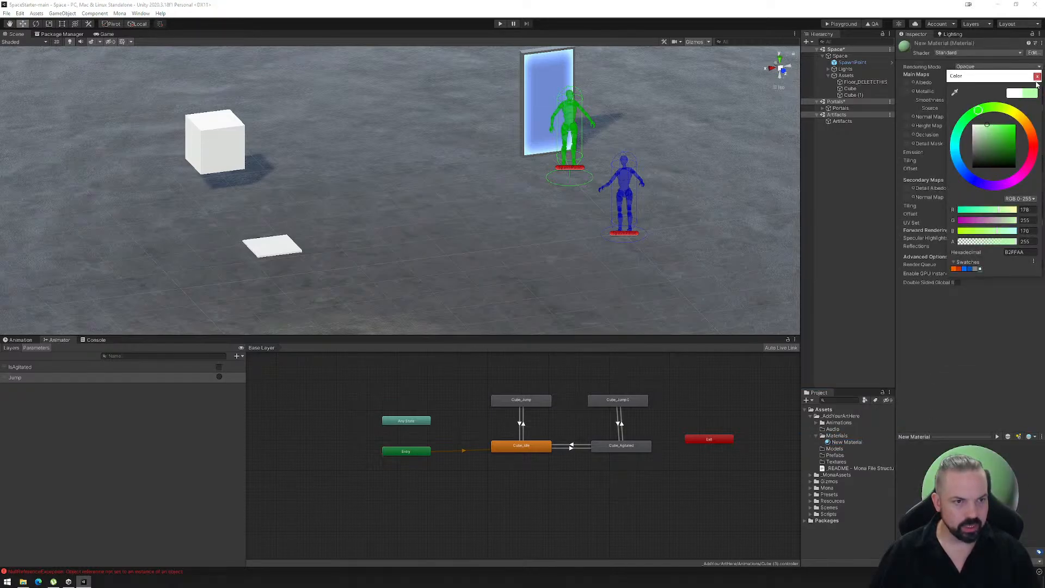
click(1037, 77)
- Enable emission on the new material with a bright green colour, and set its metallic and smoothness to 1
click(957, 153)
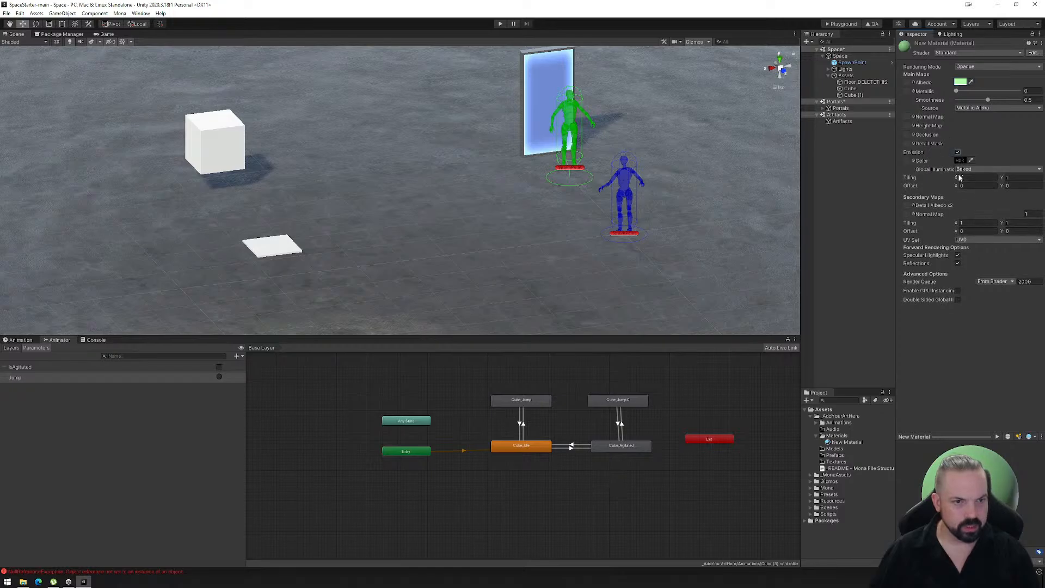
click(959, 161)
mouse_move(994, 222)
mouse_down()
mouse_move(1022, 208)
mouse_move(1025, 220)
mouse_up()
click(978, 196)
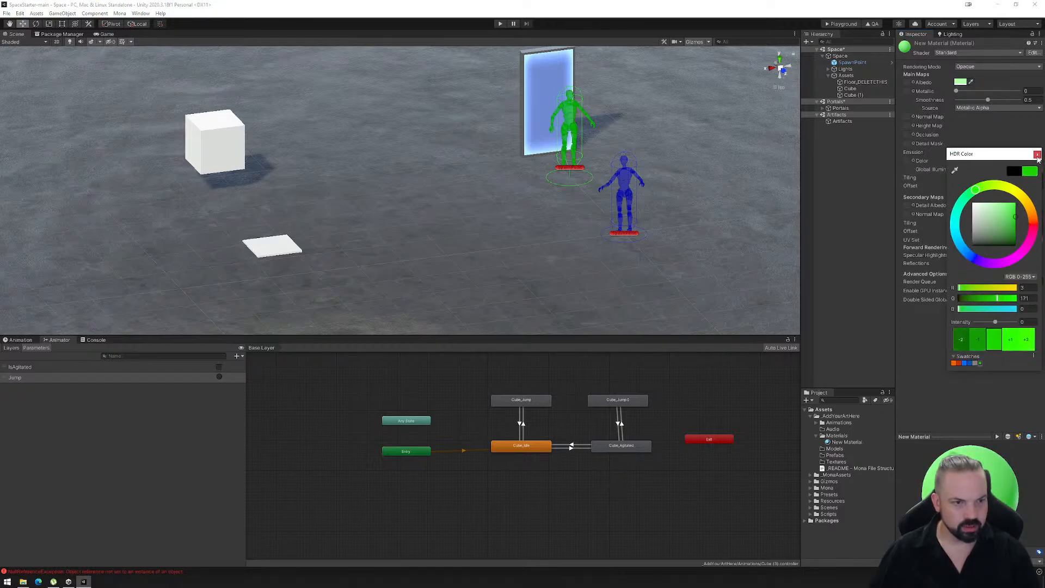
click(1037, 155)
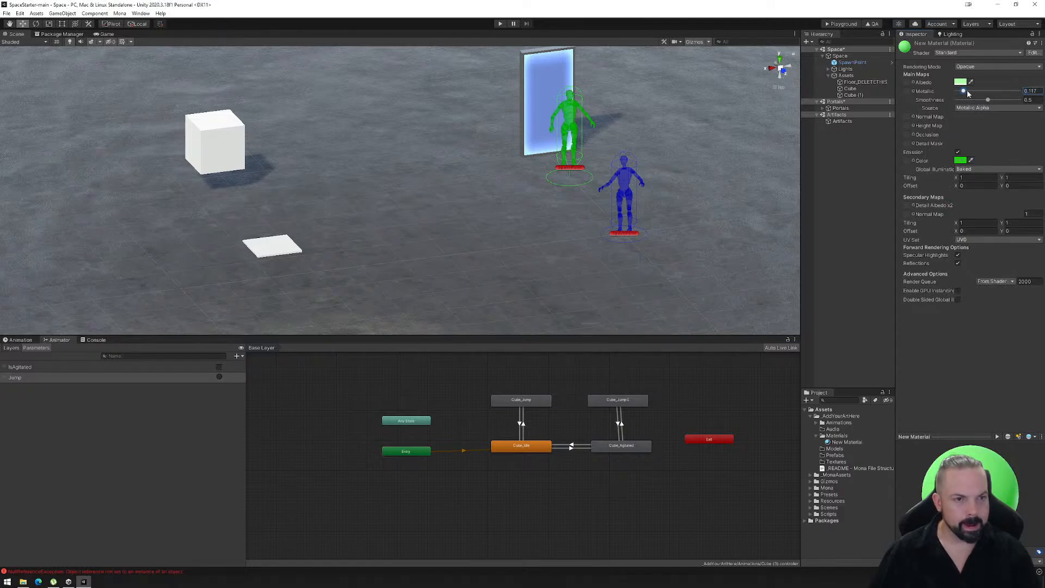
drag(991, 102, 1019, 103)
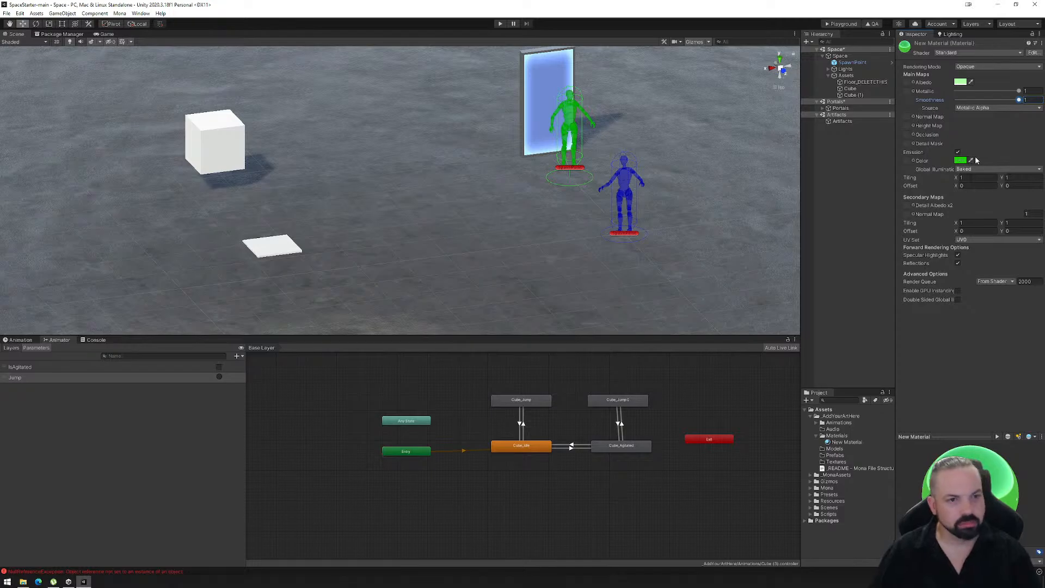
- Rename the new material as Glow and apply it to the raised cube
click(20, 339)
click(233, 157)
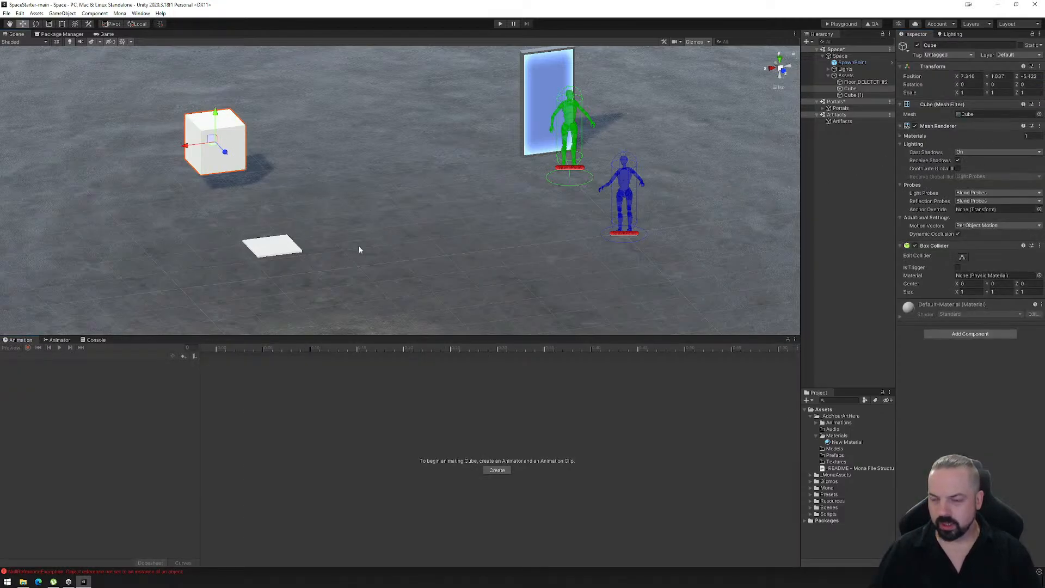
click(840, 442)
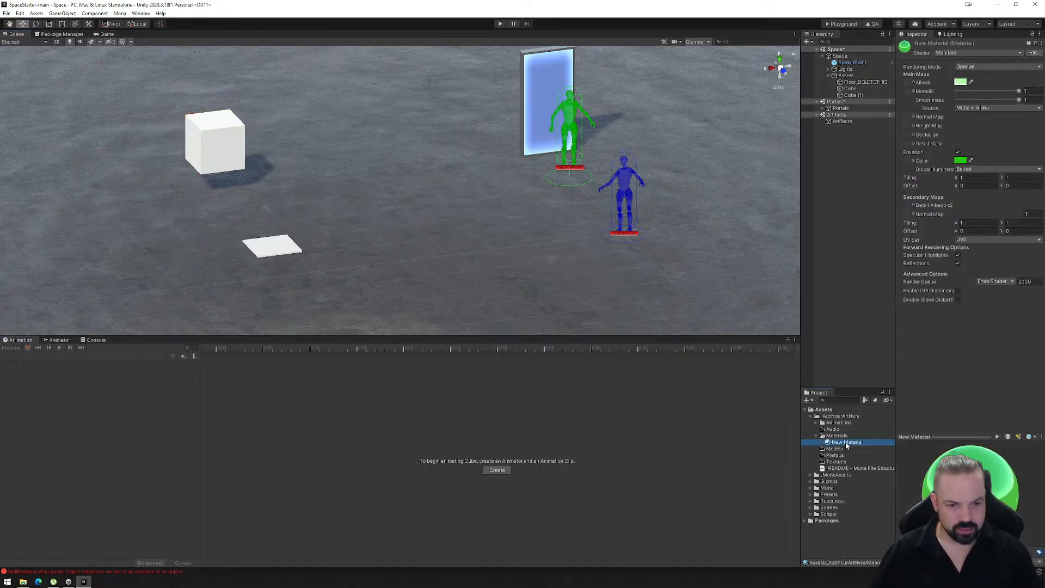
click(846, 445)
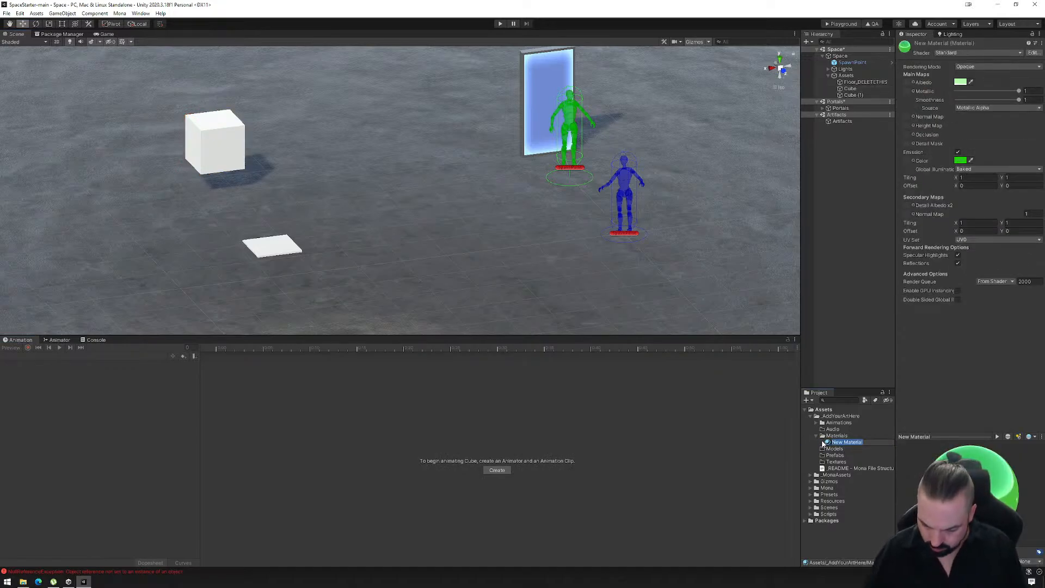
key(Return)
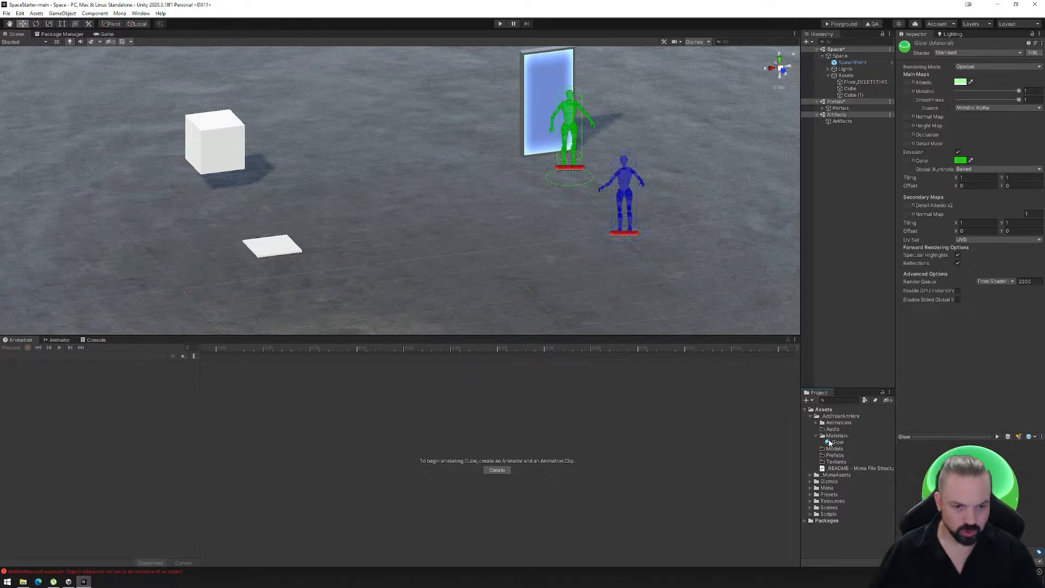
drag(835, 445, 217, 160)
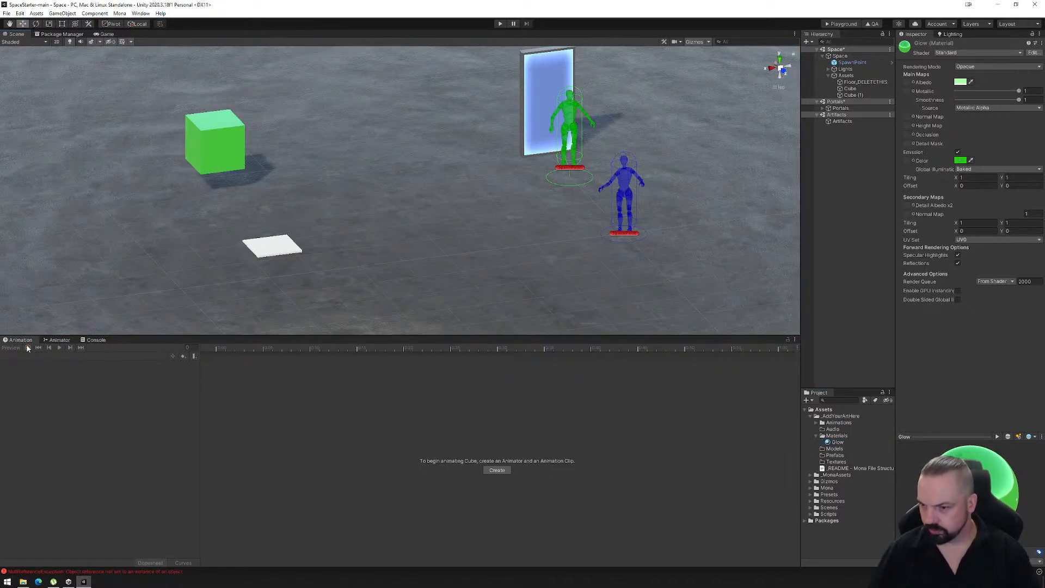
click(215, 164)
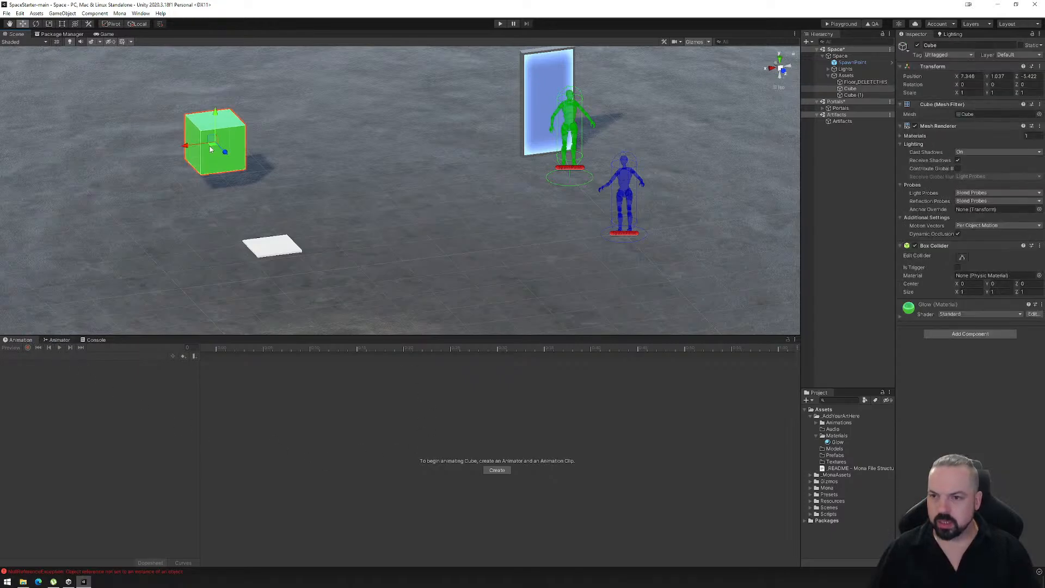
- Rename the sunken cube, Cube (1), as Cube_Switch
click(858, 96)
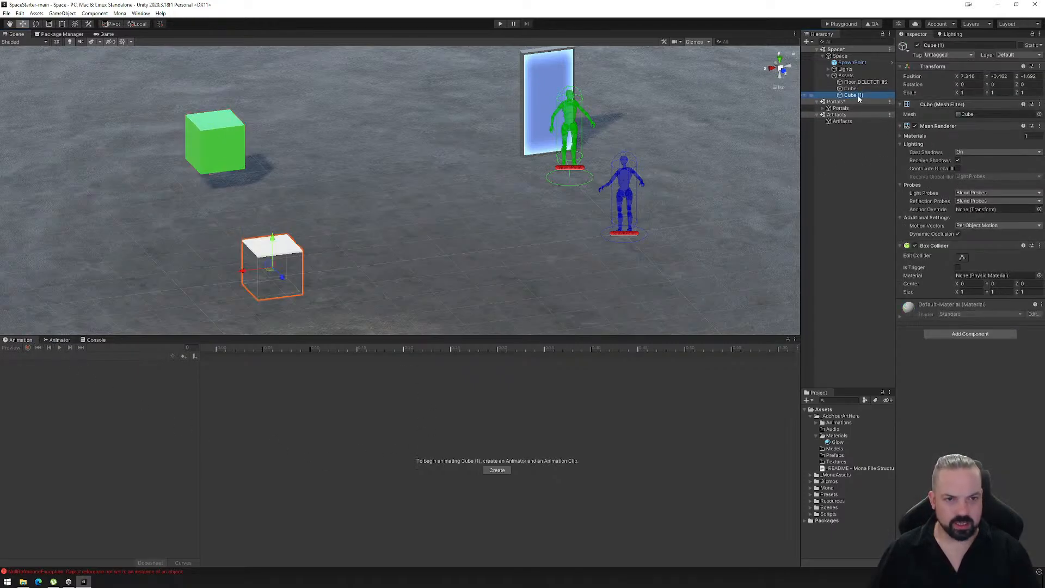
click(858, 98)
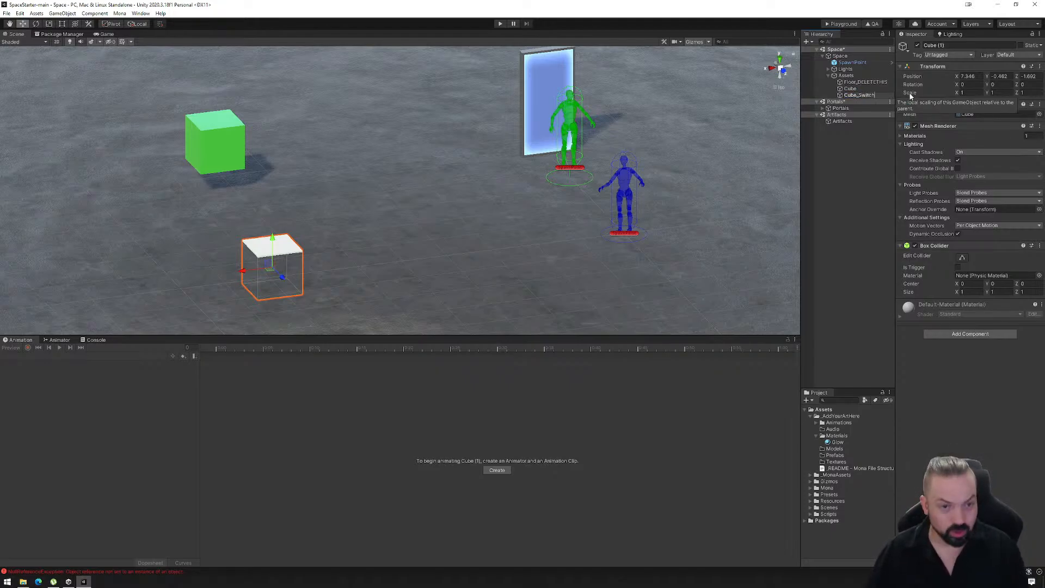
key(Return)
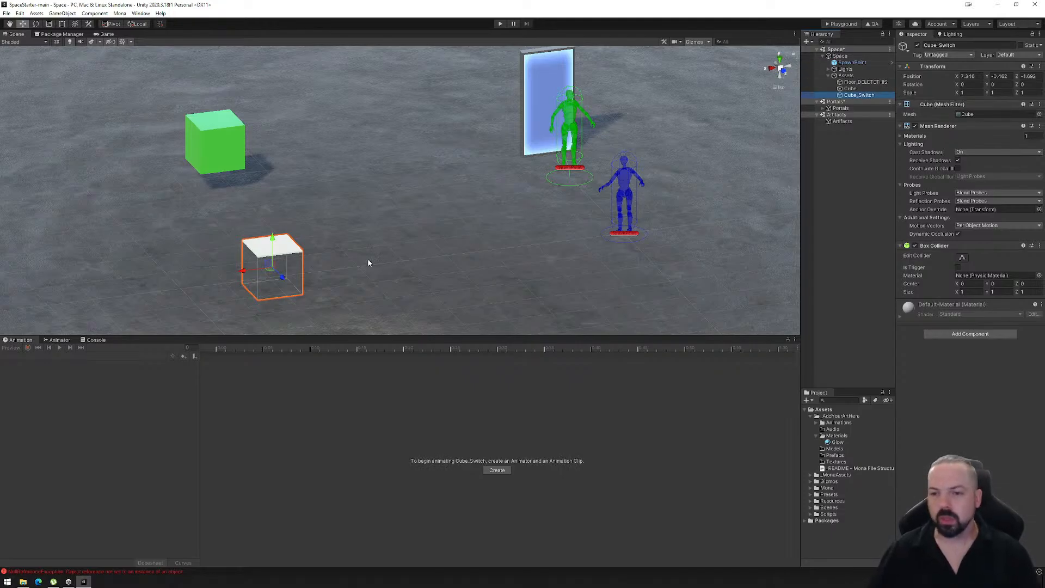
- Create an animation clip for the green cube and save it as Glow_Green in the Animations folder
click(850, 90)
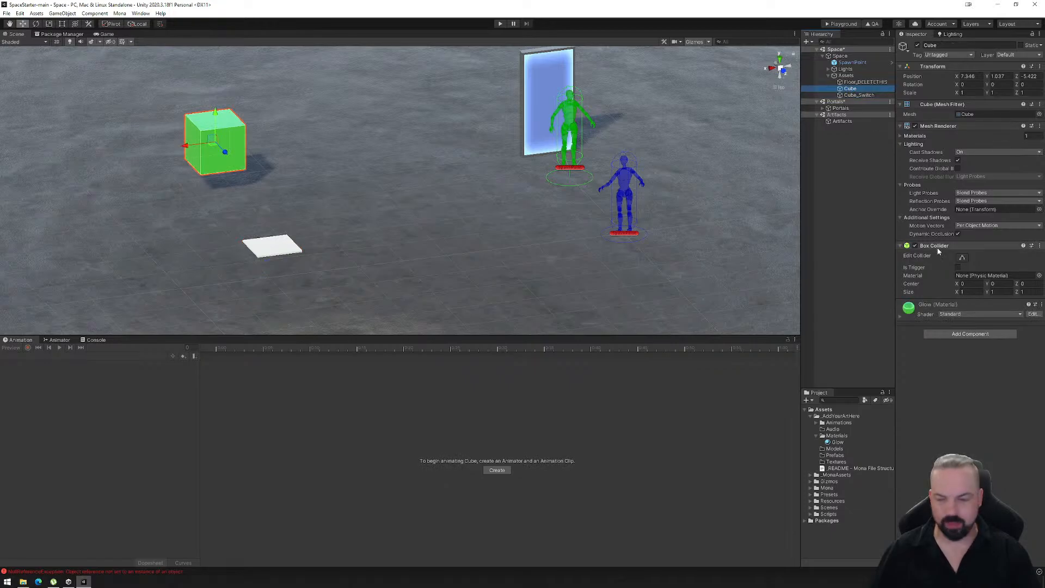
click(497, 471)
click(79, 270)
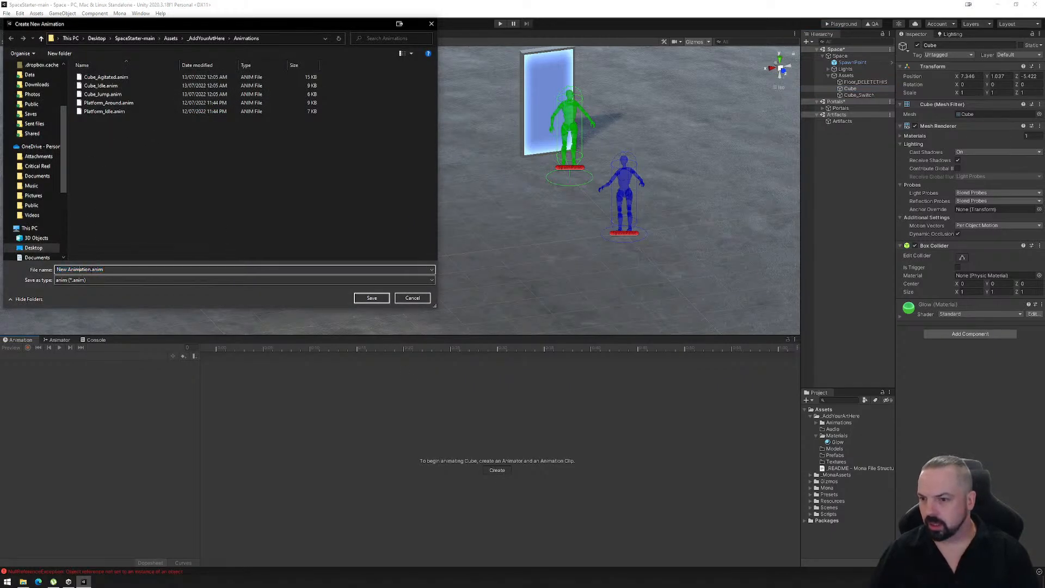
text(Glo)
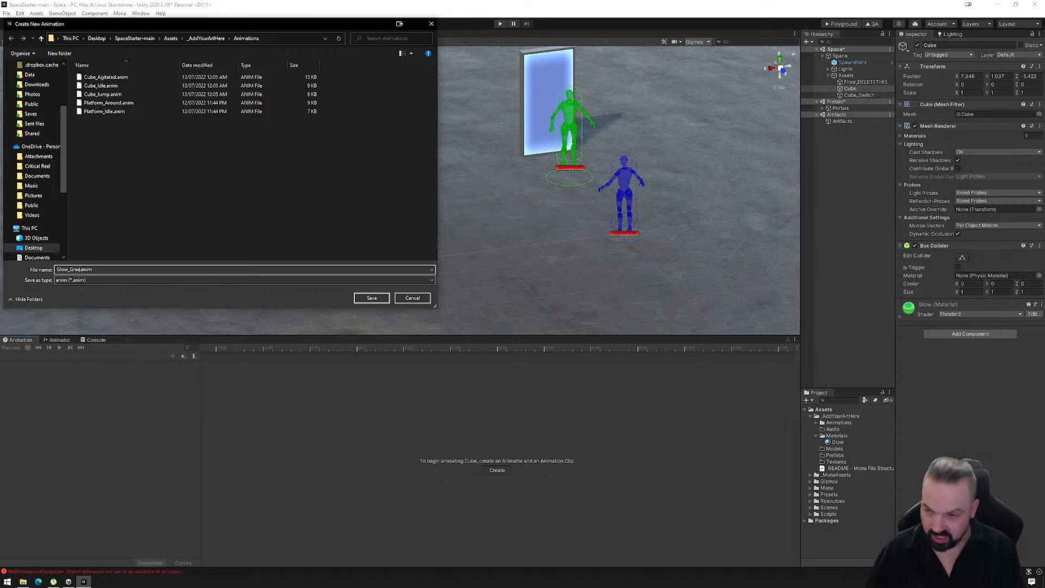
text(w_Green)
key(Return)
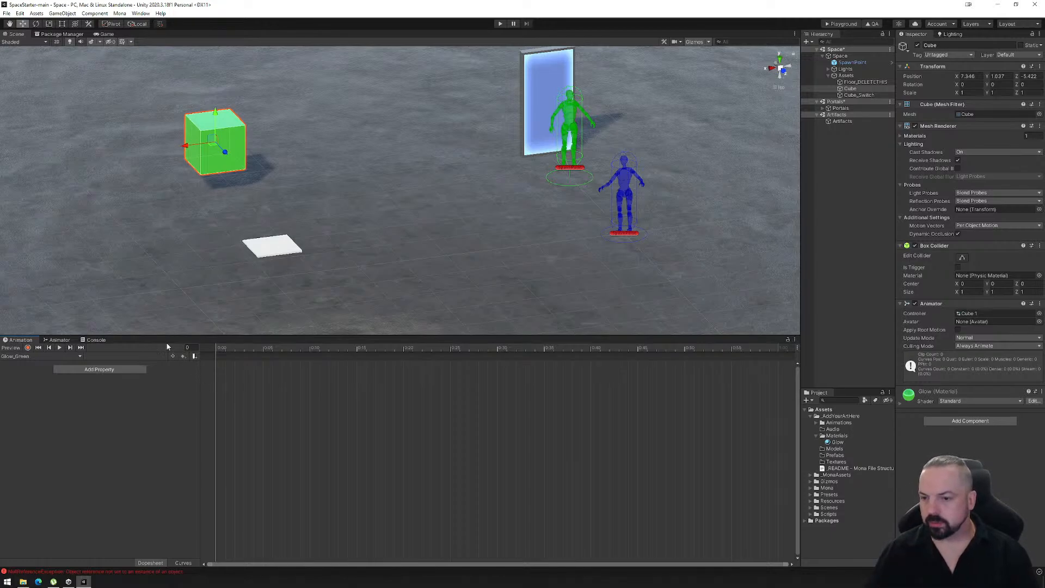
- Record first-frame keys in Glow_Green for the Glow material's light green albedo, green emission colour, metallic 1 and smoothness 1
click(27, 347)
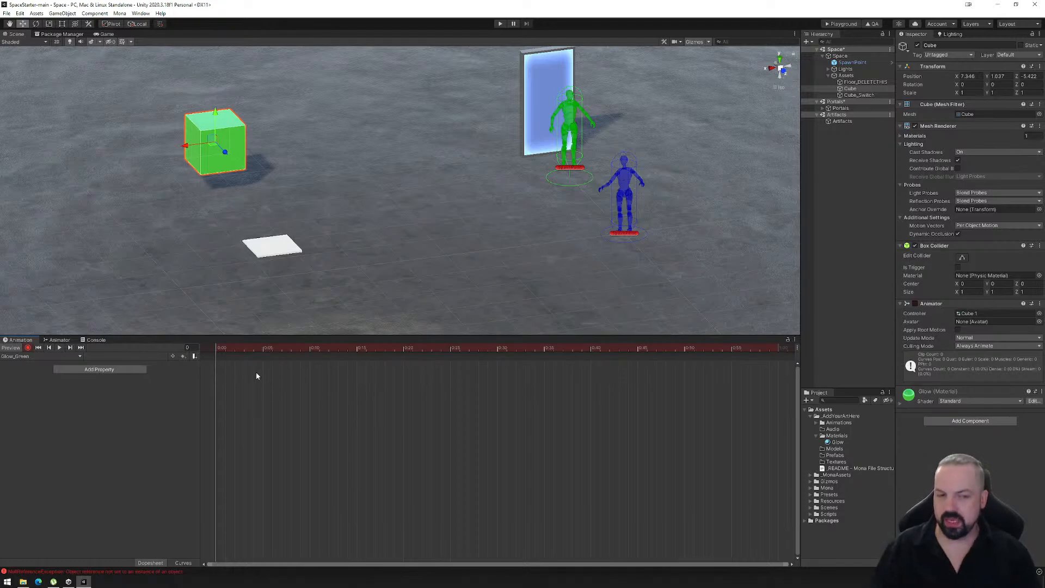
click(920, 391)
scroll(904, 419, down, 3)
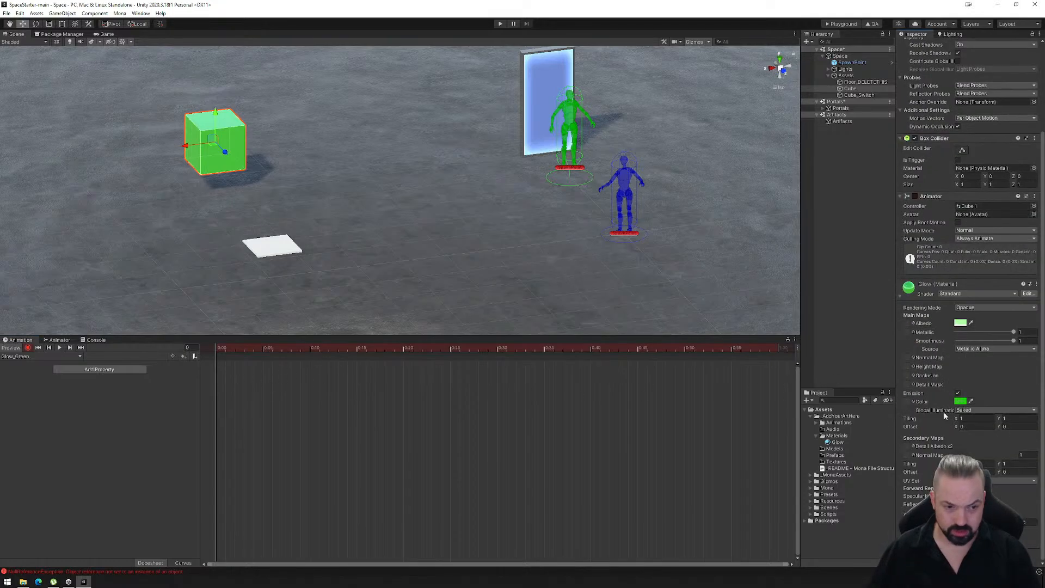
click(960, 323)
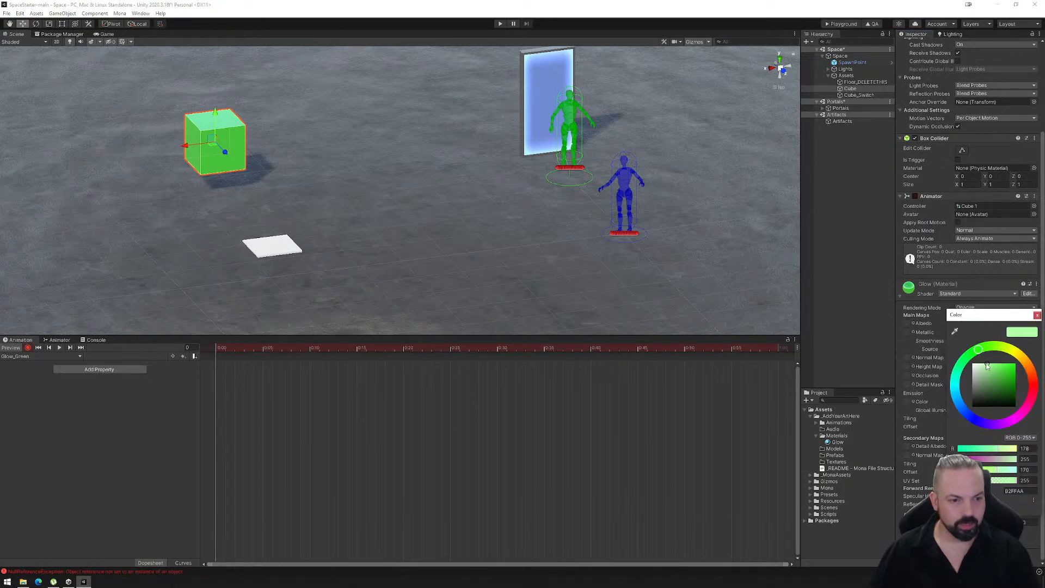
click(988, 365)
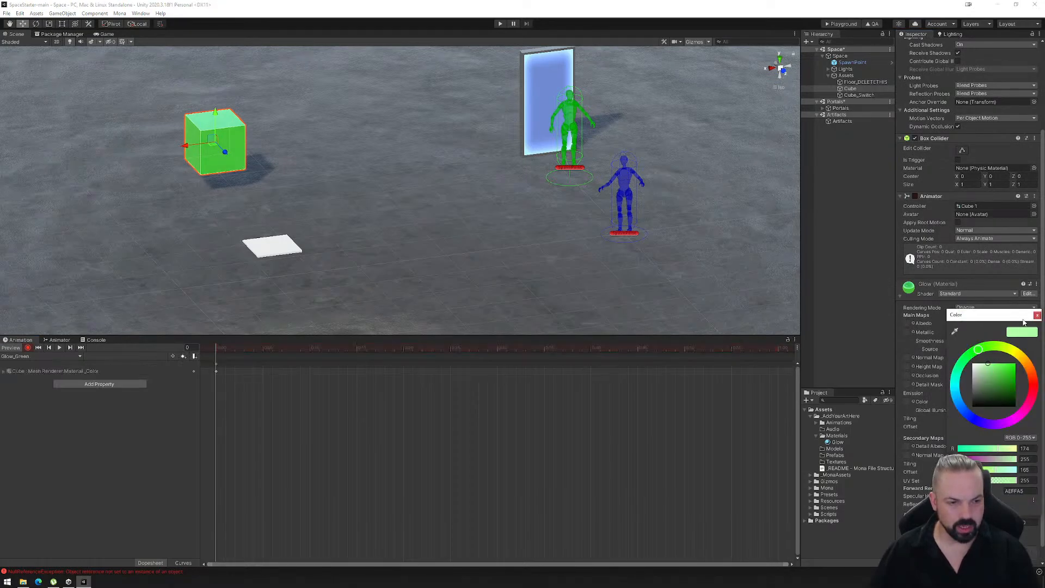
click(1037, 315)
click(960, 401)
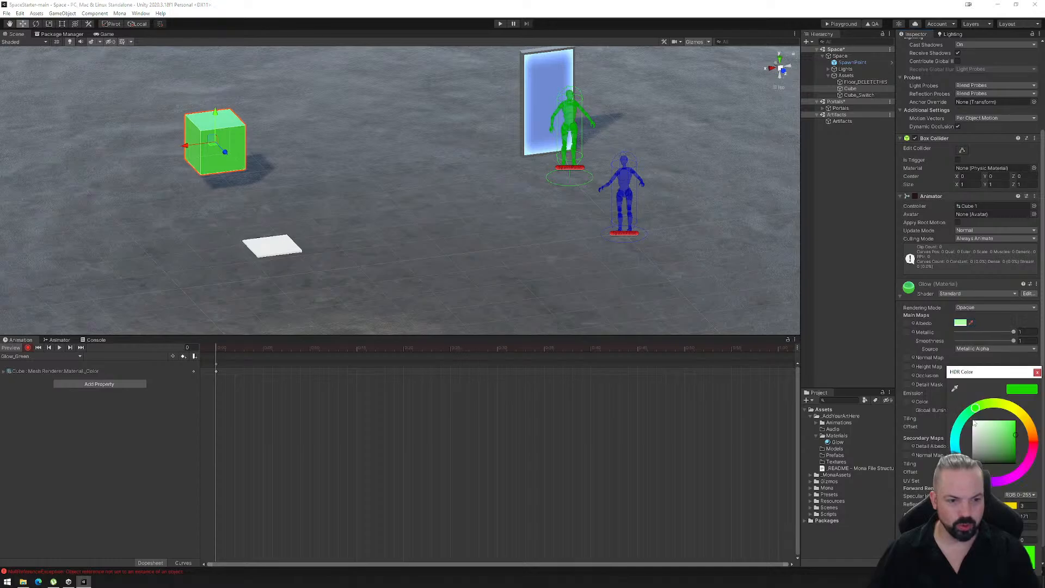
drag(1016, 435, 1016, 434)
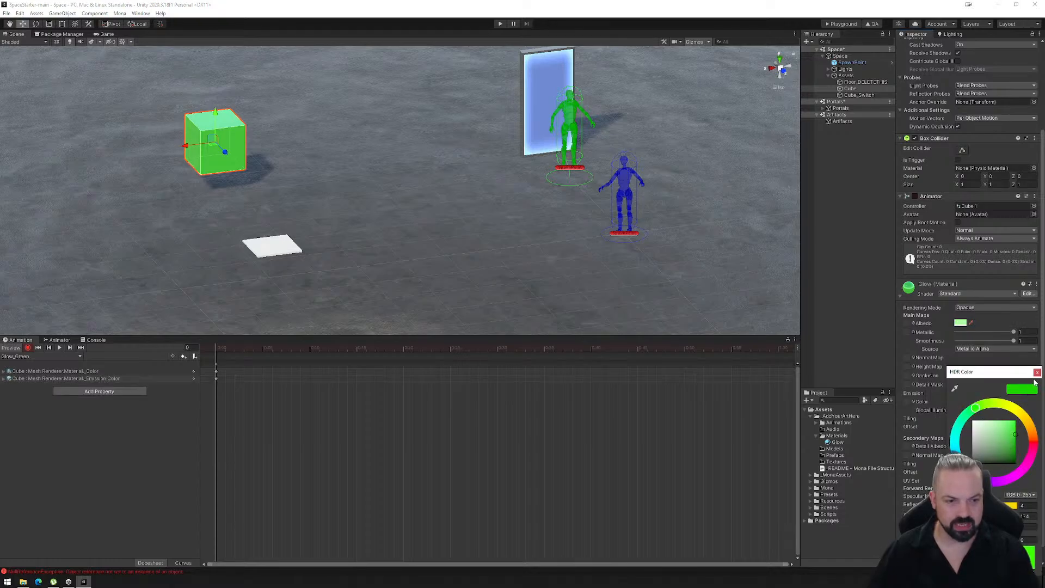
click(1037, 374)
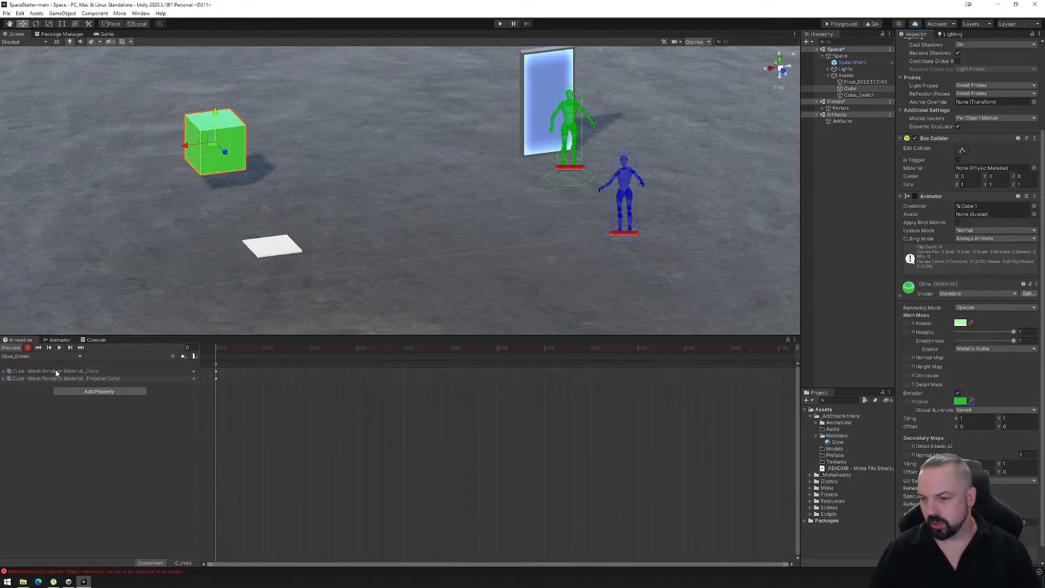
click(1013, 332)
mouse_move(1011, 341)
mouse_down()
mouse_move(988, 345)
mouse_move(1014, 343)
mouse_up()
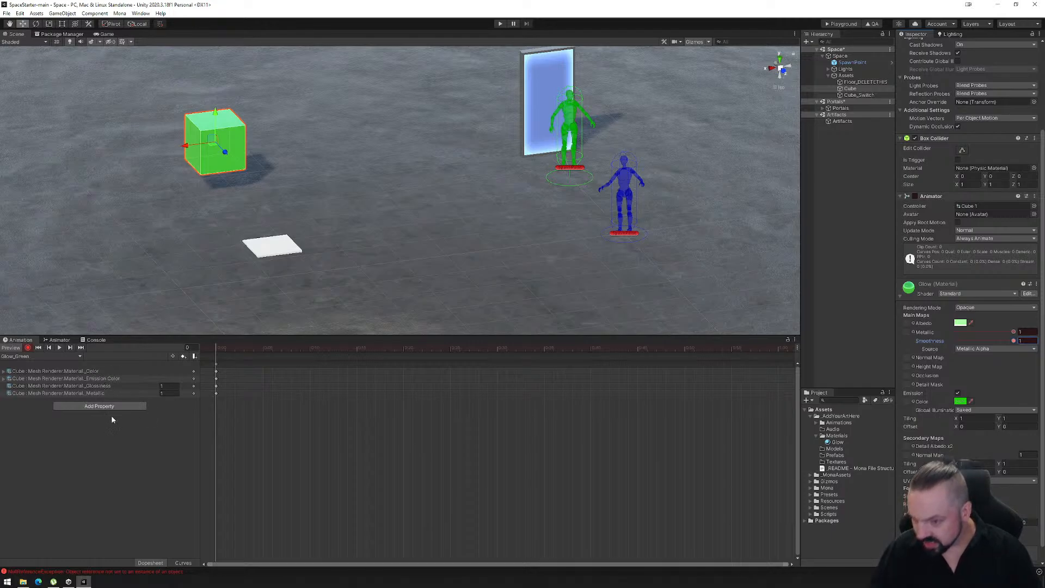
- Create a second animation clip for the cube and save it as Glow_Red.anim in the Animations folder
click(79, 356)
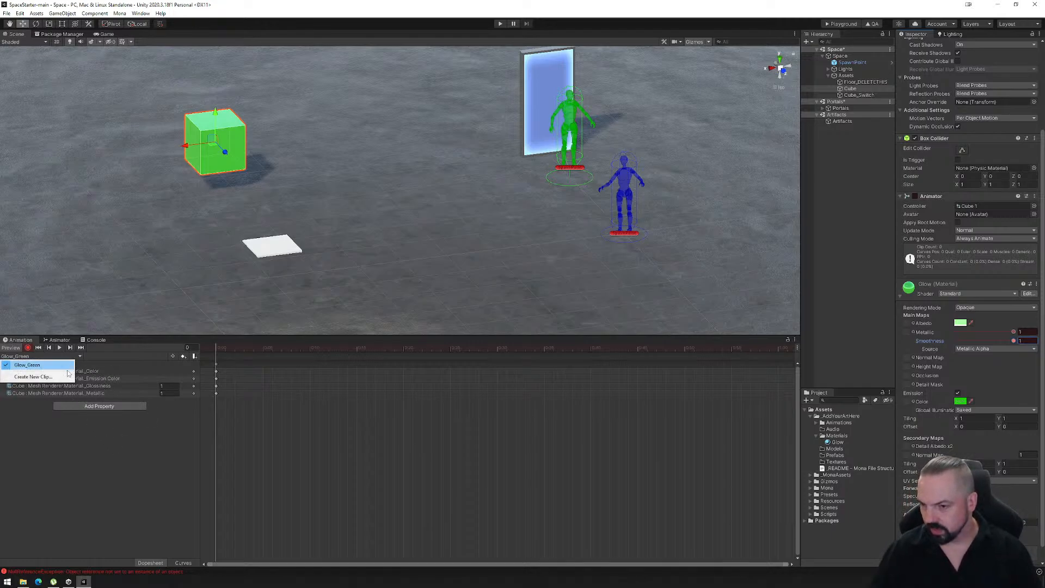
click(68, 377)
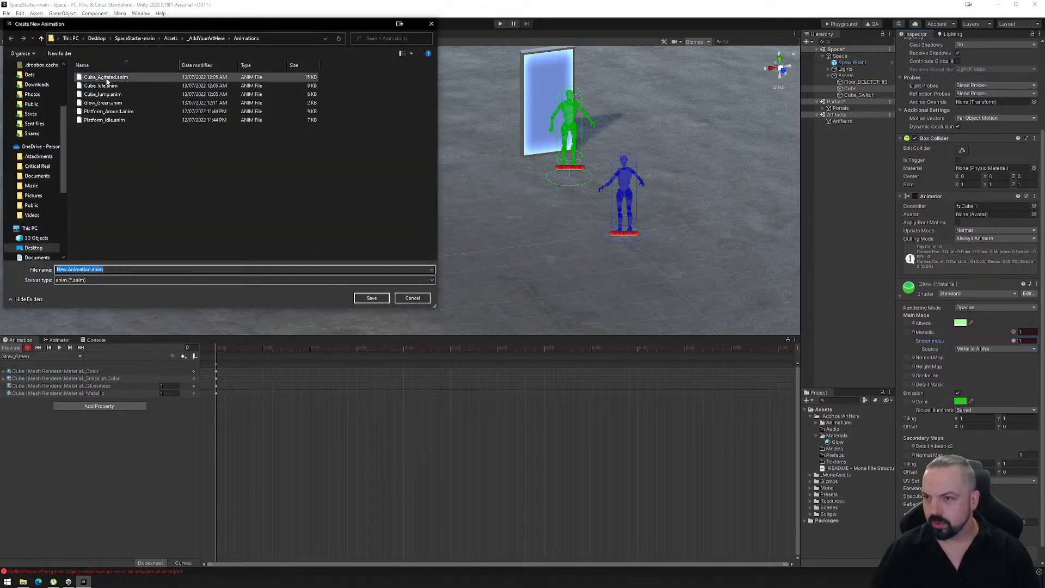
click(104, 77)
click(103, 87)
click(104, 102)
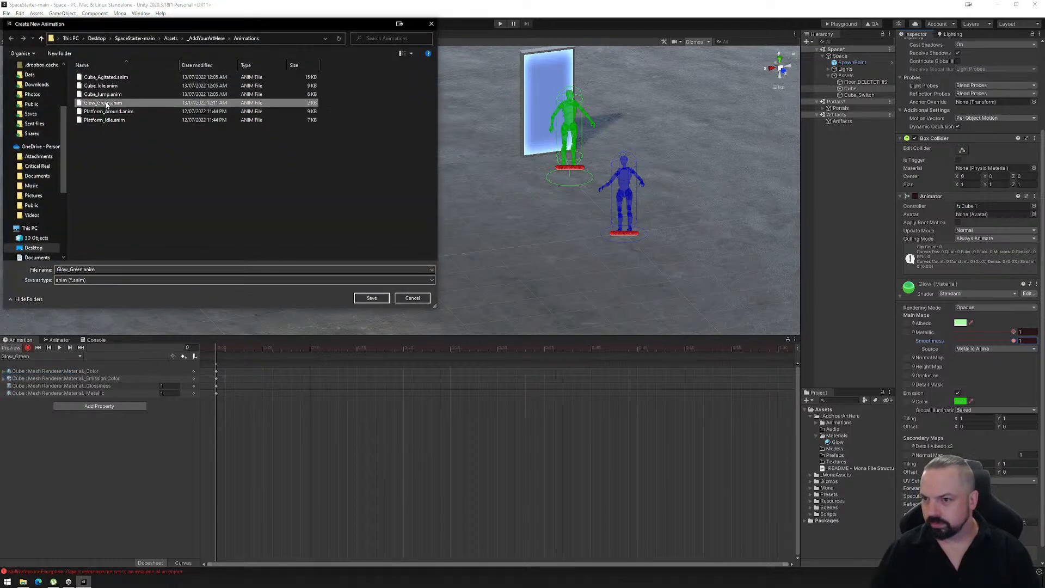
click(75, 269)
click(73, 270)
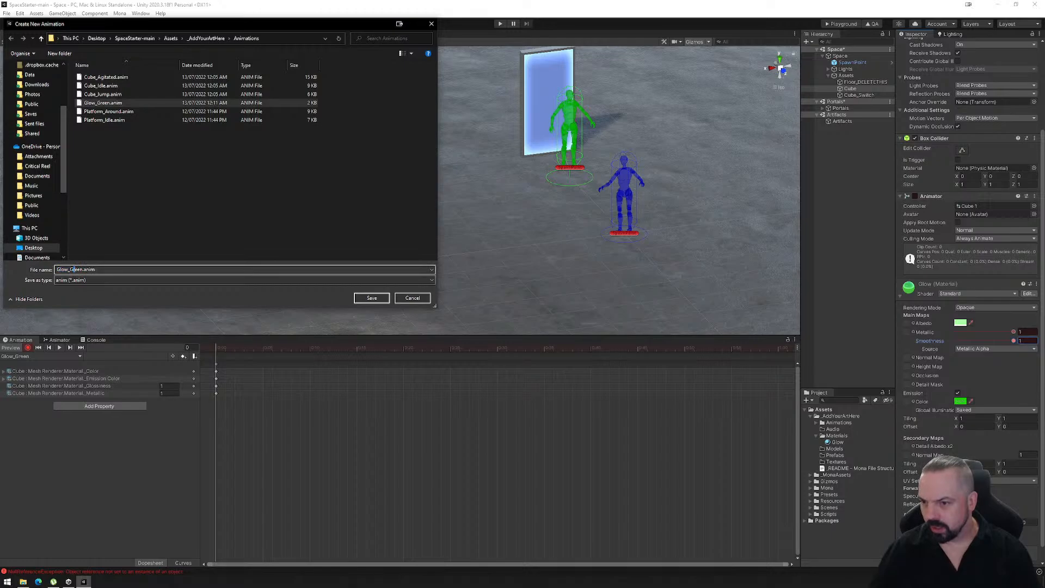
drag(82, 268, 83, 268)
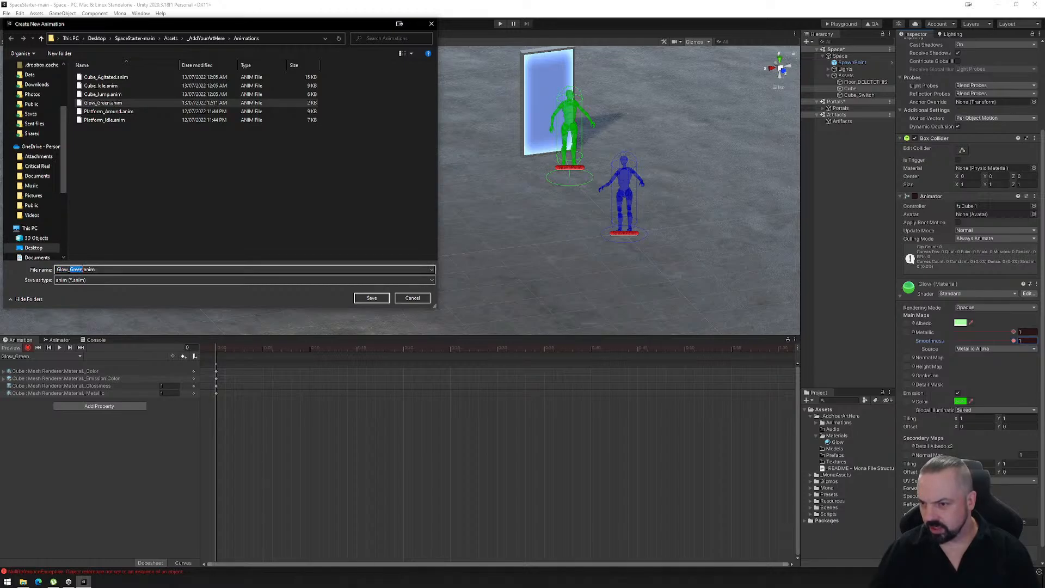
text(Red)
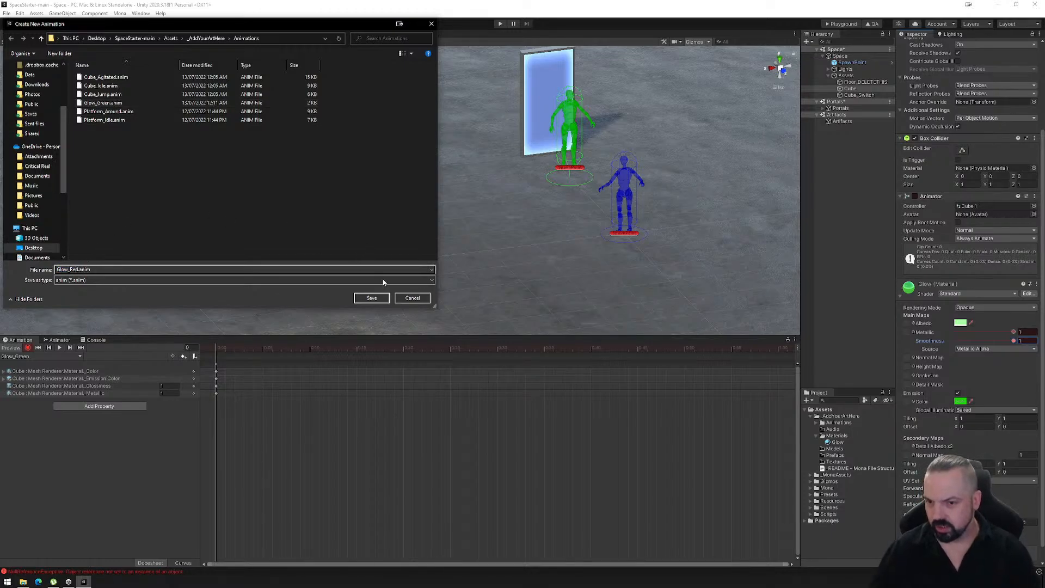
click(366, 298)
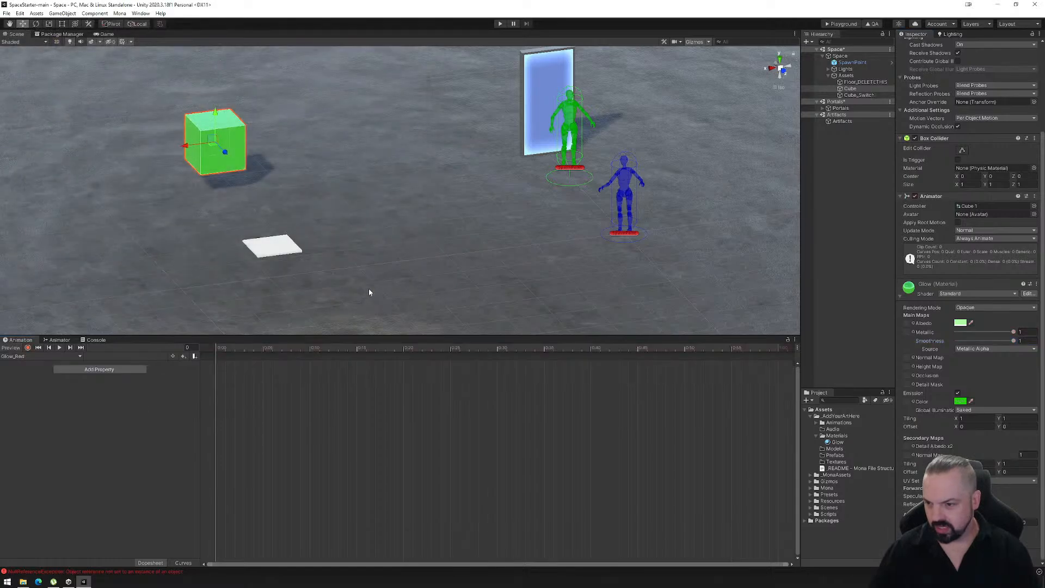
- Record first-frame keys in Glow_Red for the Glow material with a red albedo, pinkish-red emission colour, metallic 0 and smoothness 0
click(27, 348)
click(960, 324)
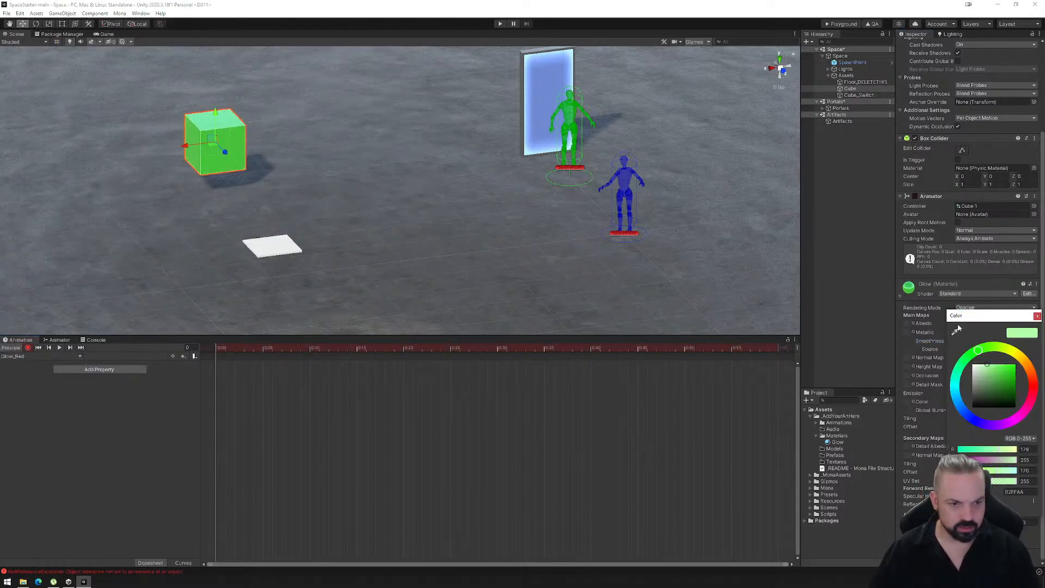
mouse_move(1027, 376)
mouse_down()
mouse_move(1034, 385)
mouse_move(1025, 359)
mouse_up()
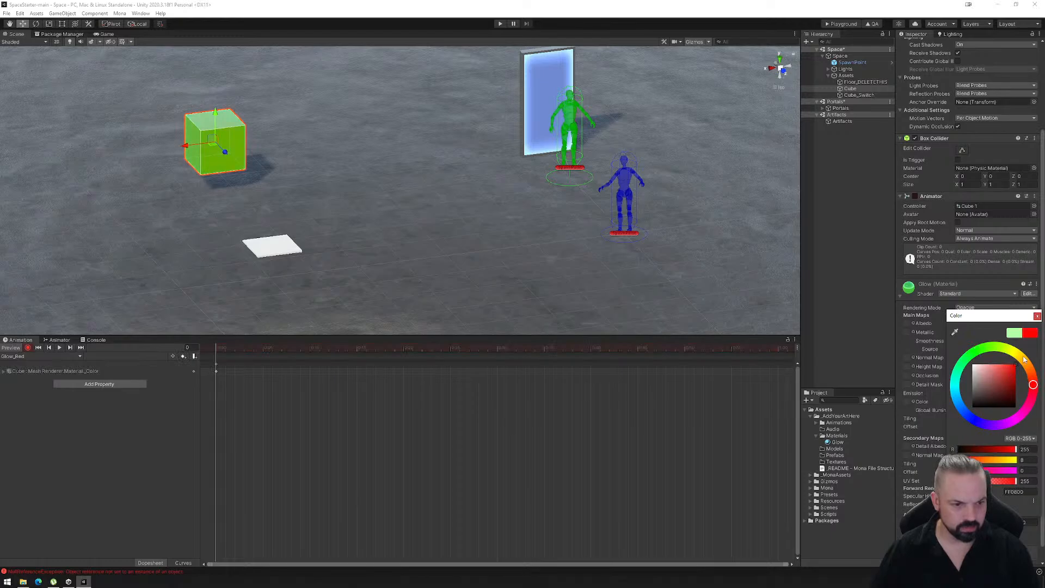
click(1038, 315)
click(962, 401)
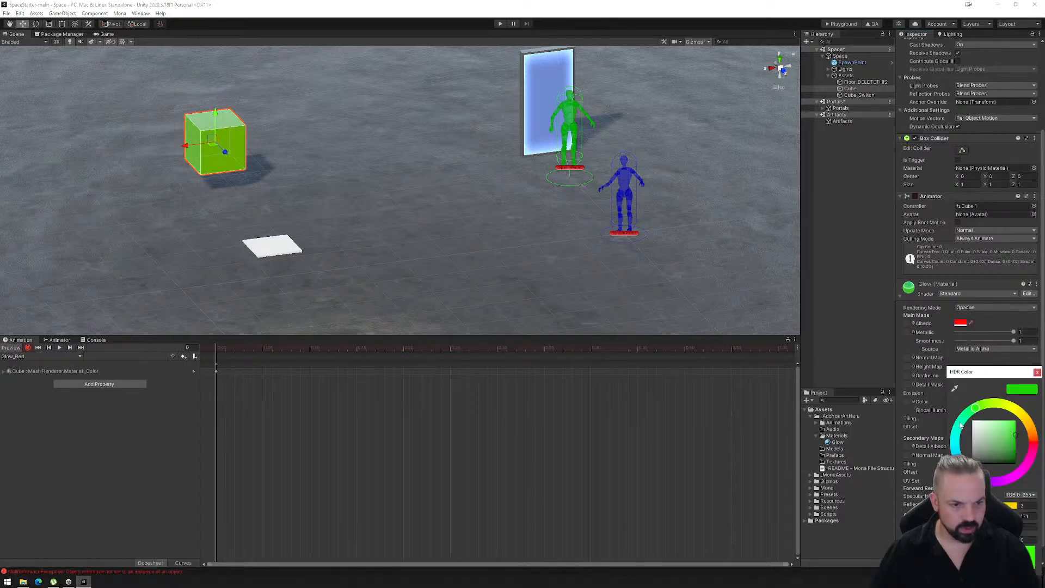
drag(1028, 444, 1032, 452)
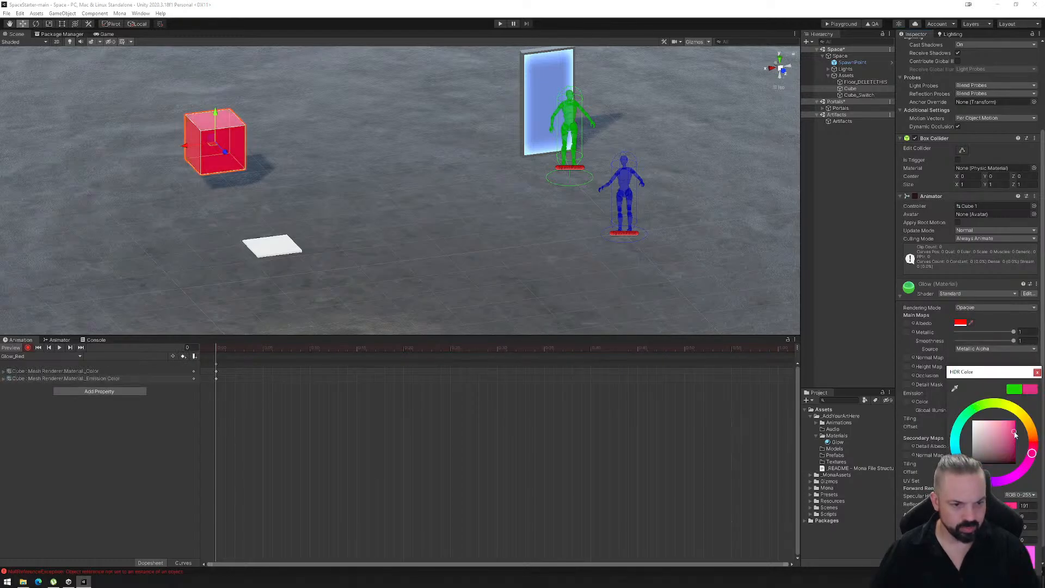
click(1037, 373)
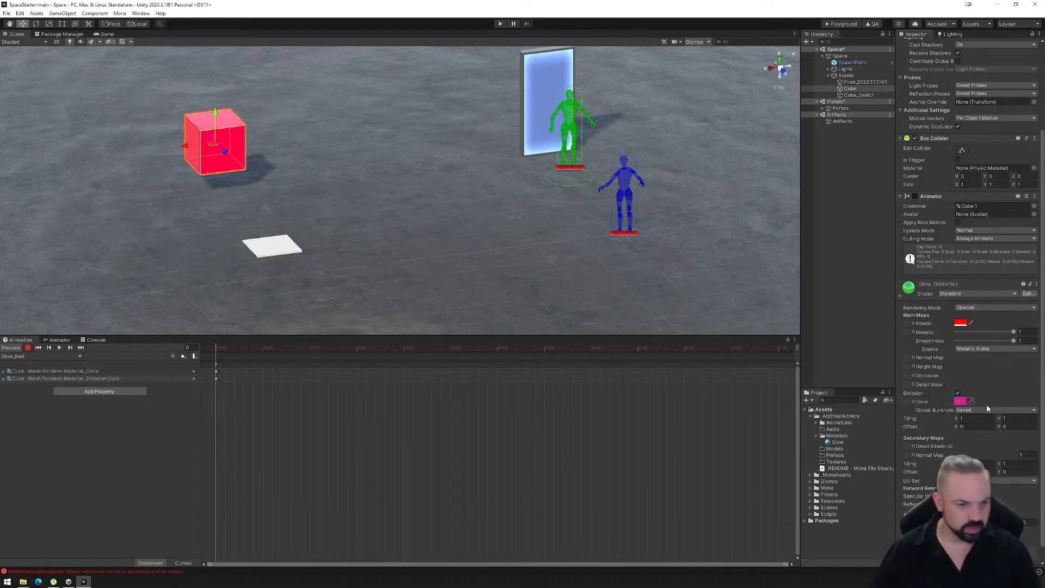
drag(1014, 332, 953, 349)
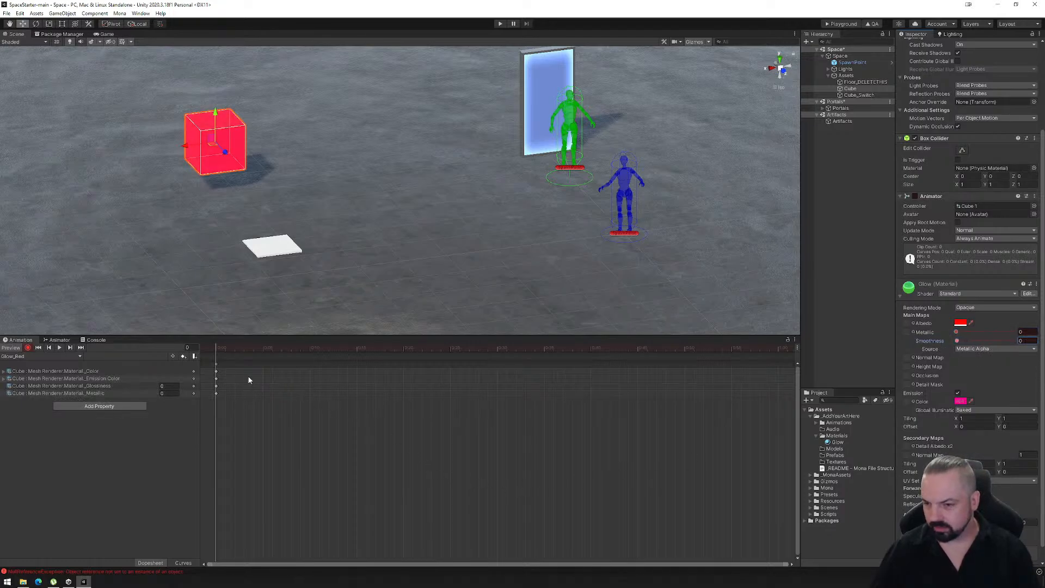
click(213, 347)
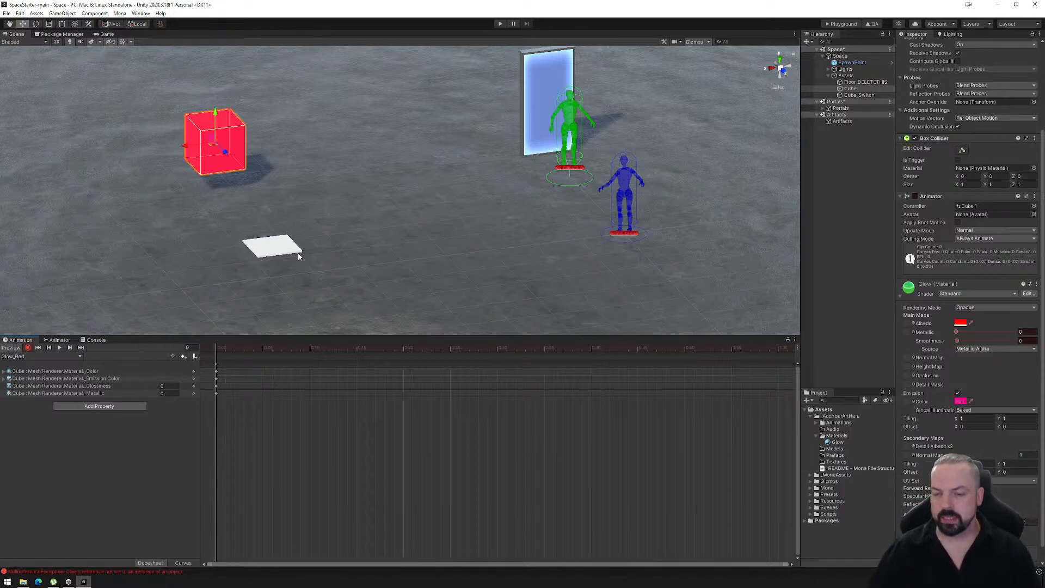
- Create an empty child object under Cube_Switch and rename it R_Switch
click(856, 96)
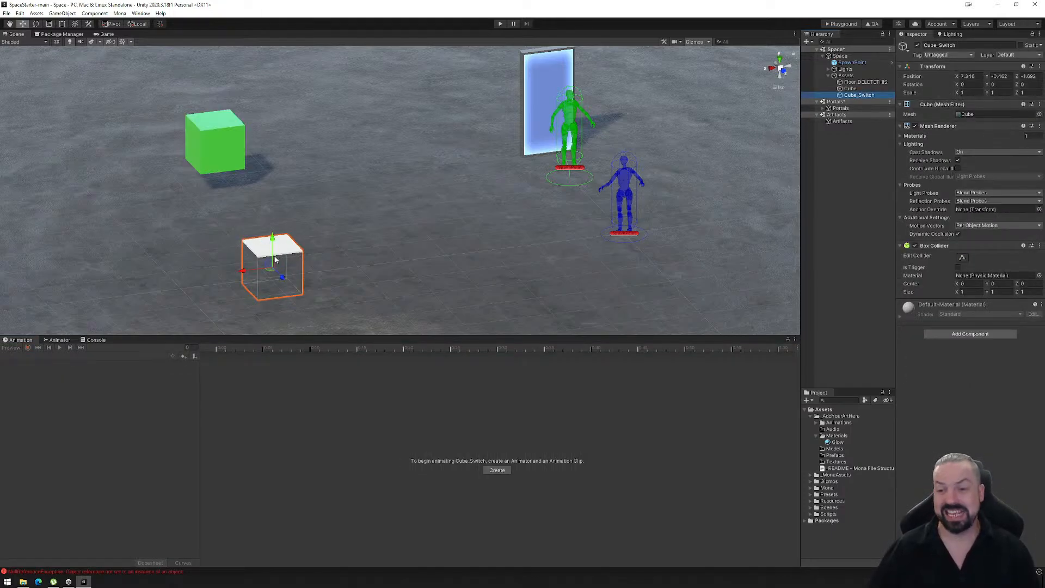
right_click(847, 96)
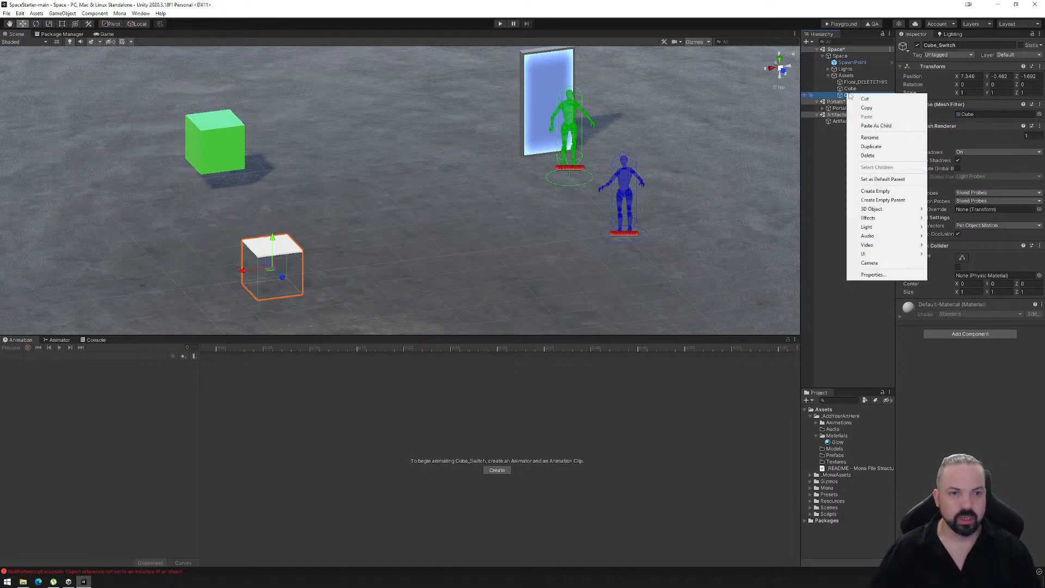
click(870, 189)
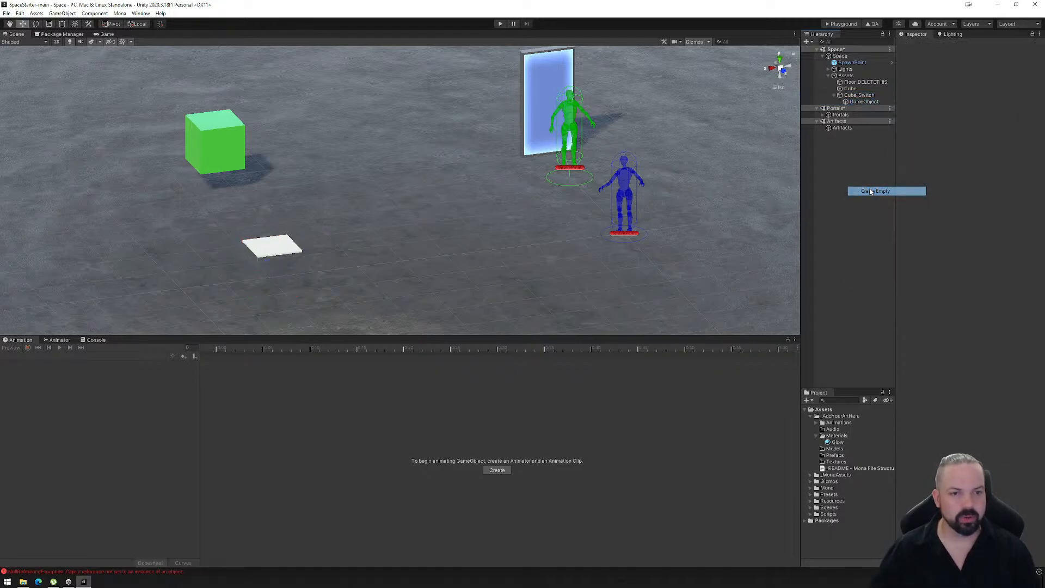
click(858, 103)
key(F2)
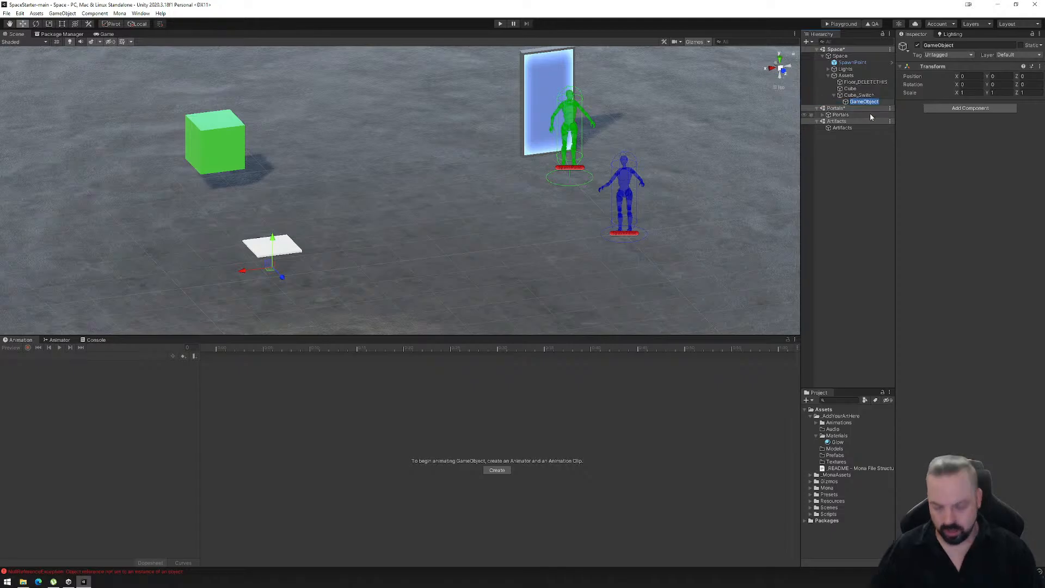
text(R_Switch)
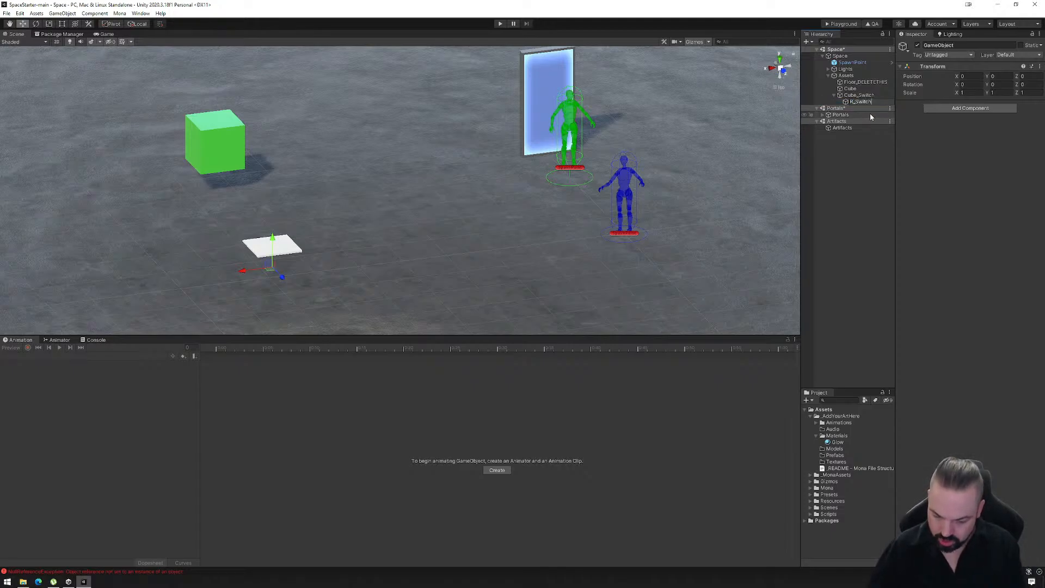
key(Return)
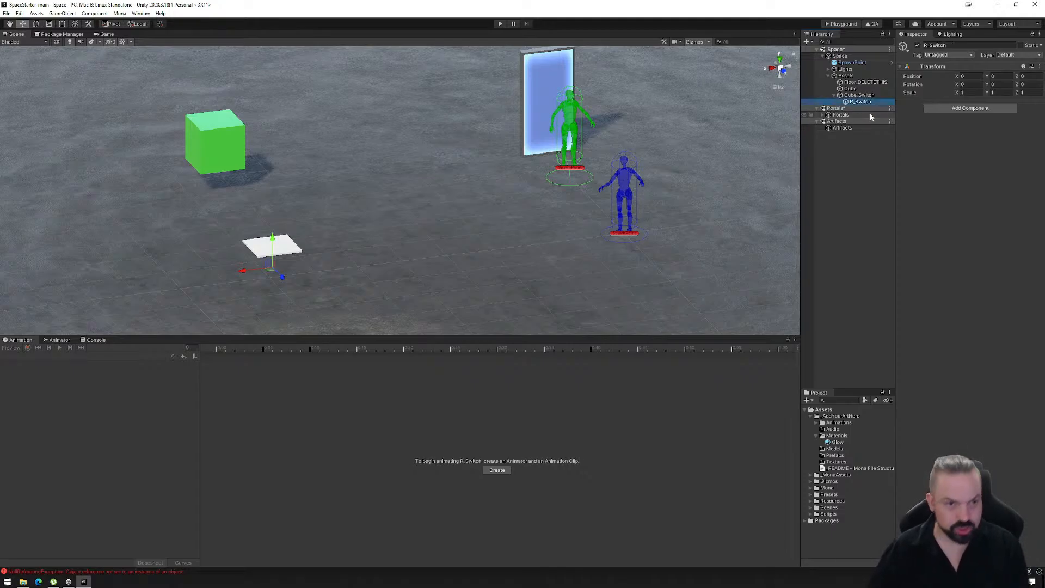
- Add a Mona Reactor component and a Box Collider to R_Switch
click(959, 109)
text(reac)
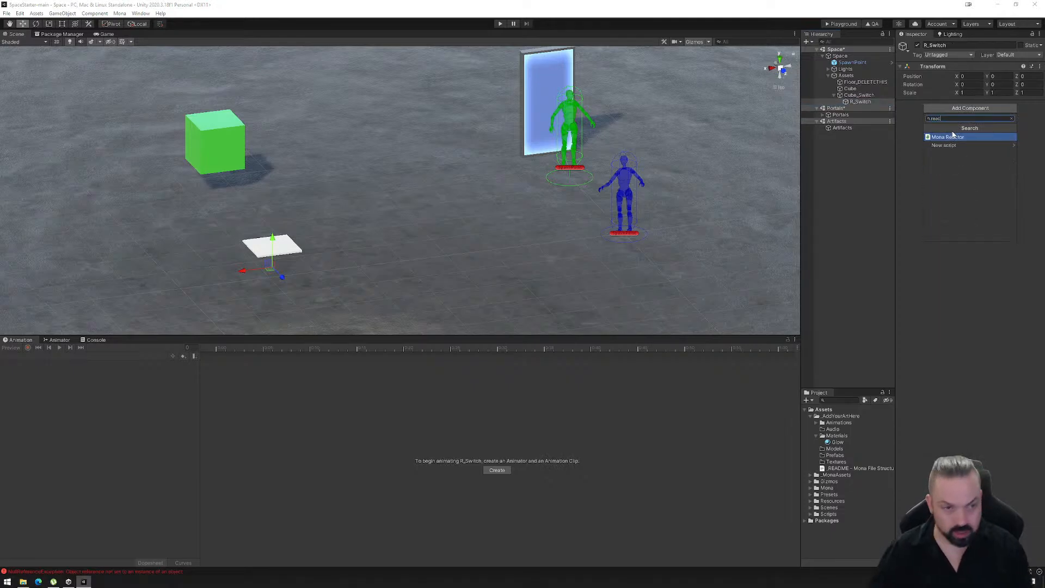
click(958, 140)
click(956, 213)
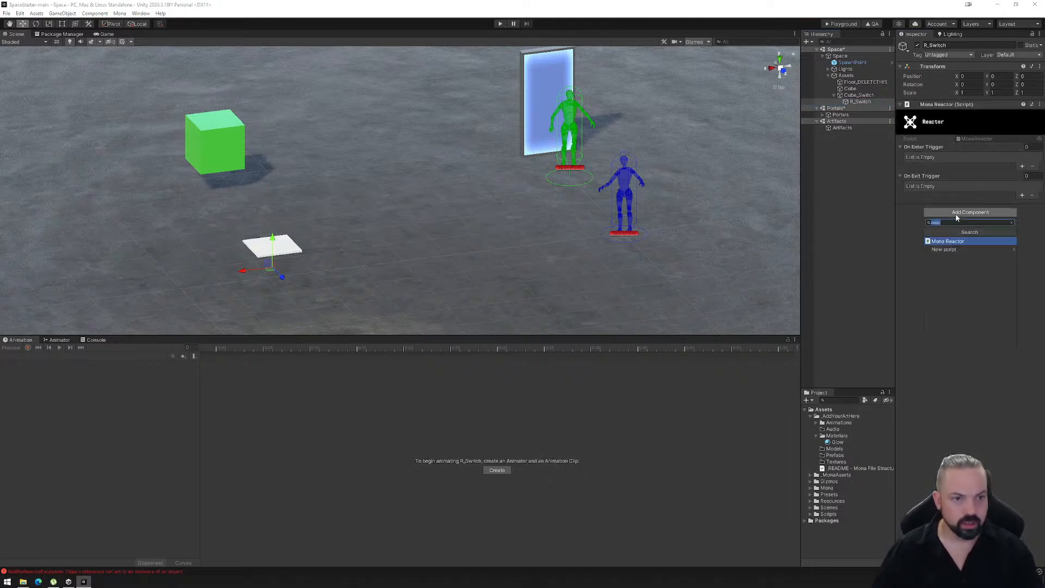
text(box)
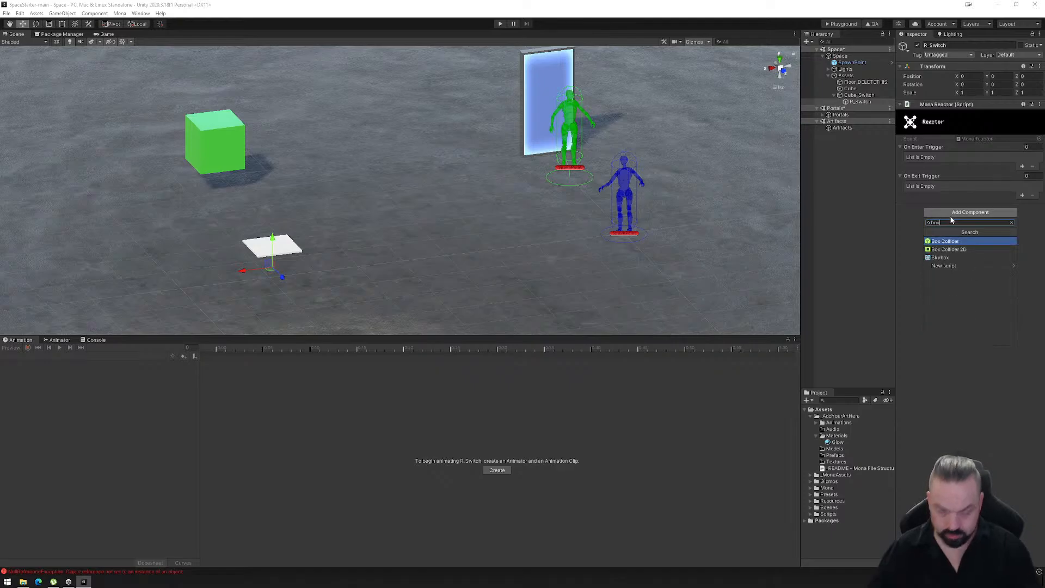
click(947, 242)
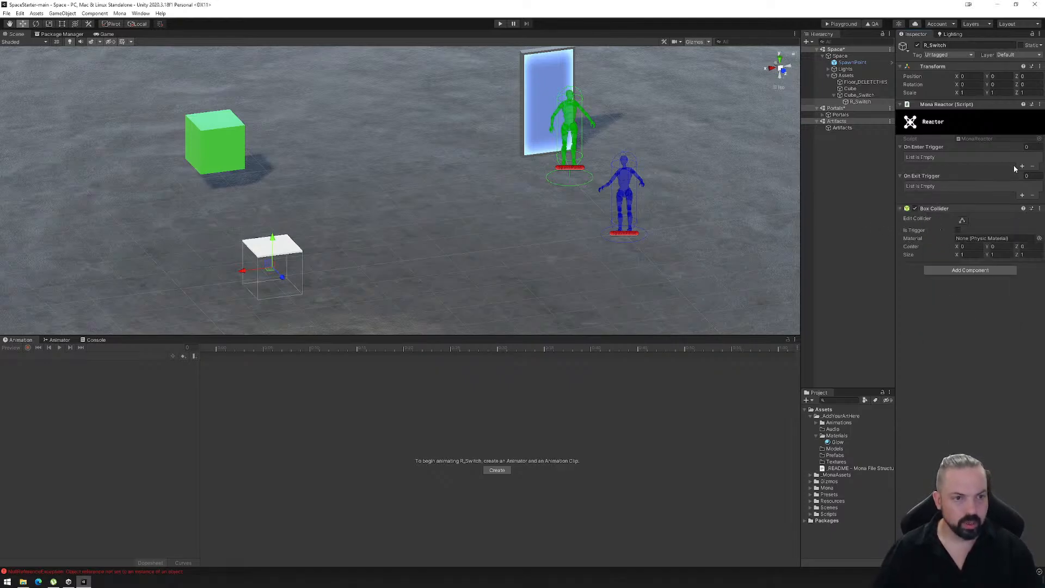
- Add an On Enter Trigger entry to R_Switch named Switch, with the Invert operation and Cube as its object
click(1022, 167)
click(964, 165)
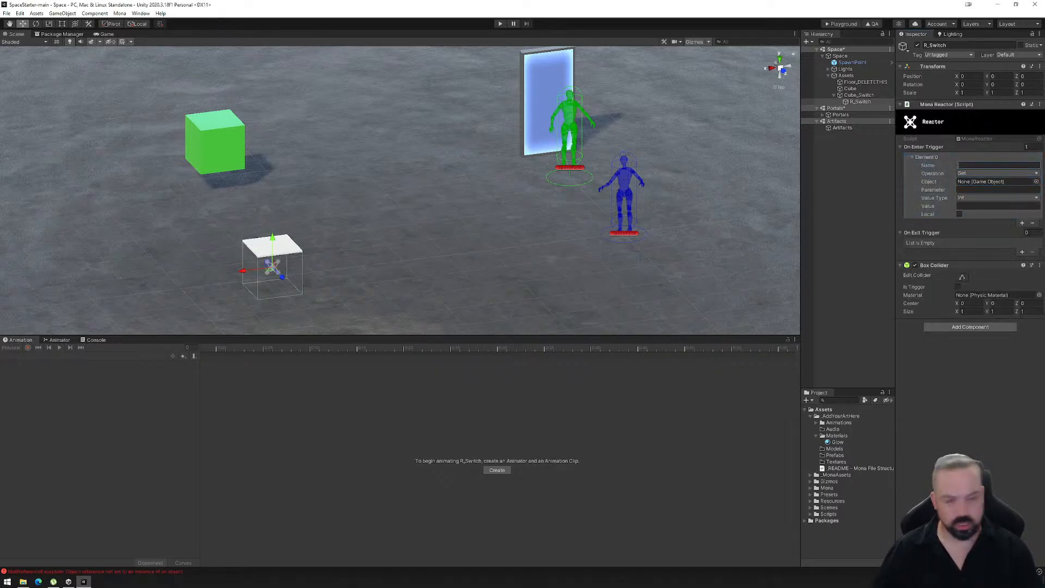
text(Switch)
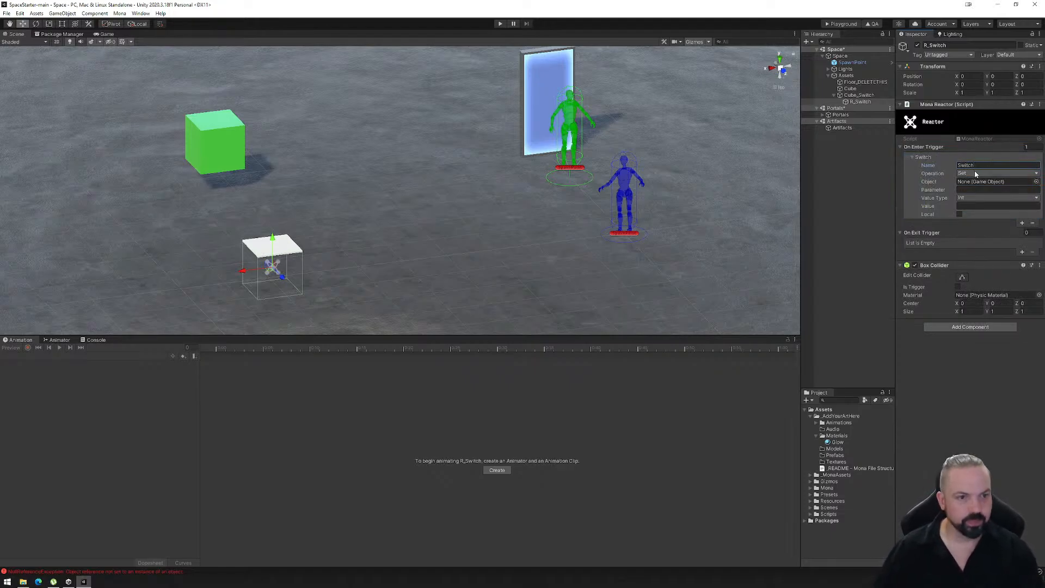
click(973, 173)
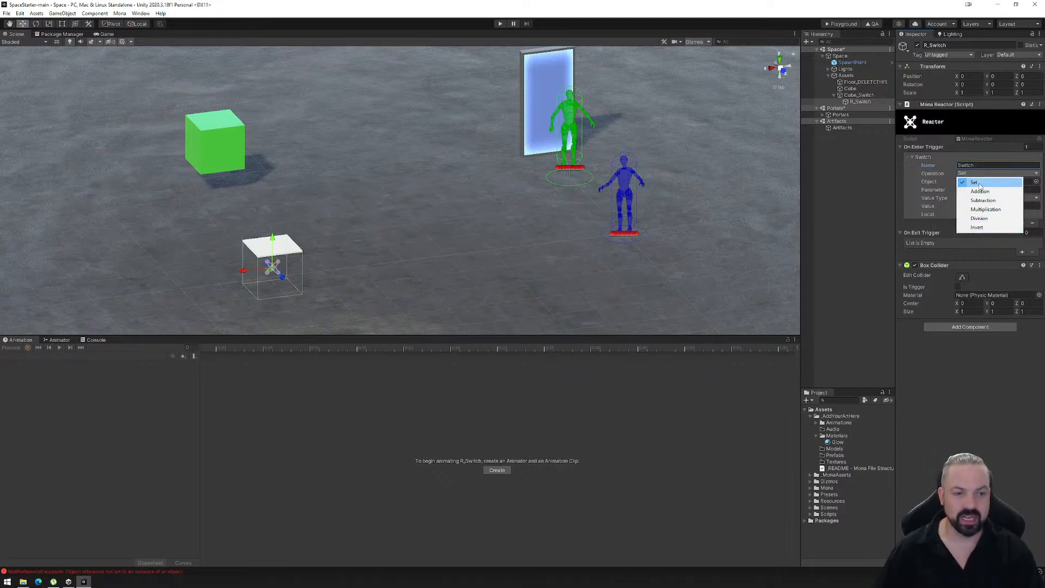
click(977, 227)
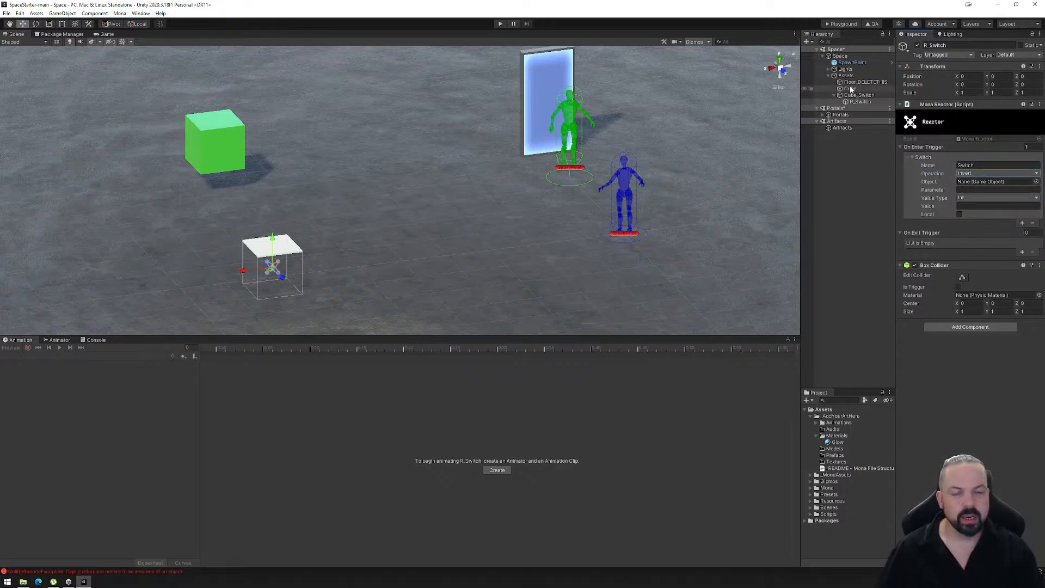
drag(850, 91, 975, 184)
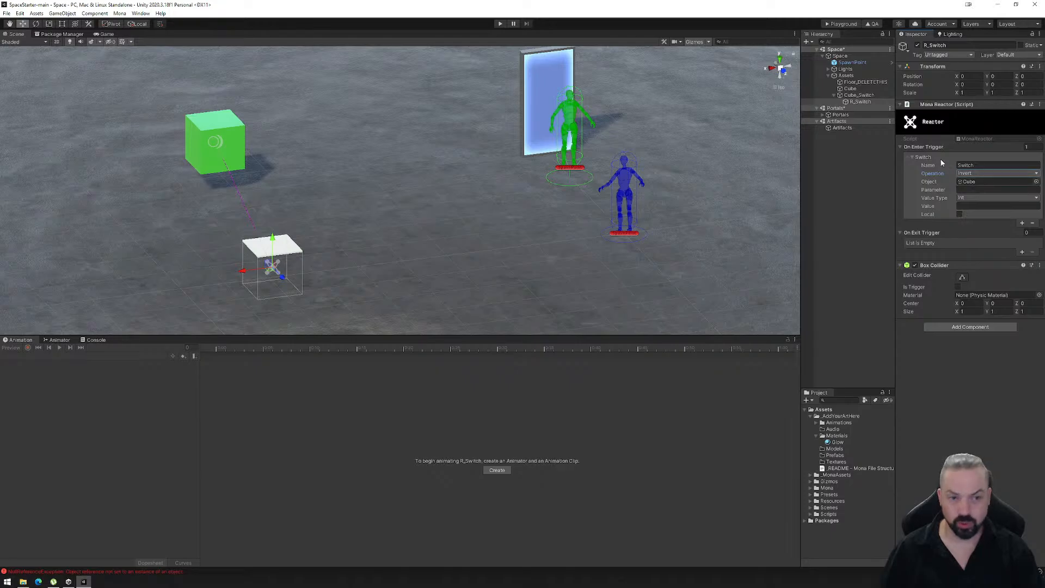
- Open the Cube's animator graph and arrange the Glow_Red state directly above the Glow_Green state
click(851, 89)
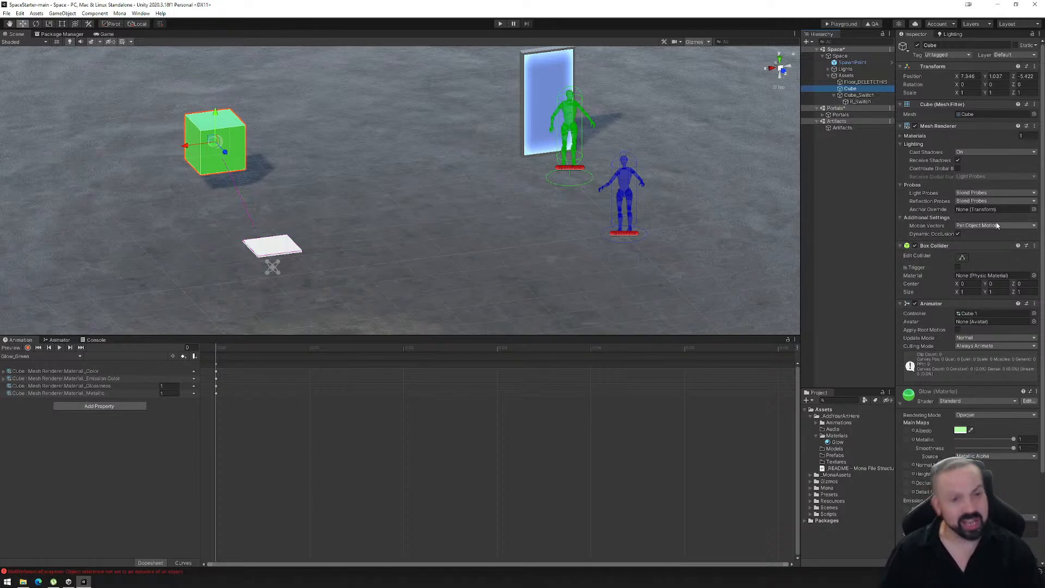
click(860, 102)
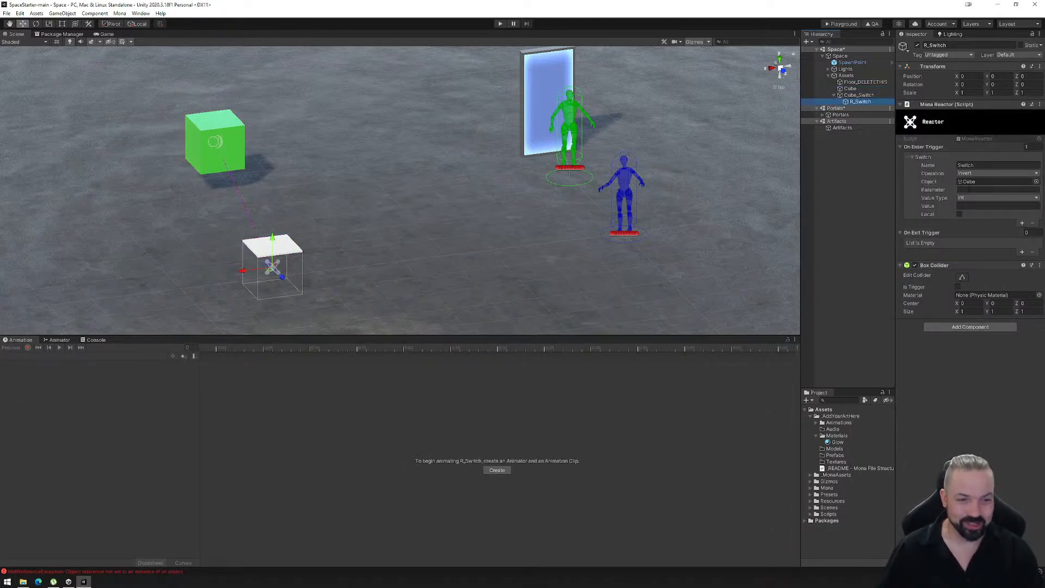
click(850, 89)
click(60, 338)
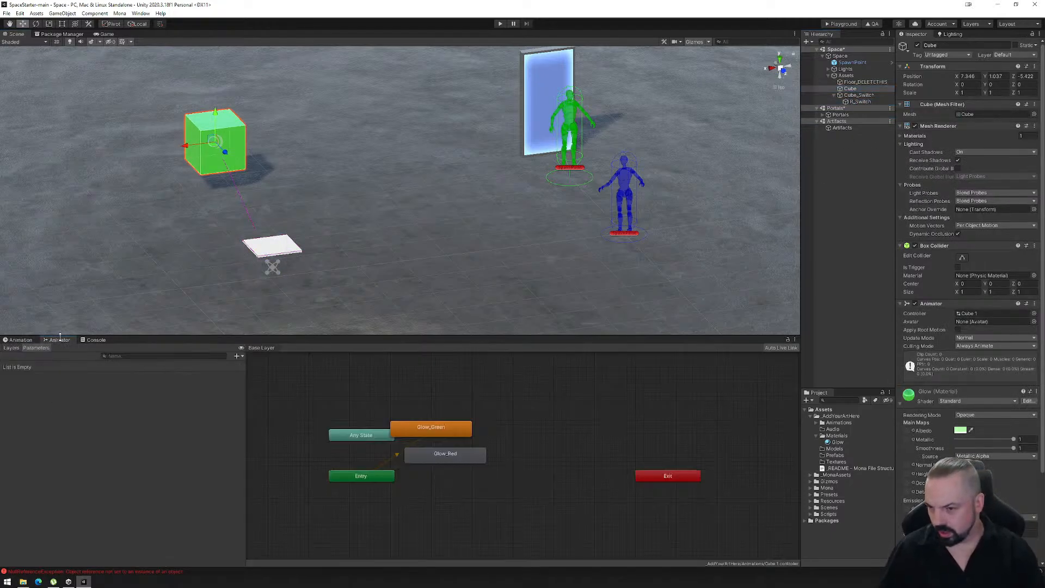
drag(451, 432, 485, 429)
drag(483, 478, 479, 474)
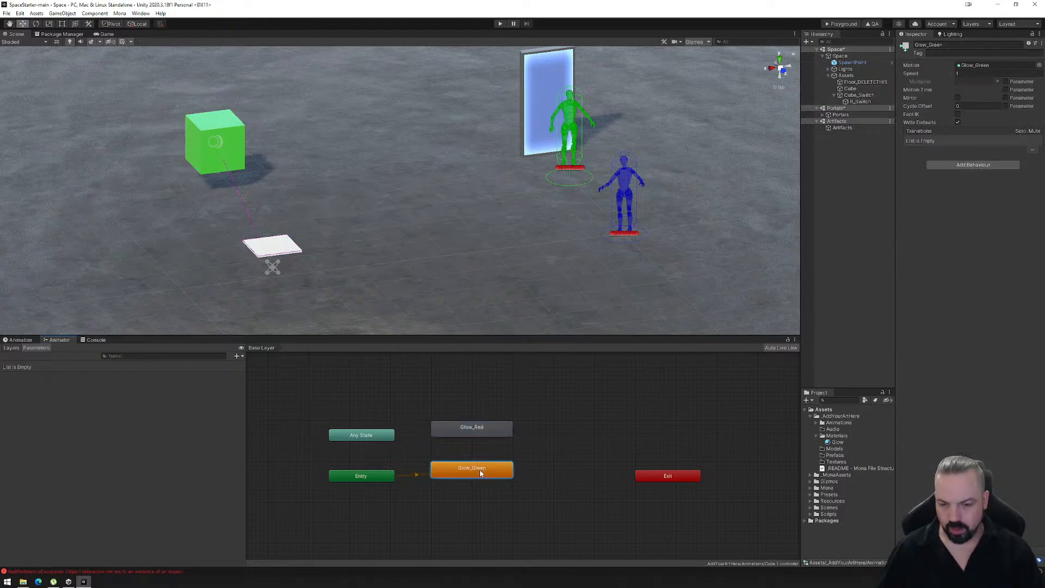
- Create transitions in both directions between the Glow_Green and Glow_Red states
right_click(480, 473)
click(498, 478)
click(471, 430)
right_click(473, 431)
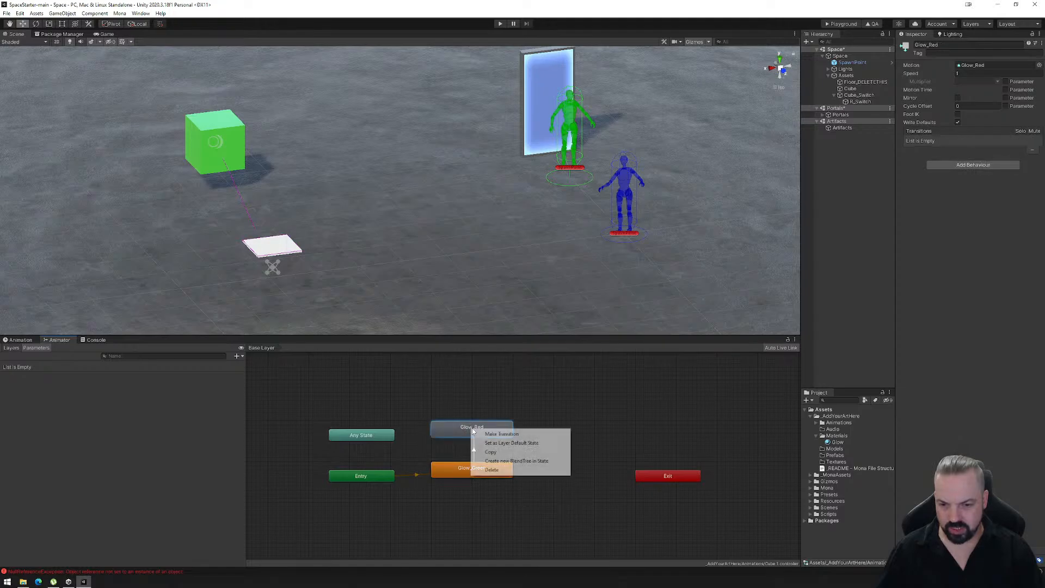
click(501, 434)
click(472, 470)
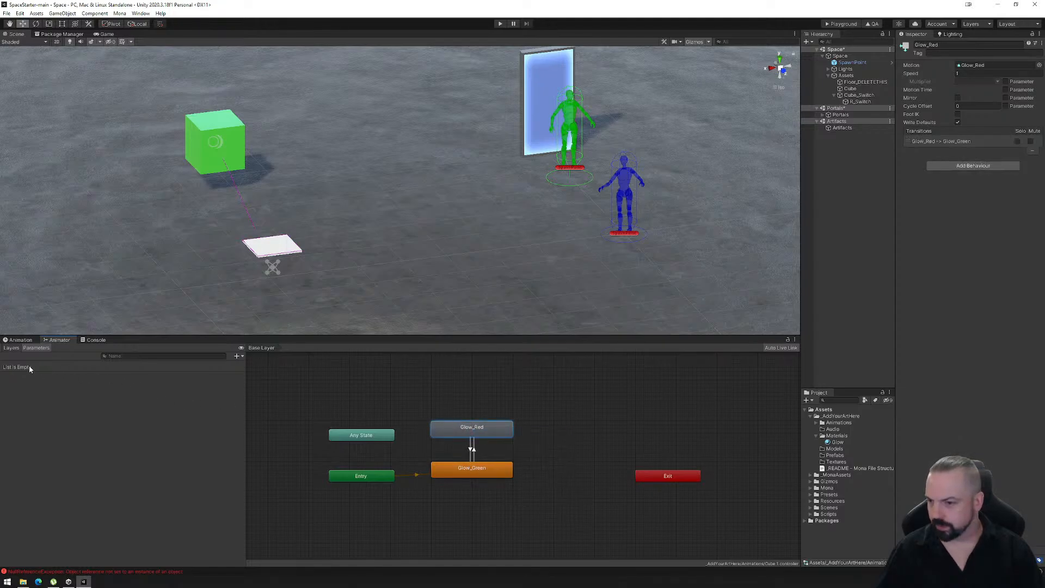
- Add a Bool parameter named Switch to the Cube's animator
click(237, 356)
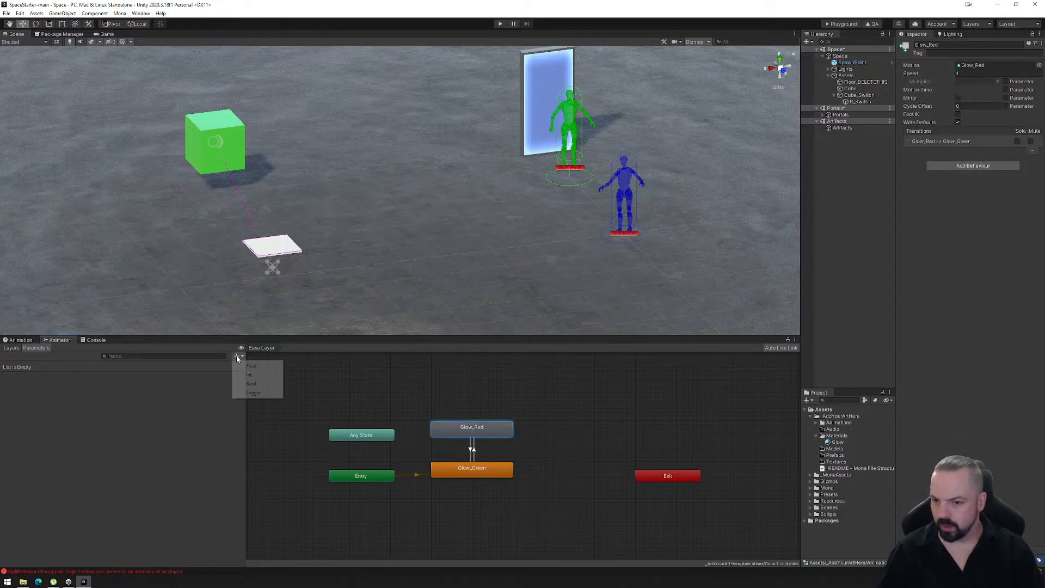
click(257, 384)
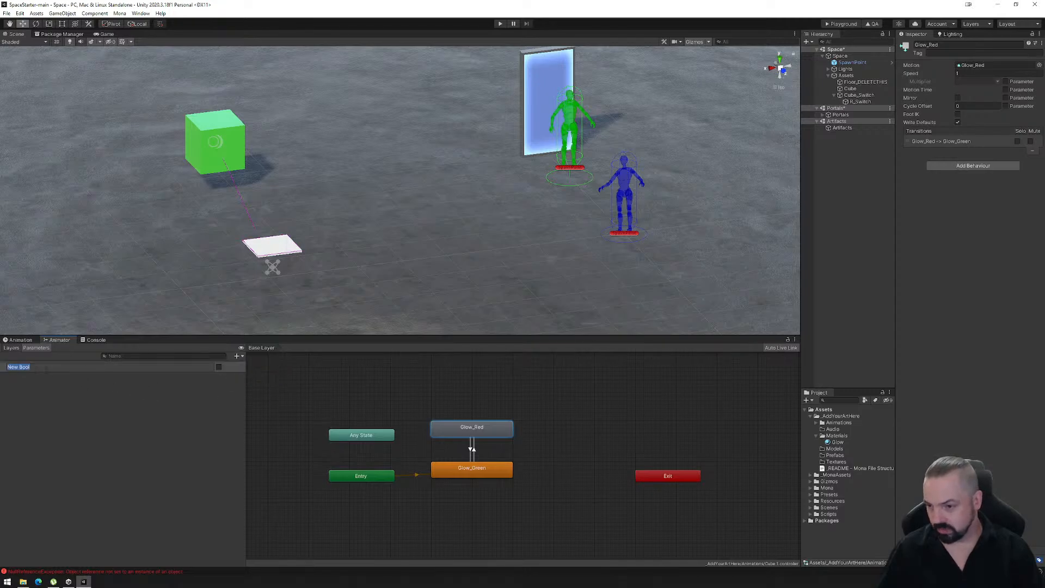
key(BackSpace)
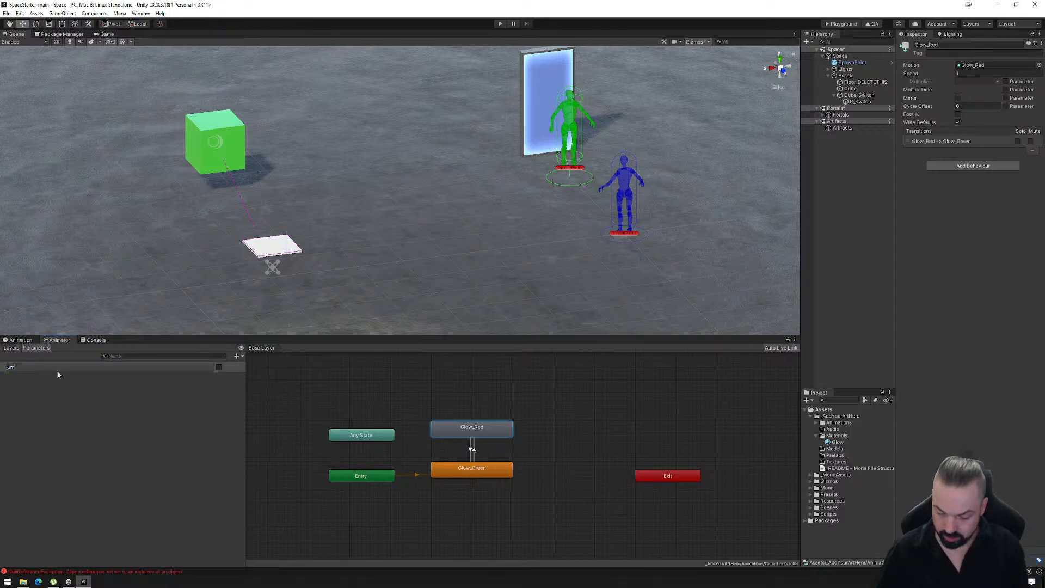
text(Sw)
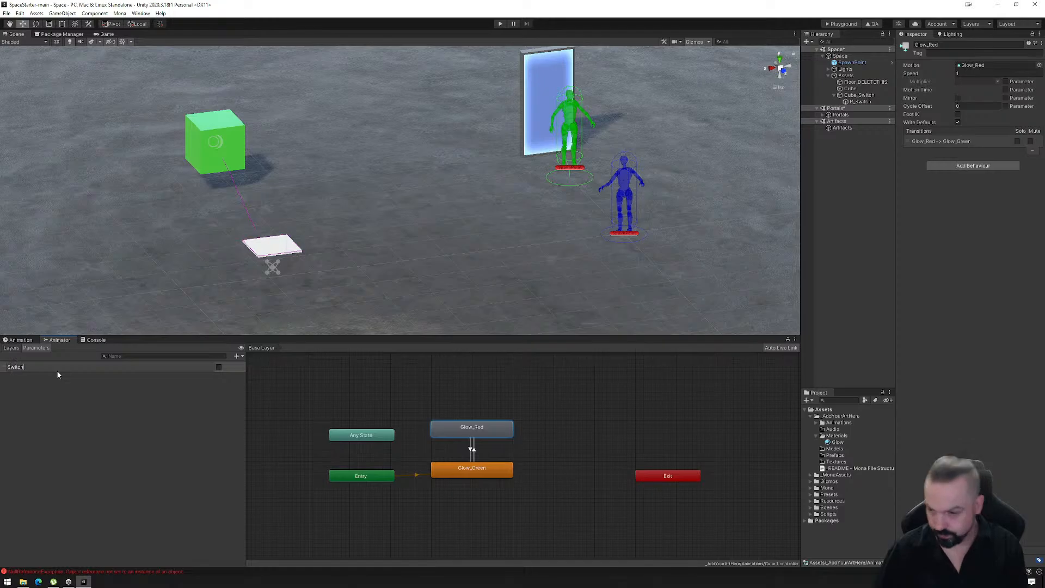
key(Return)
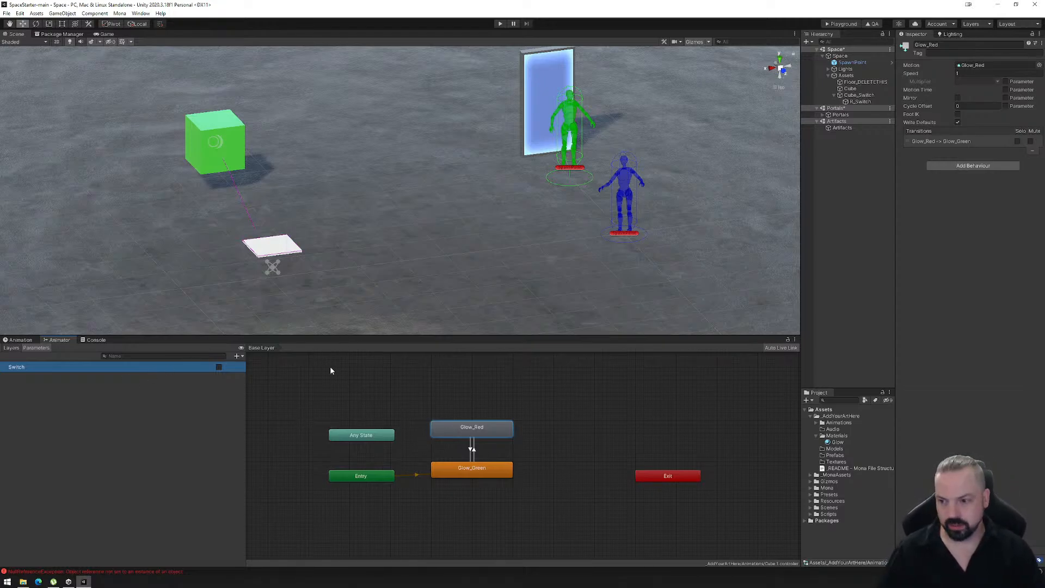
- Turn off exit time on the Glow_Green to Glow_Red transition and add the condition Switch is true
click(471, 449)
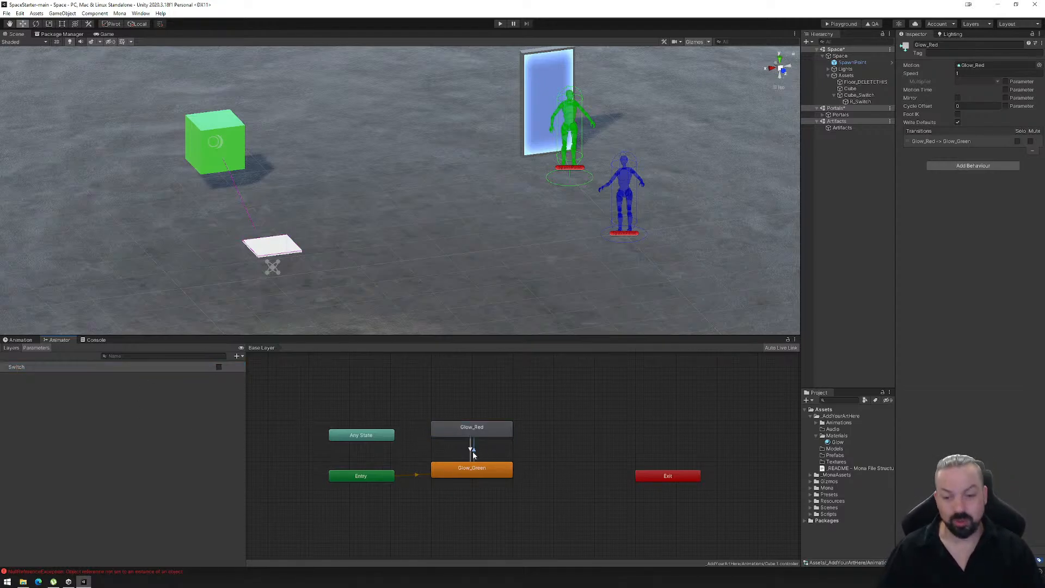
click(951, 122)
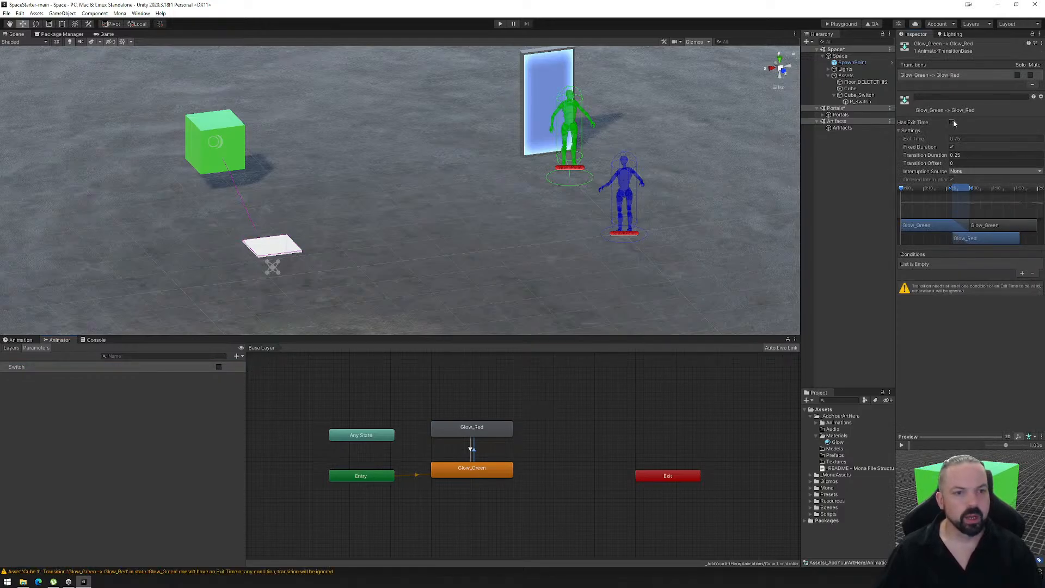
click(1022, 274)
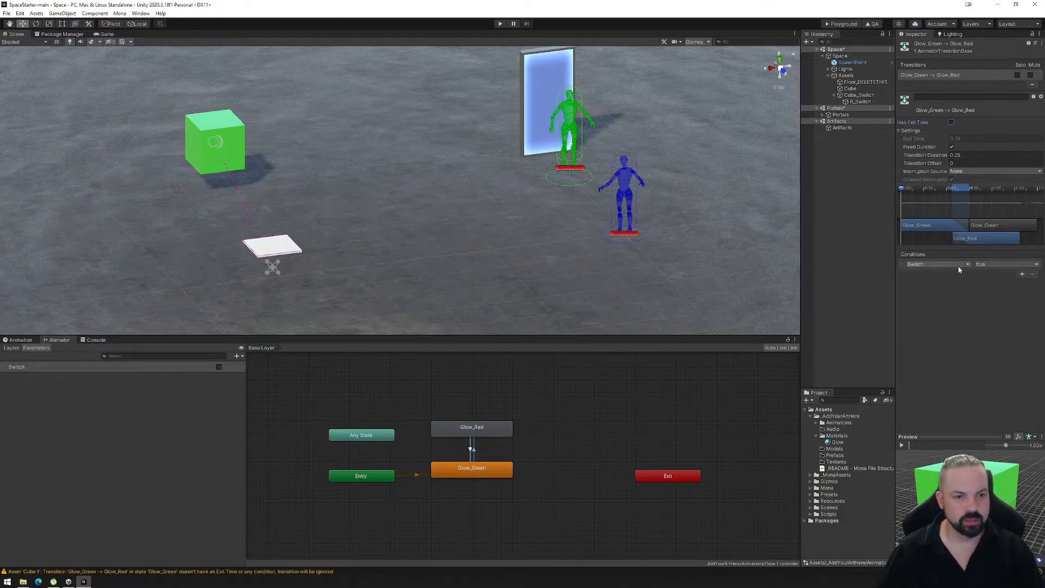
- Turn off exit time on the Glow_Red to Glow_Green transition and add the condition Switch is false
click(470, 450)
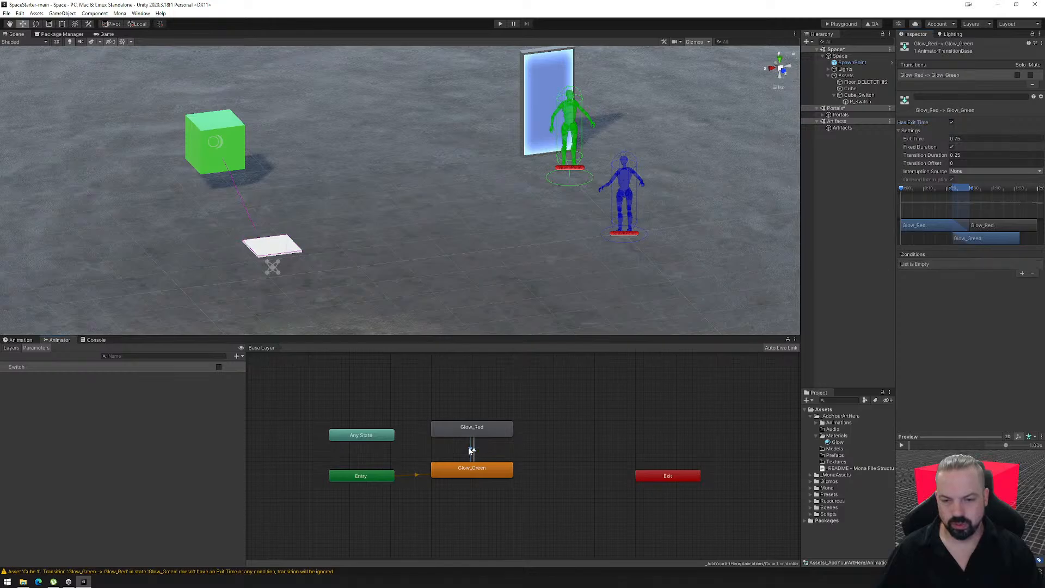
click(952, 123)
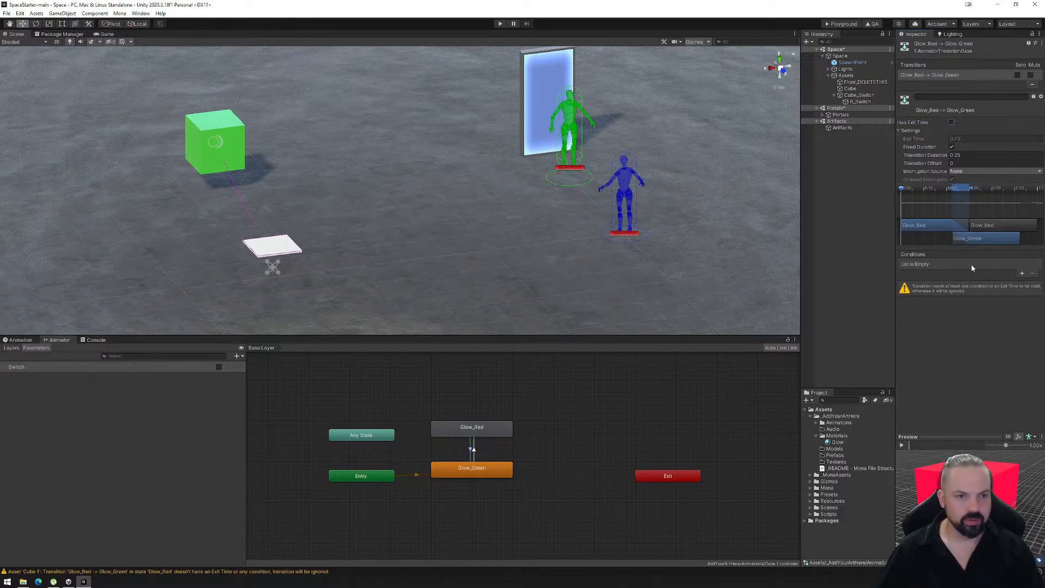
click(1022, 274)
click(1001, 264)
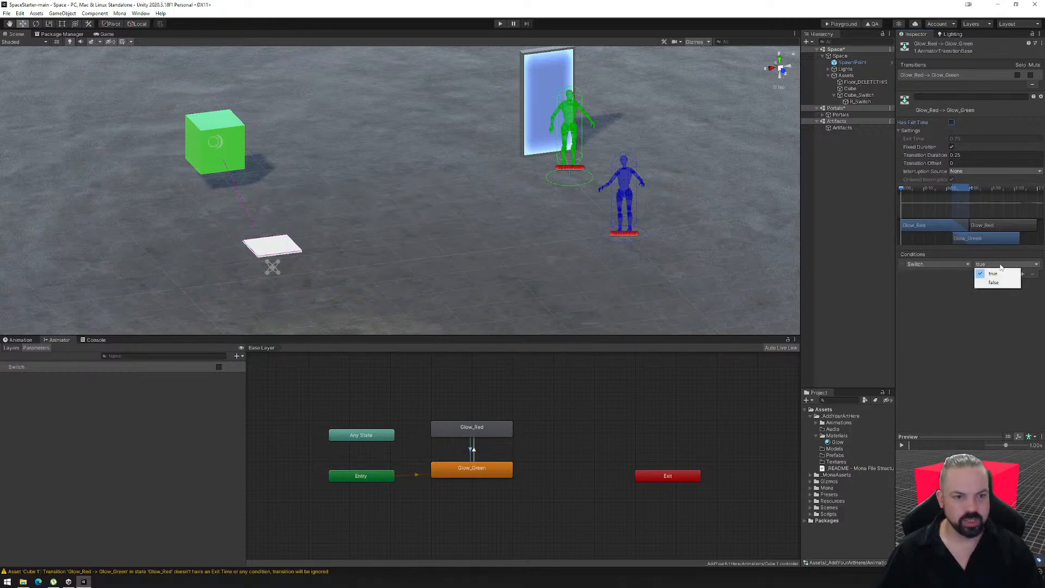
click(987, 272)
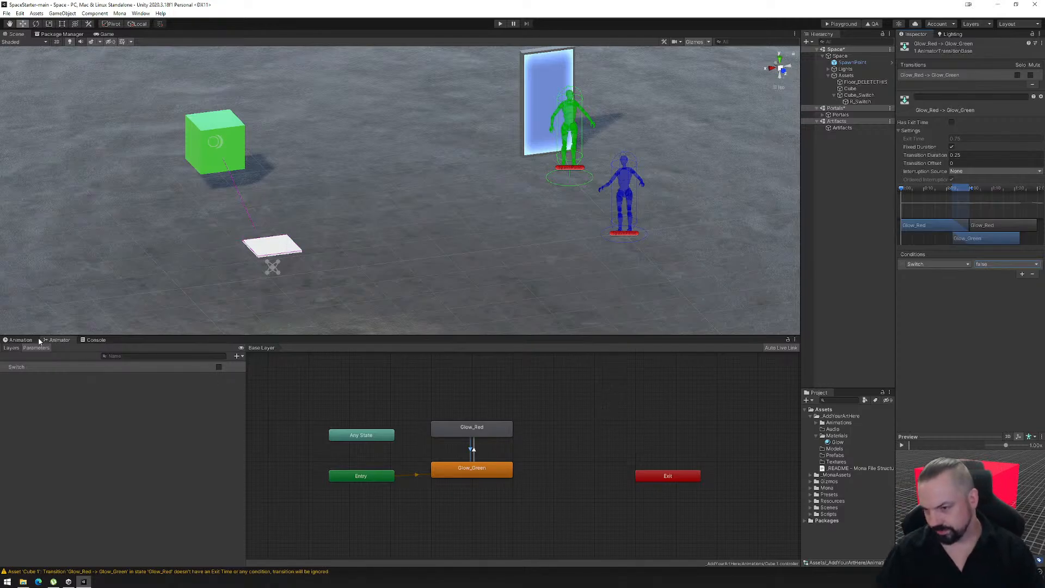
- Set R_Switch's reactor entry to the Switch parameter, with value type Boolean and value true
click(860, 102)
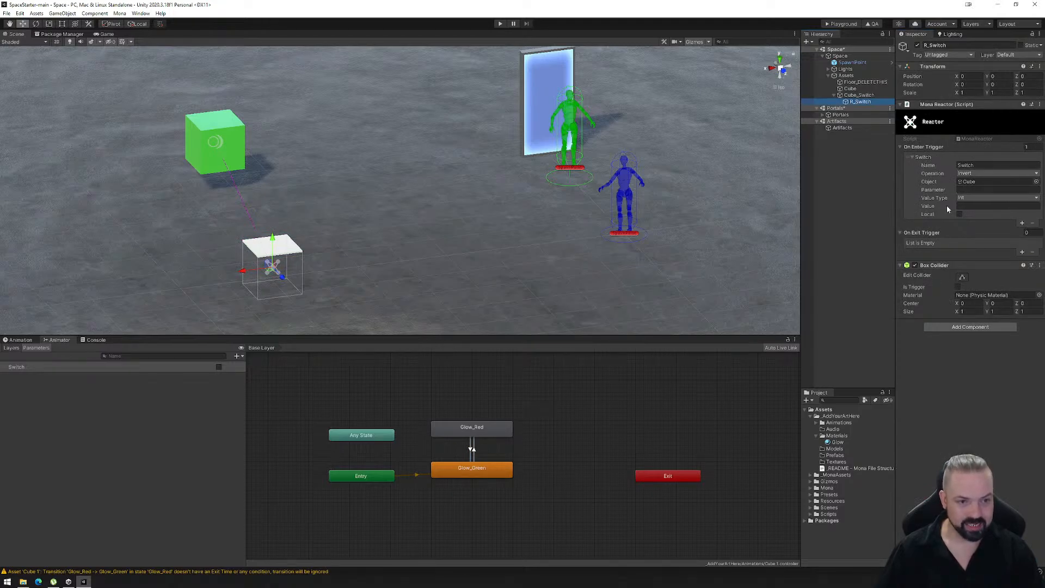
click(969, 189)
text(S)
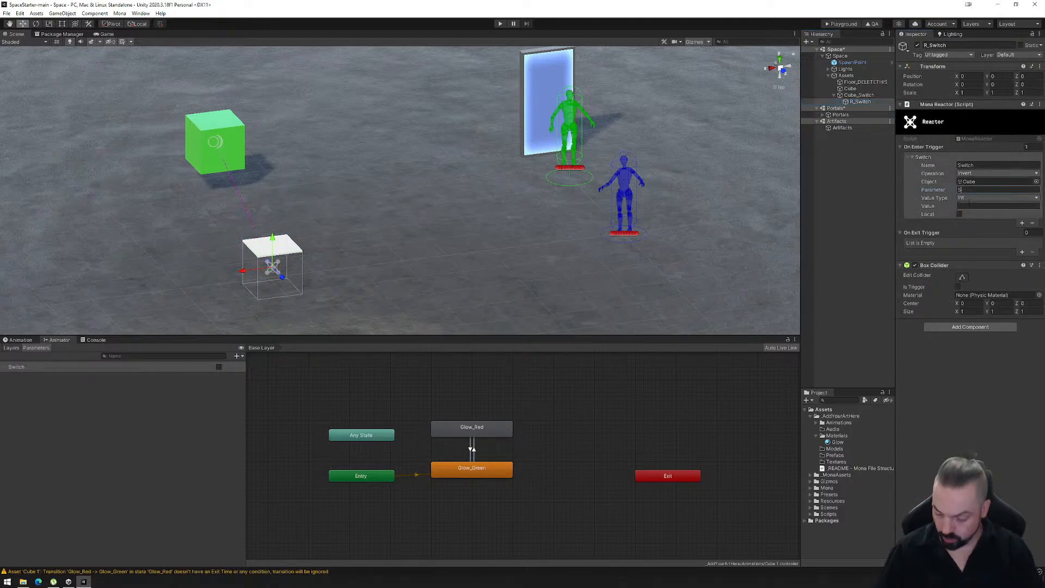
text(witch)
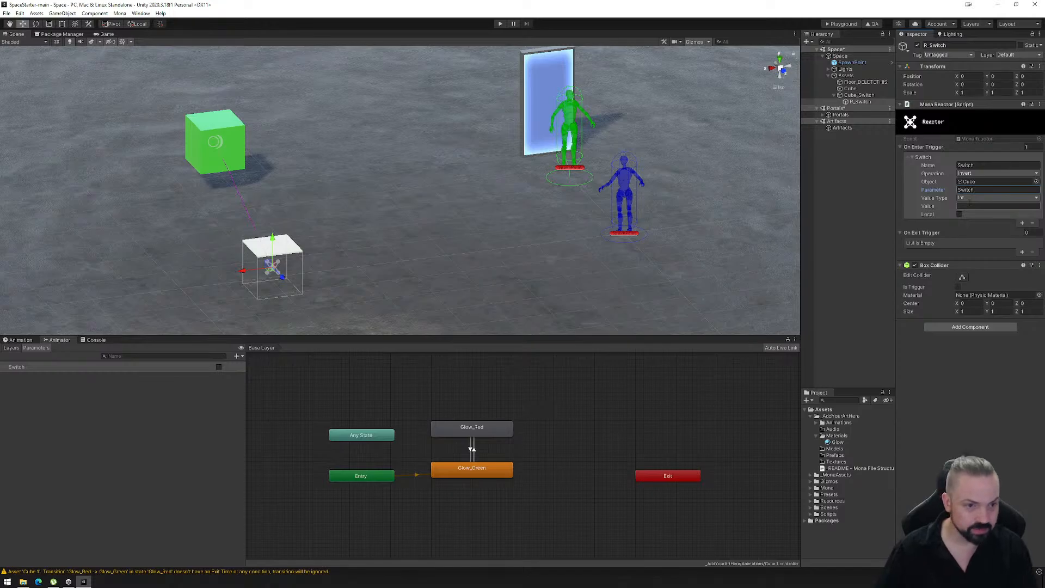
click(972, 198)
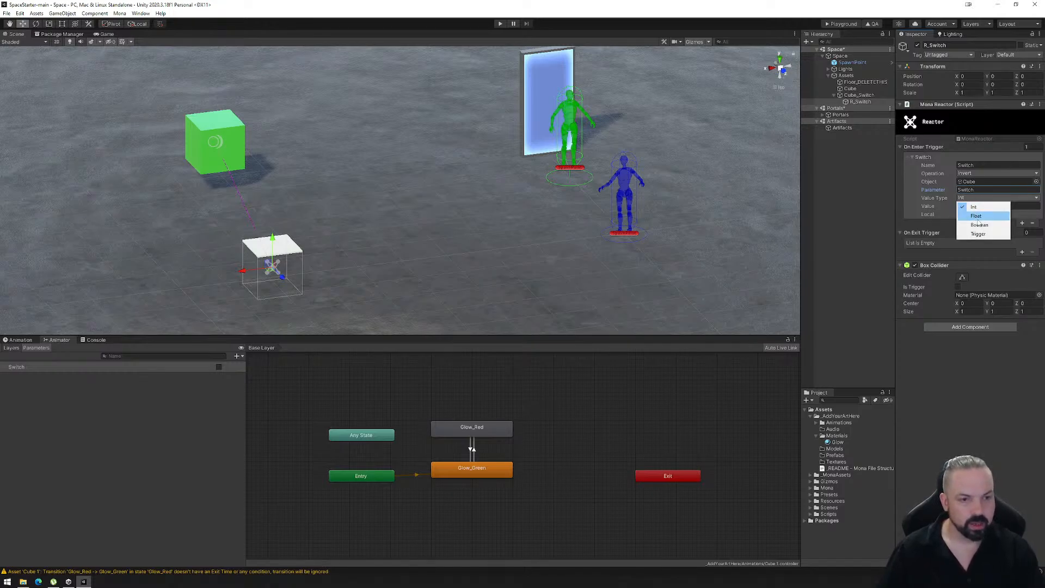
click(969, 208)
text(true)
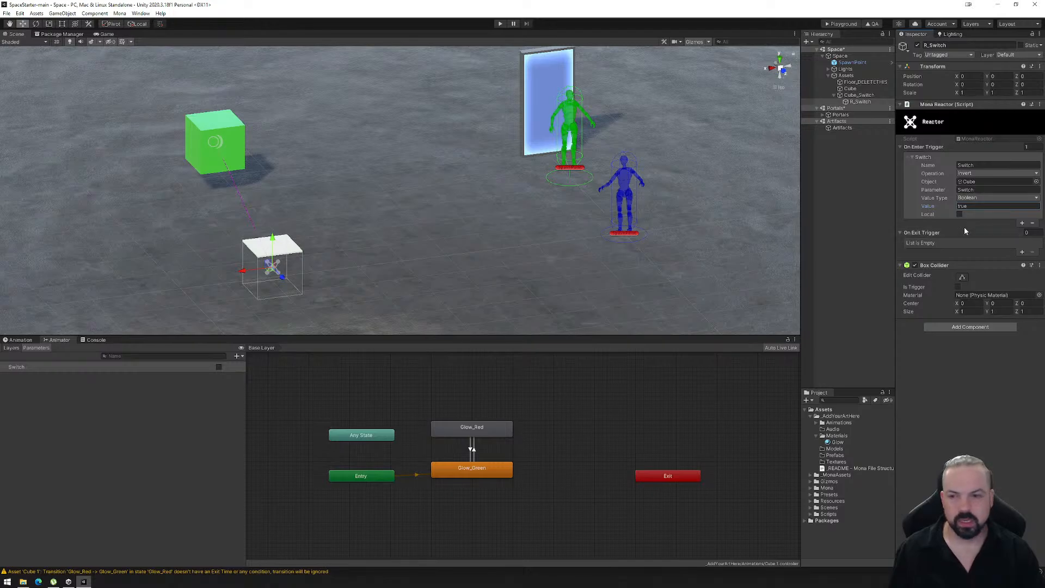
- Reshape R_Switch's box collider to sit above the floor switch, with Y size about 1.32 and Y centre about 1.13
click(962, 278)
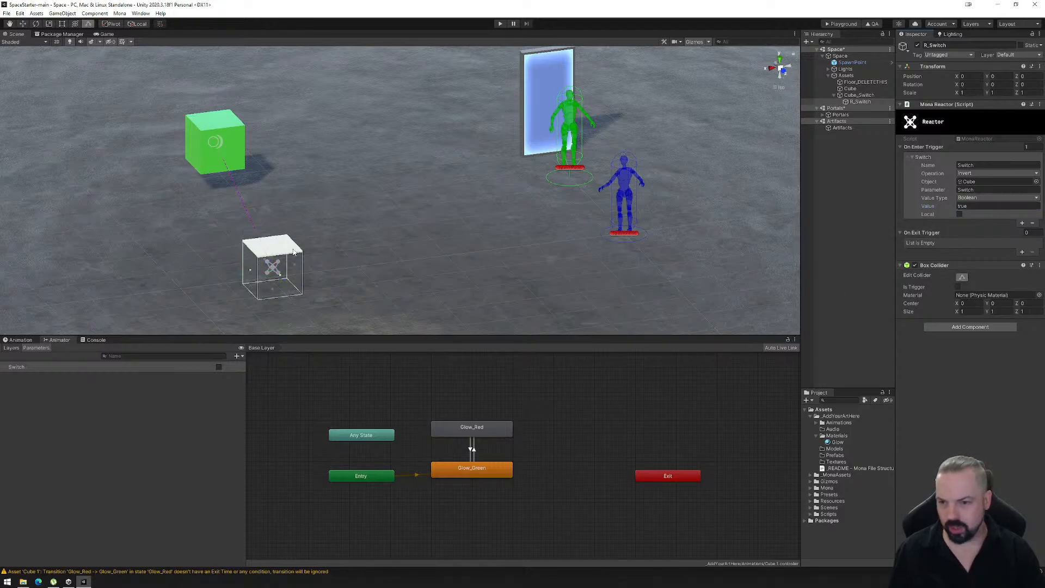
drag(276, 249, 272, 187)
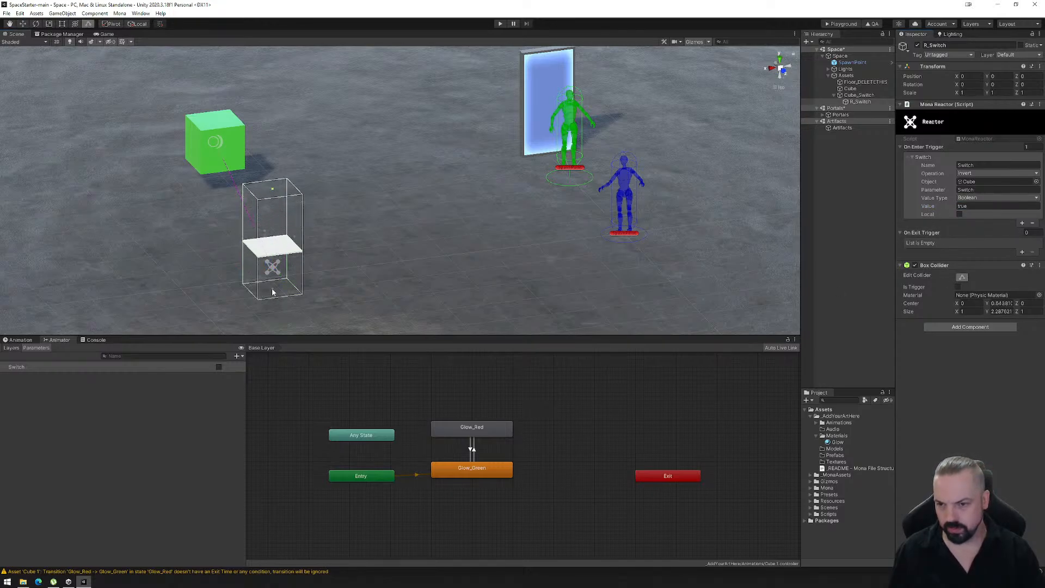
drag(275, 291, 275, 250)
right_drag(348, 245, 307, 266)
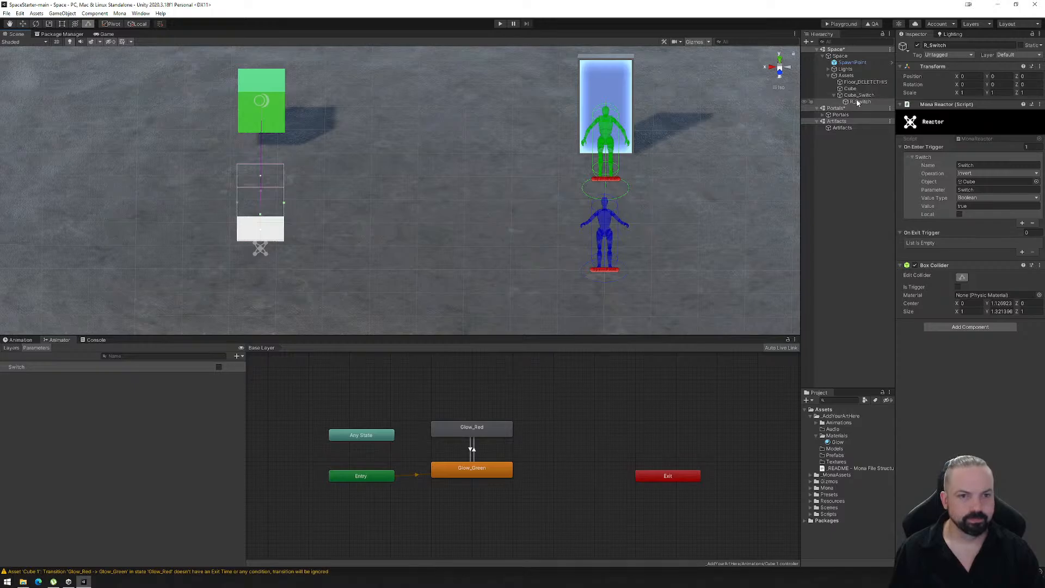
- Move R_Switch out of Cube_Switch so it sits directly under Assets, between Cube and Cube_Switch
drag(856, 104, 860, 98)
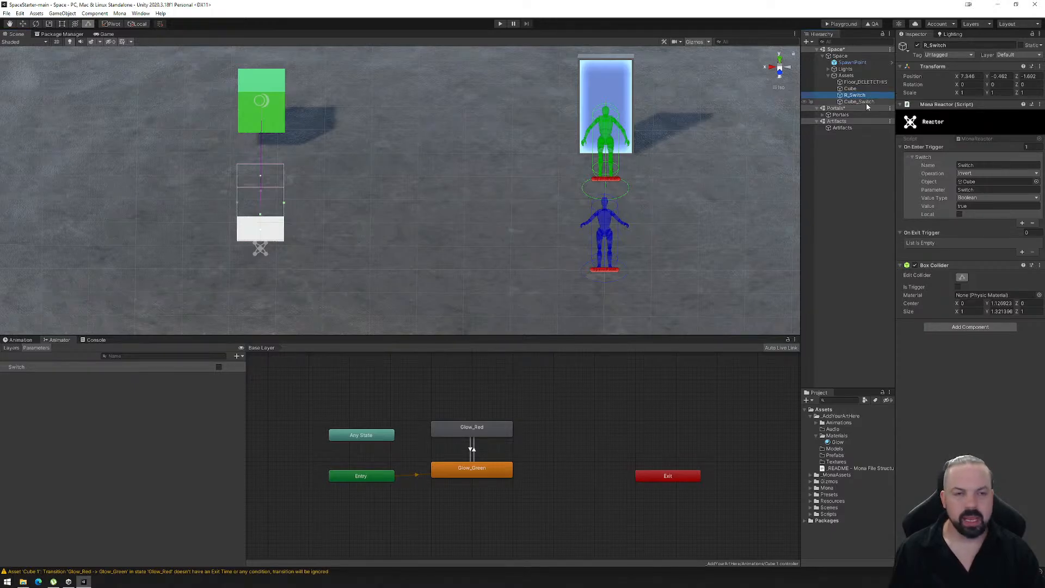
click(858, 103)
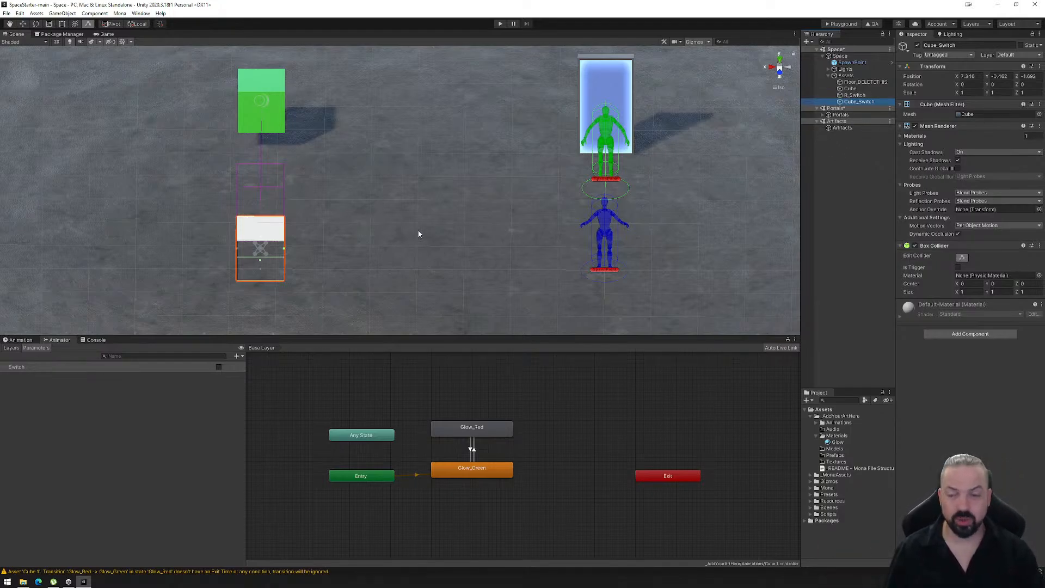
click(853, 95)
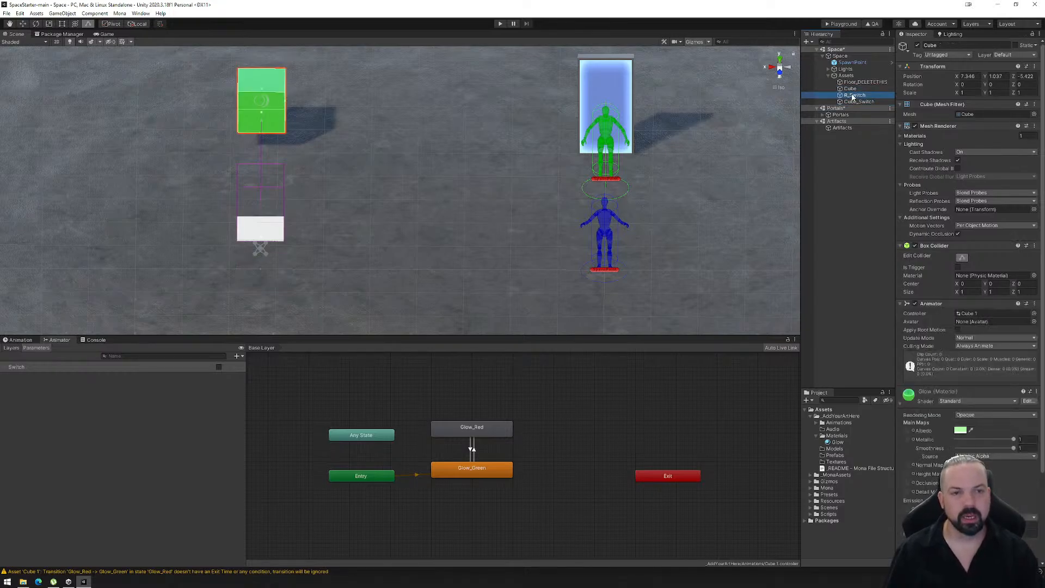
click(853, 101)
click(852, 96)
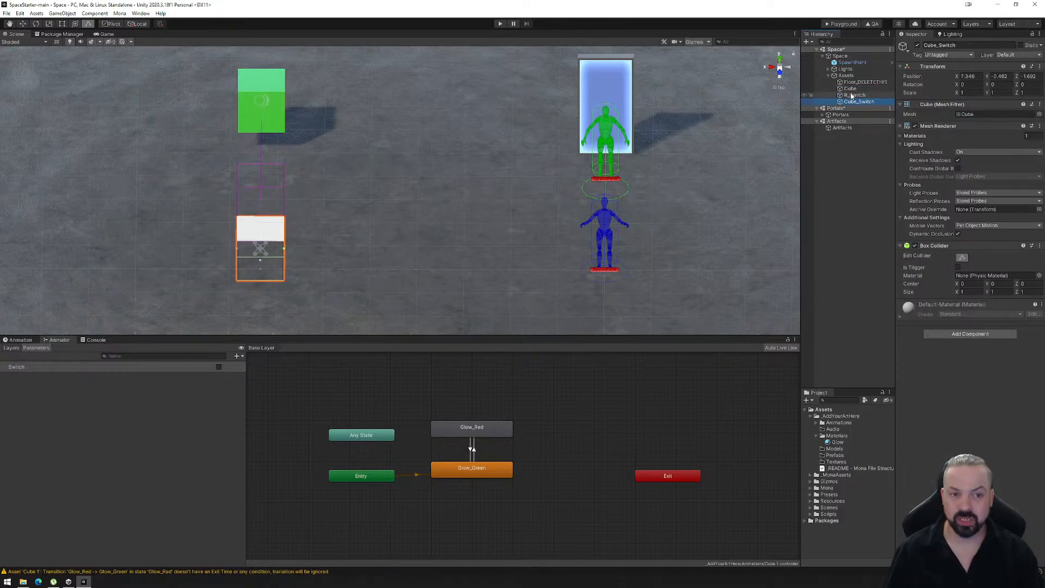
- Examine Cube, R_Switch and Cube_Switch in the scene, briefly hiding Cube_Switch to inspect the reactor's collider and its link to the cube
click(854, 102)
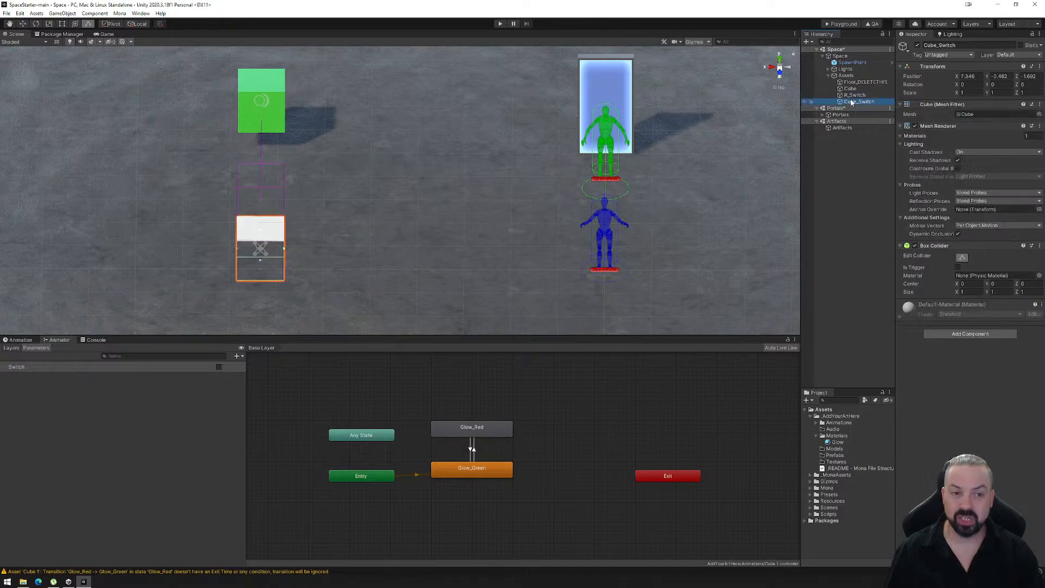
shift+click(849, 89)
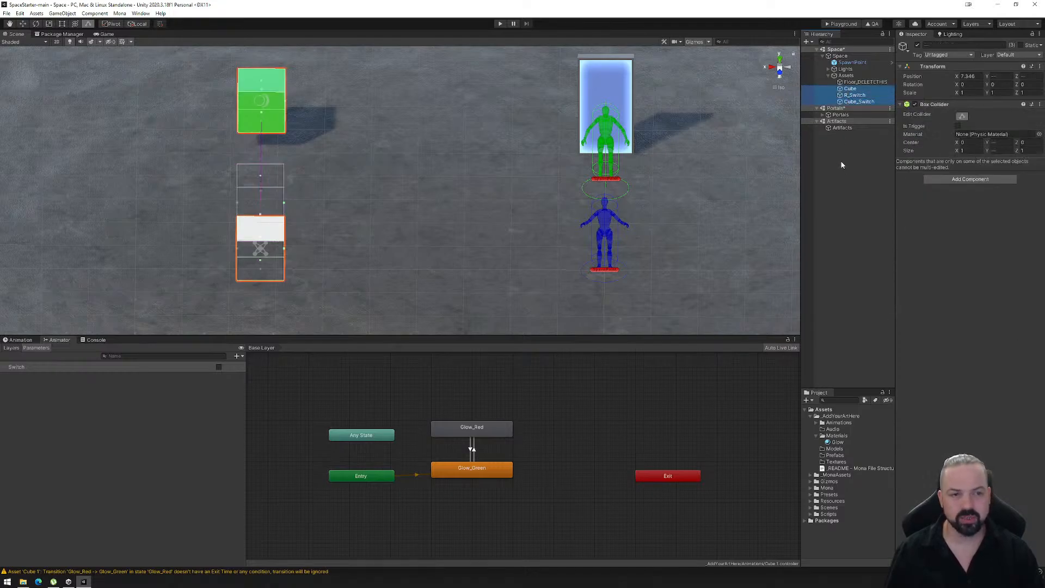
click(856, 101)
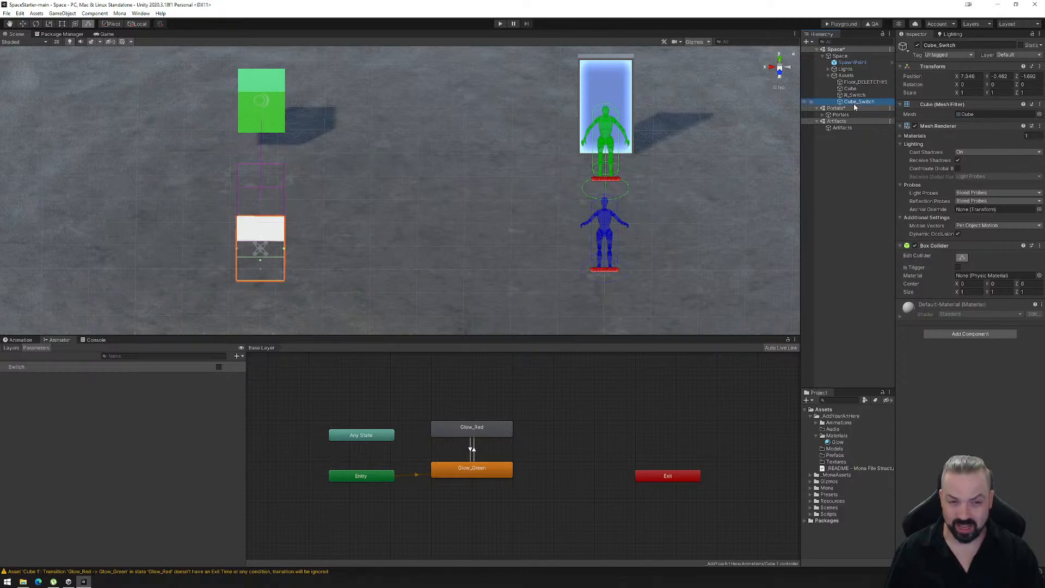
click(918, 45)
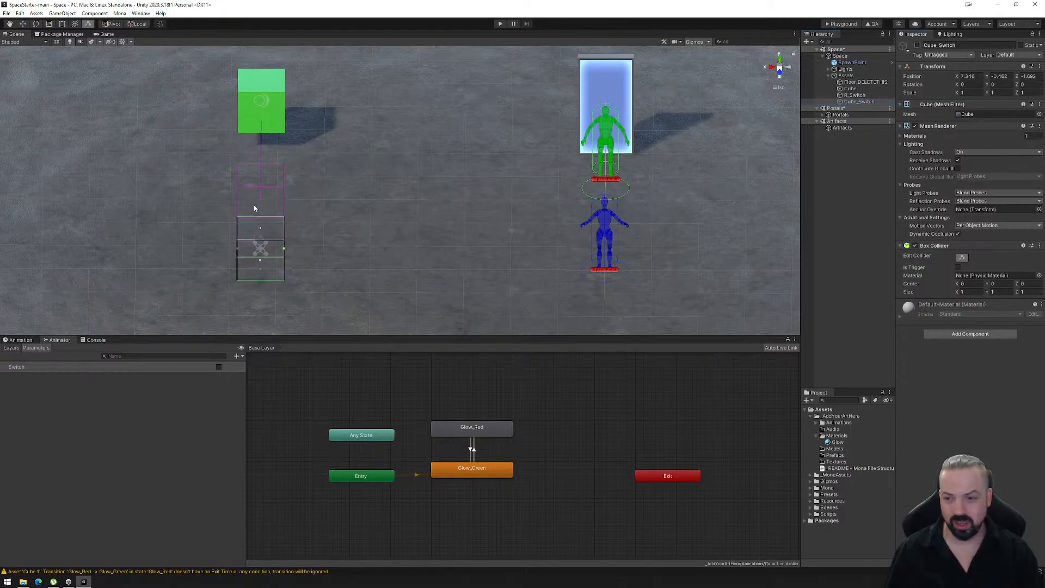
key(alt+shift+a)
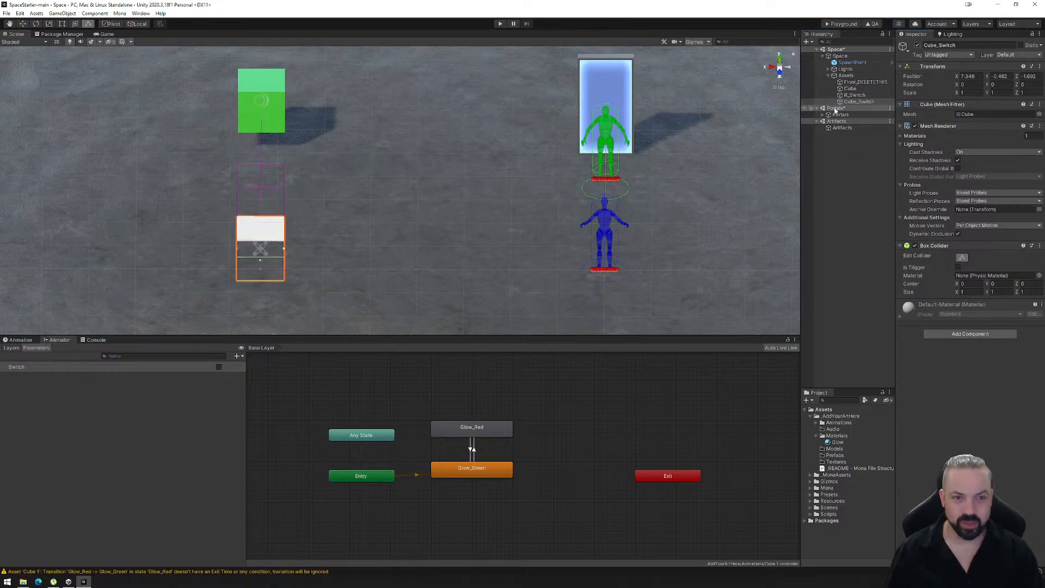
click(853, 96)
right_drag(206, 267, 342, 228)
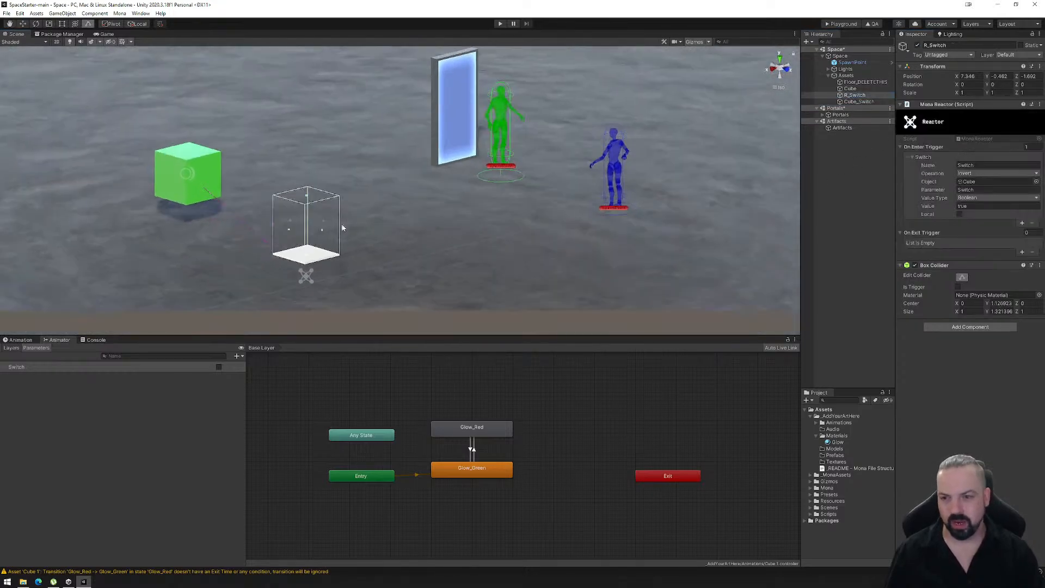
click(851, 89)
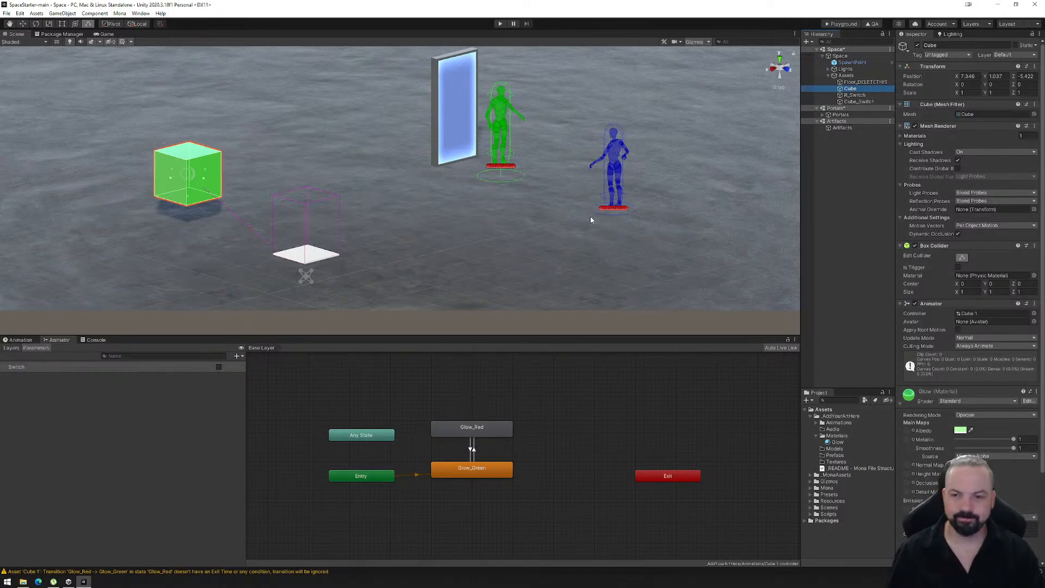
click(853, 95)
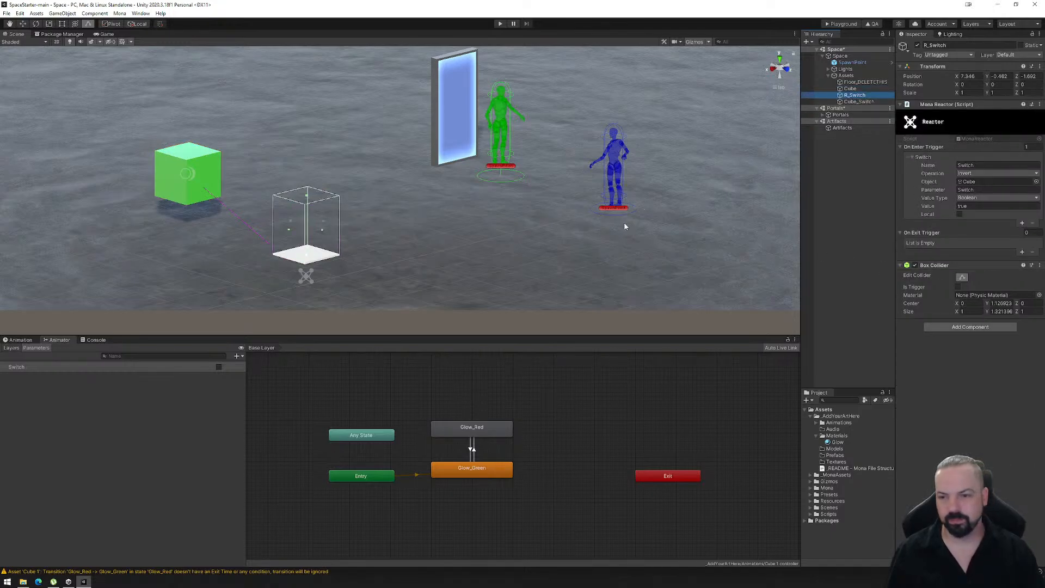
right_drag(625, 226, 549, 254)
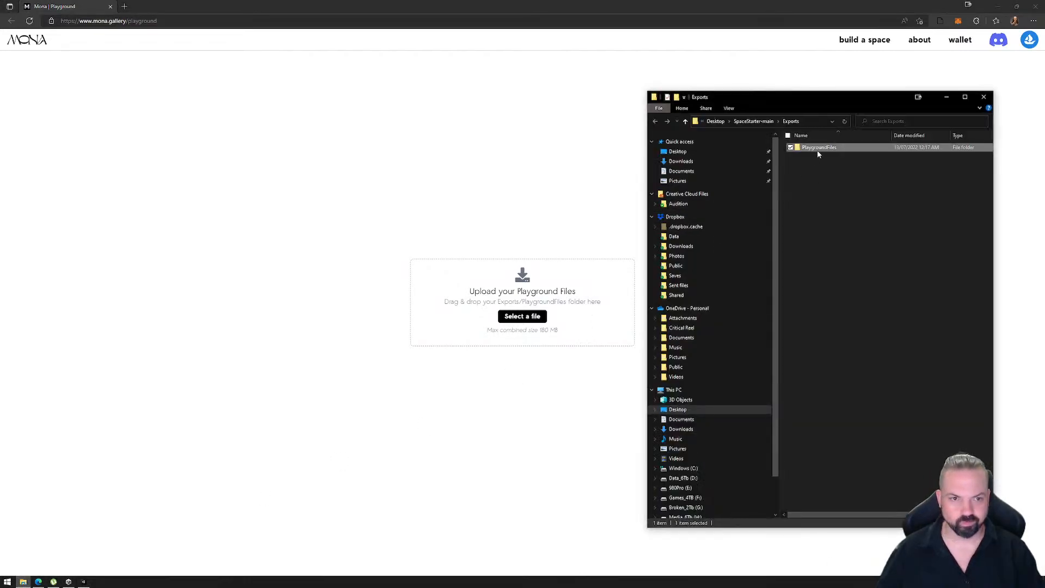
- Upload the existing PlaygroundFiles folder to Mona Playground in the browser, look around the loaded space and close the browser
drag(819, 148, 468, 310)
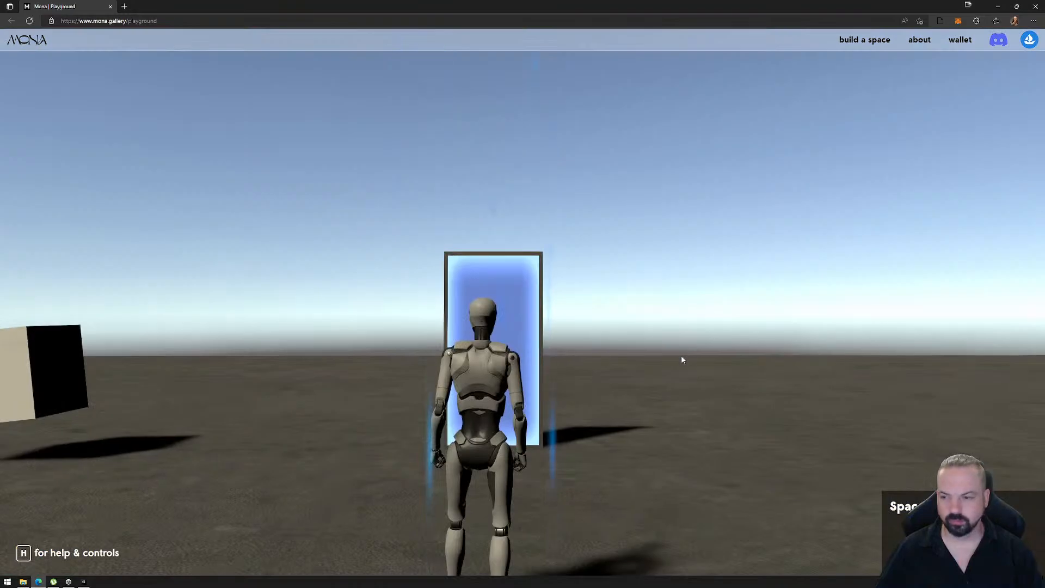
click(682, 360)
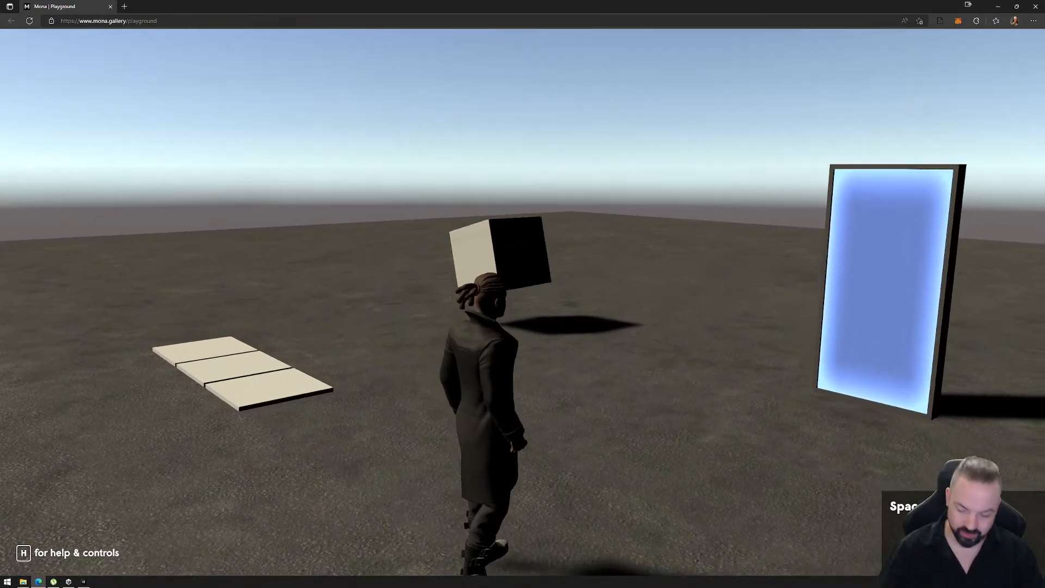
key(Escape)
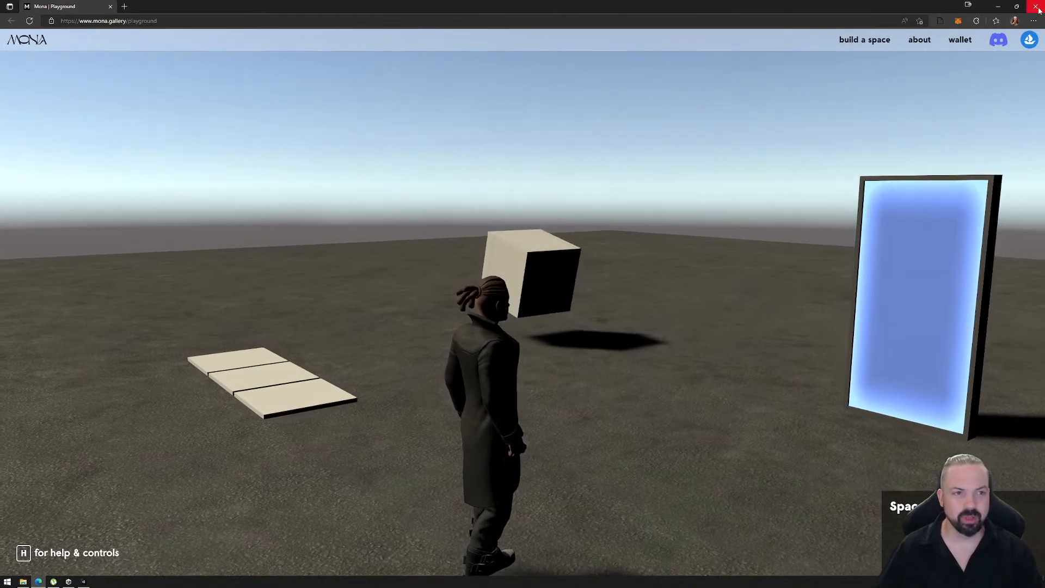
click(1036, 7)
- Permanently delete the old PlaygroundFiles folder from Exports and close the file window
click(814, 148)
key(shift+Delete)
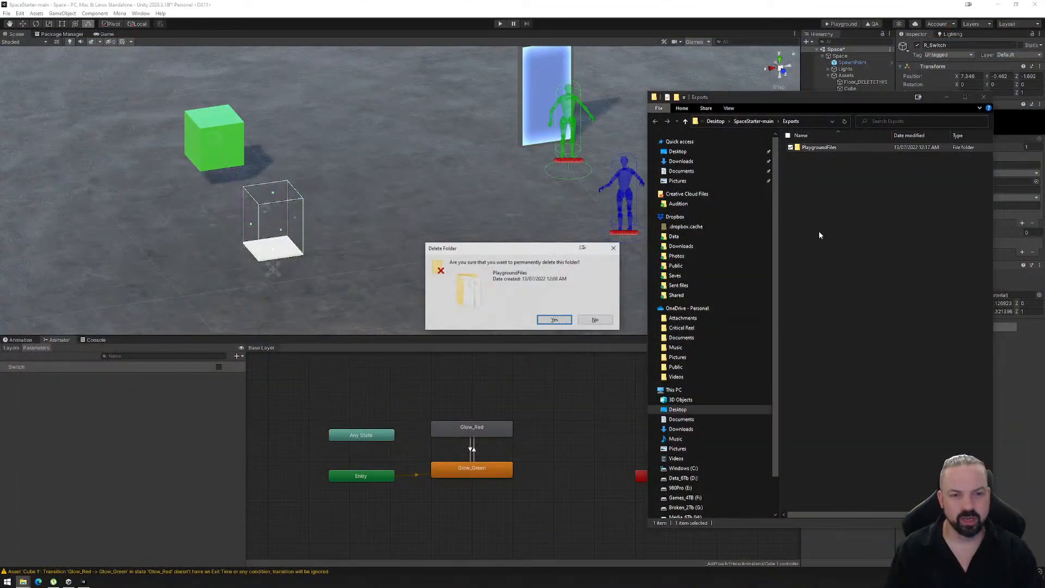
key(Return)
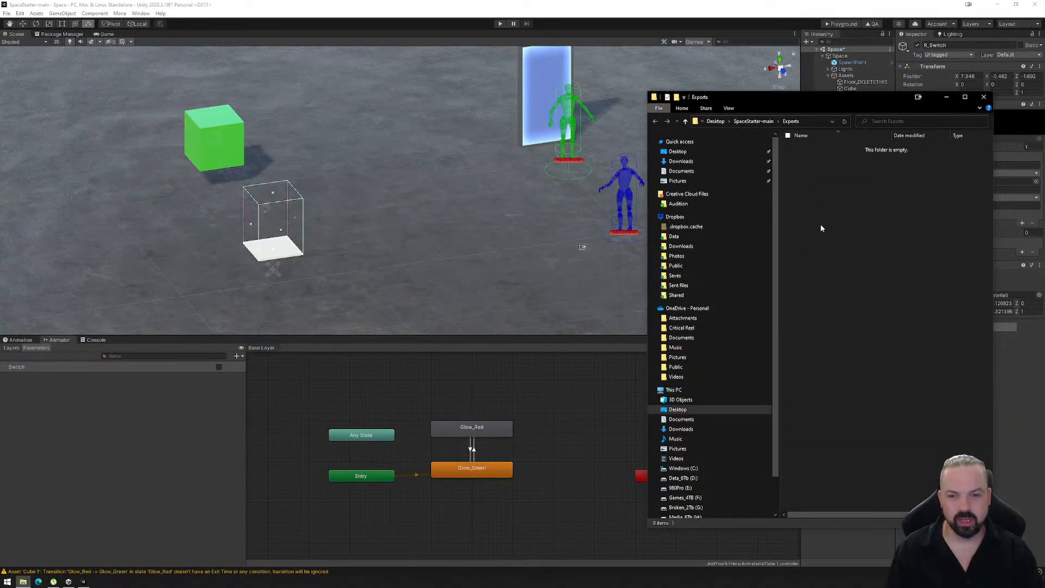
click(983, 98)
- Export the space from Unity for the Playground and load its new PlaygroundFiles folder into Mona Playground in the browser
click(842, 25)
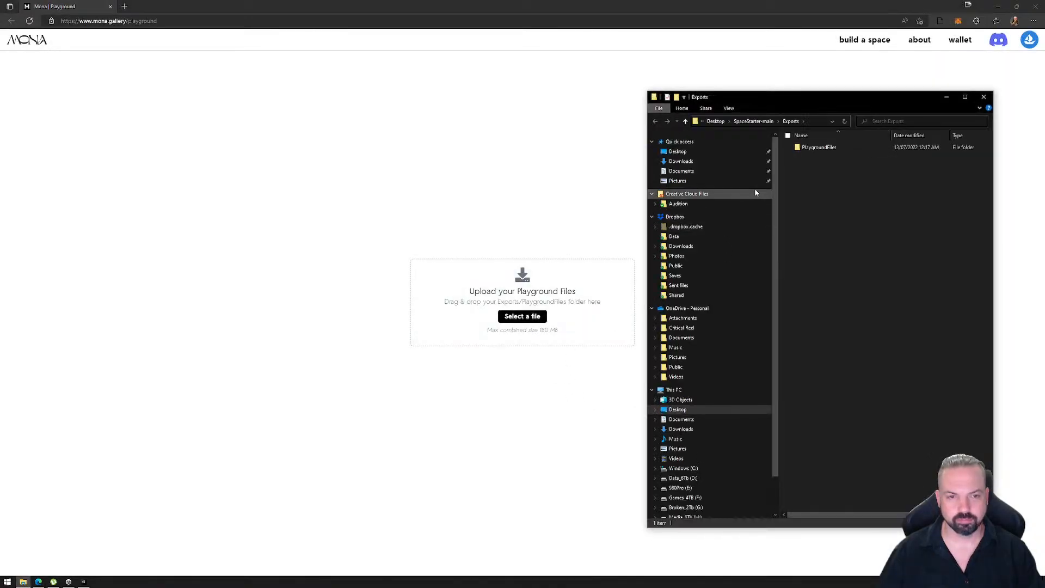
drag(817, 147, 509, 289)
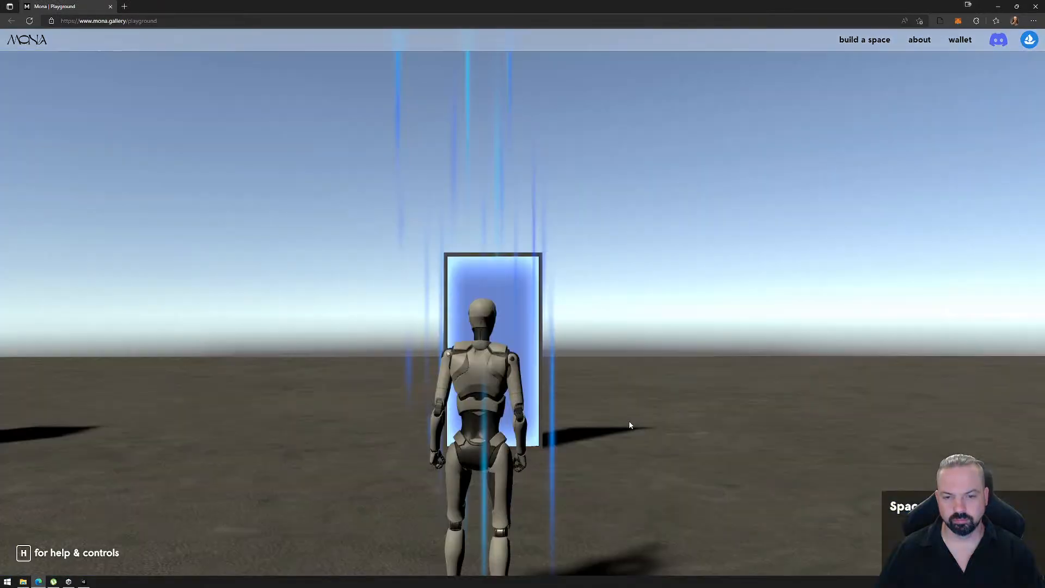
click(630, 425)
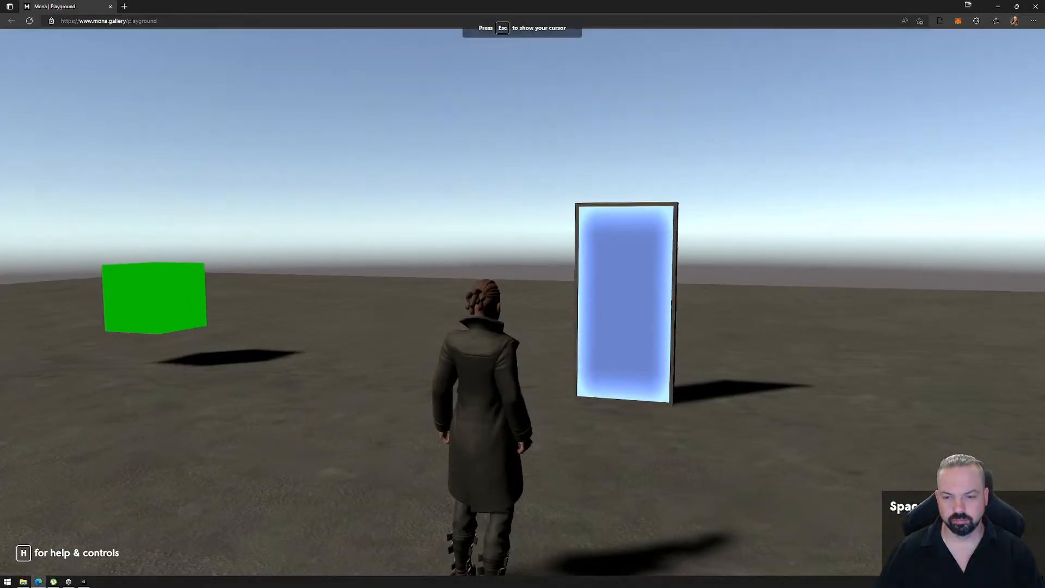
- Walk the avatar on and off the floor switch repeatedly to test the cube's green and red toggling, and release the cursor
key(a)
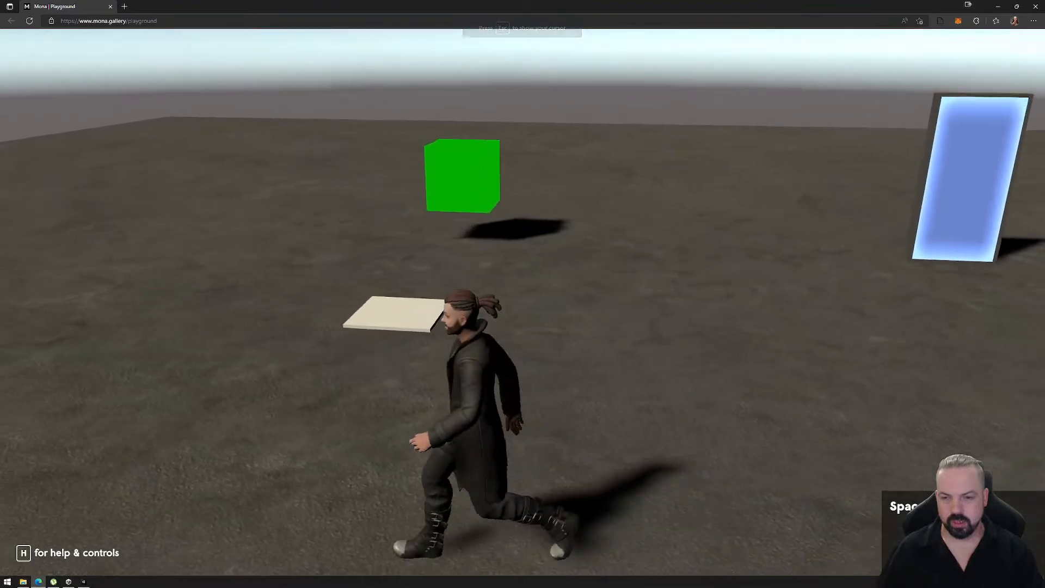
key(w)
key(w)
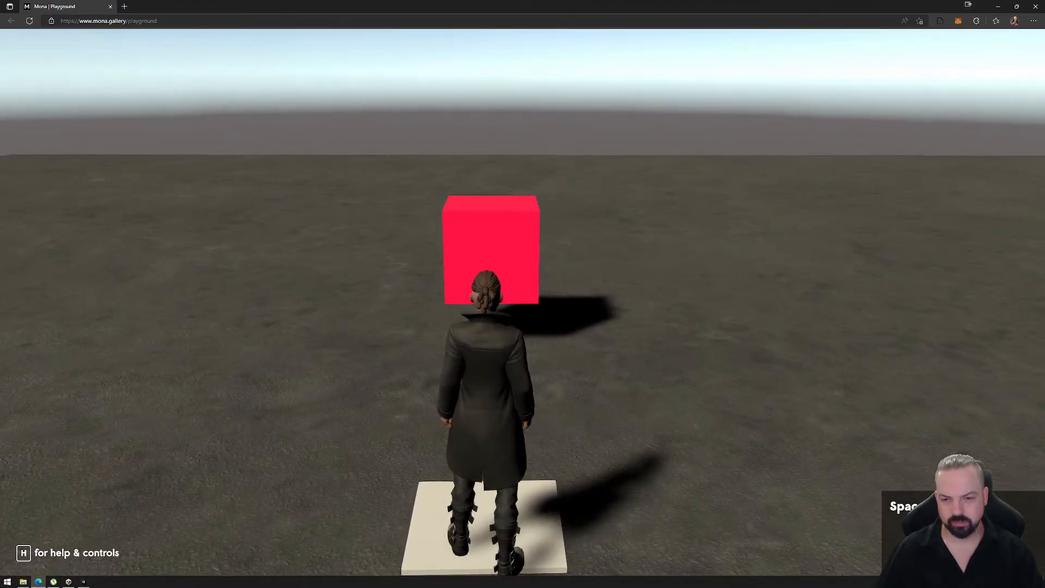
key(s)
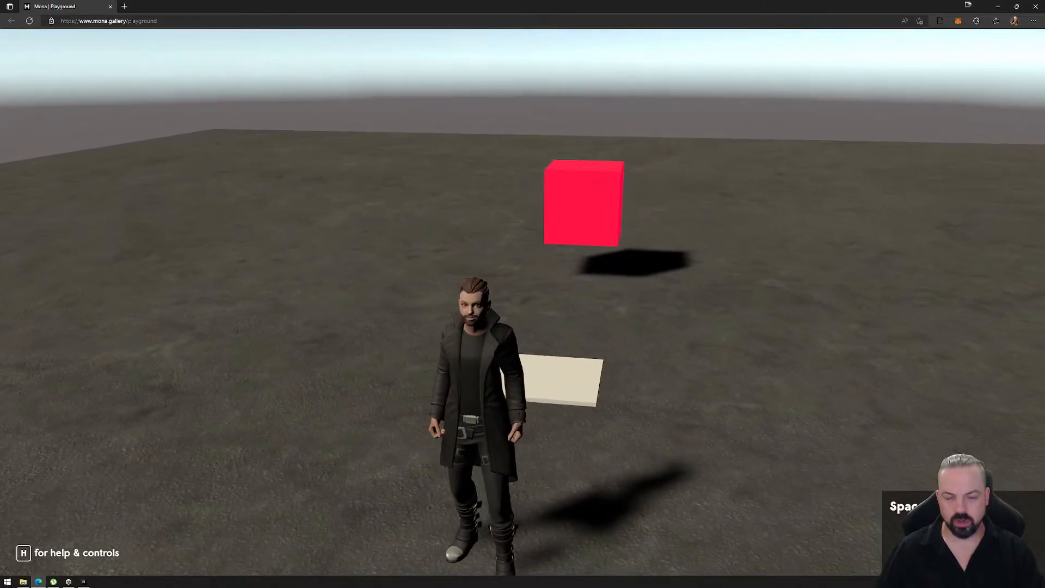
key(w)
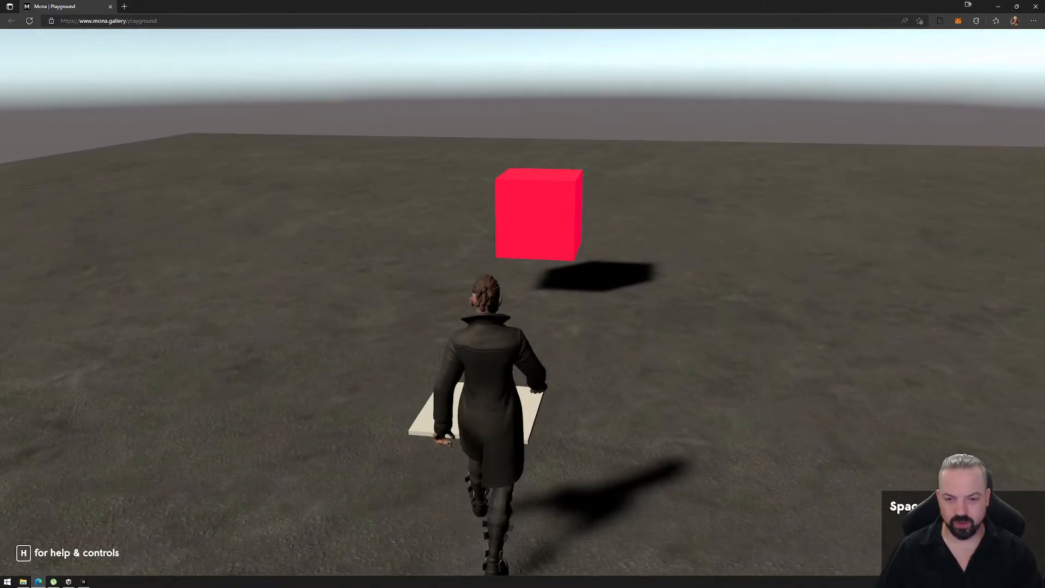
key(s)
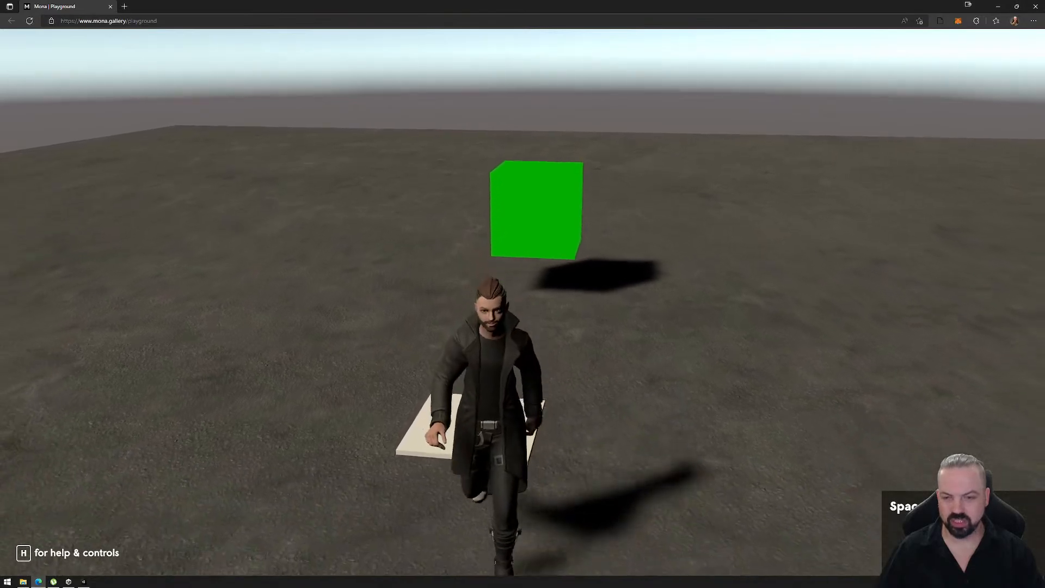
key(w)
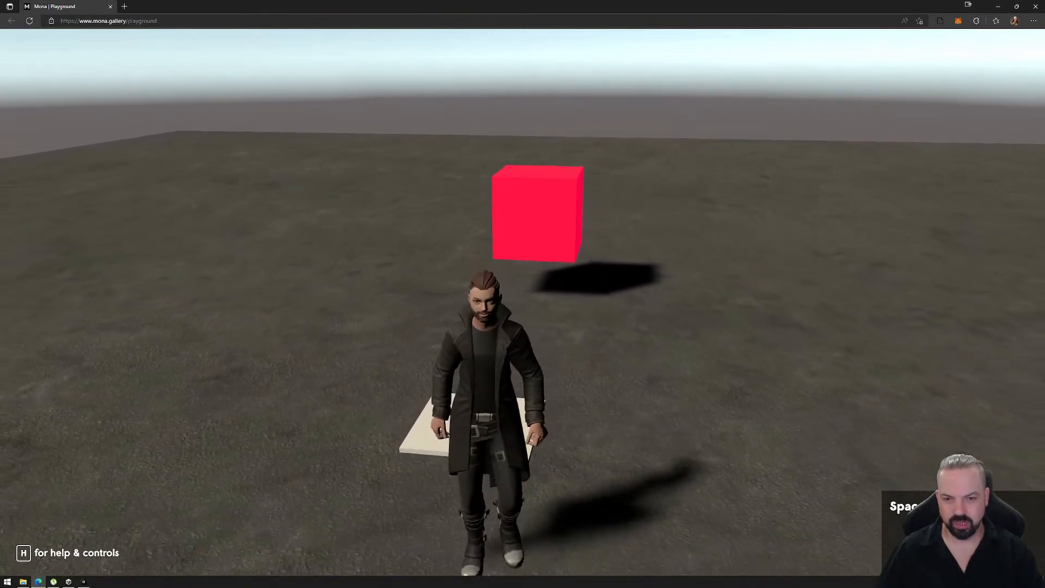
key(w)
key(s)
key(w)
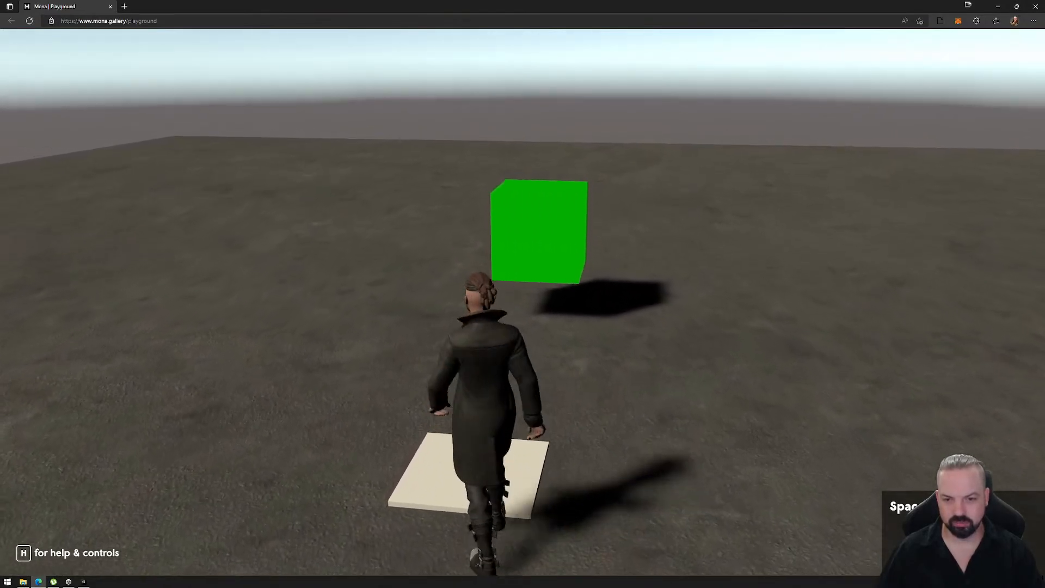
key(s)
key(w)
key(s)
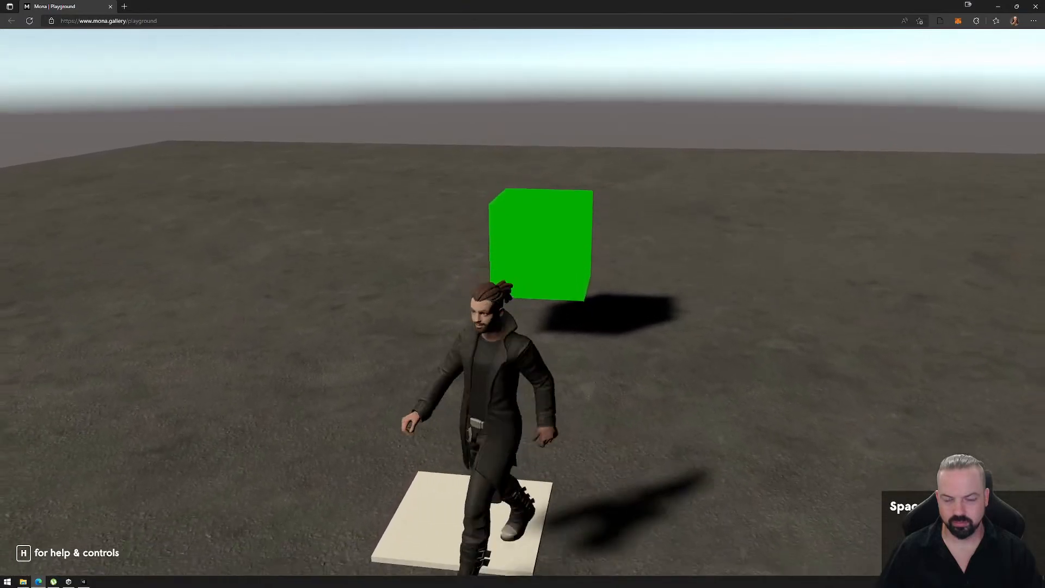
key(w)
key(s)
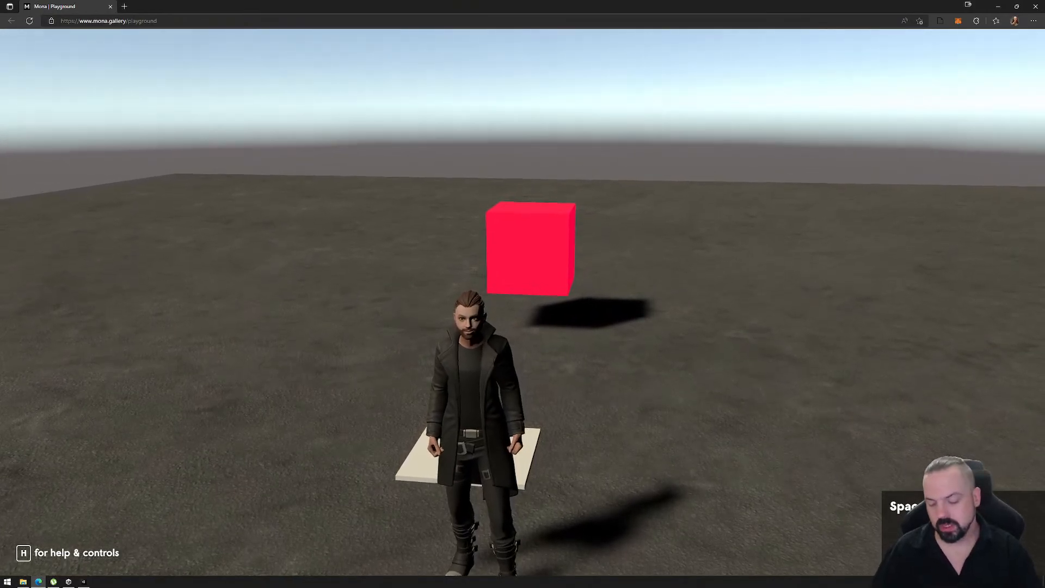
key(w)
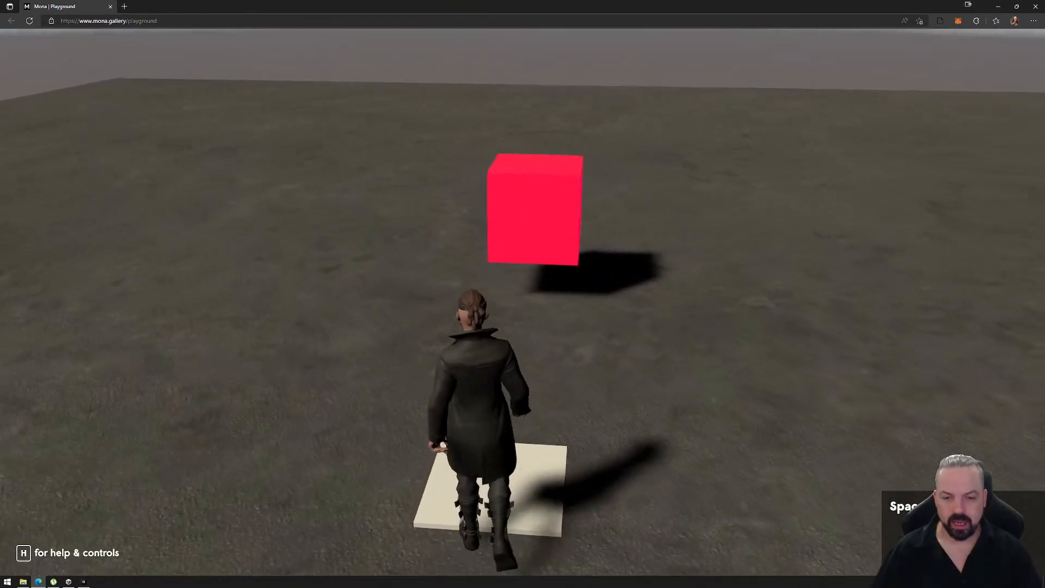
key(s)
key(Escape)
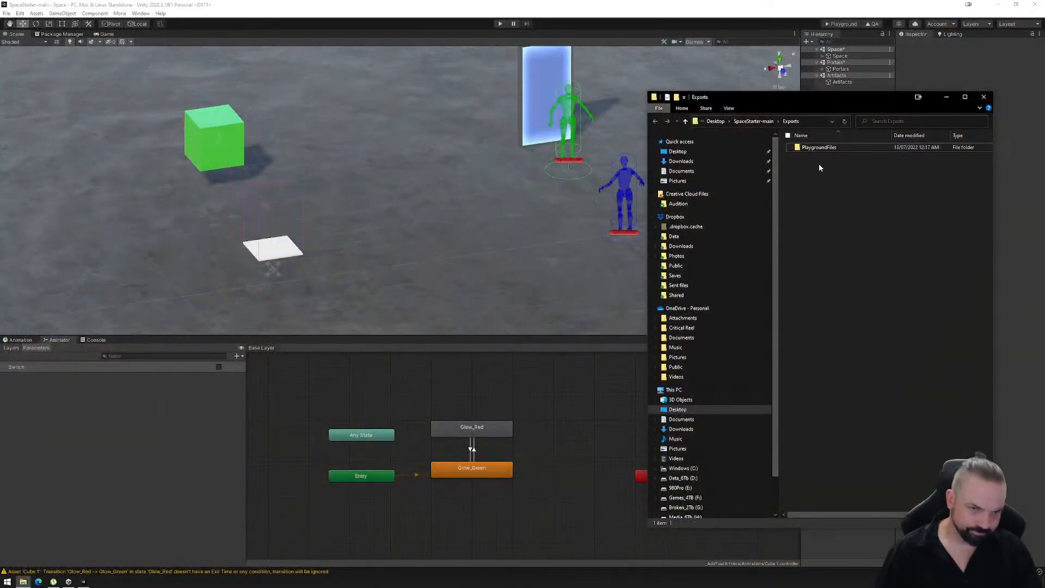
- Delete the PlaygroundFiles folder from Exports again and return to Unity
click(817, 151)
key(Delete)
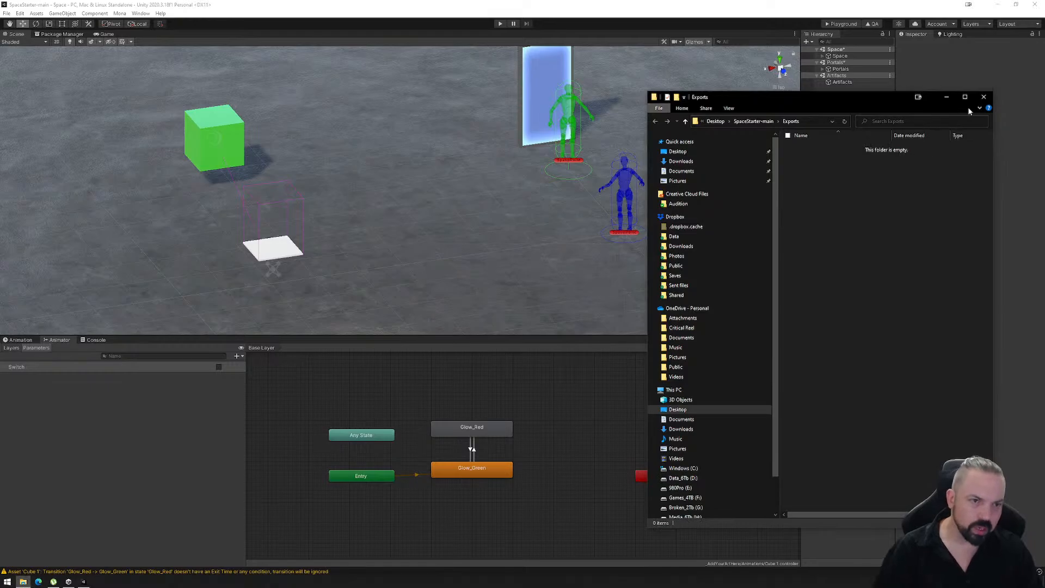
click(979, 99)
- Nest R_Switch and Cube_Switch under Cube in the Assets group of the Space scene
right_drag(433, 223, 755, 156)
click(822, 56)
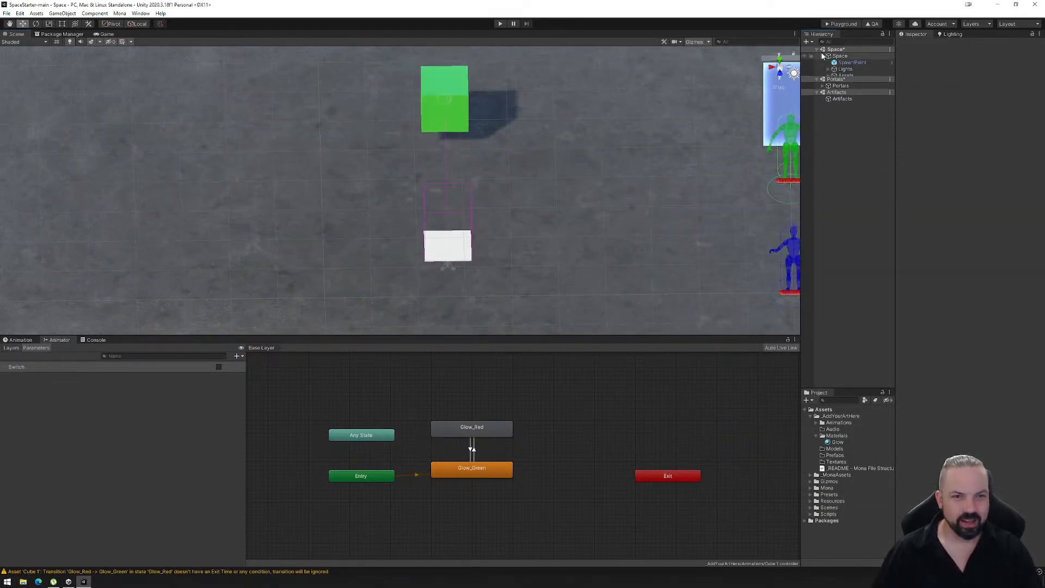
click(829, 76)
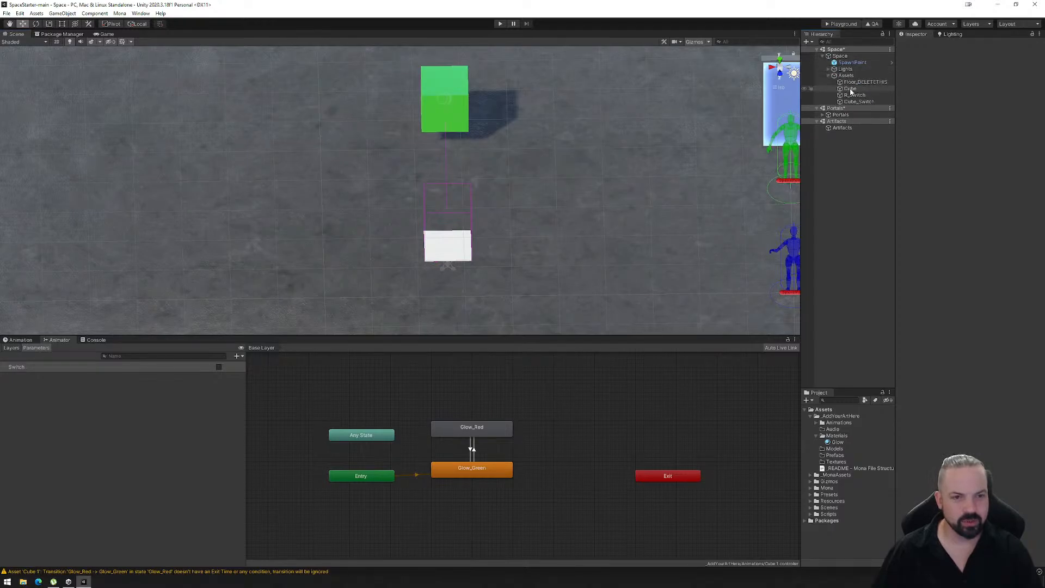
click(850, 88)
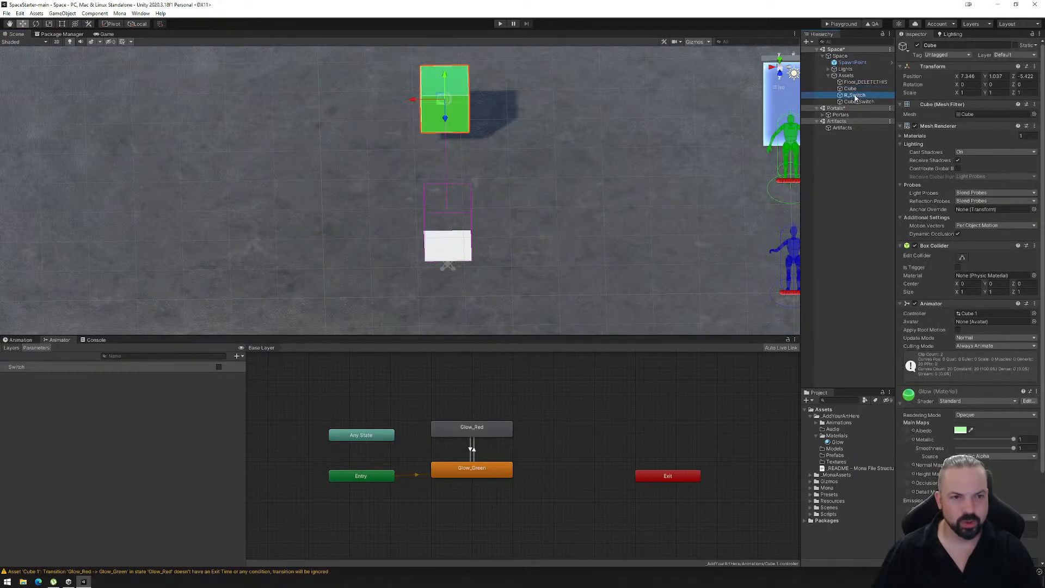
click(855, 98)
shift+click(854, 101)
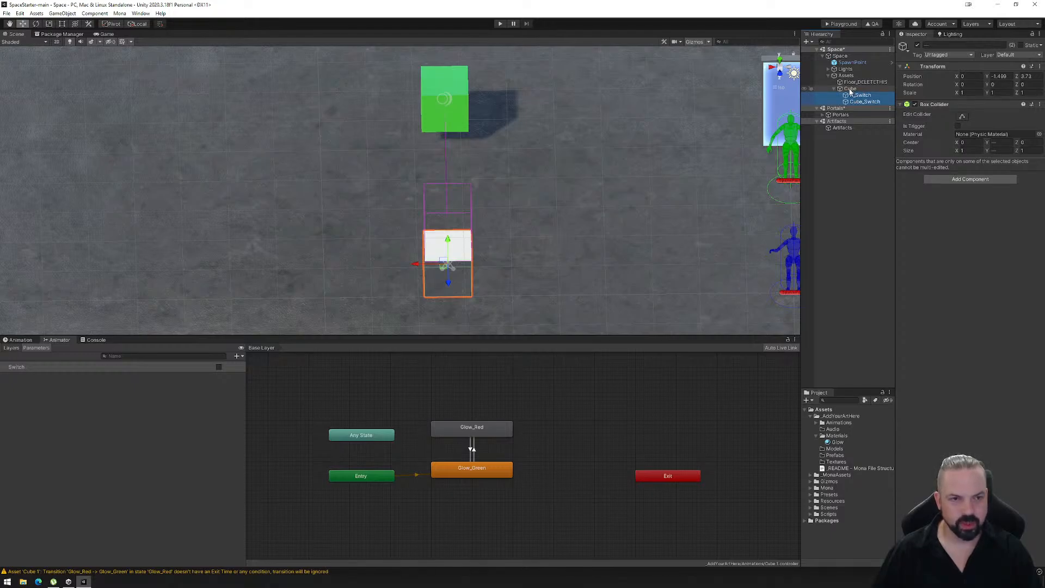
- Save Cube with its nested switch objects as a prefab in _AddYourArtHere/Prefabs and select the scene's Cube instance
click(851, 89)
drag(847, 113, 835, 457)
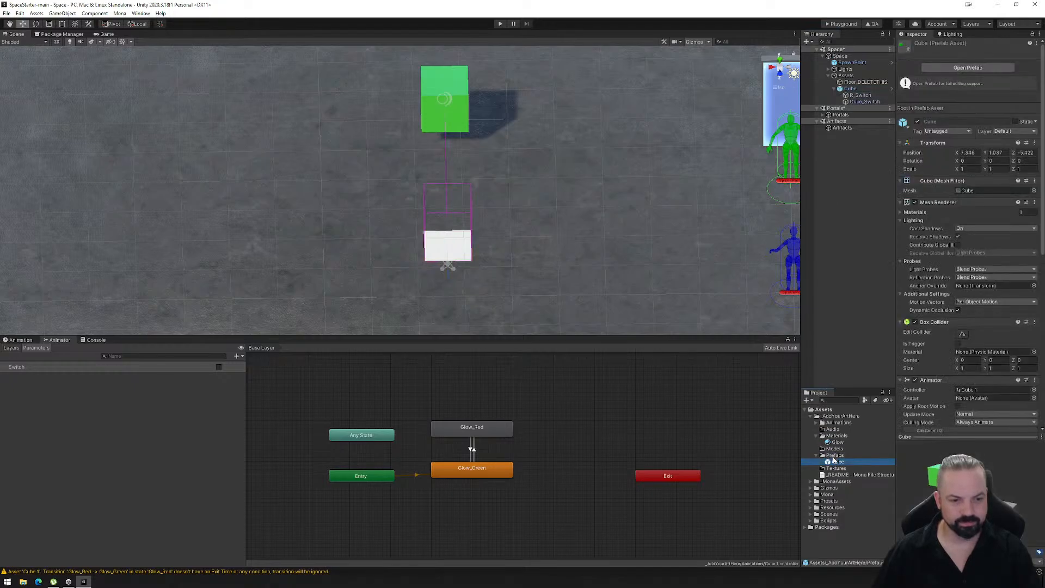
click(850, 89)
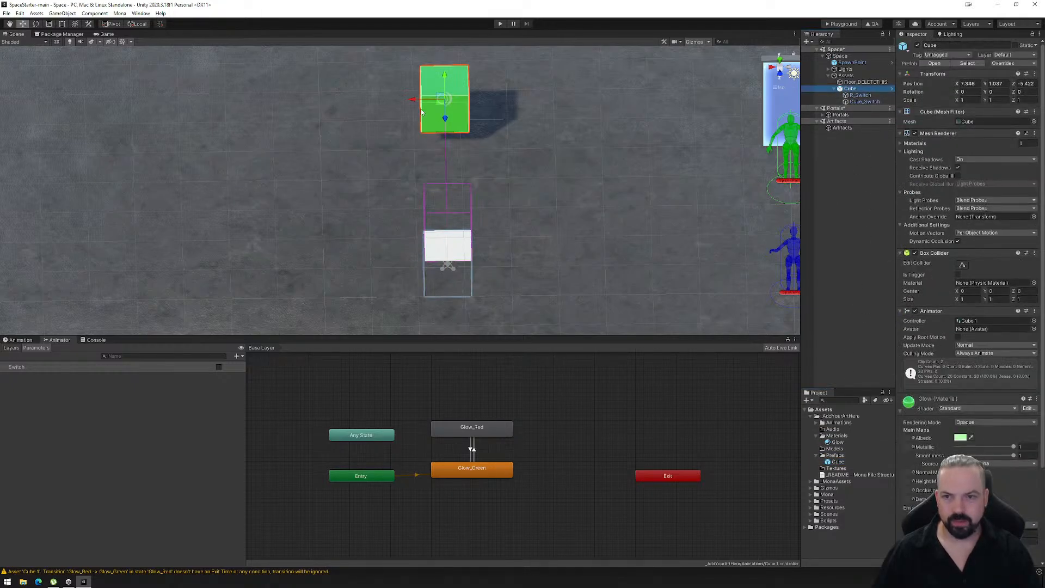
- Move the Cube instance to about X 13.47 and place two duplicates beside it along X, the second at about X 10.97
drag(415, 101, 131, 126)
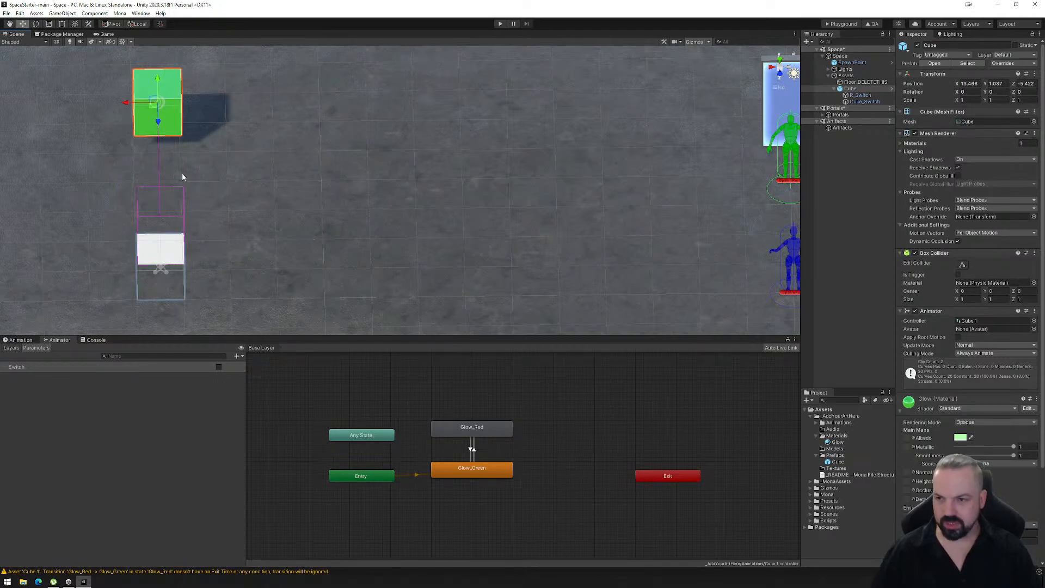
key(ctrl+d)
drag(125, 103, 244, 109)
key(ctrl+d)
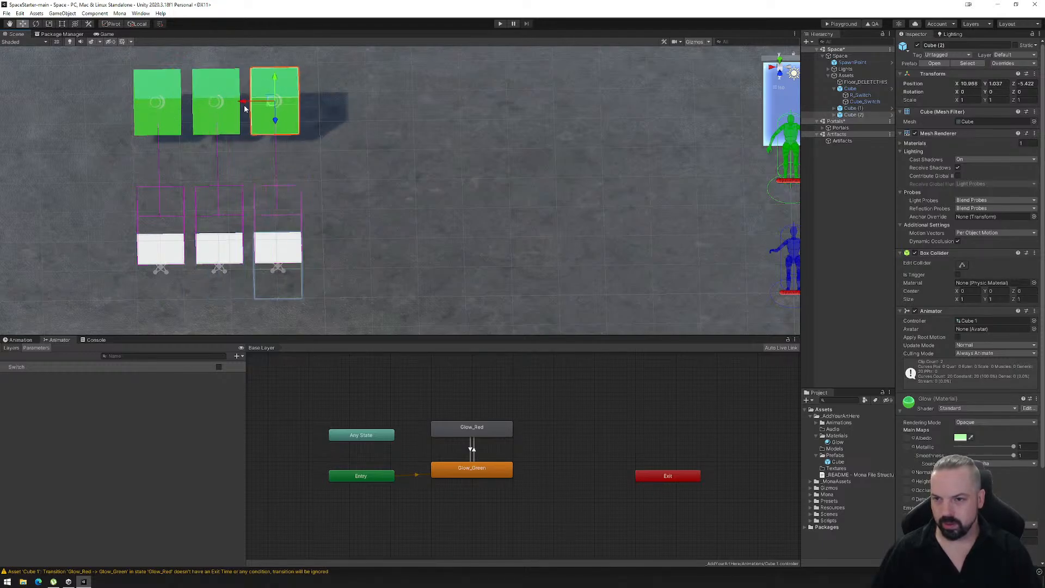
- Duplicate the cube twice more to extend the evenly spaced row to five, placing the last one at about X 8.47
key(ctrl+d)
click(256, 108)
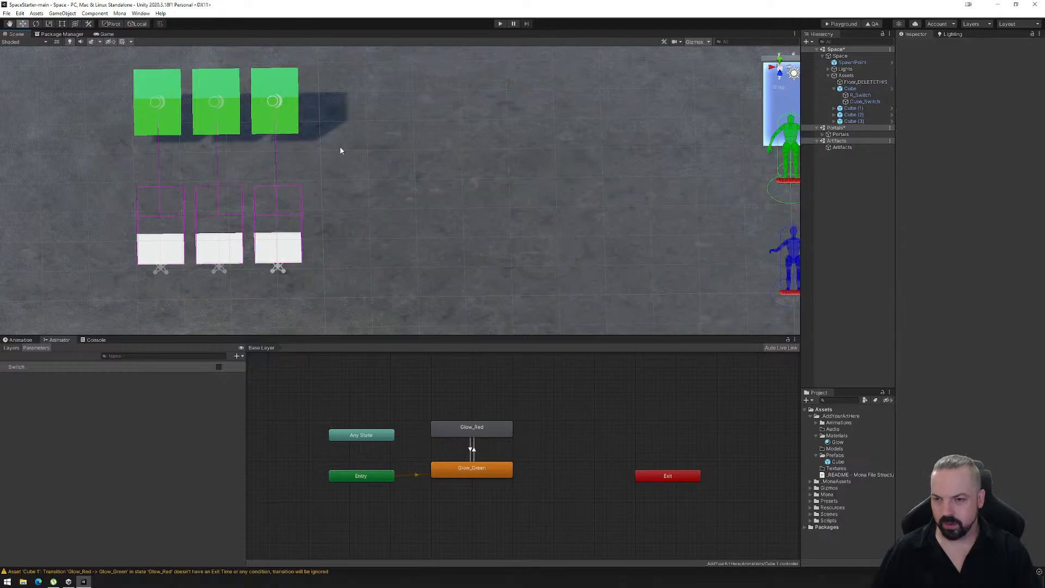
click(849, 121)
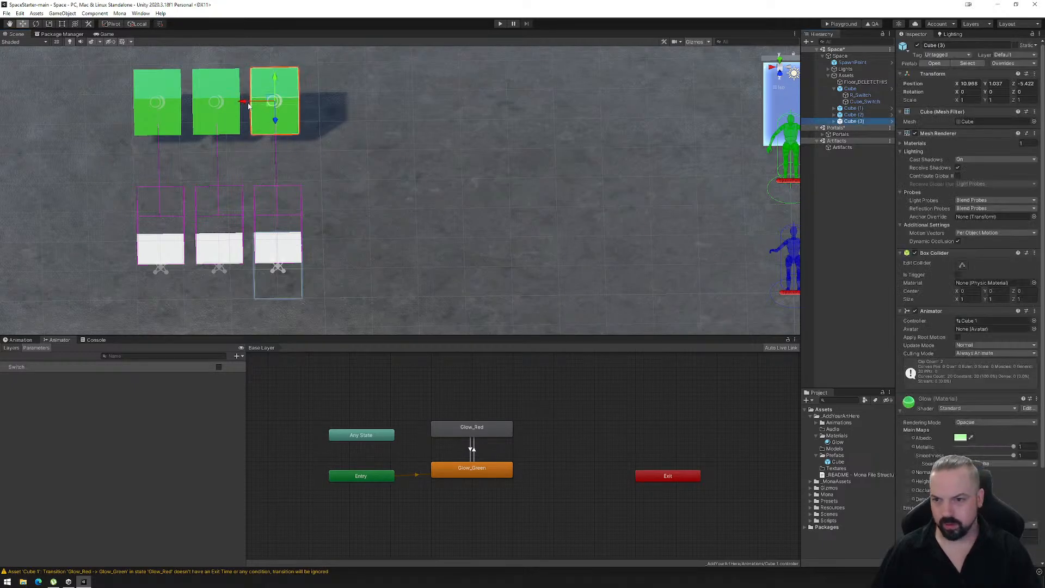
drag(248, 105, 366, 109)
key(ctrl+d)
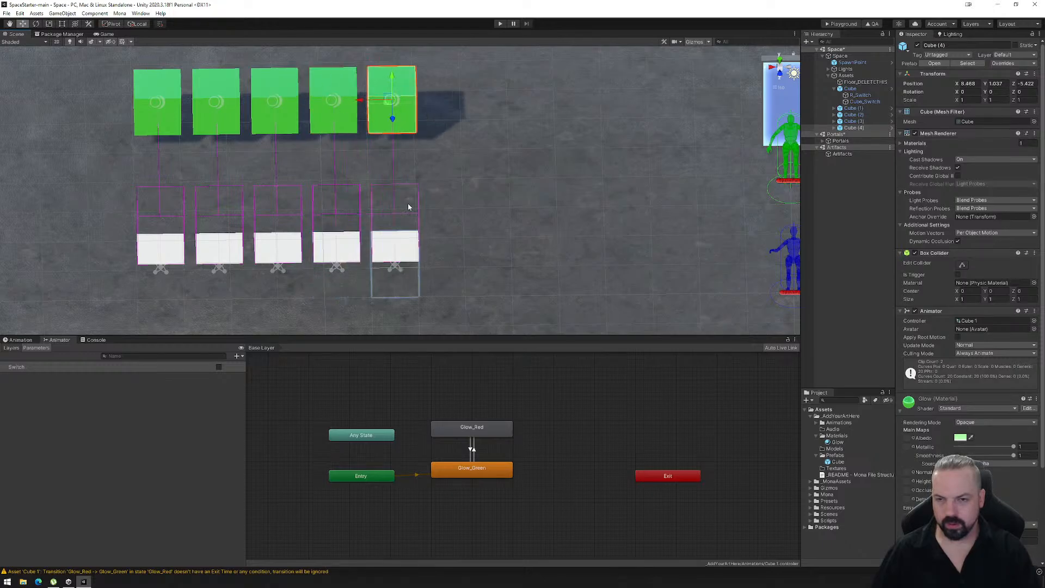
right_drag(414, 272, 411, 250)
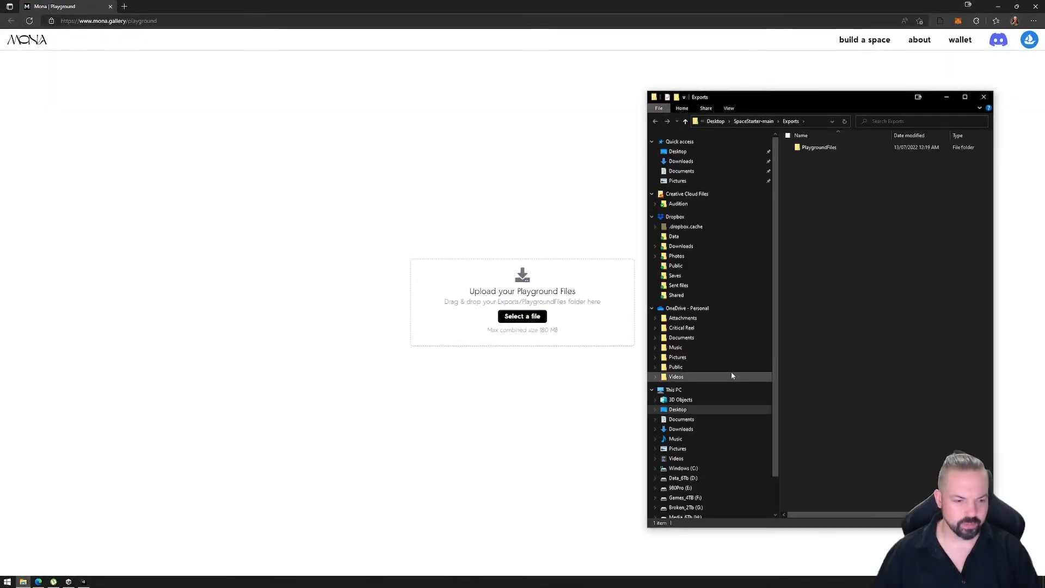
- Upload the PlaygroundFiles folder from Exports to the Mona Playground page and walk the avatar to the row of floor switches
drag(814, 148, 489, 305)
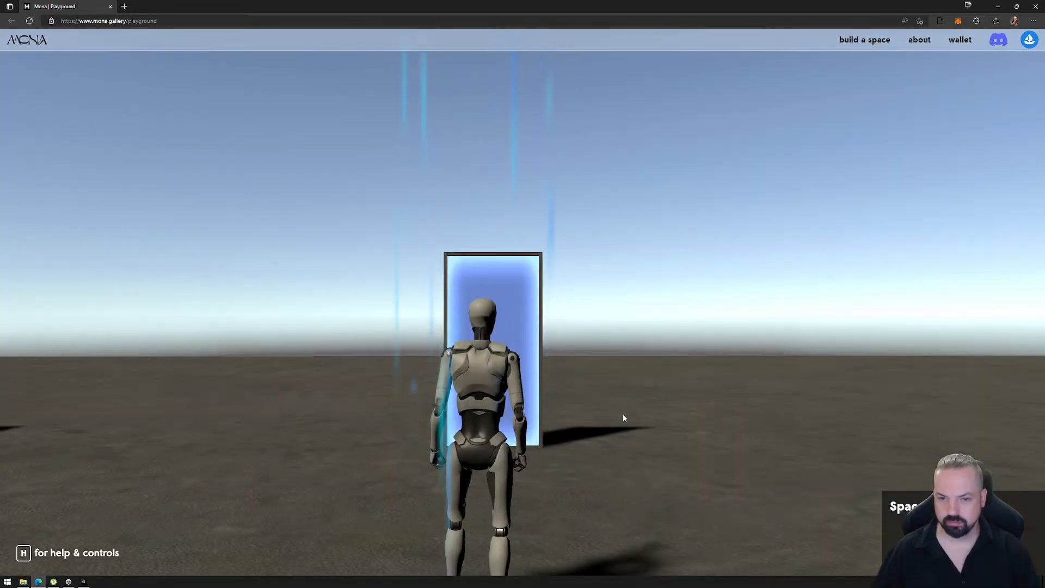
click(623, 417)
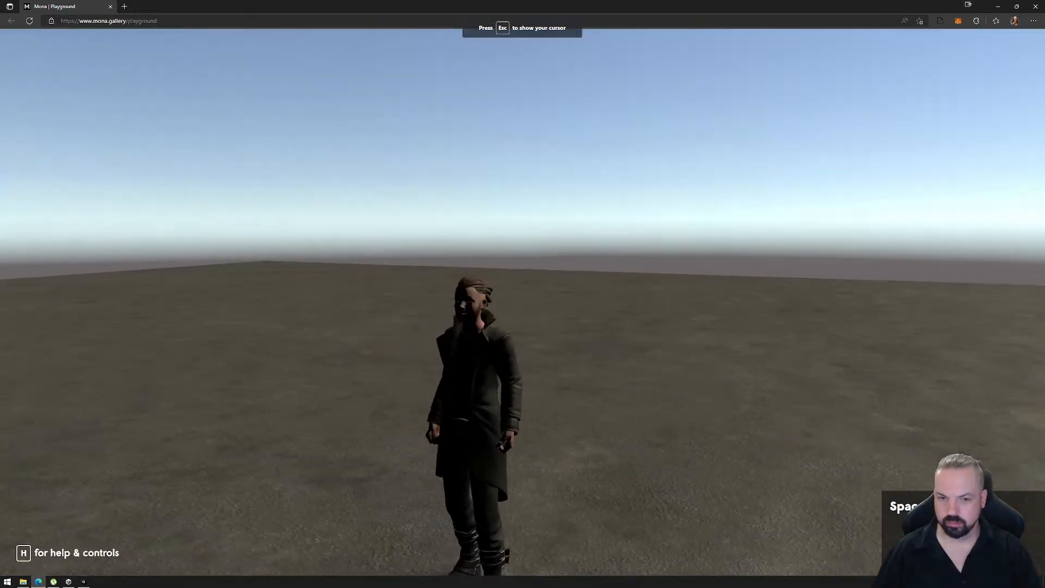
key(w)
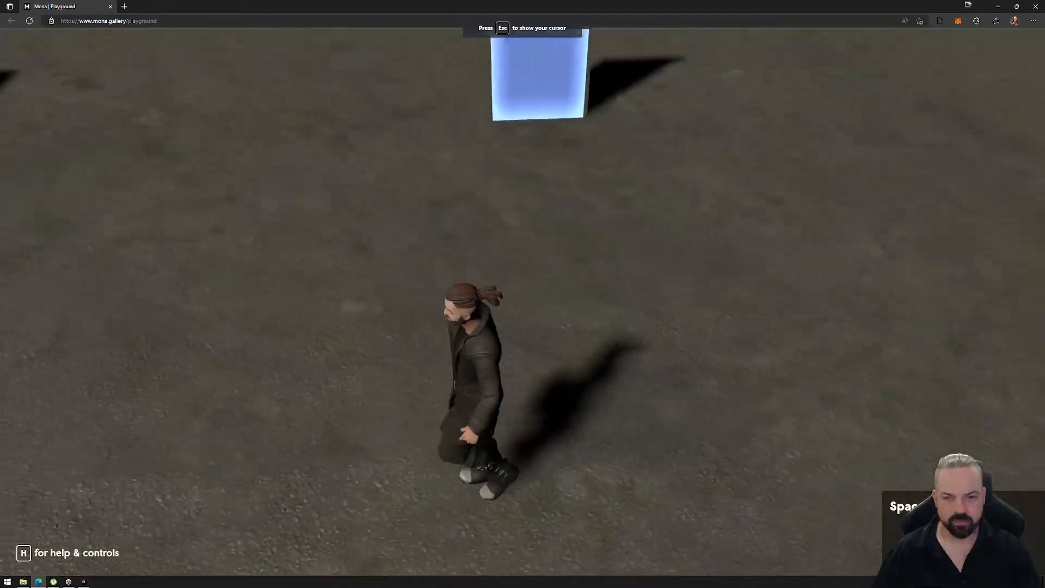
key(a)
key(w)
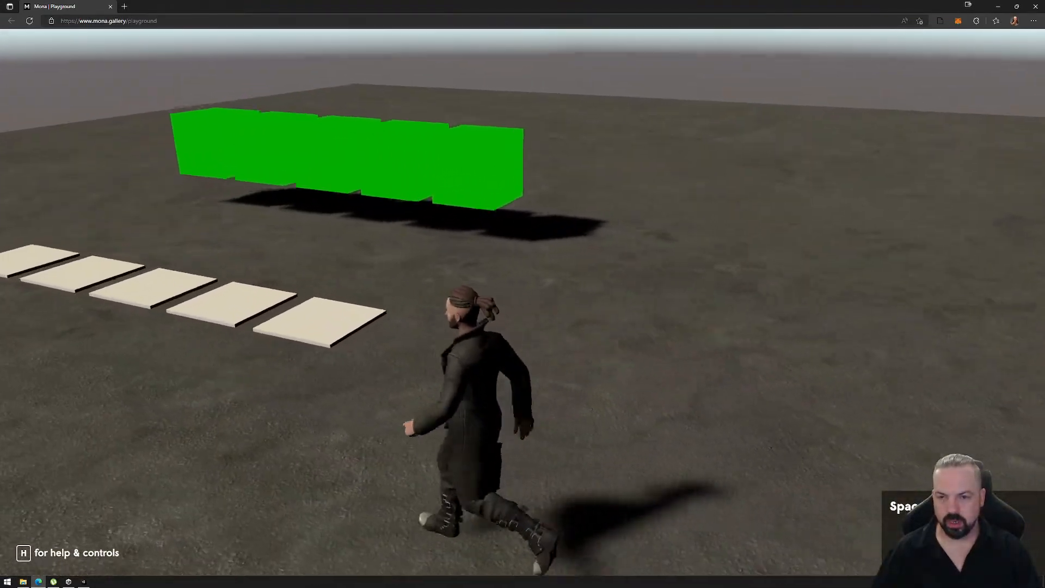
key(a)
key(w)
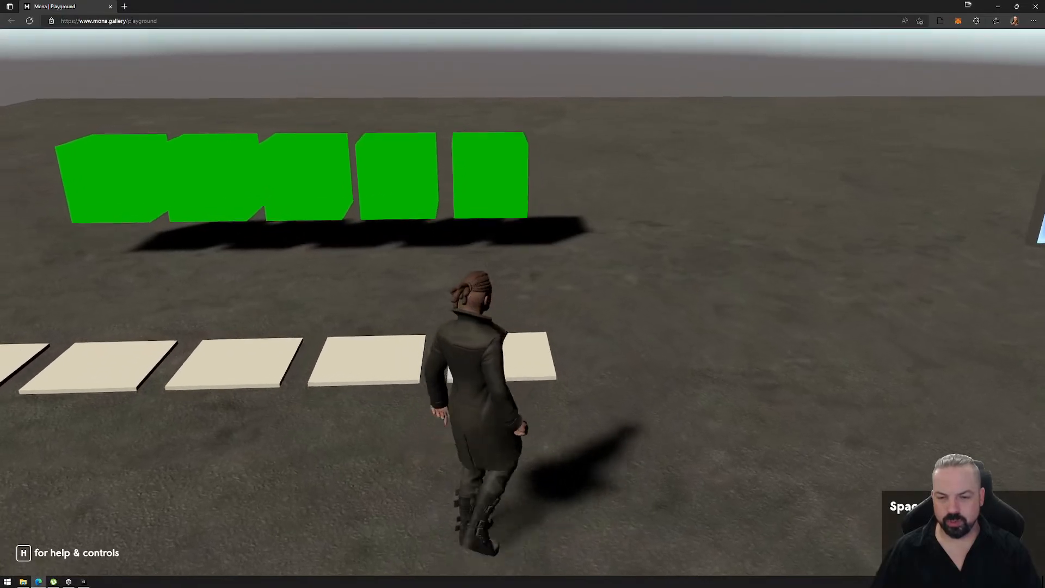
- Run the avatar back and forth across the five floor switches to test that each one toggles its own cube
key(w)
key(a)
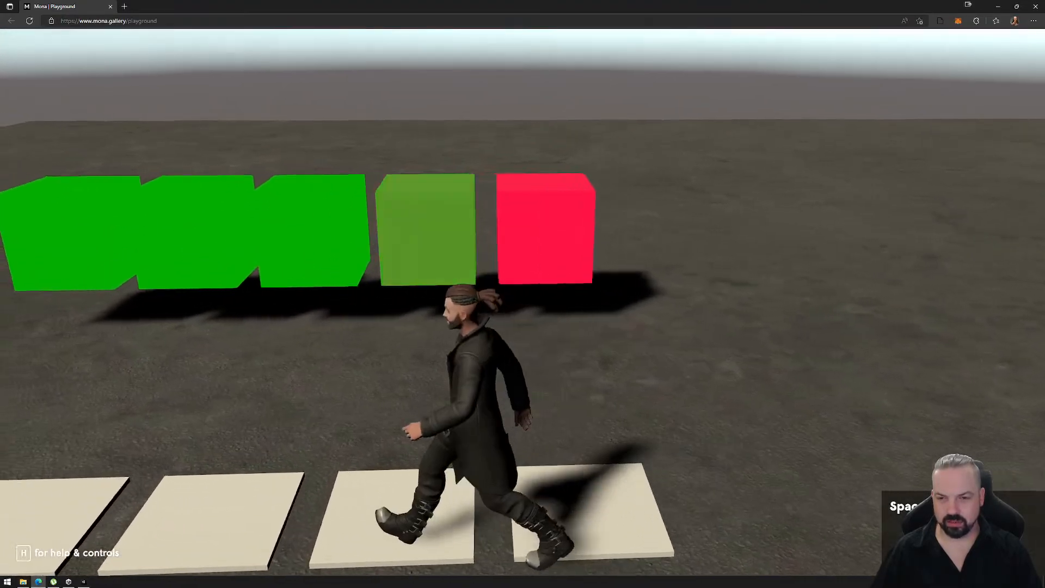
key(a)
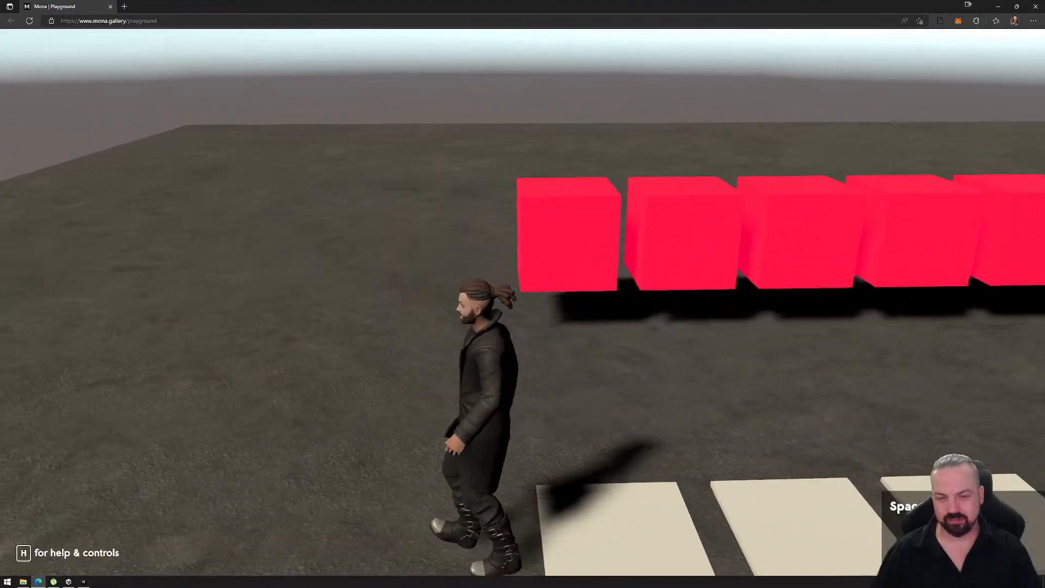
key(d)
key(a)
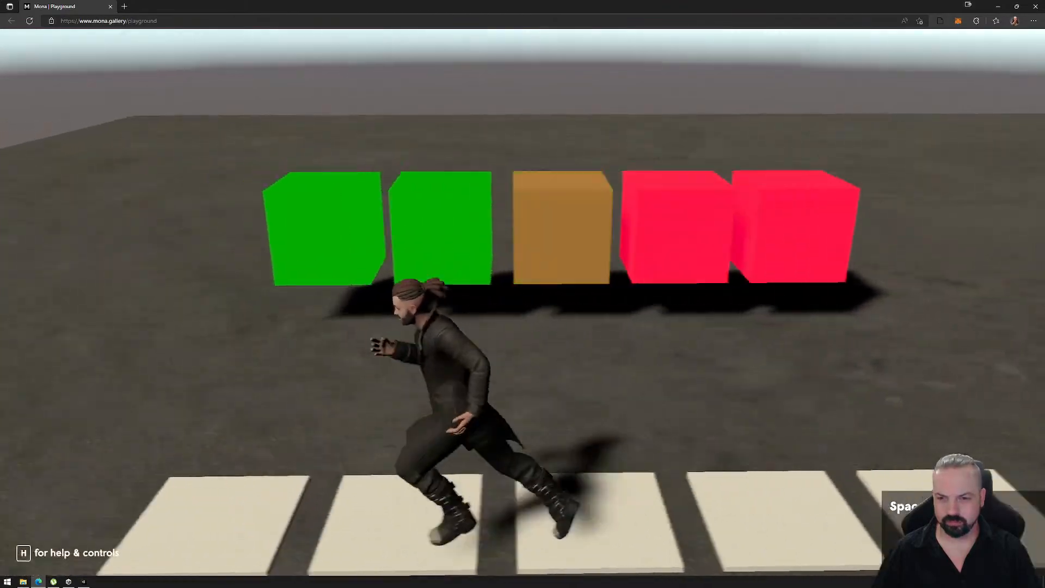
key(d)
key(a)
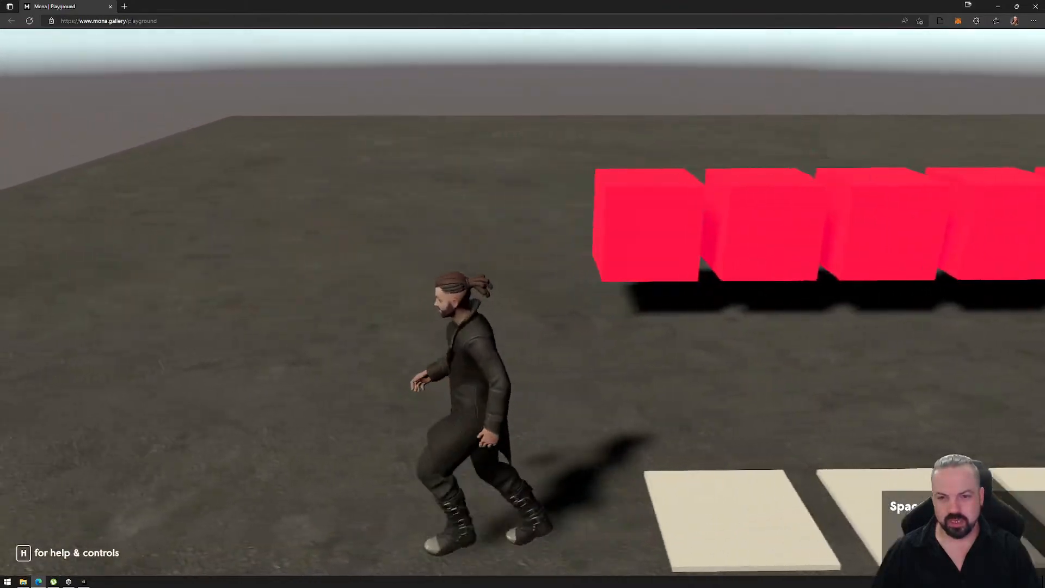
key(d)
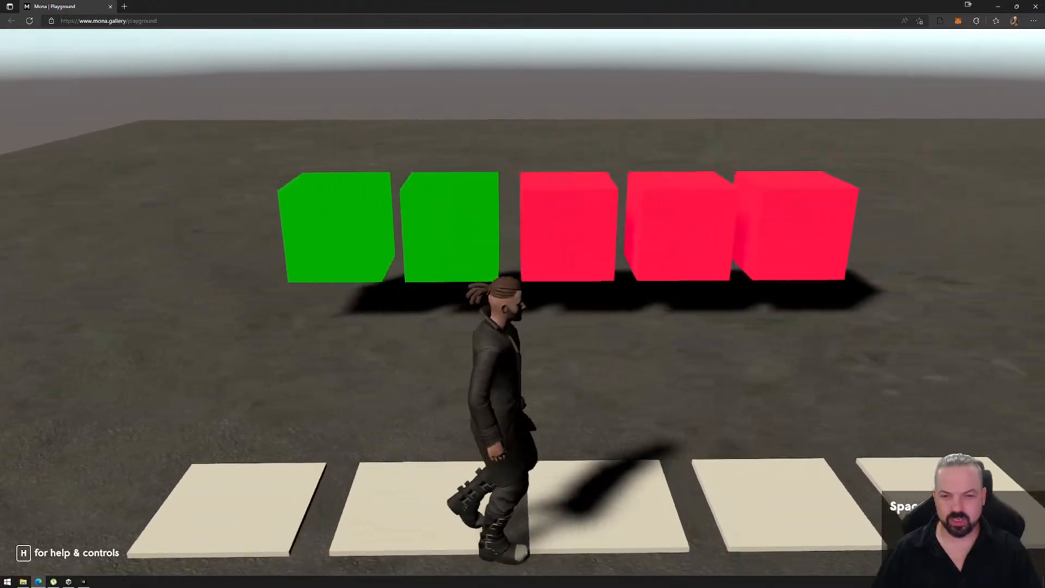
key(a)
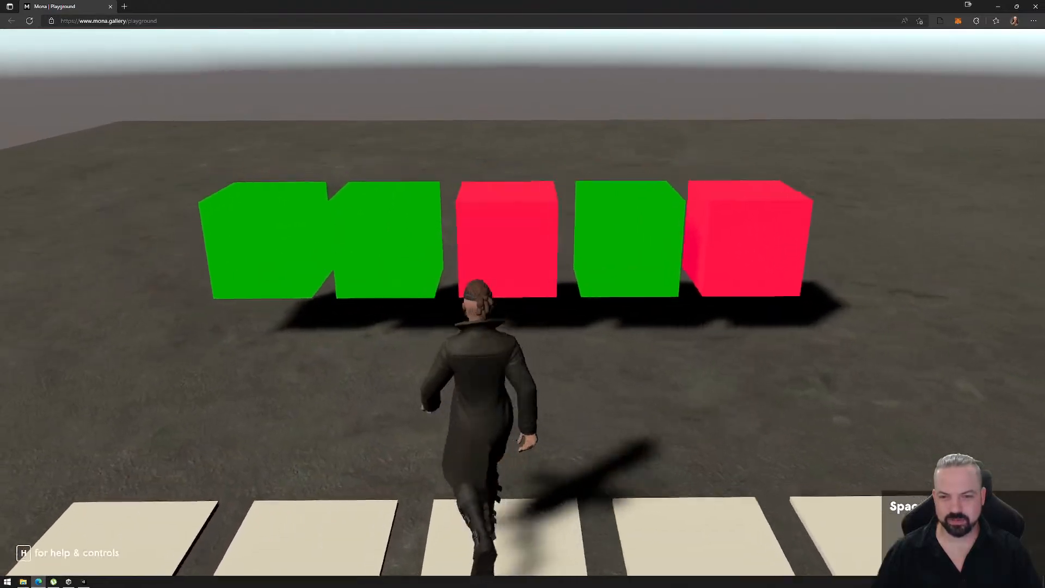
key(d)
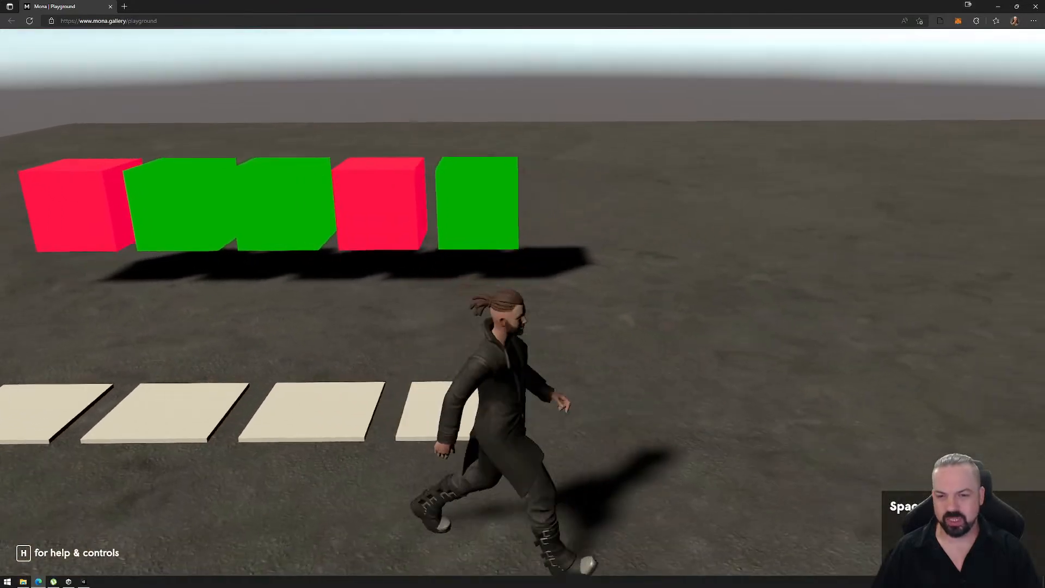
key(a)
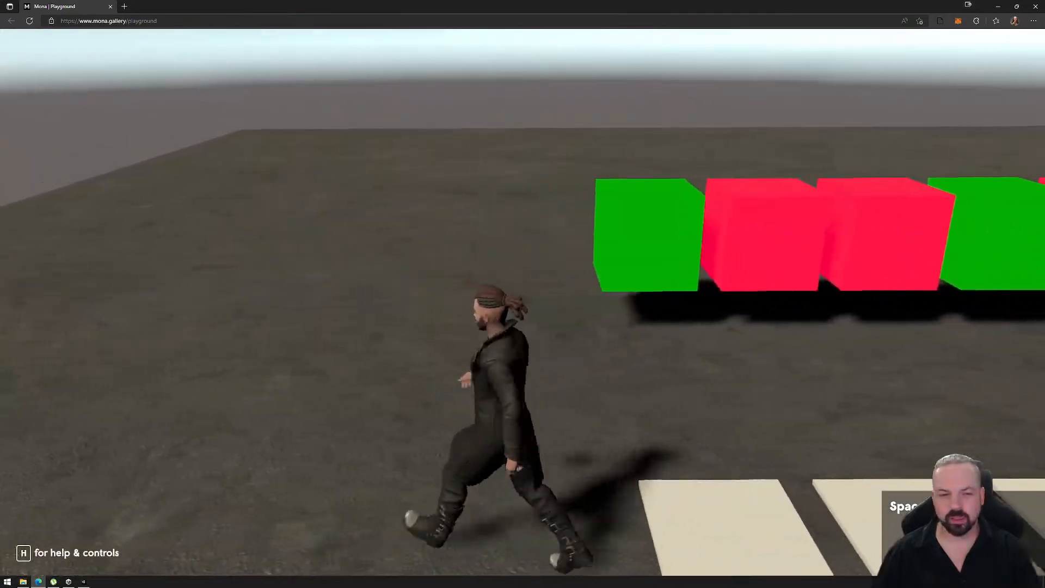
key(d)
key(a)
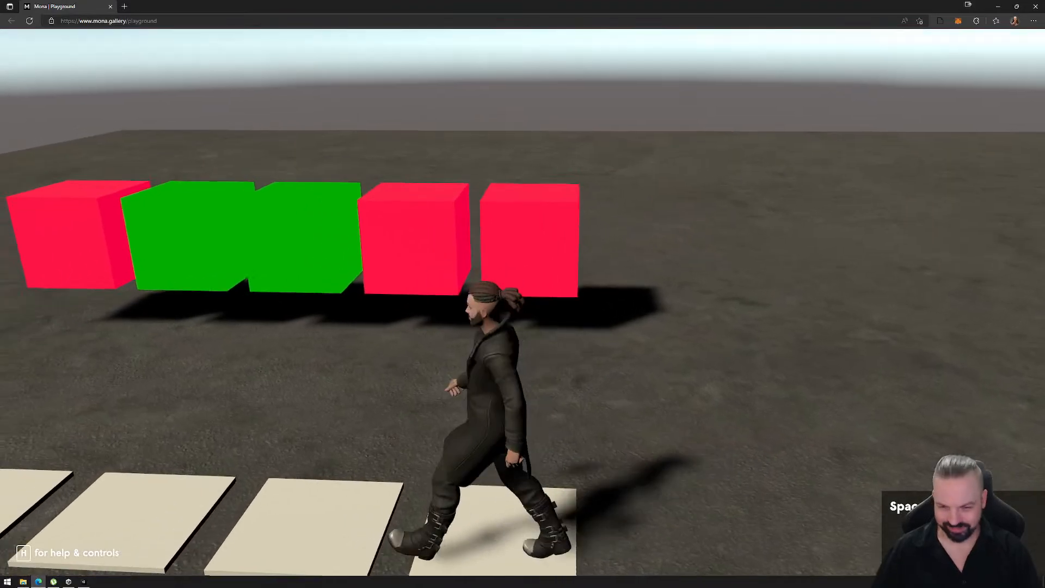
key(s)
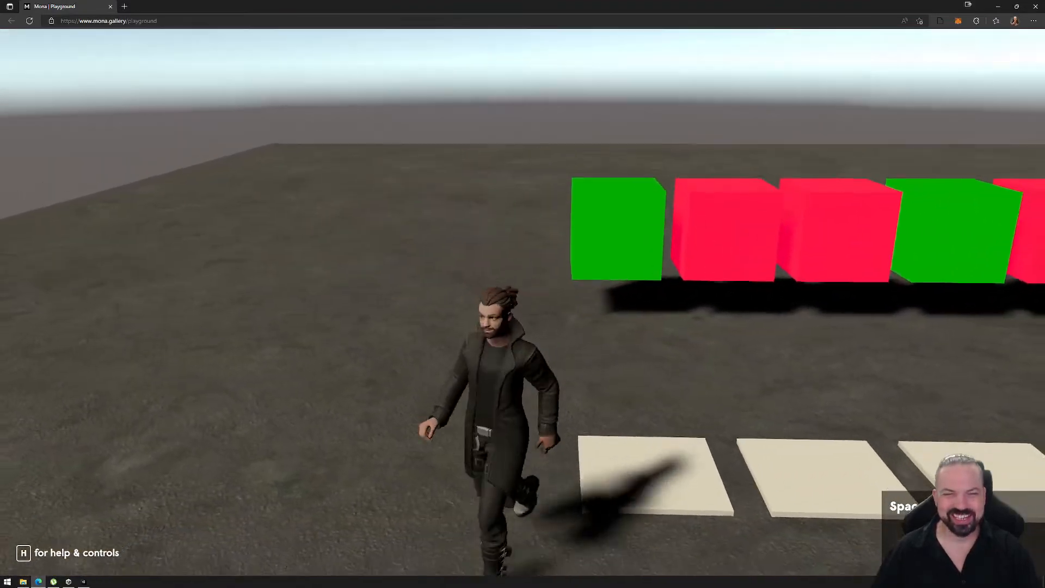
key(d)
key(w)
key(d)
key(s)
key(w)
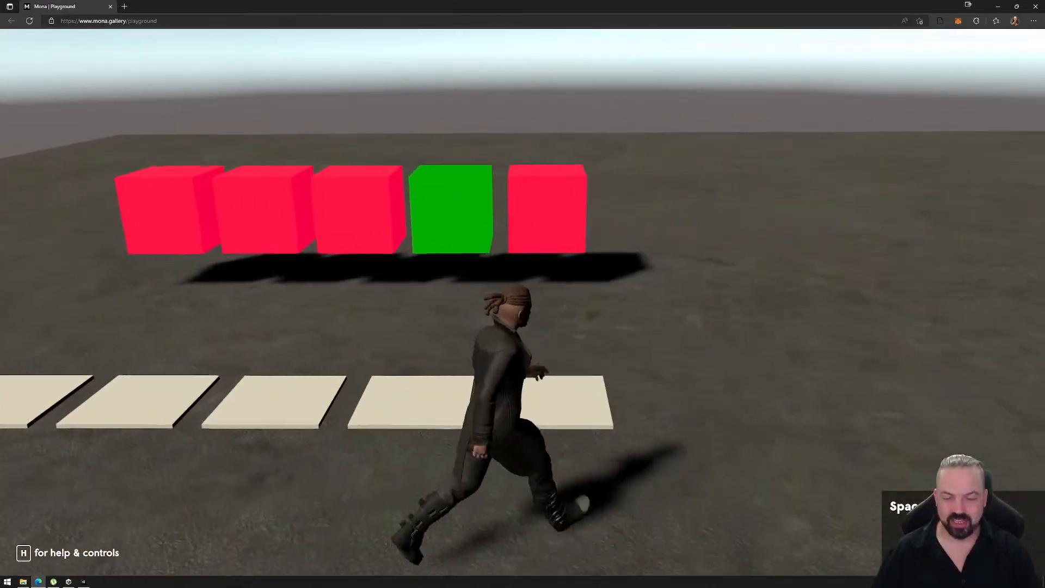
key(a)
key(s)
key(d)
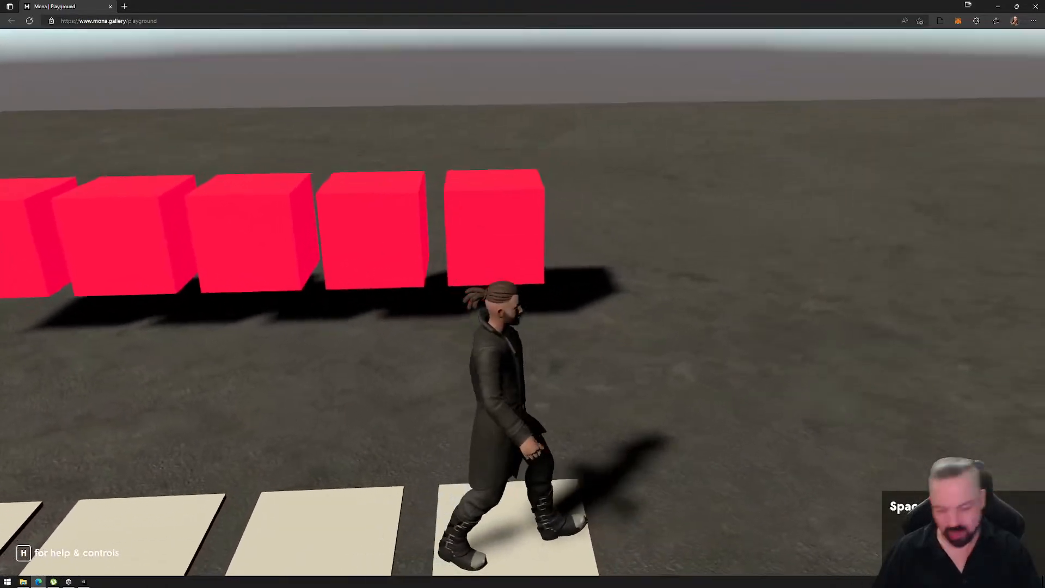
key(s)
key(a)
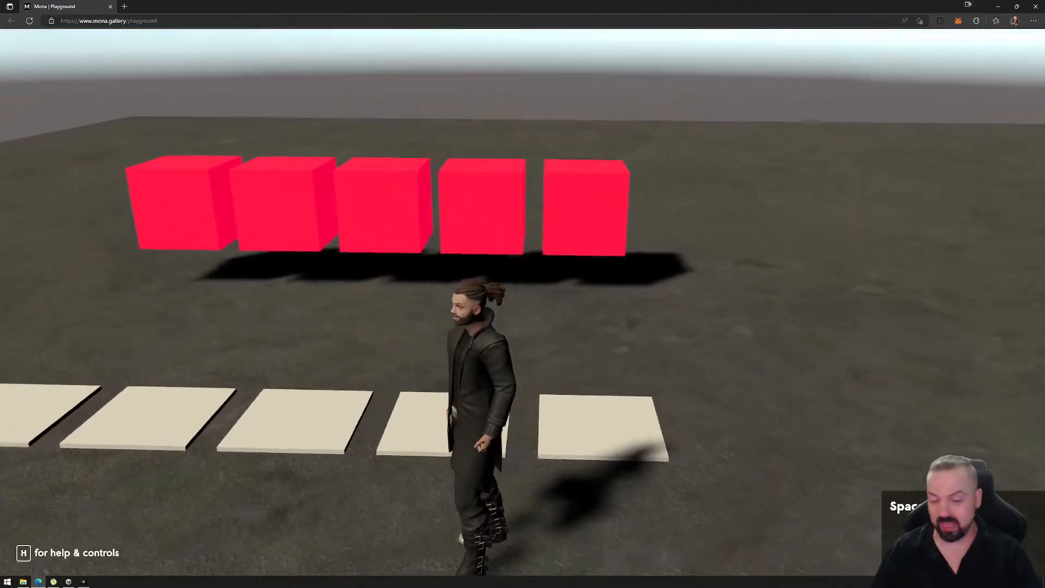
- Cross the floor switches again in varied directions to recheck the cubes' independent green and red toggling, and release the cursor
key(d)
key(w)
key(a)
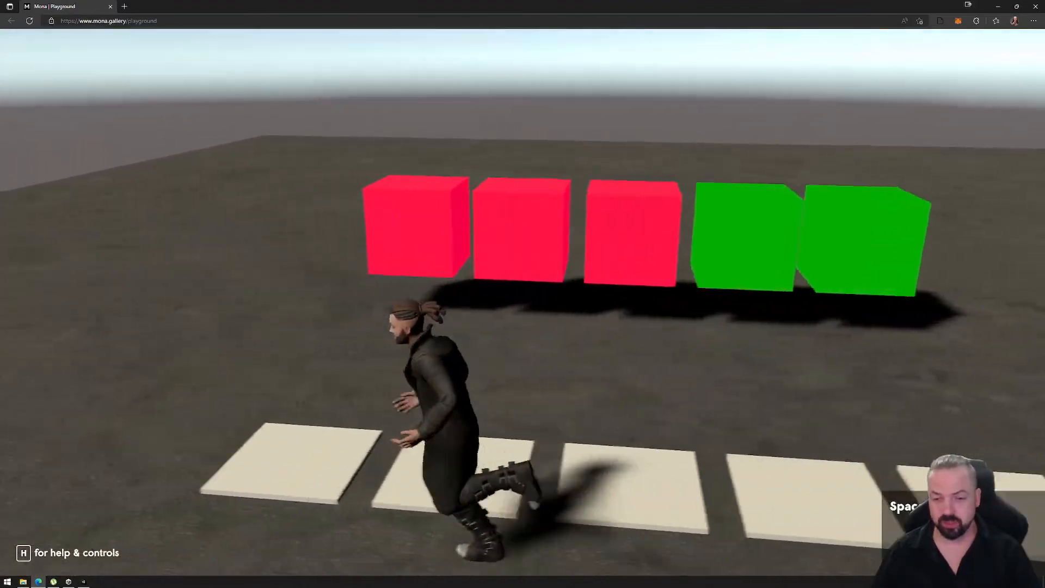
key(w)
key(d)
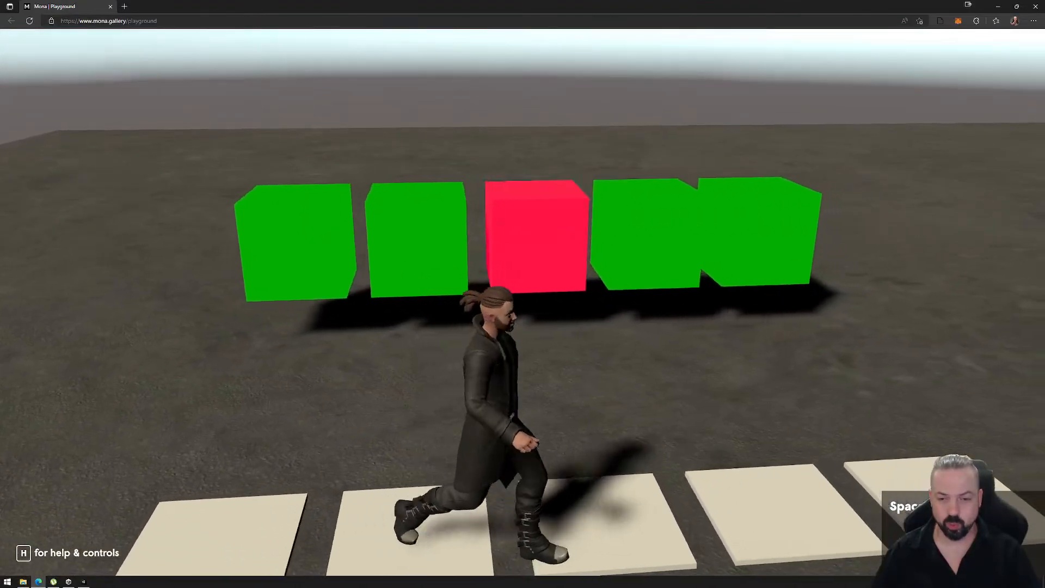
key(s)
key(w)
key(s)
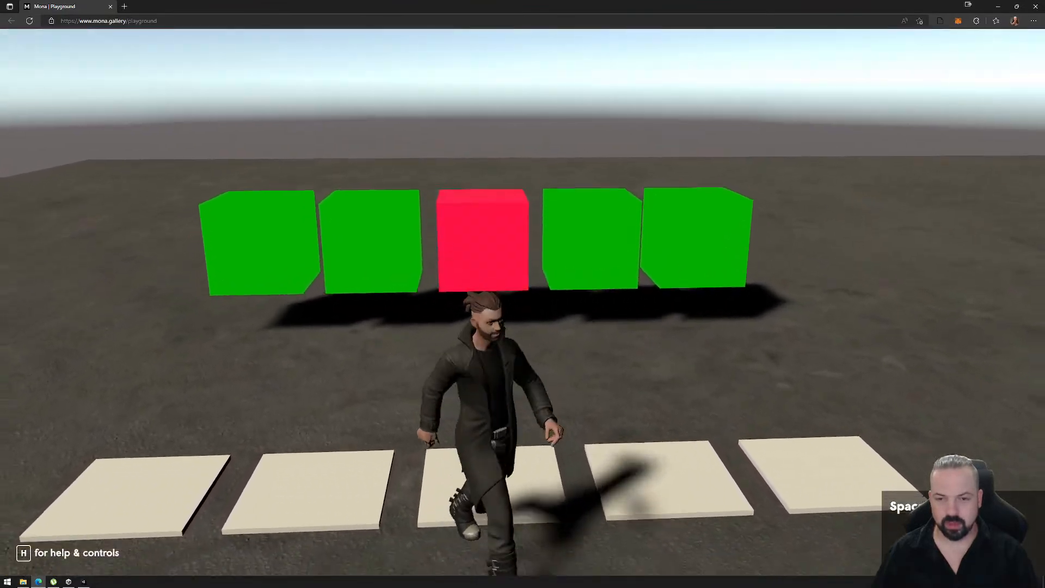
key(a)
key(w)
key(d)
key(a)
key(s)
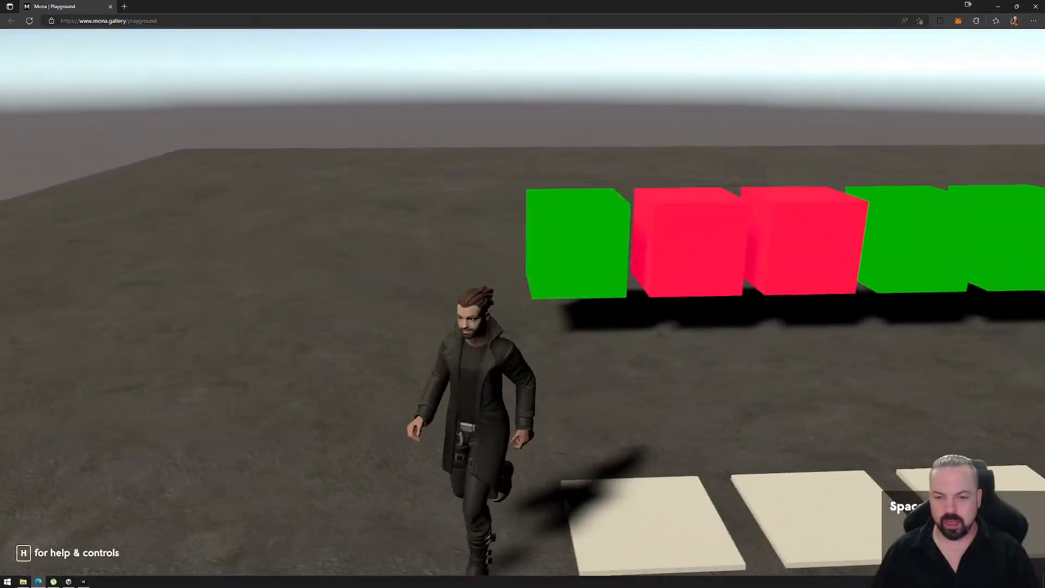
key(d)
key(a)
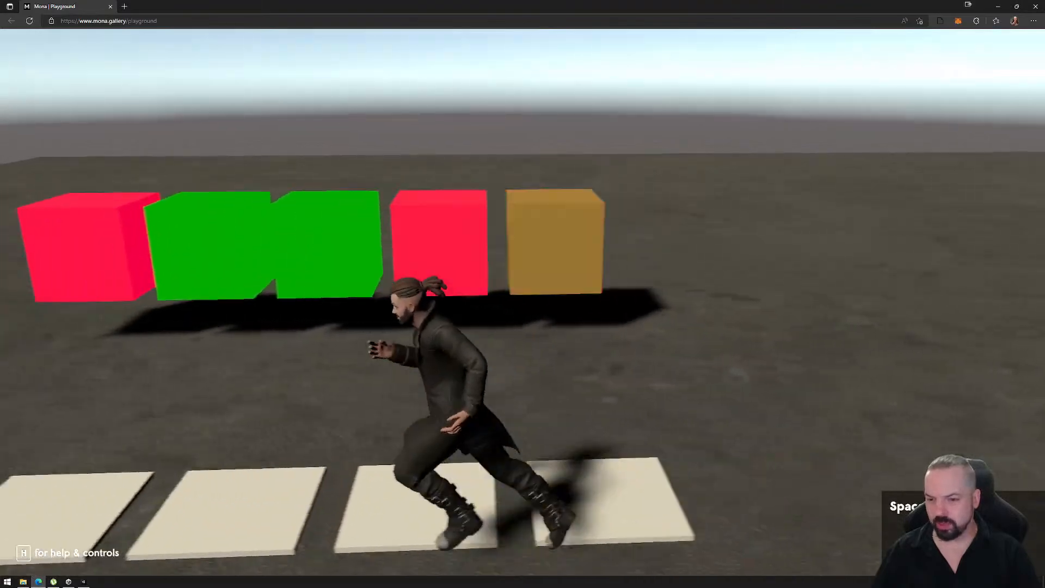
key(d)
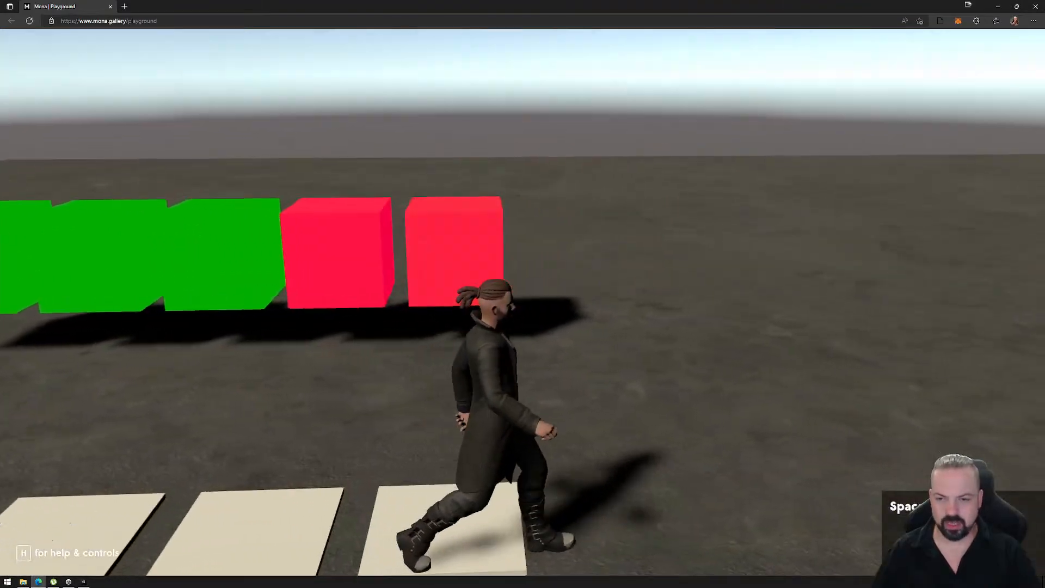
key(a)
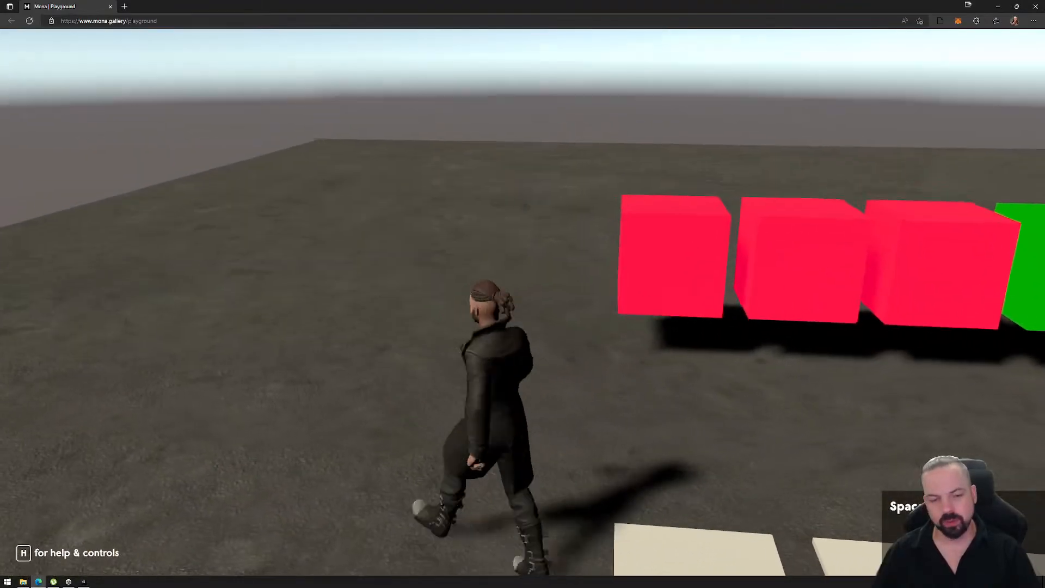
key(d)
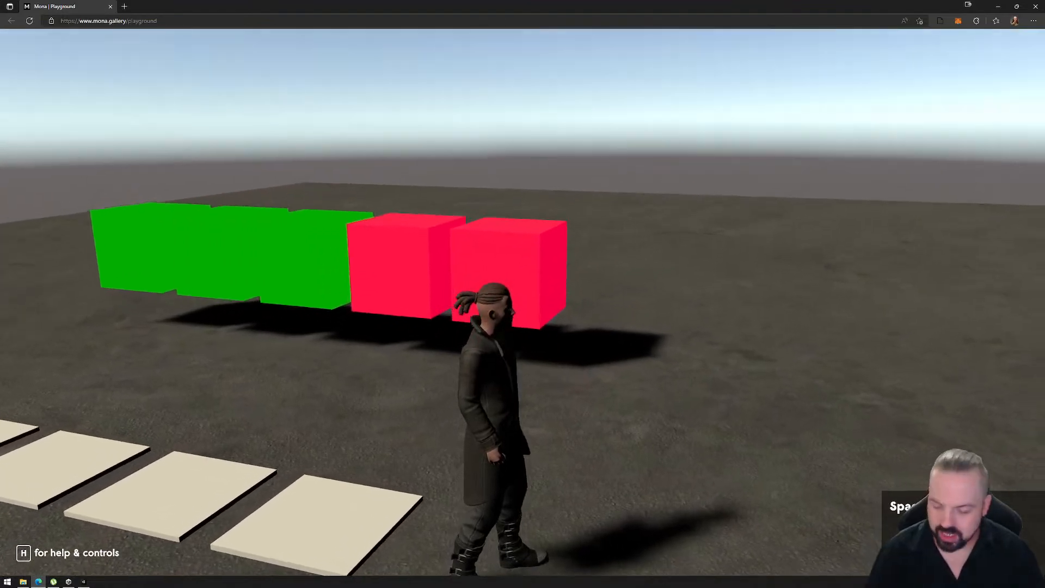
key(Escape)
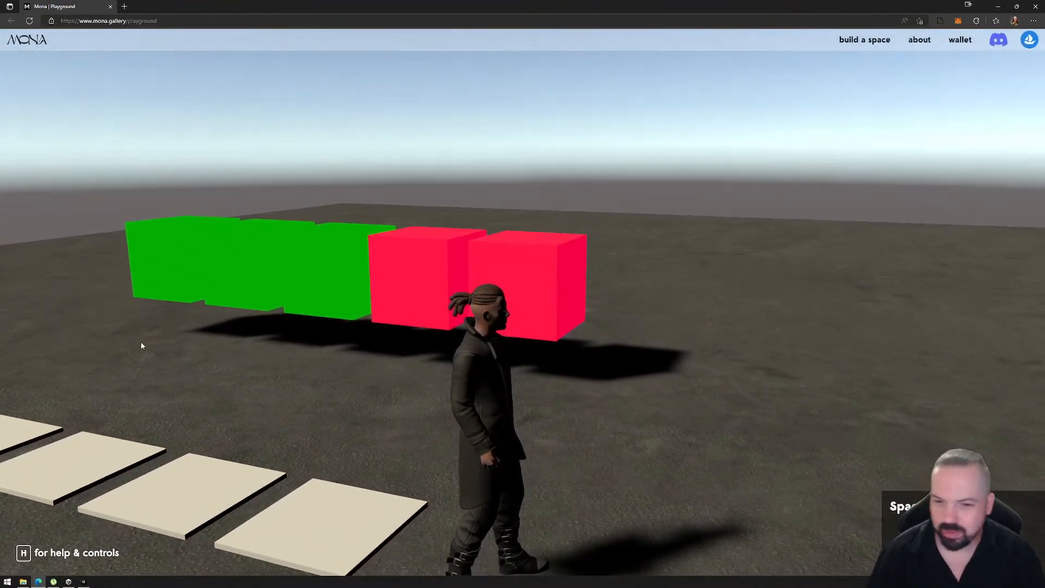